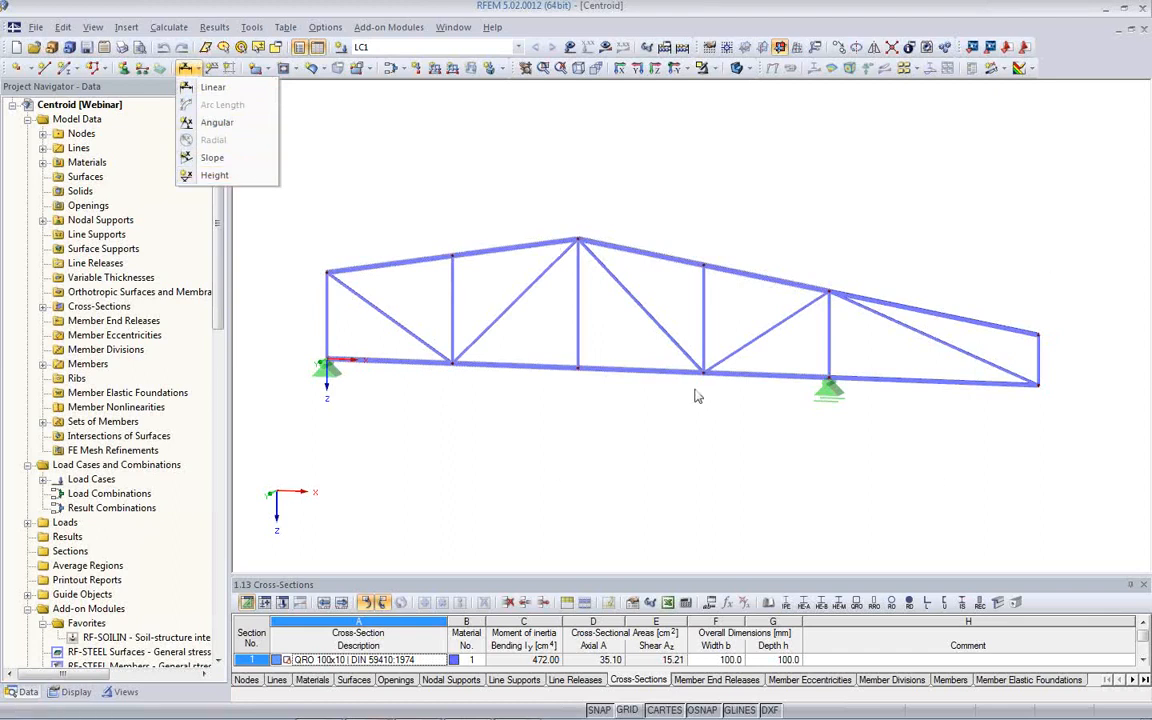
Add a continuous horizontal linear dimension along all five bottom chord members, placed about 1.9 m below the truss
{"action": "left_click", "coordinate": [208, 87]}
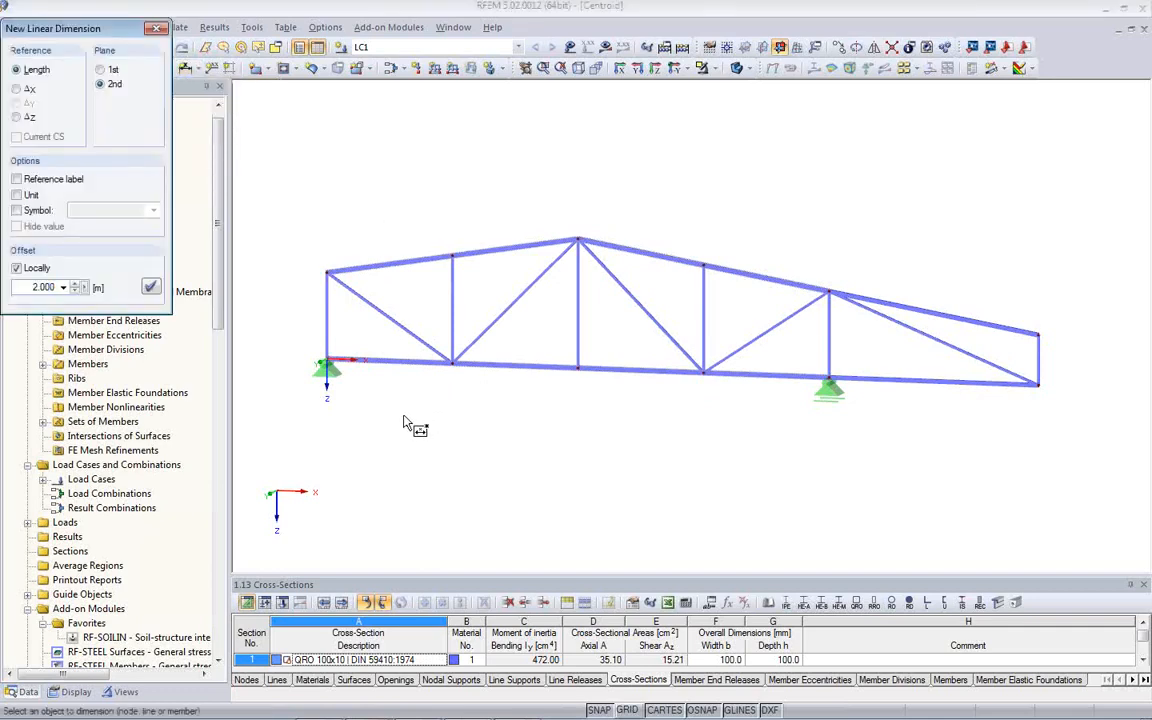
{"action": "left_click", "coordinate": [391, 364]}
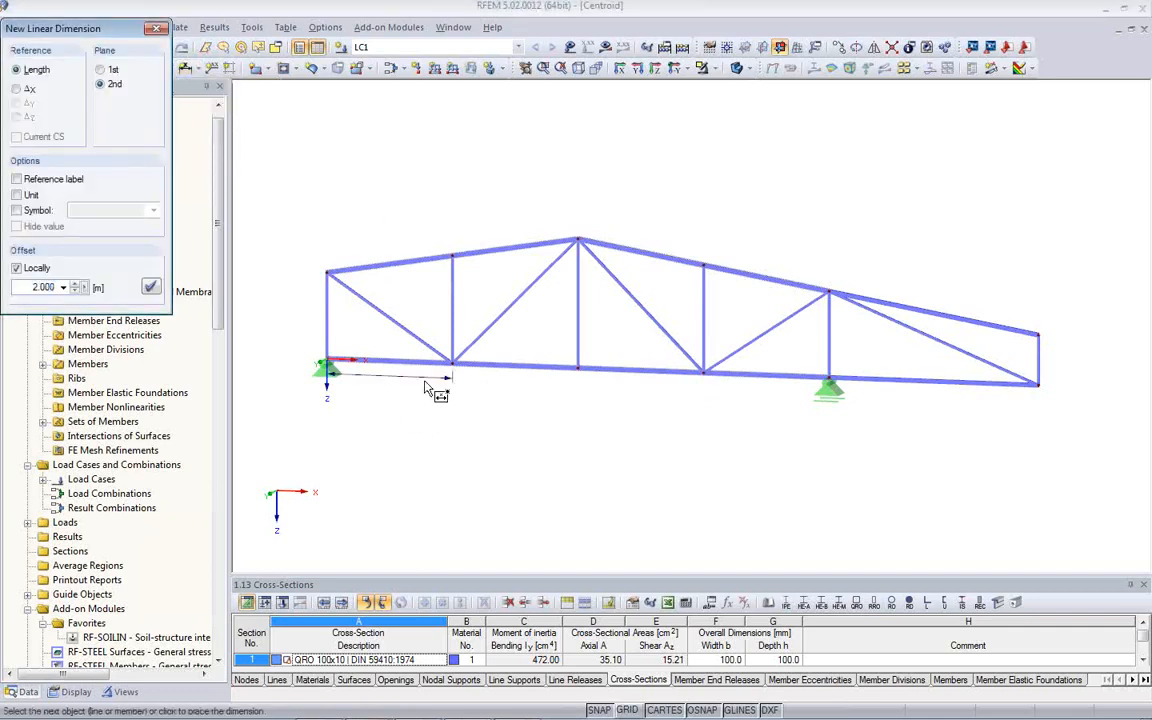
{"action": "left_click", "coordinate": [507, 367]}
{"action": "left_click", "coordinate": [640, 370]}
{"action": "left_click", "coordinate": [771, 376]}
{"action": "left_click", "coordinate": [938, 383]}
{"action": "left_click", "coordinate": [948, 473]}
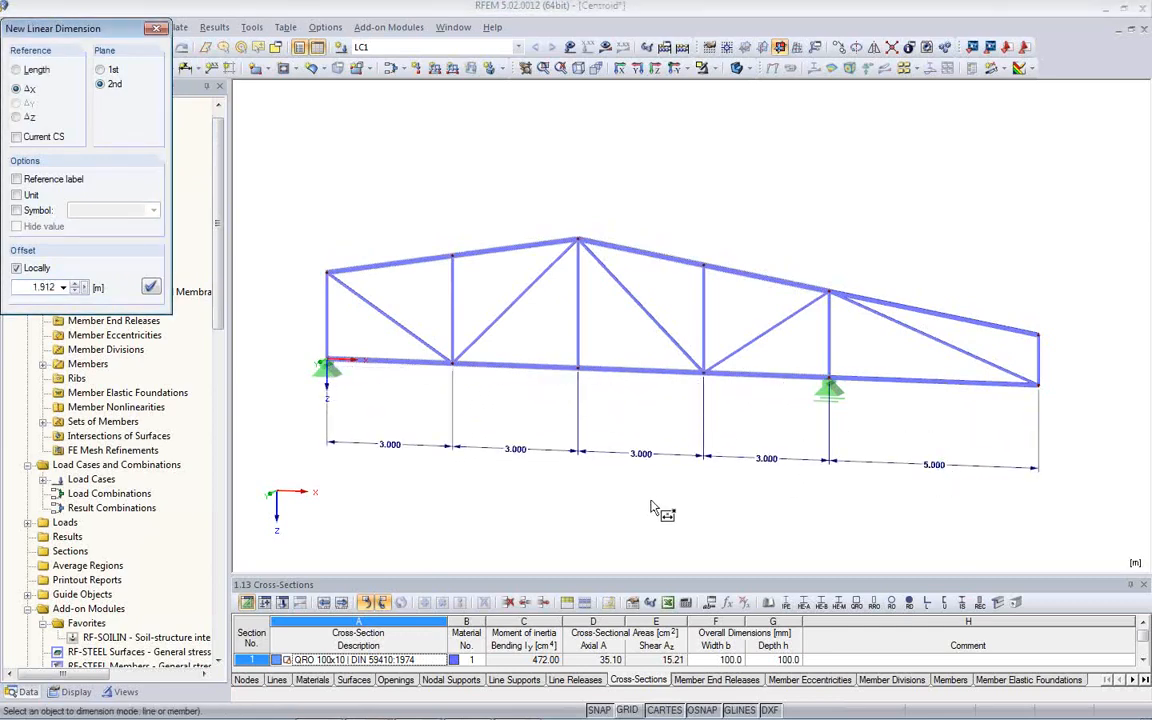
{"action": "key", "text": "Escape"}
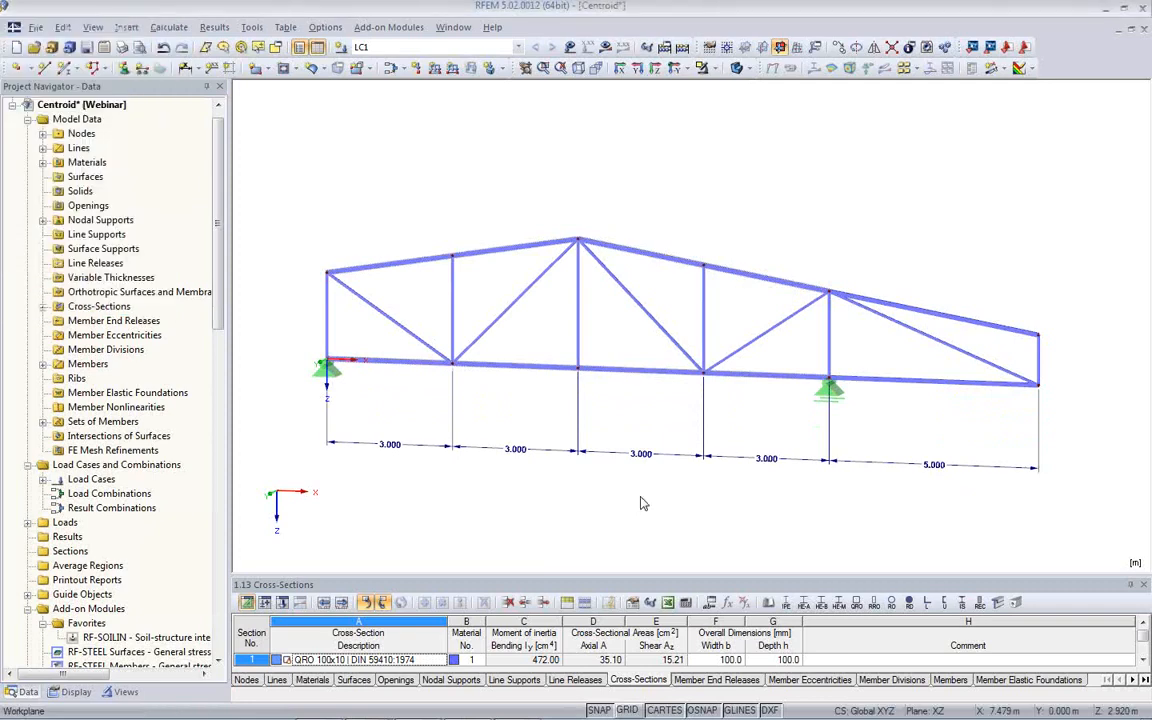
Add a linear length dimension between the end nodes of the leftmost vertical, offset about 1.2 m outside the truss
{"action": "middle_click_drag", "start_coordinate": [481, 479], "coordinate": [471, 429], "text": "ctrl"}
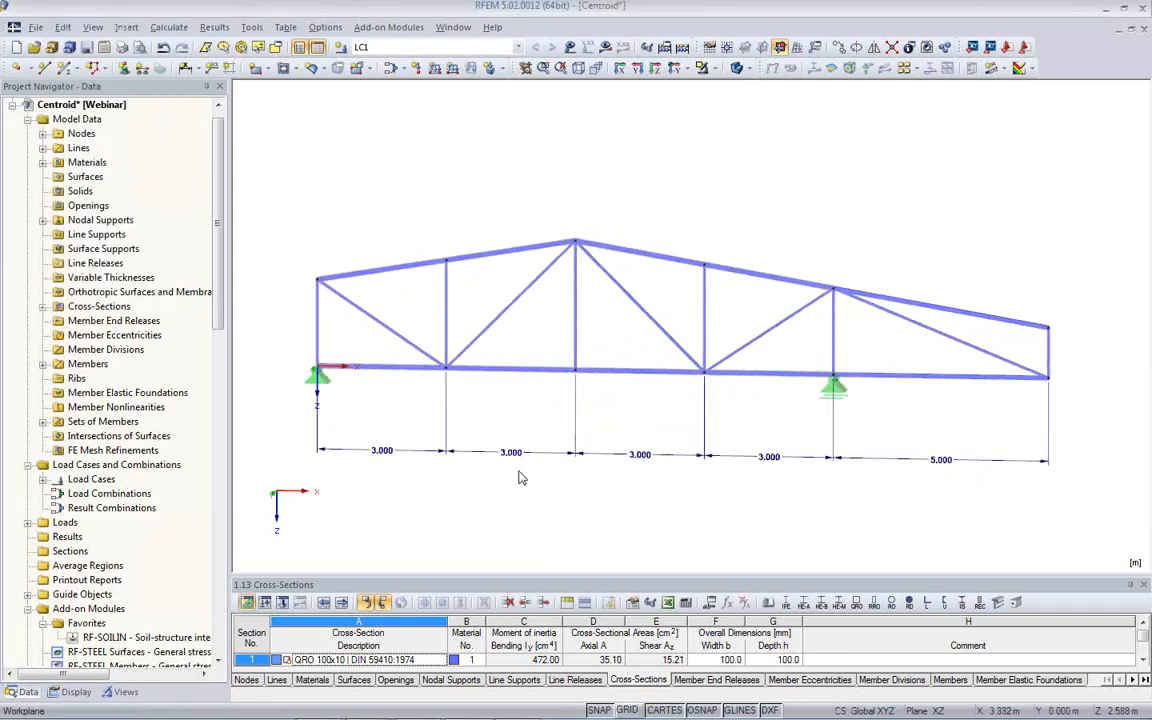
{"action": "left_click", "coordinate": [168, 67]}
{"action": "left_click", "coordinate": [317, 366]}
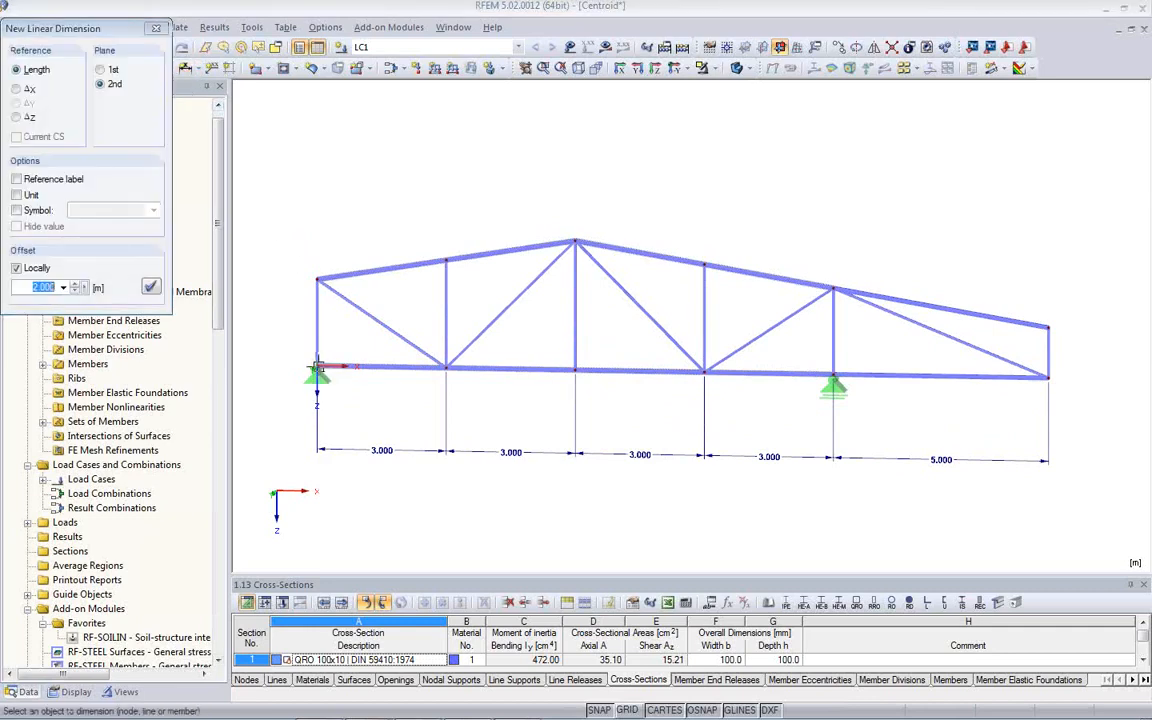
{"action": "left_click", "coordinate": [317, 278]}
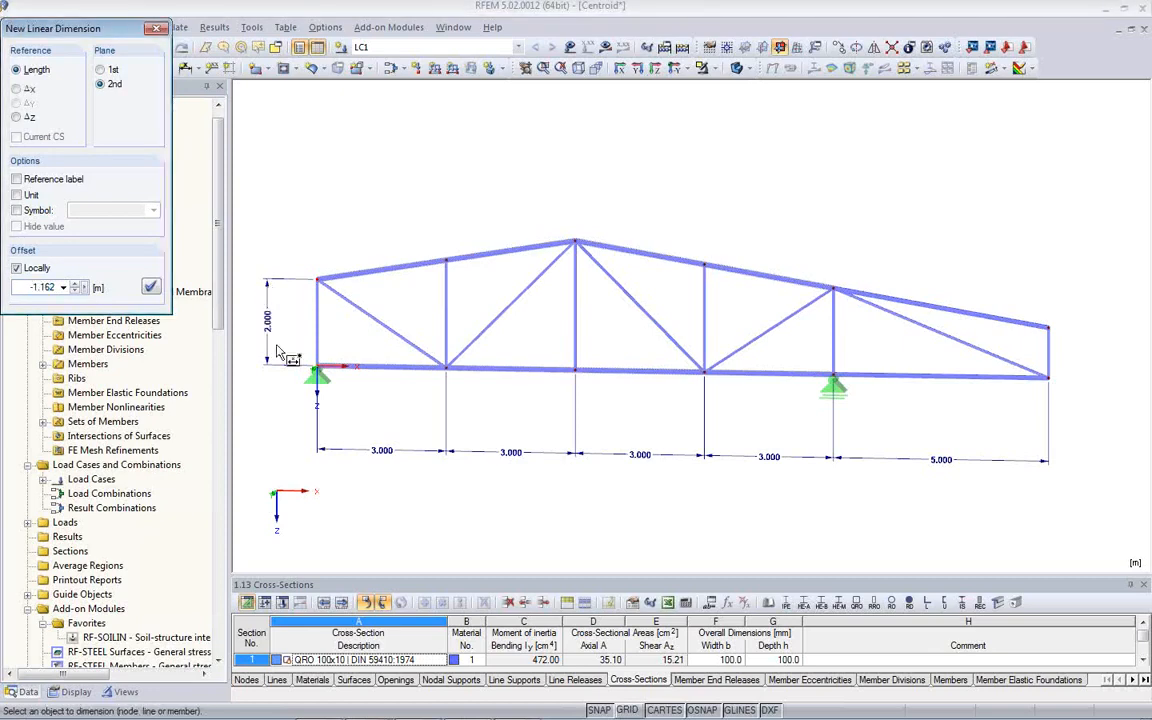
{"action": "left_click", "coordinate": [268, 290]}
{"action": "key", "text": "Escape"}
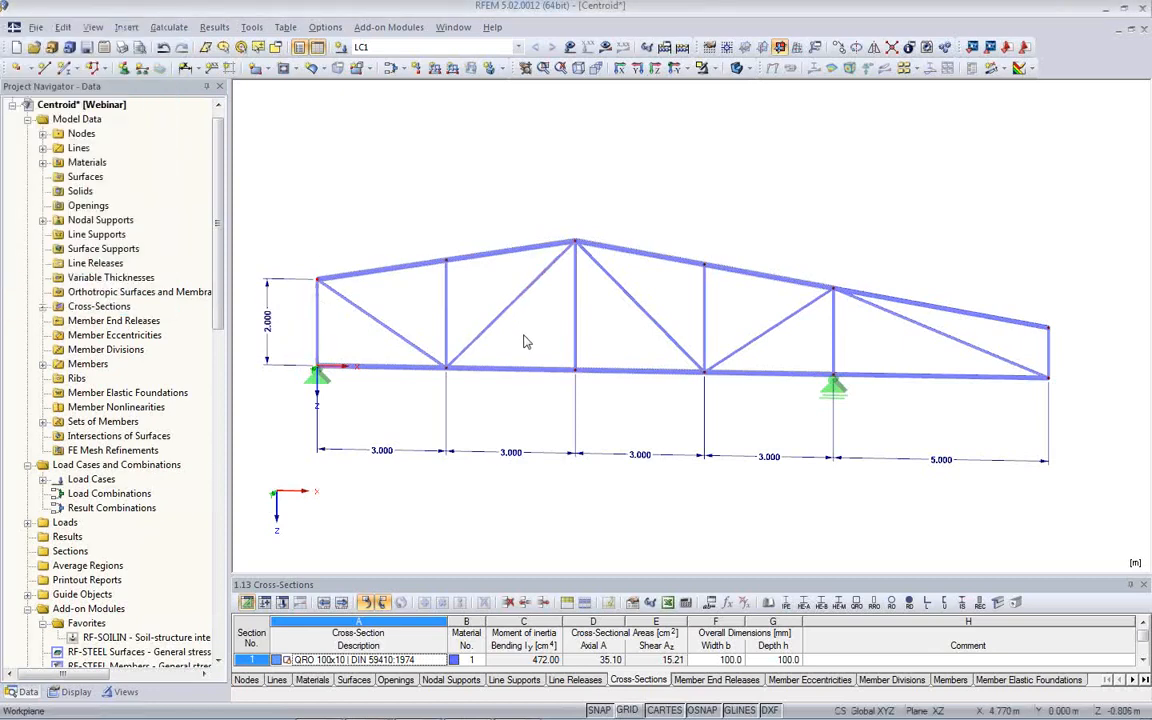
Add angular dimensions between the first top chord member and its adjoining diagonal, and between the second vertical and the diagonal rising to the ridge
{"action": "left_click", "coordinate": [200, 72]}
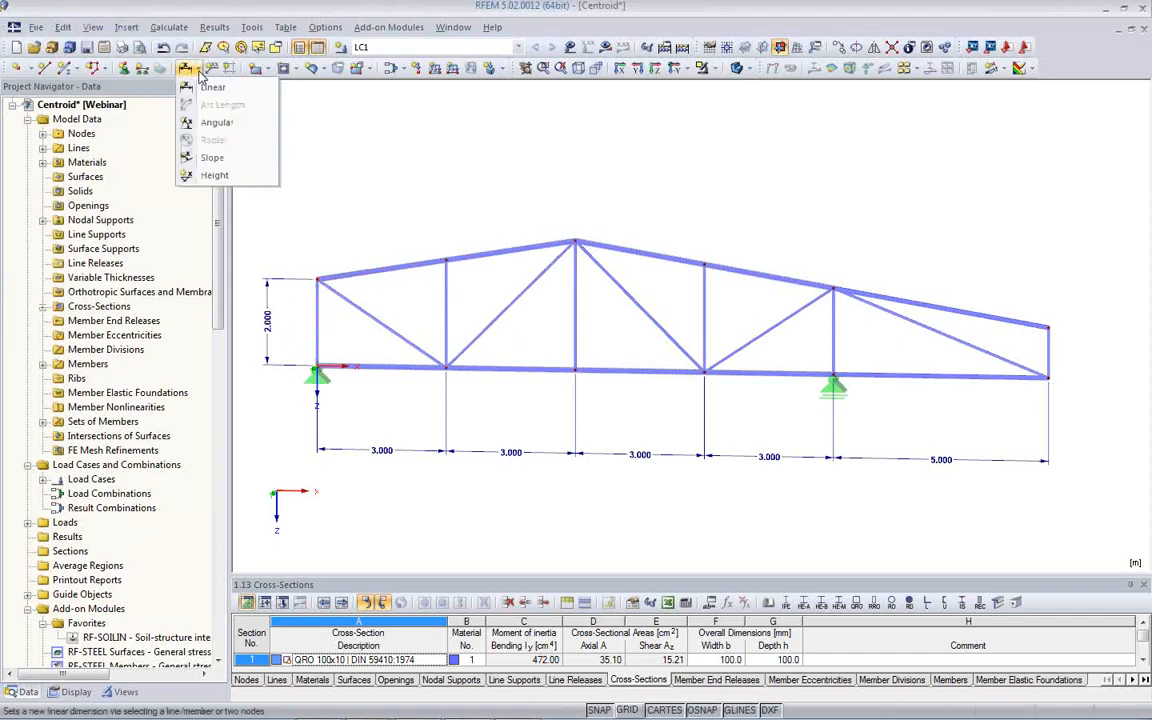
{"action": "left_click", "coordinate": [217, 122]}
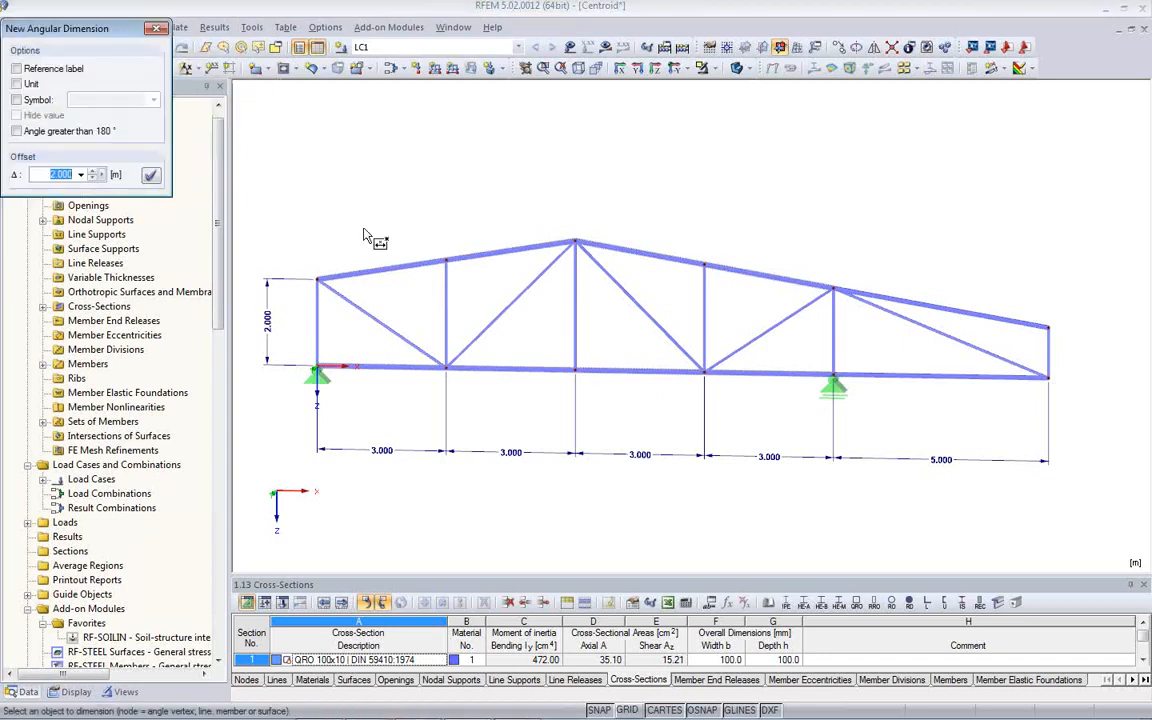
{"action": "left_click", "coordinate": [381, 275]}
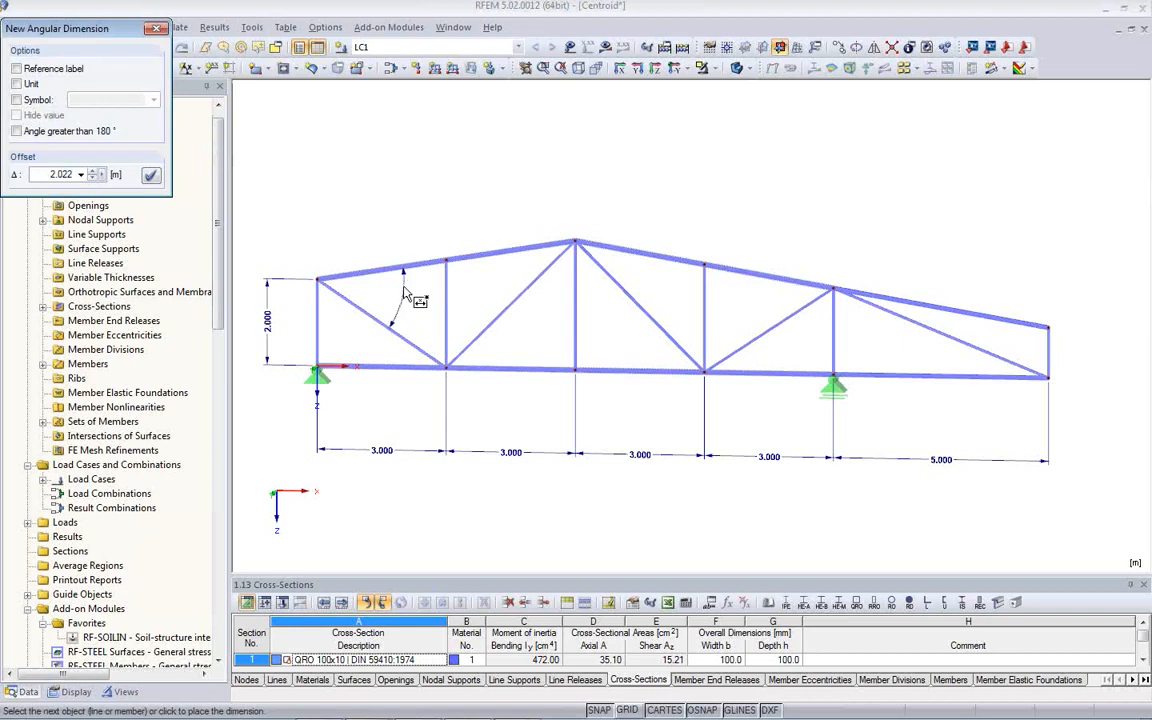
{"action": "left_click", "coordinate": [400, 298]}
{"action": "left_click", "coordinate": [440, 305]}
{"action": "left_click", "coordinate": [490, 318]}
{"action": "left_click", "coordinate": [470, 310]}
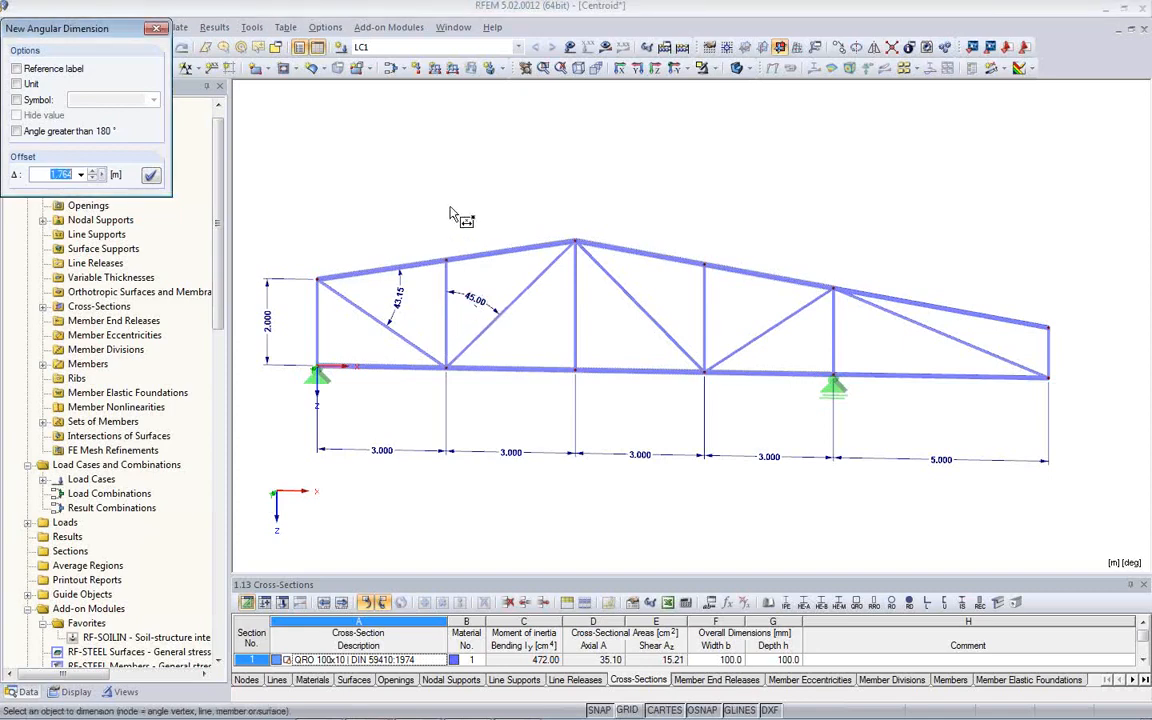
{"action": "key", "text": "Escape"}
Add an upward X-Y slope dimension to the second top chord member past the ridge, at an offset of about 4.5 m
{"action": "left_click", "coordinate": [195, 69]}
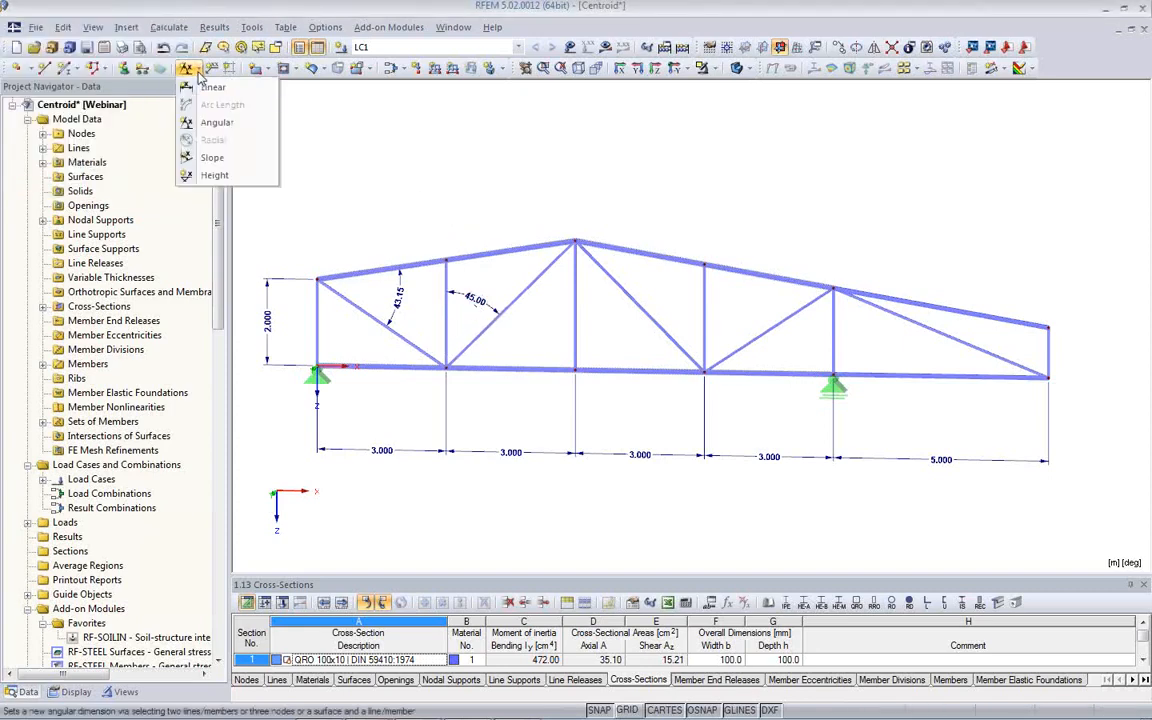
{"action": "left_click", "coordinate": [212, 159]}
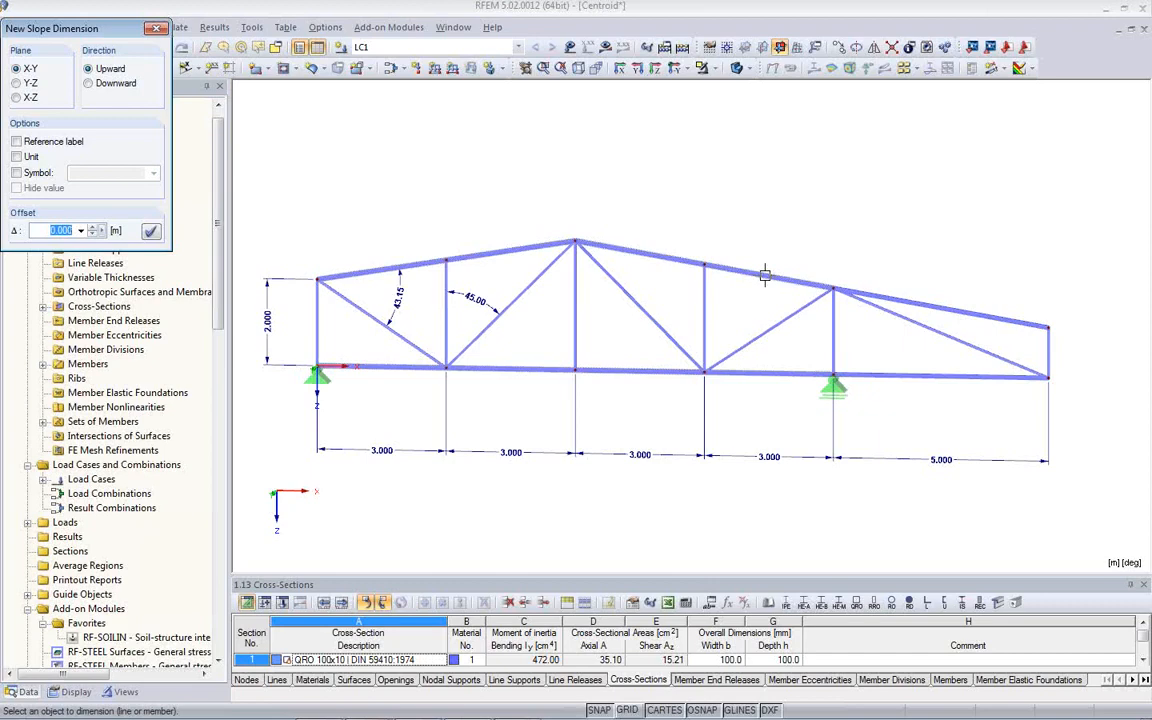
{"action": "left_click", "coordinate": [764, 275]}
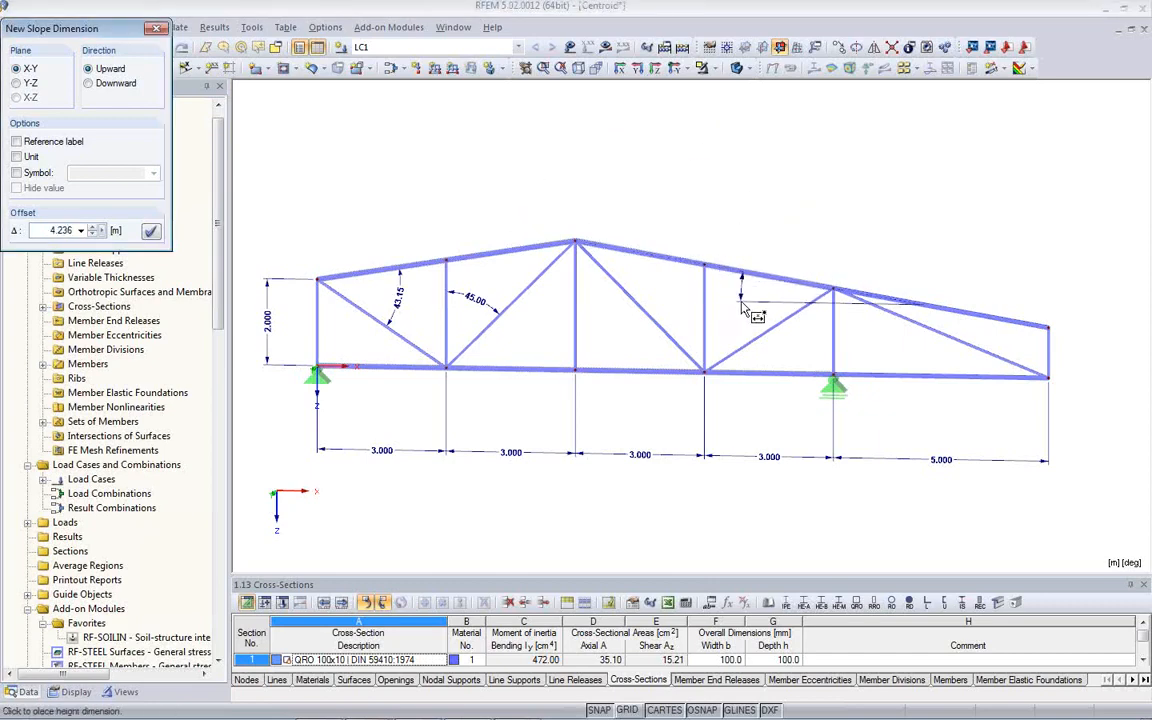
{"action": "left_click", "coordinate": [742, 311]}
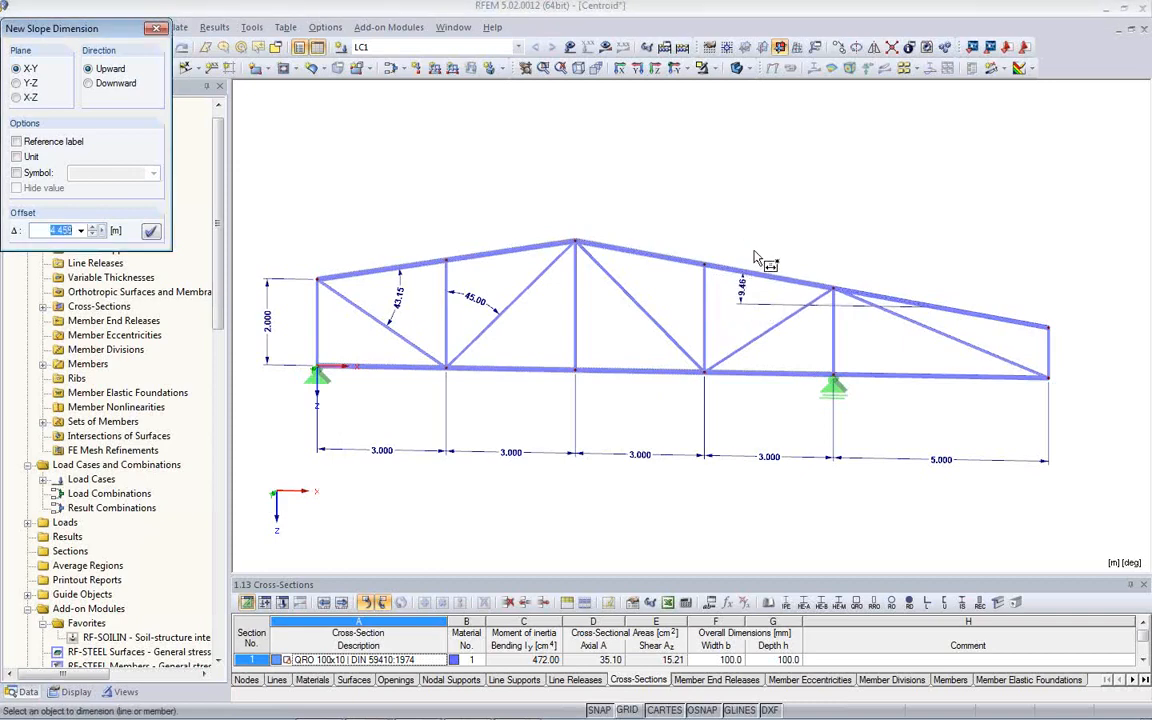
{"action": "key", "text": "Escape"}
Add a height dimension at the top chord's right end node, offset about 0.8 m, with a reference height of -5 m
{"action": "left_click", "coordinate": [195, 67]}
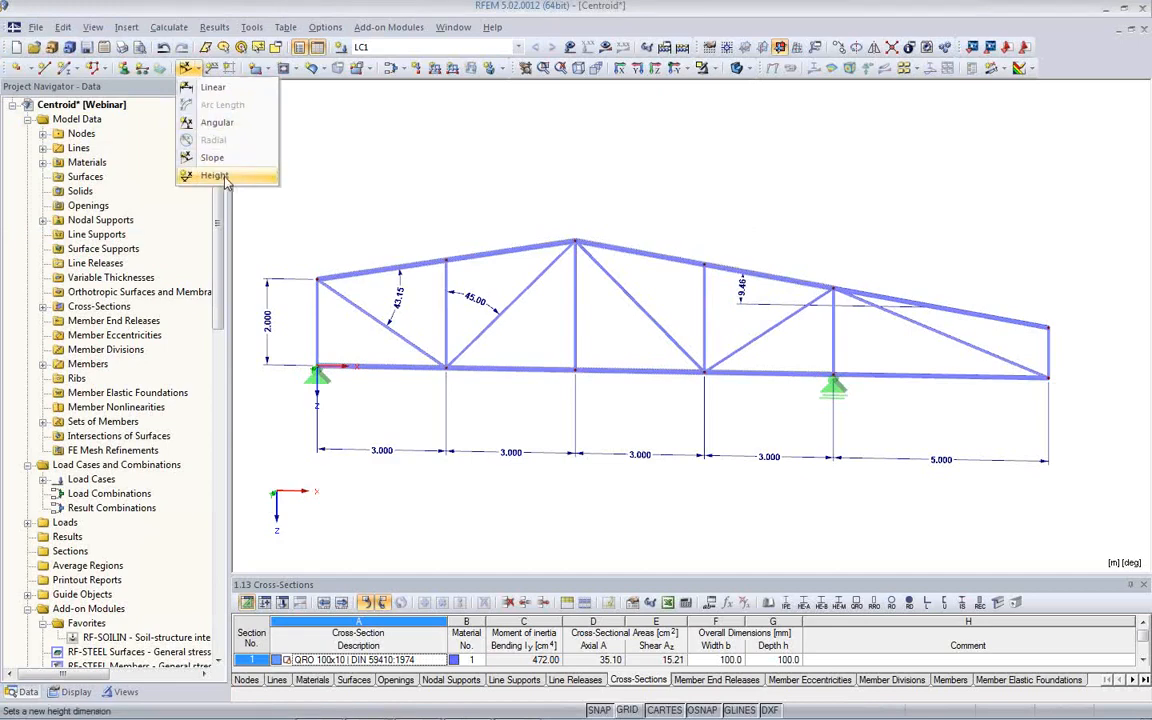
{"action": "left_click", "coordinate": [224, 178]}
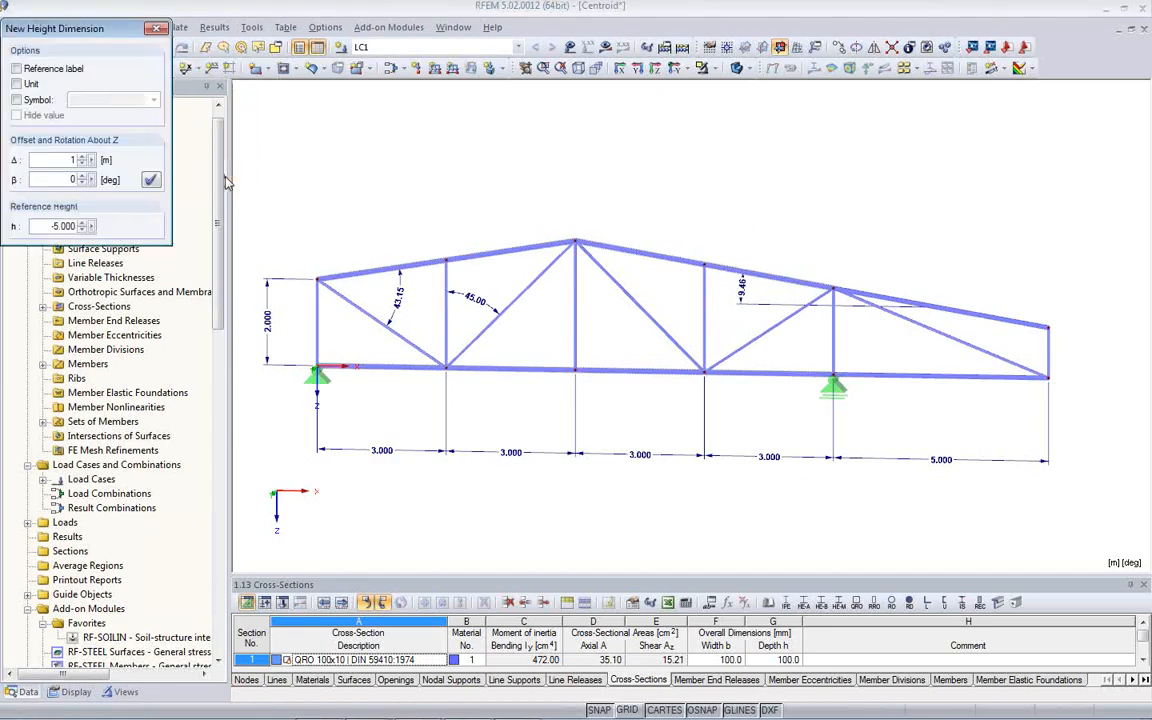
{"action": "left_click", "coordinate": [1050, 327]}
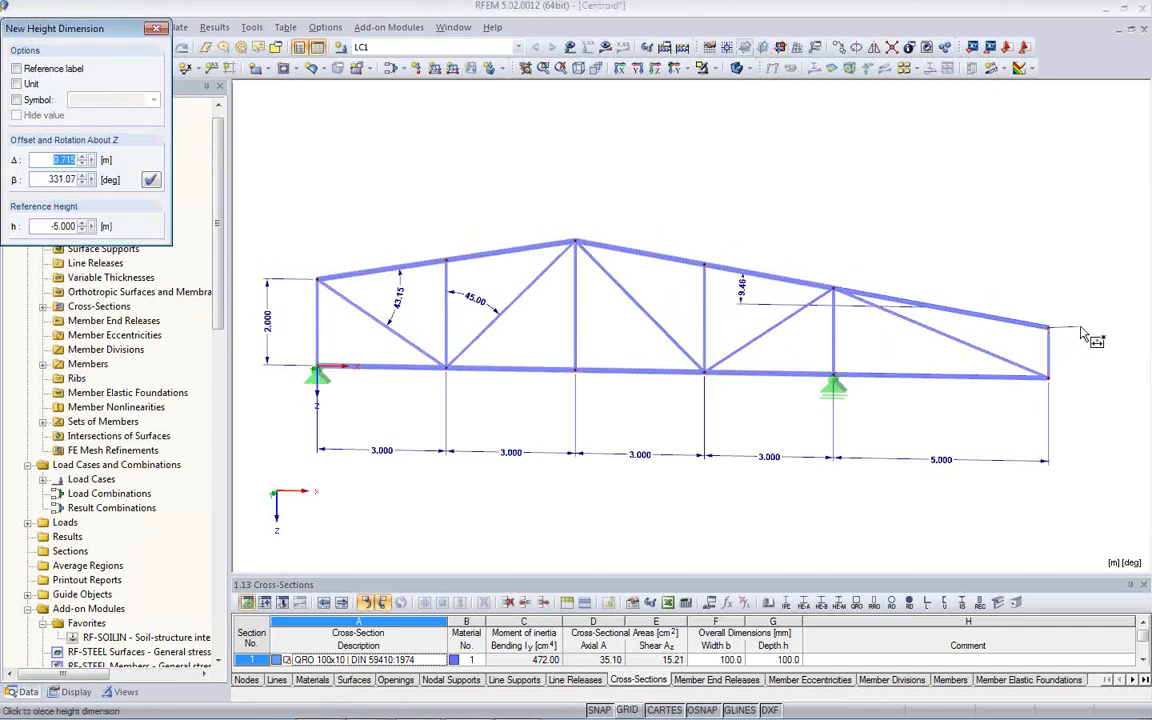
{"action": "left_click", "coordinate": [1084, 320]}
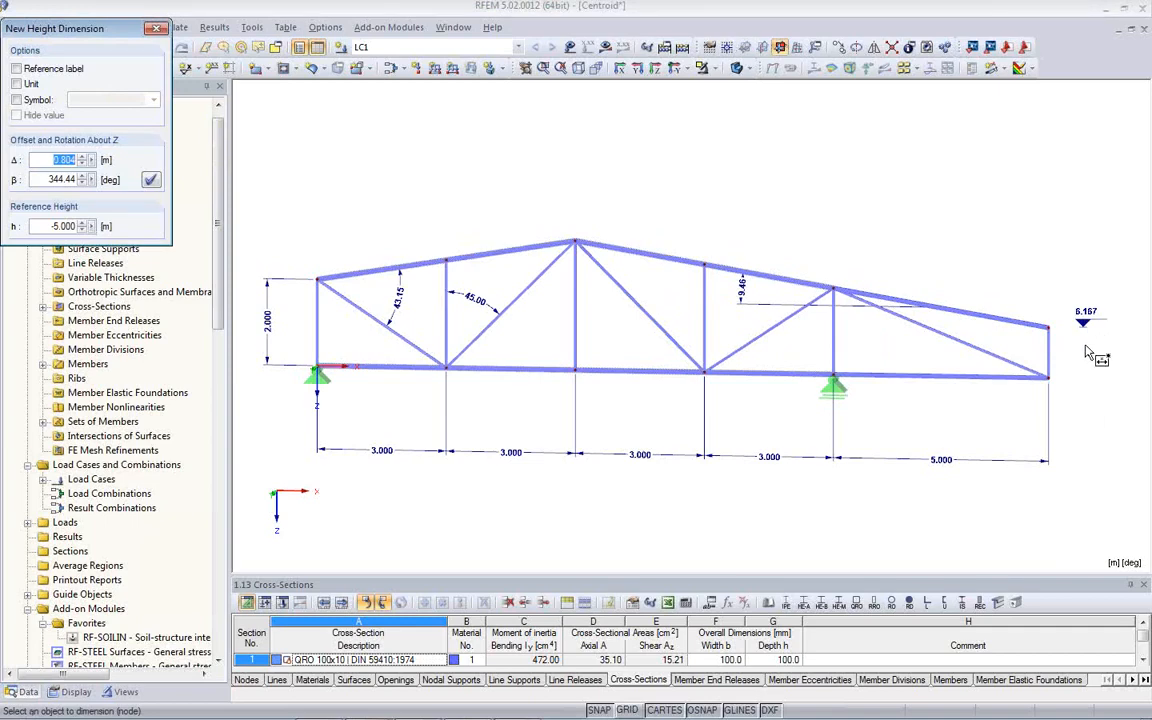
{"action": "key", "text": "Escape"}
Set the reference height of the height dimension at the truss's right end to 0 m
{"action": "middle_click_drag", "start_coordinate": [1063, 378], "coordinate": [926, 357]}
{"action": "scroll", "coordinate": [934, 337], "scroll_direction": "down", "scroll_amount": 2}
{"action": "scroll", "coordinate": [938, 318], "scroll_direction": "up", "scroll_amount": 1}
{"action": "scroll", "coordinate": [938, 318], "scroll_direction": "up", "scroll_amount": 1}
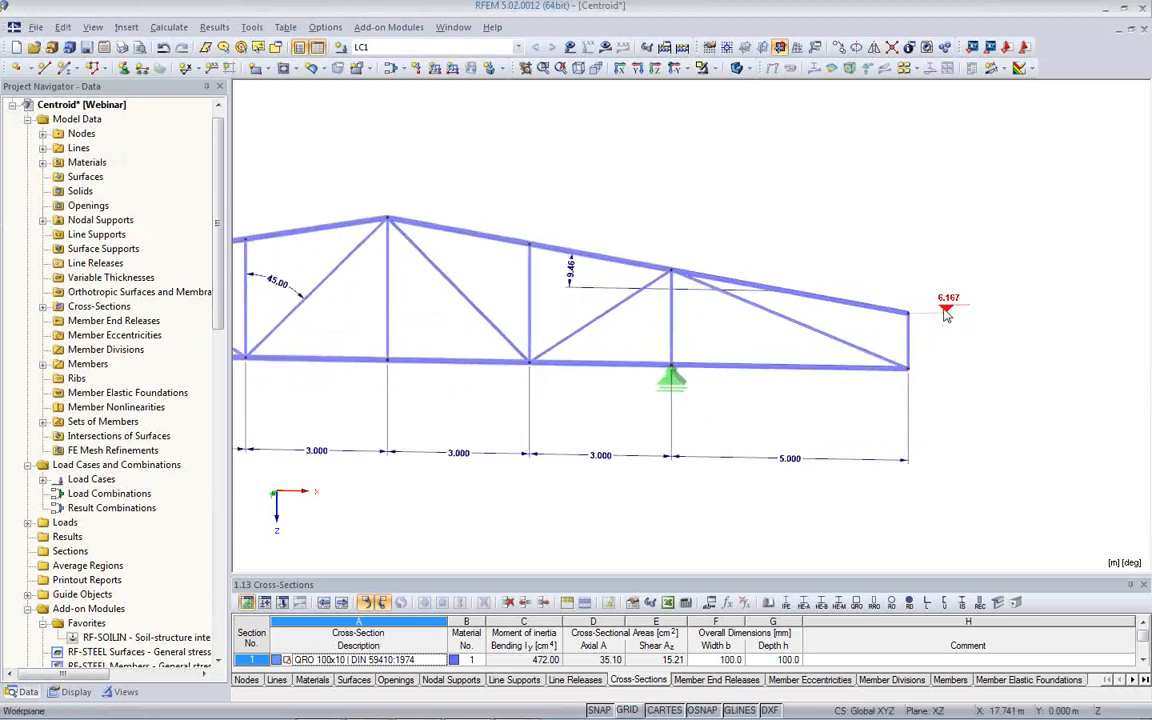
{"action": "double_click", "coordinate": [947, 312]}
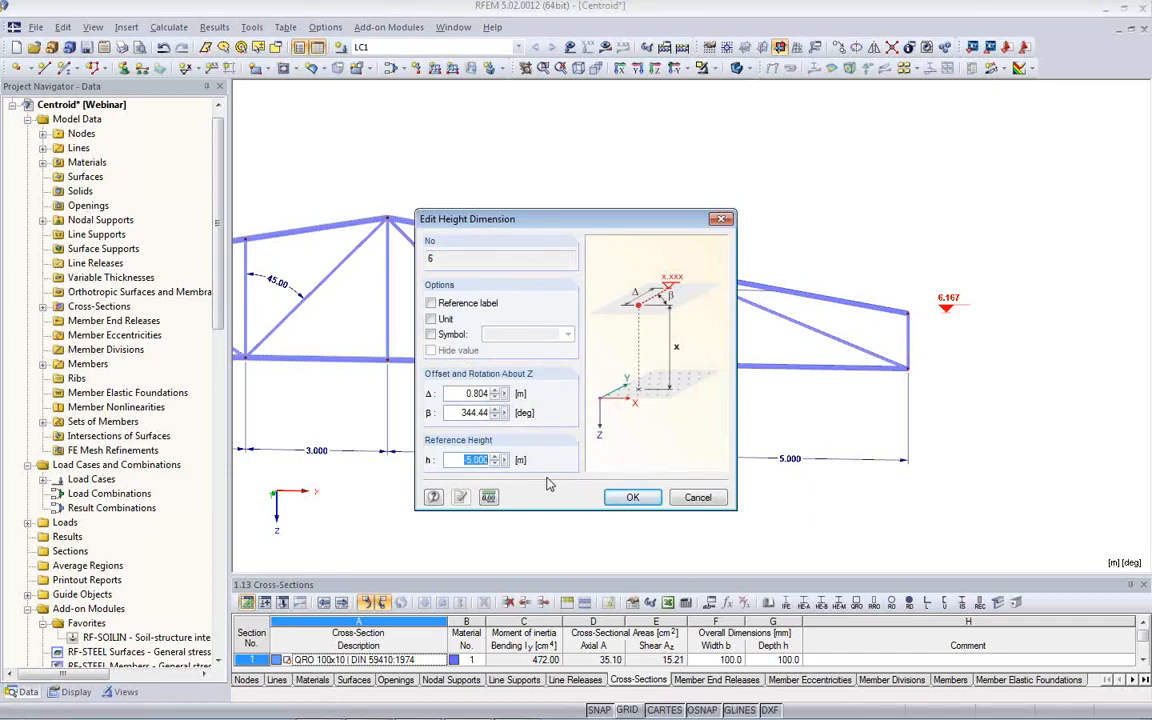
{"action": "type", "text": "0"}
{"action": "left_click", "coordinate": [643, 499]}
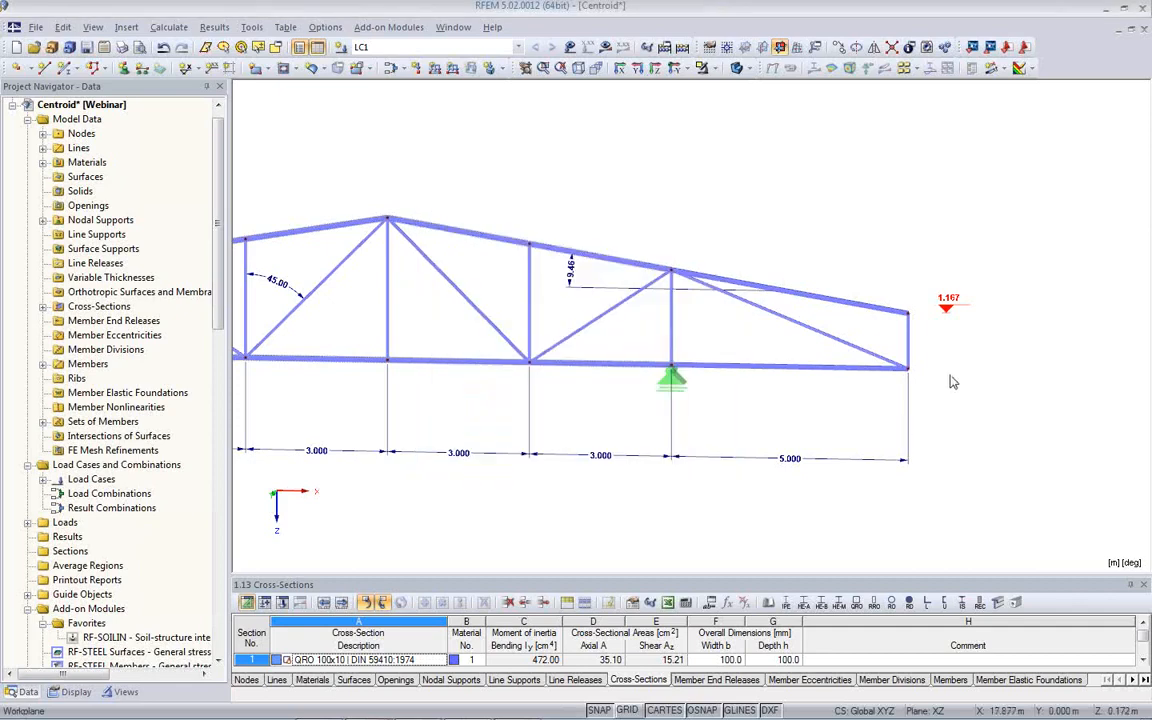
Change the height dimension's reference height to -6 m
{"action": "double_click", "coordinate": [948, 310]}
{"action": "double_click", "coordinate": [487, 459]}
{"action": "key", "text": "BackSpace"}
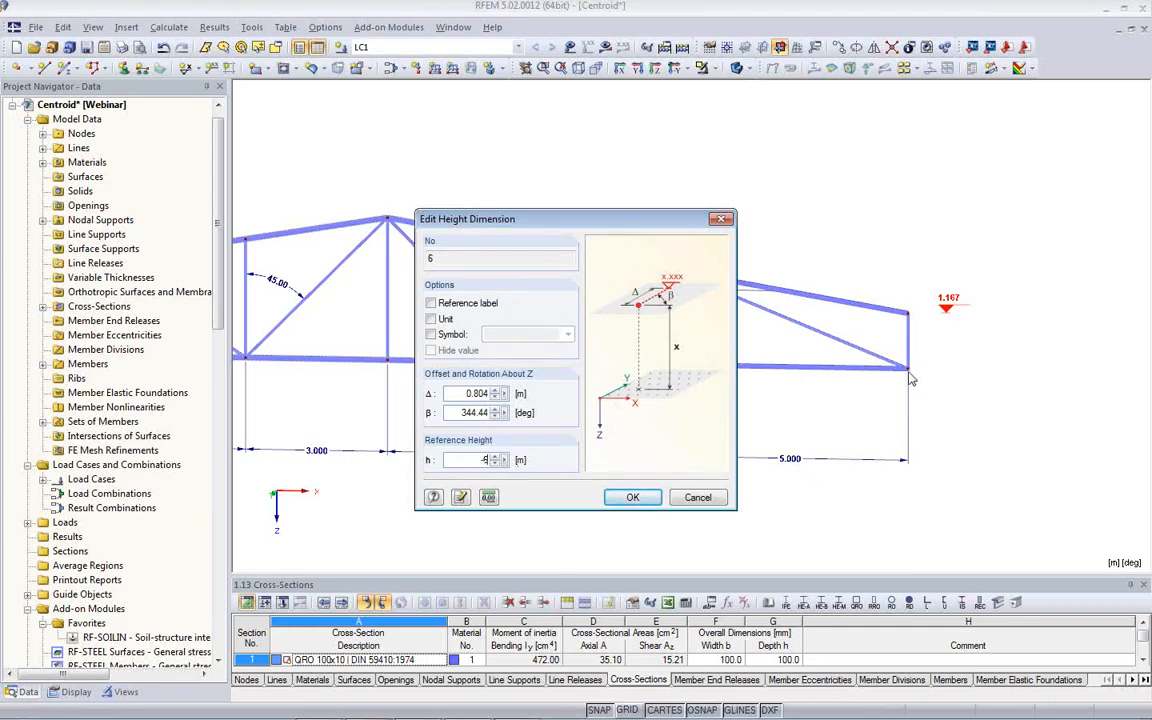
{"action": "left_click", "coordinate": [640, 502]}
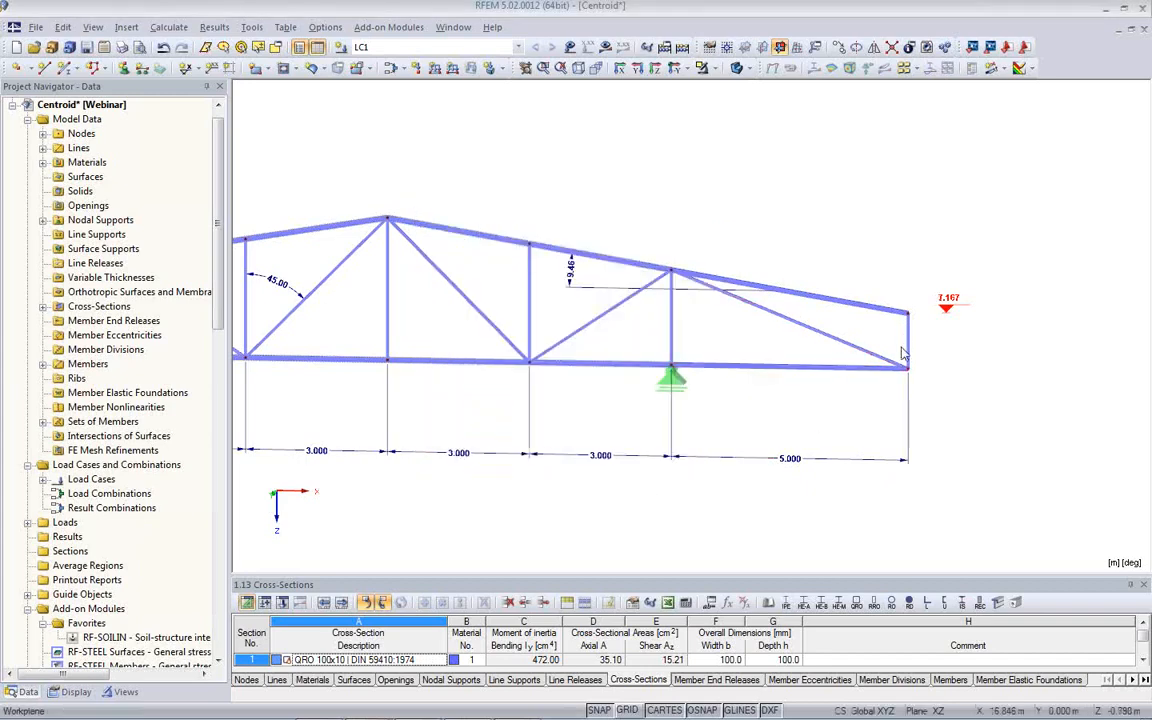
Expand the individual dimension display settings and hide the chained bottom chord dimension and the left vertical's length dimension
{"action": "middle_click_drag", "start_coordinate": [917, 355], "coordinate": [950, 337]}
{"action": "scroll", "coordinate": [965, 318], "scroll_direction": "down", "scroll_amount": 2}
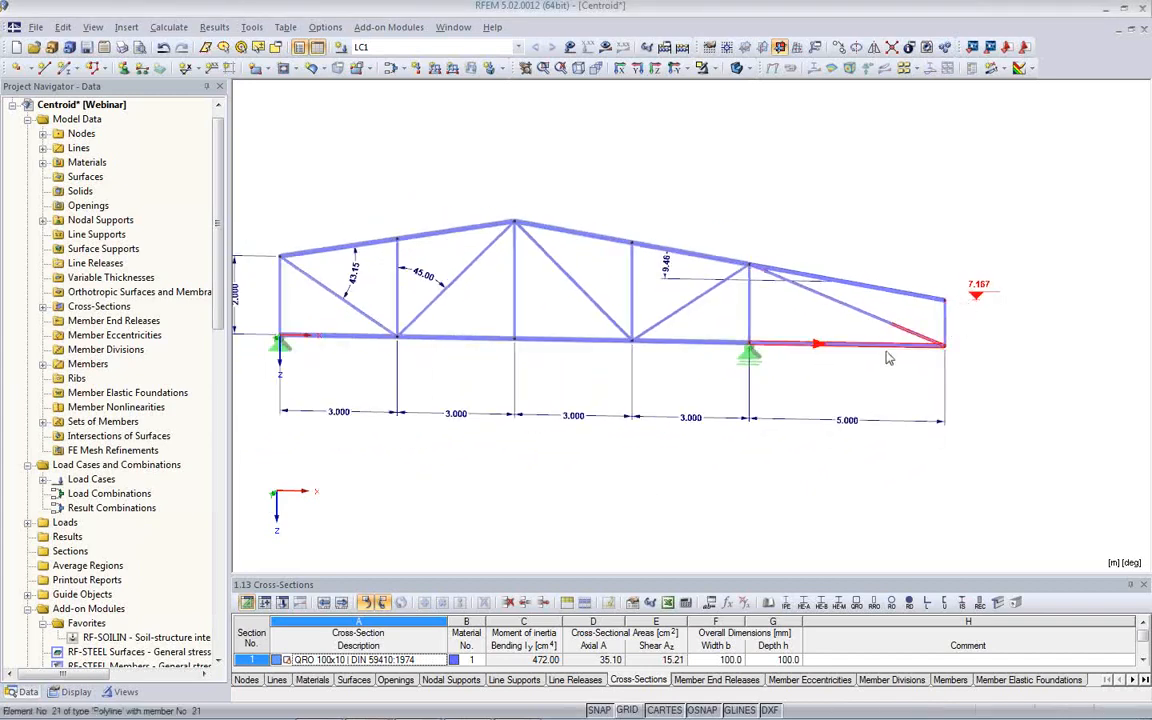
{"action": "middle_click_drag", "start_coordinate": [886, 356], "coordinate": [928, 347]}
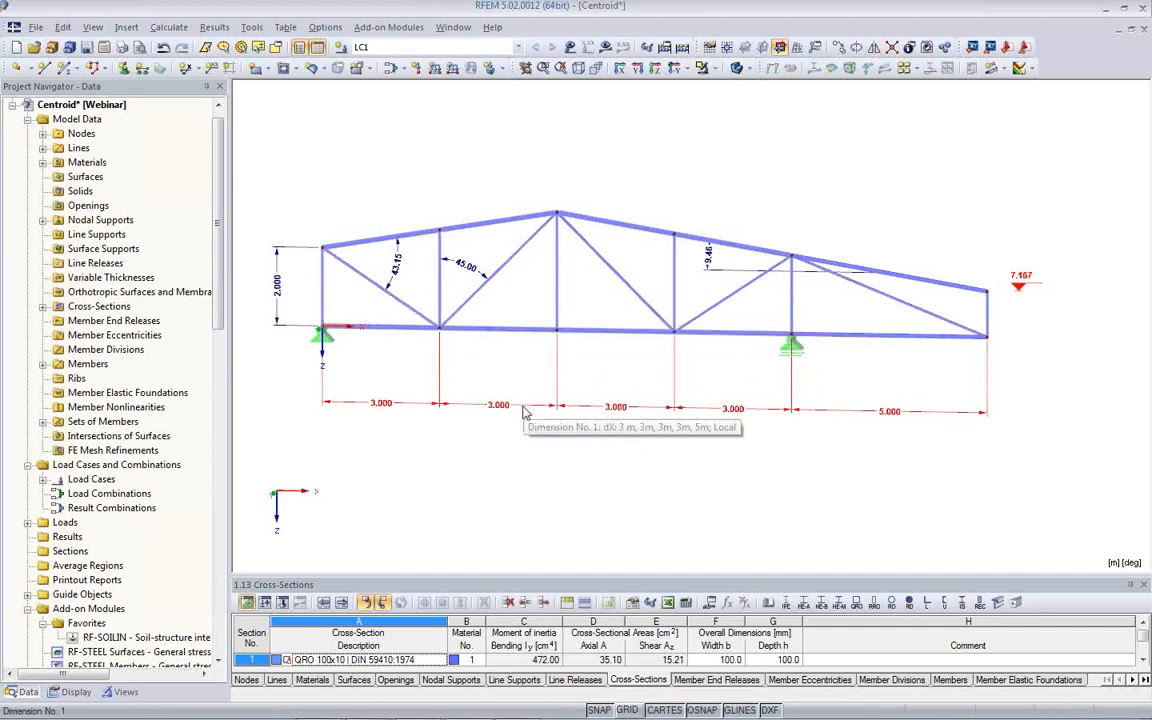
{"action": "left_click", "coordinate": [76, 691]}
{"action": "scroll", "coordinate": [127, 476], "scroll_direction": "down", "scroll_amount": 2}
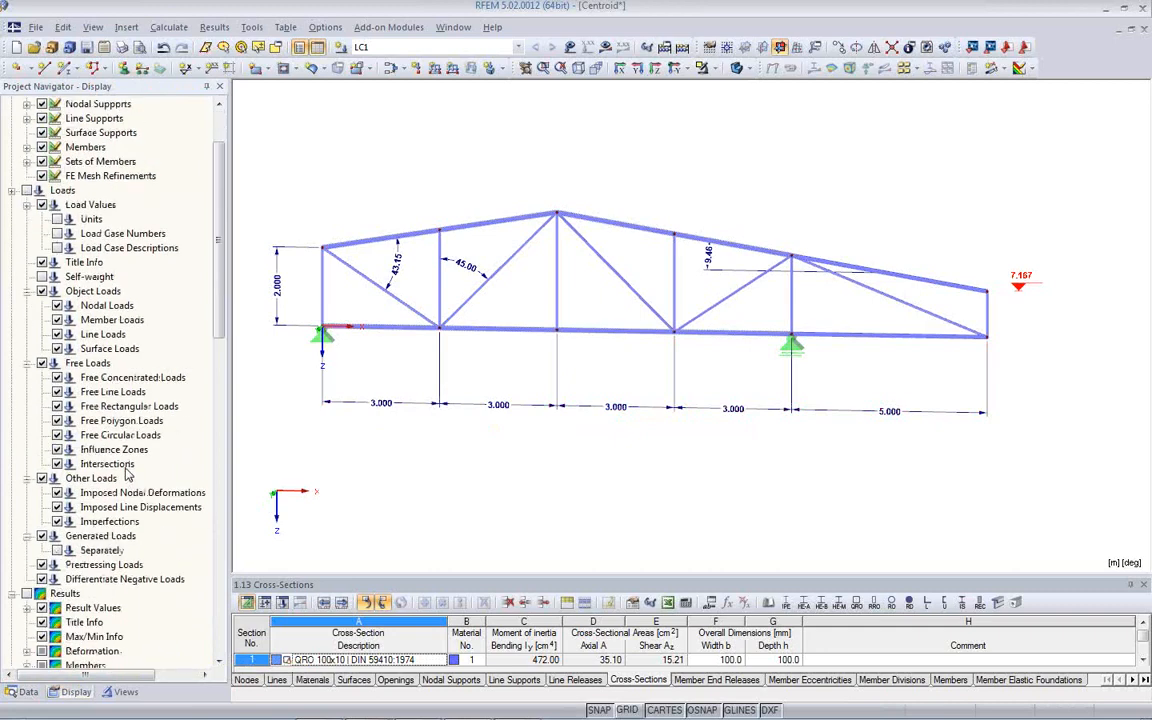
{"action": "scroll", "coordinate": [127, 476], "scroll_direction": "down", "scroll_amount": 5}
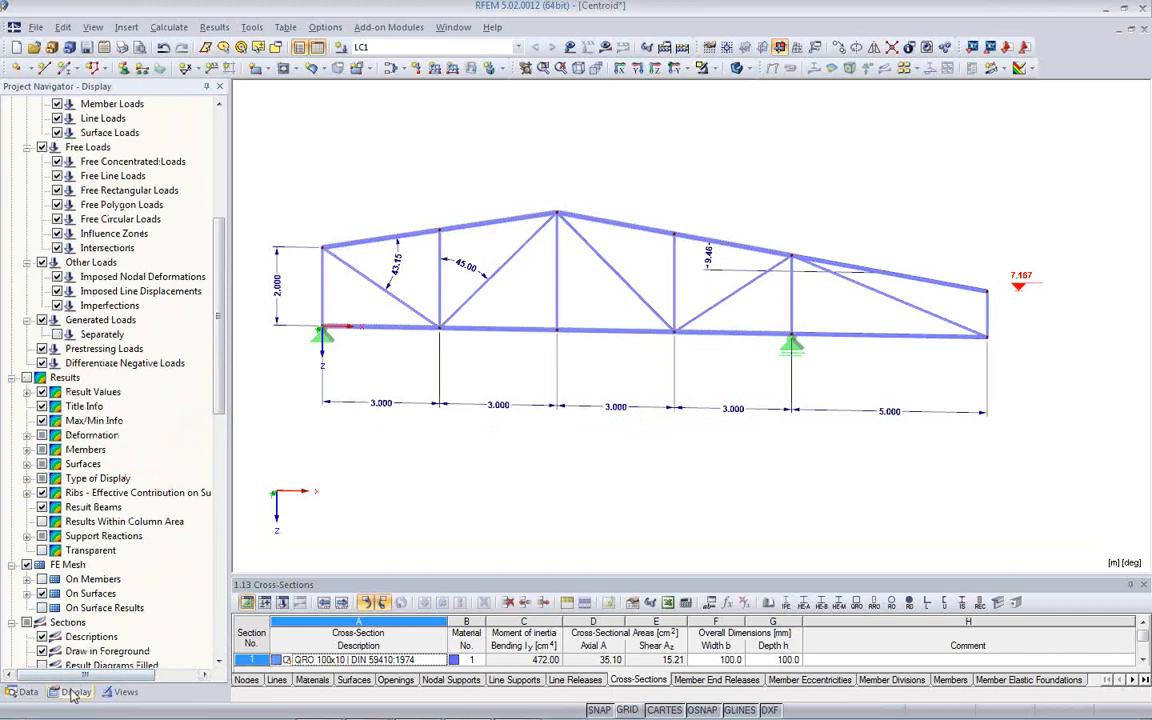
{"action": "scroll", "coordinate": [127, 457], "scroll_direction": "down", "scroll_amount": 4}
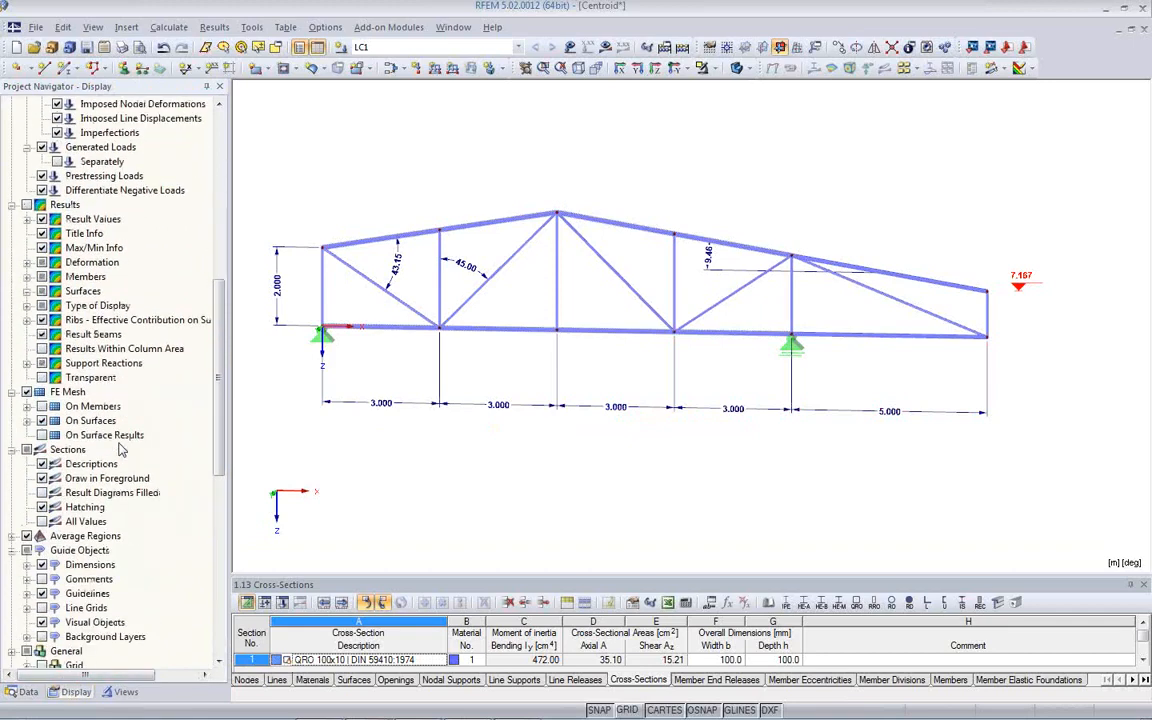
{"action": "scroll", "coordinate": [120, 450], "scroll_direction": "down", "scroll_amount": 3}
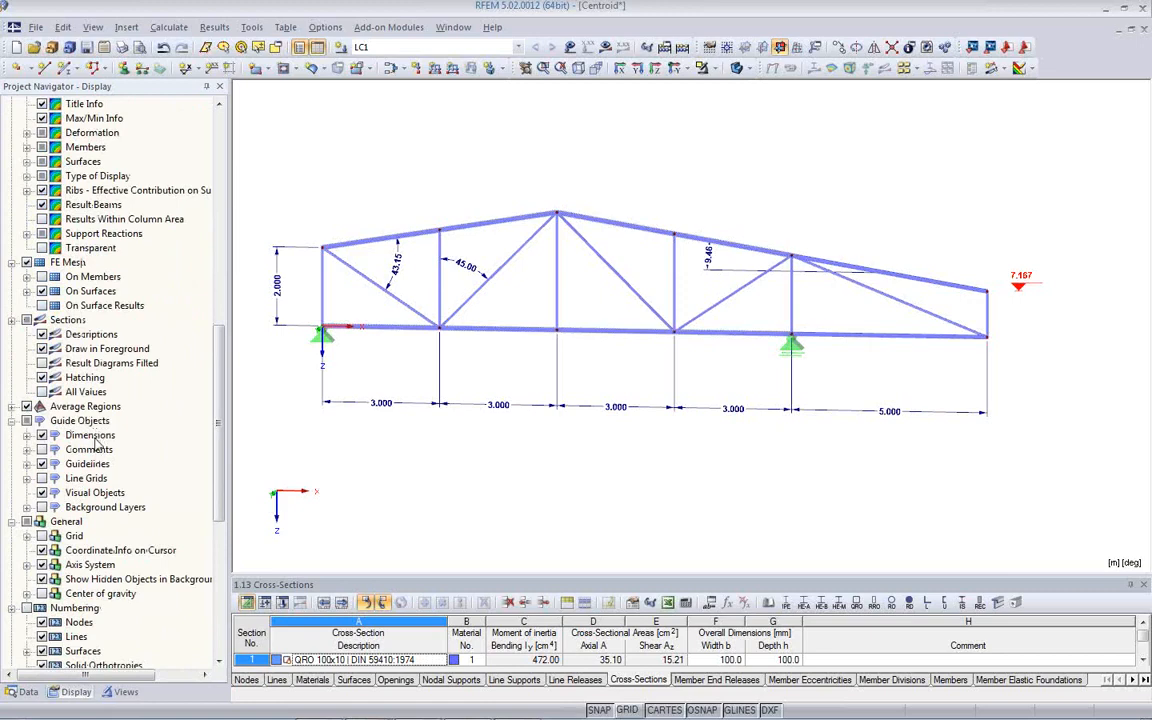
{"action": "left_click", "coordinate": [27, 435]}
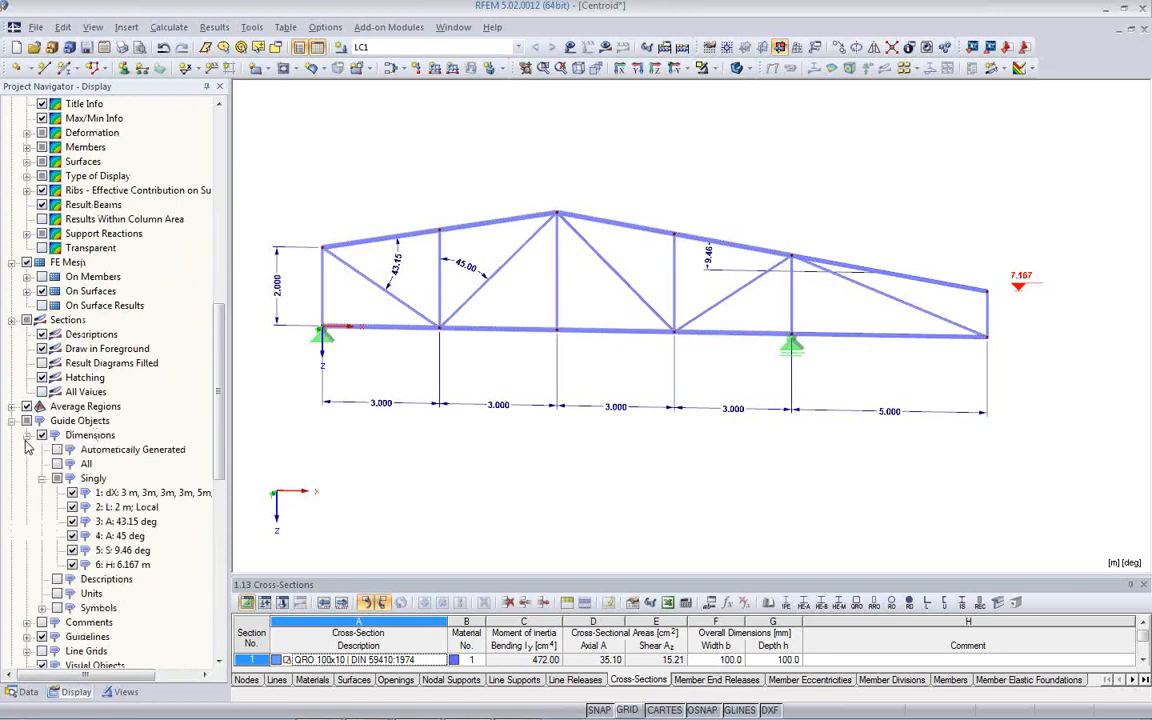
{"action": "scroll", "coordinate": [85, 432], "scroll_direction": "down", "scroll_amount": 2}
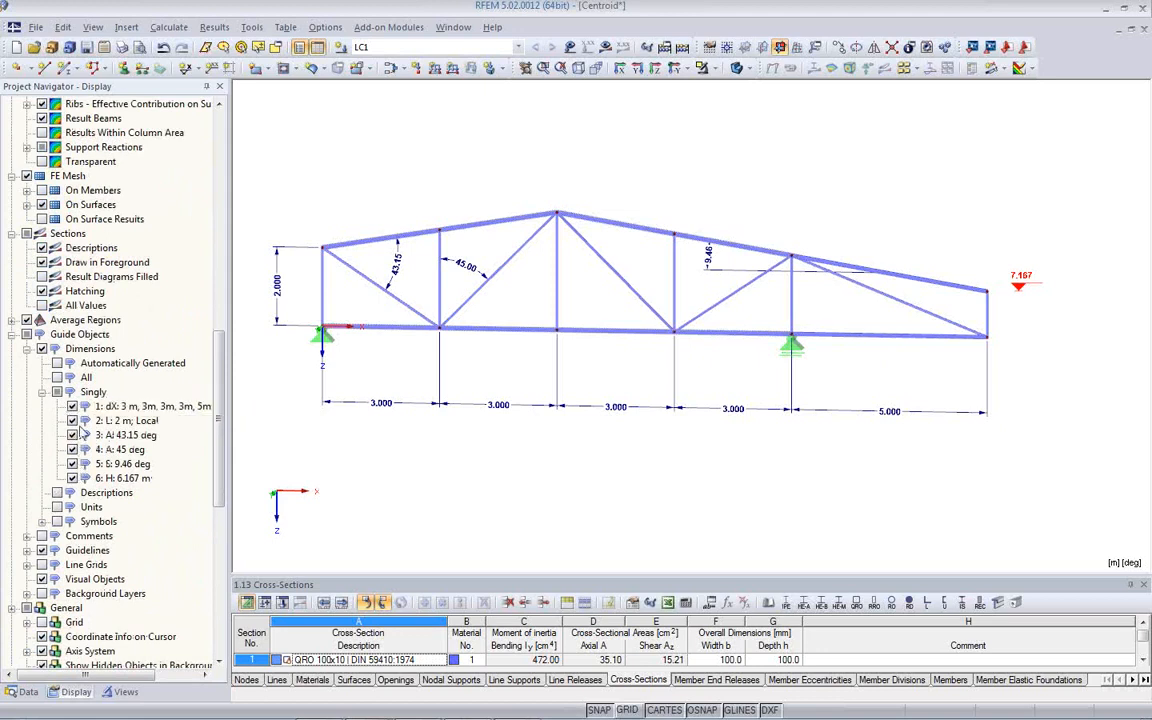
{"action": "left_click", "coordinate": [72, 406]}
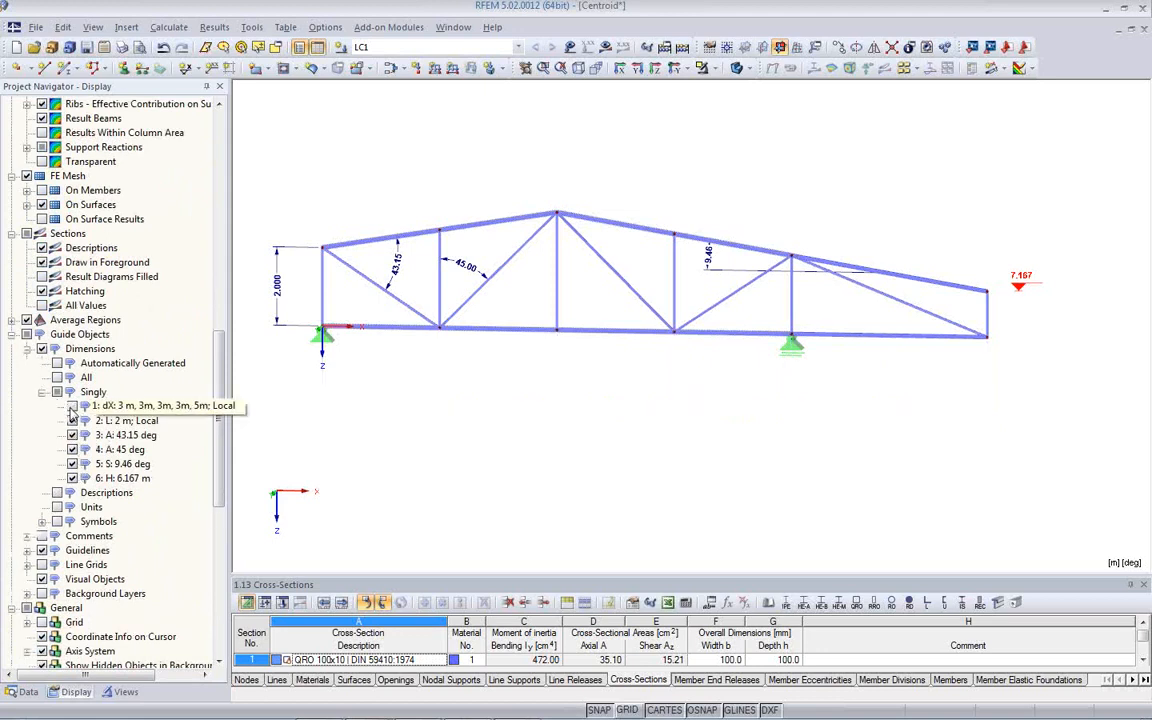
{"action": "left_click", "coordinate": [72, 421]}
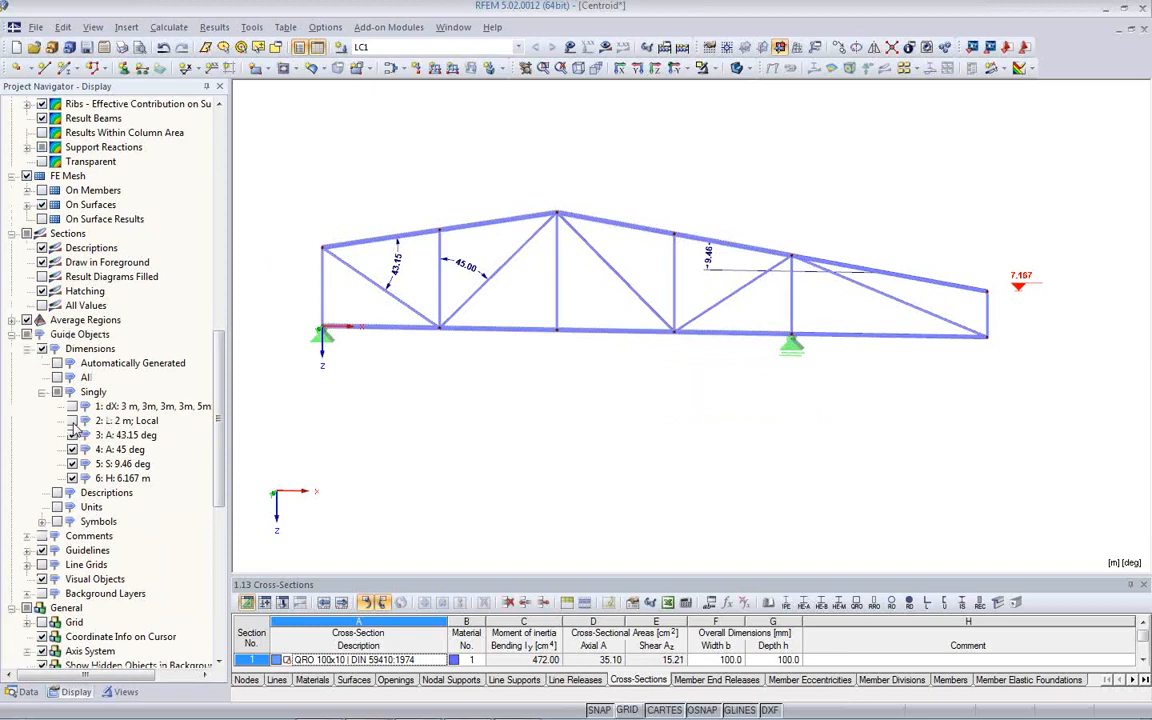
Display the left vertical's length dimension and the chained bottom chord dimension again, and toggle the height dimension off and on
{"action": "left_click", "coordinate": [72, 435]}
{"action": "left_click", "coordinate": [72, 435]}
{"action": "left_click", "coordinate": [72, 421]}
{"action": "left_click", "coordinate": [72, 406]}
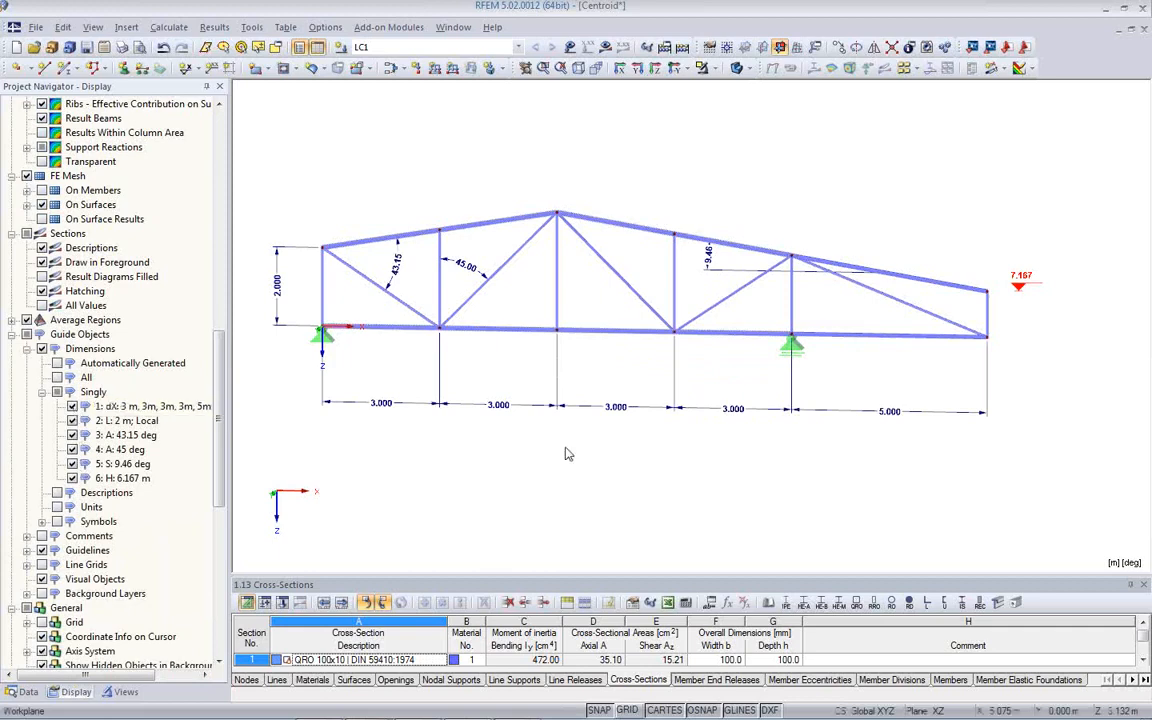
{"action": "left_click", "coordinate": [72, 478]}
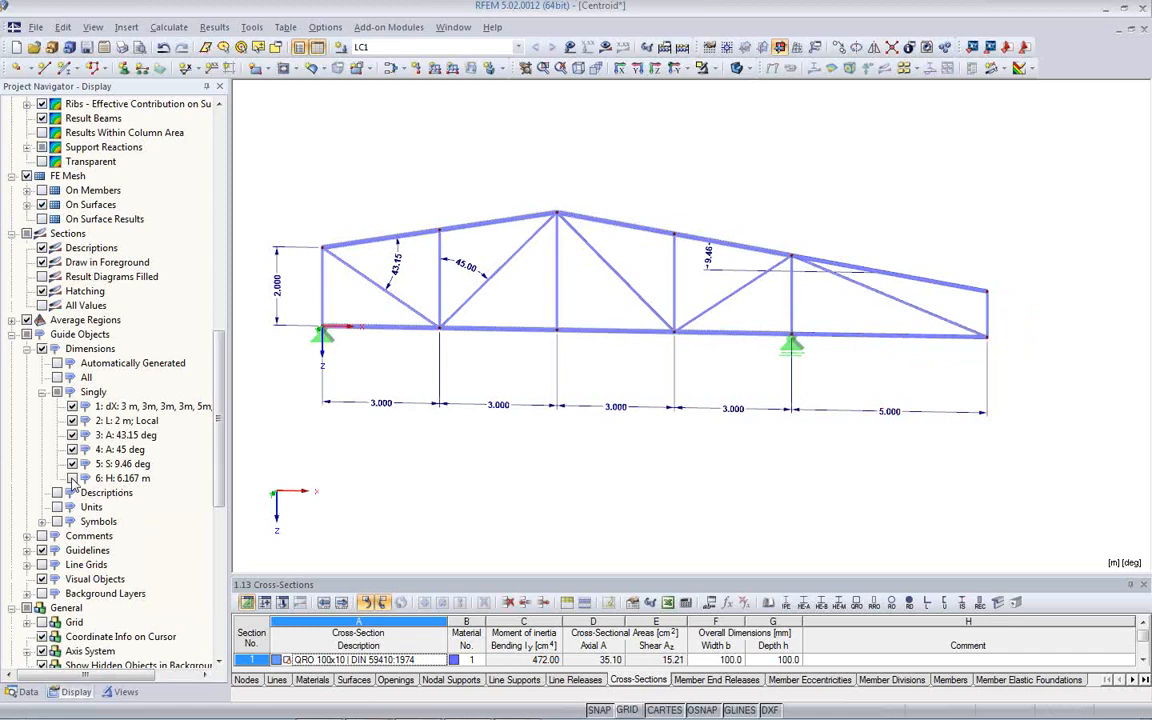
{"action": "left_click", "coordinate": [72, 478]}
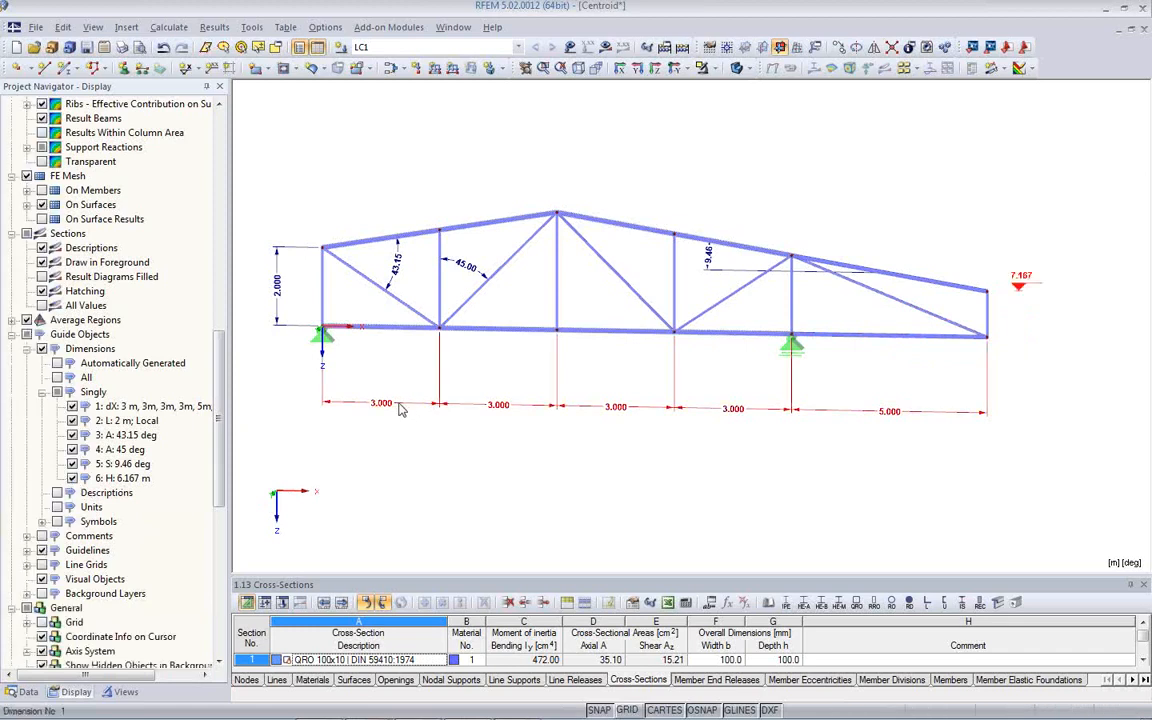
Enable the symbol display for the 45° angular dimension and assign it the <alfa> symbol
{"action": "double_click", "coordinate": [475, 279]}
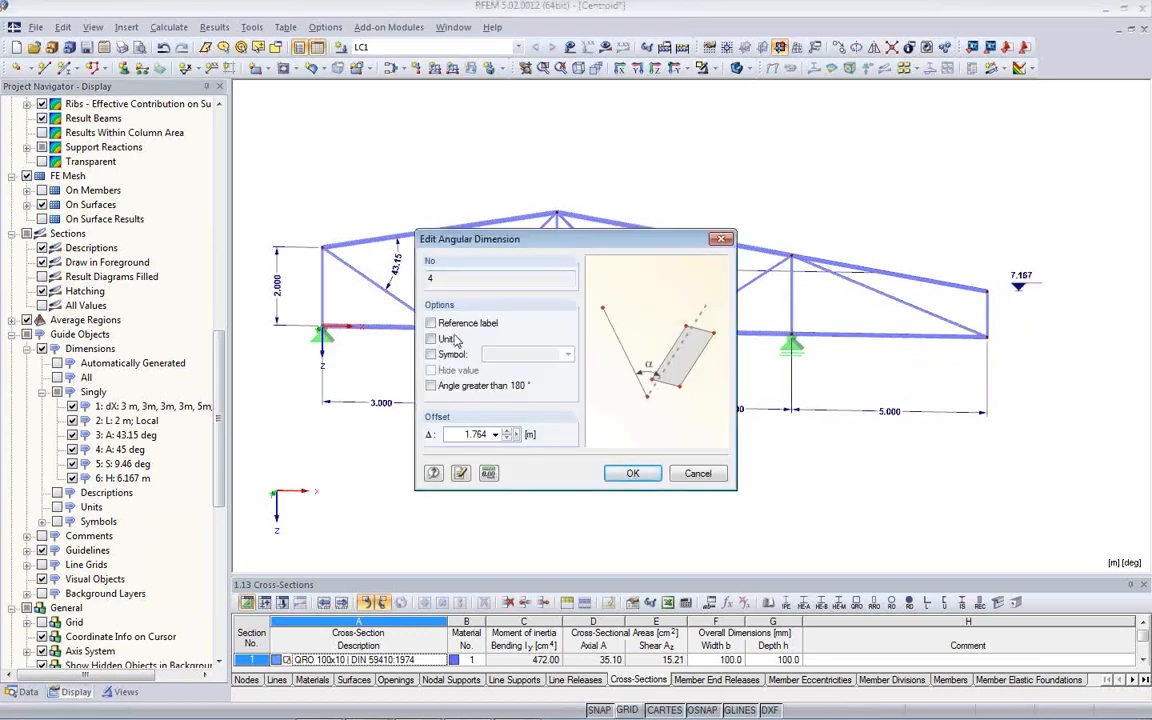
{"action": "left_click", "coordinate": [431, 355]}
{"action": "left_click", "coordinate": [567, 354]}
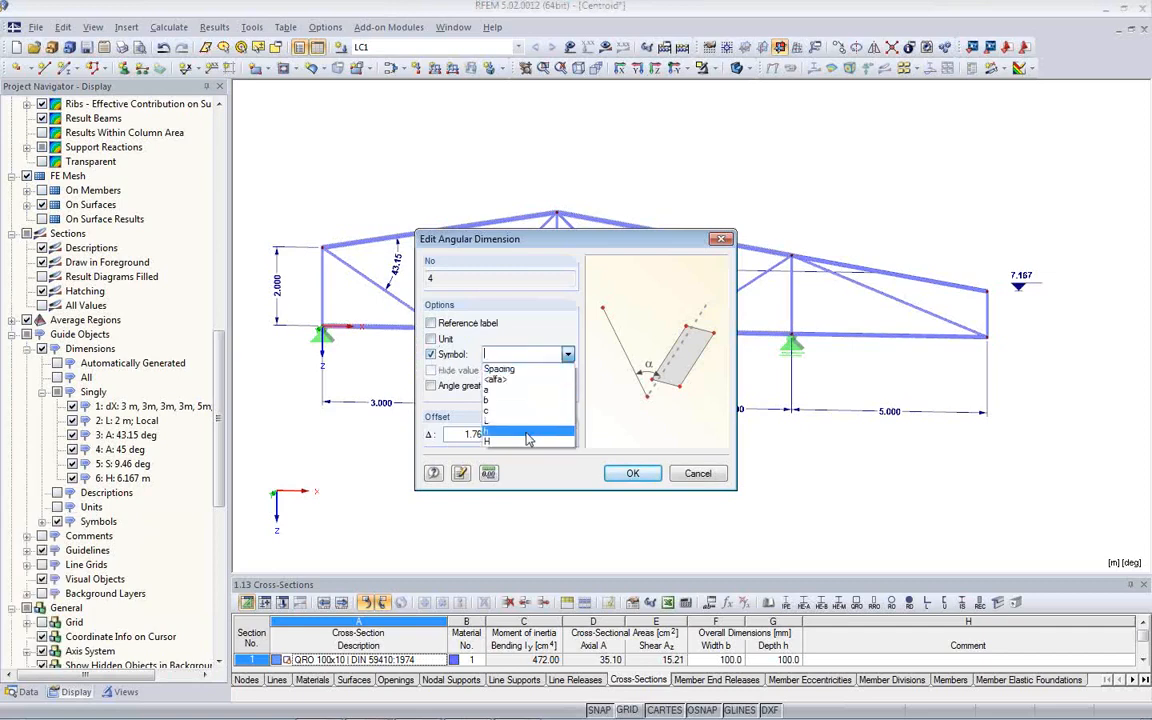
{"action": "left_click", "coordinate": [508, 379]}
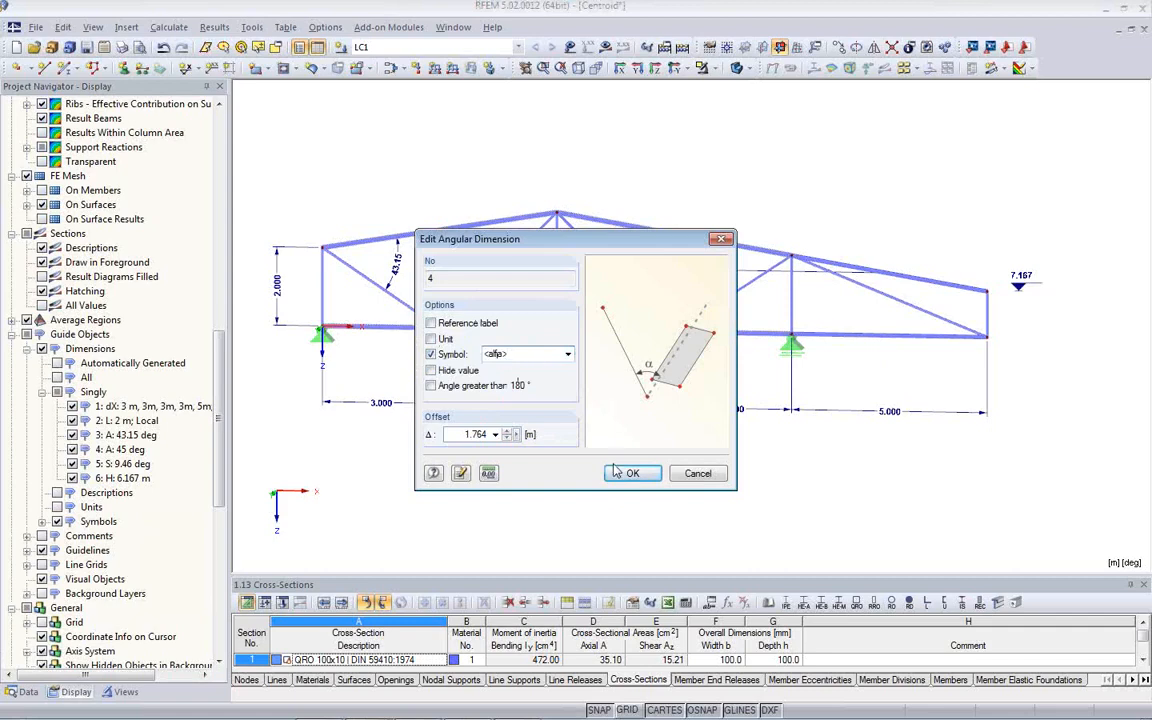
{"action": "left_click", "coordinate": [632, 473]}
Turn on the unit display through the options of the 45° angular dimension
{"action": "scroll", "coordinate": [474, 292], "scroll_direction": "up", "scroll_amount": 2}
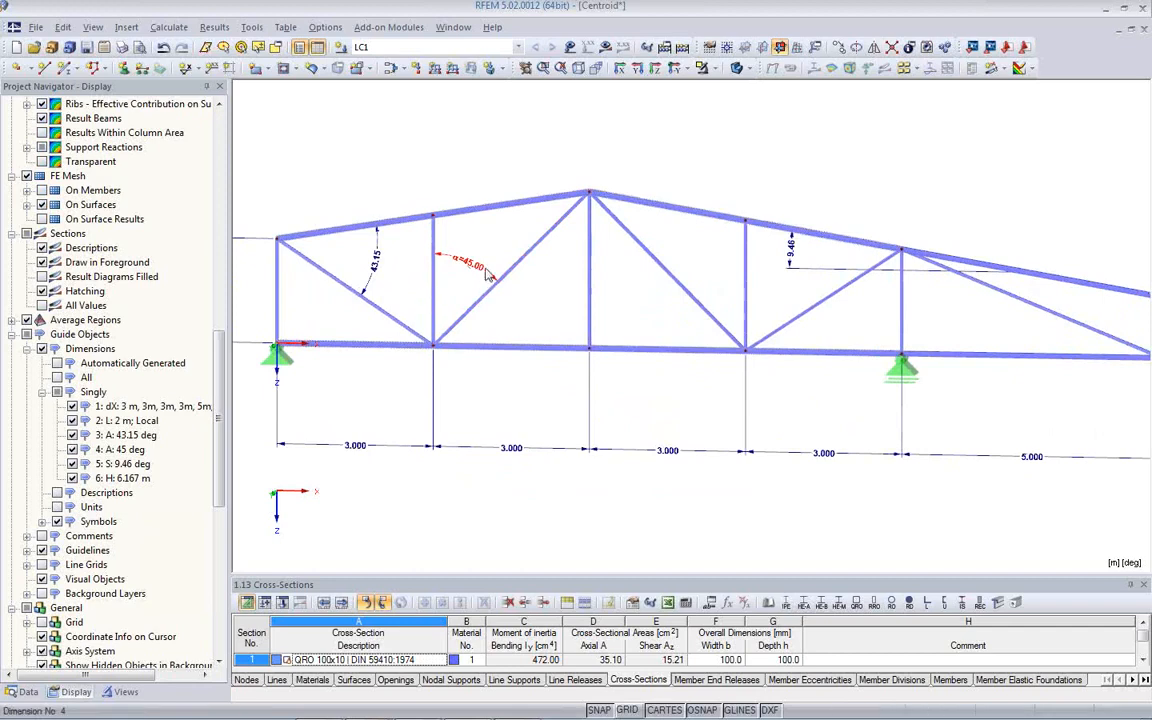
{"action": "double_click", "coordinate": [487, 275]}
{"action": "left_click", "coordinate": [431, 339]}
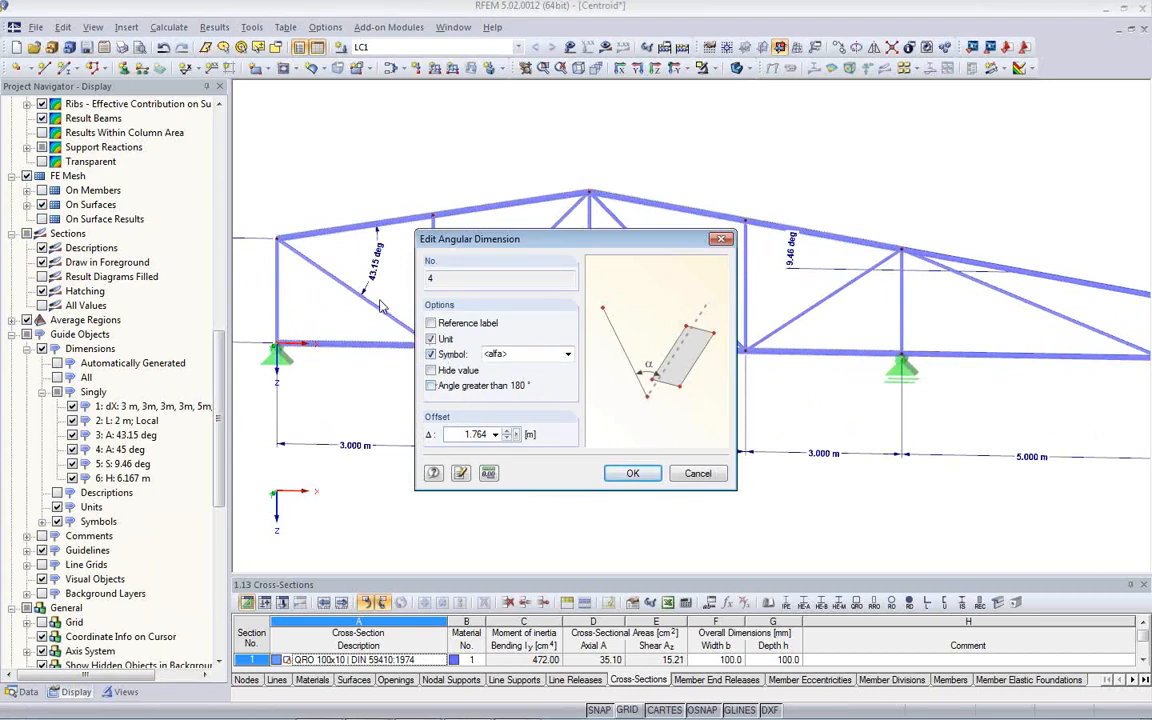
{"action": "left_click_drag", "start_coordinate": [520, 248], "coordinate": [660, 225]}
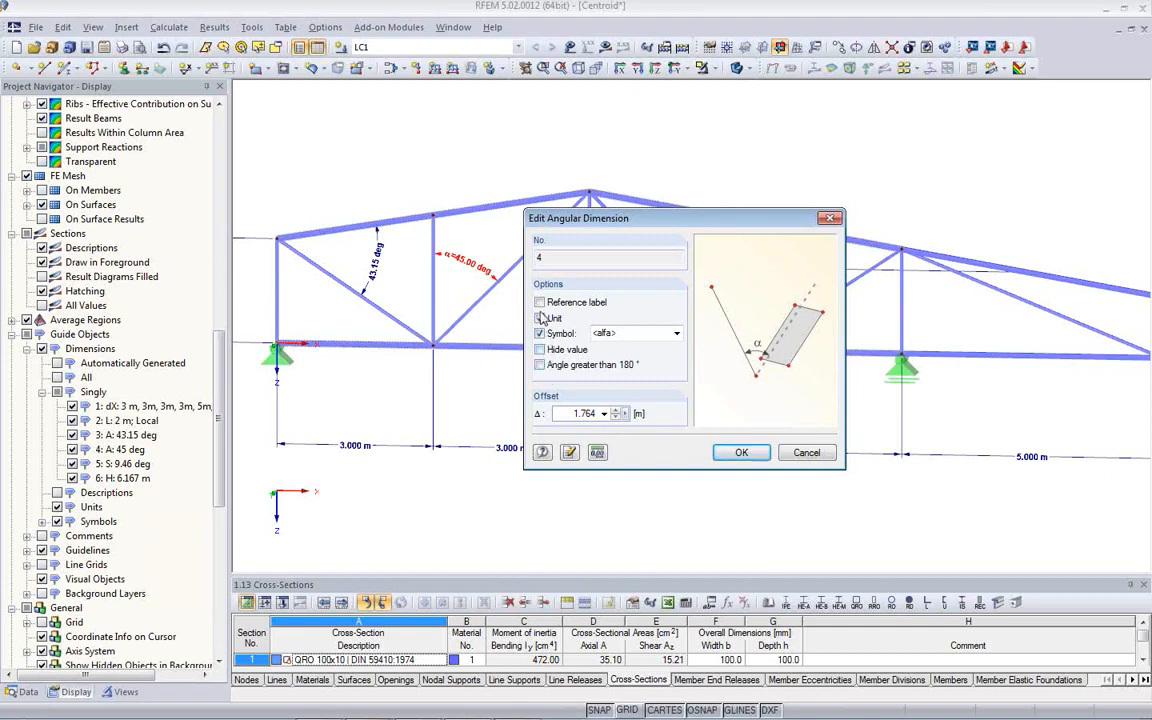
{"action": "left_click", "coordinate": [741, 452]}
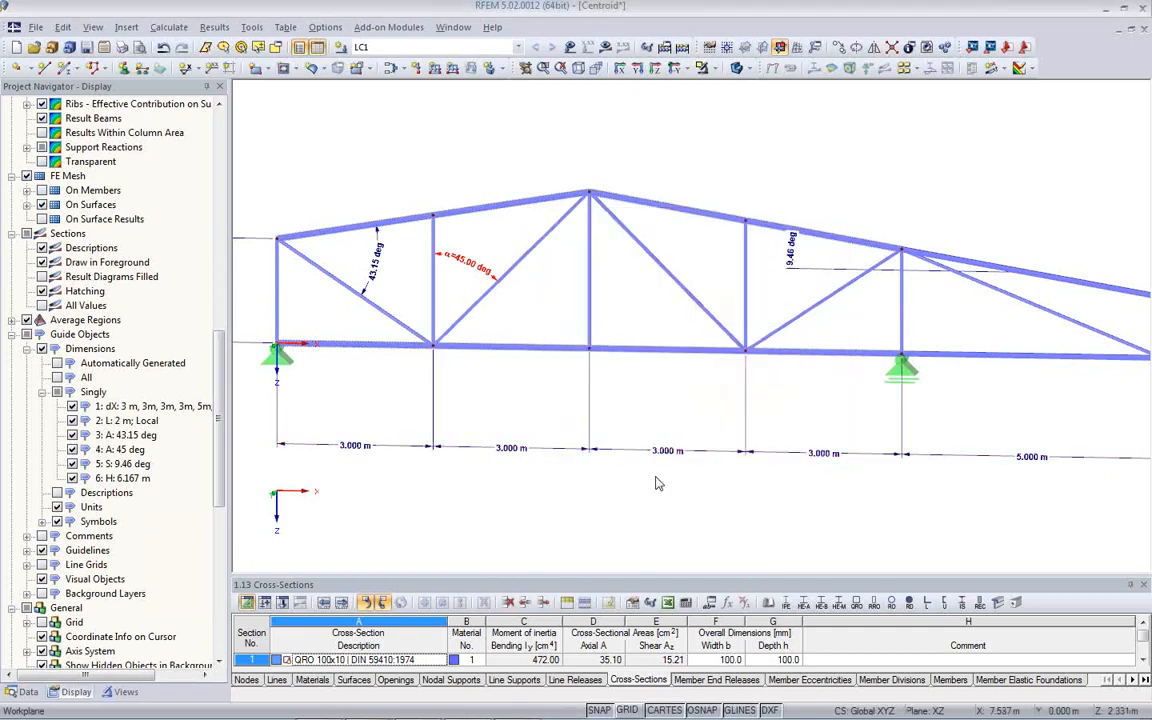
Label the chained bottom chord dimension with the custom symbol "Length" in place of the reference label
{"action": "double_click", "coordinate": [518, 452]}
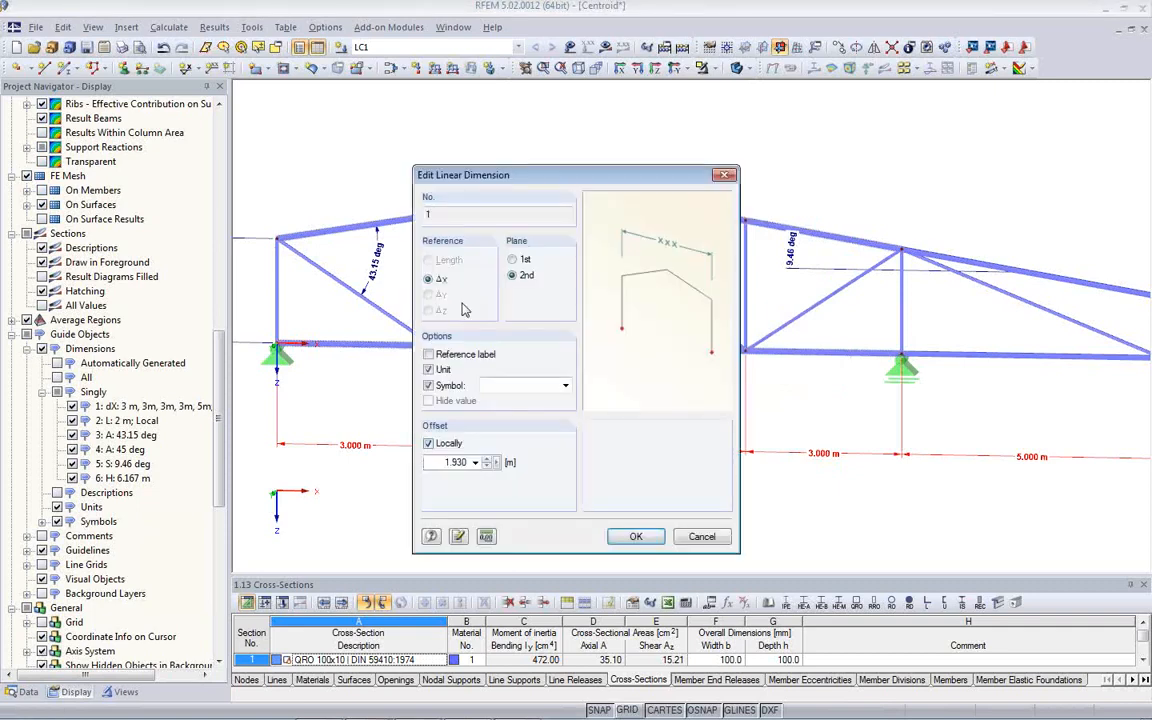
{"action": "left_click", "coordinate": [429, 355]}
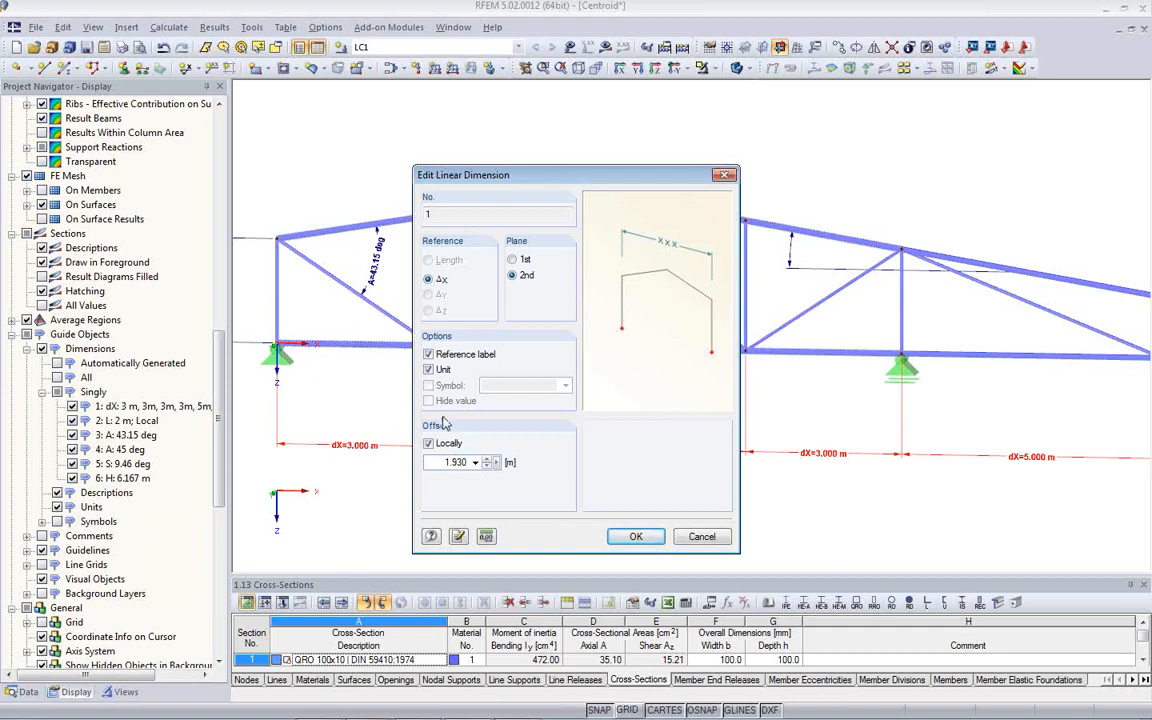
{"action": "left_click", "coordinate": [428, 354]}
{"action": "left_click", "coordinate": [429, 386]}
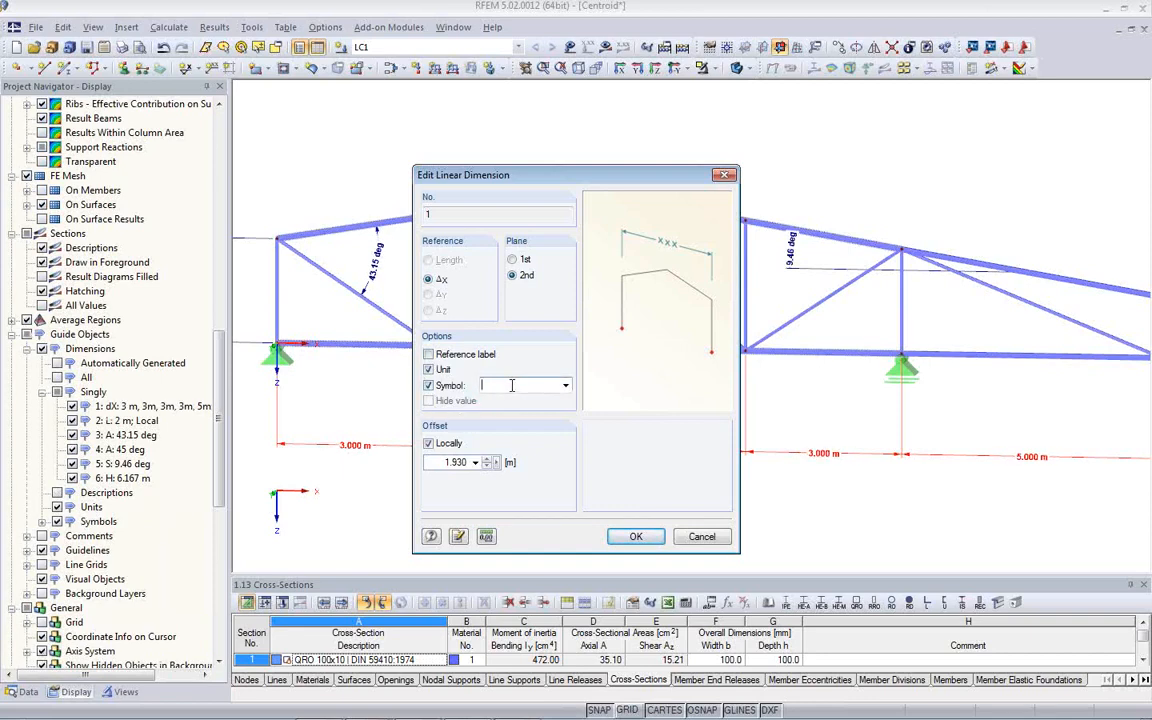
{"action": "type", "text": "Lent"}
{"action": "left_click", "coordinate": [635, 536]}
{"action": "left_click", "coordinate": [394, 467]}
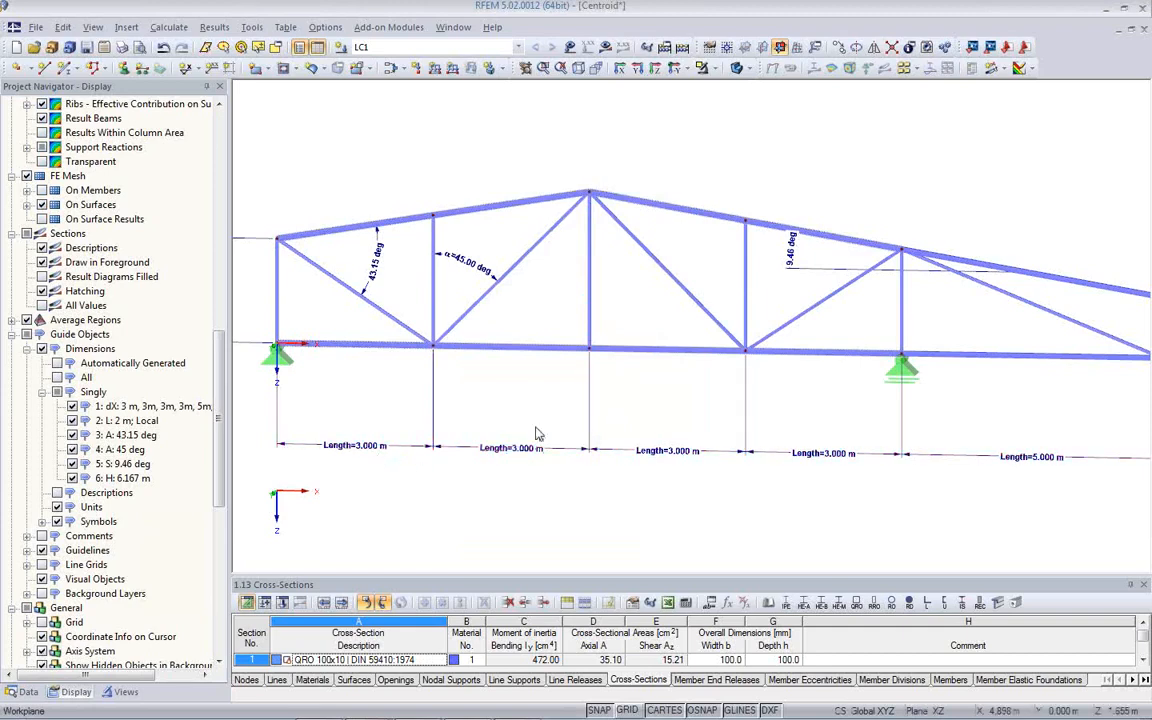
Measure the angle between the diagonal descending from the ridge toward the right support and the vertical at its lower end
{"action": "left_click", "coordinate": [257, 31]}
{"action": "mouse_move", "coordinate": [291, 551]}
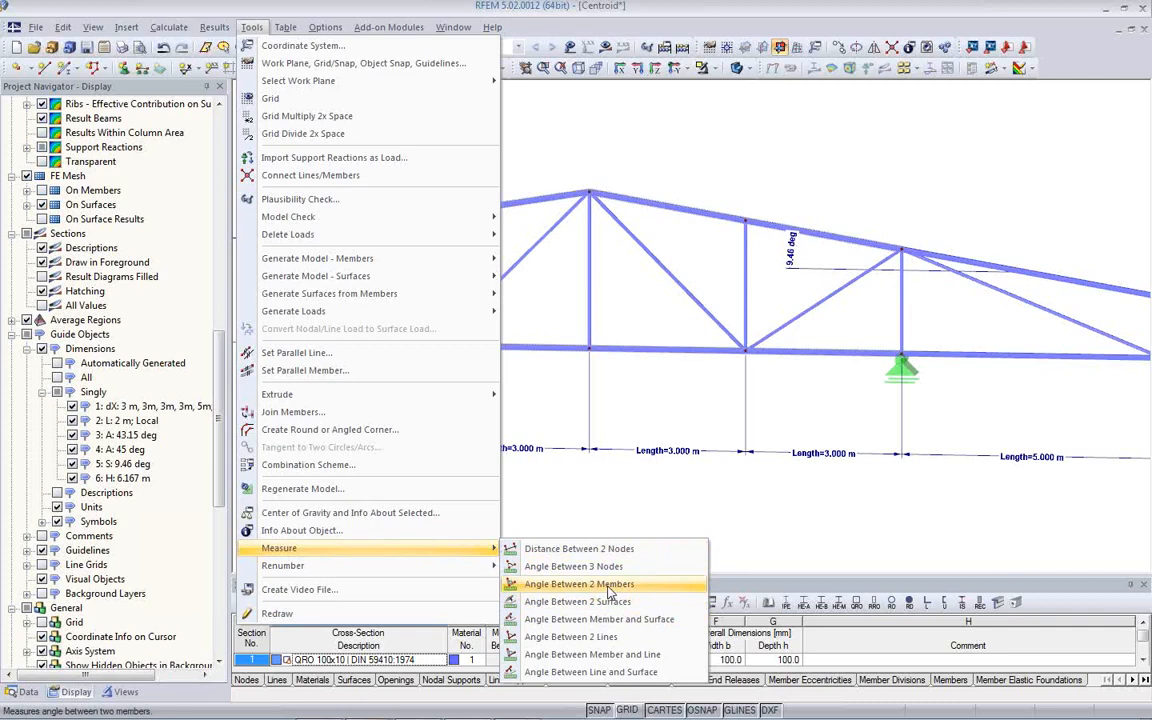
{"action": "left_click", "coordinate": [610, 592]}
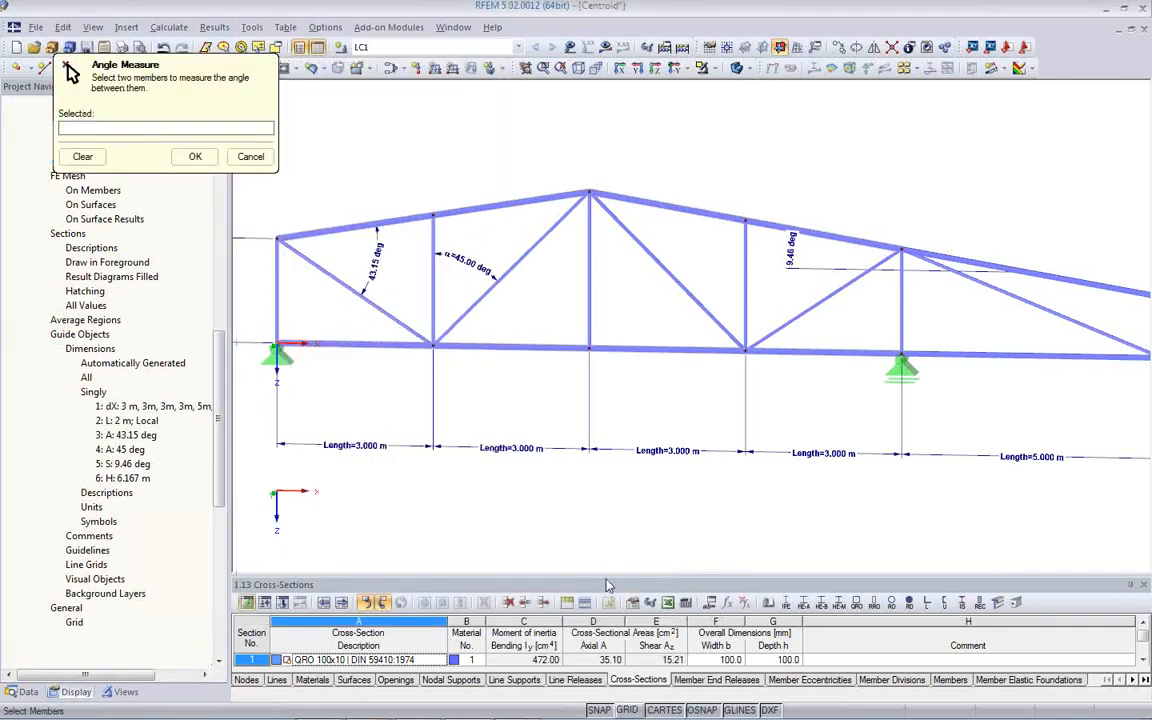
{"action": "left_click", "coordinate": [689, 291]}
{"action": "left_click", "coordinate": [752, 287]}
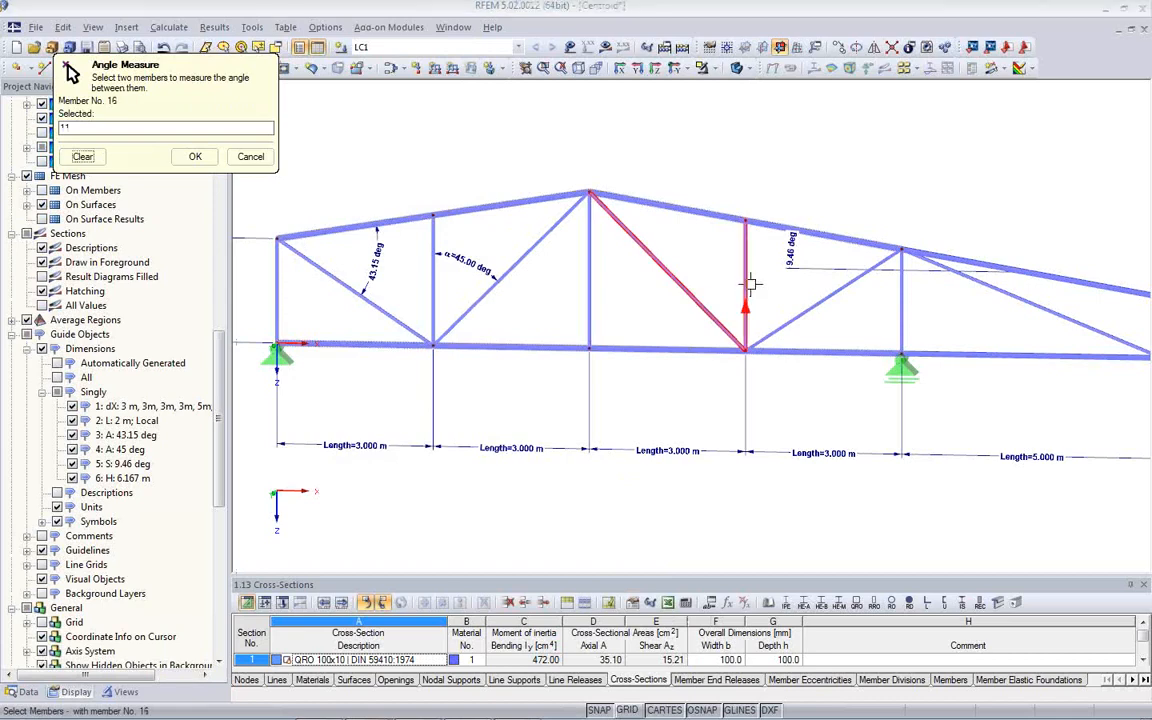
{"action": "left_click_drag", "start_coordinate": [550, 217], "coordinate": [448, 216]}
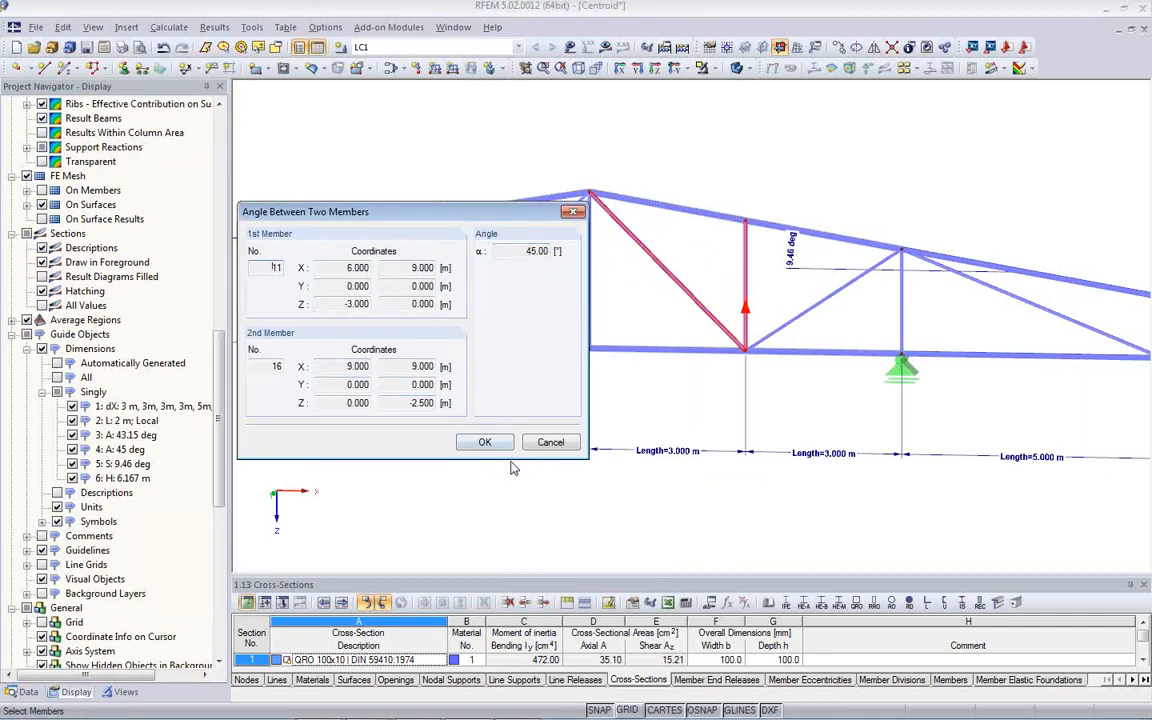
{"action": "left_click", "coordinate": [551, 445]}
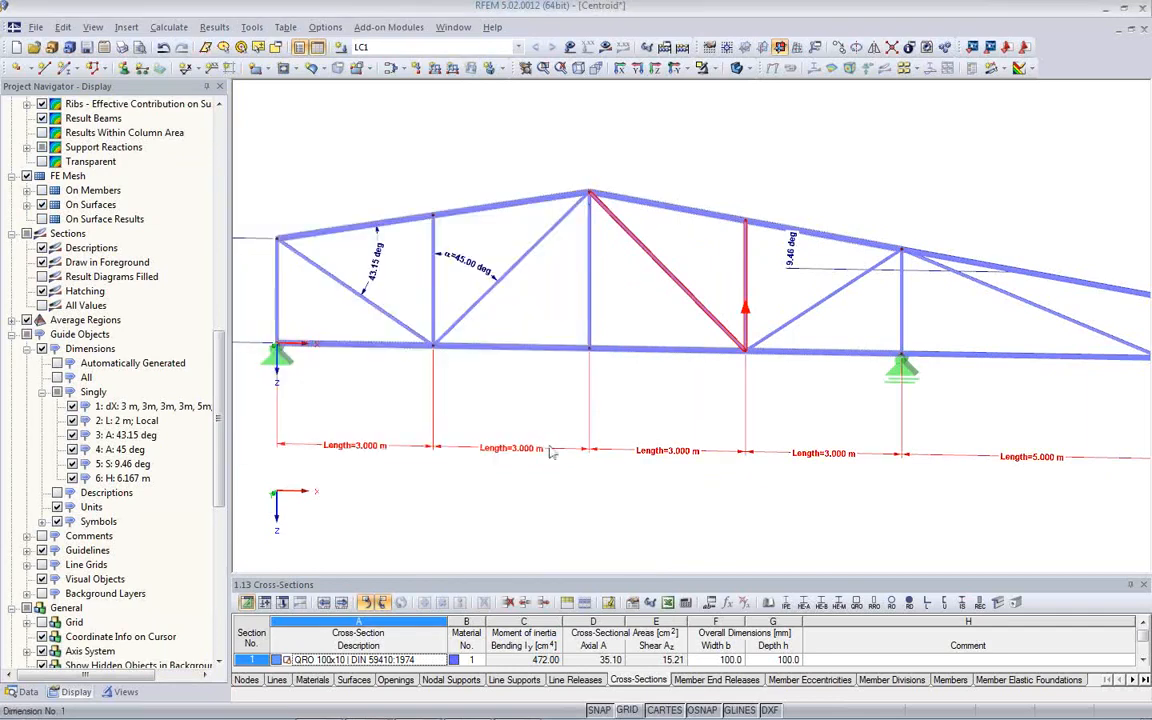
Hide all dimensions of the truss model
{"action": "scroll", "coordinate": [545, 413], "scroll_direction": "down", "scroll_amount": 1}
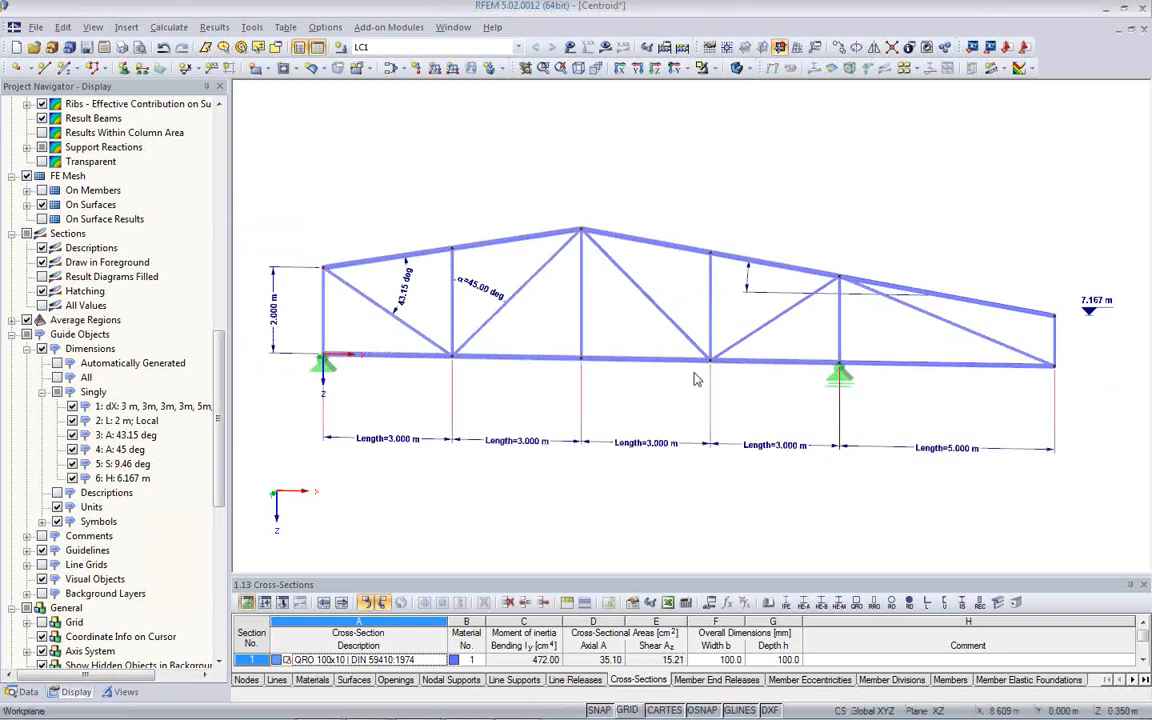
{"action": "scroll", "coordinate": [579, 386], "scroll_direction": "up", "scroll_amount": 2}
{"action": "scroll", "coordinate": [578, 385], "scroll_direction": "down", "scroll_amount": 2}
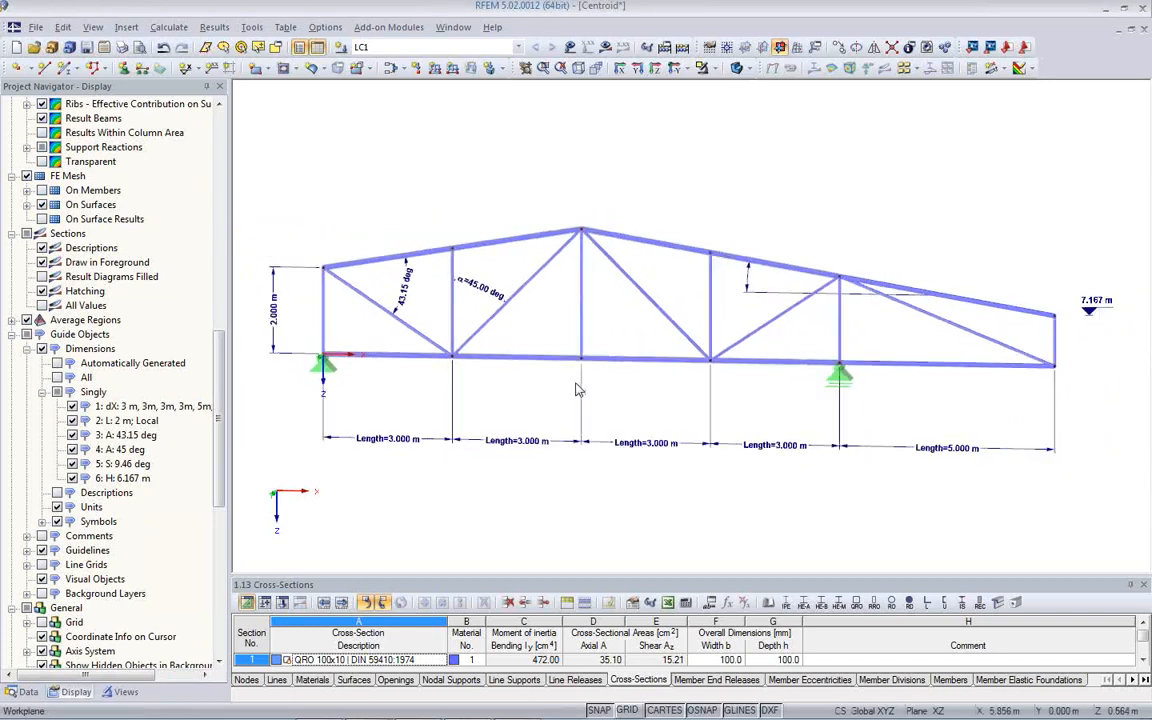
{"action": "left_click", "coordinate": [42, 349]}
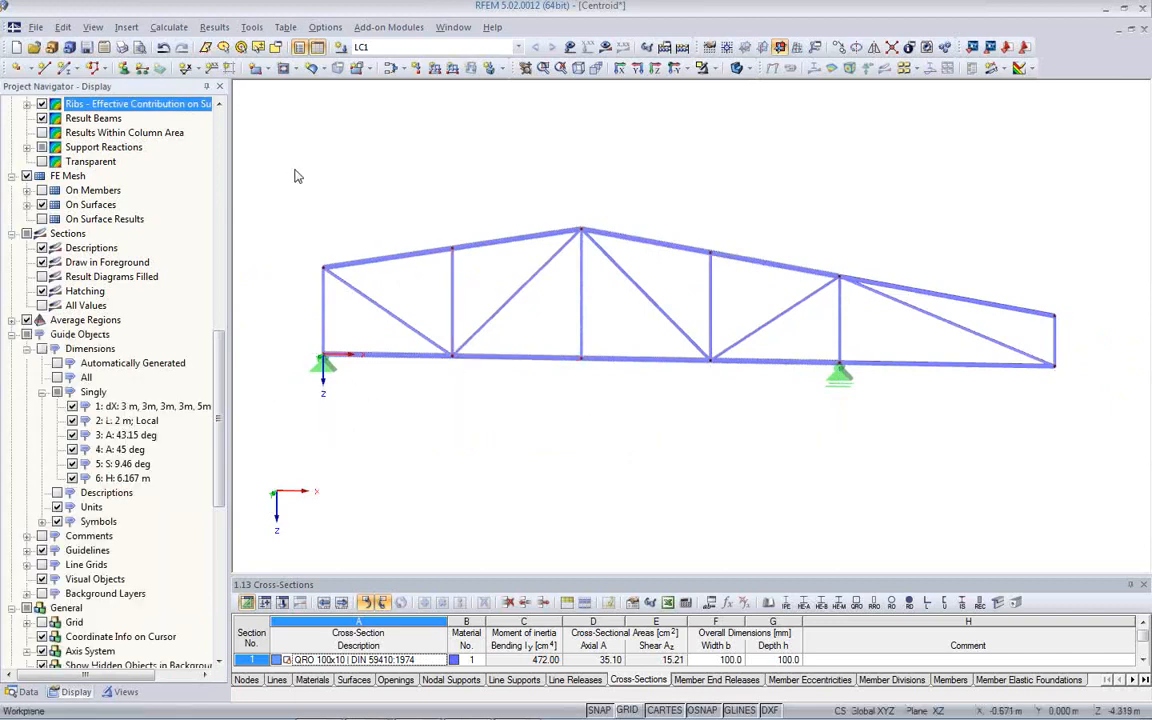
Select the entire truss, determine its center of gravity and create a new node at that point
{"action": "left_click_drag", "start_coordinate": [285, 155], "coordinate": [1080, 452]}
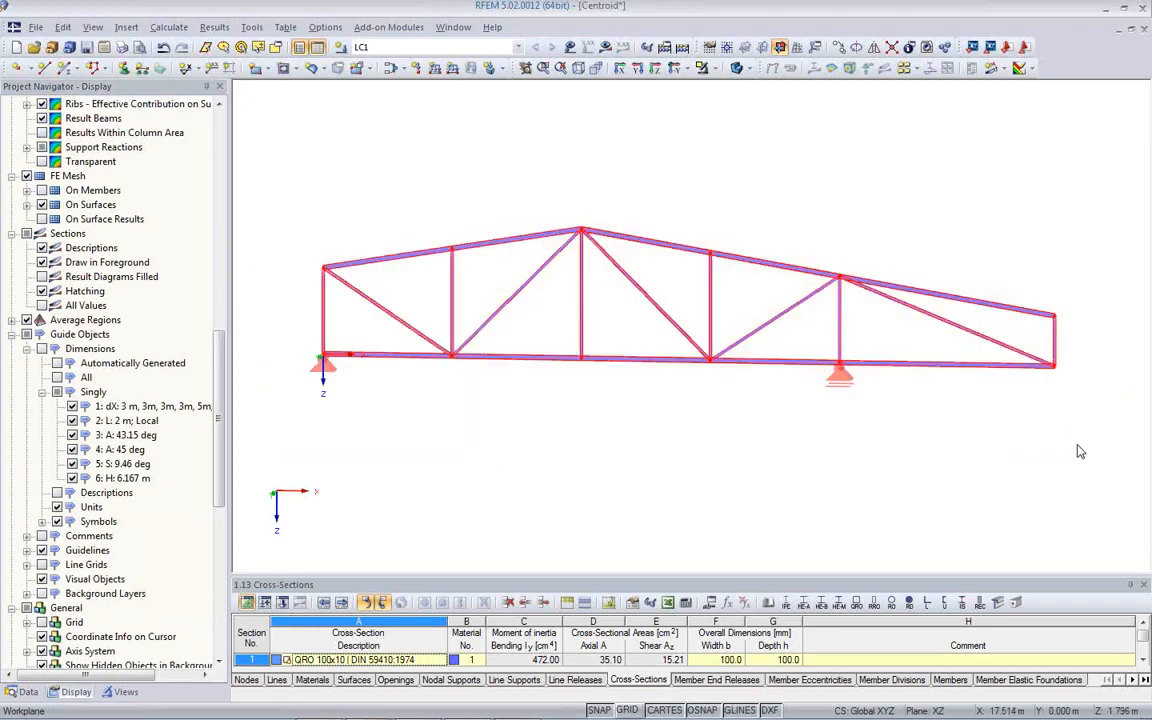
{"action": "right_click", "coordinate": [467, 250]}
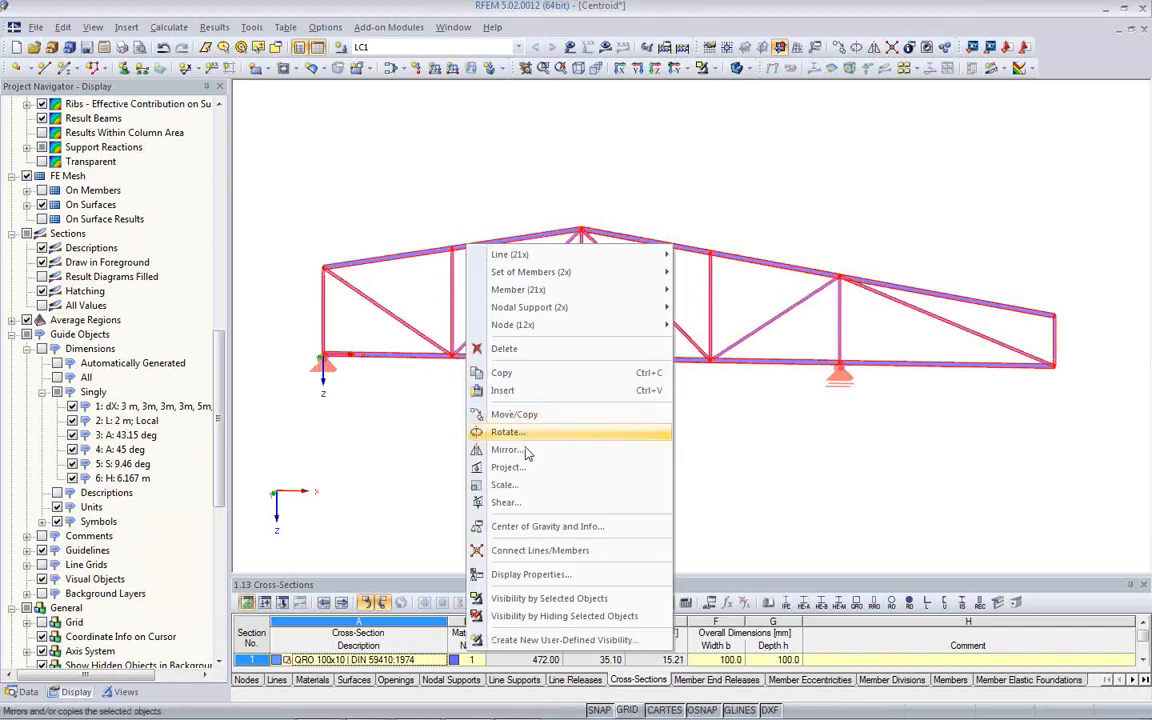
{"action": "left_click", "coordinate": [553, 527]}
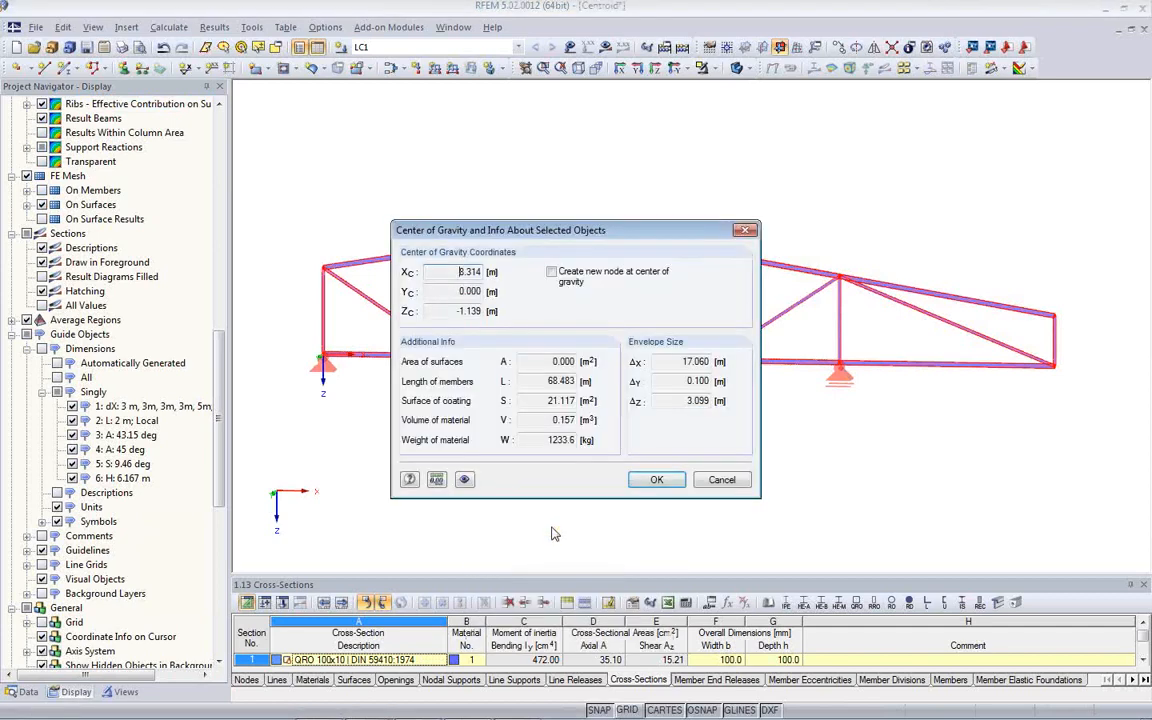
{"action": "left_click_drag", "start_coordinate": [588, 183], "coordinate": [268, 127]}
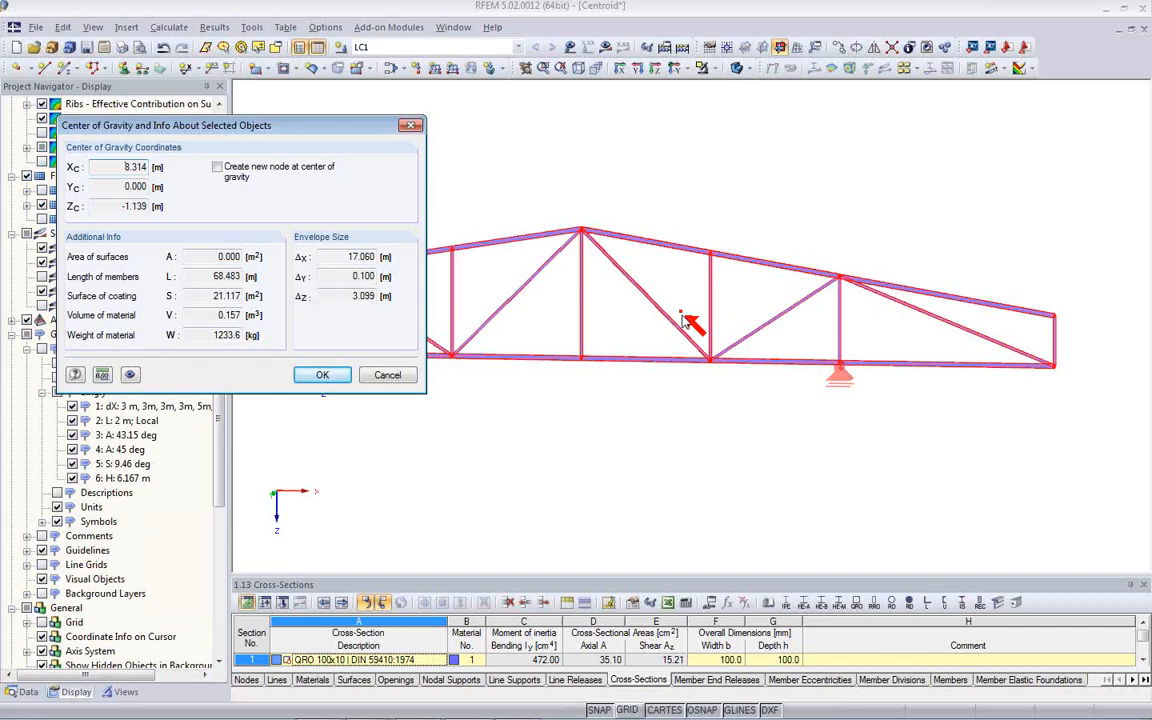
{"action": "left_click", "coordinate": [215, 166]}
{"action": "left_click", "coordinate": [316, 375]}
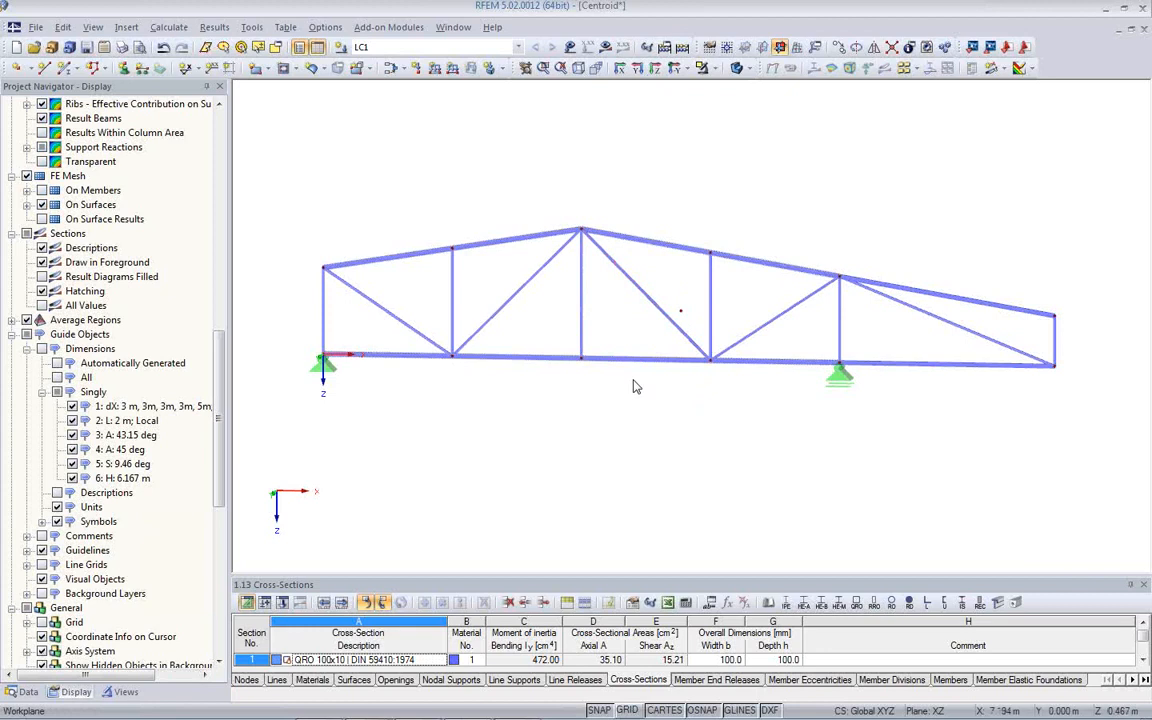
Select the truss's first left bay and check its center of gravity and object info without creating a node
{"action": "left_click_drag", "start_coordinate": [256, 181], "coordinate": [470, 372]}
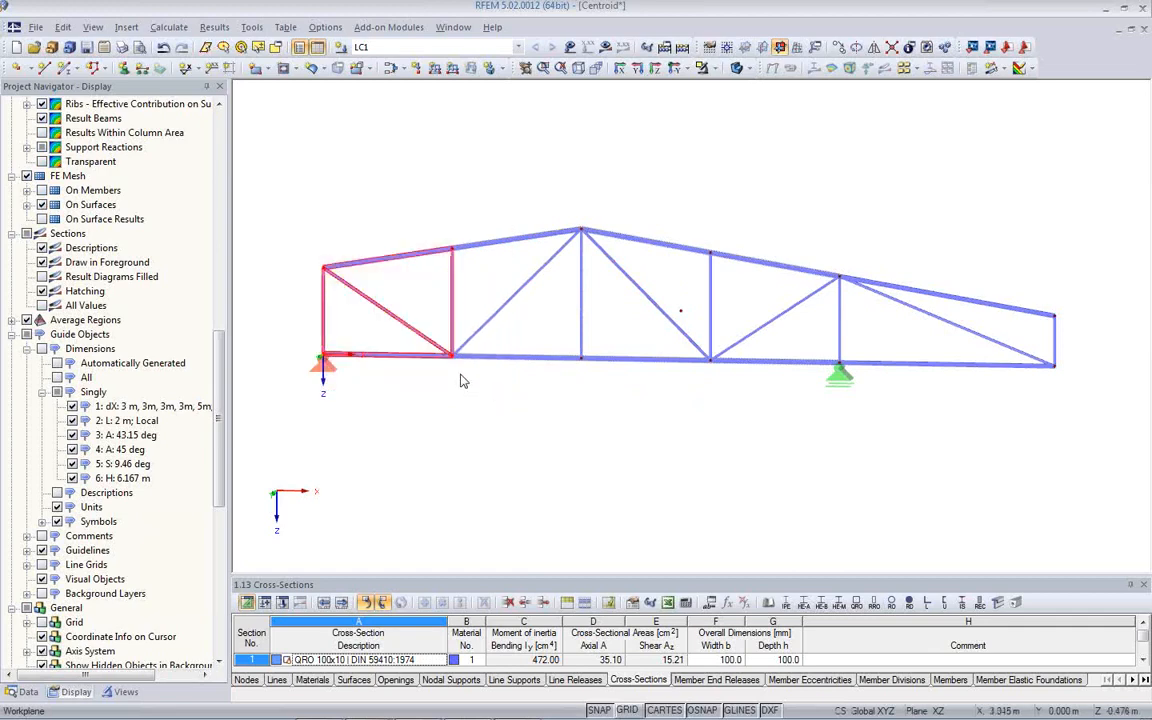
{"action": "right_click", "coordinate": [390, 267]}
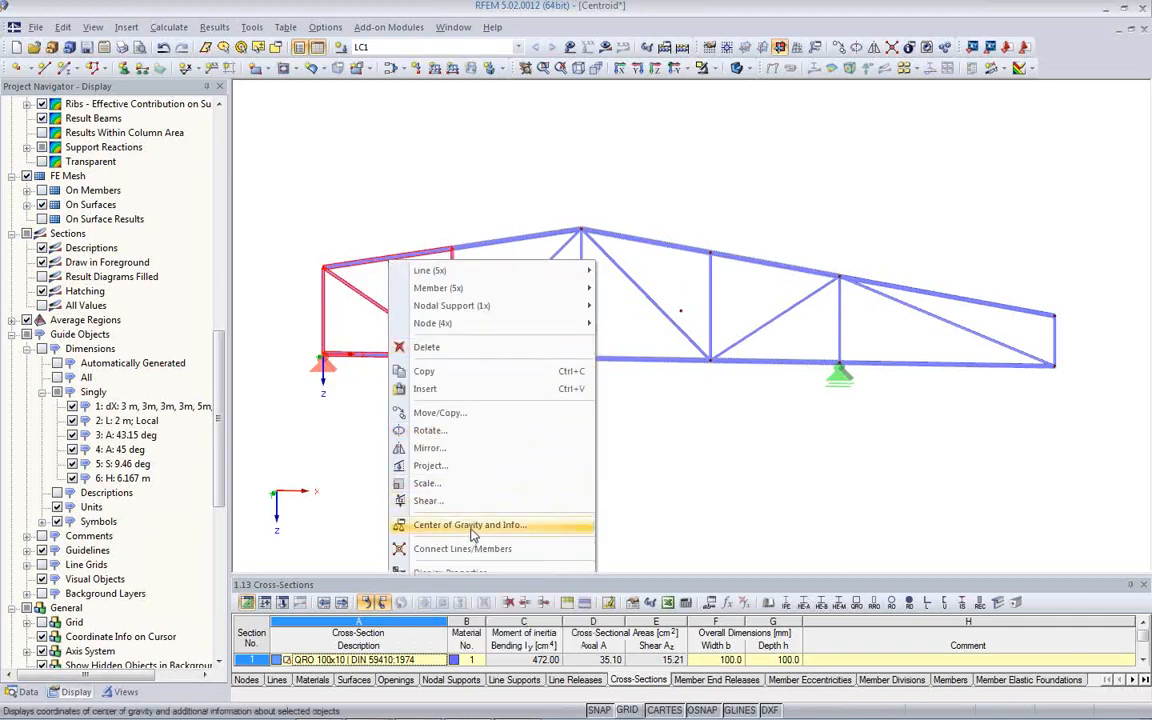
{"action": "left_click", "coordinate": [472, 535]}
{"action": "left_click_drag", "start_coordinate": [548, 224], "coordinate": [790, 234]}
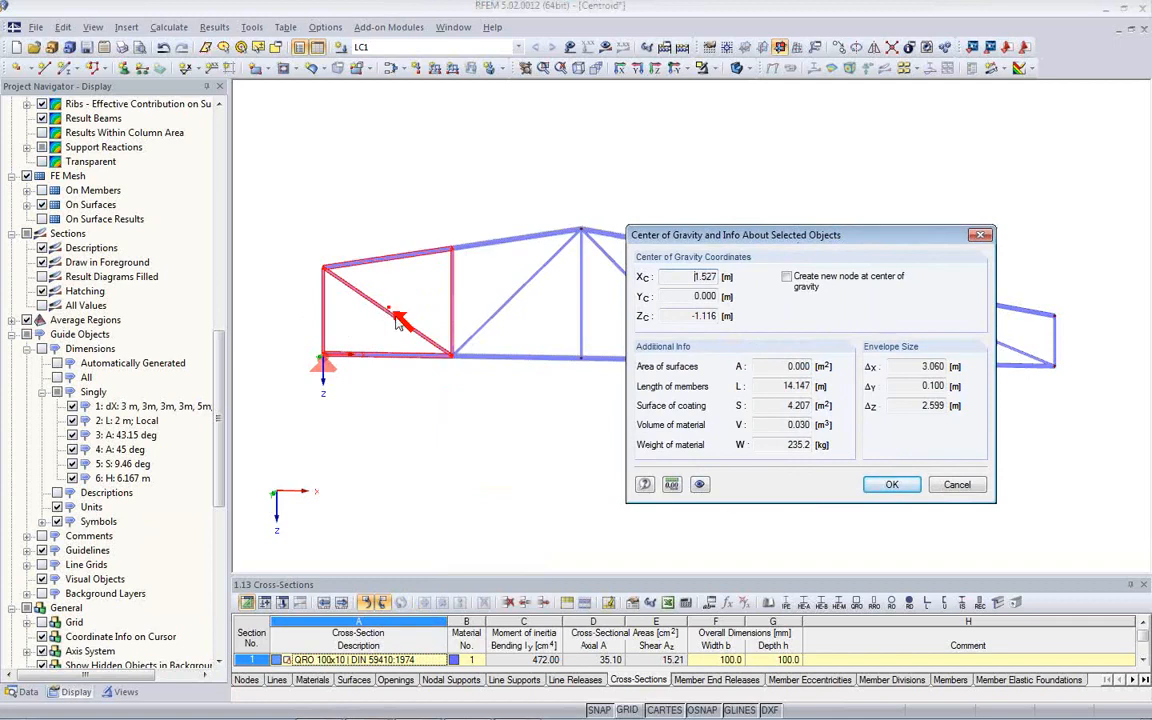
{"action": "left_click", "coordinate": [960, 484]}
Close the Centroid model and save its changes
{"action": "scroll", "coordinate": [745, 473], "scroll_direction": "down", "scroll_amount": 1}
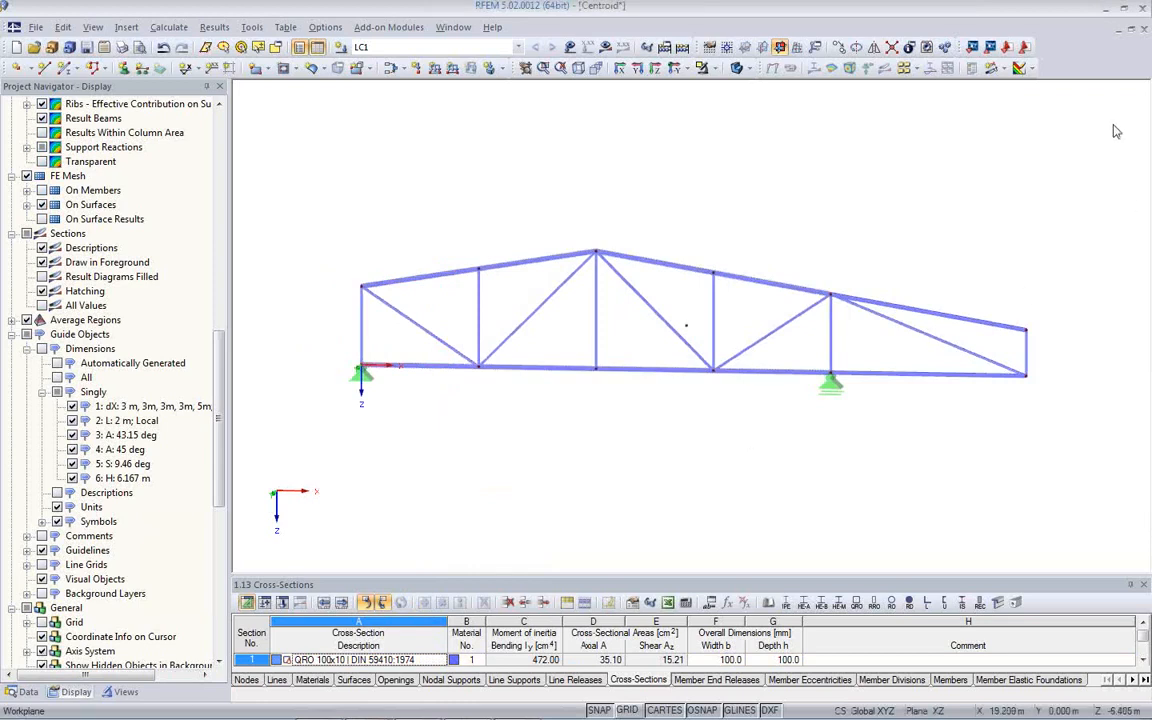
{"action": "left_click", "coordinate": [1144, 29]}
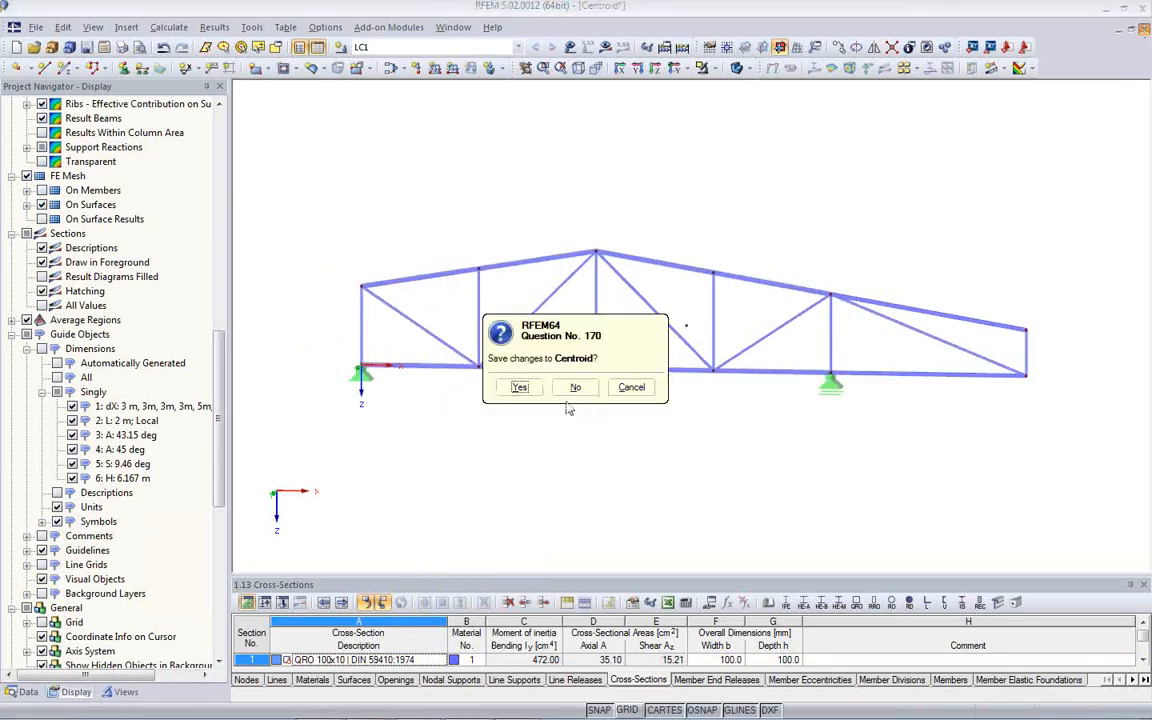
{"action": "left_click", "coordinate": [519, 387]}
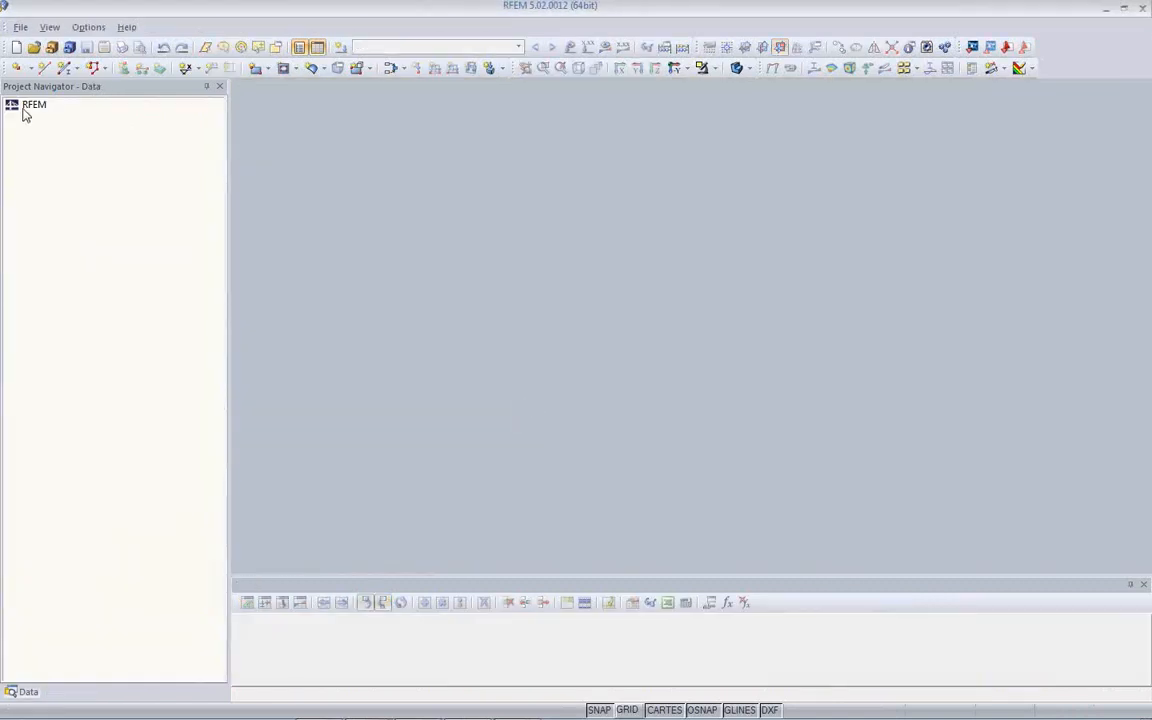
Open the Centroid_Surface model from the Webinar project in the Project Manager
{"action": "left_click", "coordinate": [53, 49]}
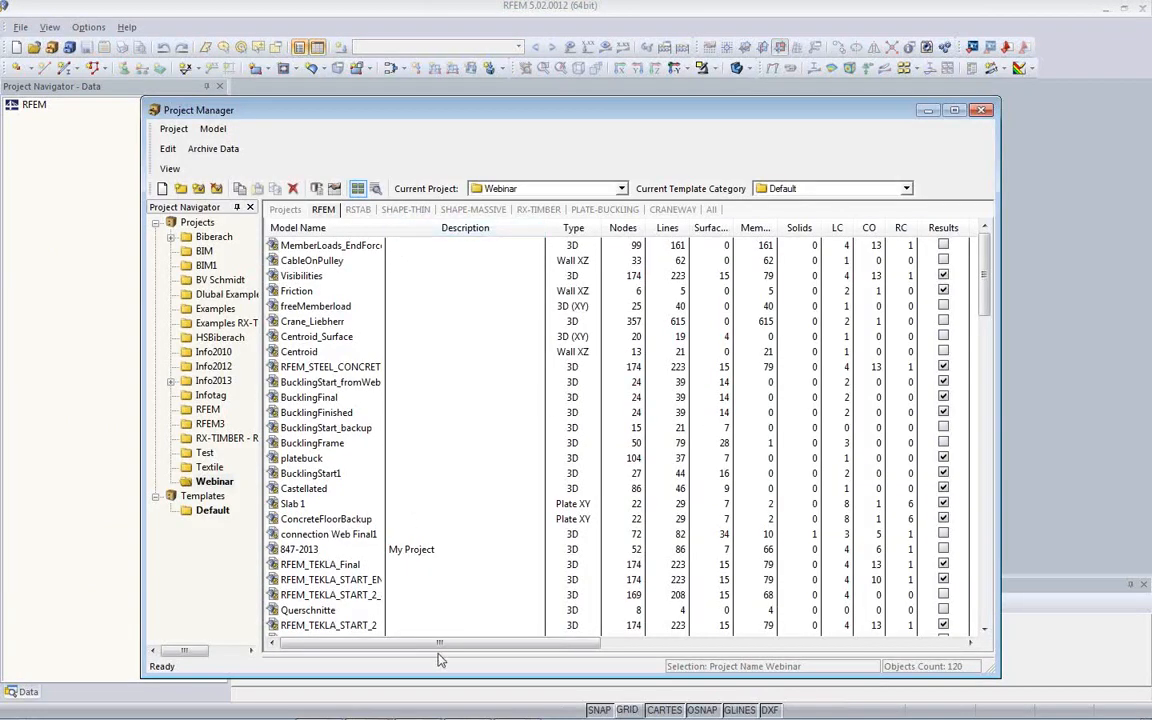
{"action": "left_click_drag", "start_coordinate": [437, 653], "coordinate": [390, 440]}
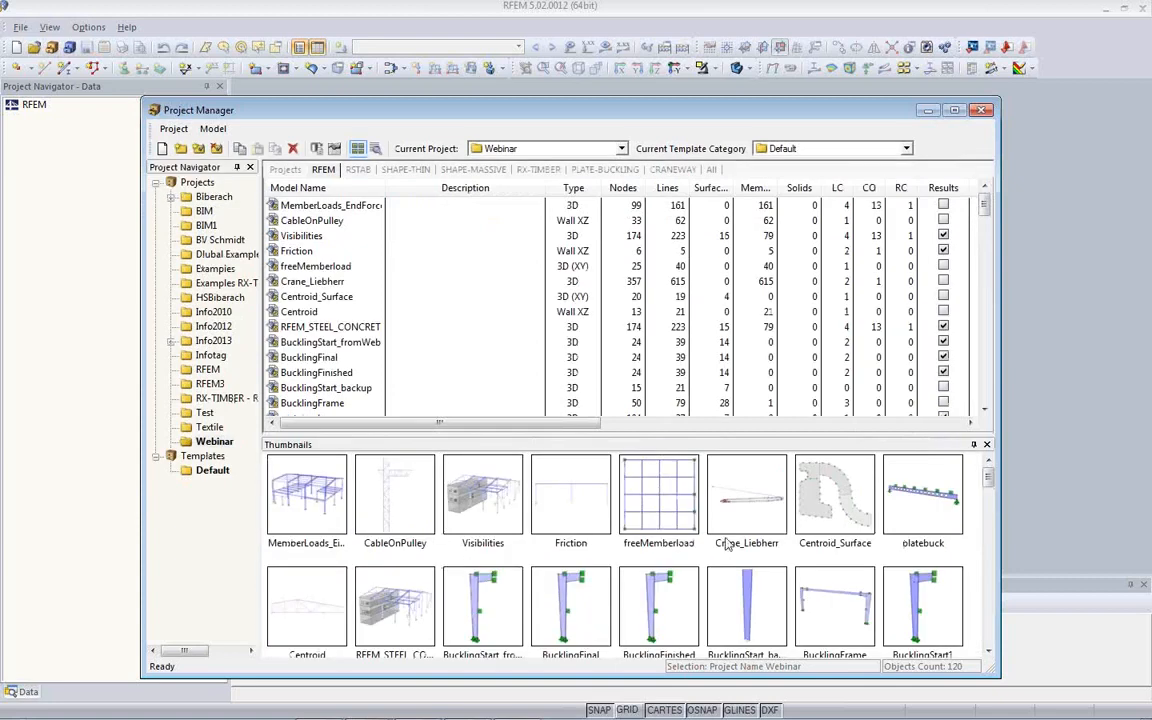
{"action": "left_click", "coordinate": [817, 510]}
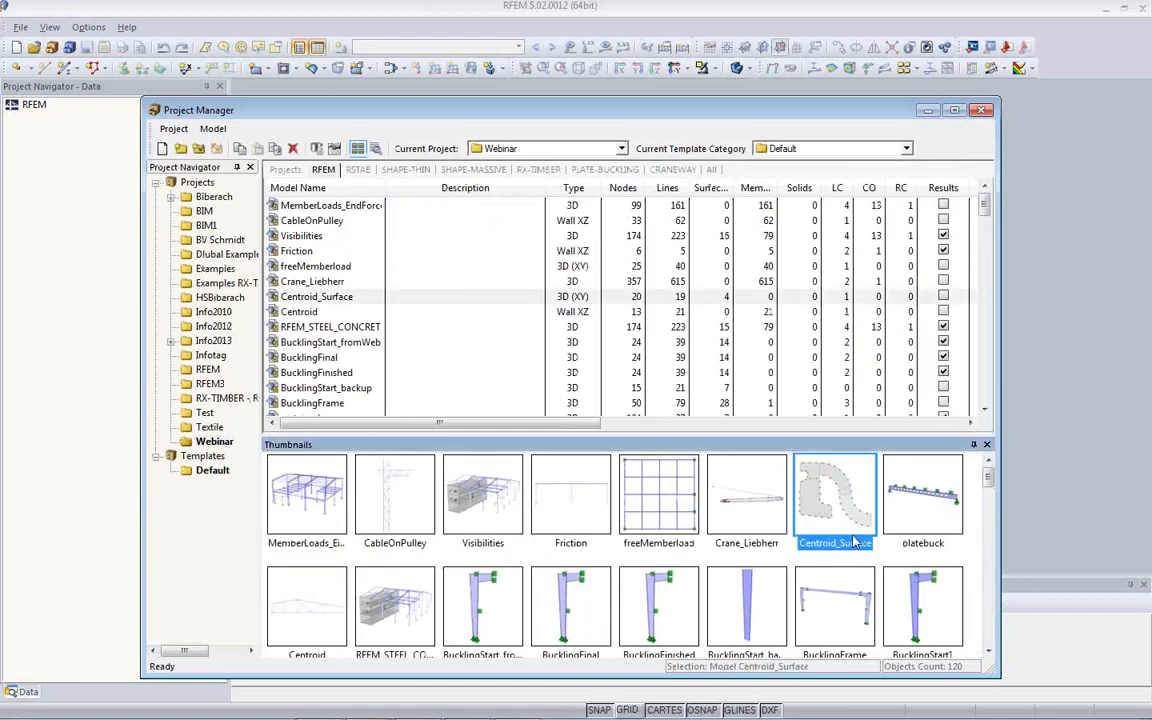
{"action": "double_click", "coordinate": [826, 512]}
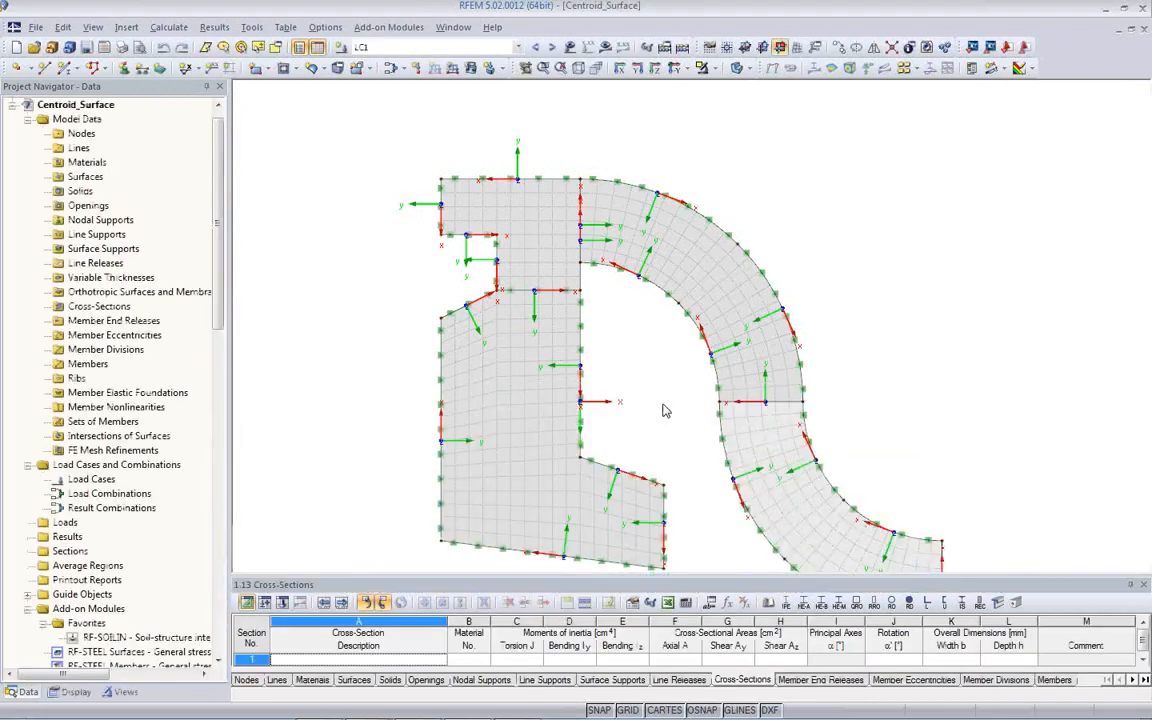
Select the lower curved surface and check its center of gravity and object info without creating a node
{"action": "scroll", "coordinate": [579, 334], "scroll_direction": "down", "scroll_amount": 3}
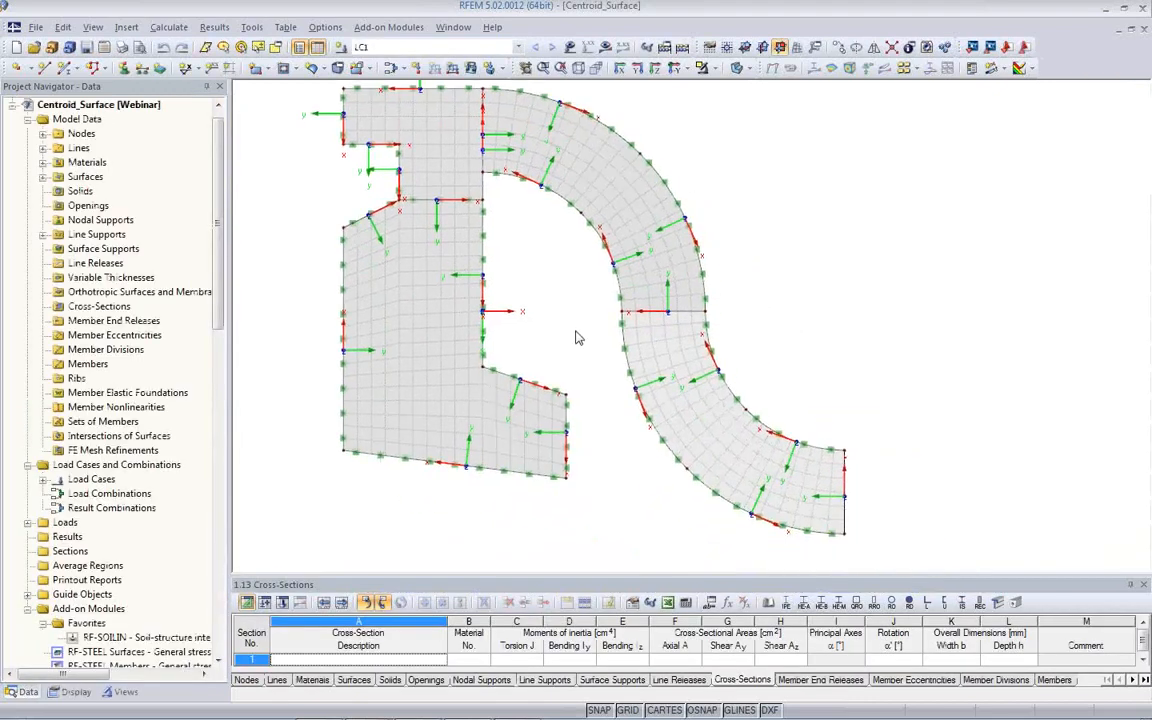
{"action": "left_click_drag", "start_coordinate": [910, 527], "coordinate": [666, 437]}
{"action": "right_click", "coordinate": [703, 437]}
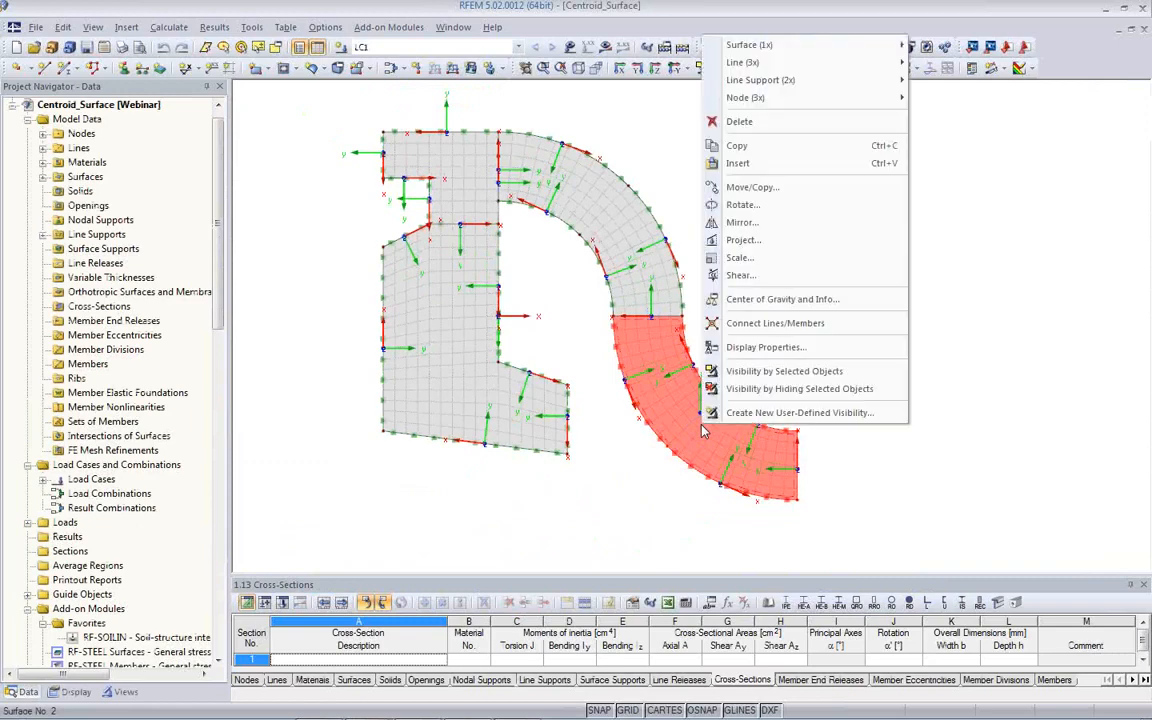
{"action": "left_click", "coordinate": [765, 302]}
{"action": "left_click_drag", "start_coordinate": [640, 255], "coordinate": [424, 227]}
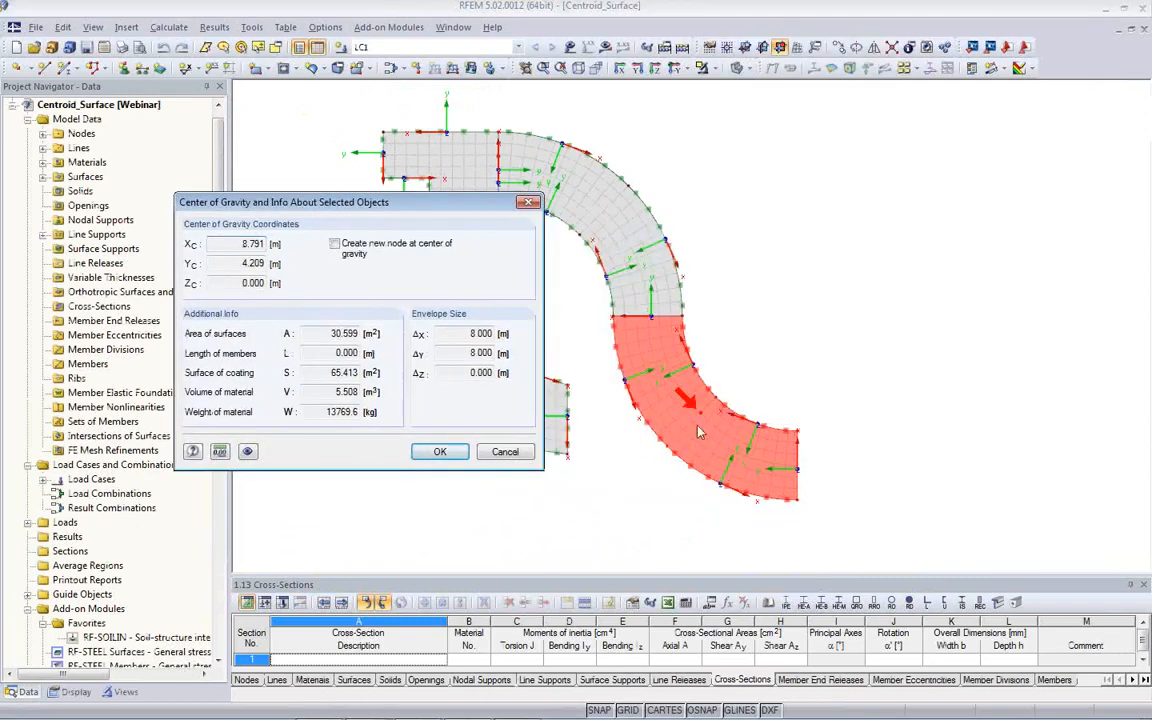
{"action": "left_click", "coordinate": [505, 453]}
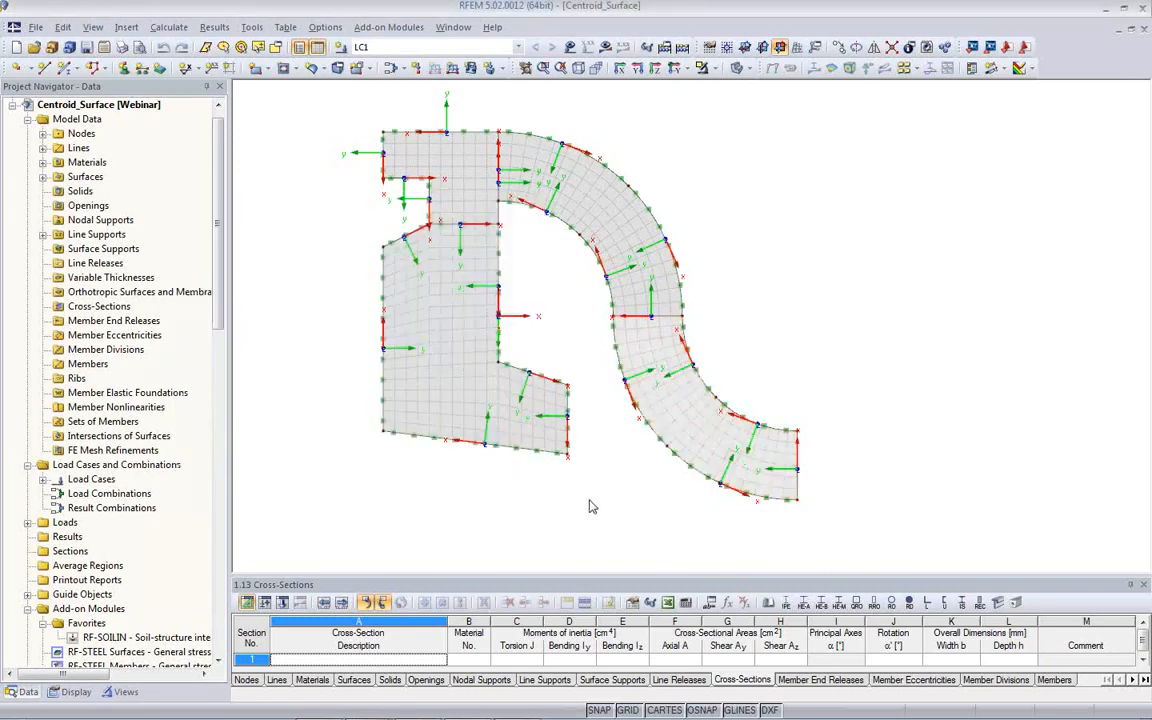
Turn on the display of the surface axis systems x,y,z in the model
{"action": "middle_click_drag", "start_coordinate": [633, 519], "coordinate": [530, 300], "text": "ctrl"}
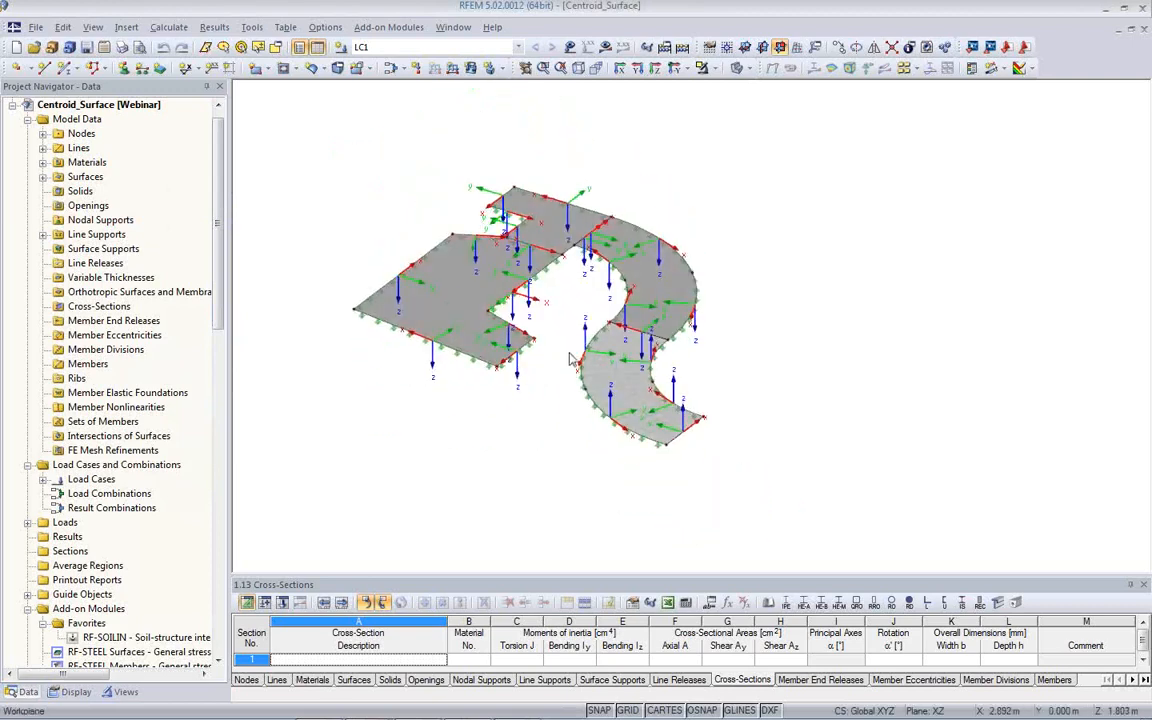
{"action": "middle_click_drag", "start_coordinate": [559, 391], "coordinate": [553, 448]}
{"action": "scroll", "coordinate": [553, 448], "scroll_direction": "up", "scroll_amount": 3}
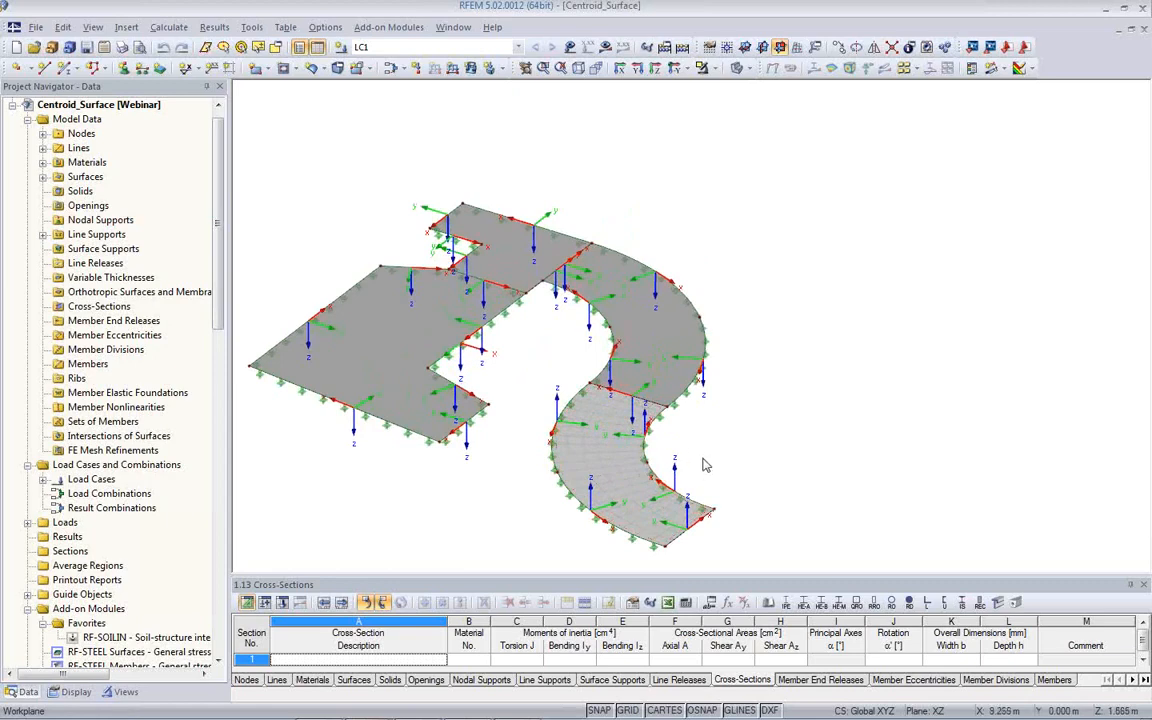
{"action": "middle_click_drag", "start_coordinate": [699, 468], "coordinate": [717, 361]}
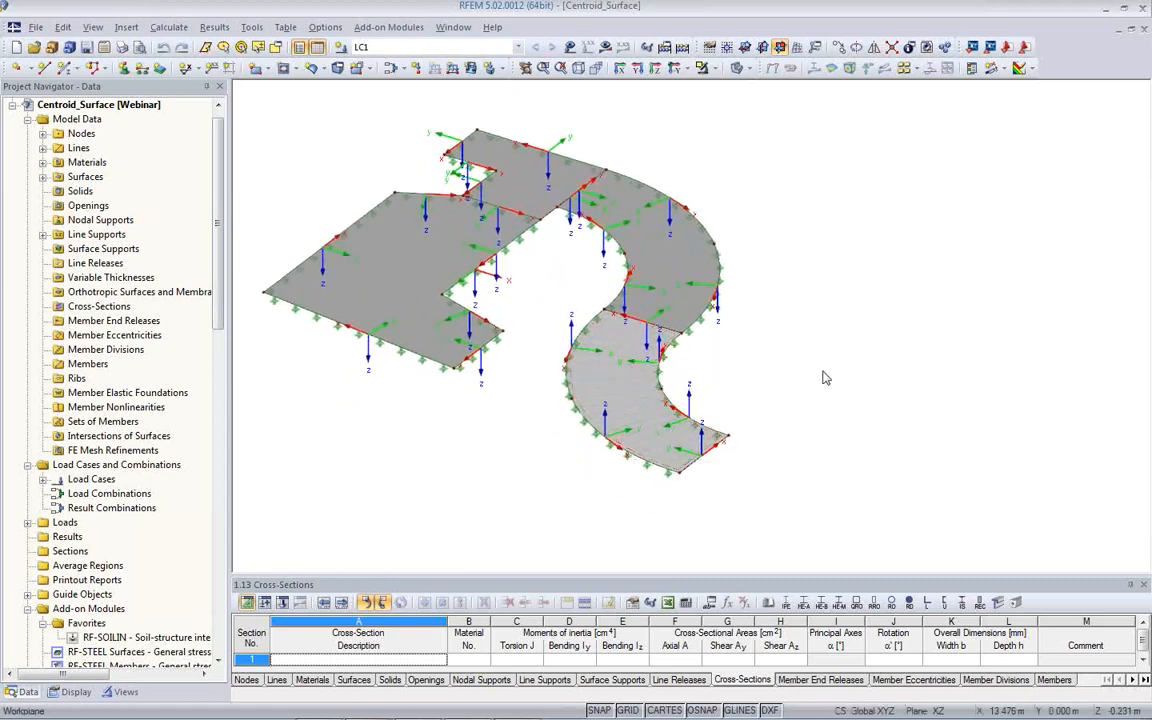
{"action": "middle_click_drag", "start_coordinate": [757, 413], "coordinate": [900, 452], "text": "ctrl"}
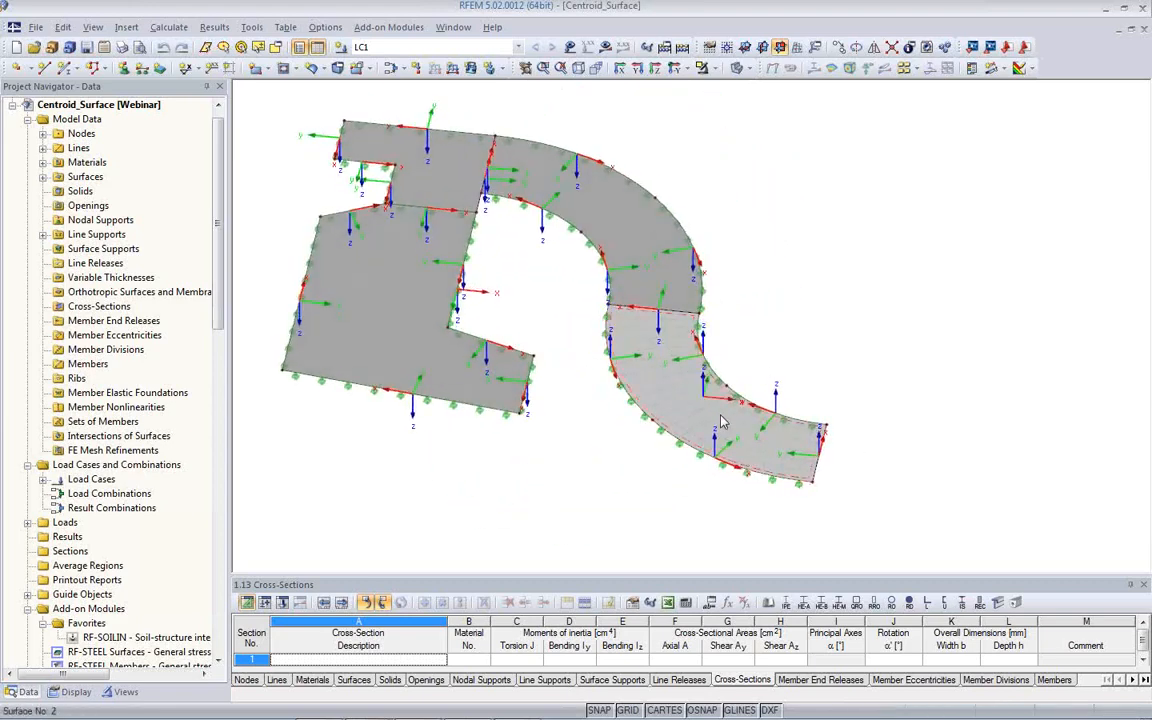
{"action": "left_click", "coordinate": [66, 693]}
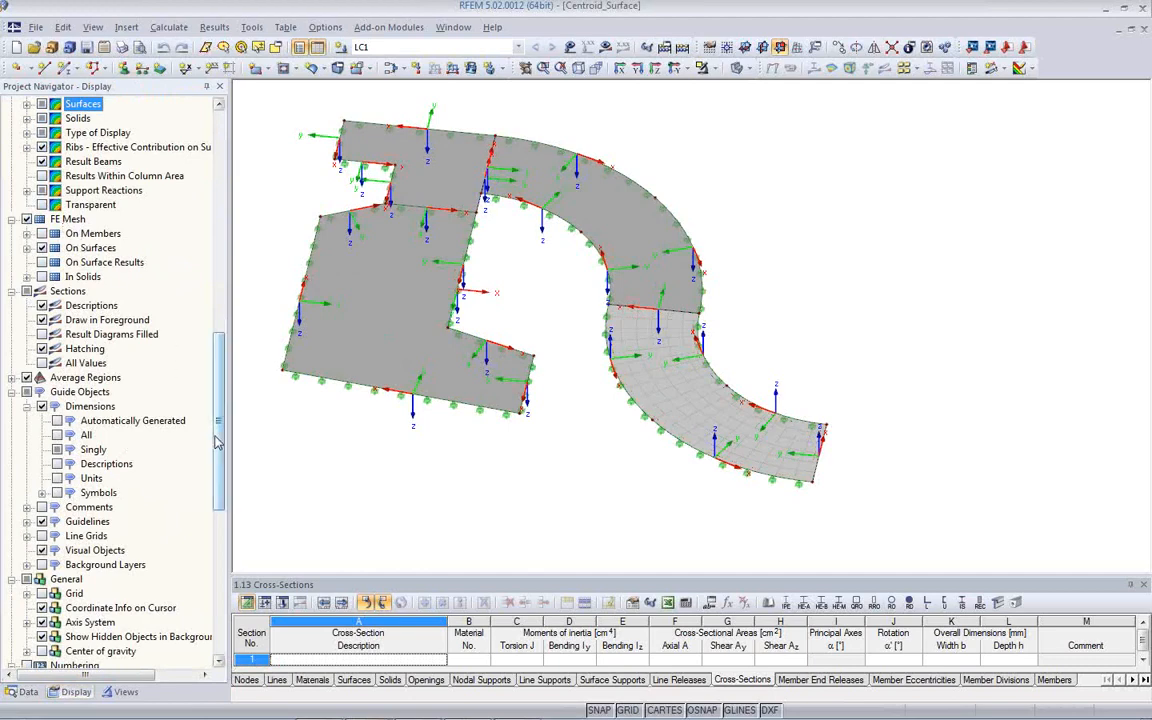
{"action": "left_click_drag", "start_coordinate": [217, 437], "coordinate": [226, 173]}
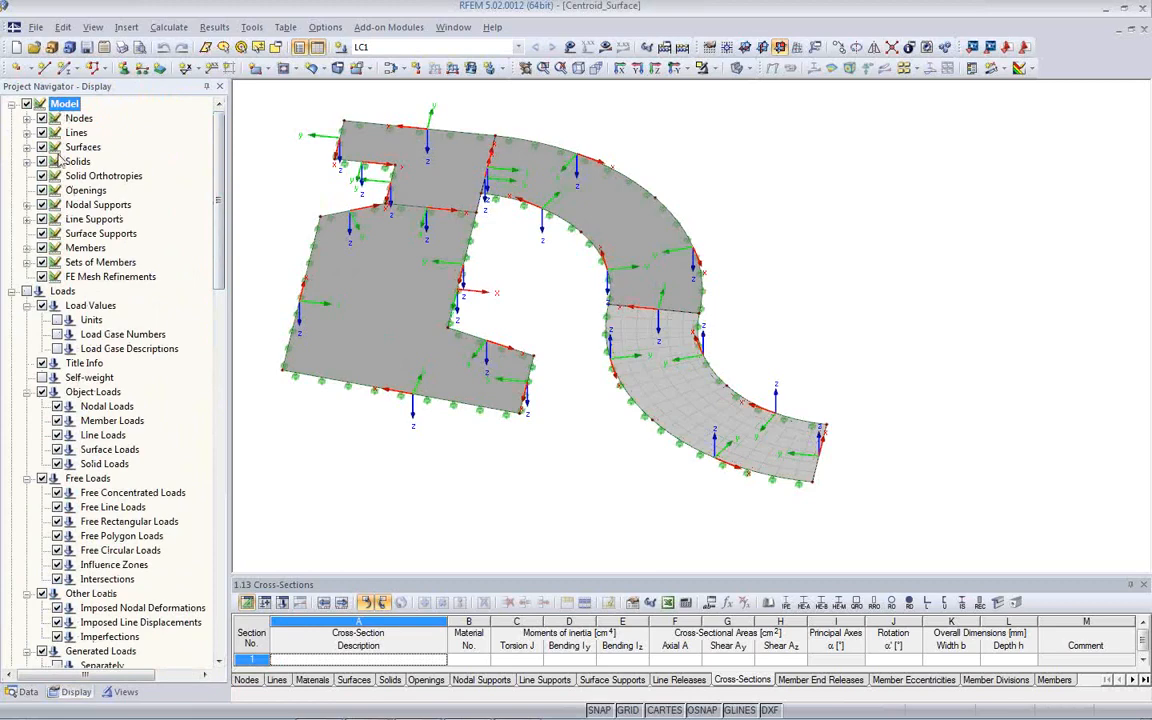
{"action": "left_click", "coordinate": [27, 147]}
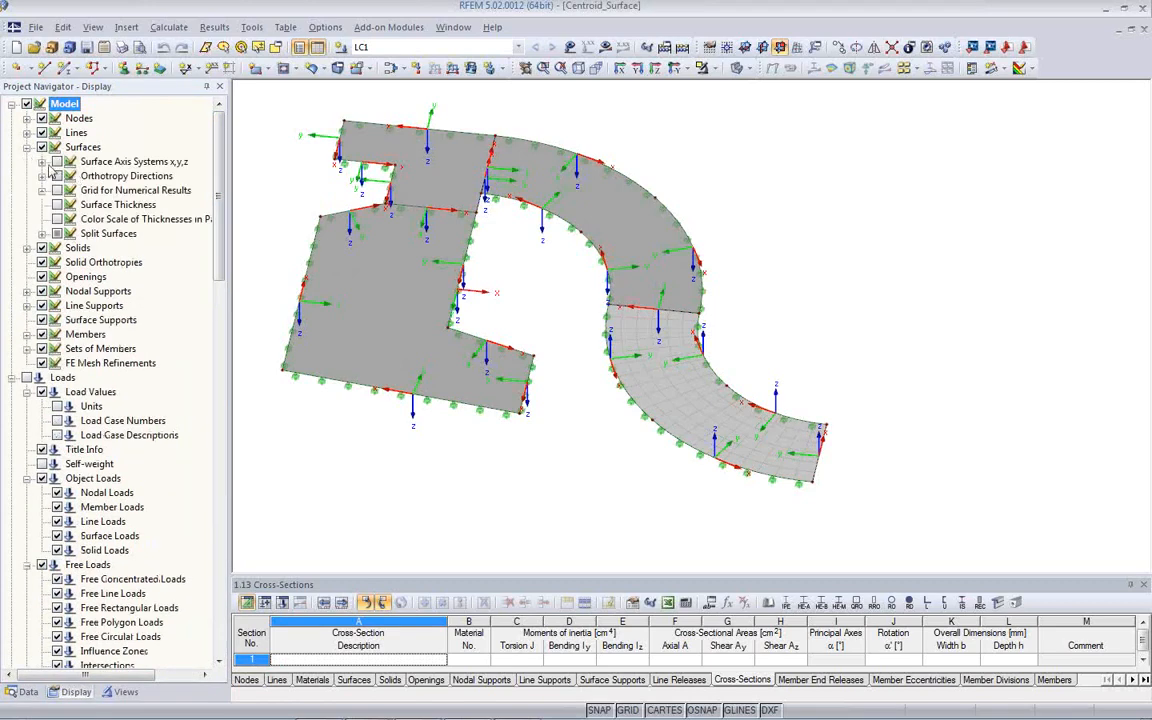
{"action": "left_click", "coordinate": [57, 162]}
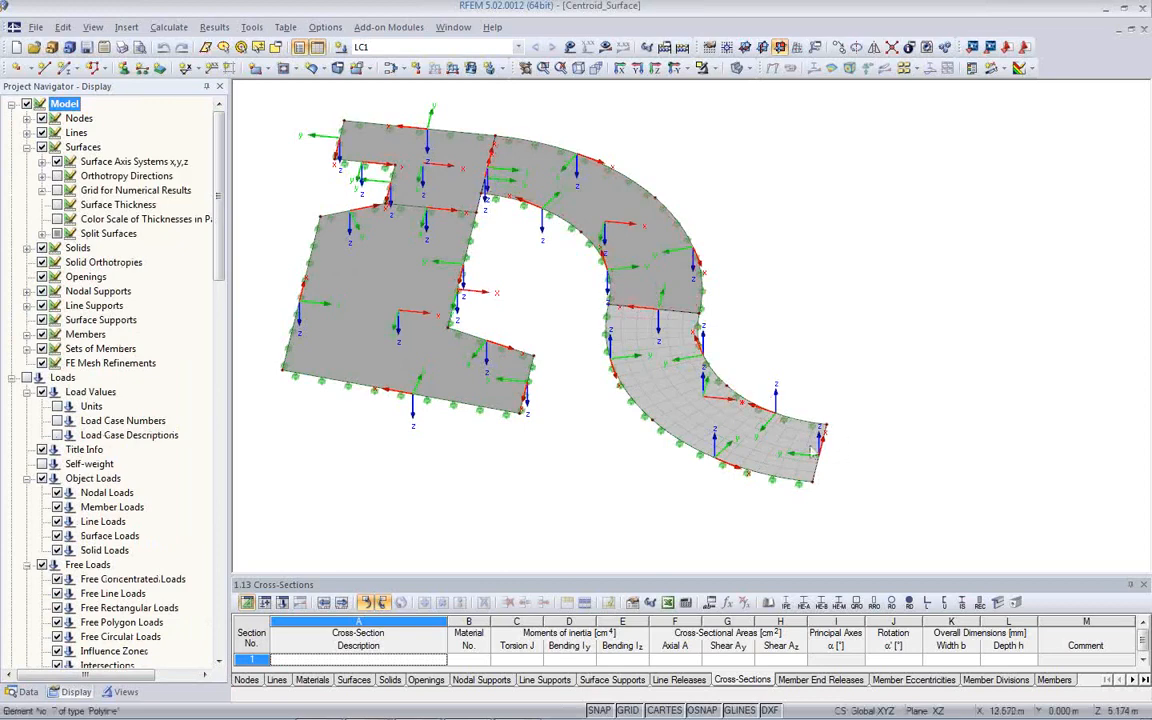
Review the line axis system display options and inspect the line and surface axes in a 3D view
{"action": "left_click", "coordinate": [27, 132]}
{"action": "left_click", "coordinate": [42, 147]}
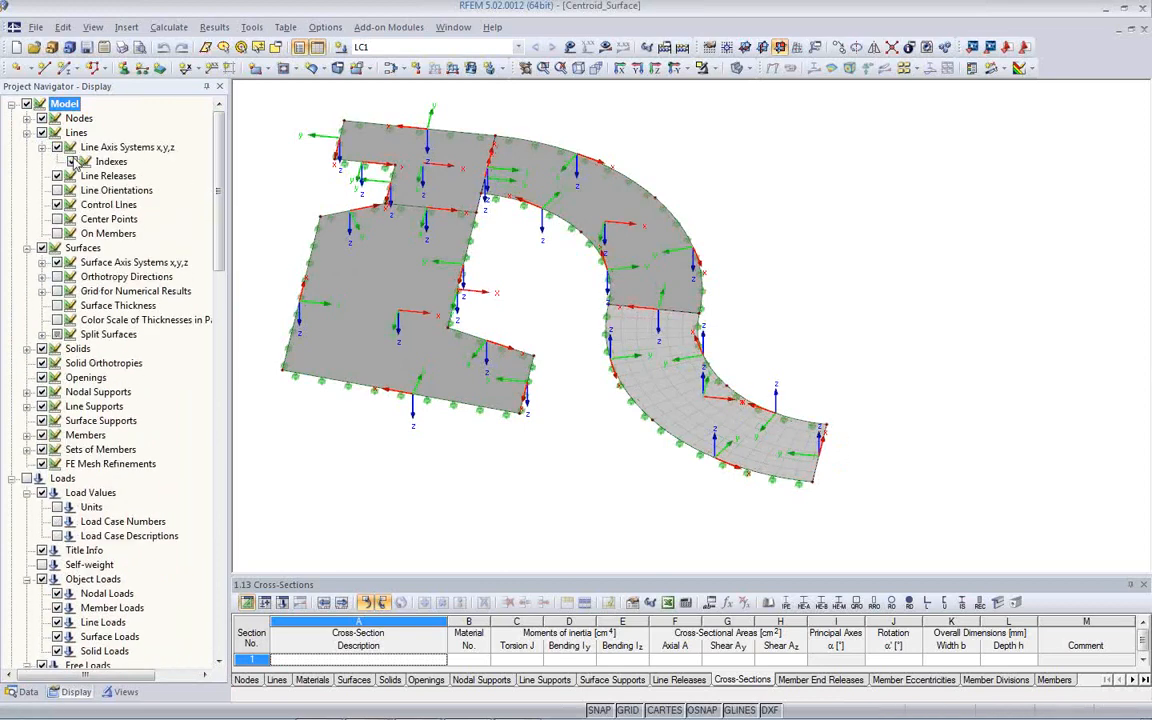
{"action": "middle_click_drag", "start_coordinate": [534, 478], "coordinate": [458, 383], "text": "ctrl"}
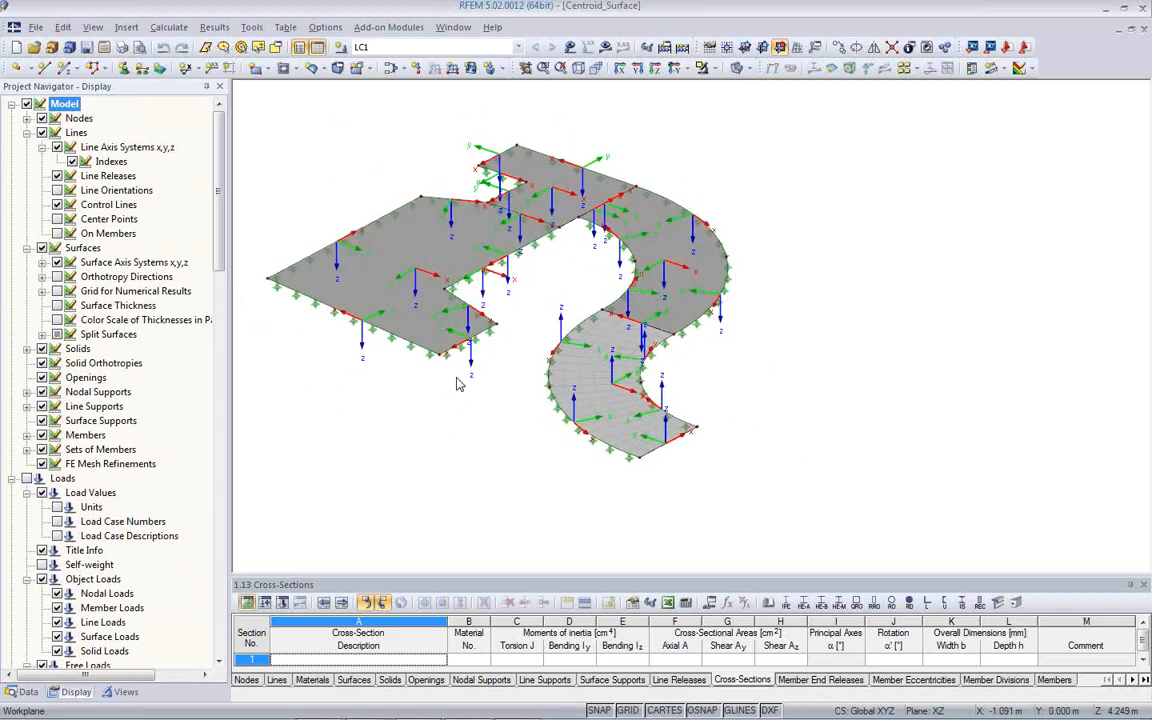
{"action": "middle_click_drag", "start_coordinate": [475, 385], "coordinate": [489, 399]}
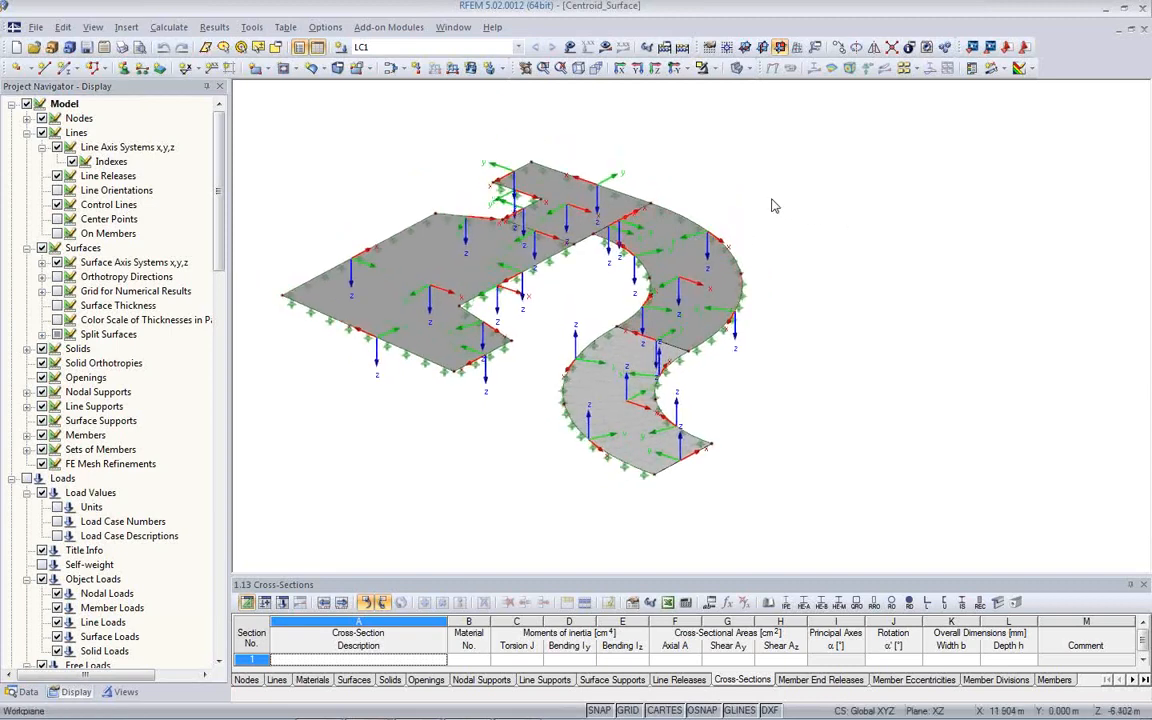
Show the LC1 results with the support reactions hidden and display the basic internal force mx on the surfaces
{"action": "left_click", "coordinate": [606, 46]}
{"action": "left_click", "coordinate": [492, 368]}
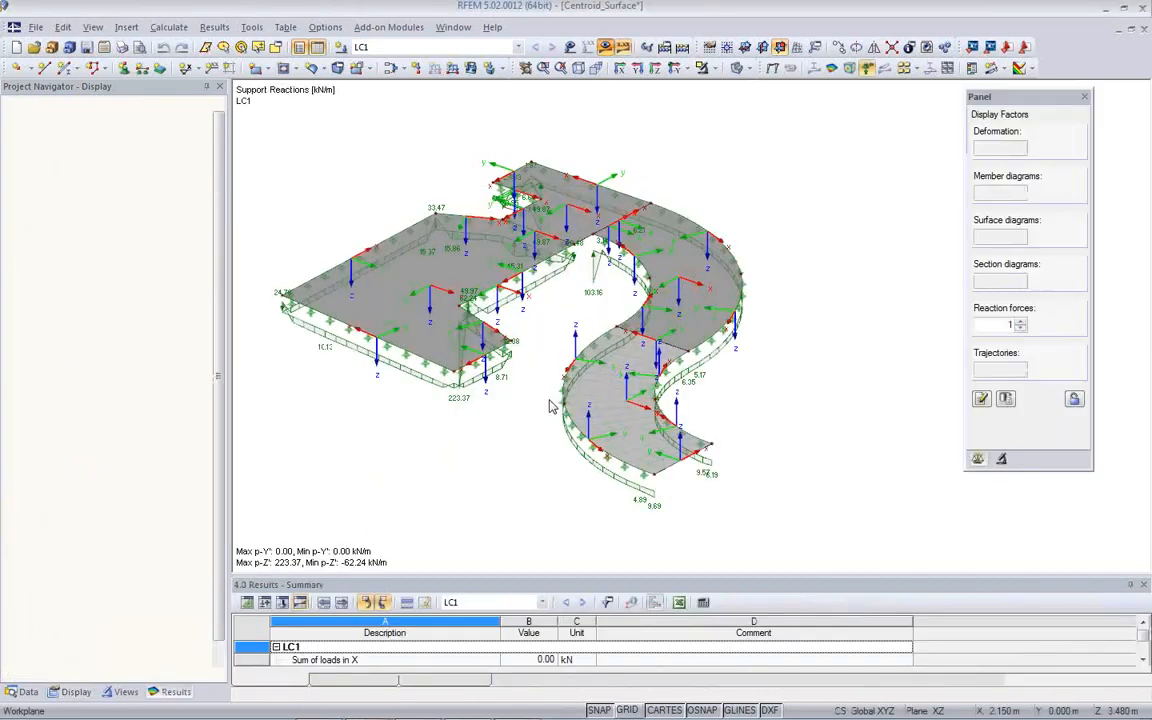
{"action": "left_click", "coordinate": [864, 70]}
{"action": "middle_click_drag", "start_coordinate": [740, 420], "coordinate": [752, 552], "text": "ctrl"}
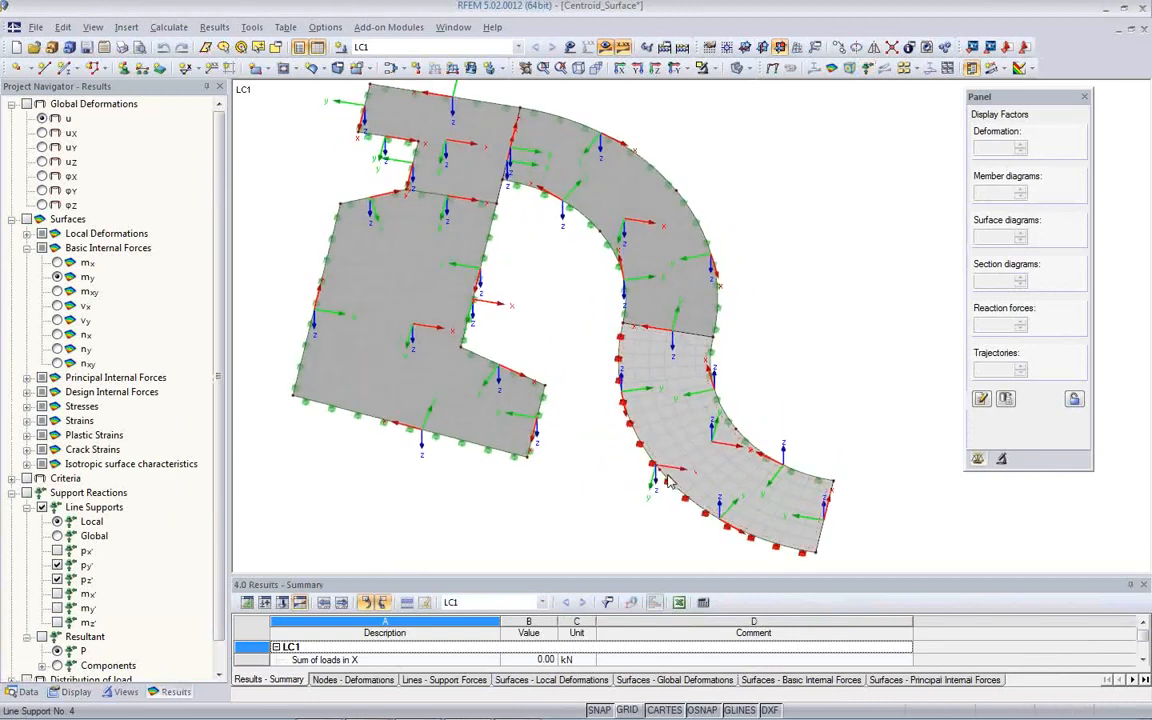
{"action": "left_click", "coordinate": [57, 262]}
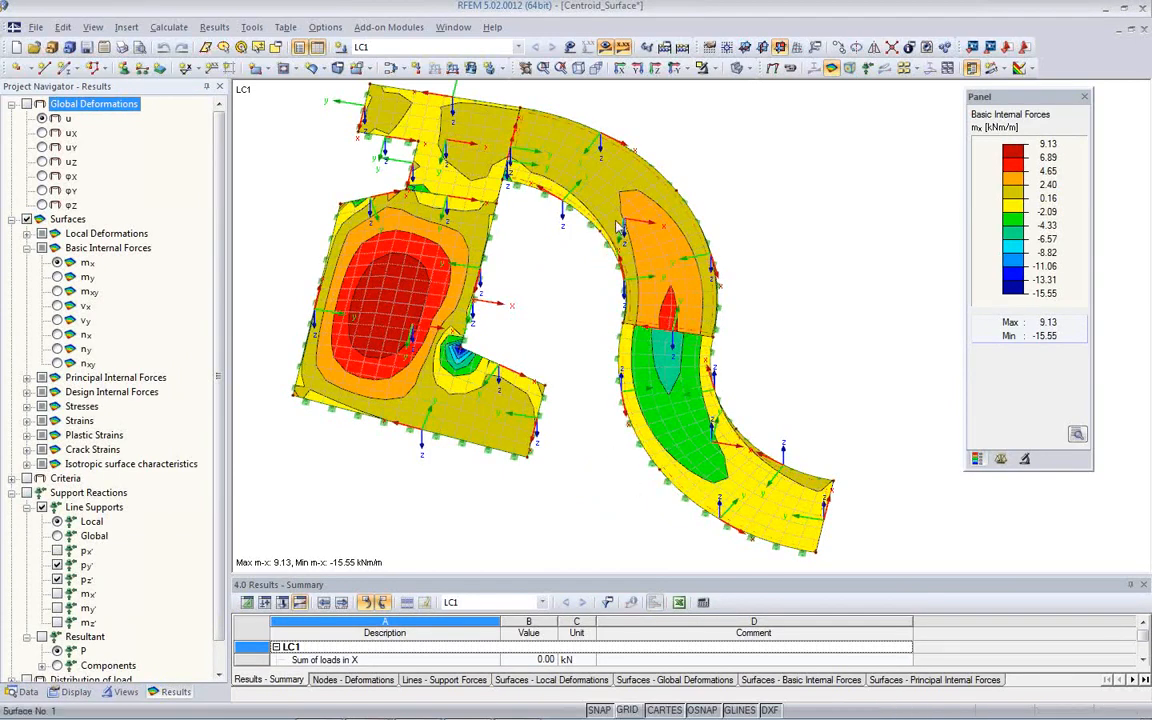
Reverse the local axis system of the lower curved surface, accepting deletion of the results and FE mesh
{"action": "middle_click_drag", "start_coordinate": [625, 468], "coordinate": [597, 457], "text": "ctrl"}
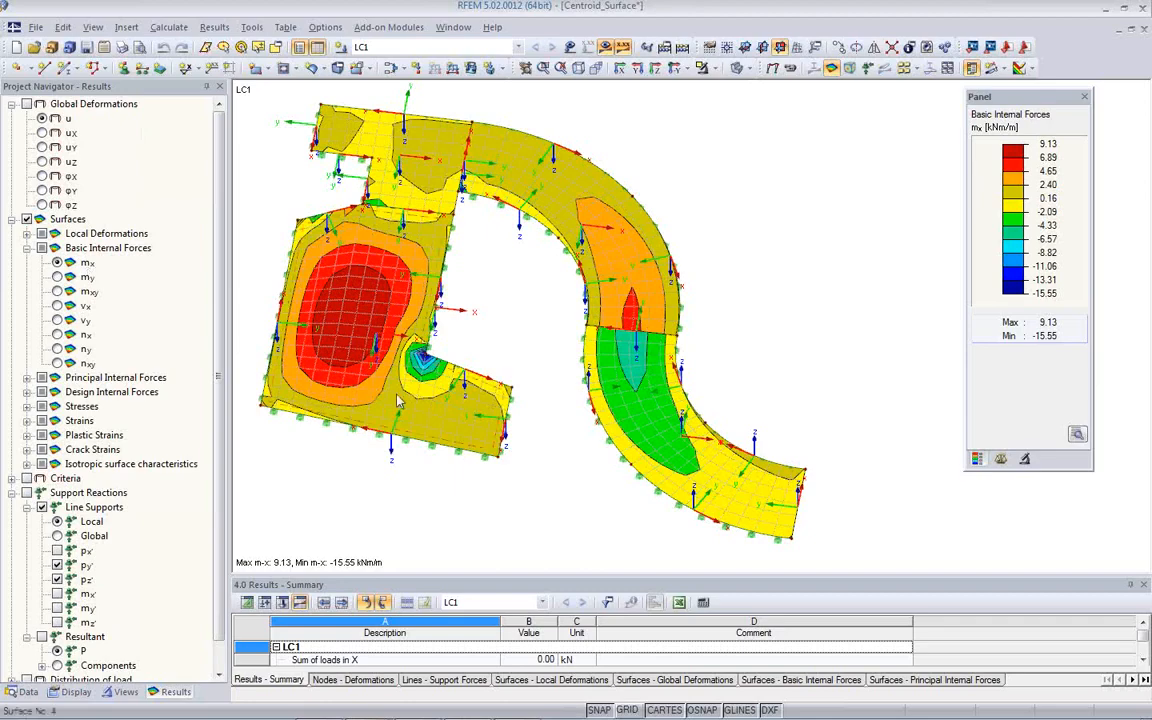
{"action": "middle_click_drag", "start_coordinate": [612, 415], "coordinate": [686, 436], "text": "ctrl"}
{"action": "scroll", "coordinate": [686, 436], "scroll_direction": "up", "scroll_amount": 5}
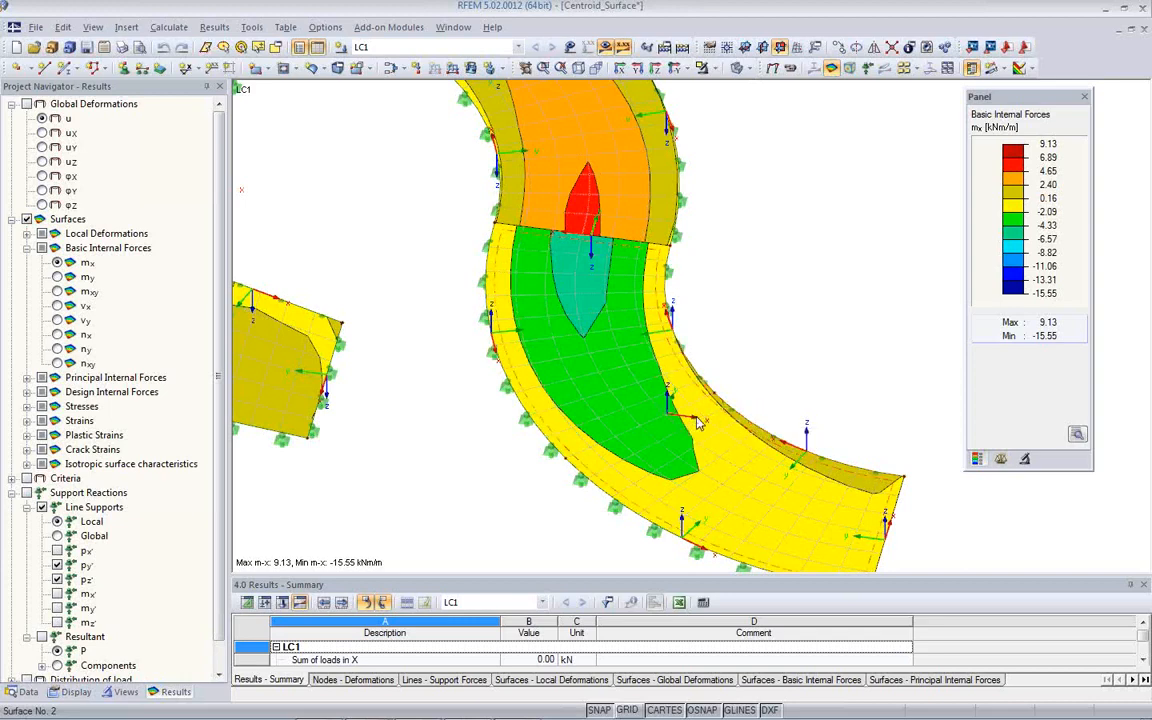
{"action": "scroll", "coordinate": [553, 372], "scroll_direction": "down", "scroll_amount": 2}
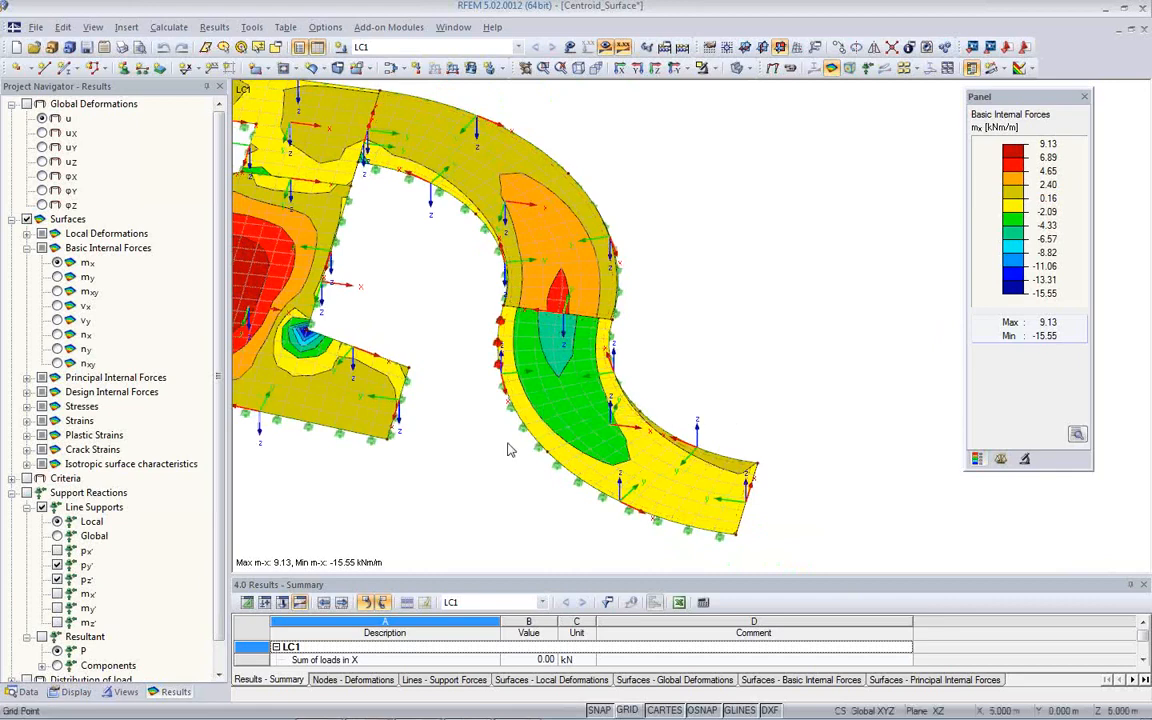
{"action": "middle_click_drag", "start_coordinate": [468, 375], "coordinate": [390, 412], "text": "ctrl"}
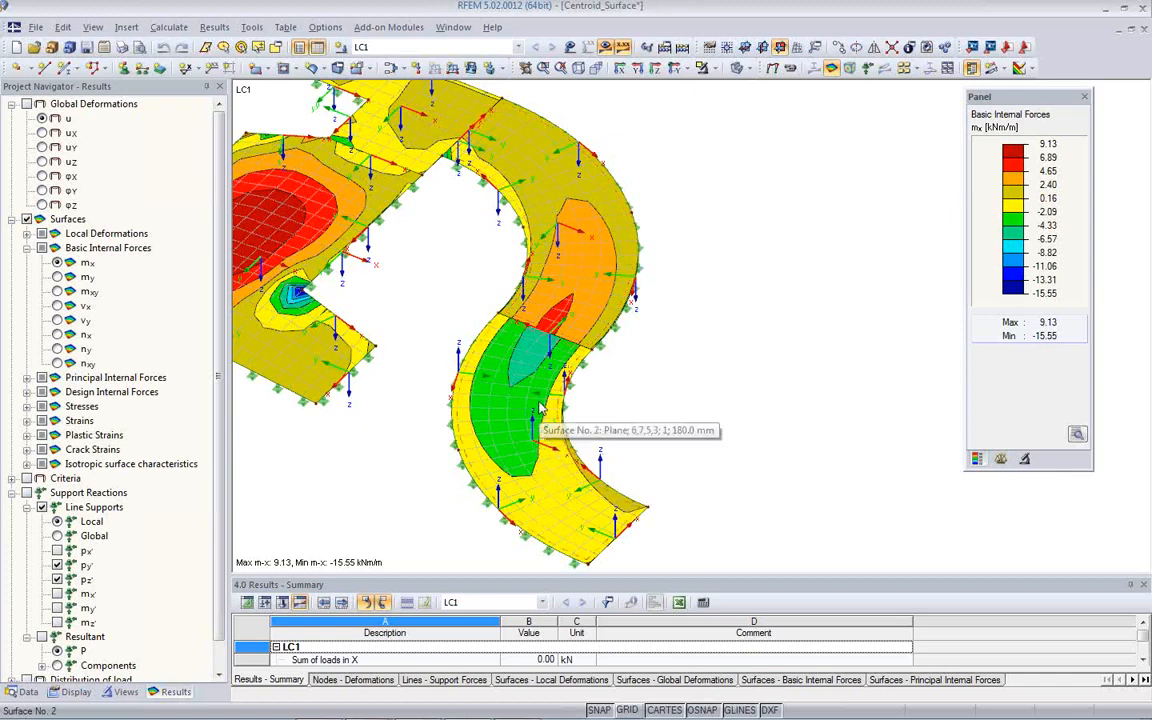
{"action": "middle_click_drag", "start_coordinate": [684, 442], "coordinate": [779, 399], "text": "ctrl"}
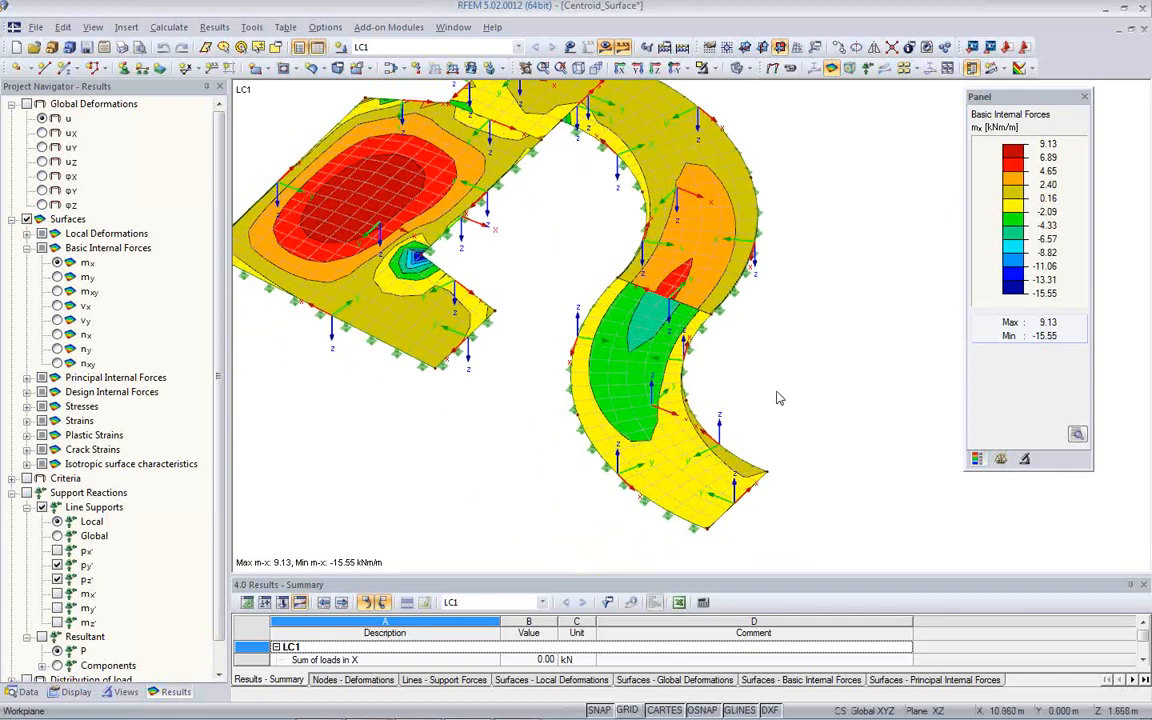
{"action": "right_click", "coordinate": [604, 441]}
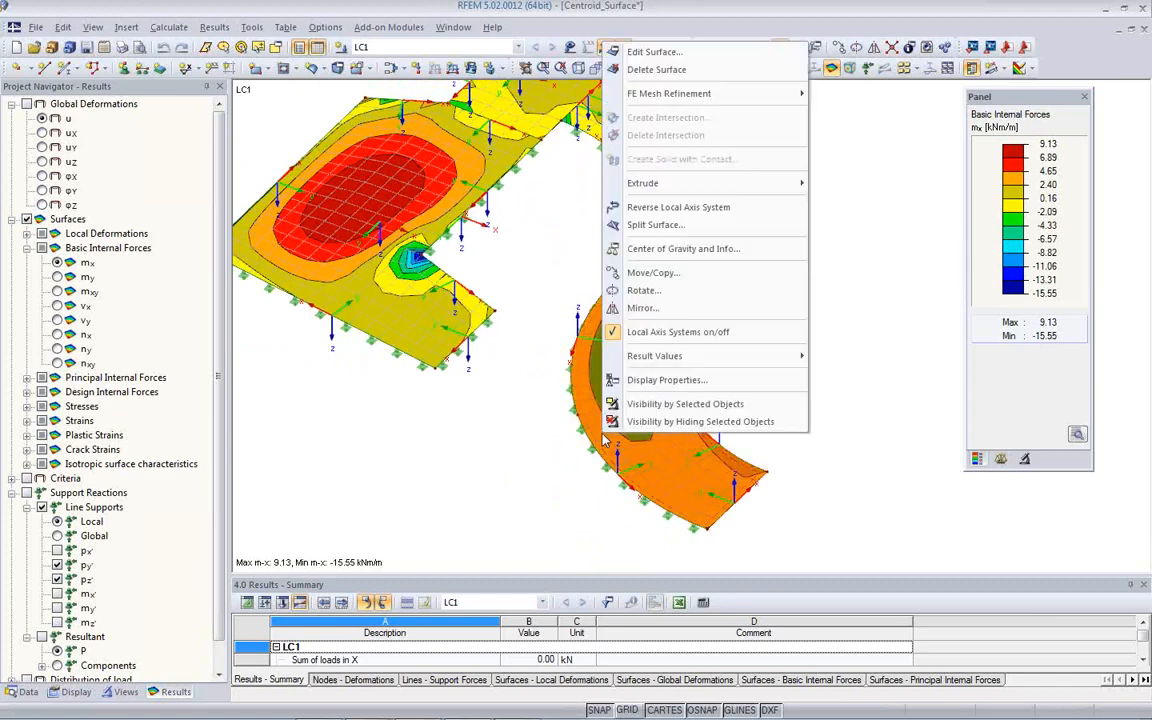
{"action": "left_click", "coordinate": [664, 210]}
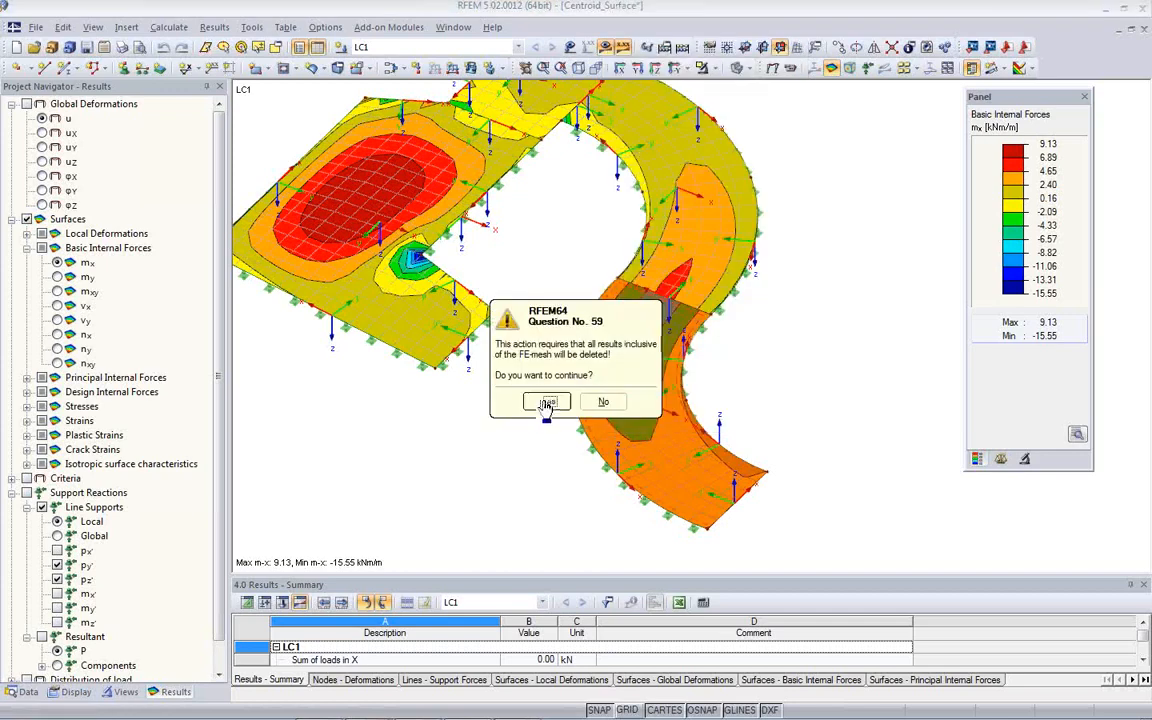
{"action": "left_click", "coordinate": [545, 401]}
Reverse the line orientation of the inner concave edge of the lower curved surface
{"action": "middle_click_drag", "start_coordinate": [864, 424], "coordinate": [655, 420], "text": "ctrl"}
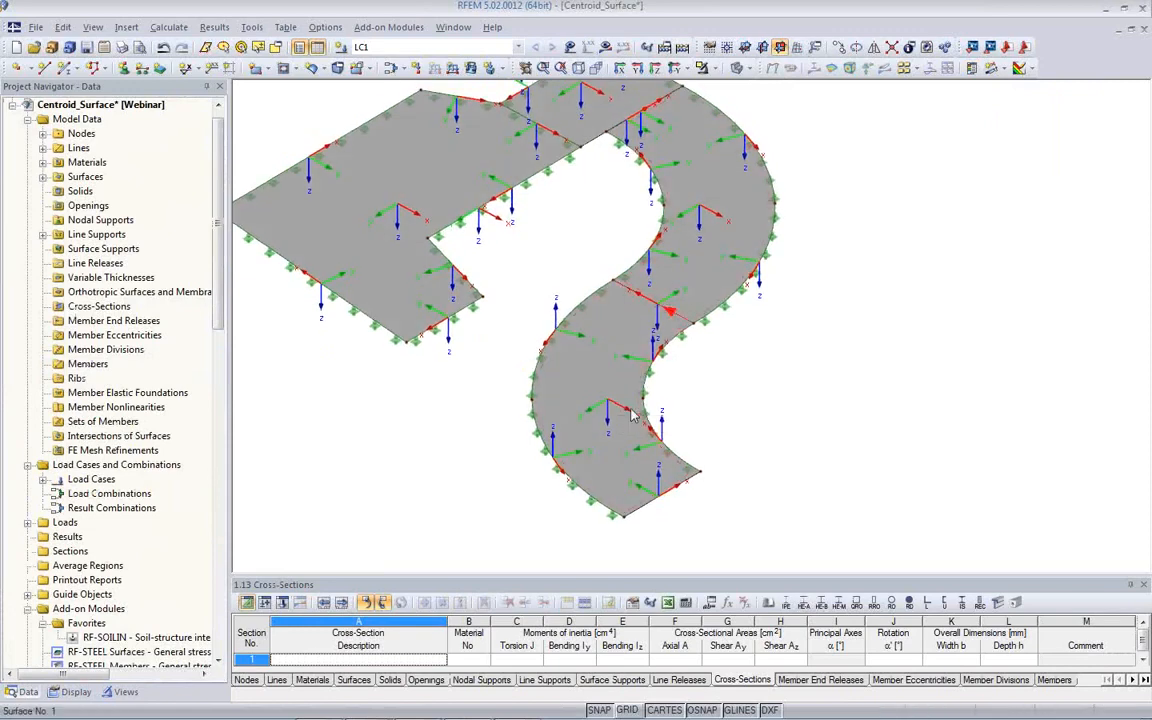
{"action": "middle_click_drag", "start_coordinate": [673, 455], "coordinate": [609, 435], "text": "ctrl"}
{"action": "scroll", "coordinate": [609, 435], "scroll_direction": "up", "scroll_amount": 3}
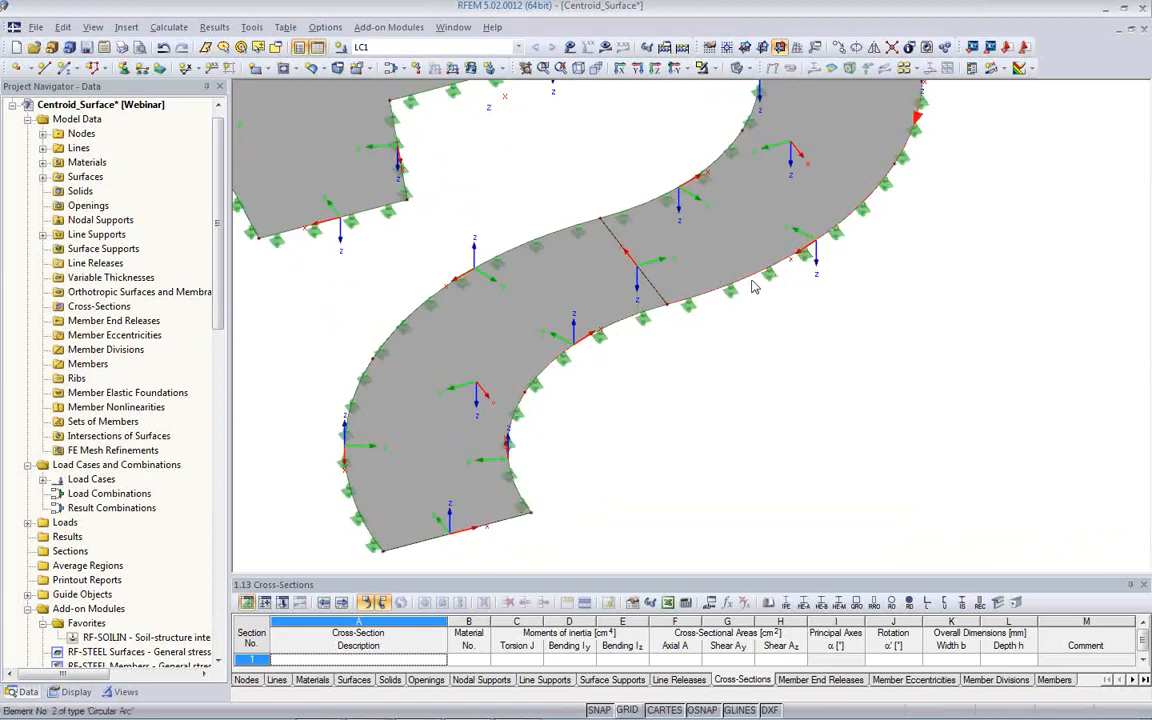
{"action": "middle_click_drag", "start_coordinate": [851, 298], "coordinate": [697, 437]}
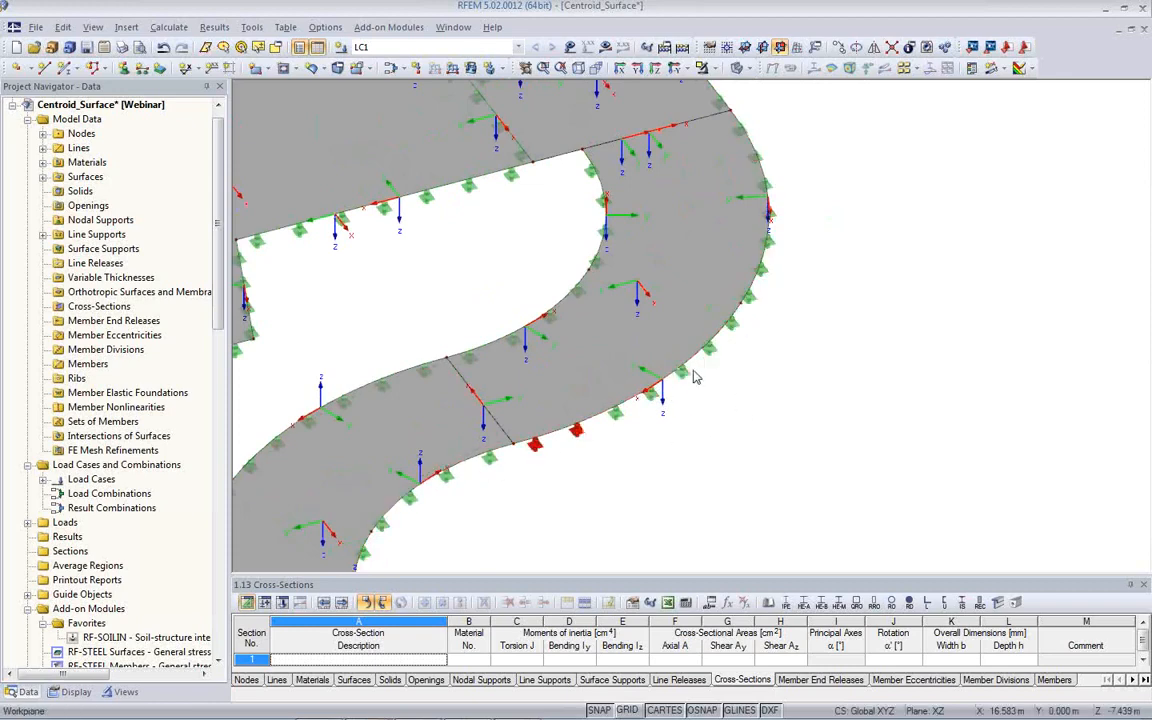
{"action": "middle_click_drag", "start_coordinate": [458, 525], "coordinate": [500, 388]}
{"action": "right_click", "coordinate": [499, 387]}
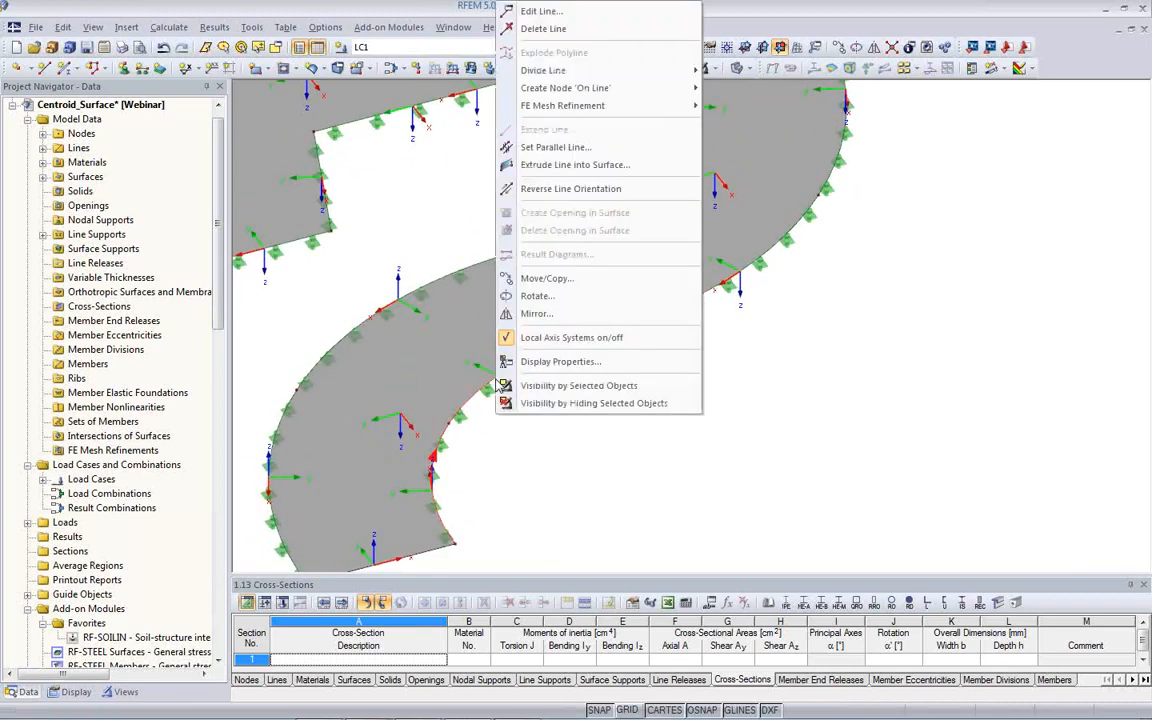
{"action": "left_click", "coordinate": [575, 189]}
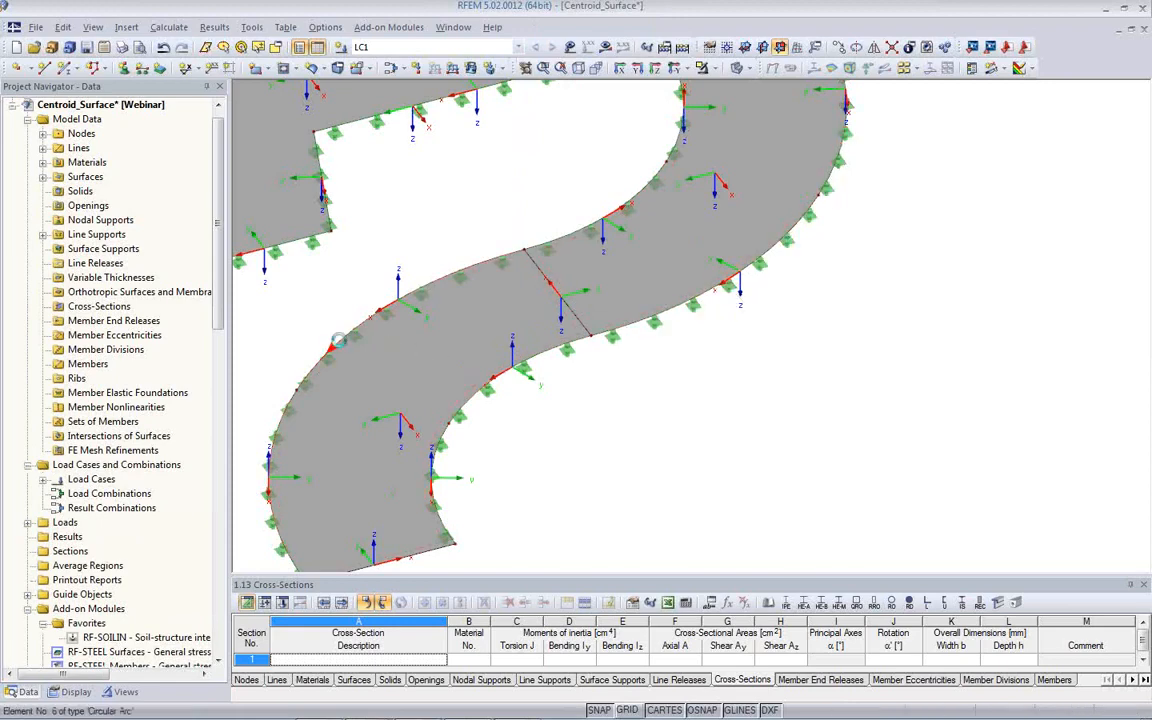
{"action": "middle_click_drag", "start_coordinate": [687, 248], "coordinate": [518, 421]}
{"action": "scroll", "coordinate": [661, 275], "scroll_direction": "up", "scroll_amount": 3}
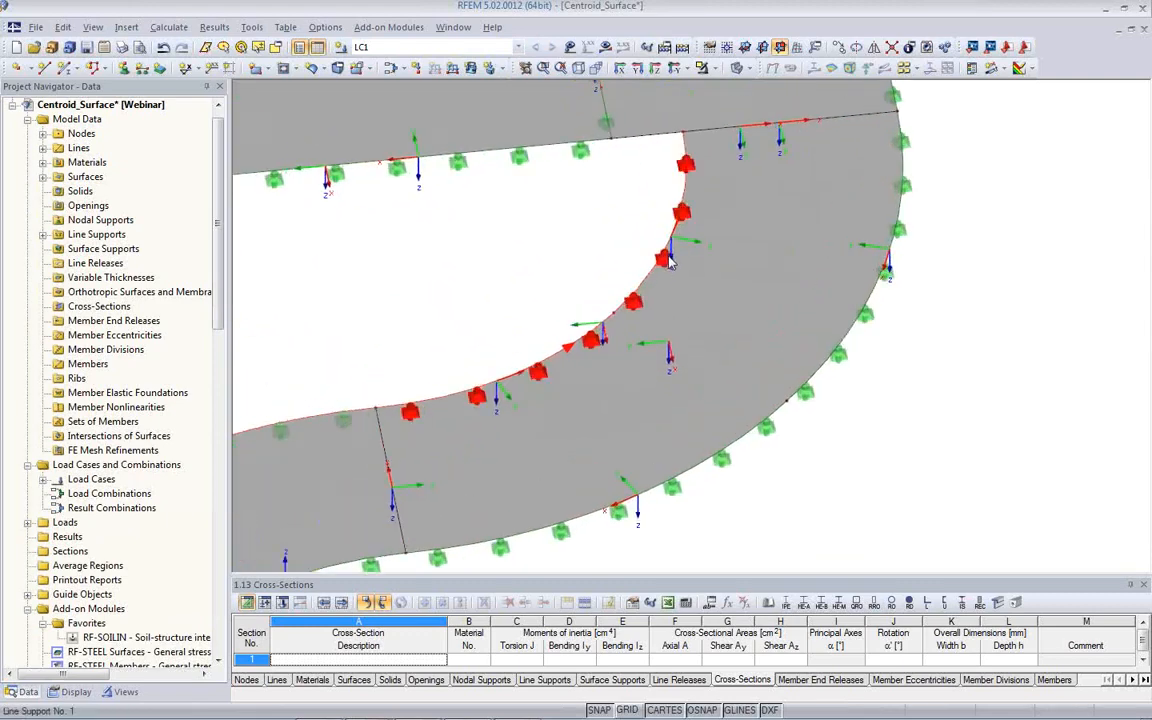
Reverse the line orientation of line 6, the outer convex edge of curved surface 2
{"action": "scroll", "coordinate": [586, 328], "scroll_direction": "down", "scroll_amount": 3}
{"action": "middle_click_drag", "start_coordinate": [468, 405], "coordinate": [695, 370]}
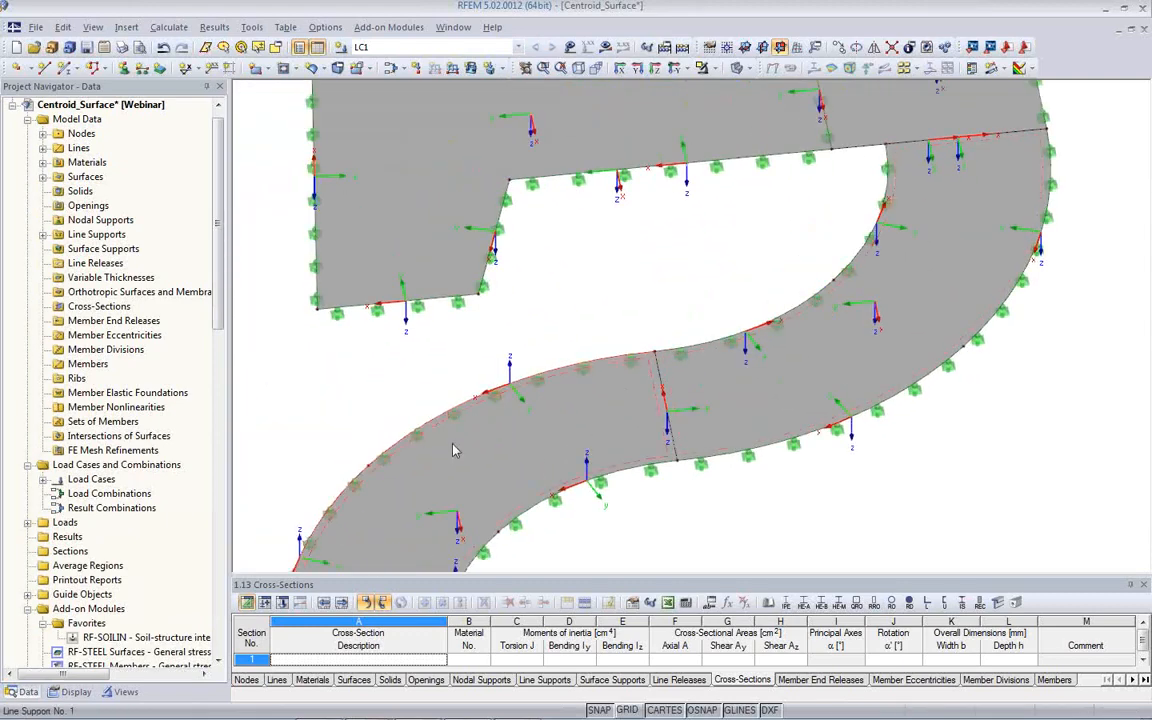
{"action": "right_click", "coordinate": [462, 415]}
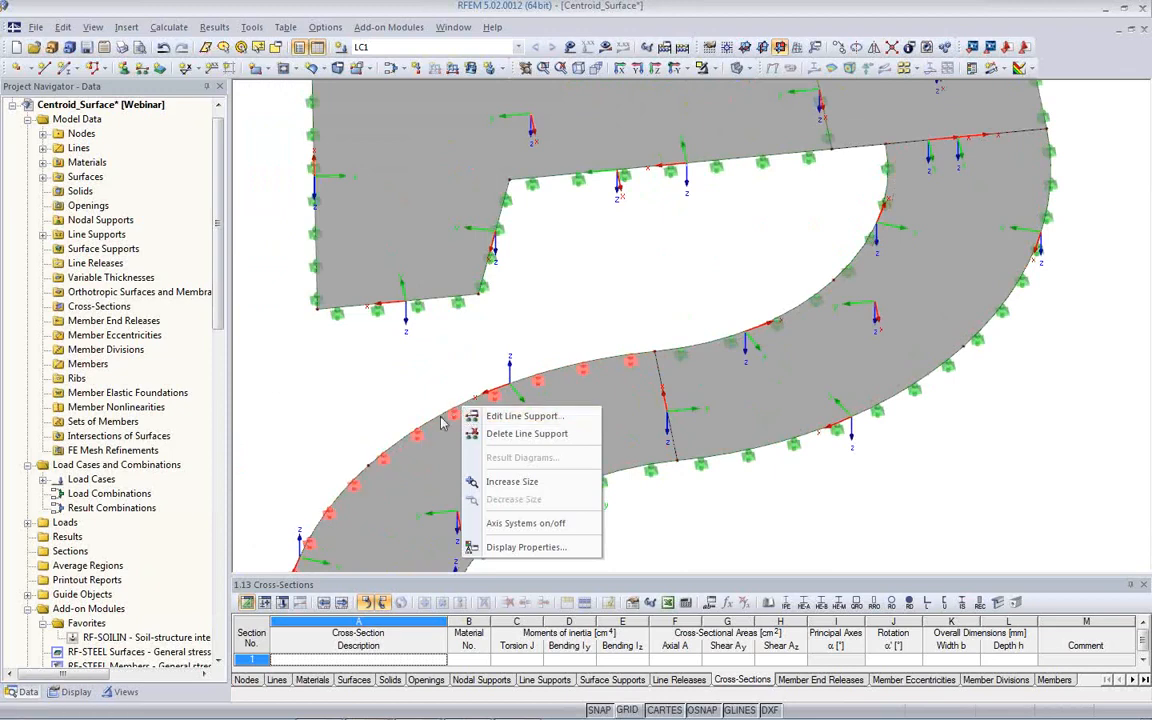
{"action": "right_click", "coordinate": [436, 427]}
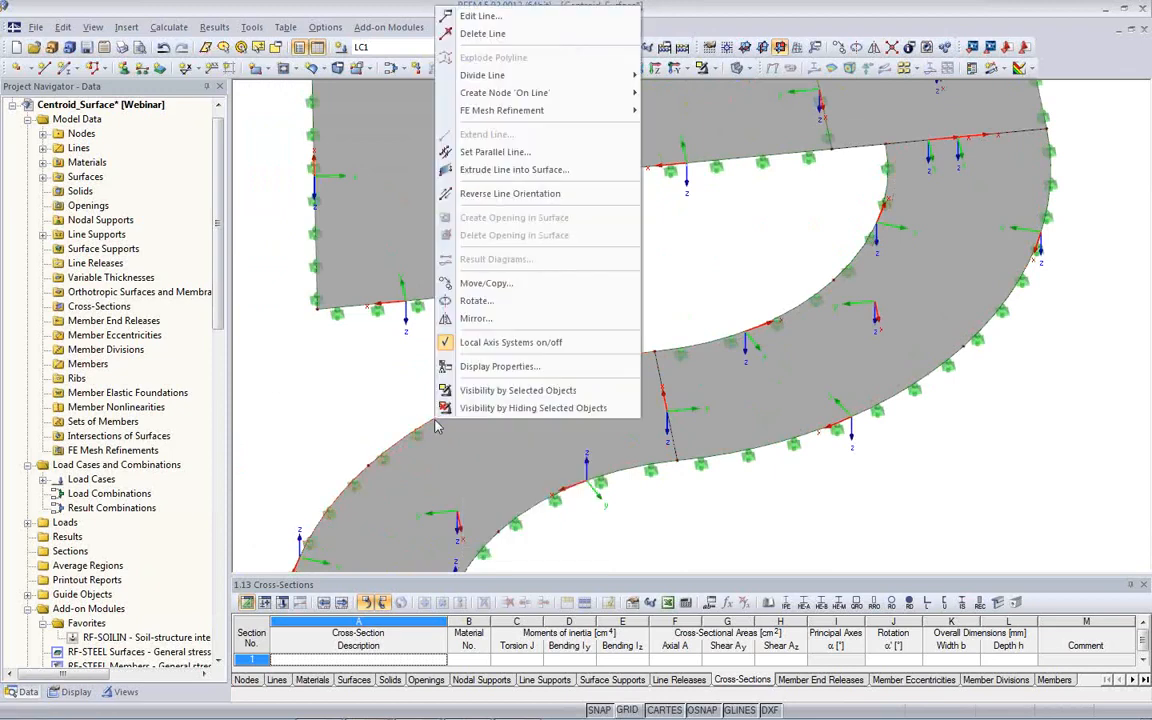
{"action": "left_click", "coordinate": [510, 193]}
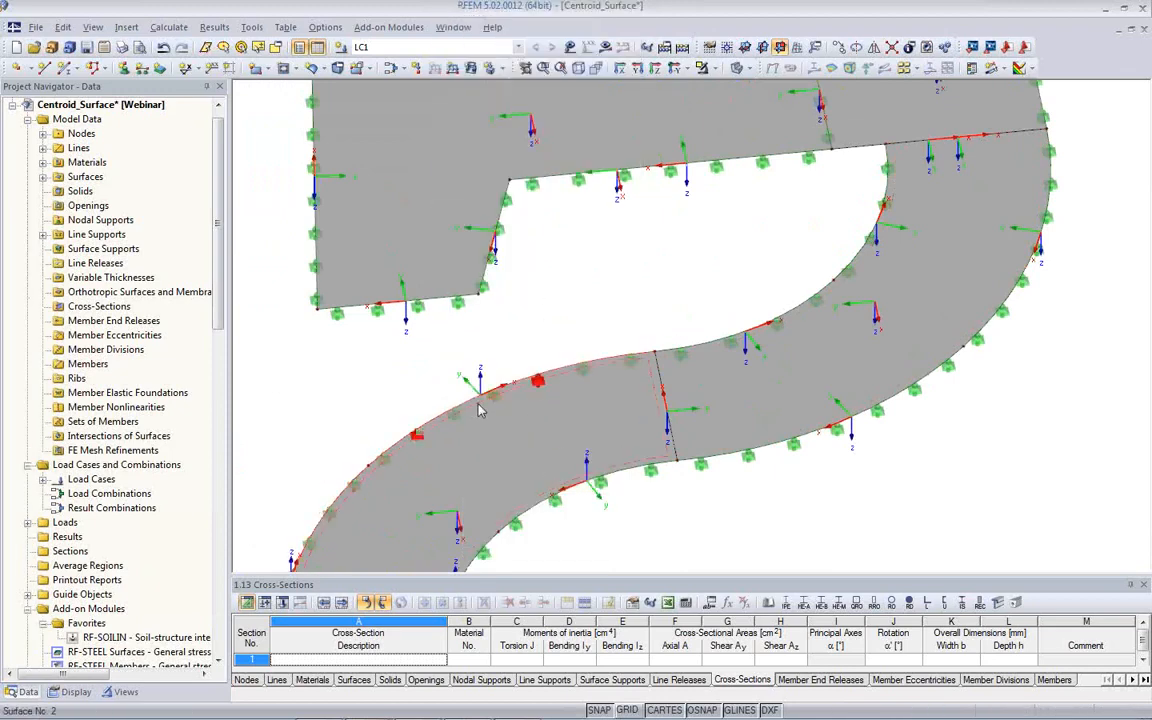
Set the line rotation angle β to 0° for lines 6 and 5, the two curved edges of surface 2
{"action": "middle_click_drag", "start_coordinate": [754, 552], "coordinate": [795, 468]}
{"action": "scroll", "coordinate": [758, 470], "scroll_direction": "down", "scroll_amount": 2}
{"action": "scroll", "coordinate": [550, 343], "scroll_direction": "up", "scroll_amount": 3}
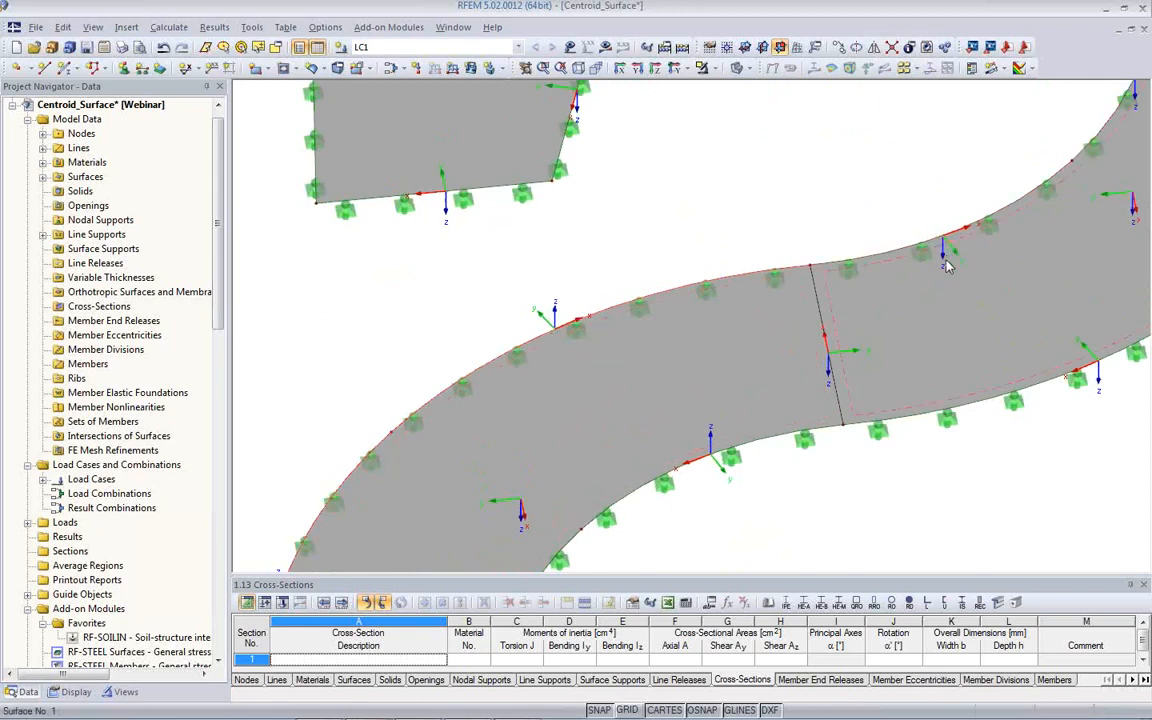
{"action": "double_click", "coordinate": [545, 343]}
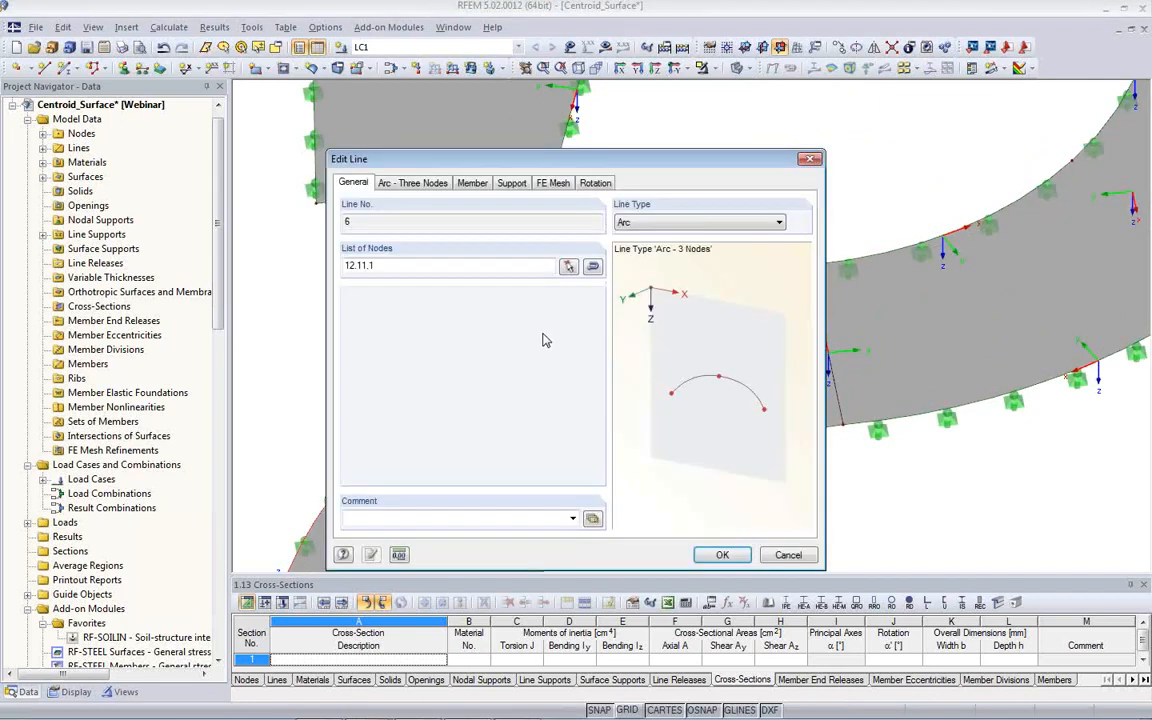
{"action": "left_click", "coordinate": [595, 184]}
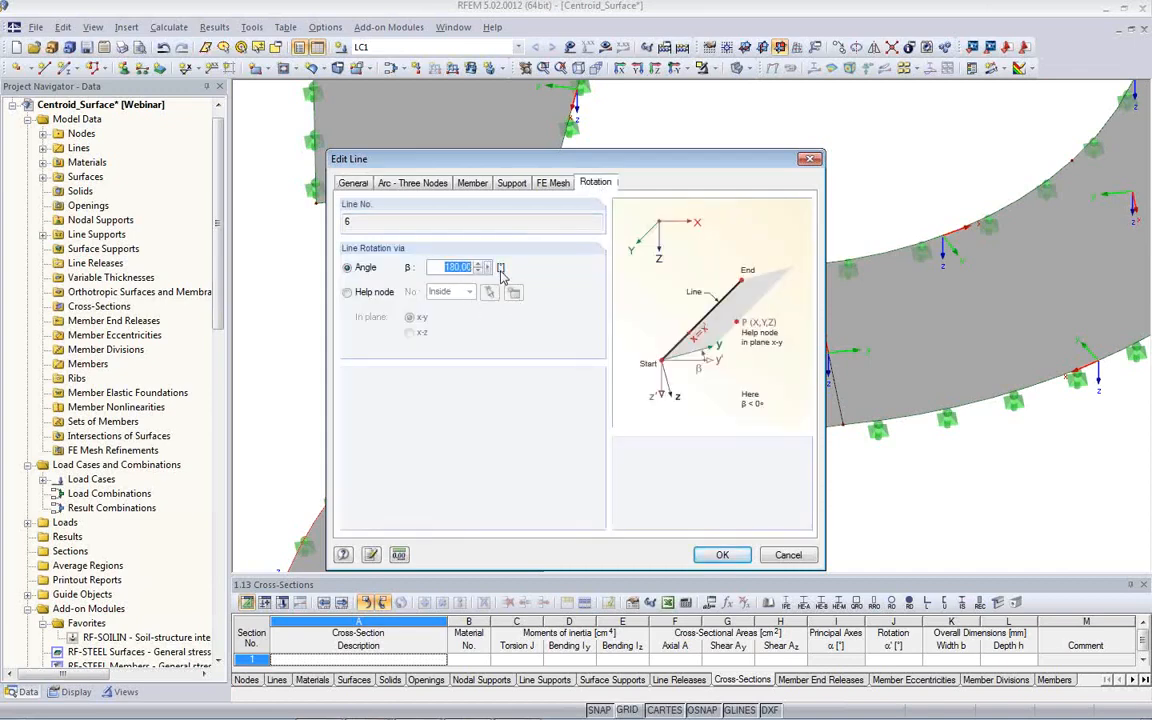
{"action": "left_click", "coordinate": [718, 555]}
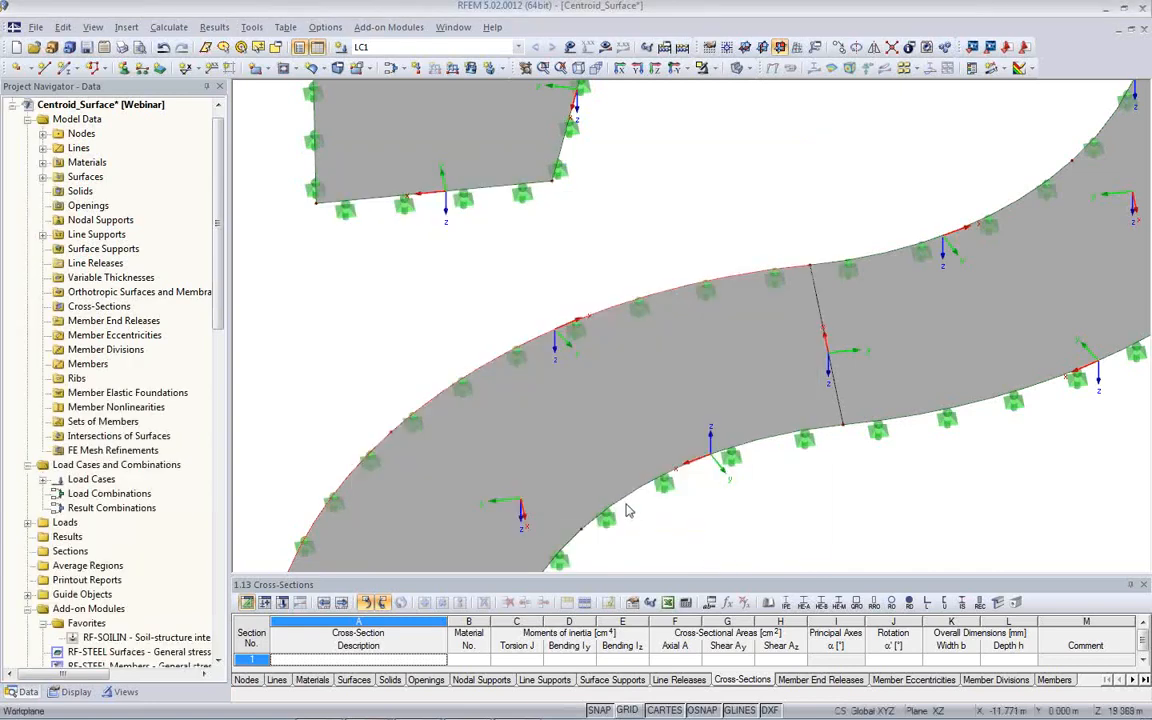
{"action": "double_click", "coordinate": [626, 505]}
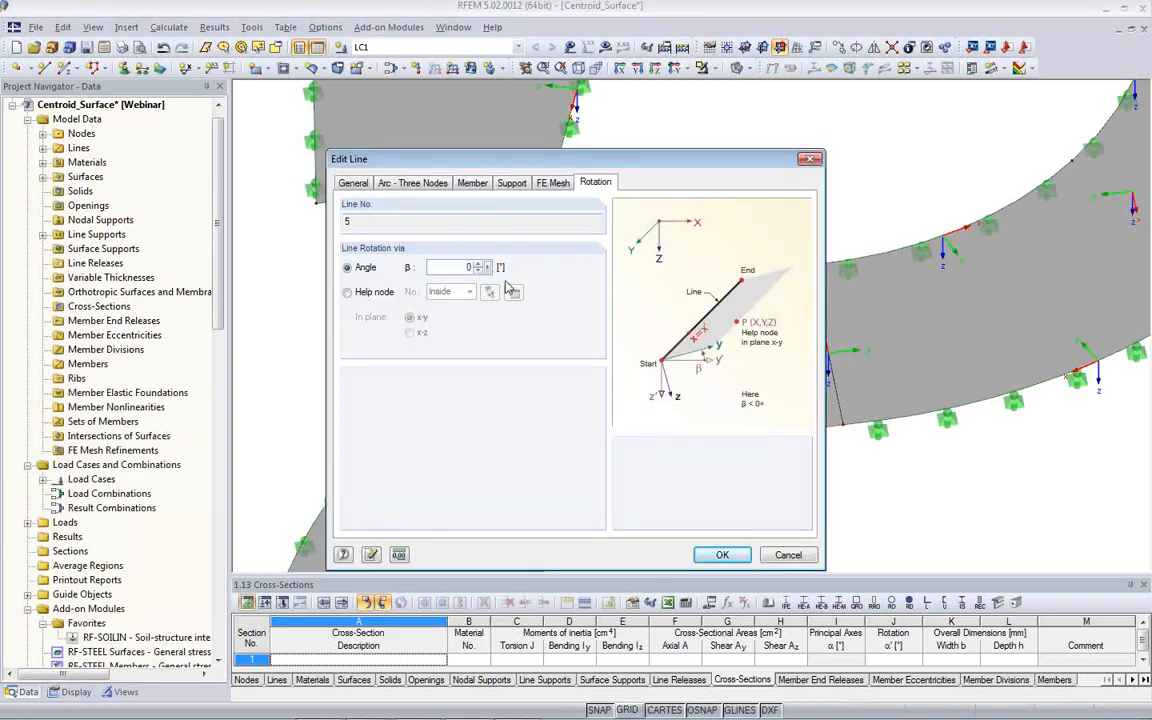
{"action": "left_click", "coordinate": [708, 555]}
Inspect the local axis systems of all edge lines and surfaces from a rotated view of the whole slab
{"action": "middle_click_drag", "start_coordinate": [718, 521], "coordinate": [735, 473]}
{"action": "scroll", "coordinate": [645, 378], "scroll_direction": "down", "scroll_amount": 2}
{"action": "scroll", "coordinate": [645, 380], "scroll_direction": "down", "scroll_amount": 1}
{"action": "scroll", "coordinate": [611, 446], "scroll_direction": "down", "scroll_amount": 2}
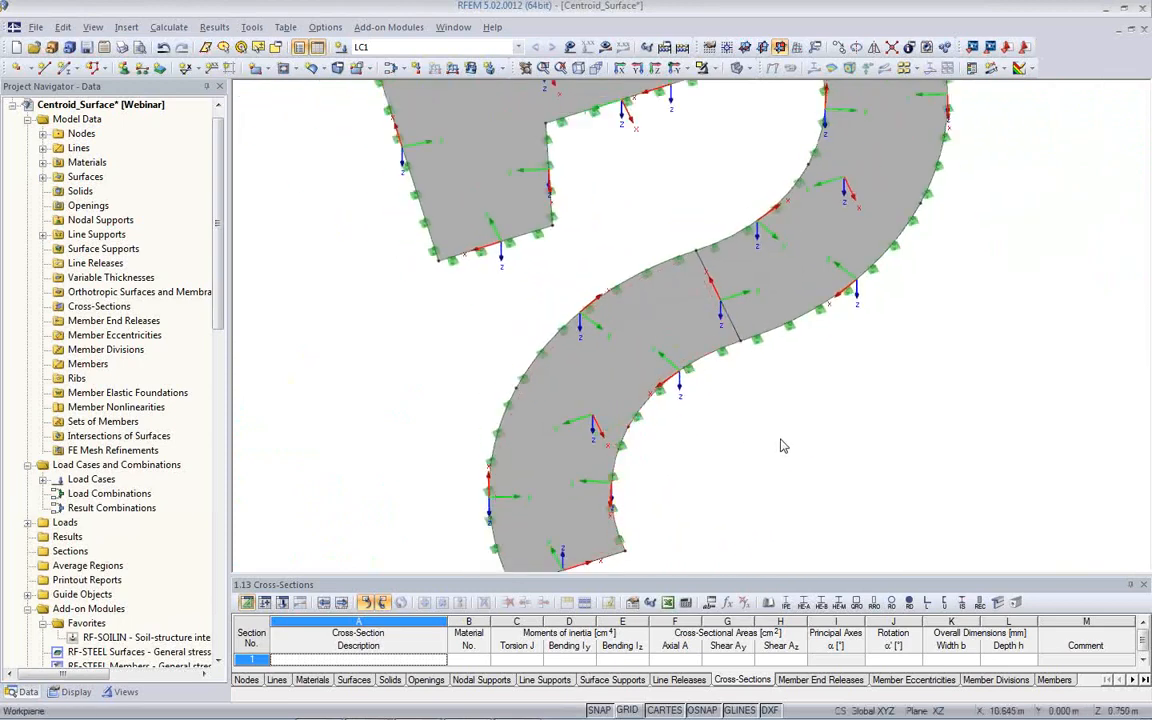
{"action": "middle_click_drag", "start_coordinate": [589, 473], "coordinate": [962, 419], "text": "ctrl"}
{"action": "middle_click_drag", "start_coordinate": [885, 438], "coordinate": [722, 487]}
{"action": "scroll", "coordinate": [781, 442], "scroll_direction": "down", "scroll_amount": 1}
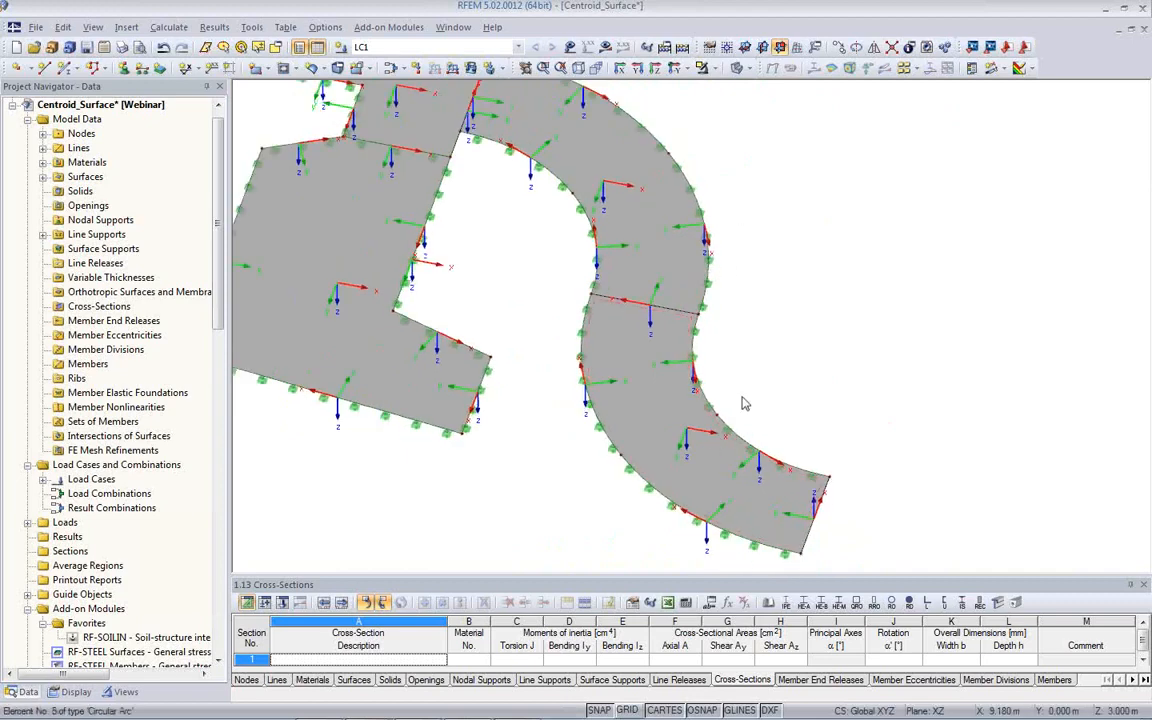
{"action": "middle_click_drag", "start_coordinate": [783, 313], "coordinate": [772, 362]}
{"action": "scroll", "coordinate": [783, 317], "scroll_direction": "down", "scroll_amount": 2}
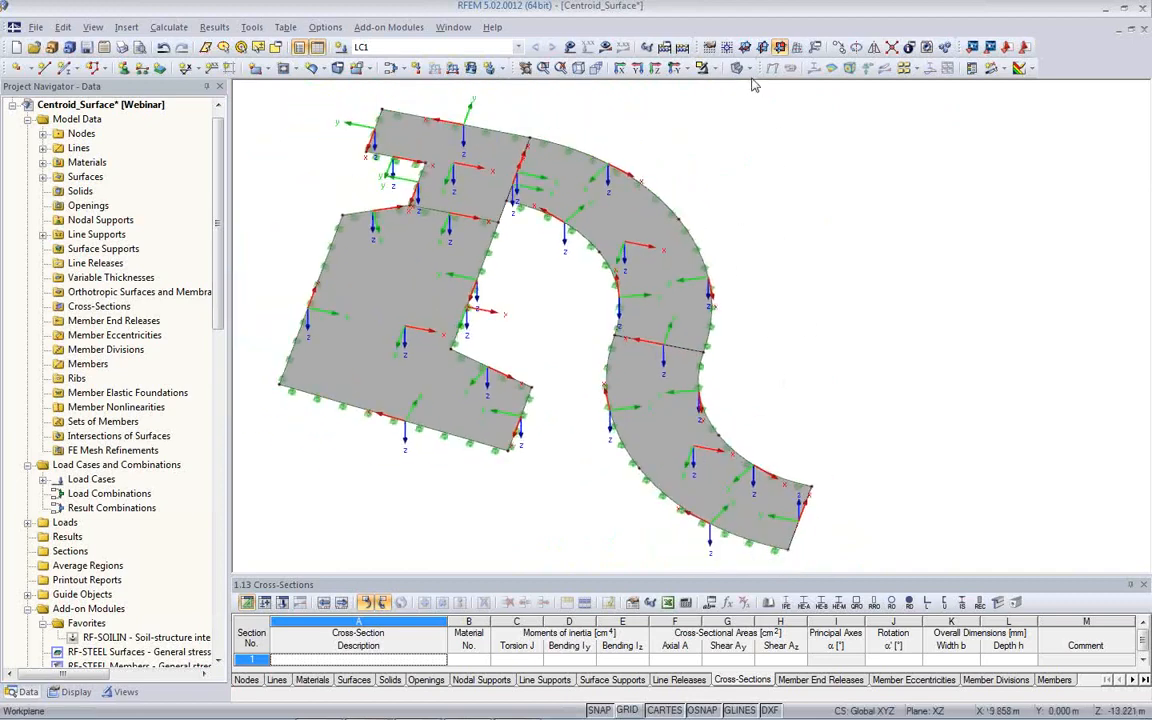
Calculate LC1 and examine the internal force mx on the curved surfaces relative to their local axes
{"action": "left_click", "coordinate": [605, 47]}
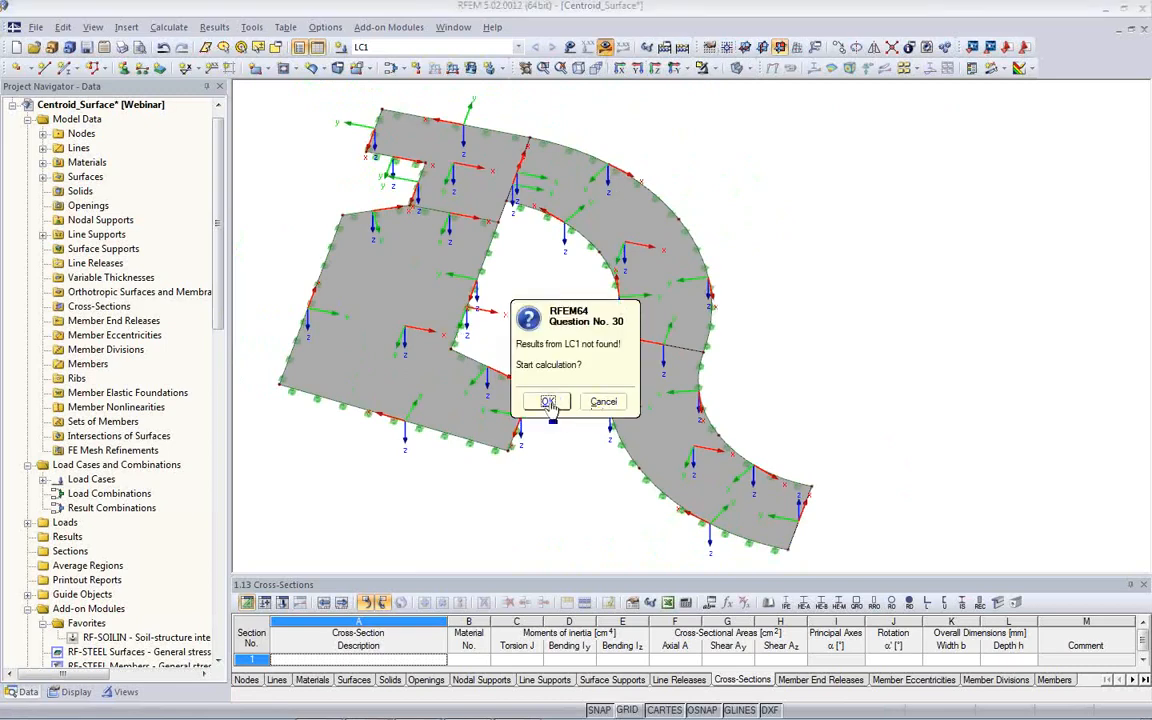
{"action": "left_click", "coordinate": [548, 403]}
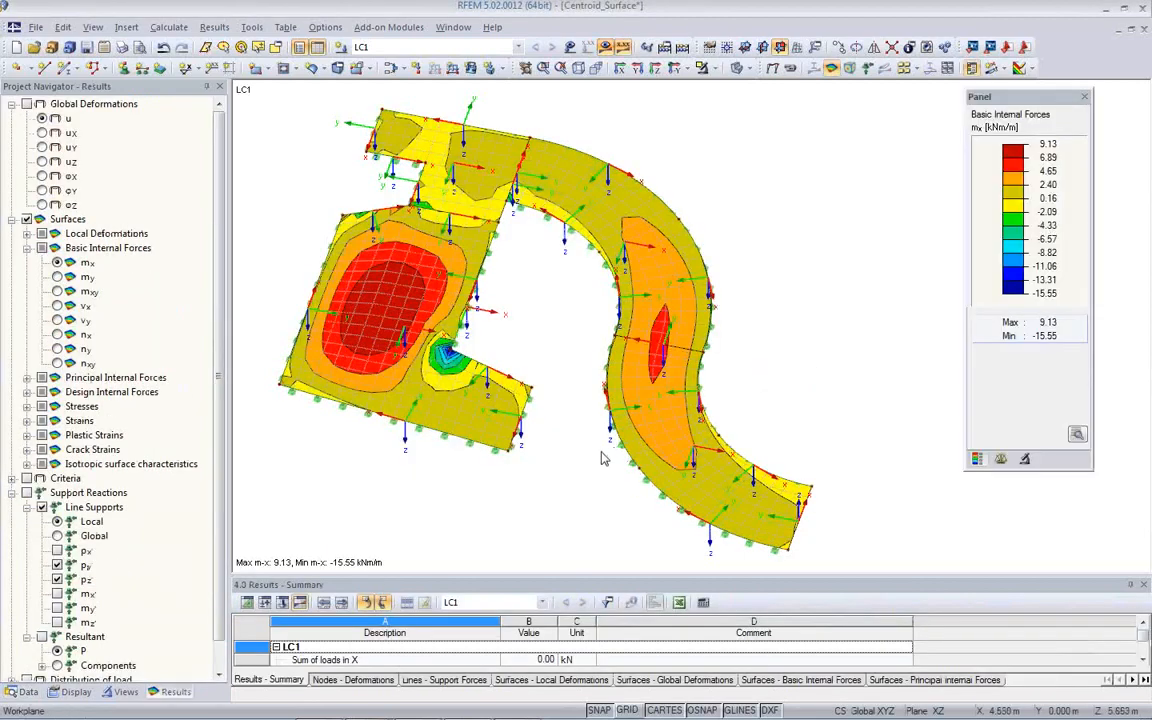
{"action": "middle_click_drag", "start_coordinate": [599, 458], "coordinate": [540, 399], "text": "ctrl"}
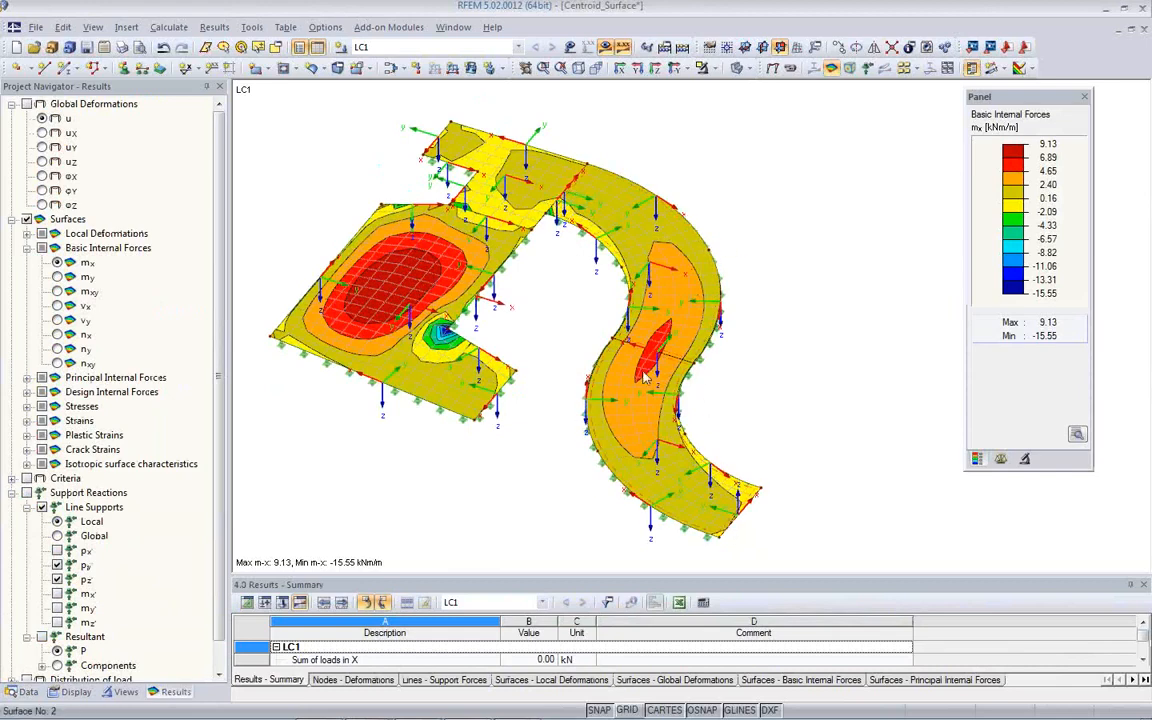
{"action": "middle_click_drag", "start_coordinate": [533, 456], "coordinate": [580, 440], "text": "ctrl"}
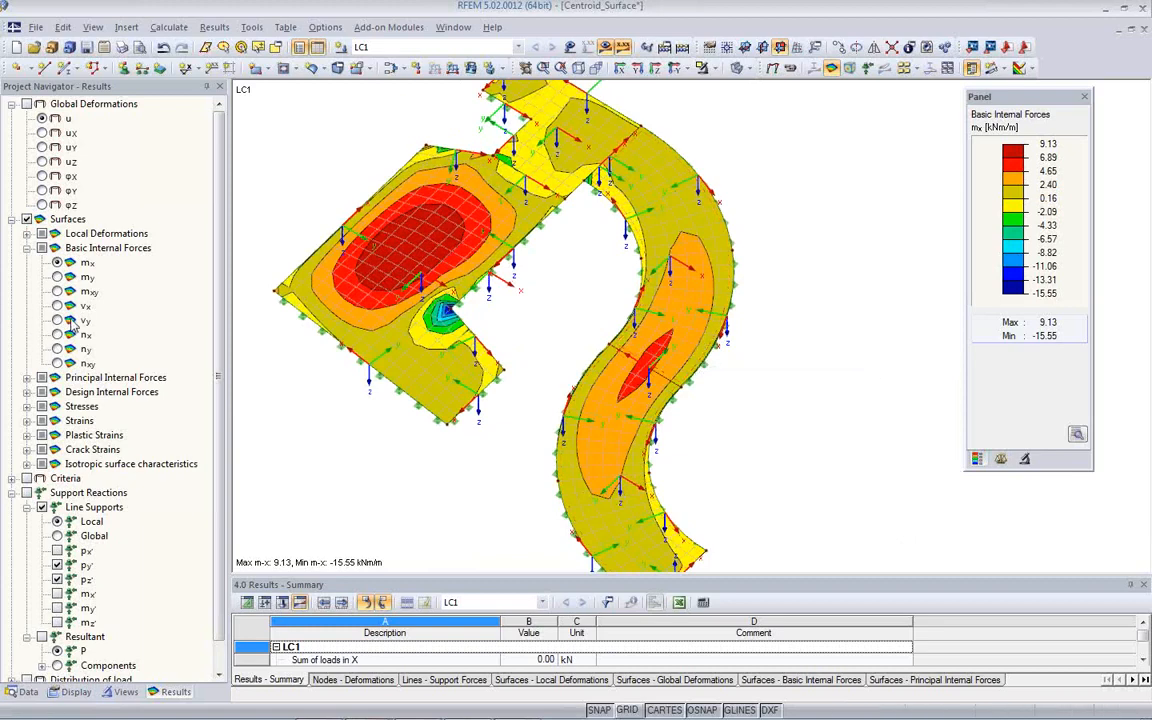
{"action": "middle_click_drag", "start_coordinate": [655, 407], "coordinate": [805, 400], "text": "ctrl"}
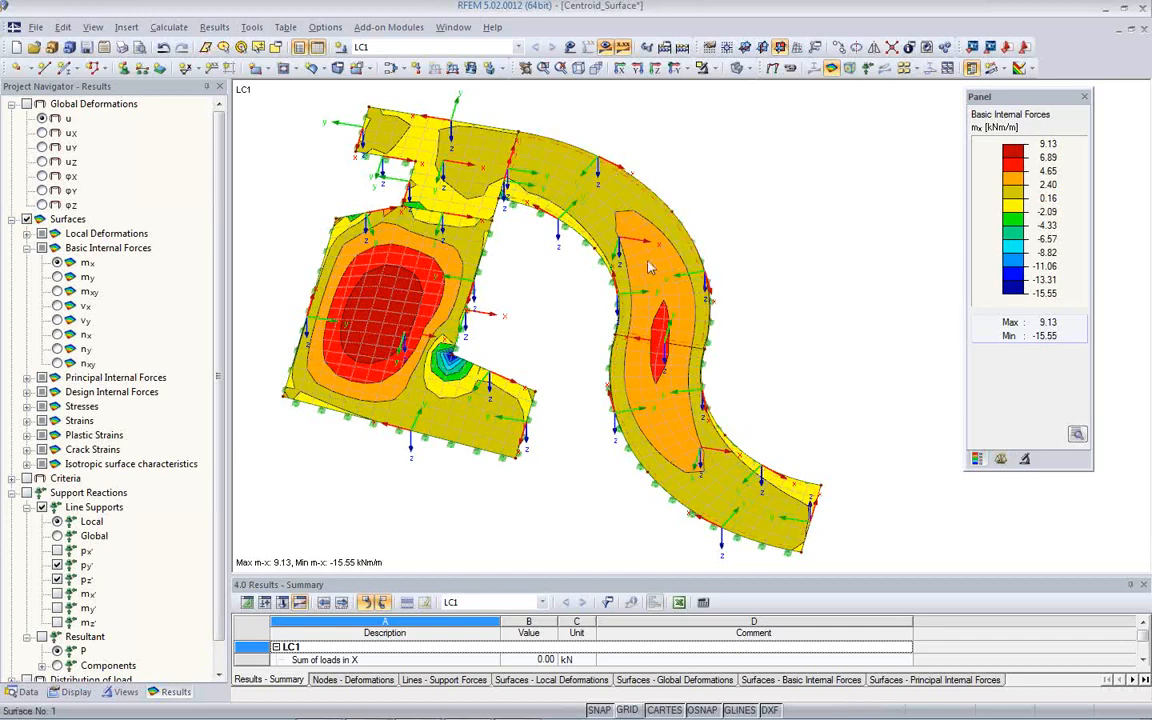
Open surface 2 for editing and review its axis direction options for input and for results
{"action": "scroll", "coordinate": [520, 470], "scroll_direction": "up", "scroll_amount": 3}
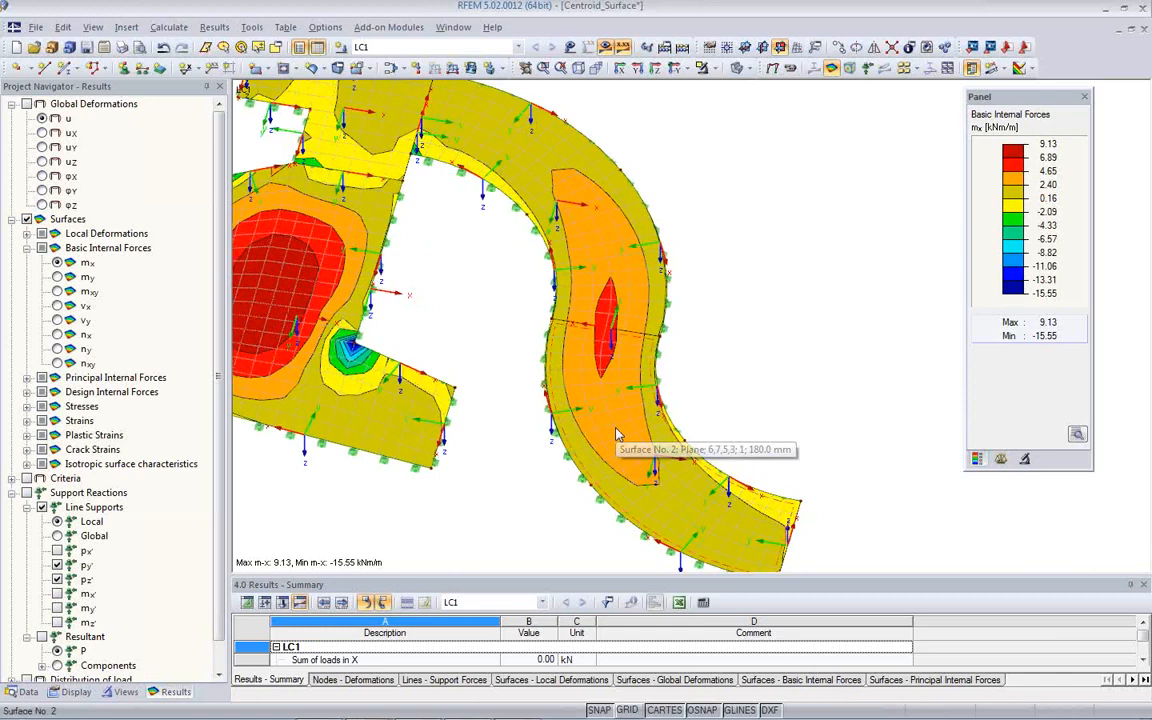
{"action": "double_click", "coordinate": [617, 435]}
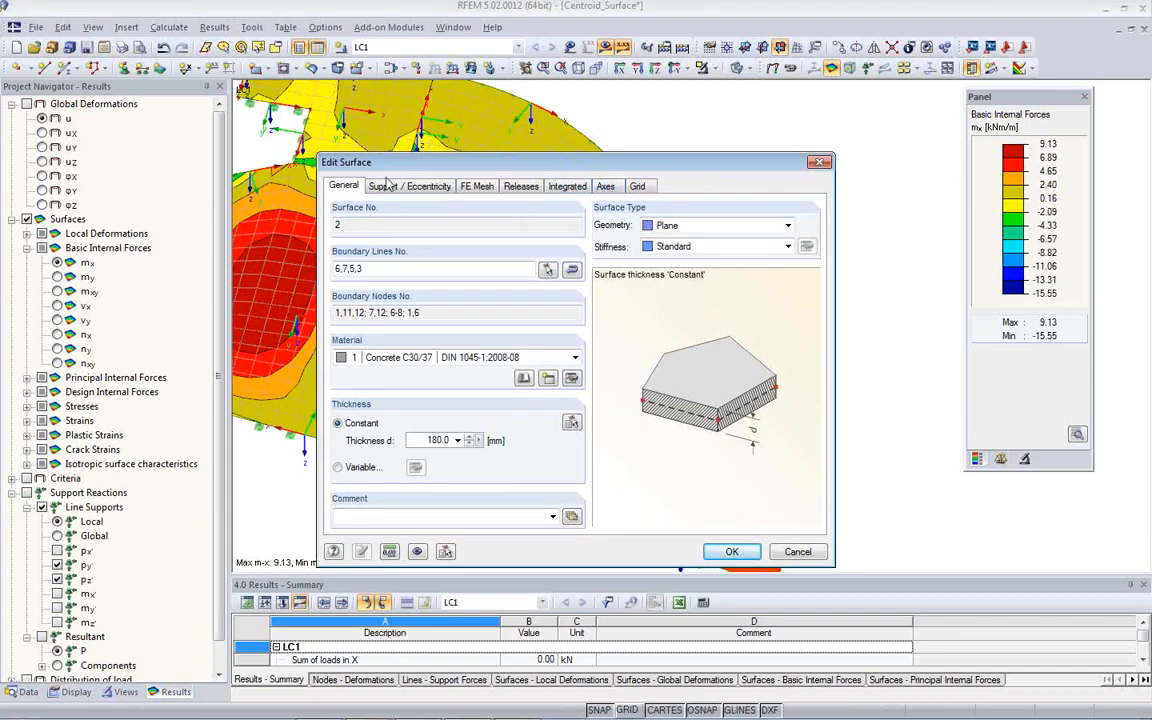
{"action": "left_click", "coordinate": [606, 189]}
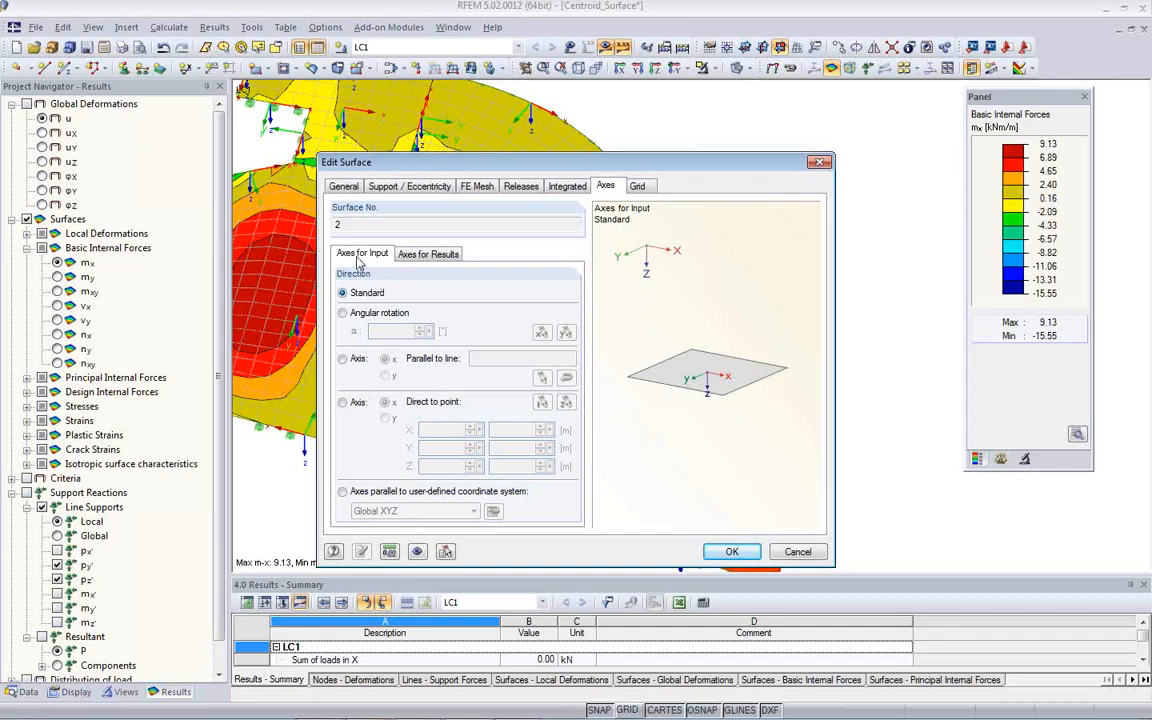
{"action": "left_click", "coordinate": [428, 256]}
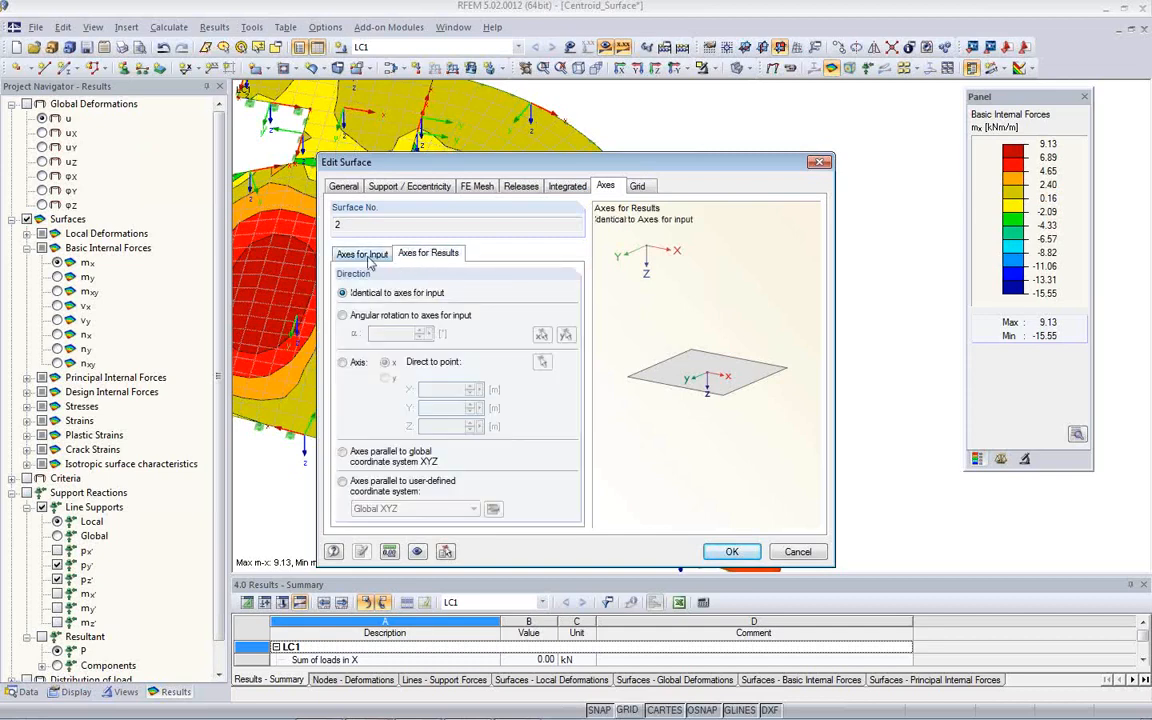
{"action": "left_click", "coordinate": [366, 256]}
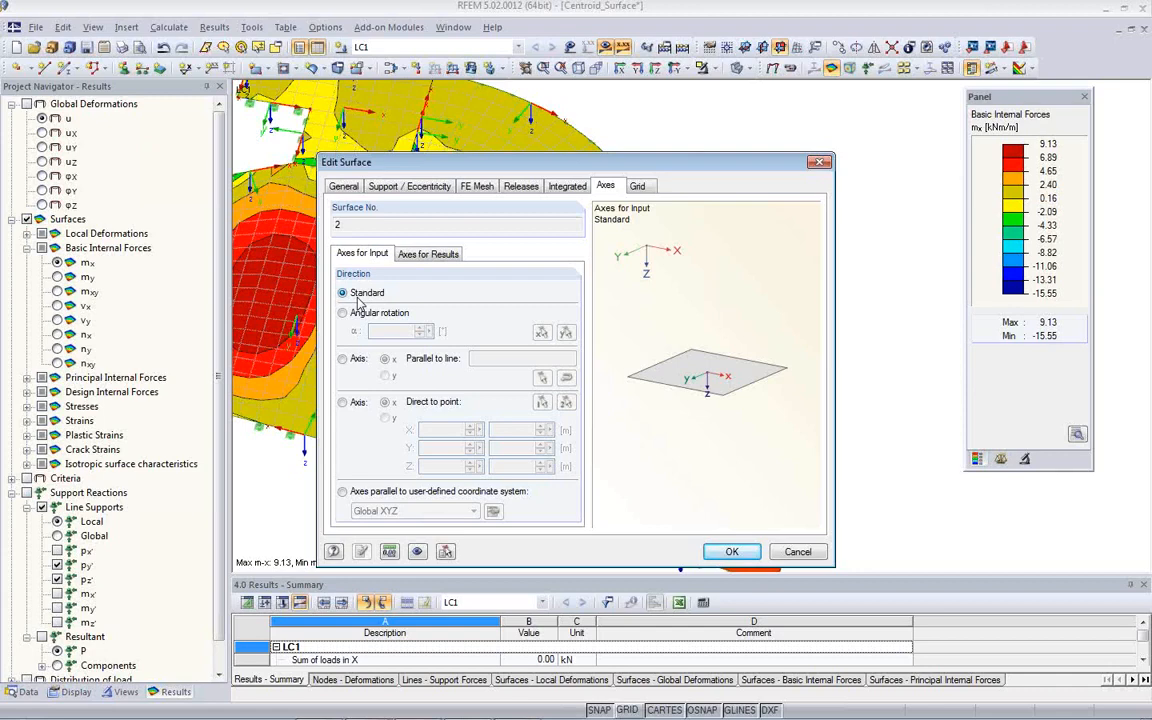
Align the x-axis for input of surface 2 parallel to line 5, accepting deletion of the results and FE mesh
{"action": "left_click", "coordinate": [342, 359]}
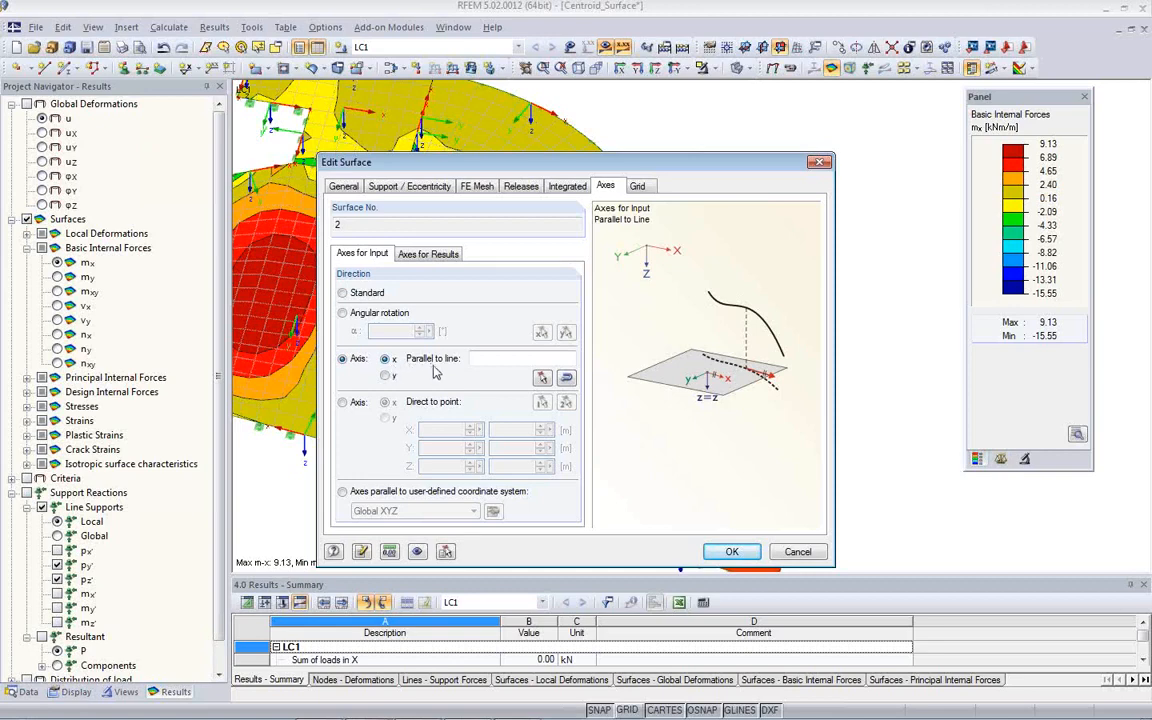
{"action": "left_click", "coordinate": [541, 377]}
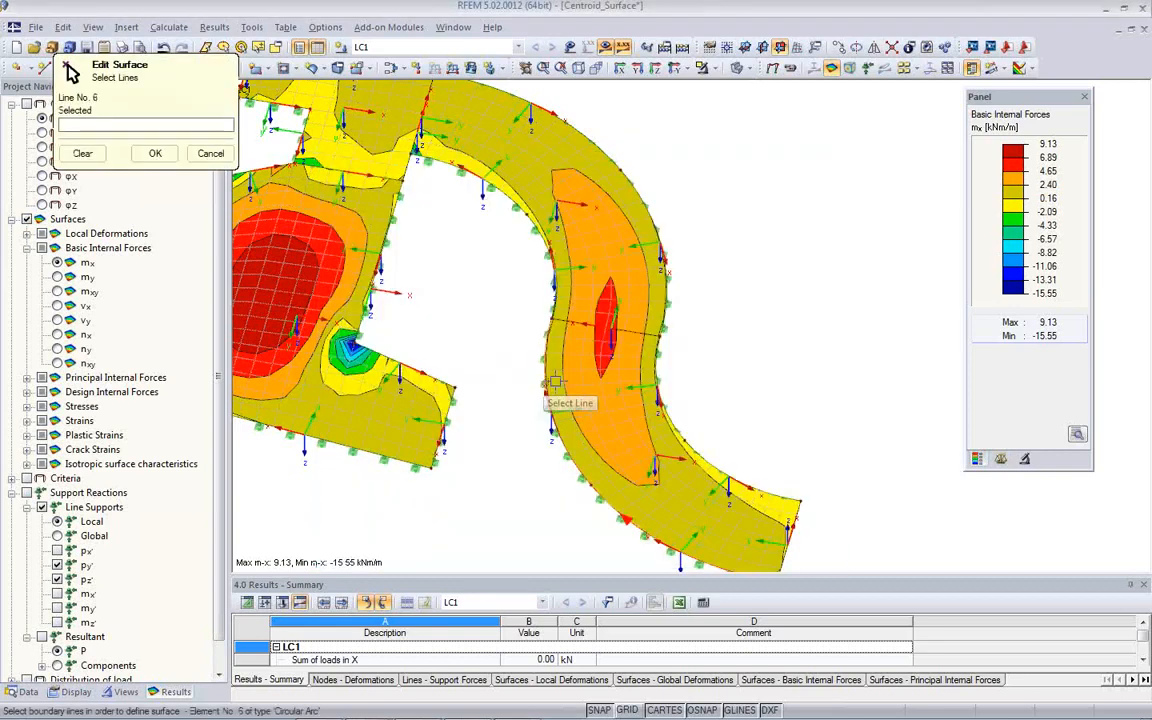
{"action": "left_click", "coordinate": [694, 458]}
{"action": "left_click", "coordinate": [160, 153]}
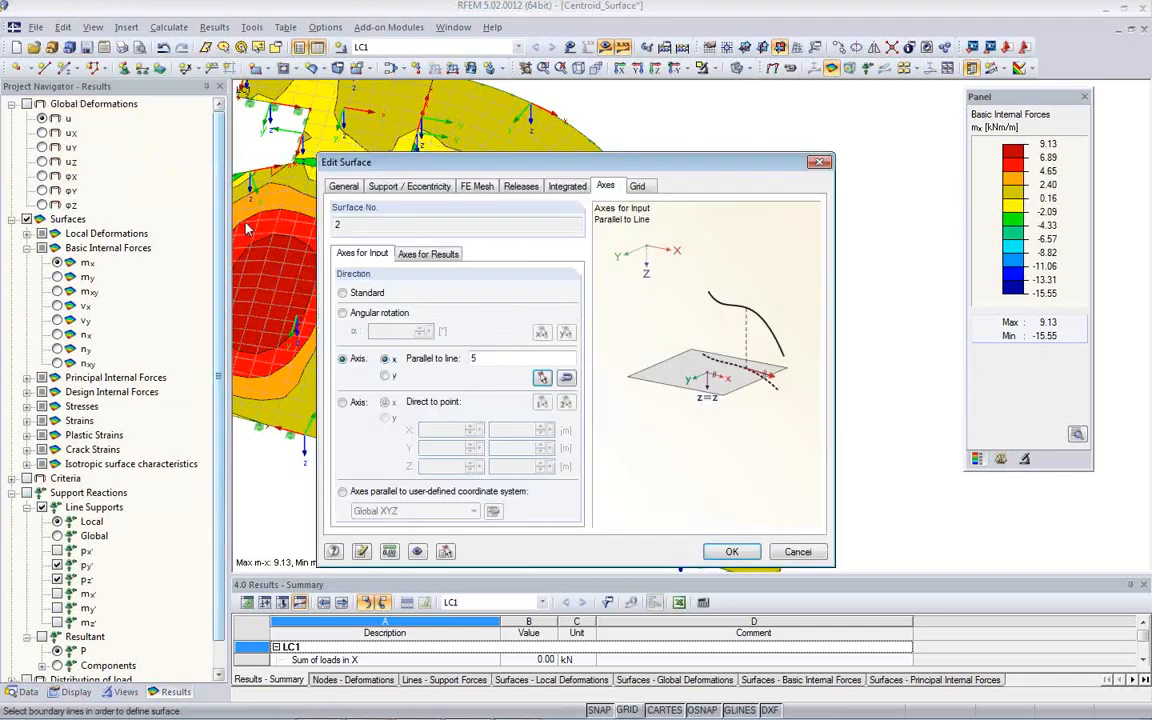
{"action": "left_click", "coordinate": [728, 552]}
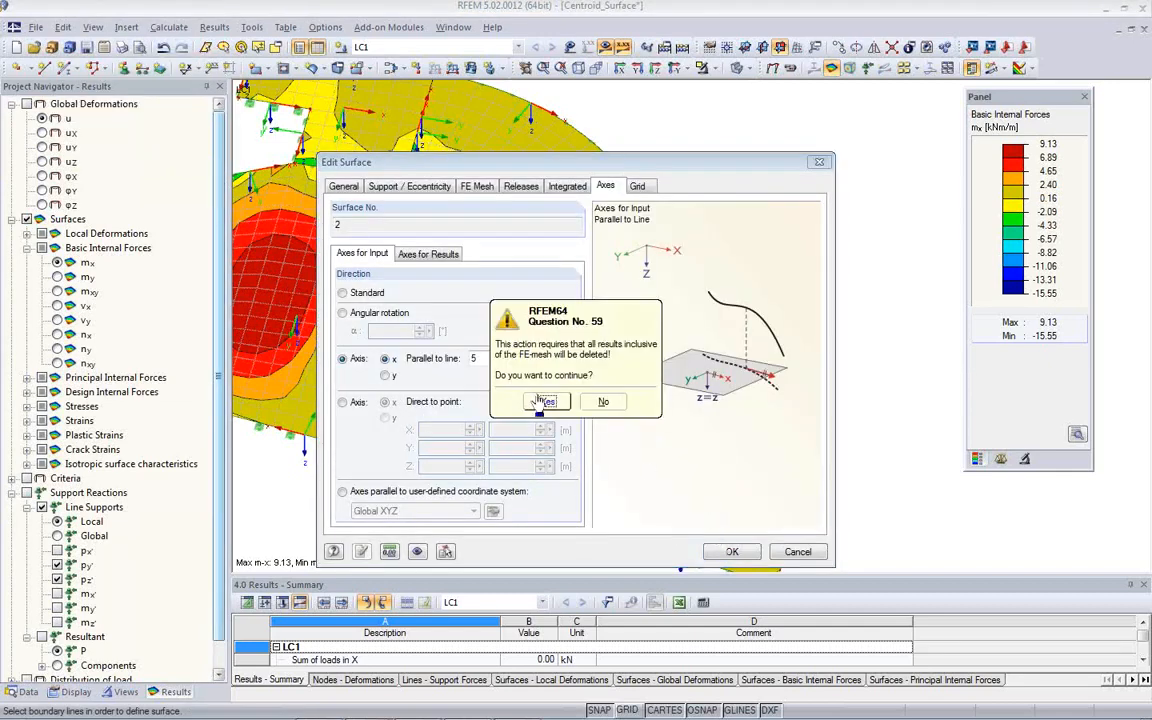
{"action": "left_click", "coordinate": [485, 366]}
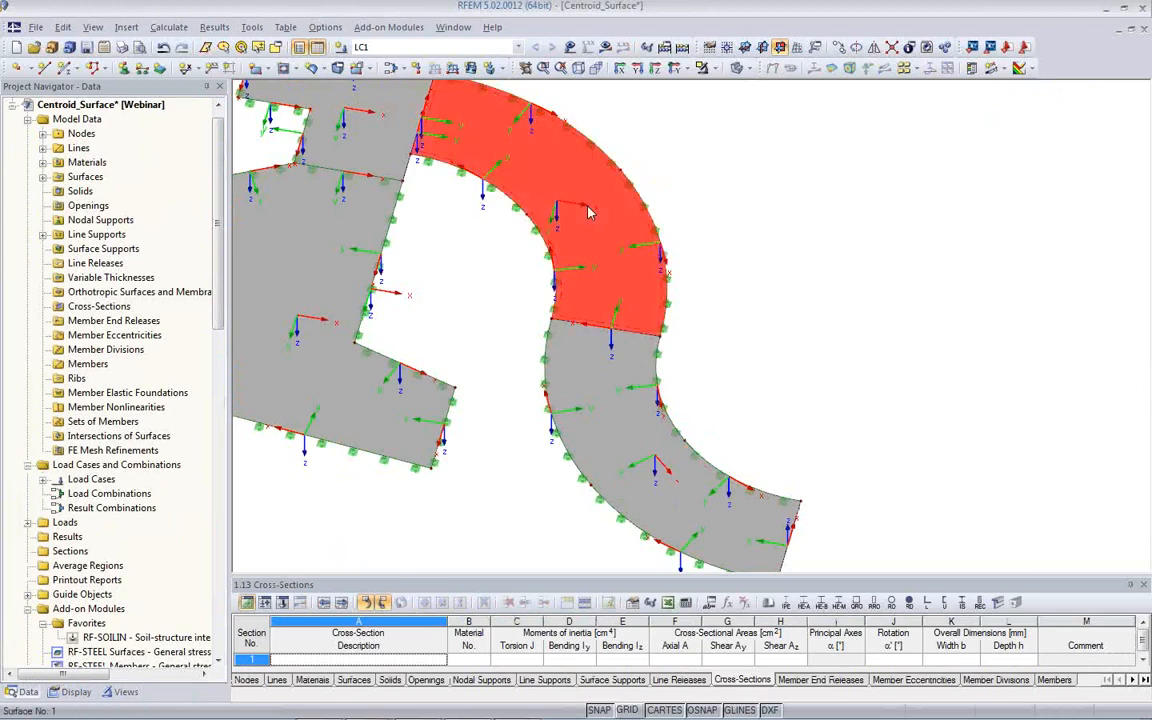
Align the x-axis for input of surface 1 parallel to line 2, its outer curved edge
{"action": "double_click", "coordinate": [620, 212]}
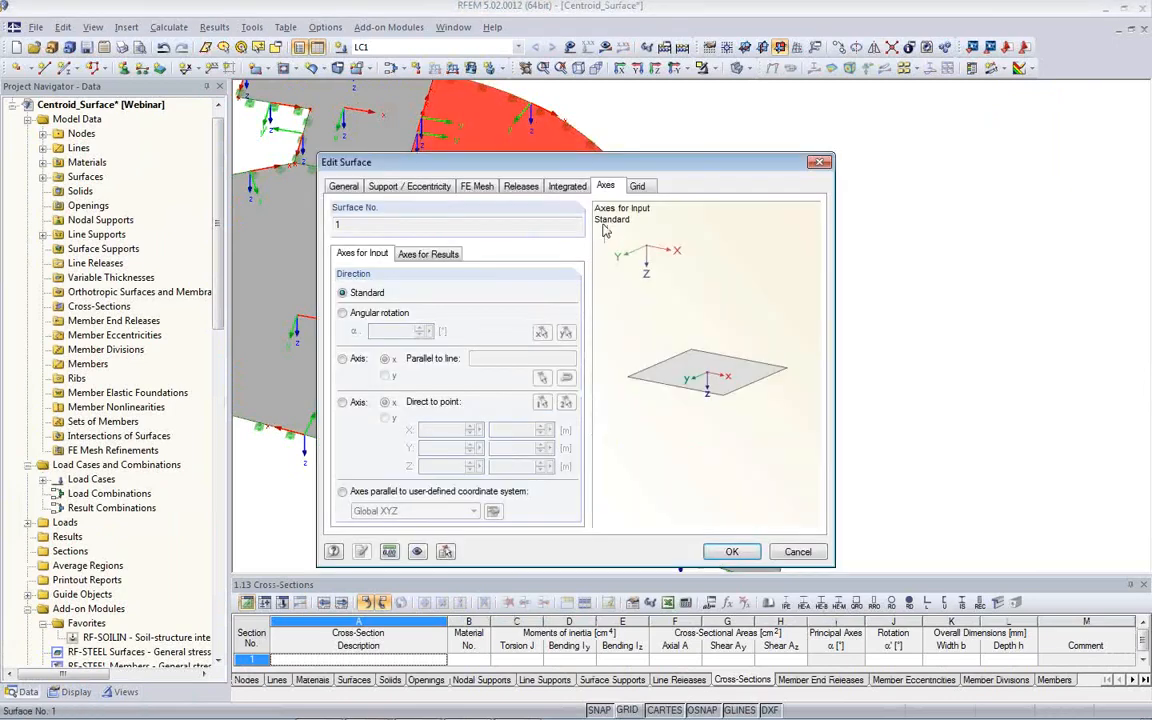
{"action": "left_click", "coordinate": [343, 358]}
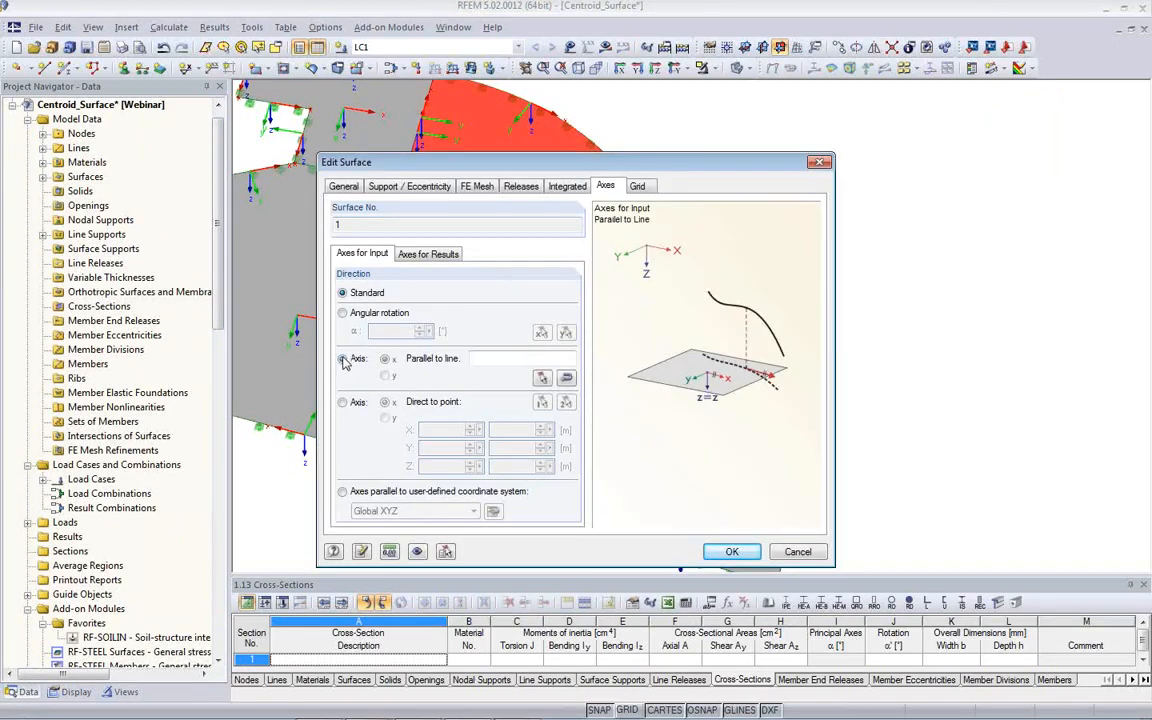
{"action": "left_click", "coordinate": [541, 377]}
{"action": "left_click", "coordinate": [650, 213]}
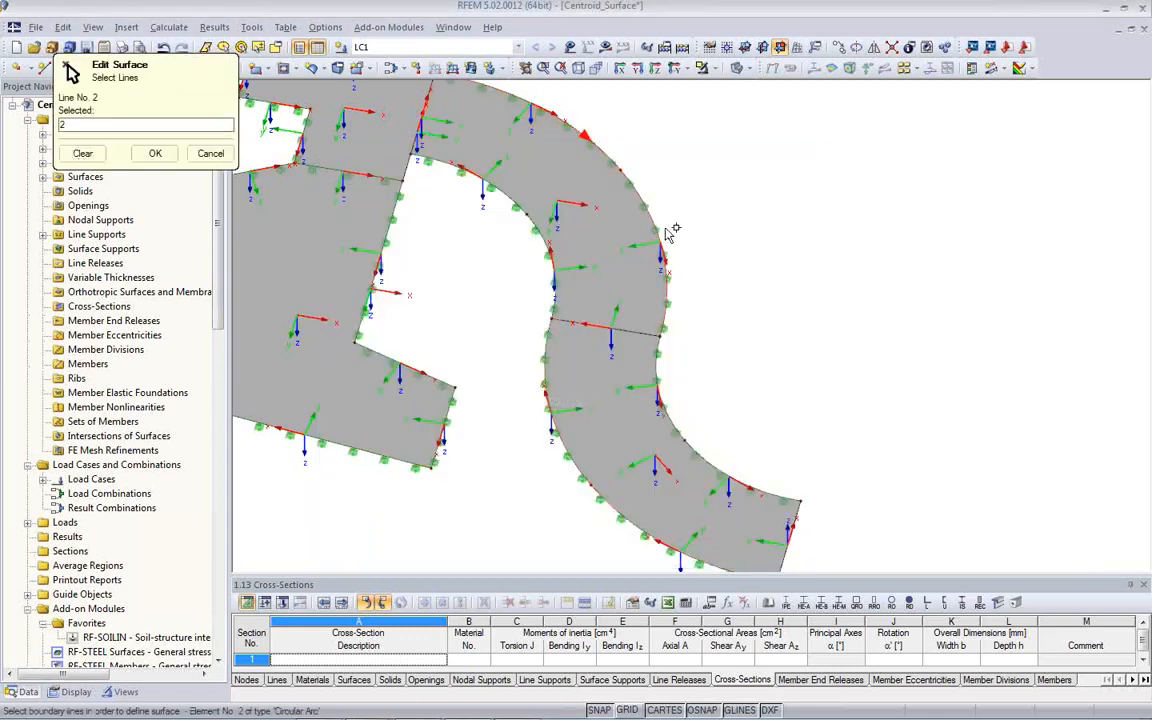
{"action": "left_click", "coordinate": [155, 153]}
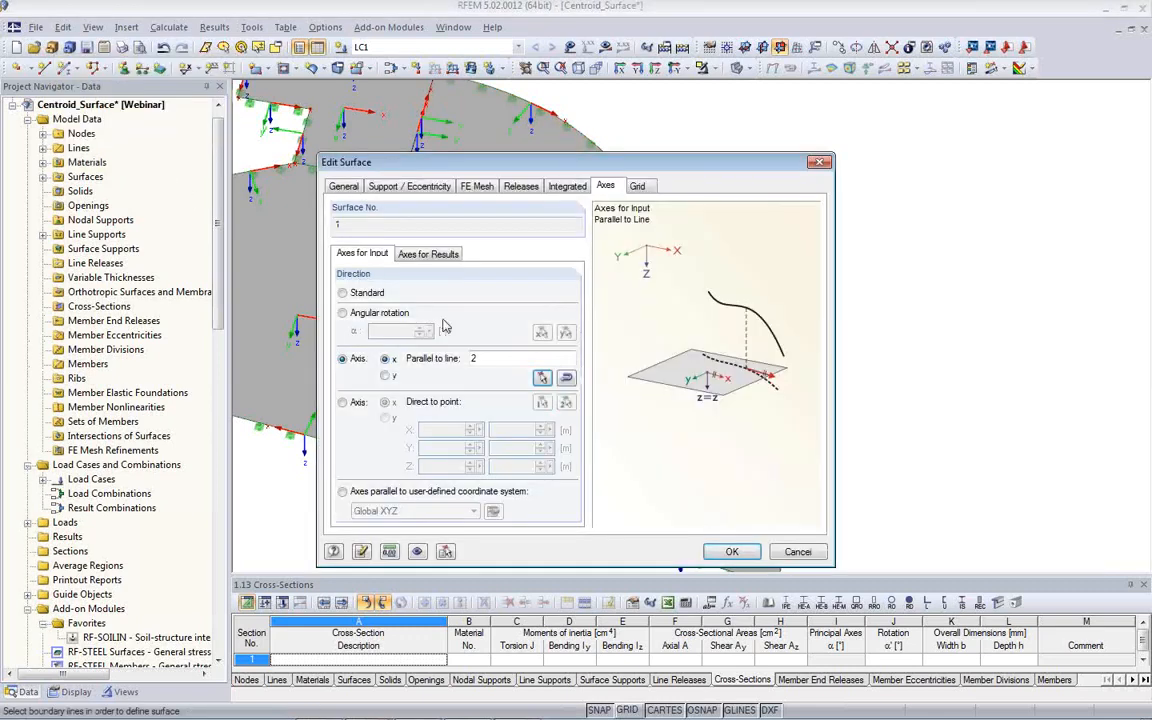
{"action": "left_click", "coordinate": [726, 552]}
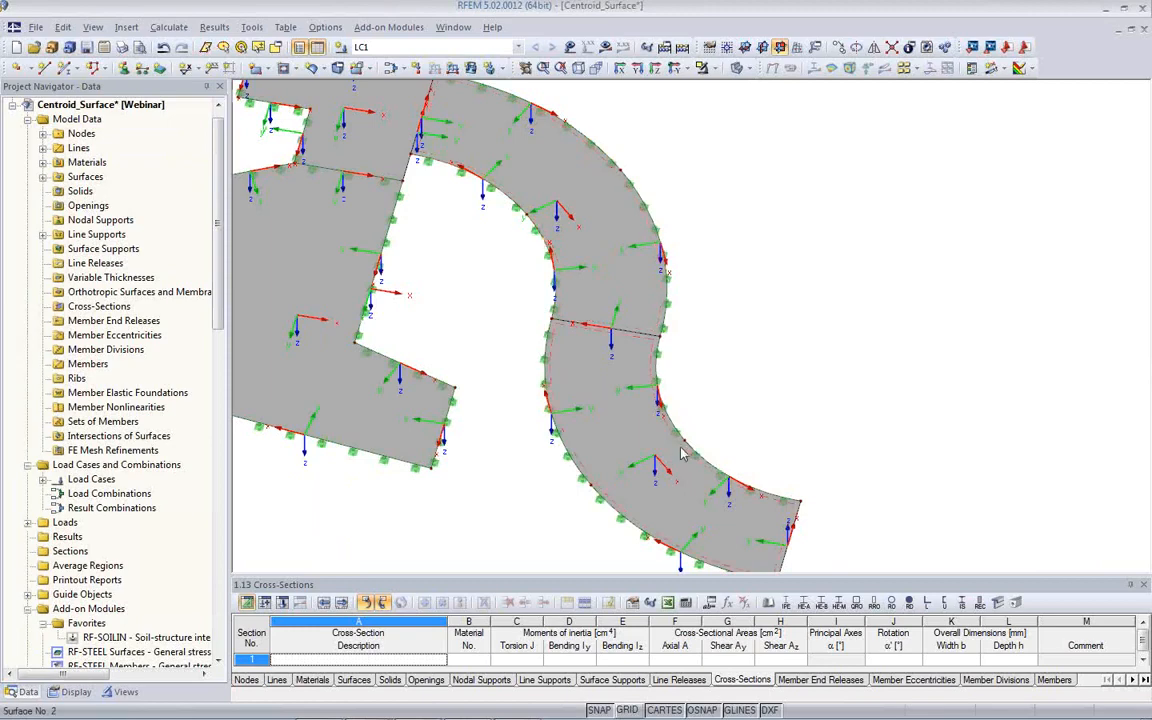
Recalculate LC1 and display the basic internal force my on the surfaces
{"action": "left_click", "coordinate": [605, 47]}
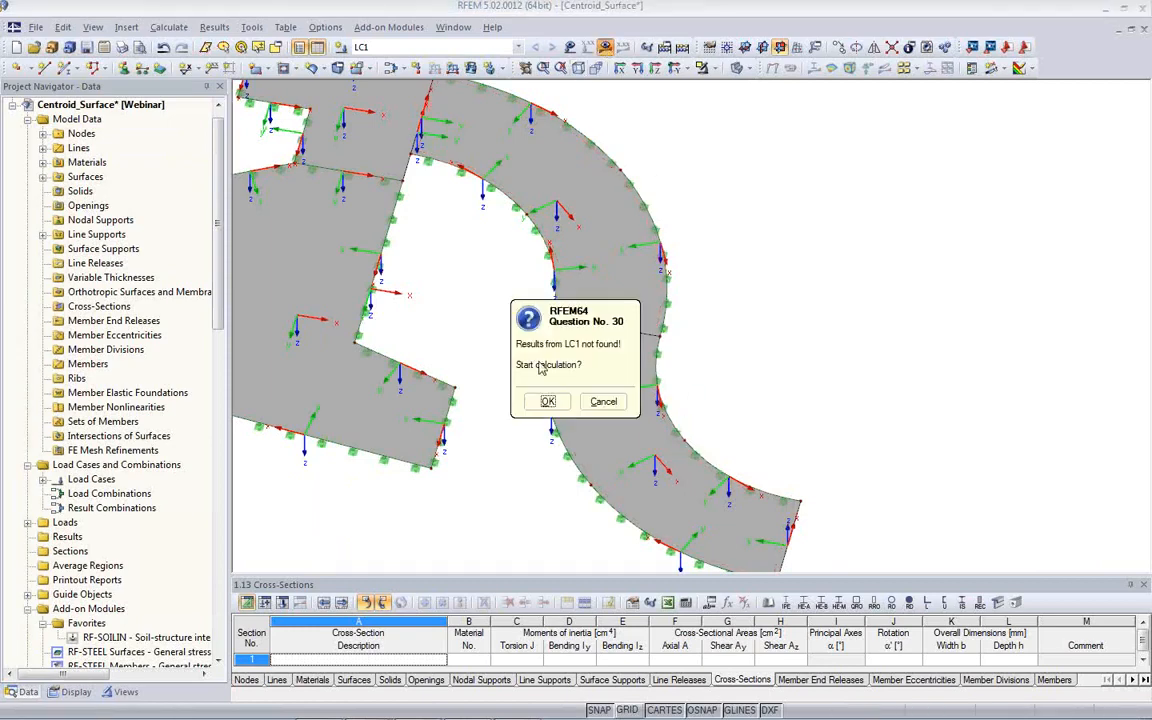
{"action": "left_click", "coordinate": [545, 401]}
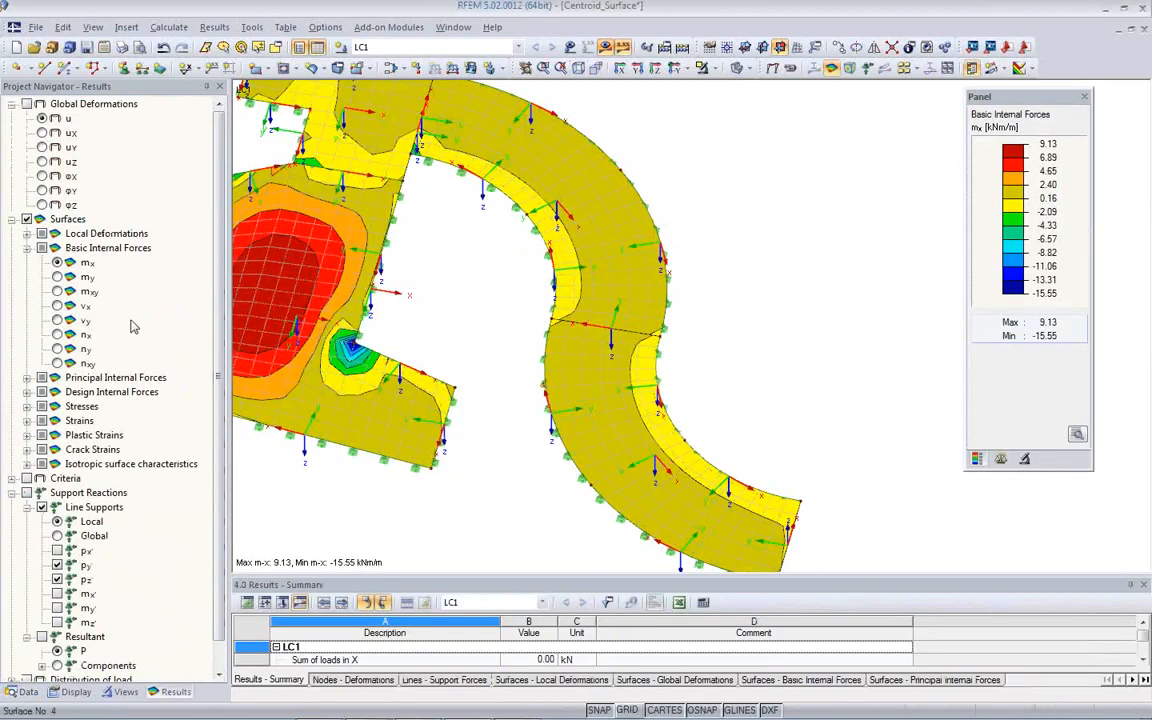
{"action": "left_click", "coordinate": [57, 277]}
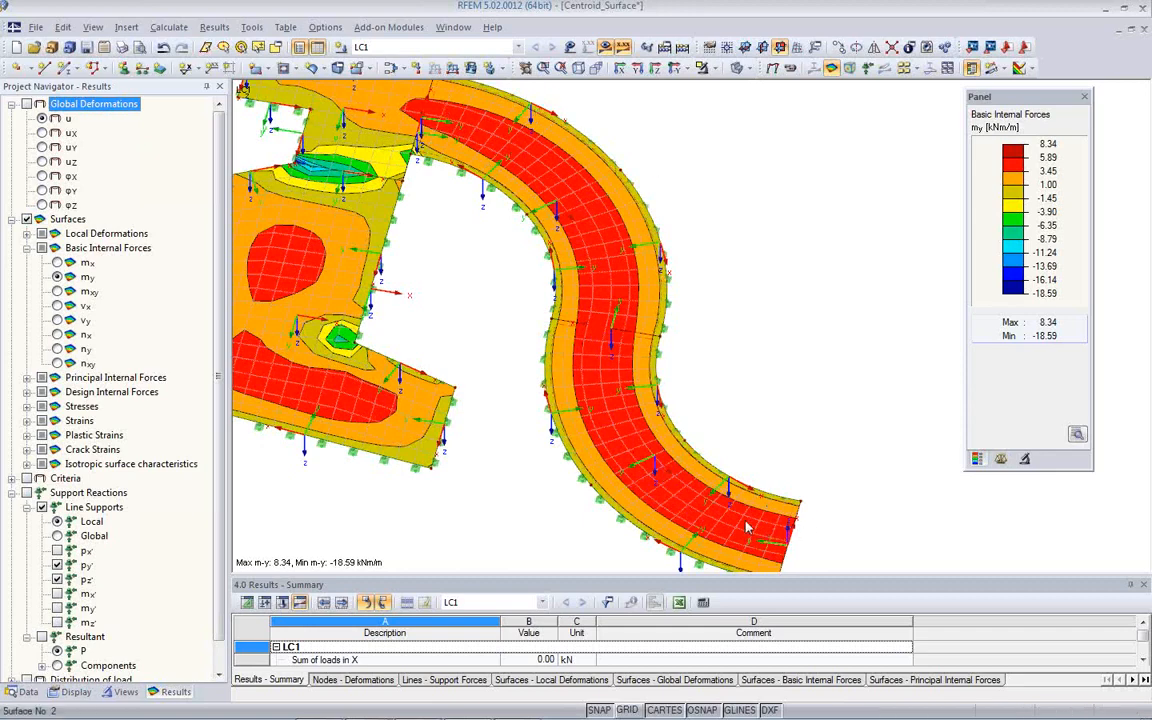
Change the reference system of the line support on the curved surface's edge to local line axes x,y,z, accepting deletion of the results
{"action": "left_click", "coordinate": [802, 453]}
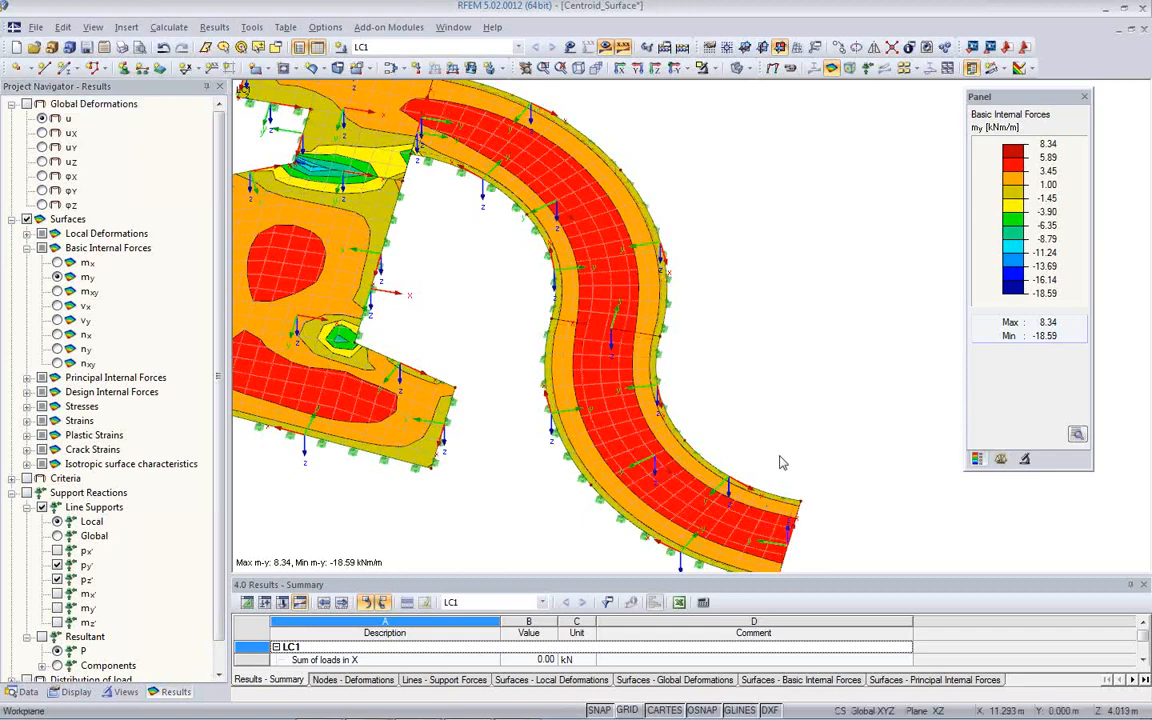
{"action": "middle_click_drag", "start_coordinate": [682, 426], "coordinate": [764, 399]}
{"action": "scroll", "coordinate": [760, 400], "scroll_direction": "down", "scroll_amount": 1}
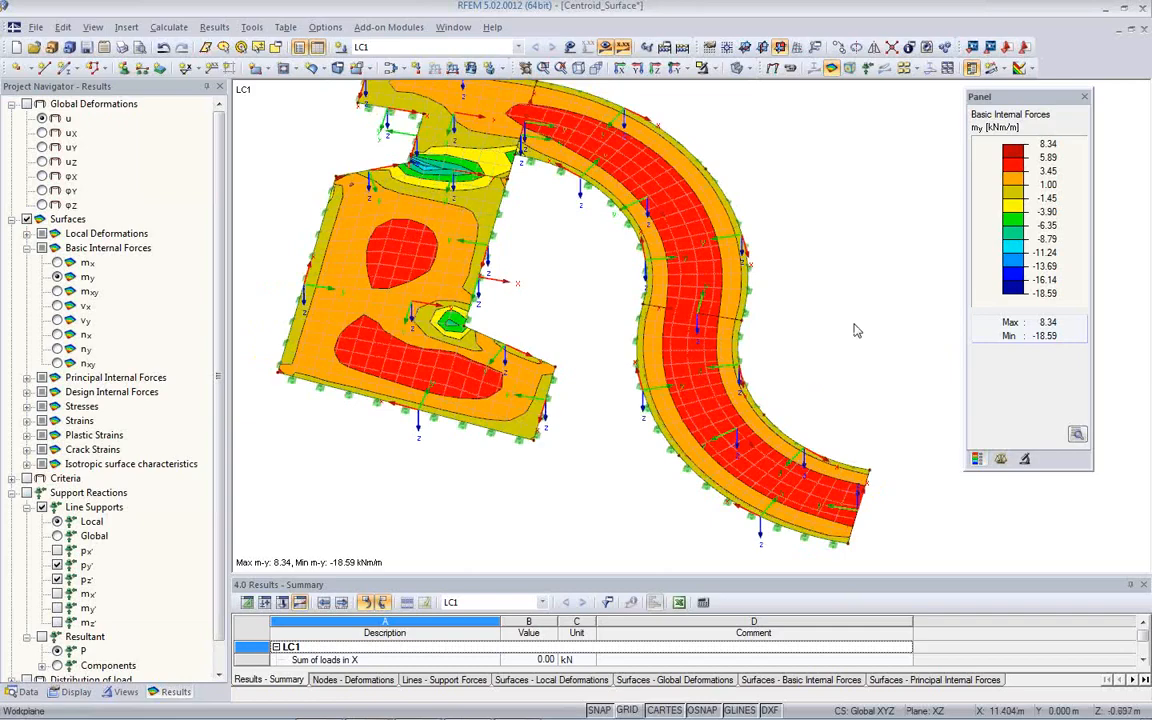
{"action": "middle_click_drag", "start_coordinate": [830, 396], "coordinate": [748, 436], "text": "ctrl"}
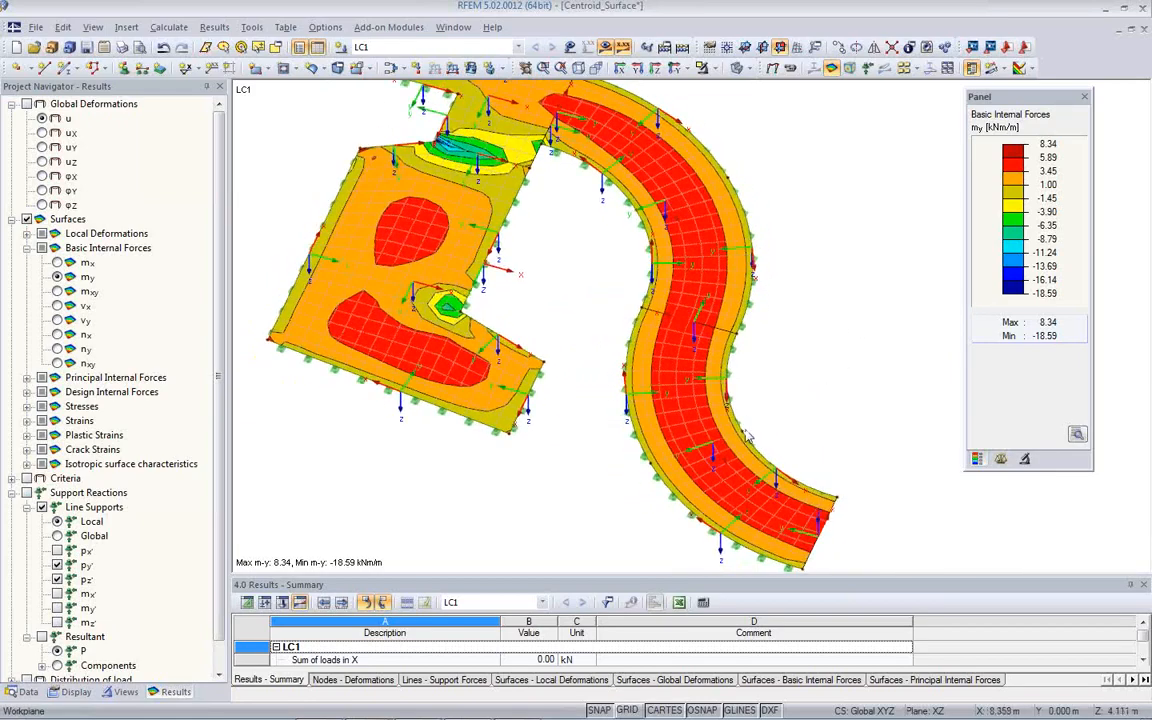
{"action": "scroll", "coordinate": [748, 436], "scroll_direction": "up", "scroll_amount": 3}
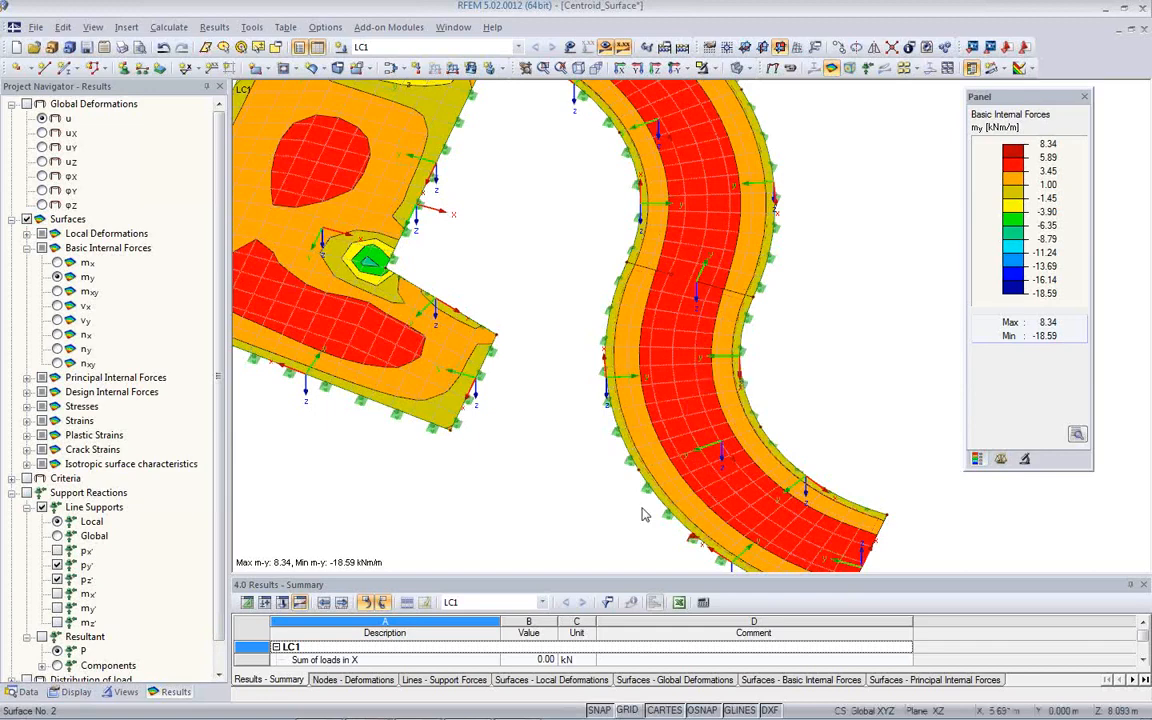
{"action": "scroll", "coordinate": [648, 478], "scroll_direction": "up", "scroll_amount": 5}
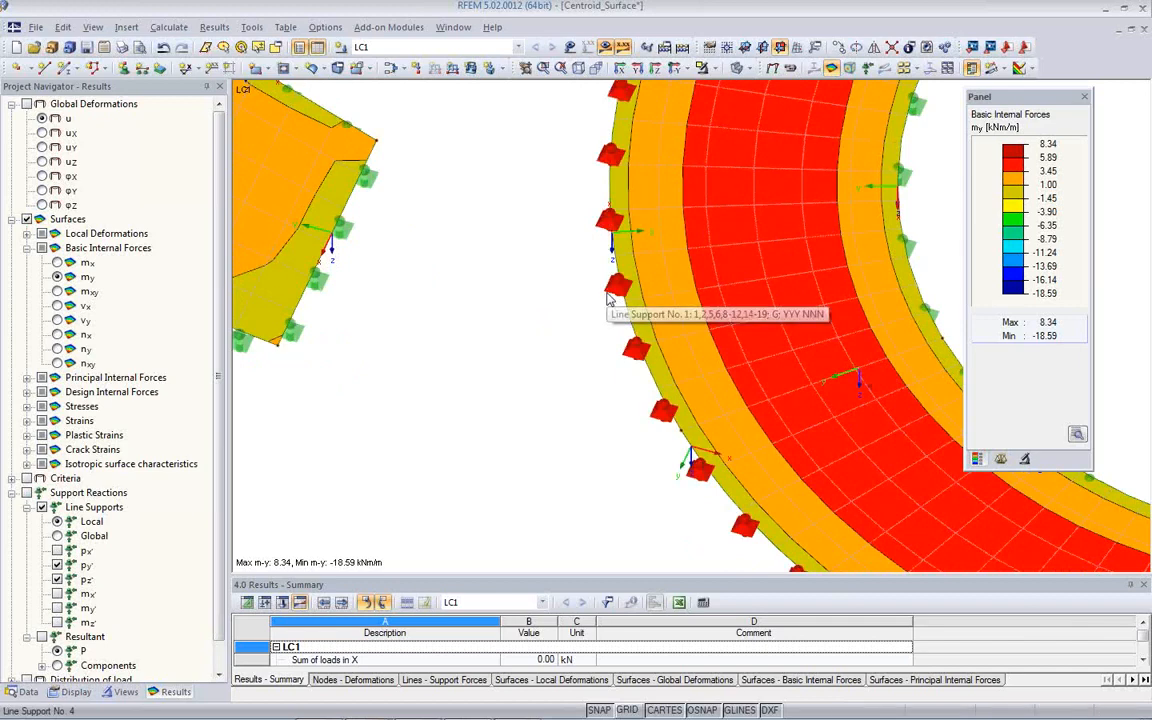
{"action": "double_click", "coordinate": [607, 298]}
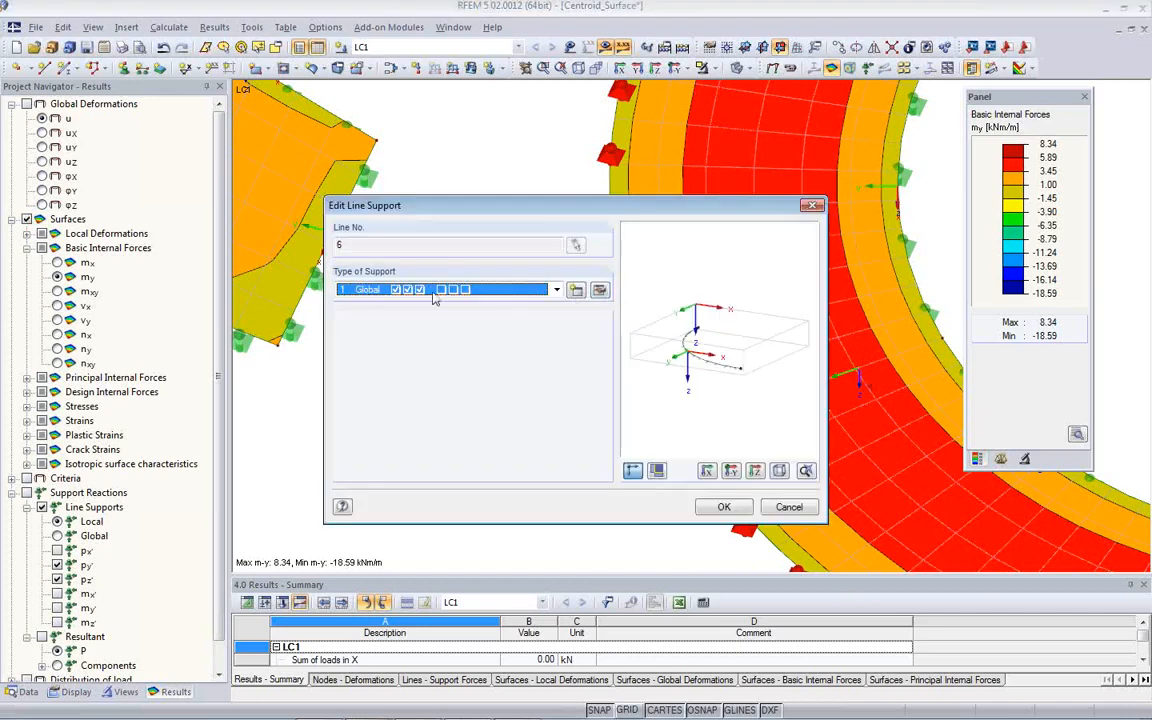
{"action": "left_click", "coordinate": [599, 291]}
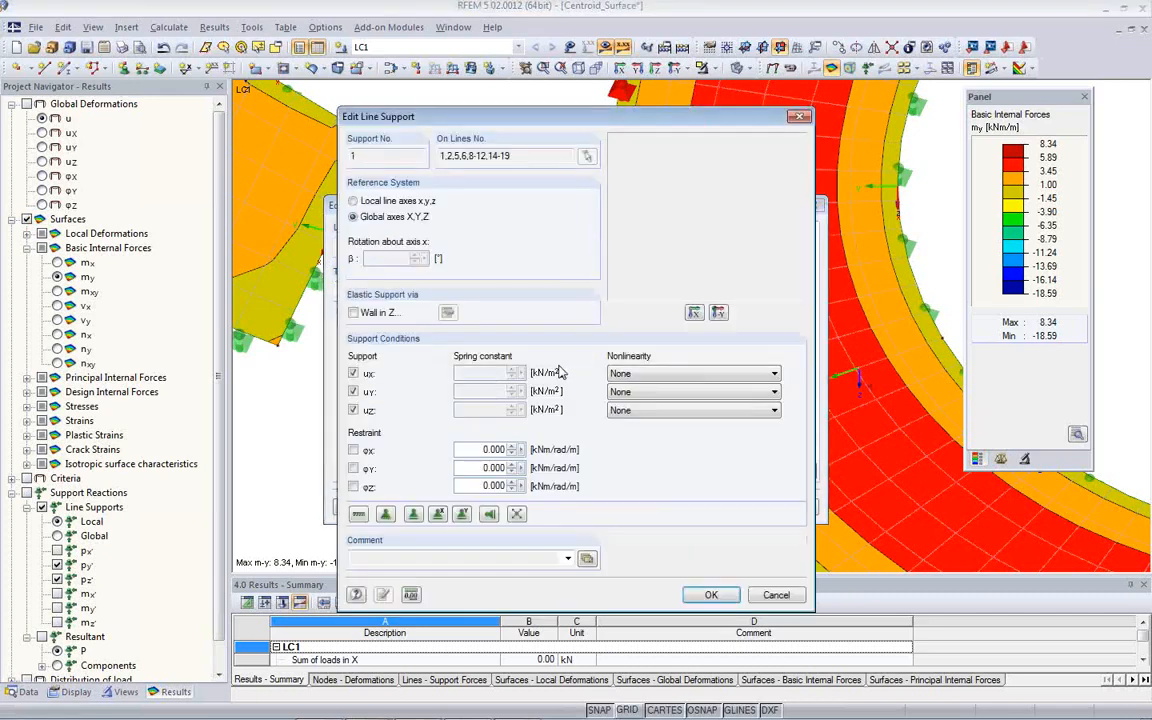
{"action": "left_click", "coordinate": [358, 202]}
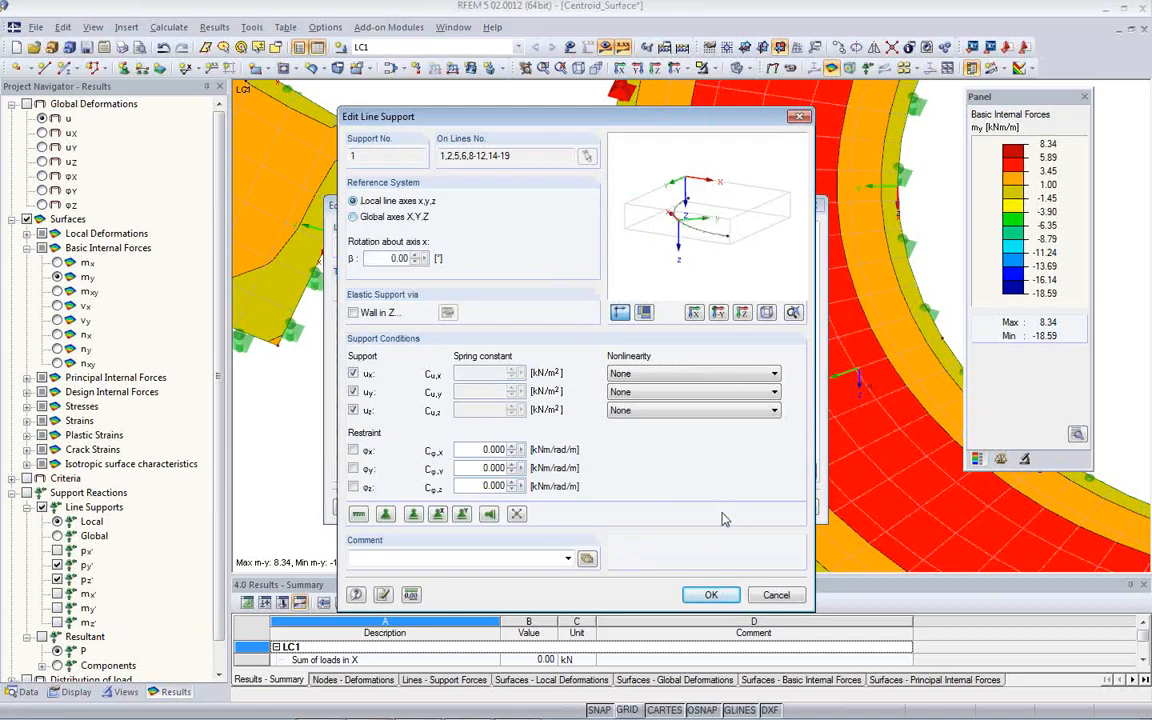
{"action": "left_click", "coordinate": [720, 595]}
{"action": "left_click", "coordinate": [614, 408]}
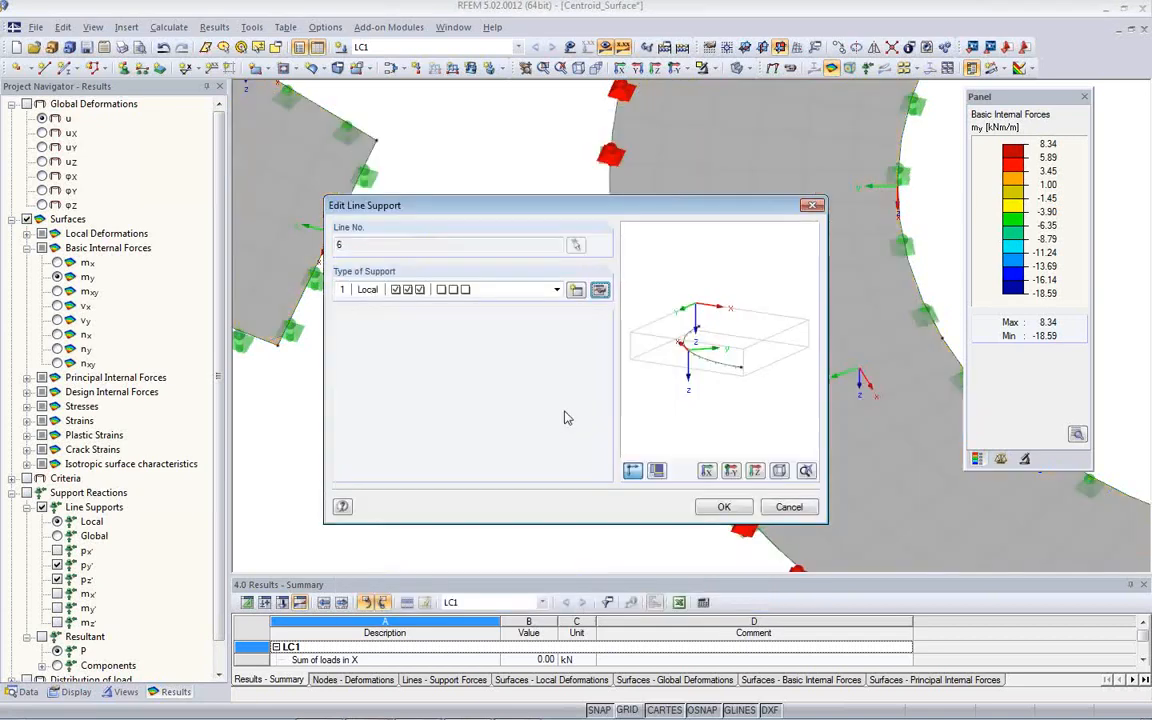
{"action": "left_click", "coordinate": [724, 507]}
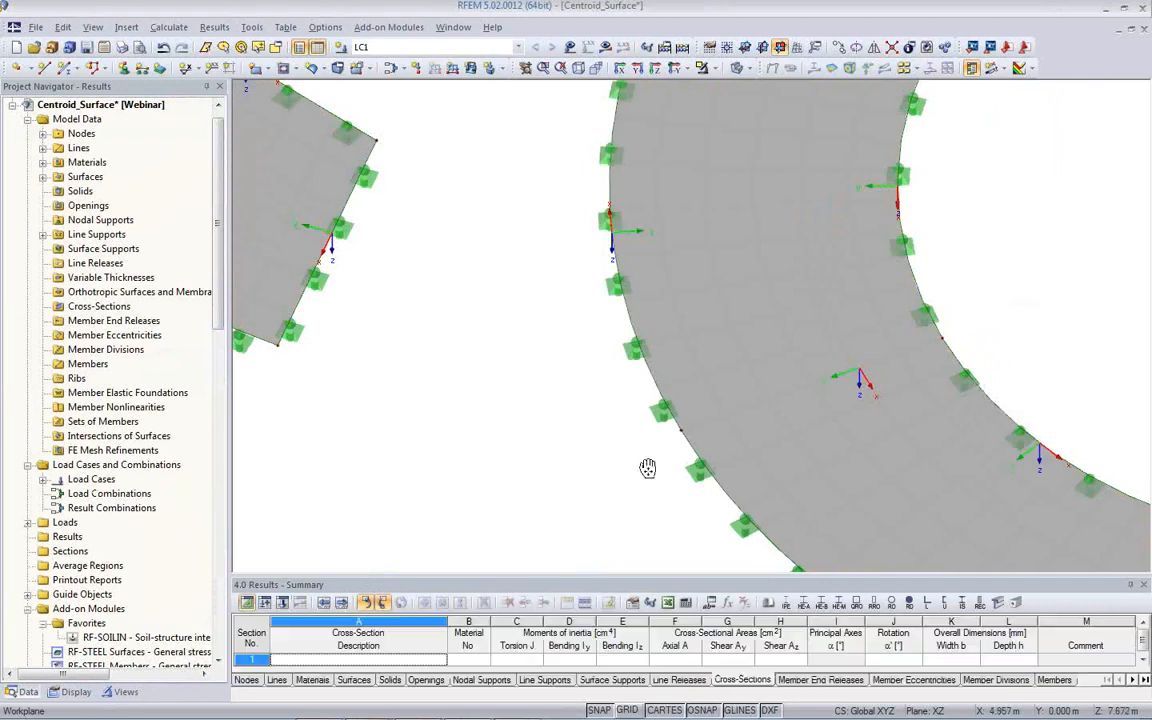
Recalculate LC1 with the locally oriented line supports and inspect the my distribution along the curved surfaces
{"action": "scroll", "coordinate": [650, 468], "scroll_direction": "up", "scroll_amount": 3}
{"action": "scroll", "coordinate": [495, 430], "scroll_direction": "down", "scroll_amount": 2}
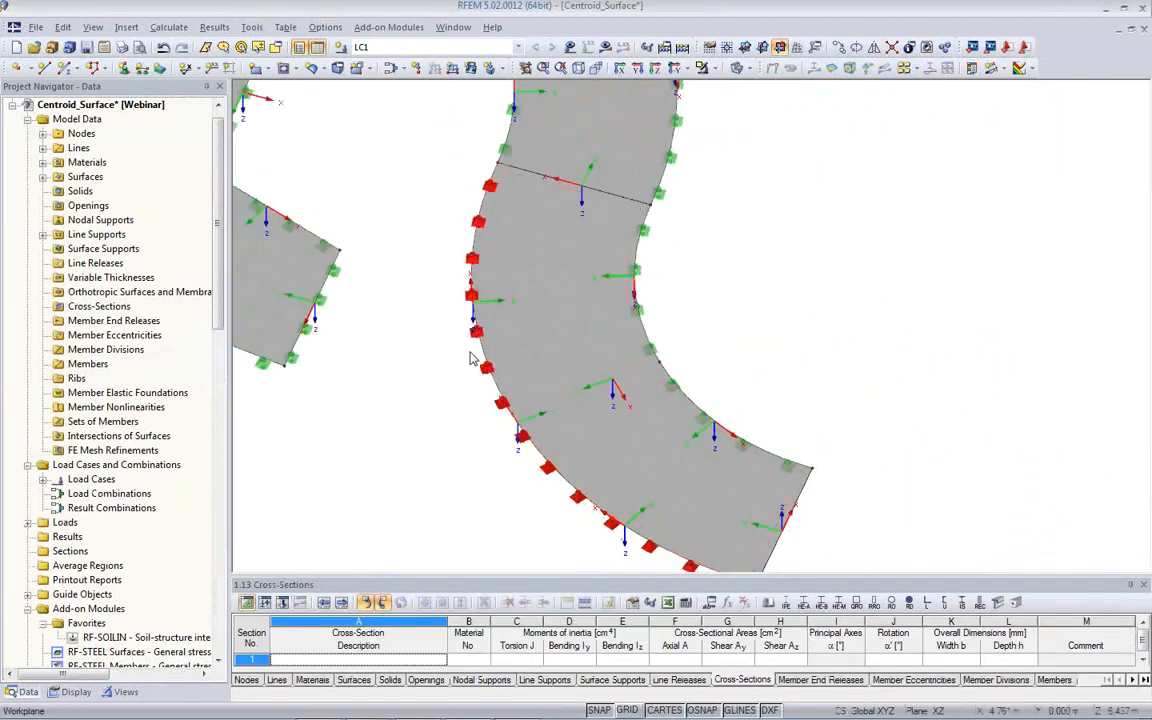
{"action": "scroll", "coordinate": [457, 371], "scroll_direction": "down", "scroll_amount": 5}
{"action": "middle_click_drag", "start_coordinate": [453, 389], "coordinate": [474, 472]}
{"action": "scroll", "coordinate": [474, 472], "scroll_direction": "down", "scroll_amount": 2}
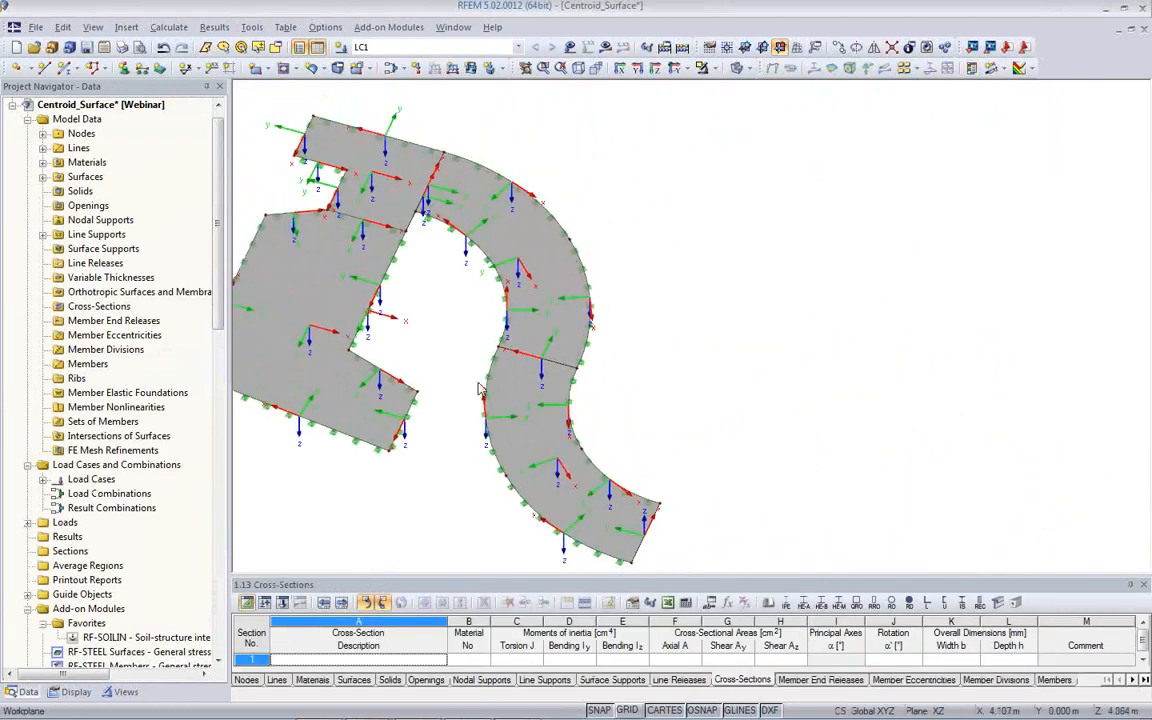
{"action": "left_click", "coordinate": [605, 47]}
{"action": "left_click", "coordinate": [545, 401]}
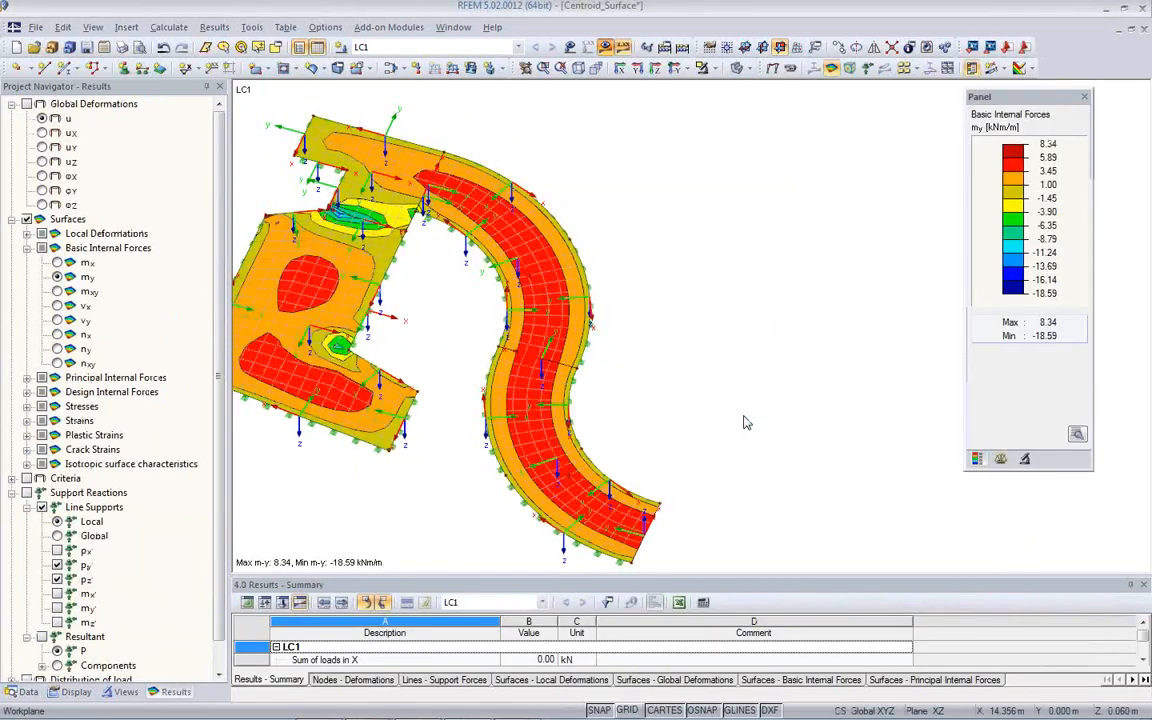
{"action": "middle_click_drag", "start_coordinate": [690, 408], "coordinate": [804, 395]}
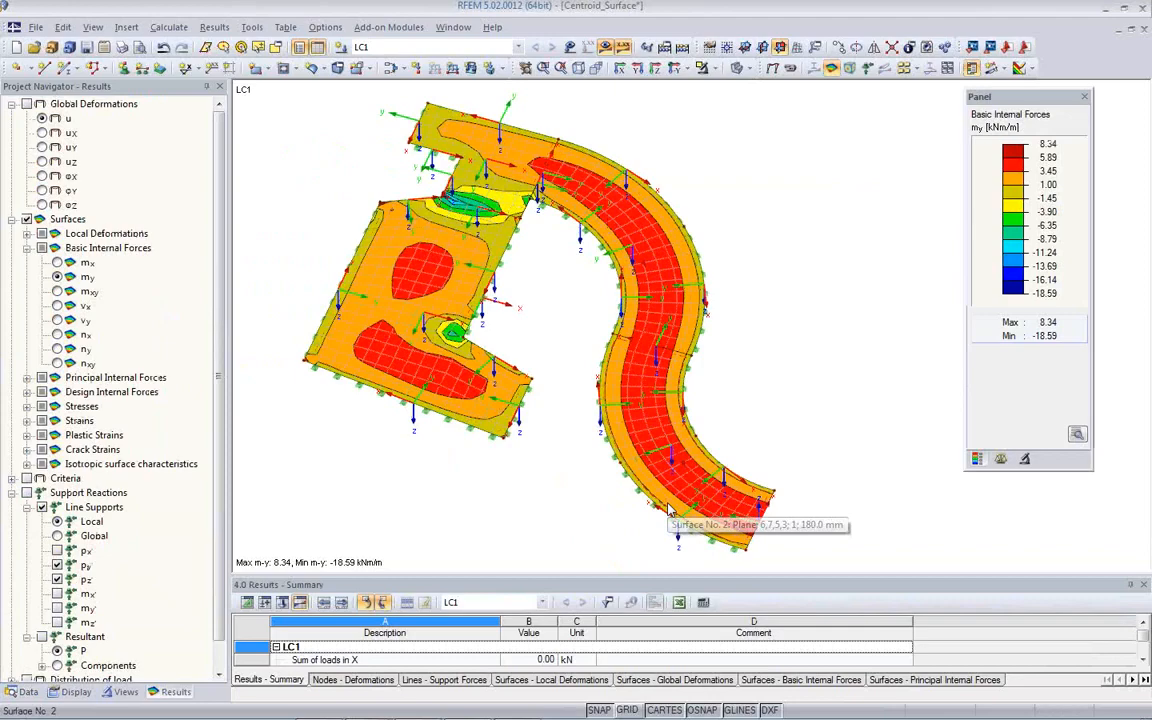
{"action": "middle_click_drag", "start_coordinate": [869, 478], "coordinate": [645, 462], "text": "ctrl"}
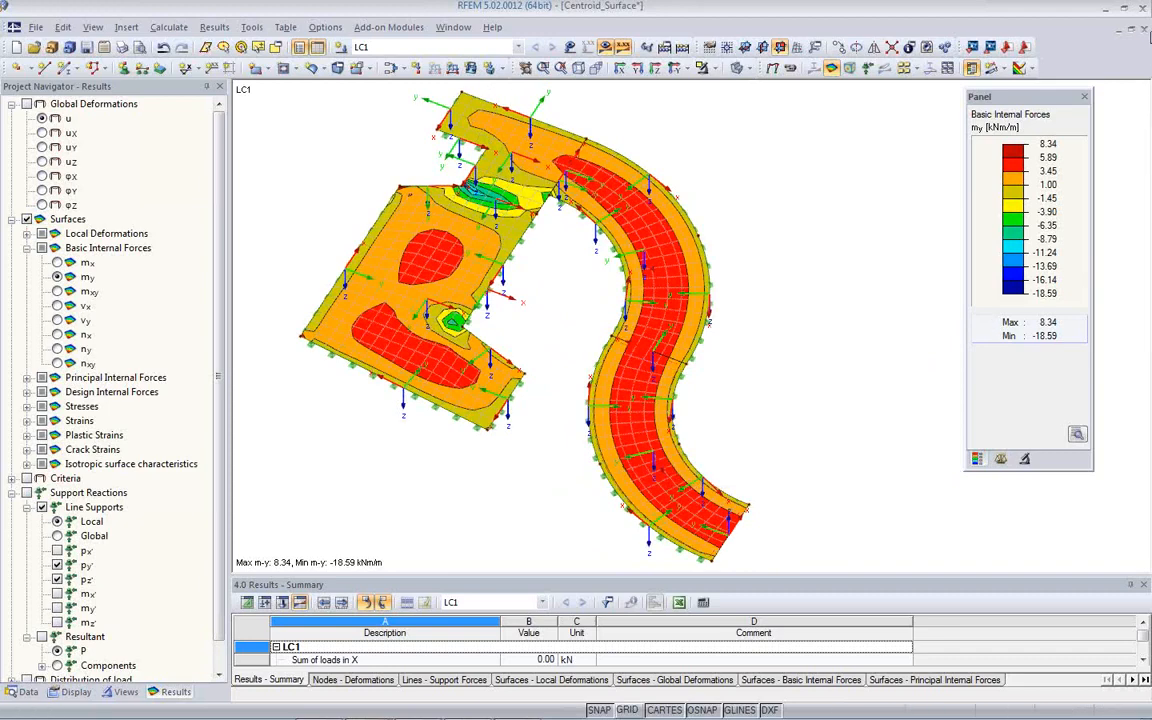
Close the Centroid_Surface model without saving and open the Friction model from the Webinar project
{"action": "left_click", "coordinate": [1145, 29]}
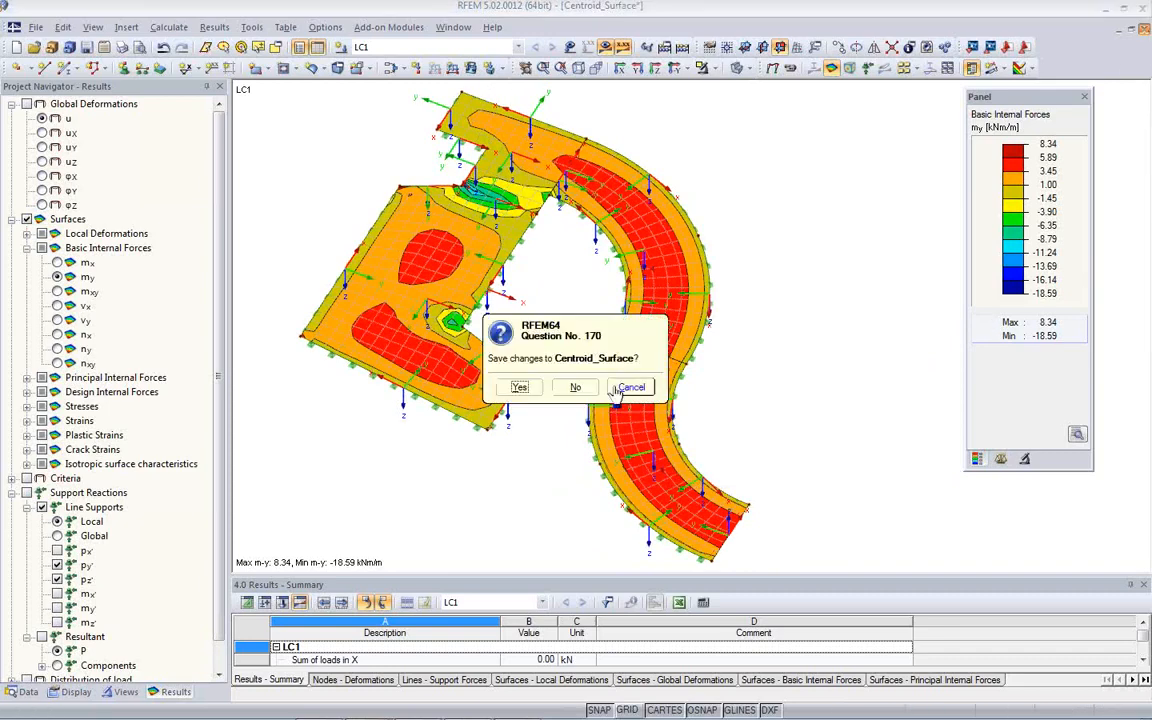
{"action": "left_click", "coordinate": [566, 388]}
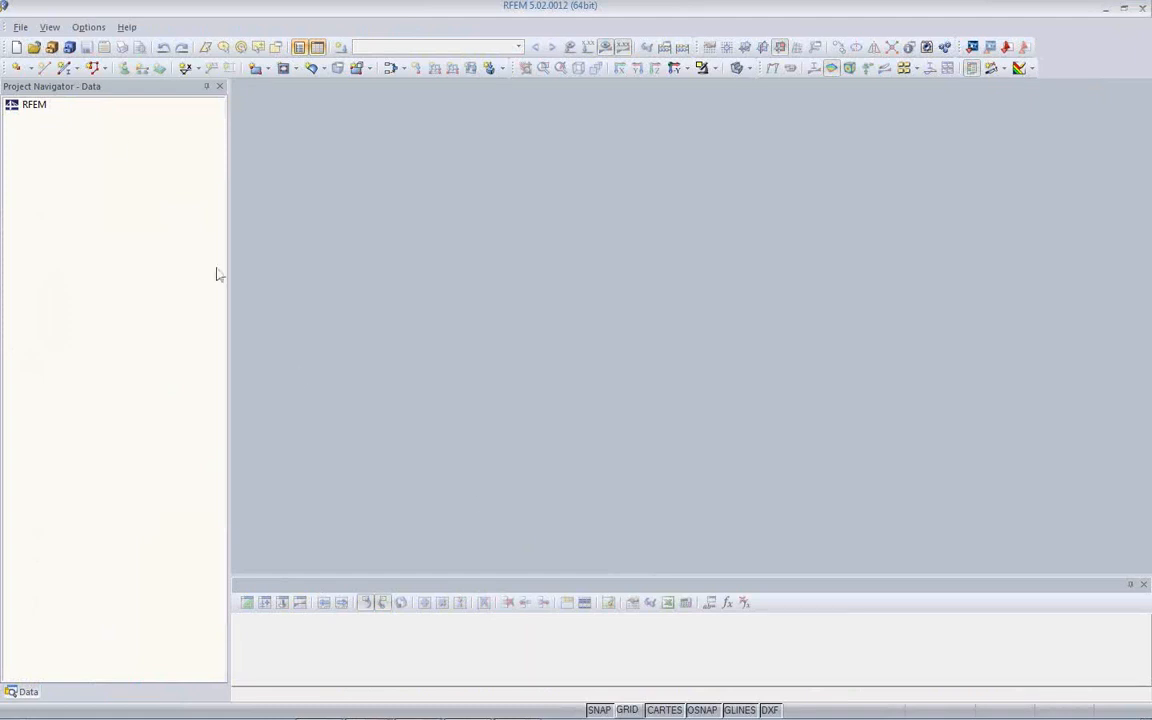
{"action": "left_click", "coordinate": [51, 47]}
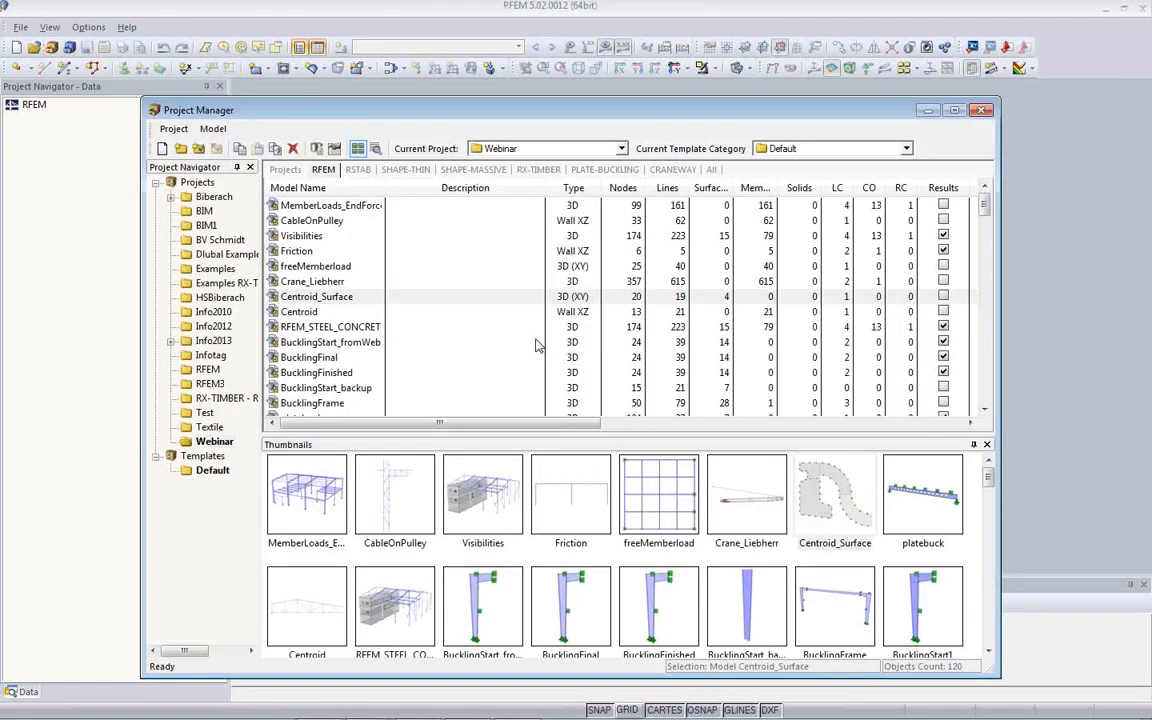
{"action": "left_click", "coordinate": [578, 503]}
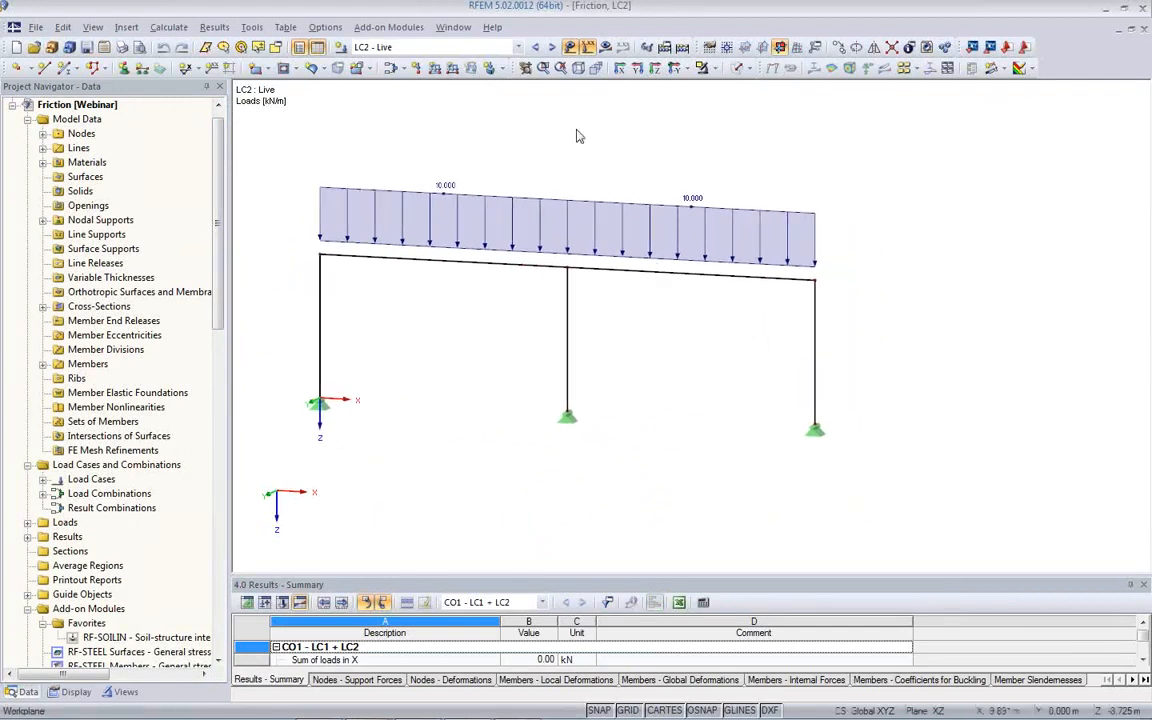
Review the frame's loads for LC1 - Gravity, LC2 - Live and the combination CO1 - LC1 + LC2
{"action": "left_click", "coordinate": [490, 47]}
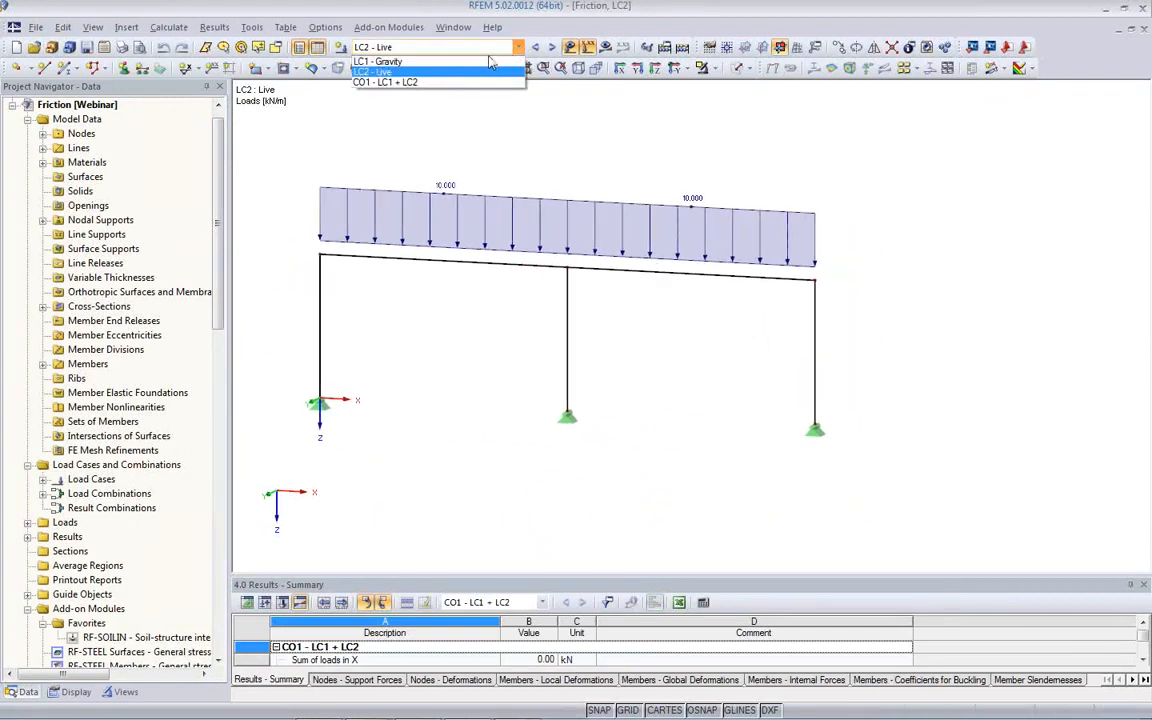
{"action": "left_click", "coordinate": [442, 61]}
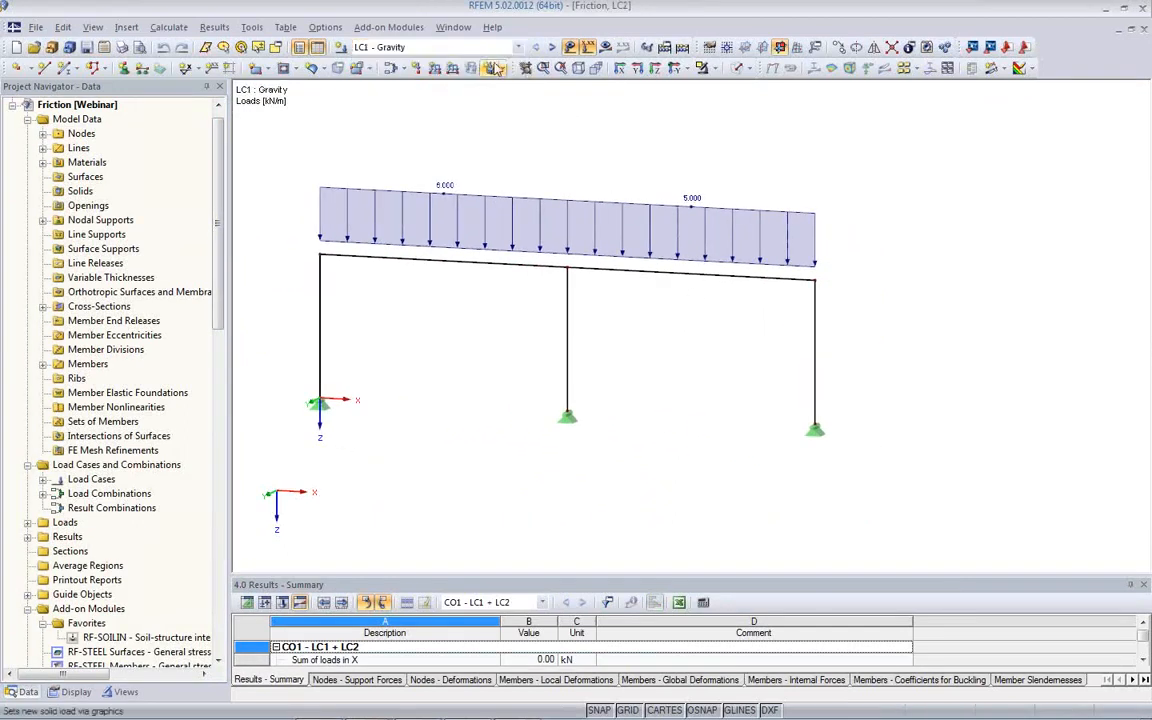
{"action": "left_click", "coordinate": [553, 48]}
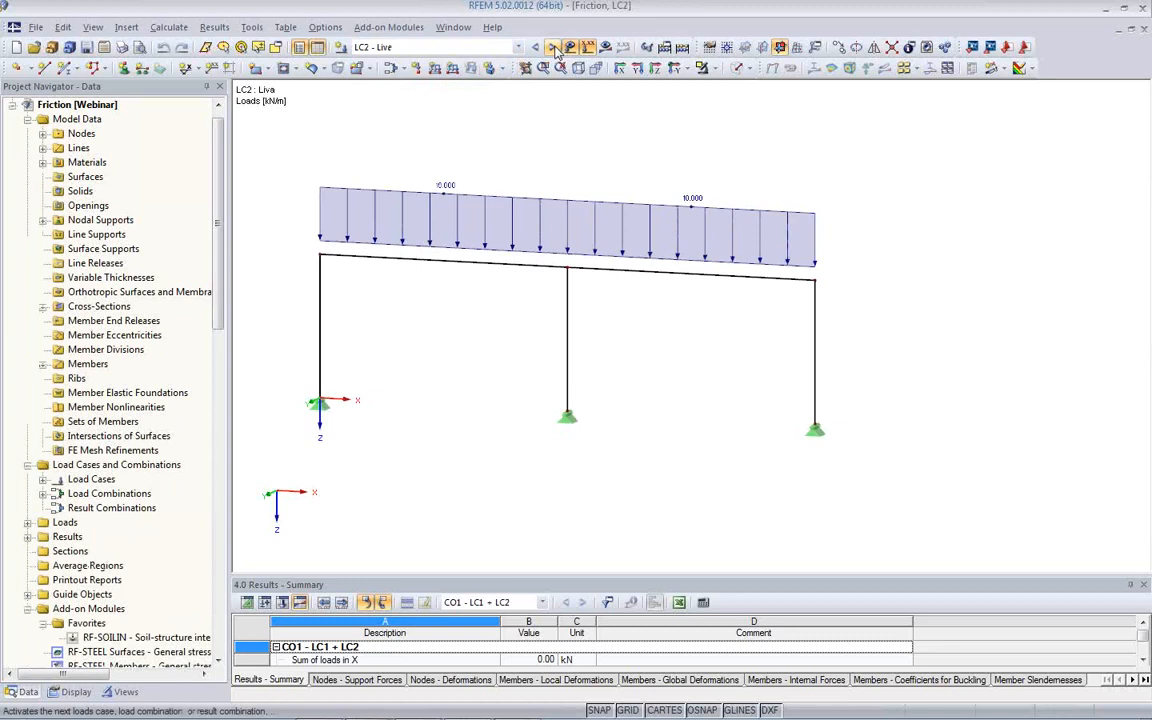
{"action": "left_click", "coordinate": [553, 48]}
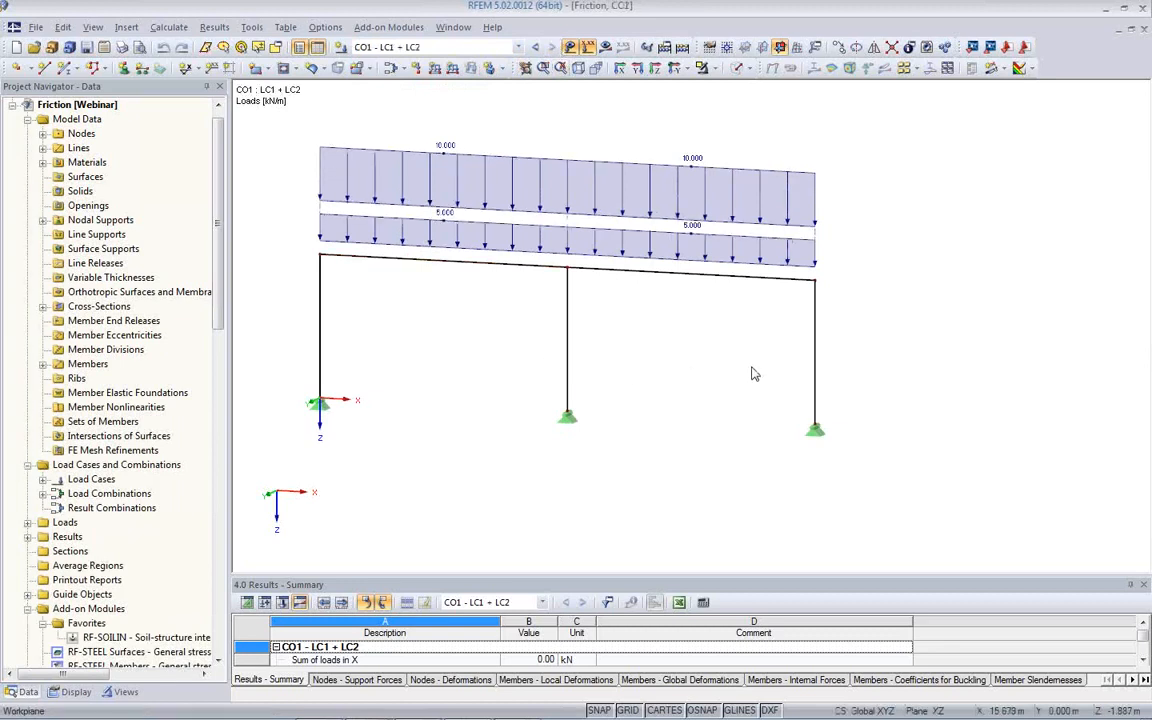
{"action": "middle_click_drag", "start_coordinate": [752, 367], "coordinate": [671, 384], "text": "ctrl"}
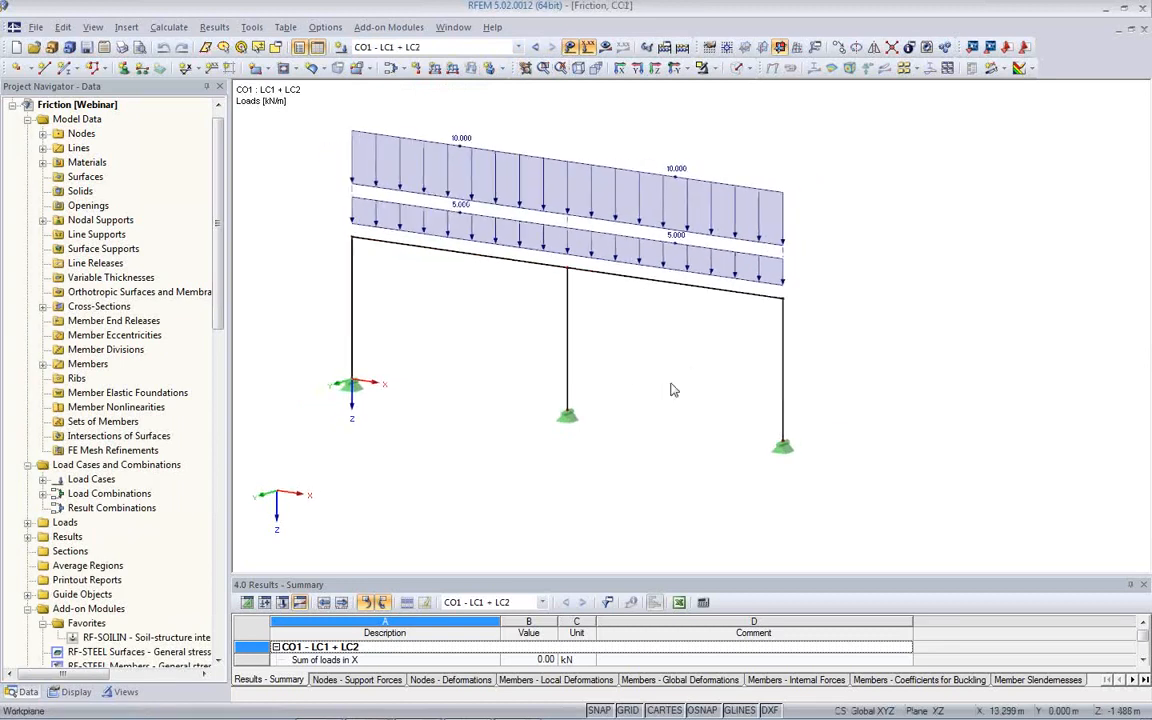
Display the CO1 results and examine the frame's global deformations and the support reactions at the column bases
{"action": "left_click", "coordinate": [605, 49]}
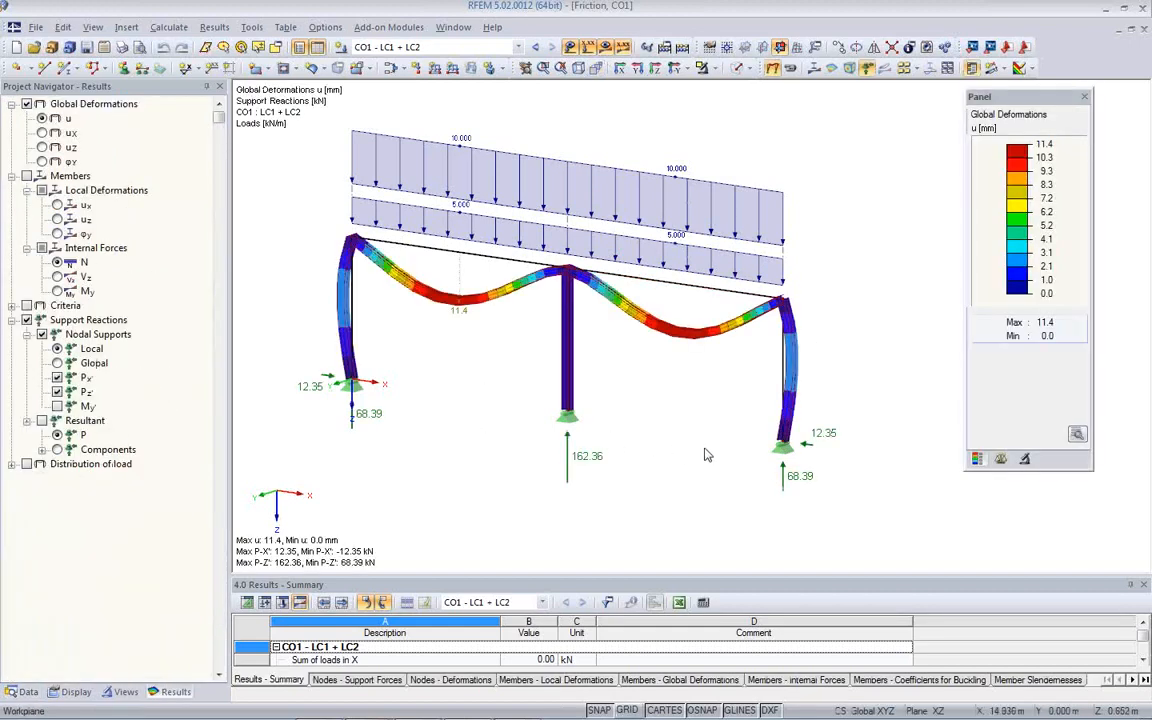
{"action": "middle_click_drag", "start_coordinate": [748, 460], "coordinate": [706, 450]}
{"action": "middle_click_drag", "start_coordinate": [500, 430], "coordinate": [638, 468], "text": "ctrl"}
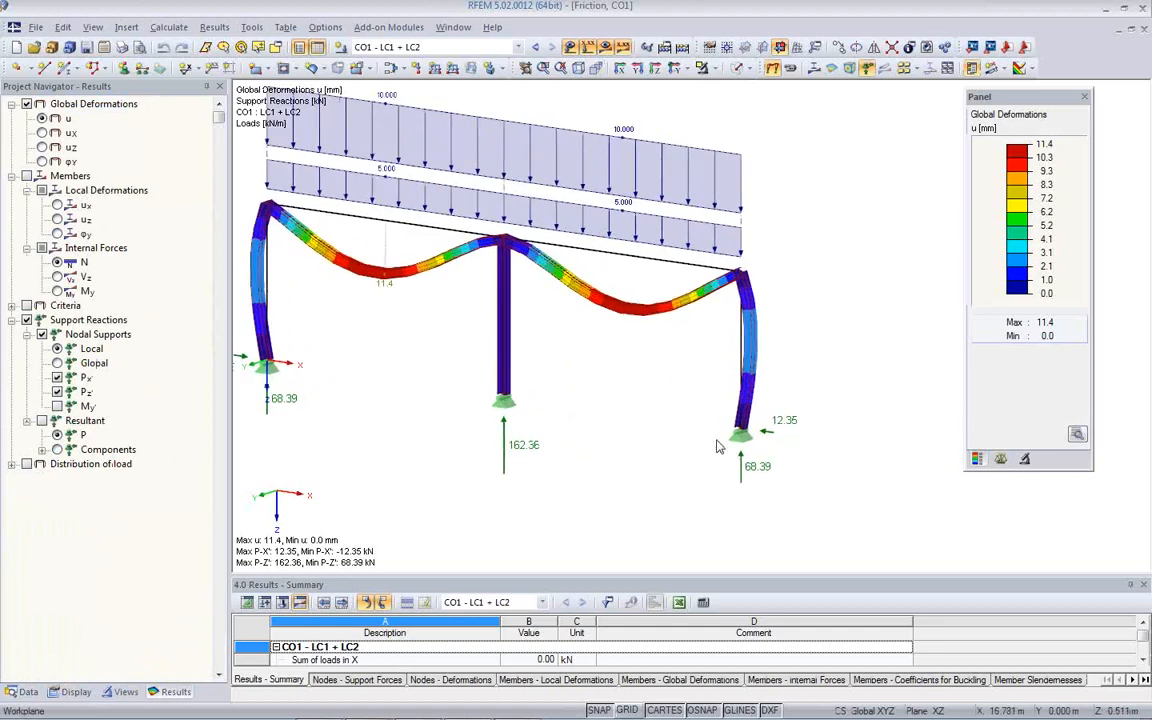
{"action": "scroll", "coordinate": [717, 447], "scroll_direction": "up", "scroll_amount": 3}
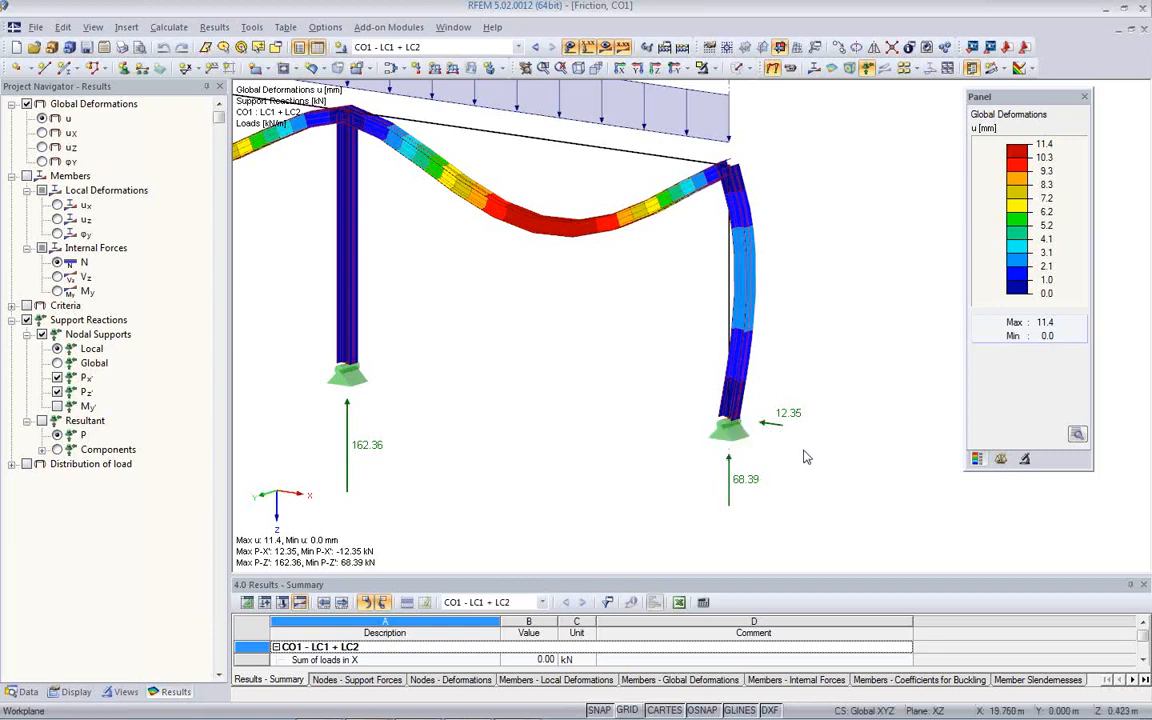
Create a new support type for node 5 with uX' and uZ' supported and the Friction PZ' nonlinearity for uX'
{"action": "double_click", "coordinate": [735, 434]}
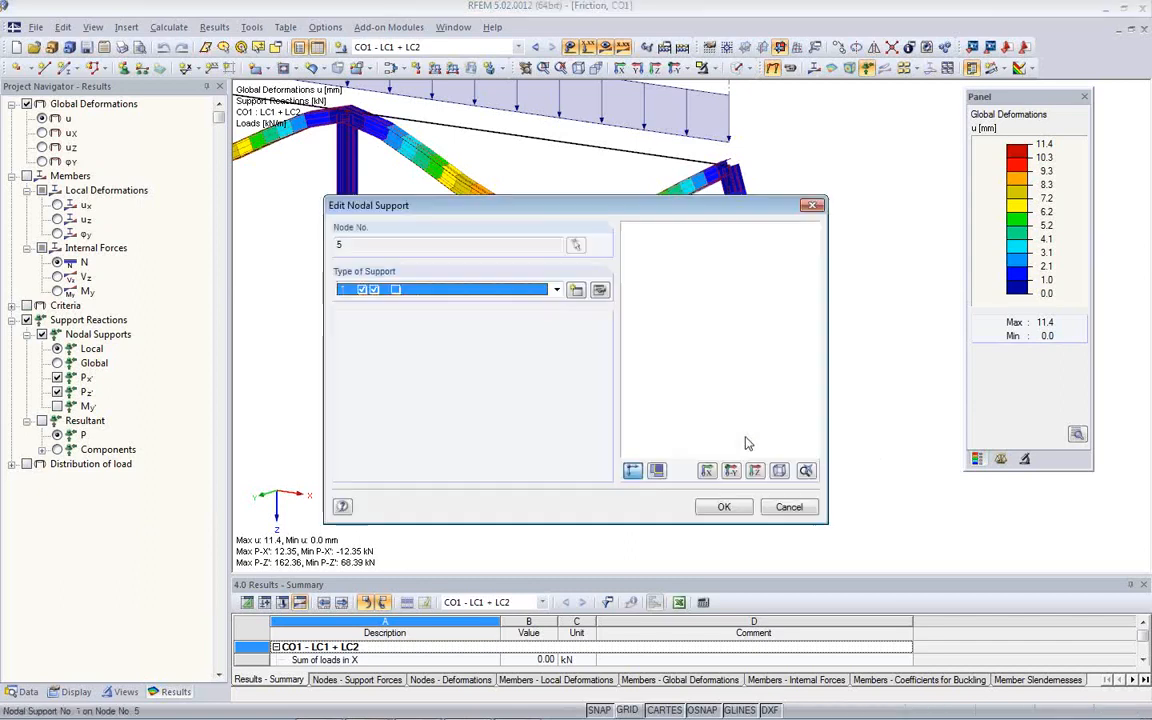
{"action": "left_click", "coordinate": [576, 293]}
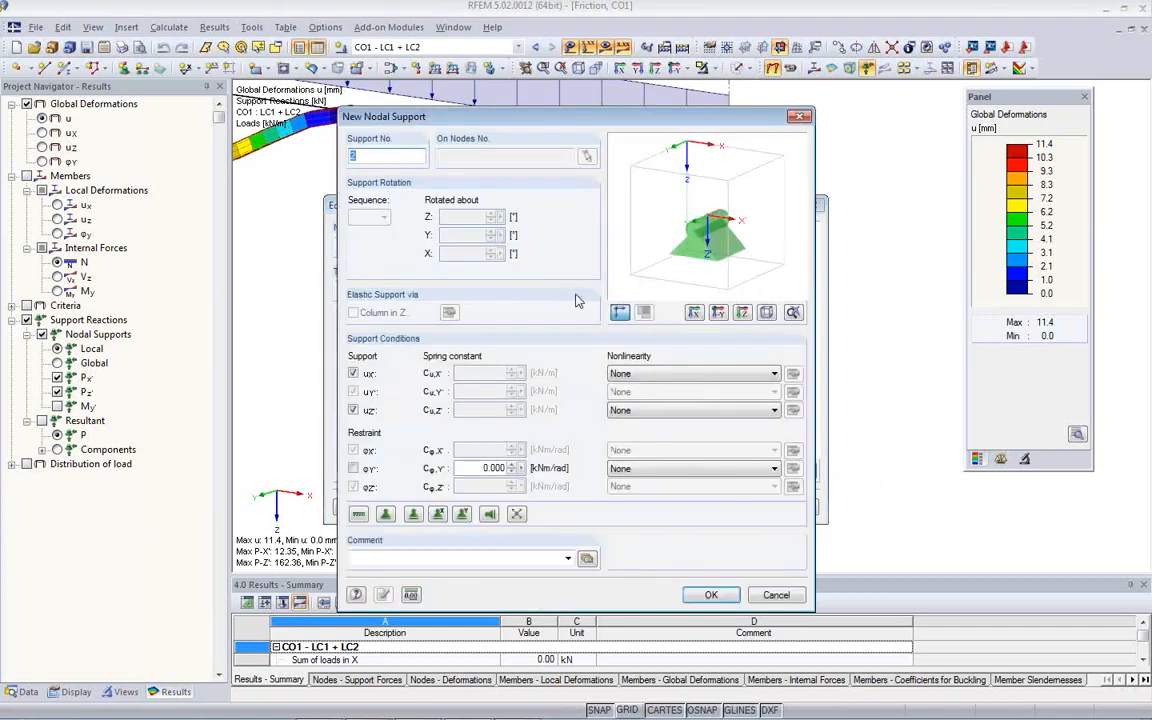
{"action": "left_click", "coordinate": [352, 374]}
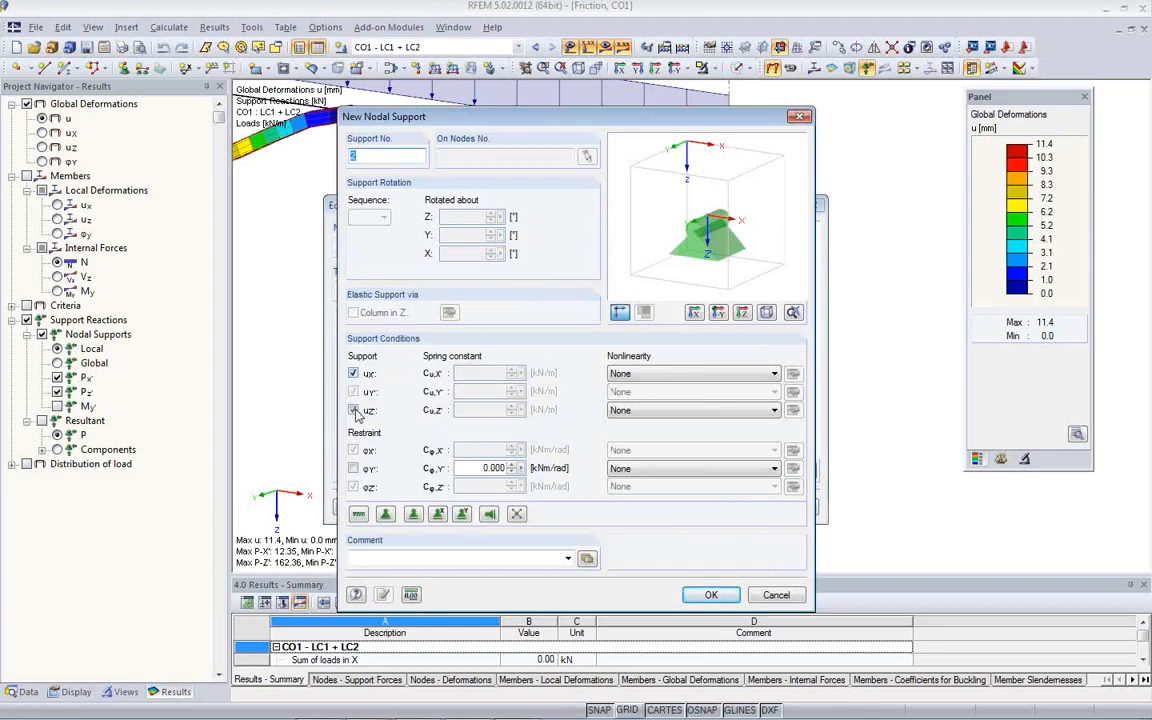
{"action": "left_click", "coordinate": [672, 375]}
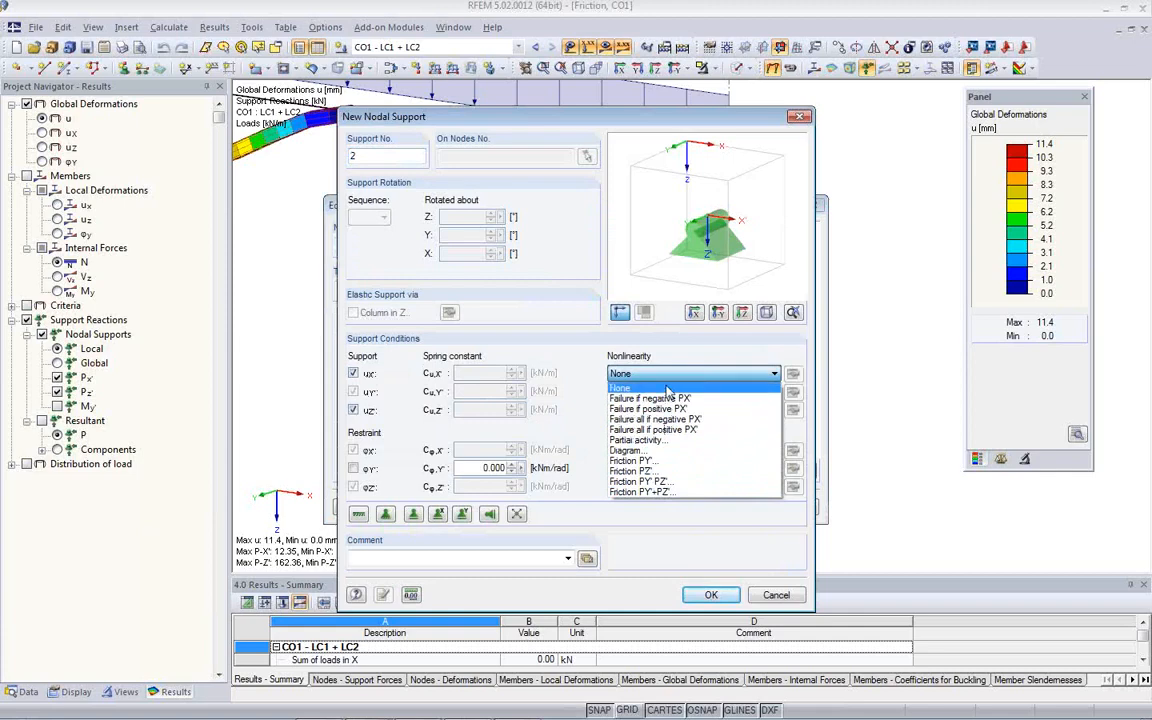
{"action": "left_click", "coordinate": [657, 472]}
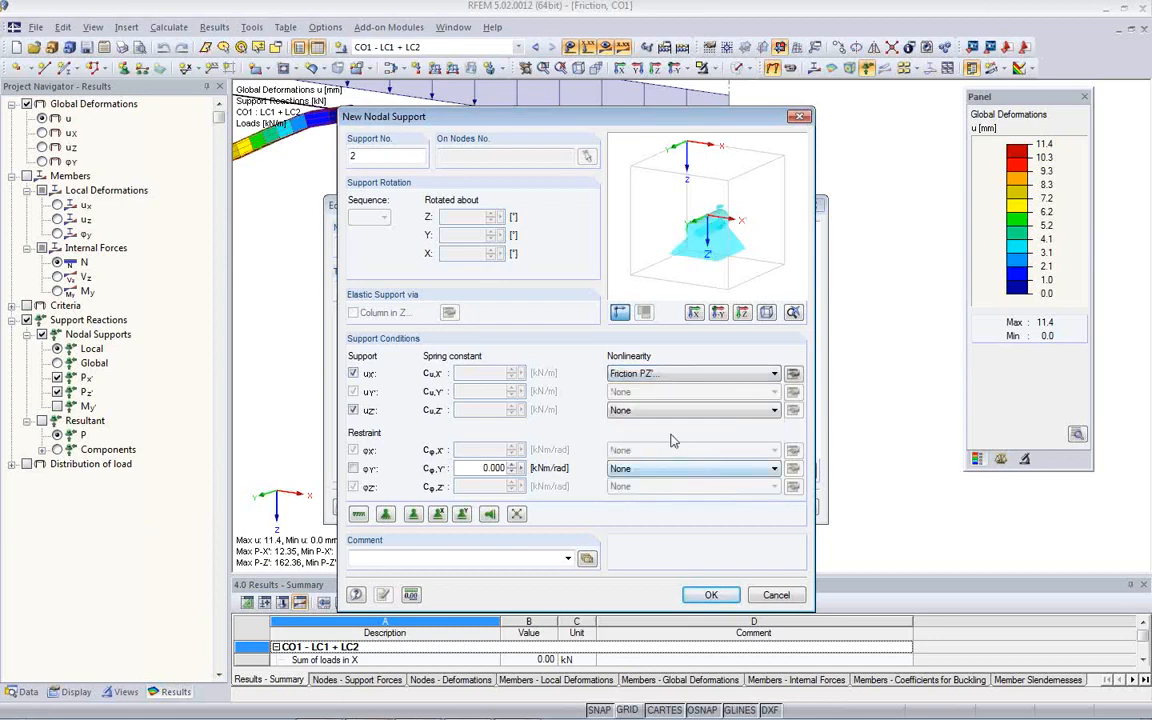
Set the friction coefficient μx to 0.10 for uX' and assign the new friction support to node 5
{"action": "left_click", "coordinate": [793, 376]}
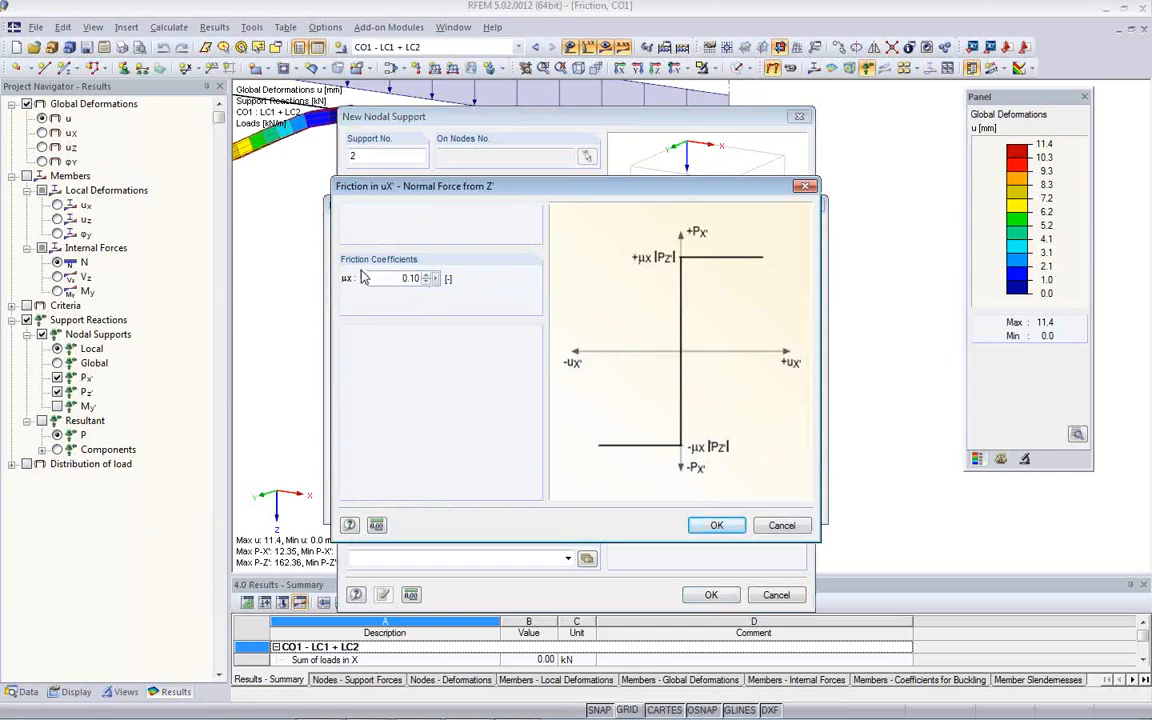
{"action": "left_click_drag", "start_coordinate": [388, 277], "coordinate": [437, 285]}
{"action": "left_click", "coordinate": [389, 280]}
{"action": "left_click", "coordinate": [716, 526]}
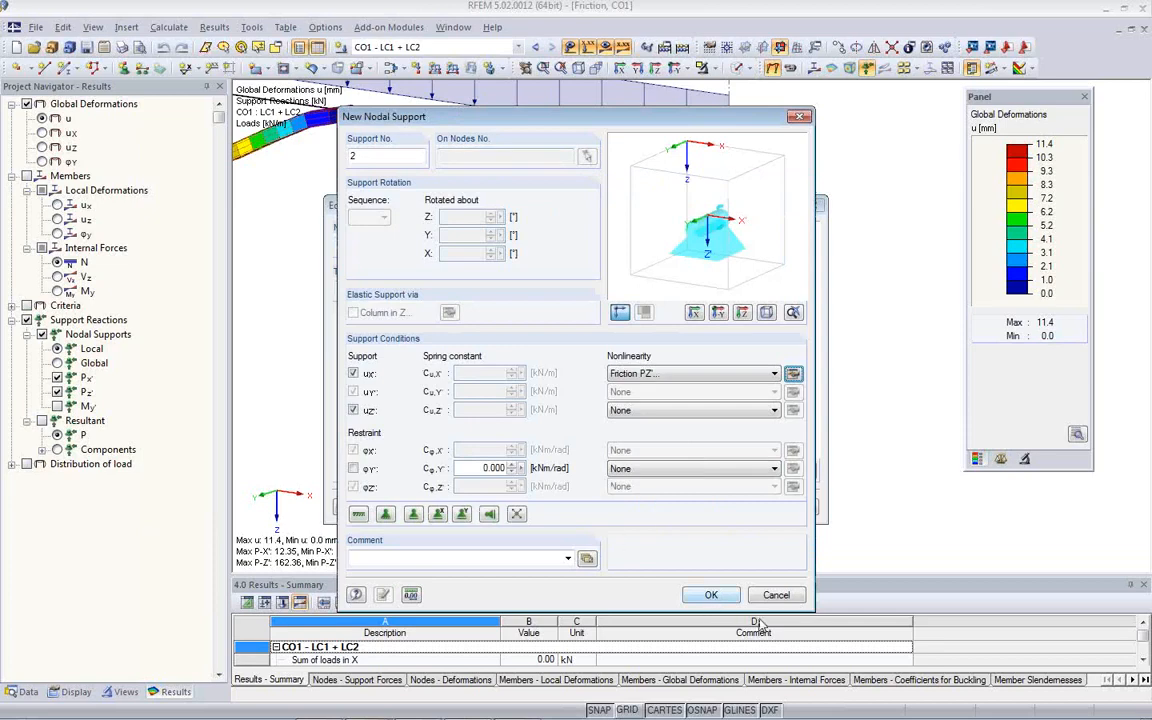
{"action": "left_click", "coordinate": [713, 599]}
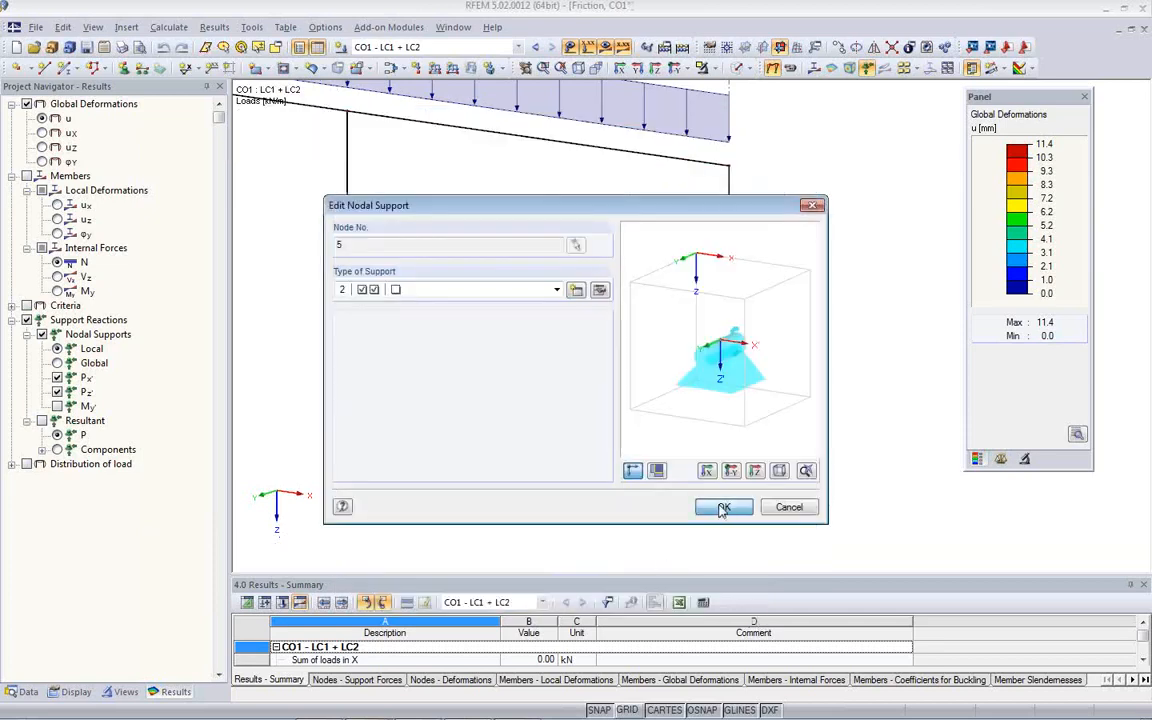
{"action": "left_click", "coordinate": [651, 461]}
Calculate load combination CO1 with the friction support at node 5 and display its results
{"action": "scroll", "coordinate": [738, 410], "scroll_direction": "up", "scroll_amount": 4}
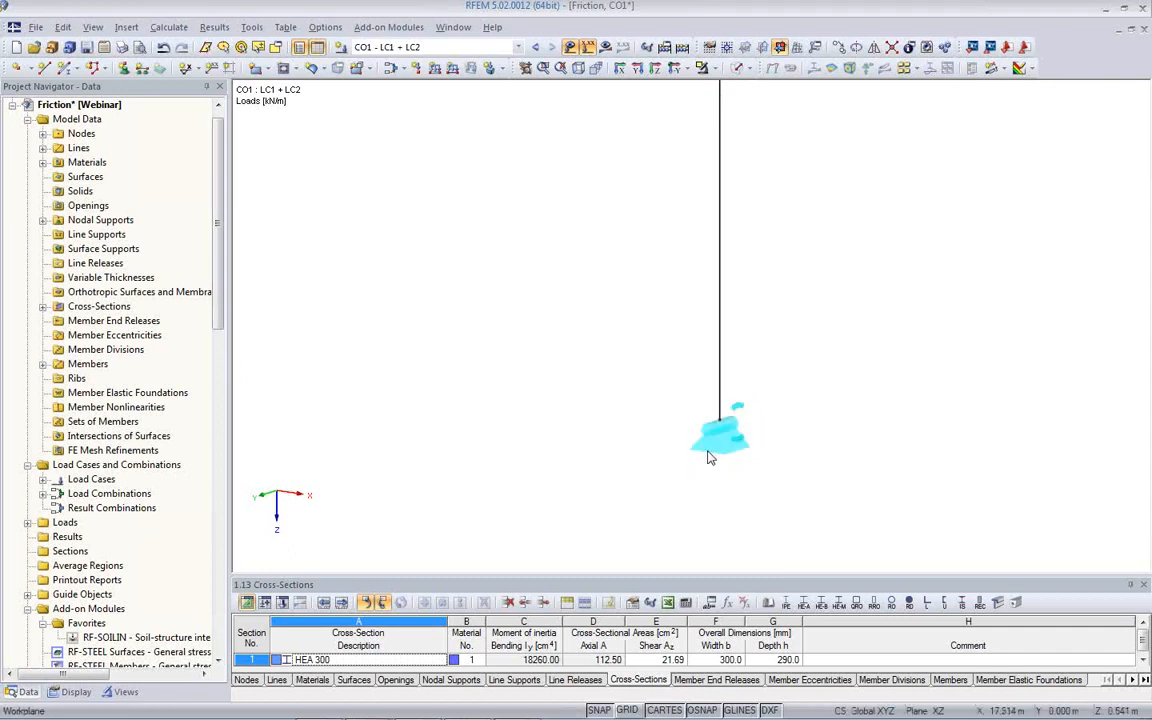
{"action": "scroll", "coordinate": [675, 468], "scroll_direction": "down", "scroll_amount": 3}
{"action": "scroll", "coordinate": [620, 442], "scroll_direction": "down", "scroll_amount": 4}
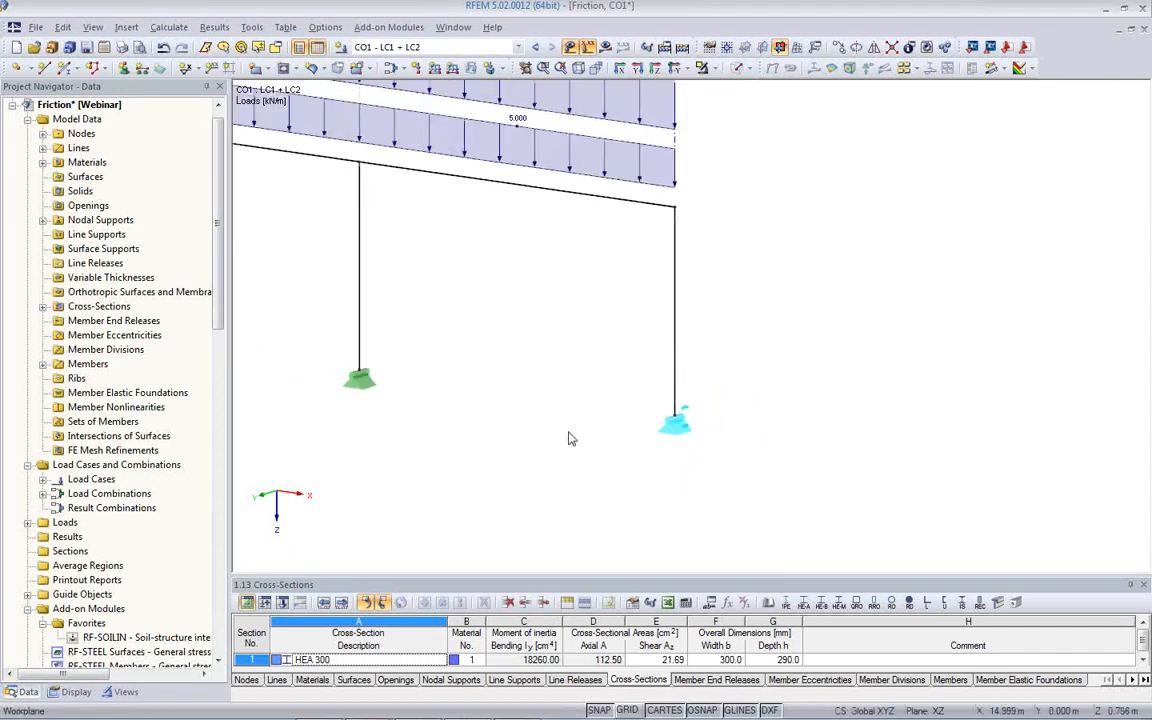
{"action": "left_click", "coordinate": [605, 48]}
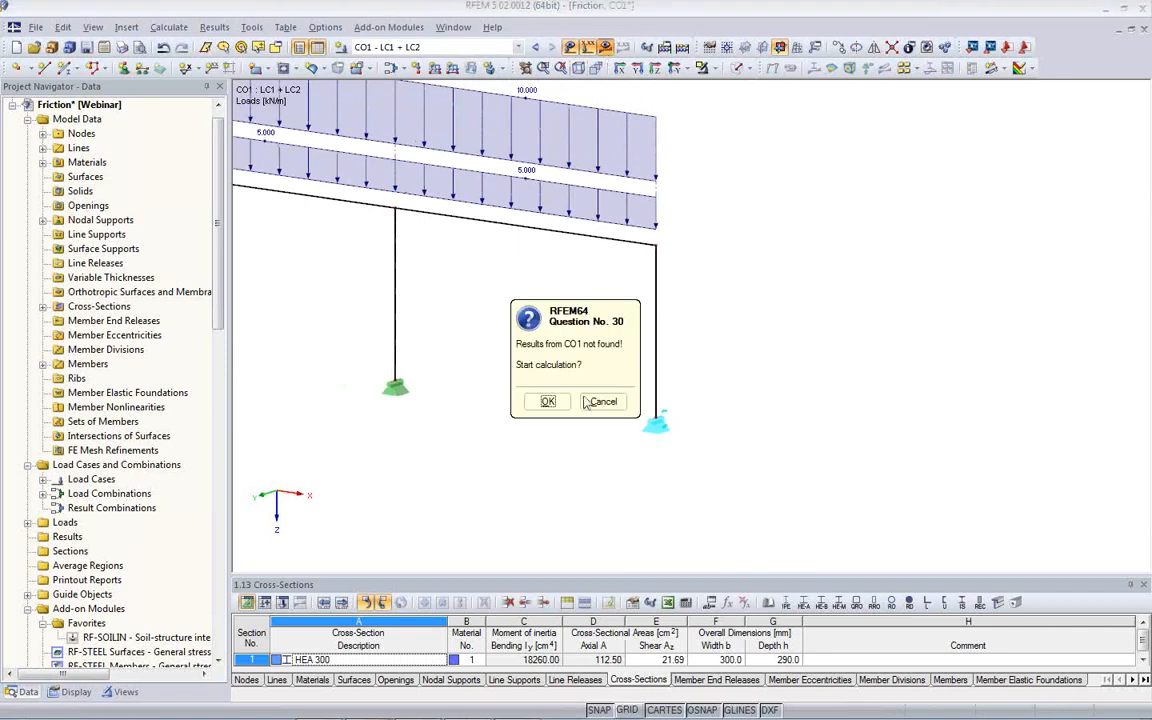
{"action": "left_click", "coordinate": [551, 402]}
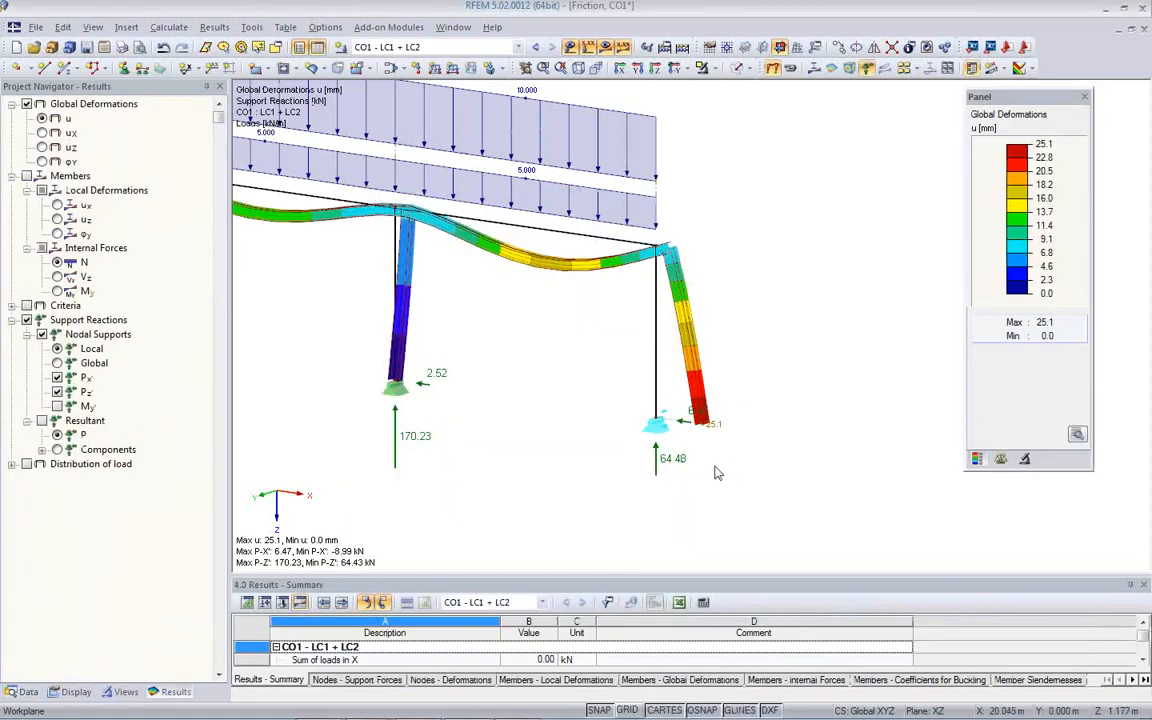
Examine the CO1 column-base displacement and the horizontal and vertical support reactions at node 5
{"action": "middle_click_drag", "start_coordinate": [716, 460], "coordinate": [820, 447], "text": "ctrl"}
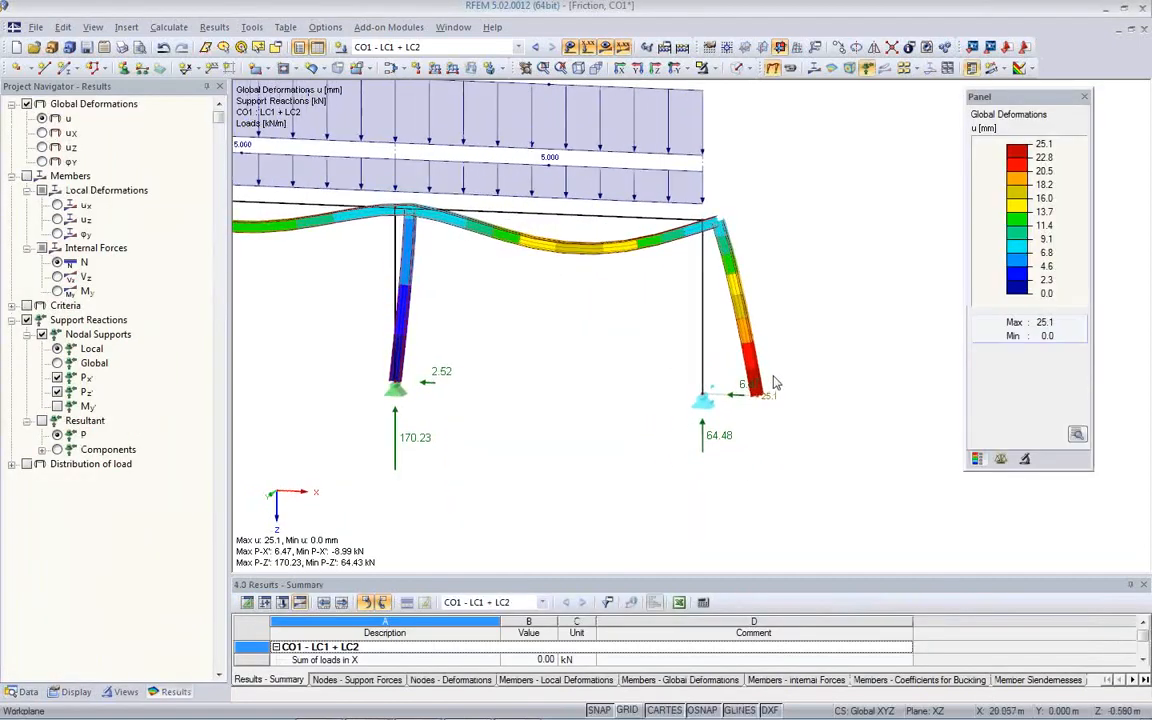
{"action": "scroll", "coordinate": [763, 371], "scroll_direction": "up", "scroll_amount": 5}
{"action": "scroll", "coordinate": [757, 408], "scroll_direction": "up", "scroll_amount": 2}
{"action": "middle_click_drag", "start_coordinate": [671, 462], "coordinate": [642, 344]}
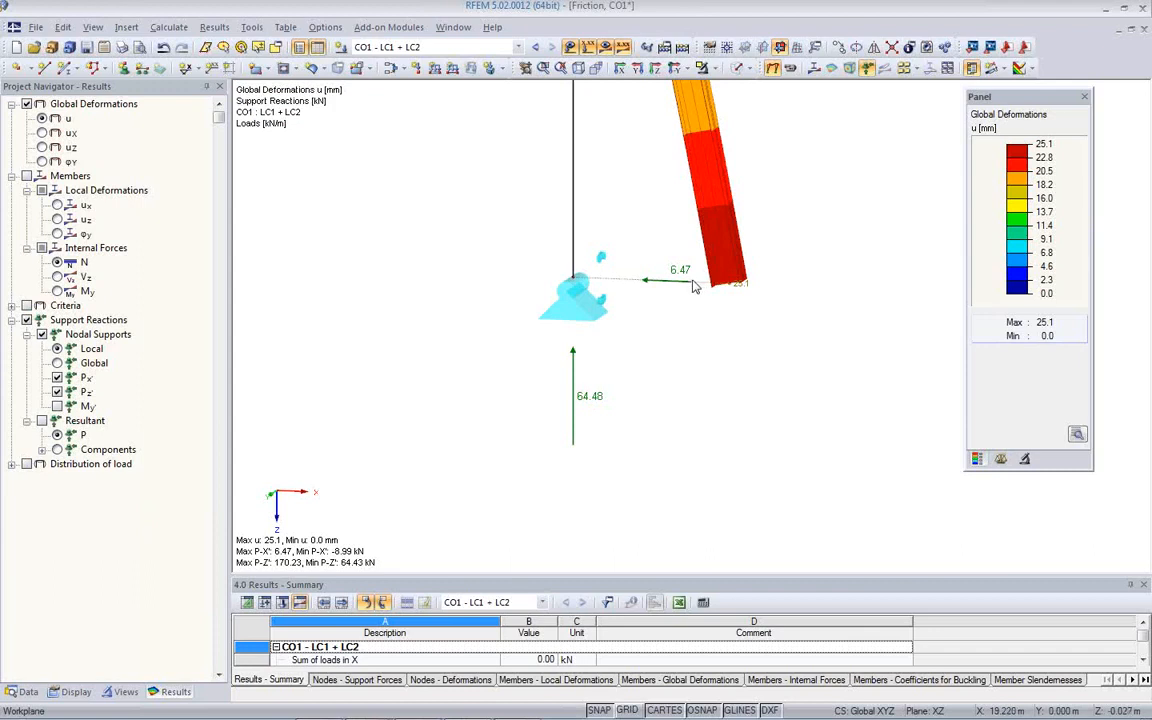
{"action": "scroll", "coordinate": [674, 343], "scroll_direction": "down", "scroll_amount": 4}
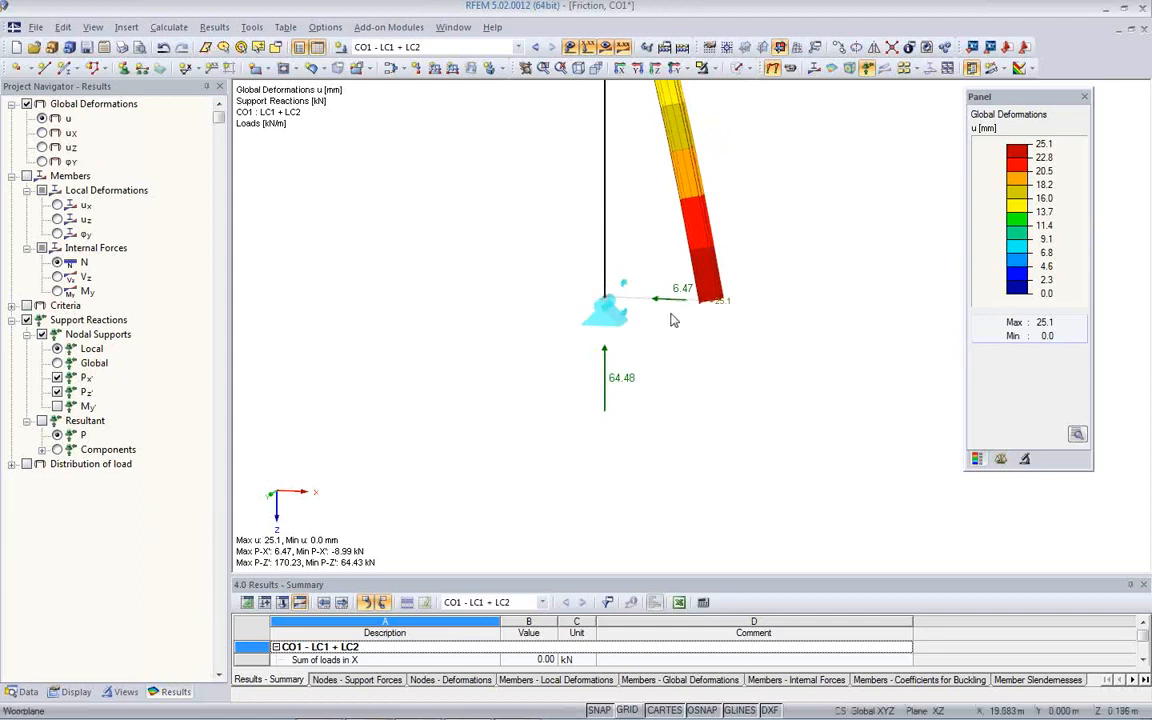
{"action": "scroll", "coordinate": [727, 386], "scroll_direction": "down", "scroll_amount": 3}
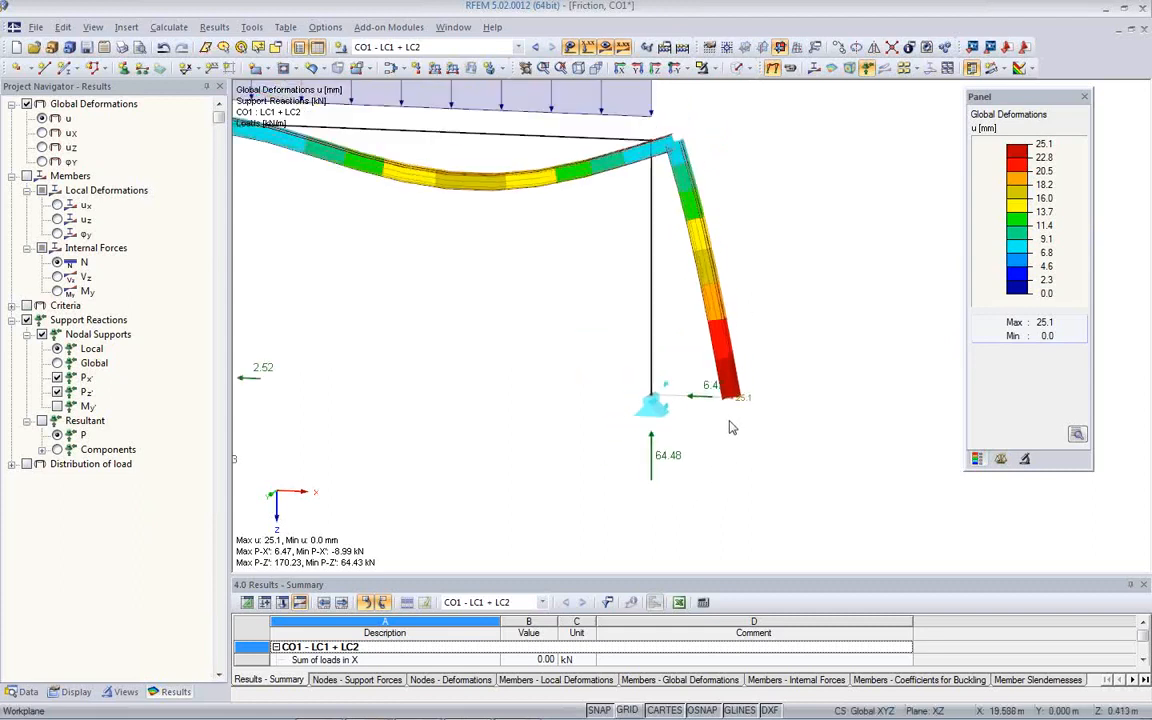
{"action": "scroll", "coordinate": [731, 424], "scroll_direction": "down", "scroll_amount": 1}
{"action": "middle_click_drag", "start_coordinate": [758, 427], "coordinate": [718, 460], "text": "ctrl"}
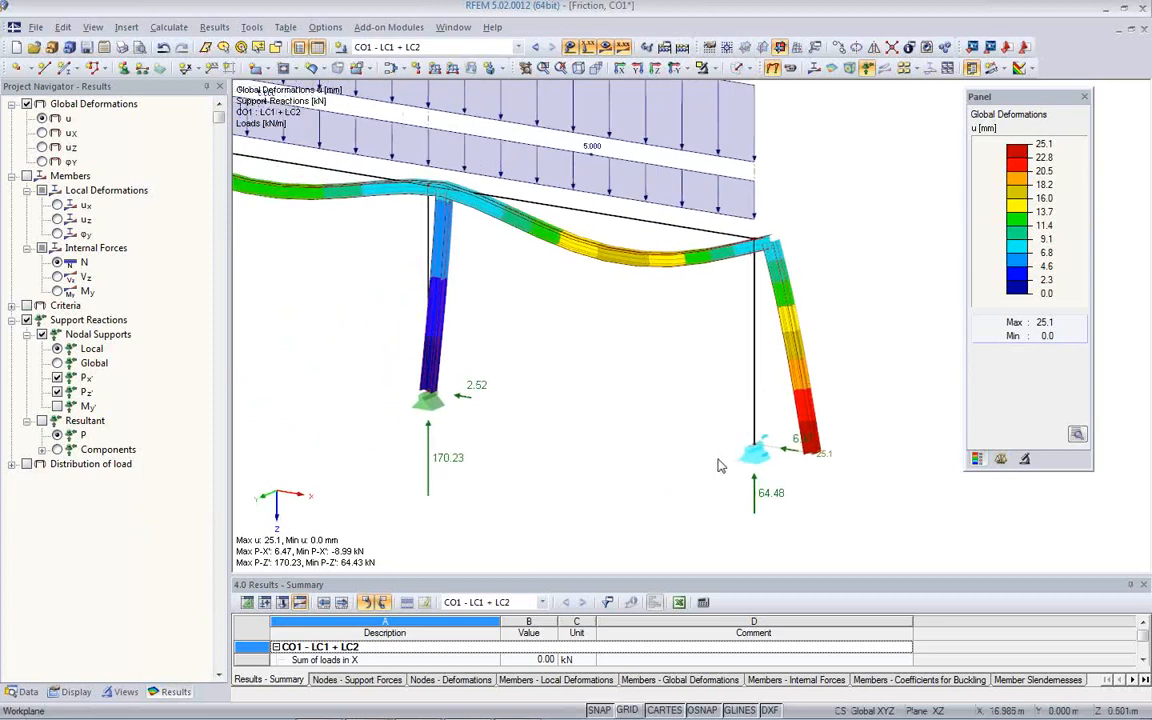
Switch to load case LC2 - Live, calculate it and display its results
{"action": "left_click", "coordinate": [517, 47]}
{"action": "left_click", "coordinate": [455, 72]}
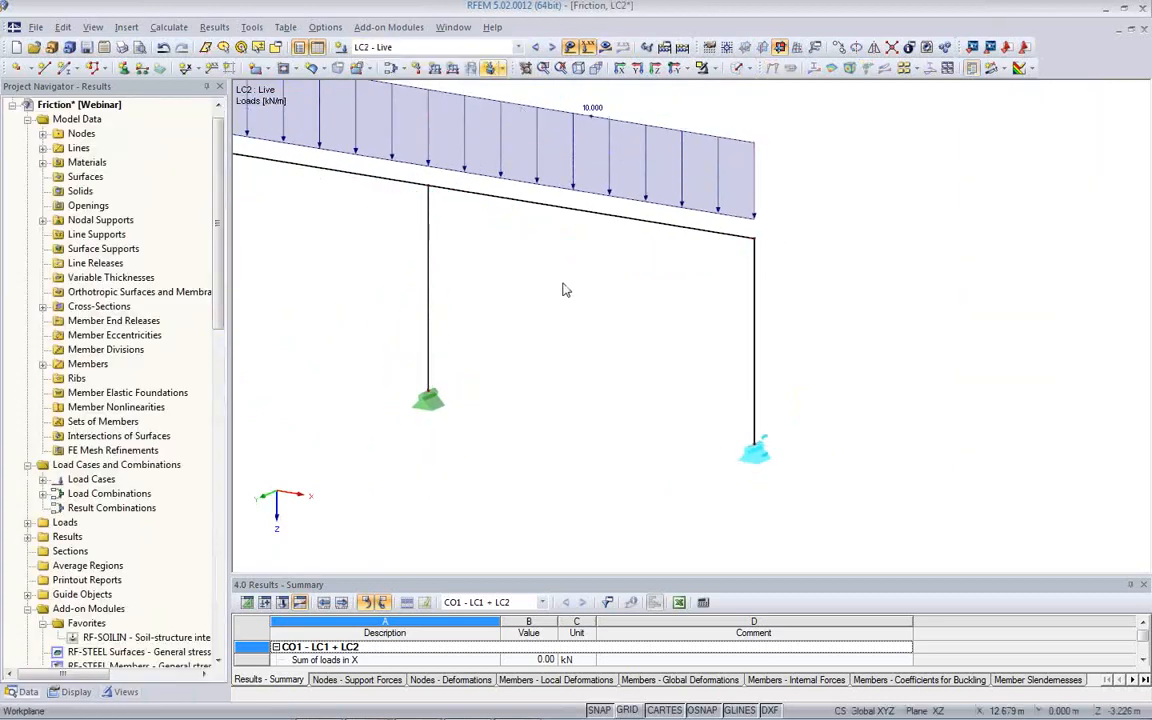
{"action": "left_click", "coordinate": [606, 50]}
{"action": "left_click", "coordinate": [581, 404]}
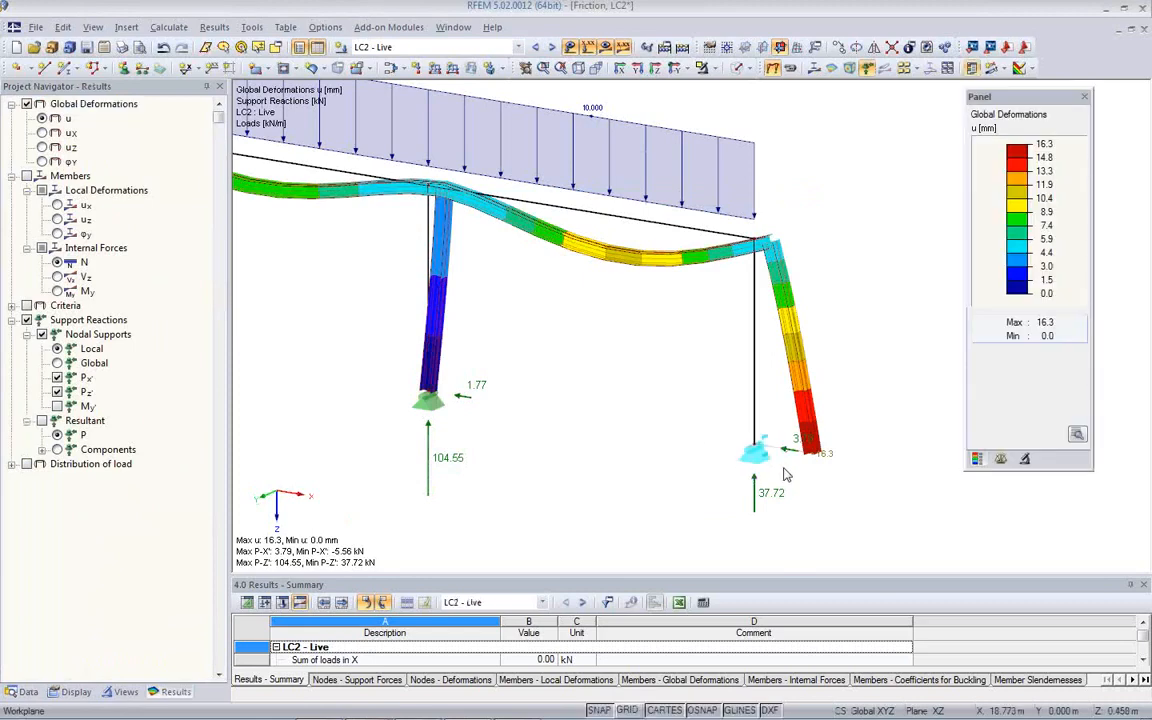
Examine the LC2 column-base displacement and compare the horizontal and vertical support reactions at node 5
{"action": "scroll", "coordinate": [829, 478], "scroll_direction": "up", "scroll_amount": 5}
{"action": "middle_click_drag", "start_coordinate": [695, 462], "coordinate": [607, 425]}
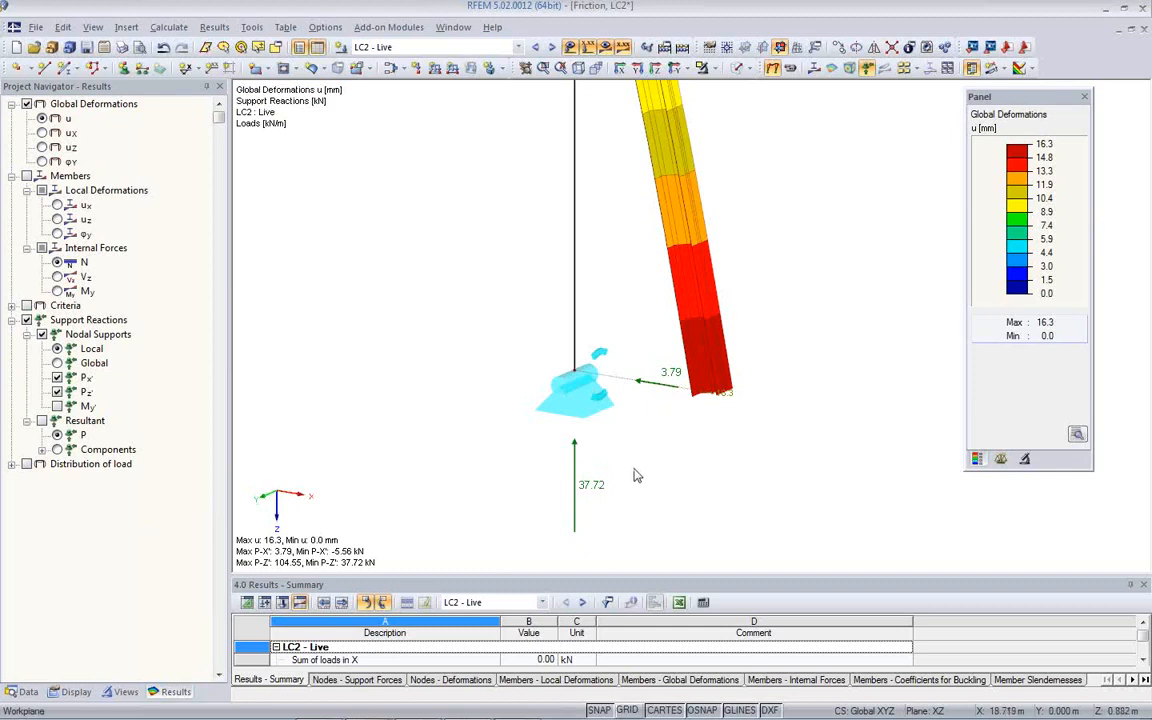
{"action": "scroll", "coordinate": [632, 456], "scroll_direction": "down", "scroll_amount": 2}
{"action": "scroll", "coordinate": [632, 456], "scroll_direction": "down", "scroll_amount": 1}
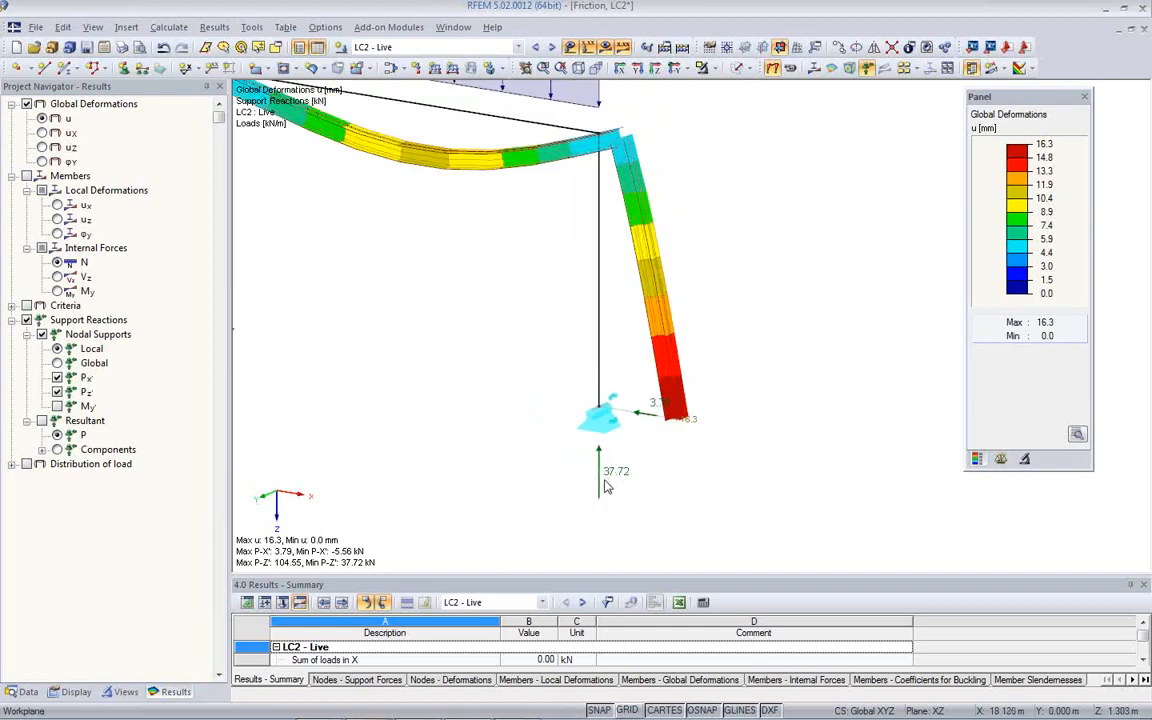
{"action": "scroll", "coordinate": [628, 450], "scroll_direction": "up", "scroll_amount": 1}
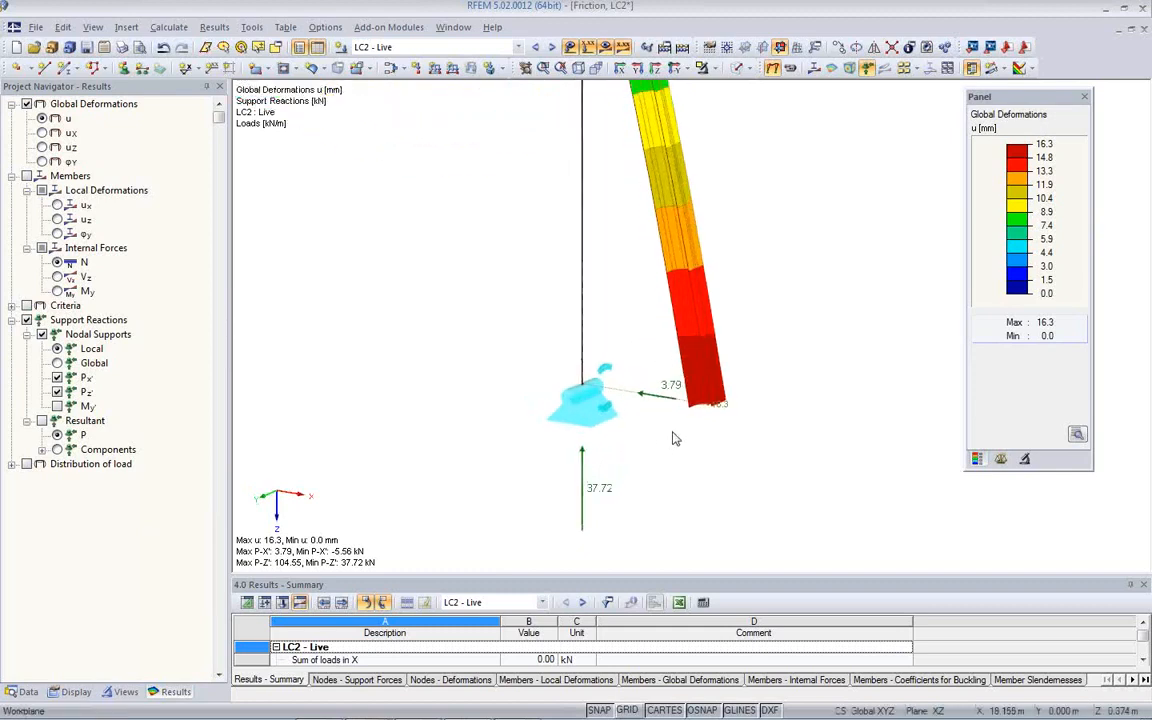
{"action": "scroll", "coordinate": [674, 436], "scroll_direction": "down", "scroll_amount": 2}
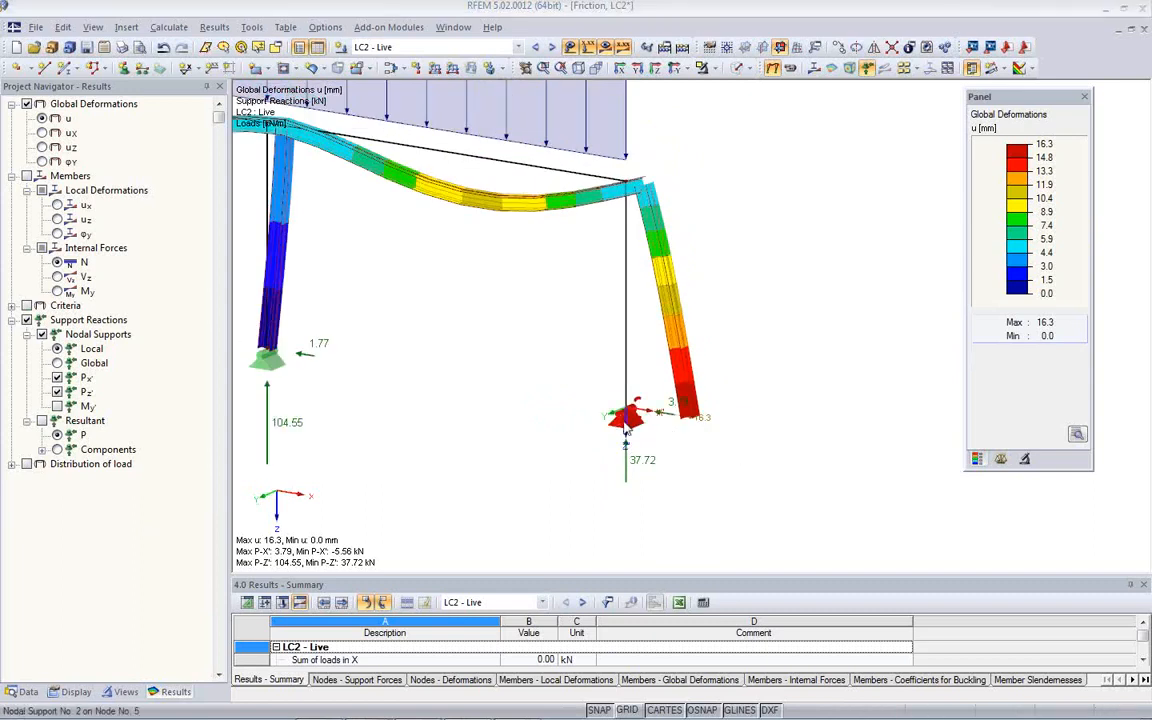
Open node 5's support type for editing and review the uX' friction settings under Friction PY' PZ' and Friction PY'+PZ'
{"action": "double_click", "coordinate": [626, 412]}
{"action": "left_click", "coordinate": [600, 291]}
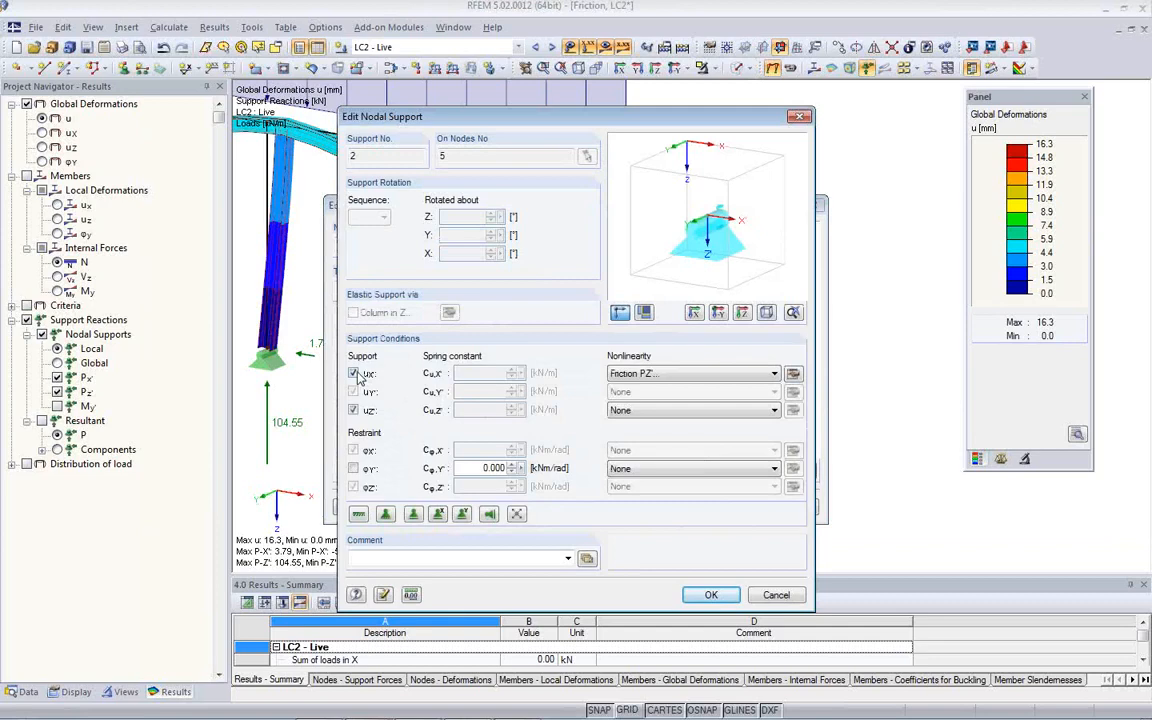
{"action": "left_click", "coordinate": [773, 374]}
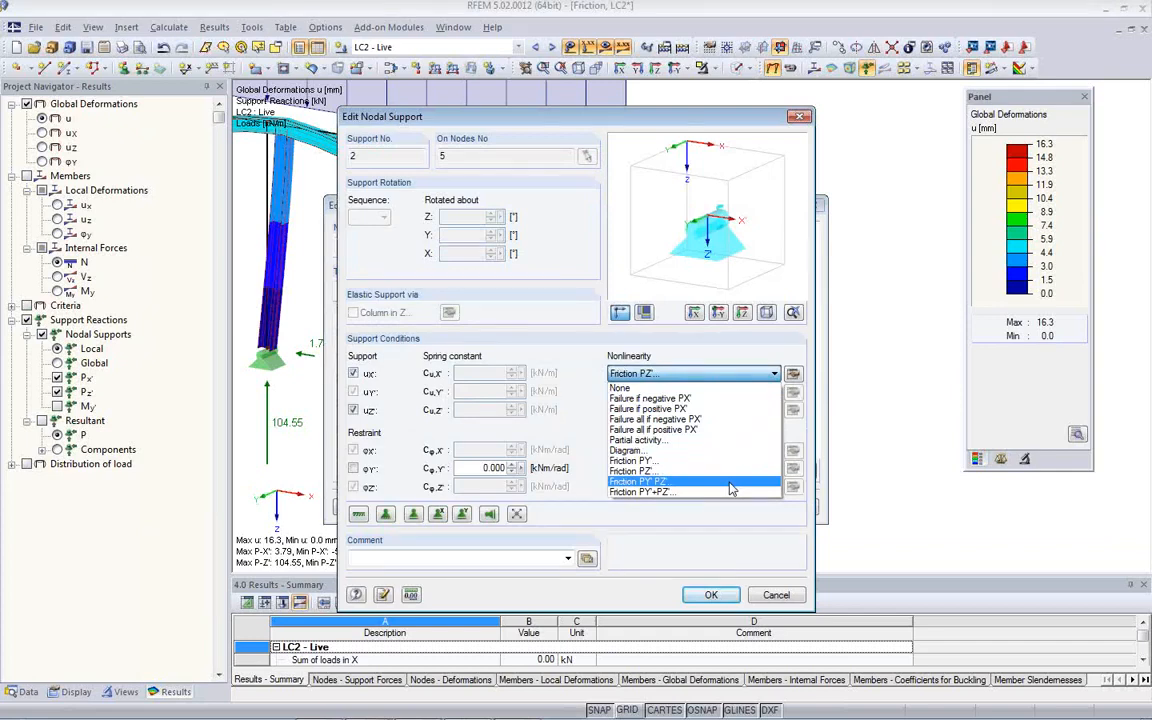
{"action": "left_click", "coordinate": [665, 483]}
{"action": "left_click", "coordinate": [793, 373]}
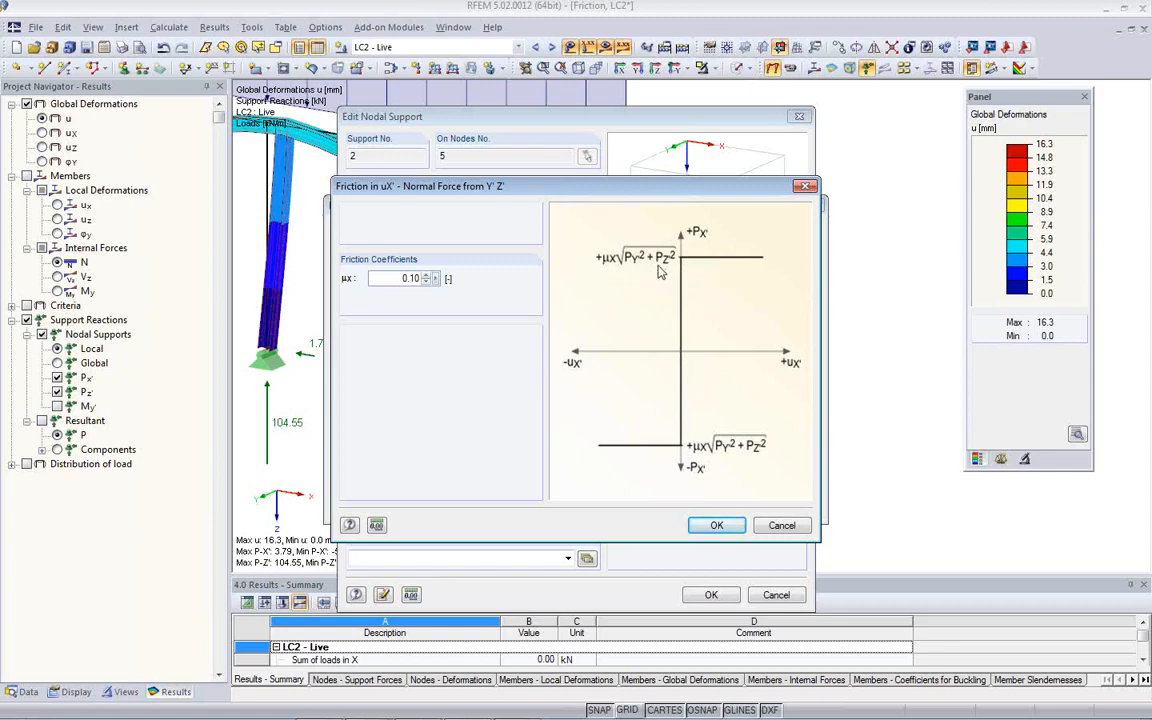
{"action": "left_click", "coordinate": [774, 527]}
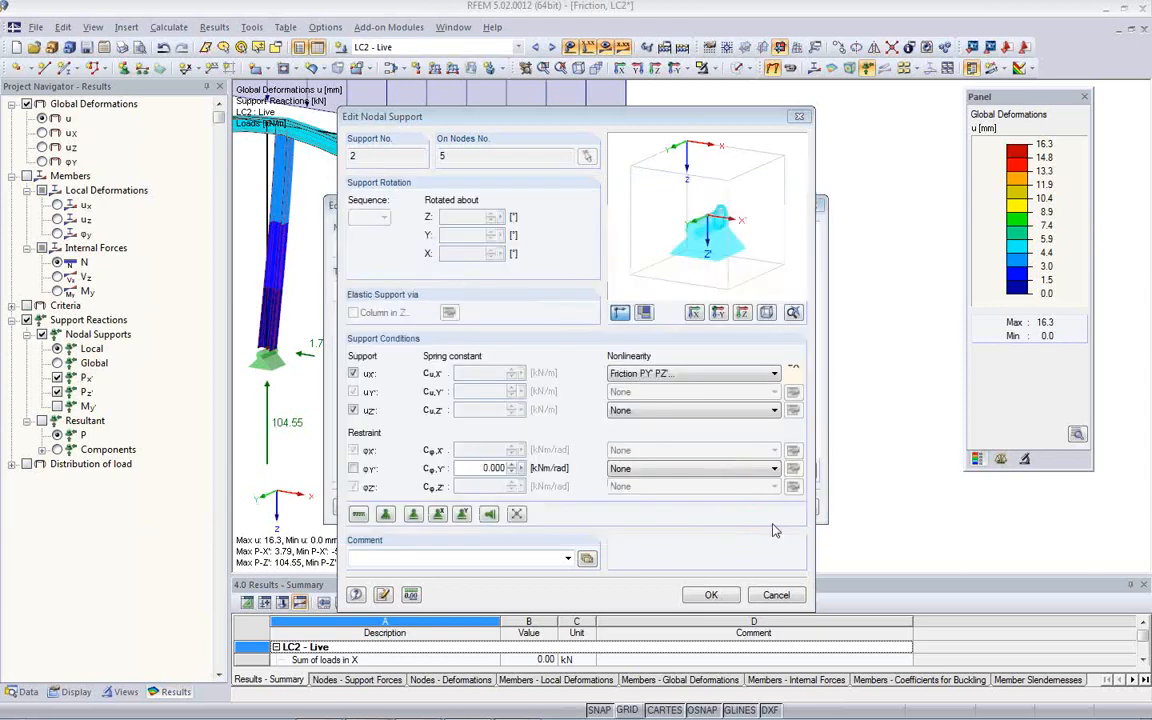
{"action": "left_click", "coordinate": [773, 375]}
{"action": "left_click", "coordinate": [665, 489]}
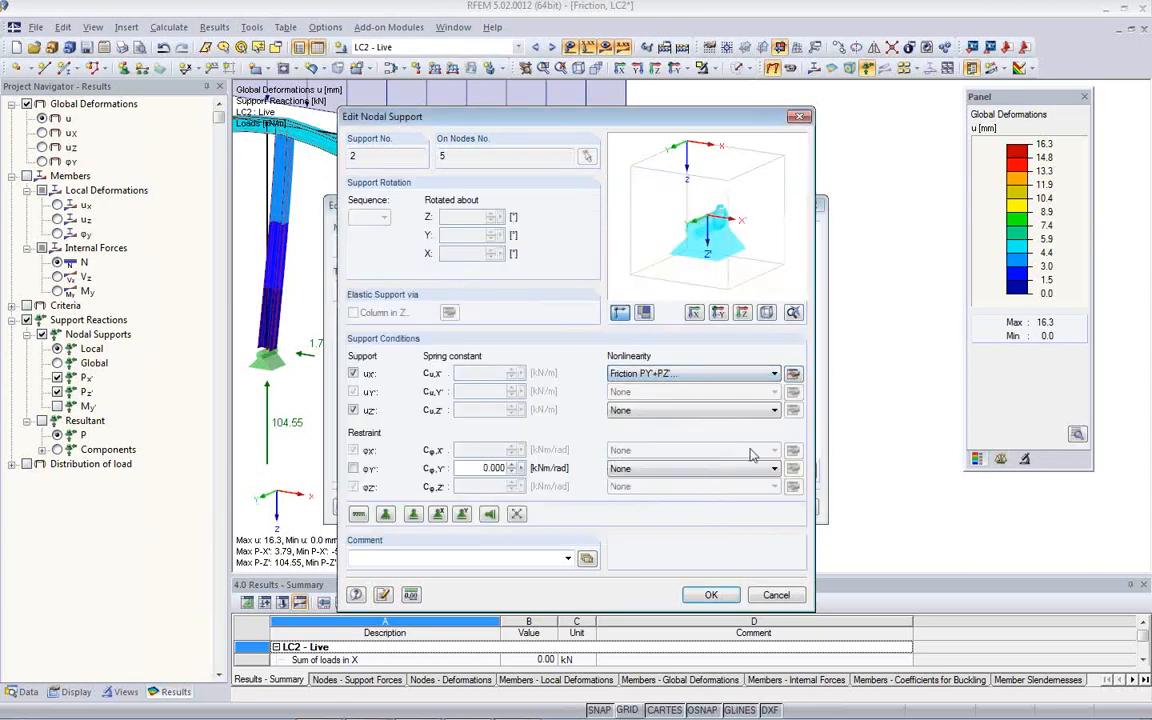
{"action": "left_click", "coordinate": [793, 375]}
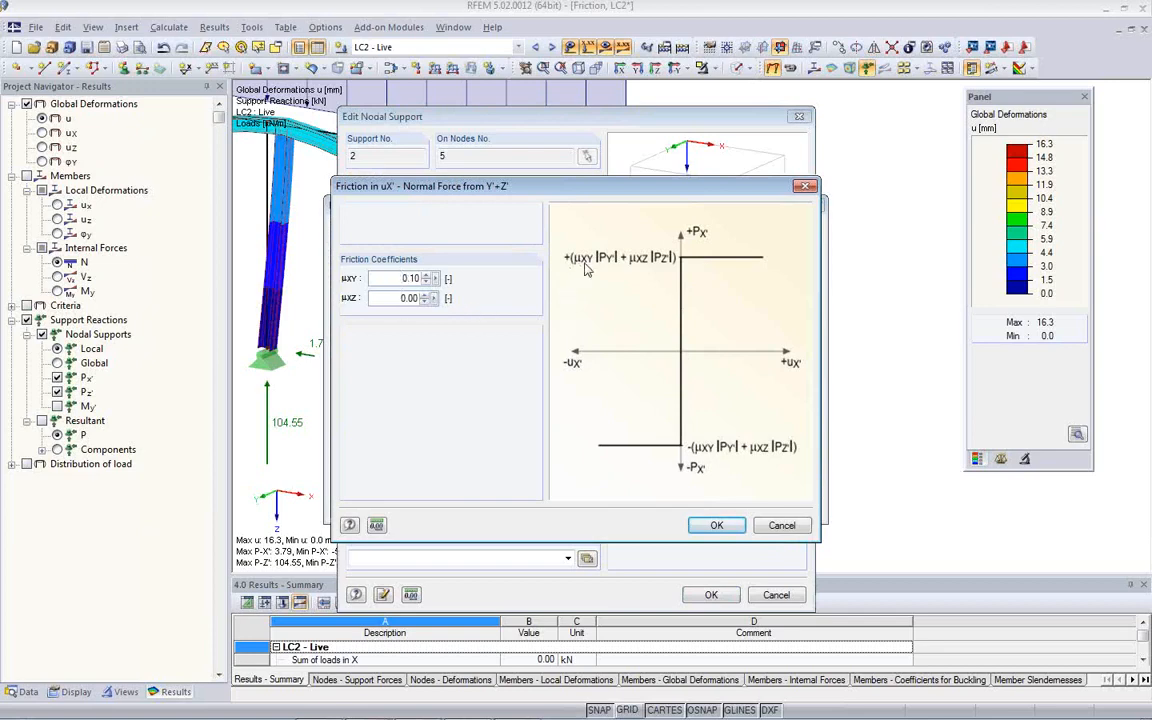
{"action": "left_click", "coordinate": [779, 525]}
Change the uX' nonlinearity of node 5's support to Diagram and open its diagram definition
{"action": "left_click", "coordinate": [700, 373]}
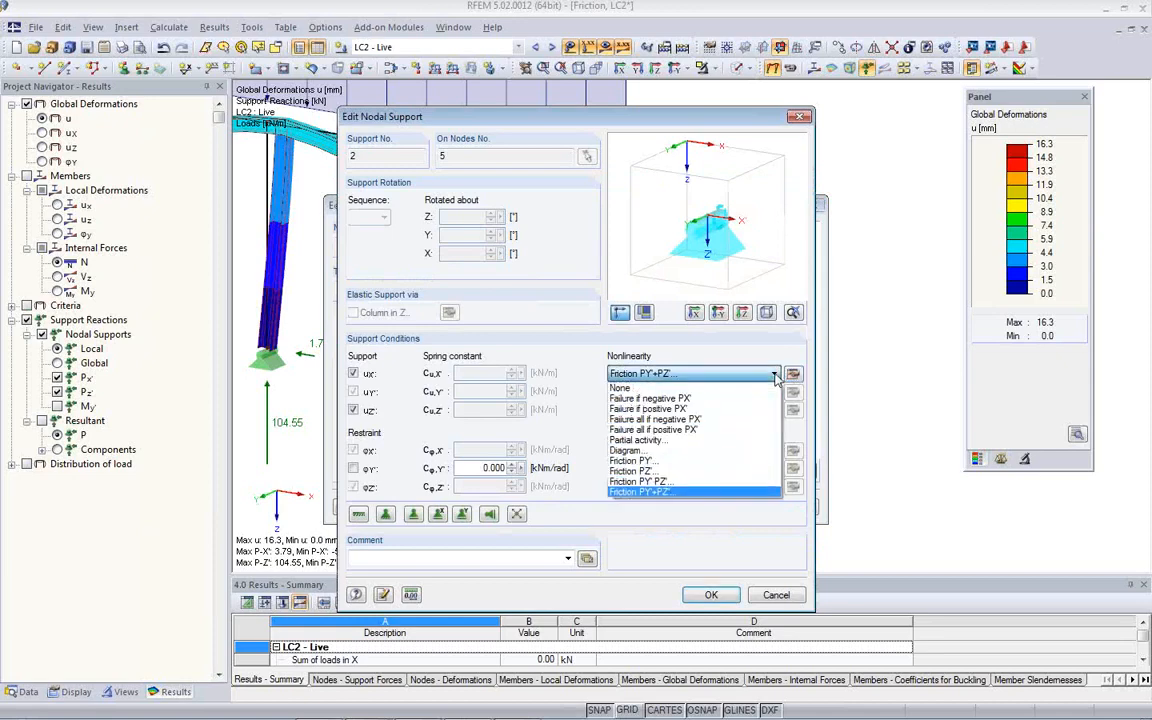
{"action": "left_click", "coordinate": [730, 451]}
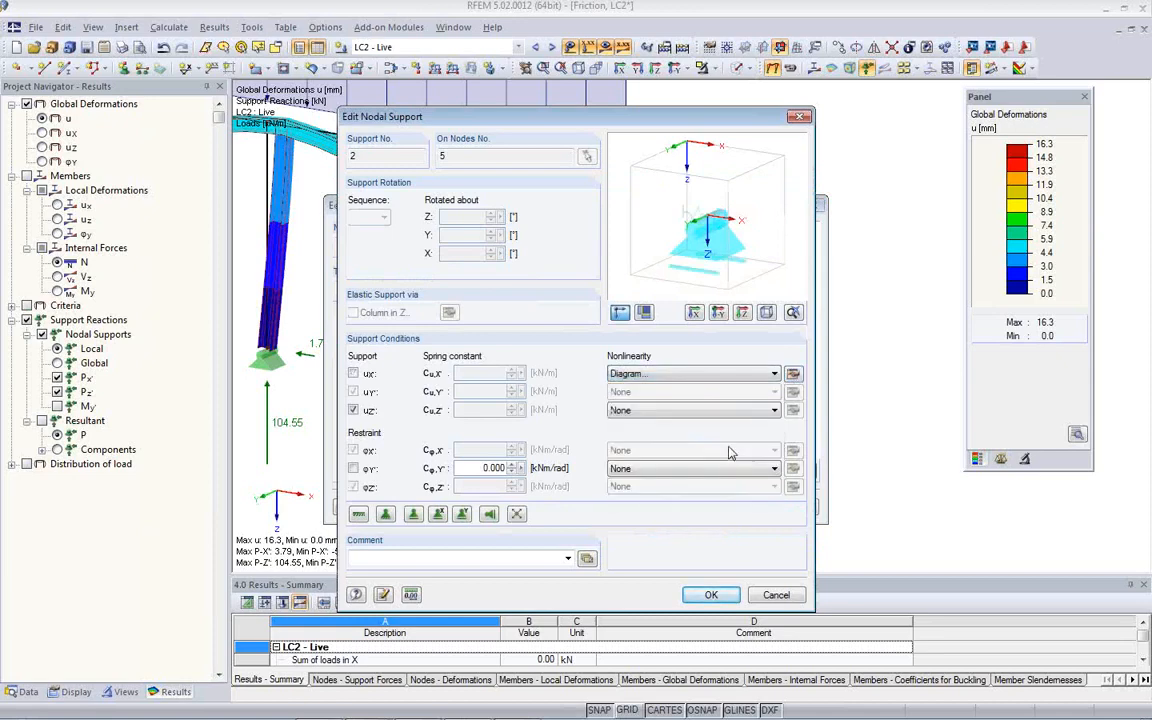
{"action": "left_click", "coordinate": [793, 373]}
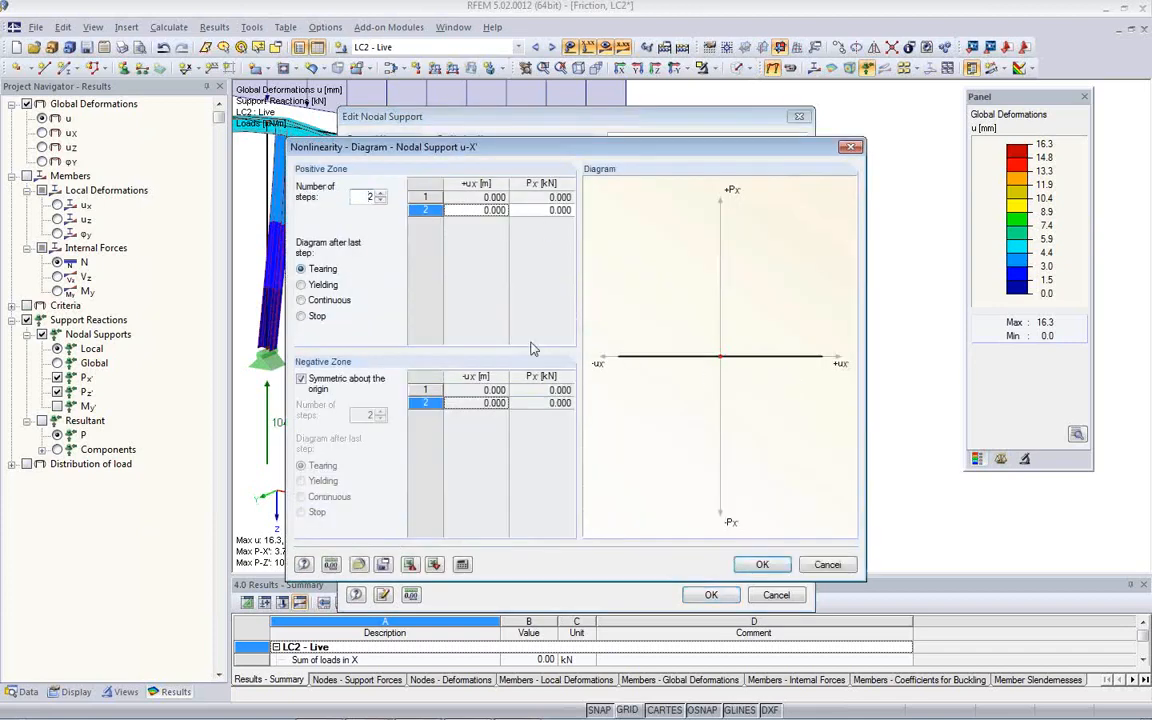
{"action": "left_click", "coordinate": [359, 565]}
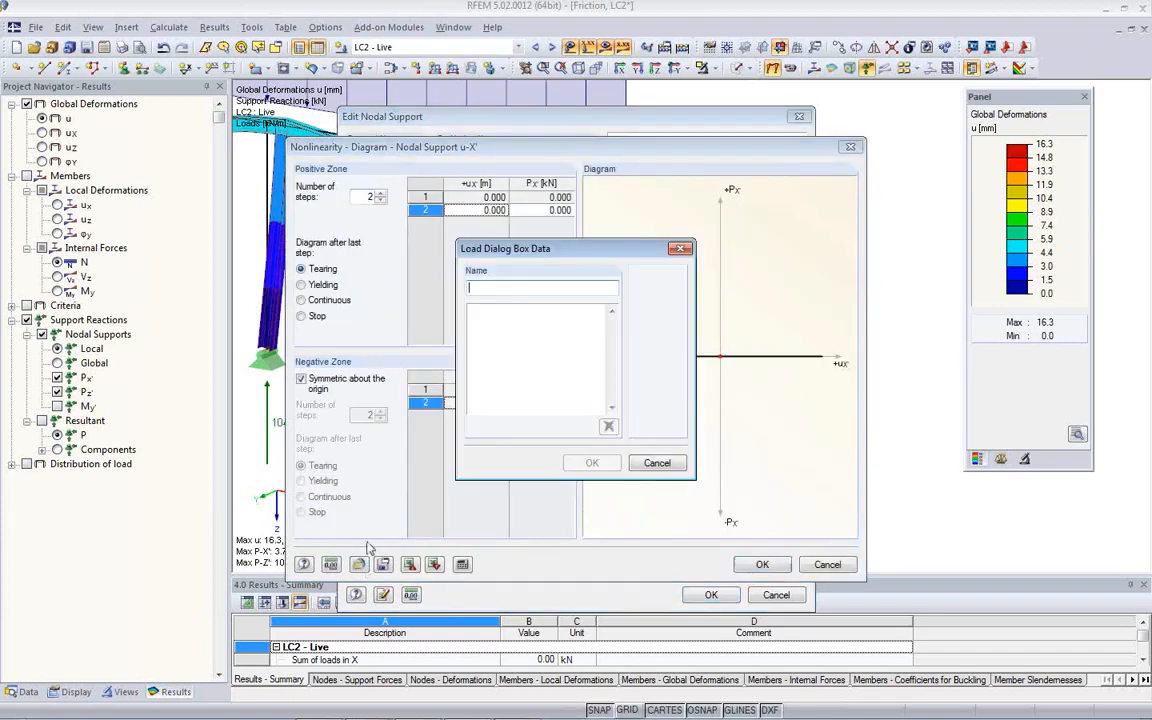
{"action": "left_click", "coordinate": [657, 463]}
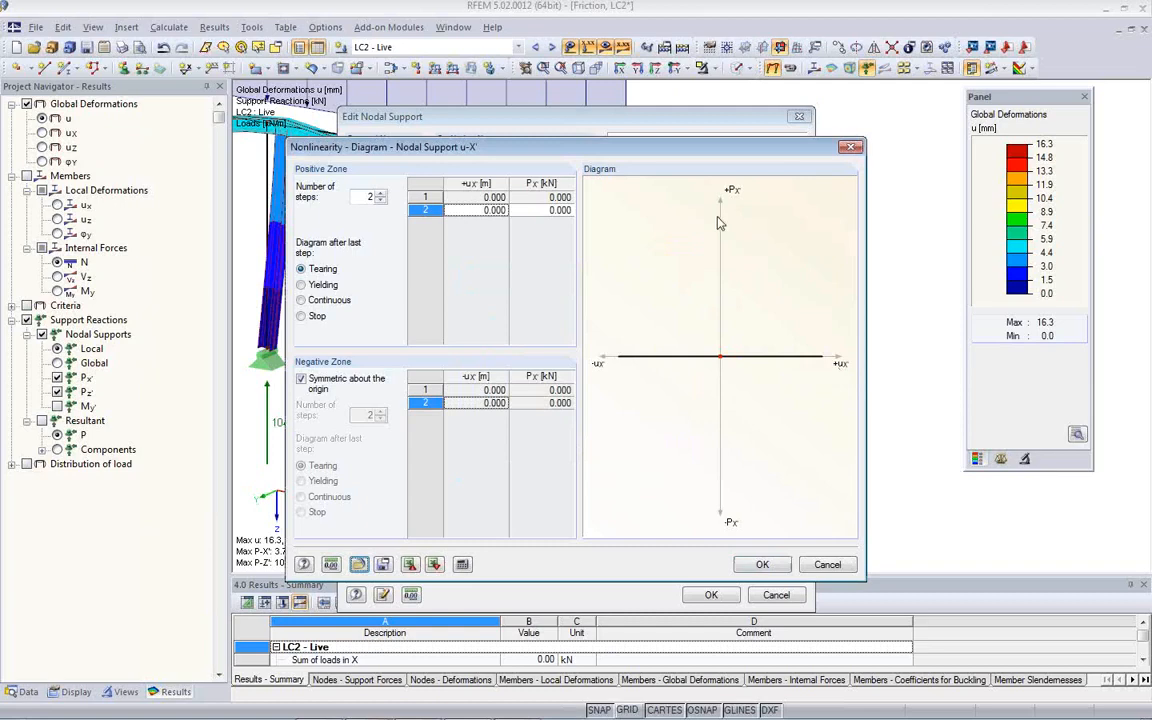
Define a three-step positive-zone diagram for uX', with 10 kN at 0.100 m and 13 kN at 0.200 m
{"action": "left_click", "coordinate": [490, 209]}
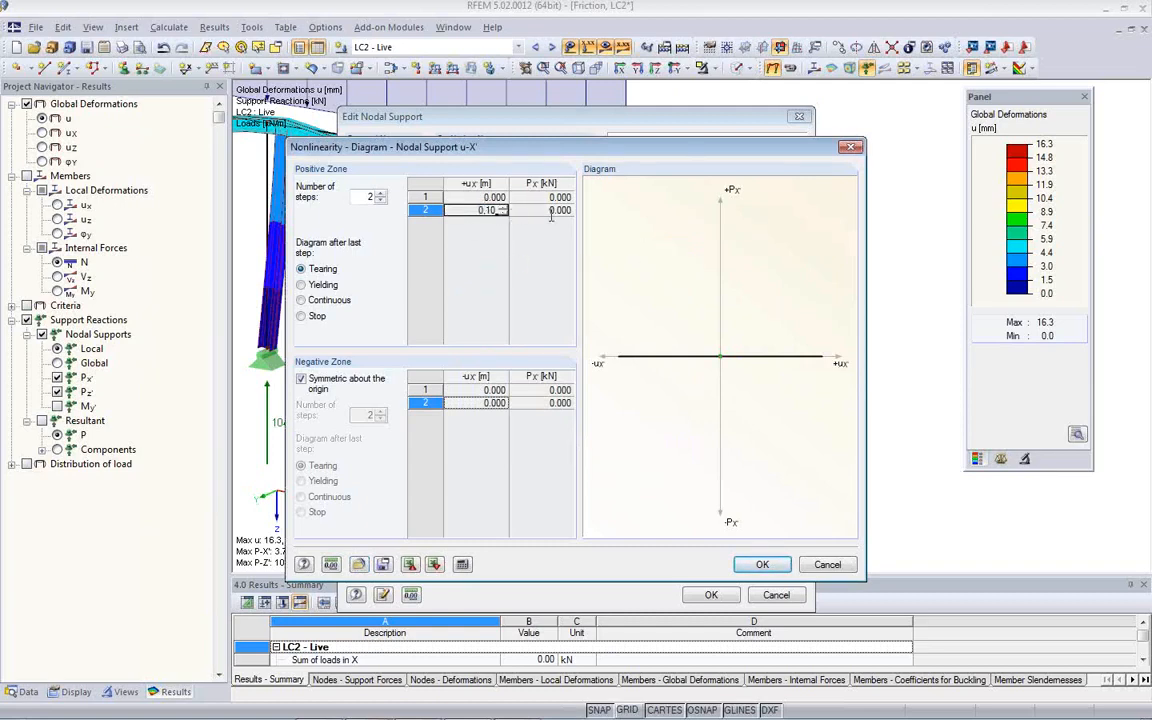
{"action": "left_click", "coordinate": [379, 194]}
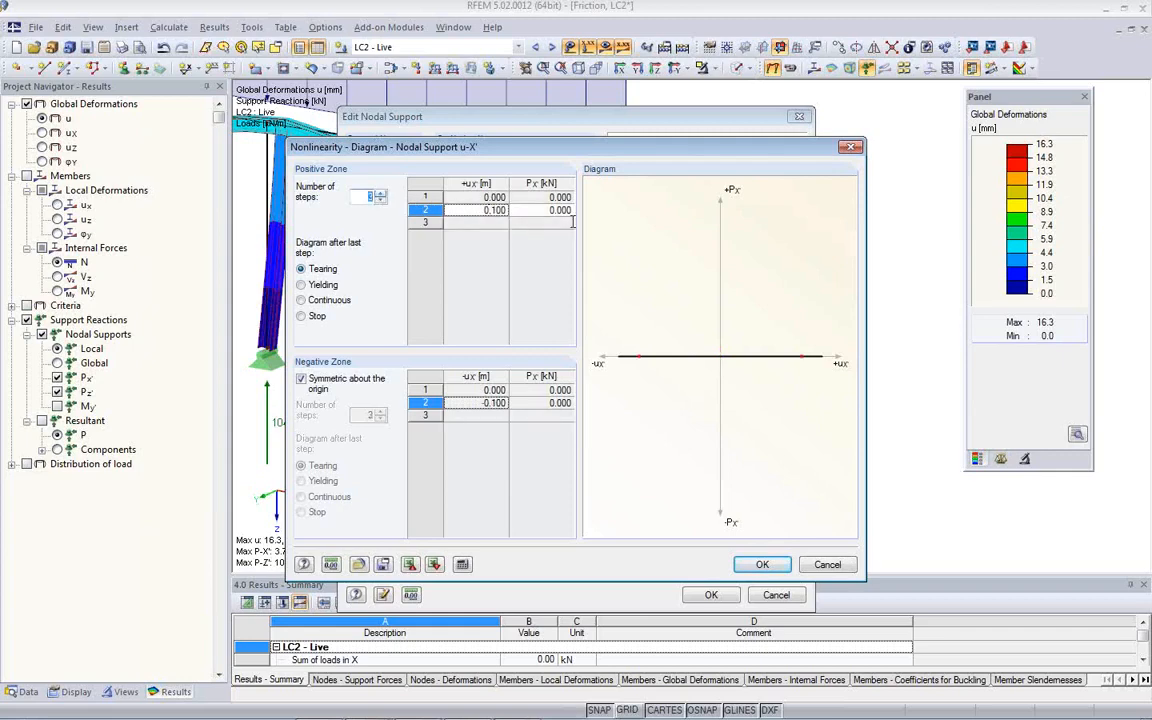
{"action": "left_click", "coordinate": [528, 211]}
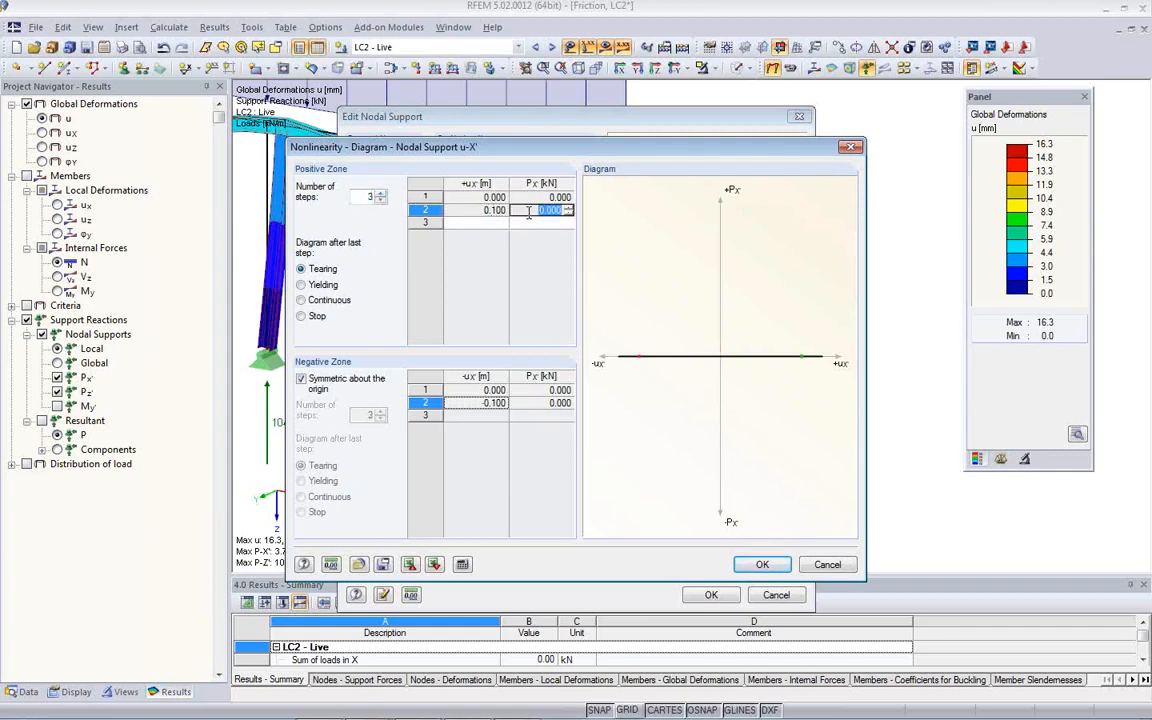
{"action": "type", "text": "10"}
{"action": "left_click", "coordinate": [488, 222]}
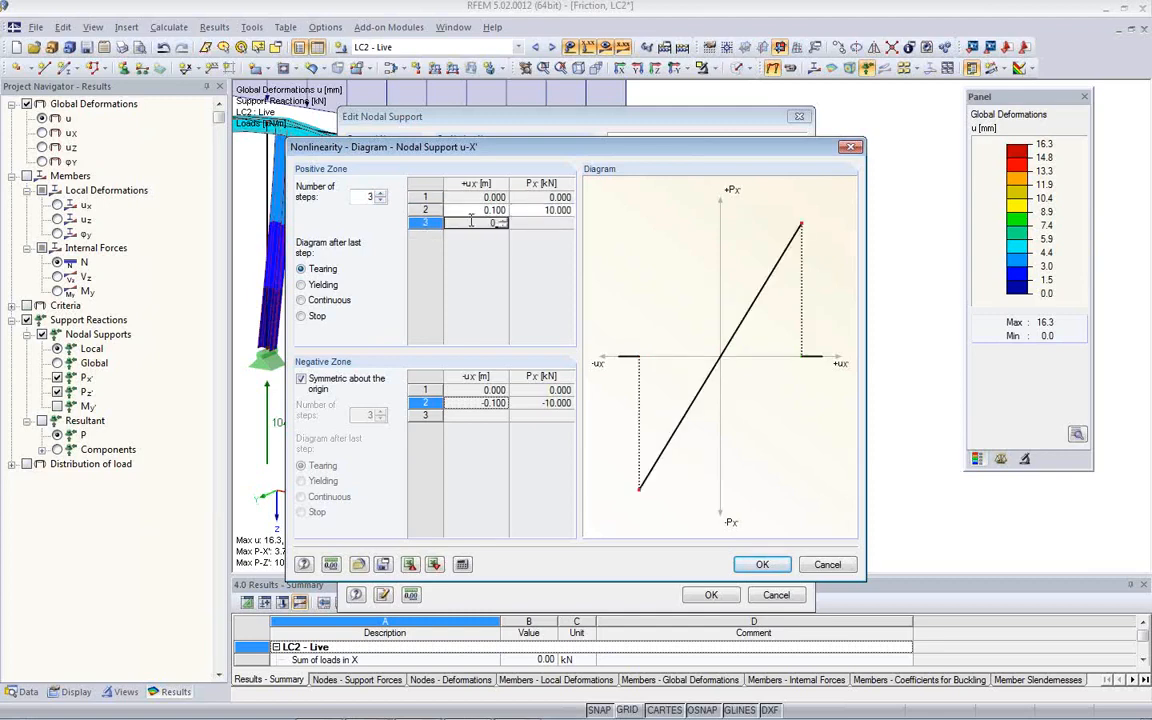
{"action": "left_click", "coordinate": [541, 223]}
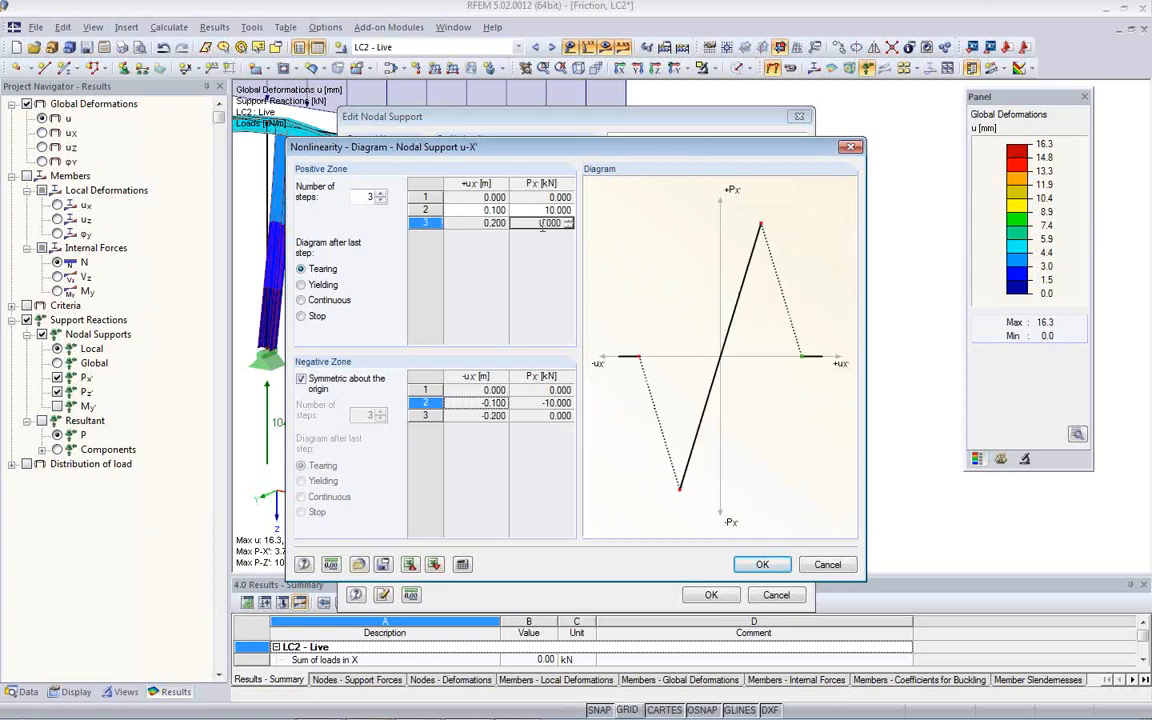
{"action": "double_click", "coordinate": [541, 224]}
{"action": "type", "text": "13"}
{"action": "key", "text": "Up"}
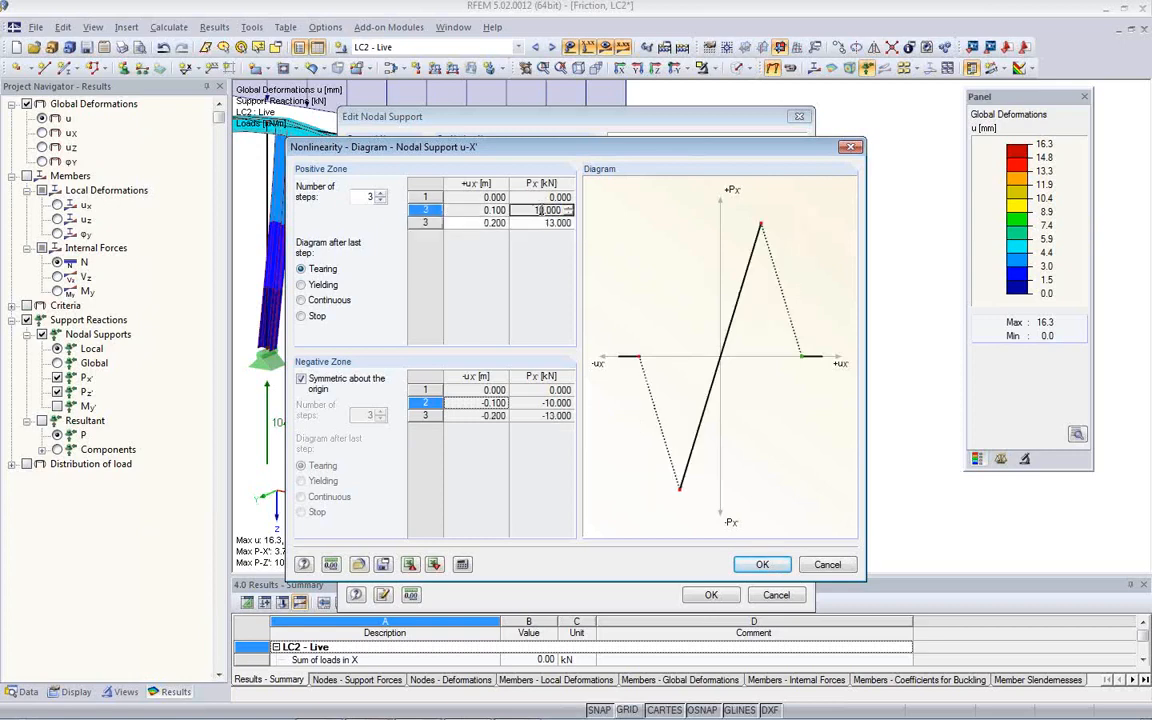
Try the Yielding, Continuous, Stop and Tearing endings for the diagram after its last positive-zone step
{"action": "left_click", "coordinate": [301, 285]}
{"action": "left_click", "coordinate": [301, 301]}
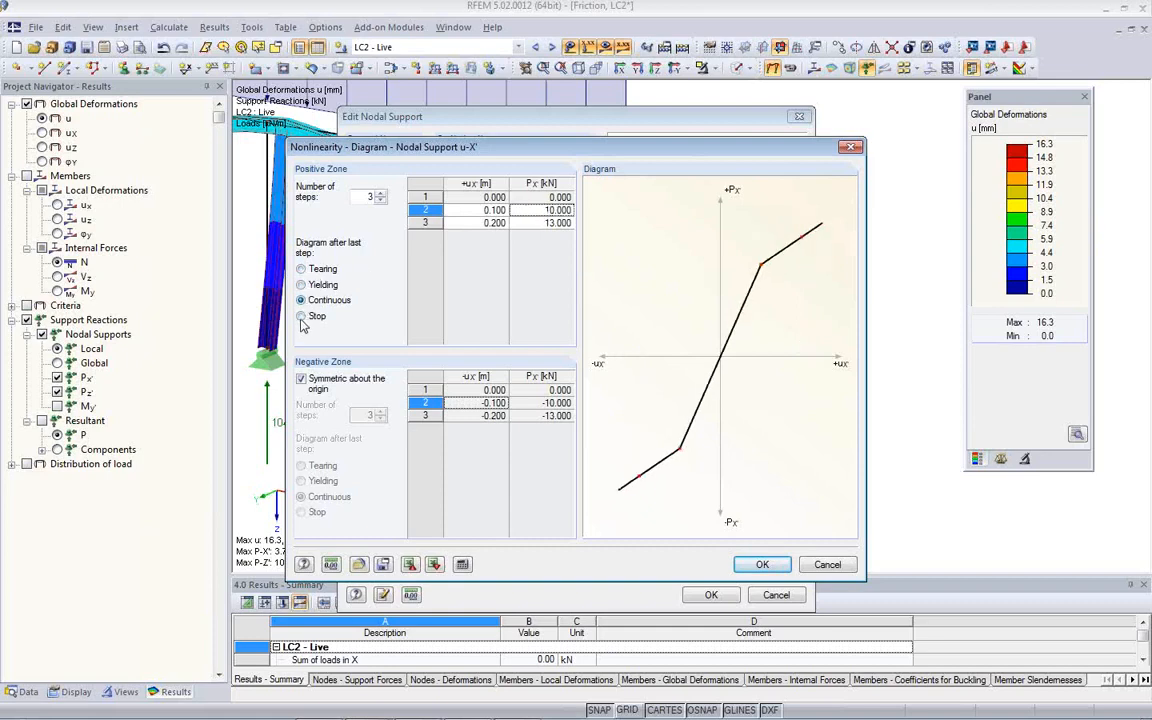
{"action": "left_click", "coordinate": [301, 316]}
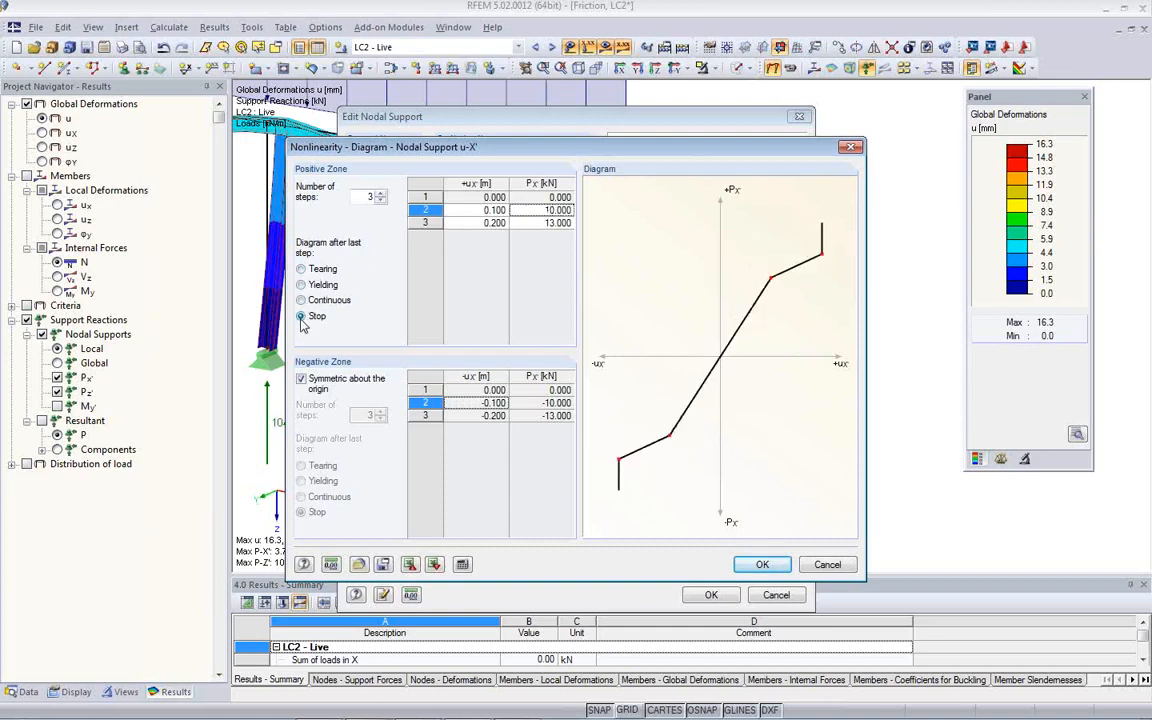
{"action": "left_click", "coordinate": [301, 269]}
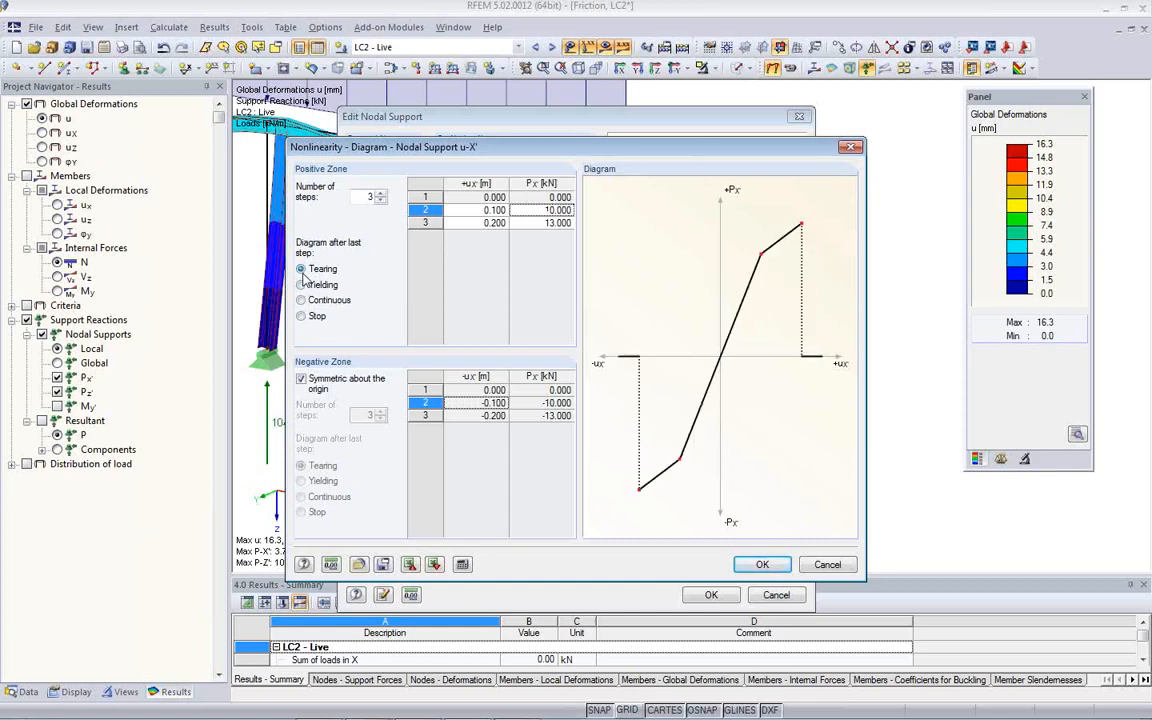
{"action": "left_click", "coordinate": [540, 211]}
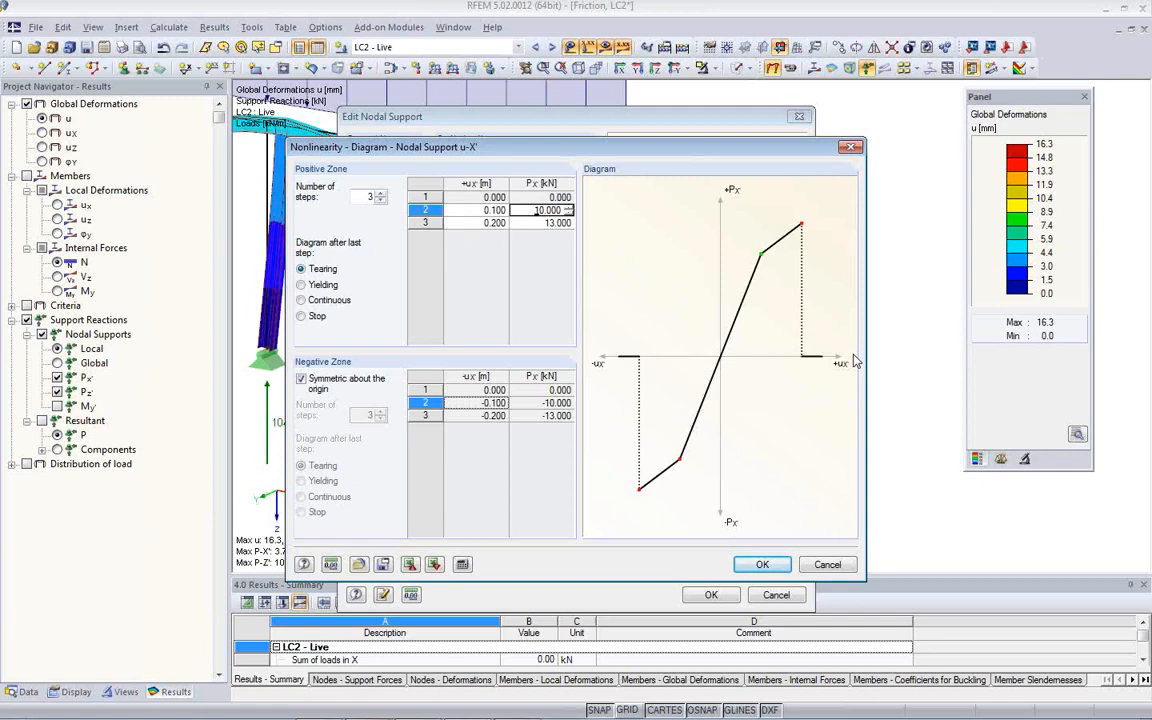
Toggle the negative zone's symmetry about the origin off and back on, and discard the uX' diagram definition
{"action": "left_click", "coordinate": [414, 401]}
{"action": "left_click", "coordinate": [301, 380]}
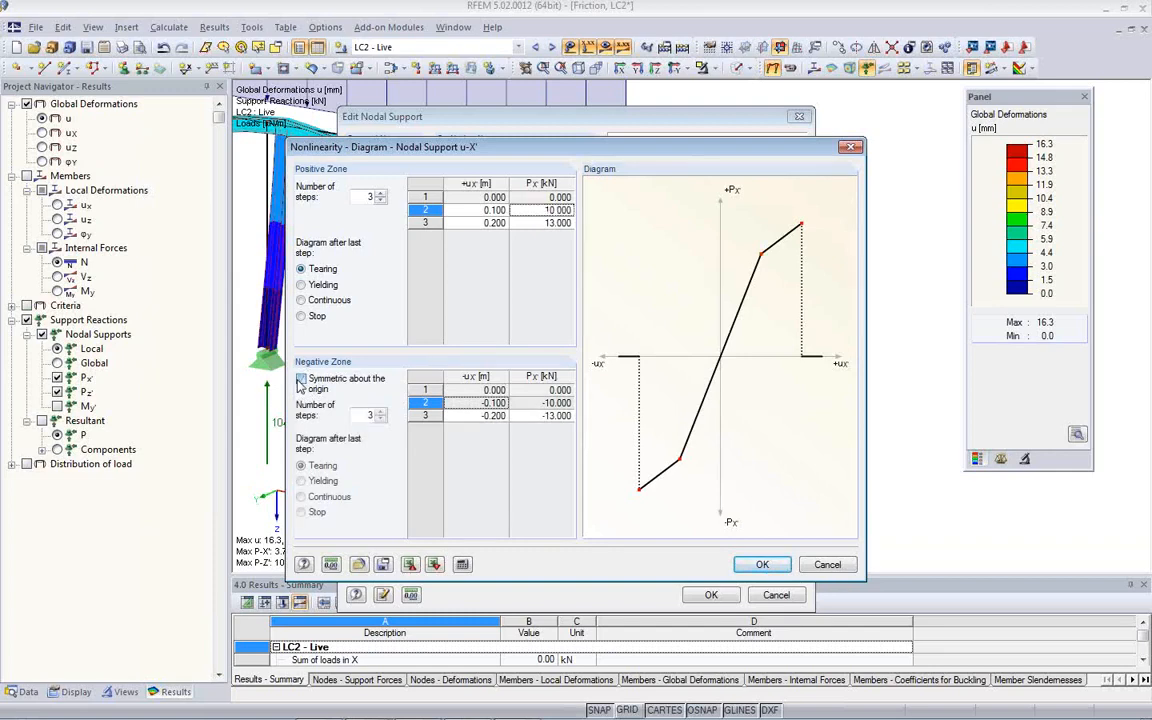
{"action": "left_click", "coordinate": [301, 380]}
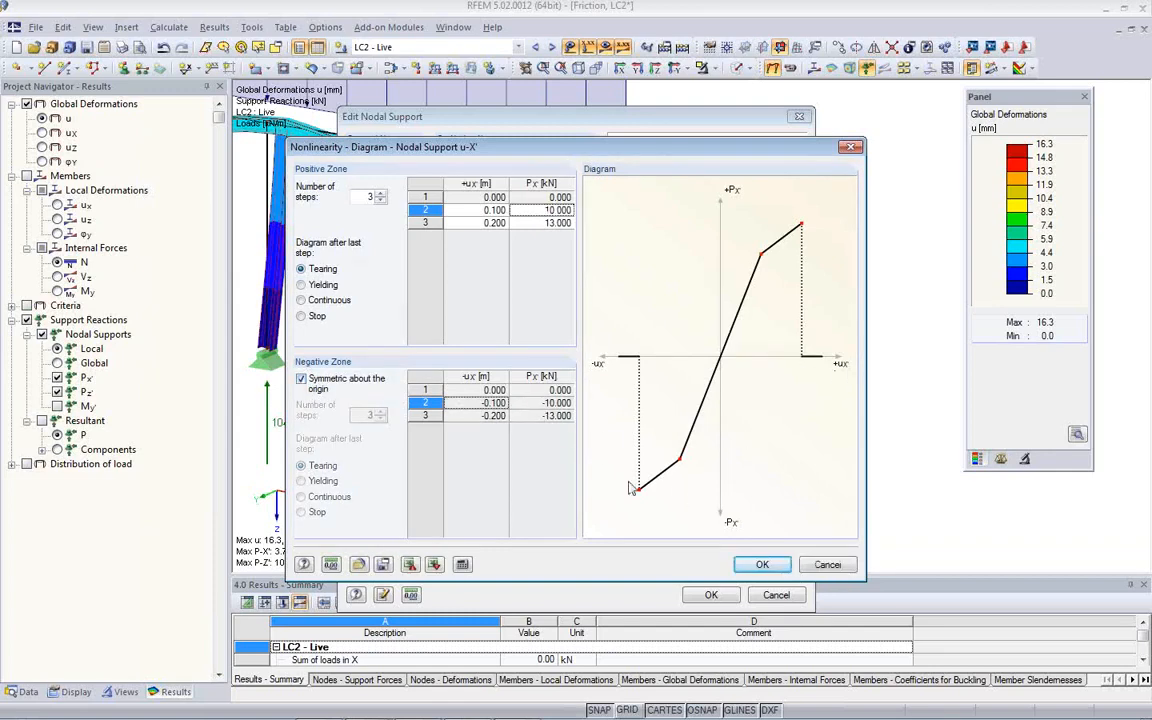
{"action": "left_click", "coordinate": [827, 565]}
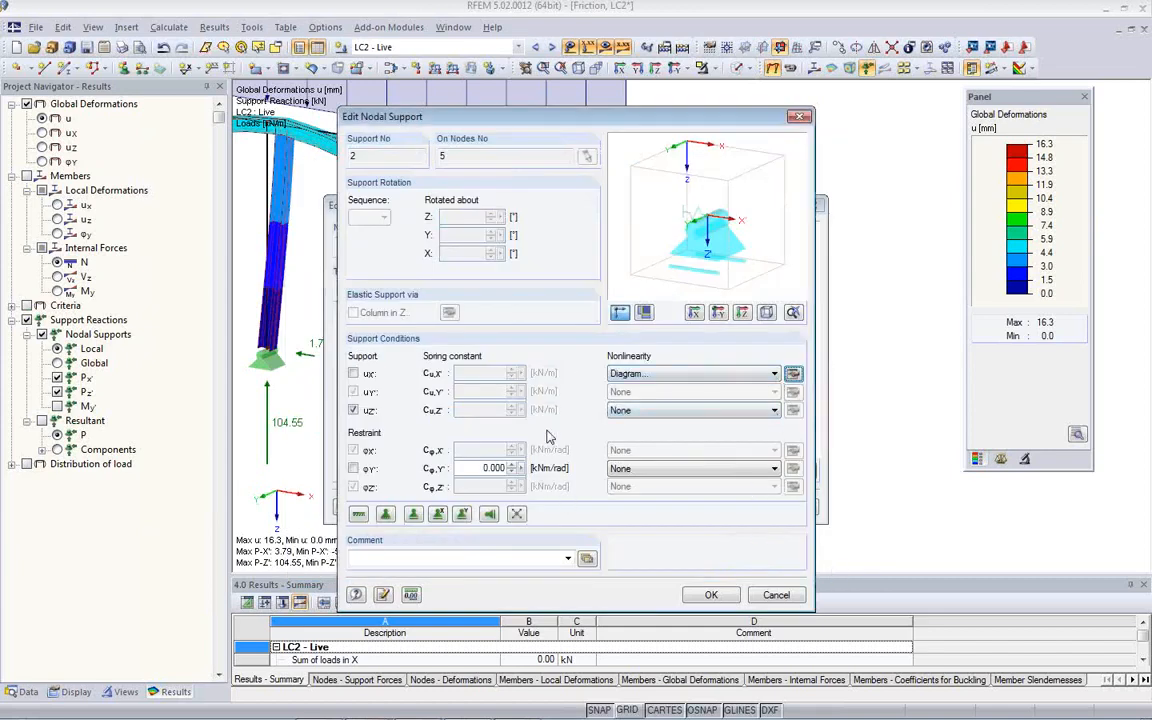
Review the available uX' nonlinearity types for node 5's support and leave the support editing without applying changes
{"action": "left_click", "coordinate": [776, 374]}
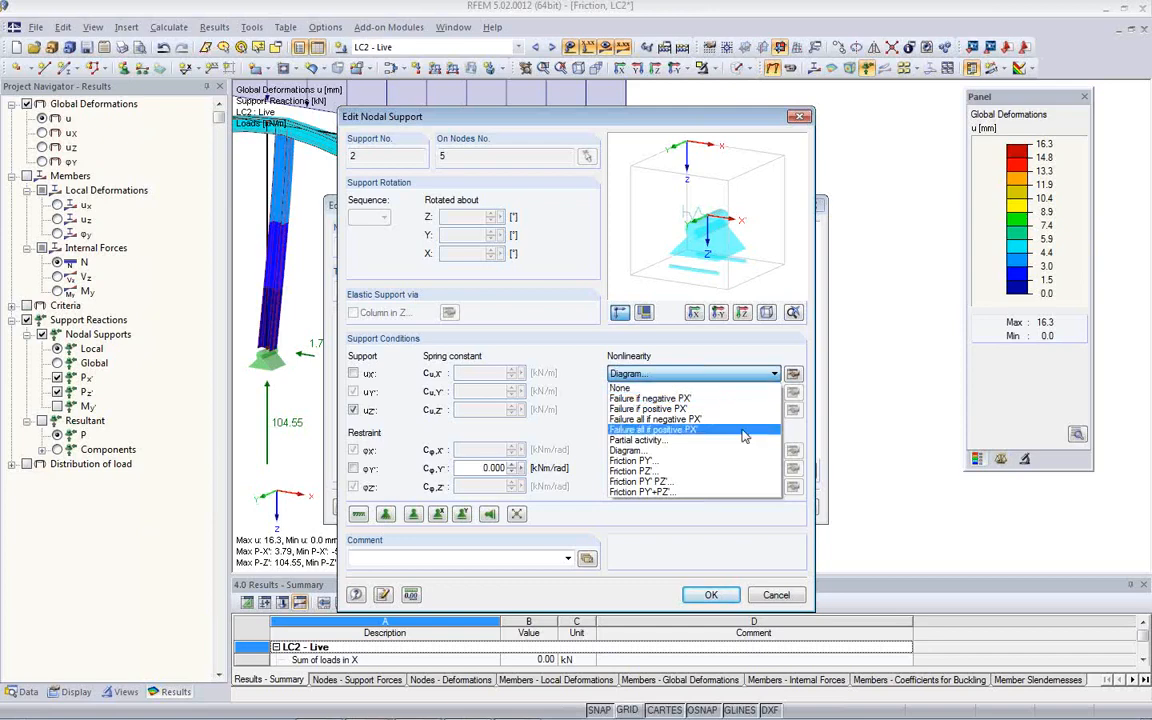
{"action": "left_click", "coordinate": [712, 543]}
{"action": "left_click", "coordinate": [778, 595]}
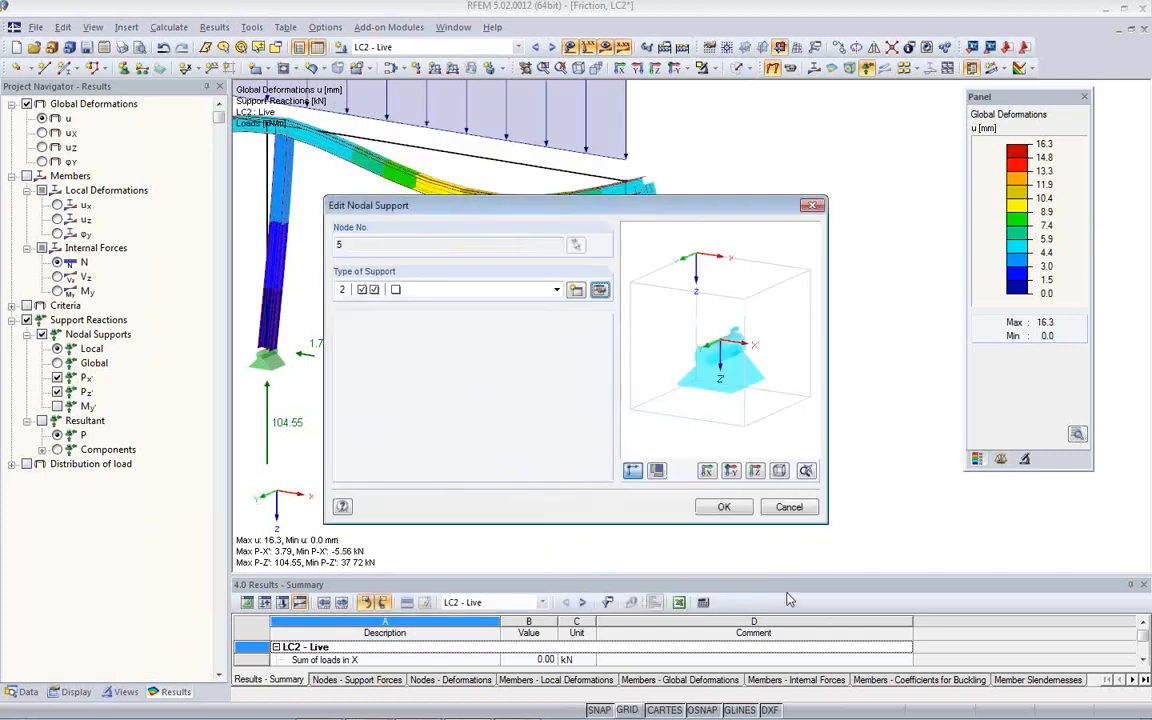
{"action": "left_click", "coordinate": [789, 508]}
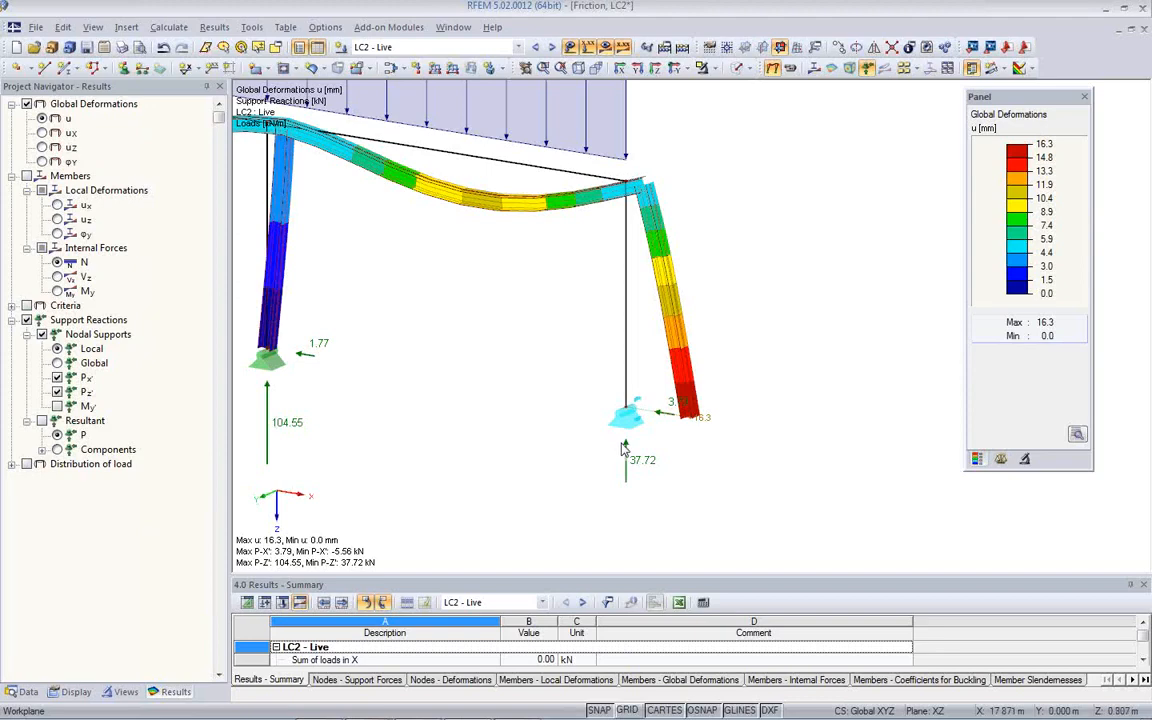
Close the Friction model and open the CableOnPulley model from the Webinar project
{"action": "left_click", "coordinate": [1144, 33]}
{"action": "left_click", "coordinate": [586, 385]}
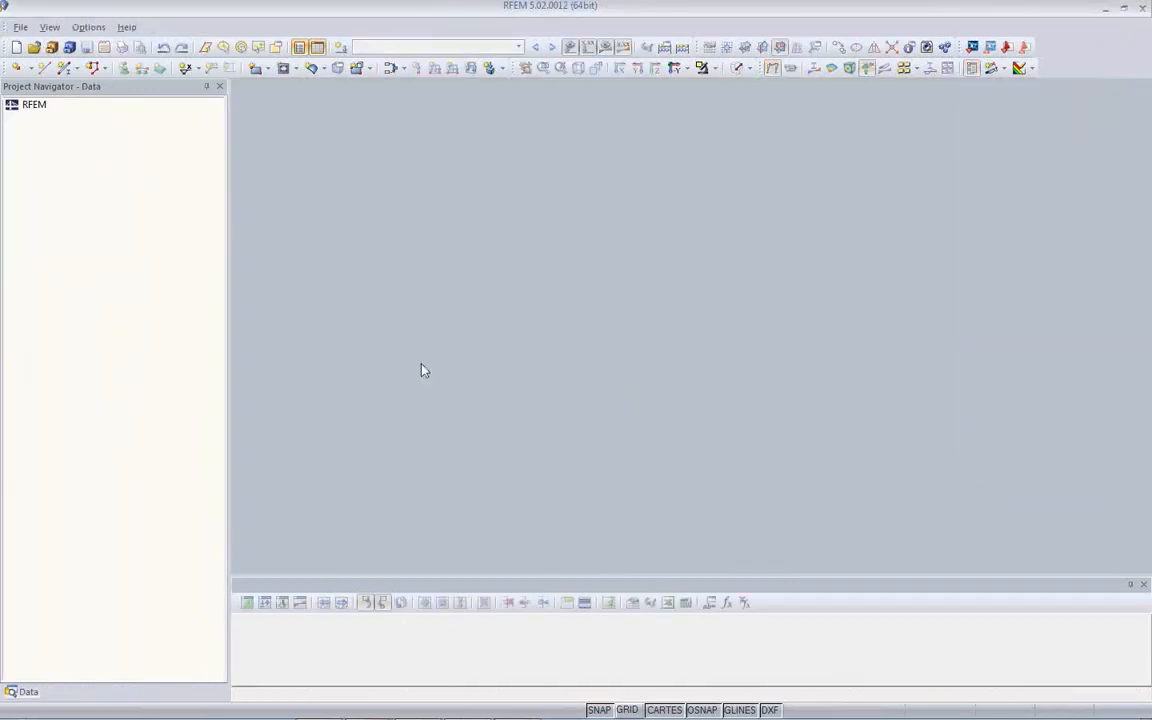
{"action": "left_click", "coordinate": [51, 47]}
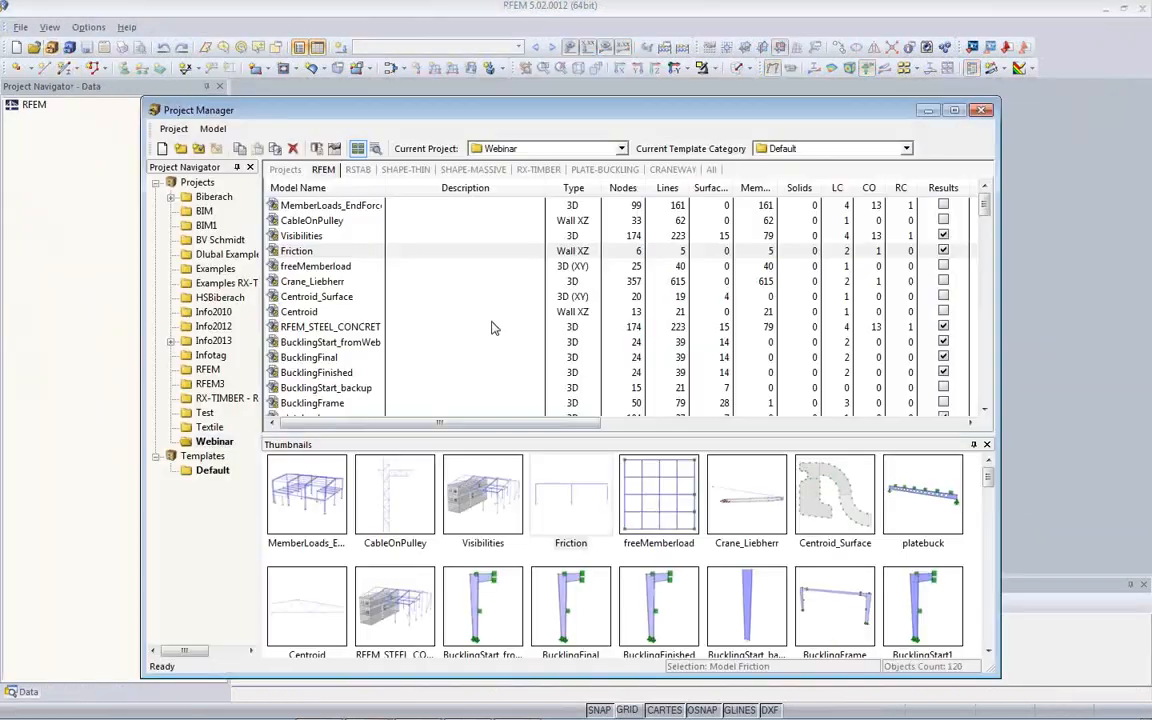
{"action": "left_click", "coordinate": [394, 530]}
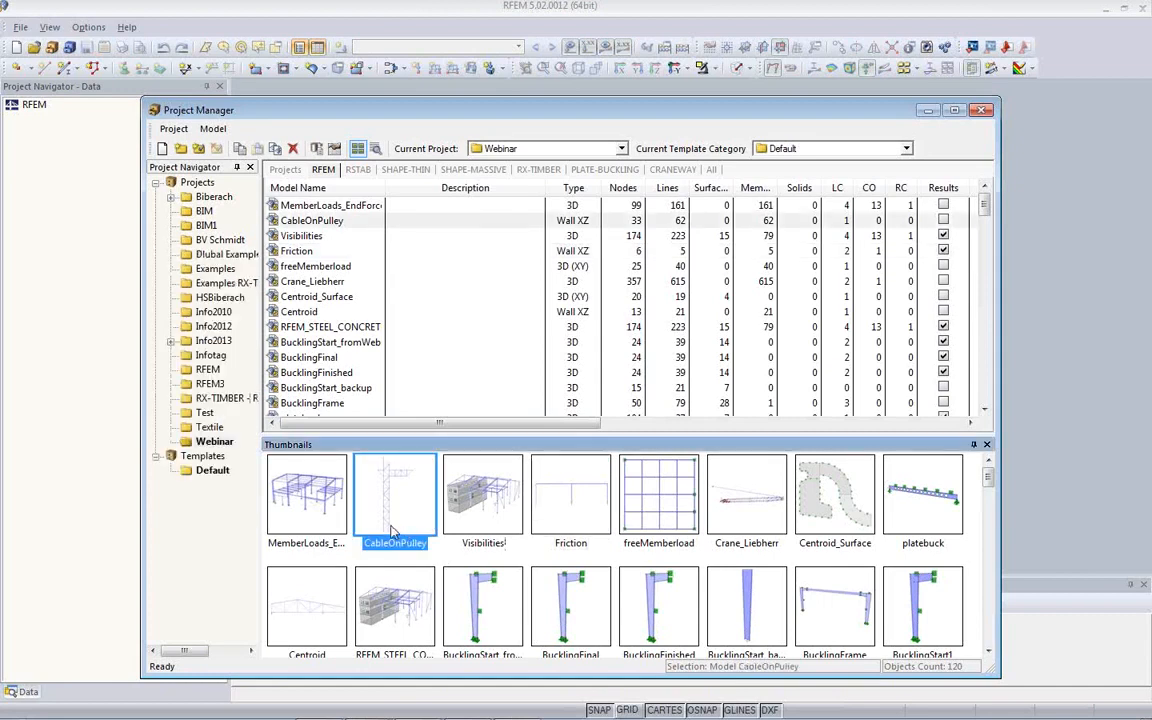
{"action": "double_click", "coordinate": [394, 530]}
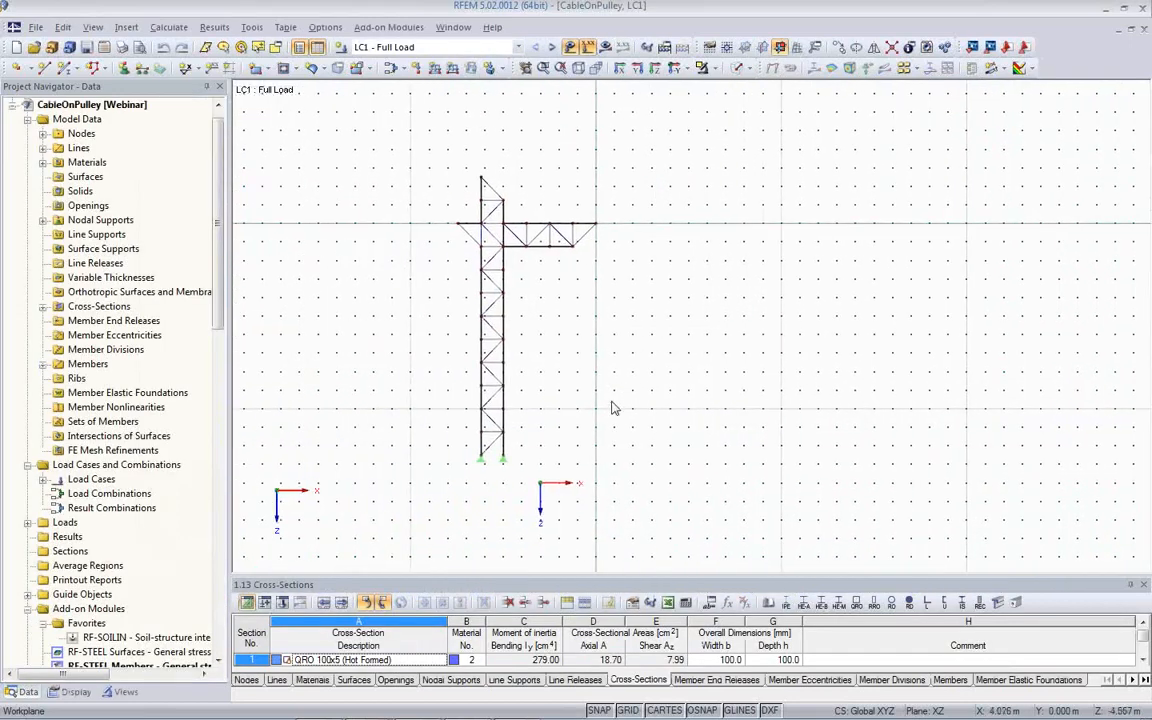
Draw a polyline from the mast's left base support through the rear arm's end, mast top and jib tip, ending about 4 m below the tip
{"action": "scroll", "coordinate": [533, 440], "scroll_direction": "up", "scroll_amount": 1}
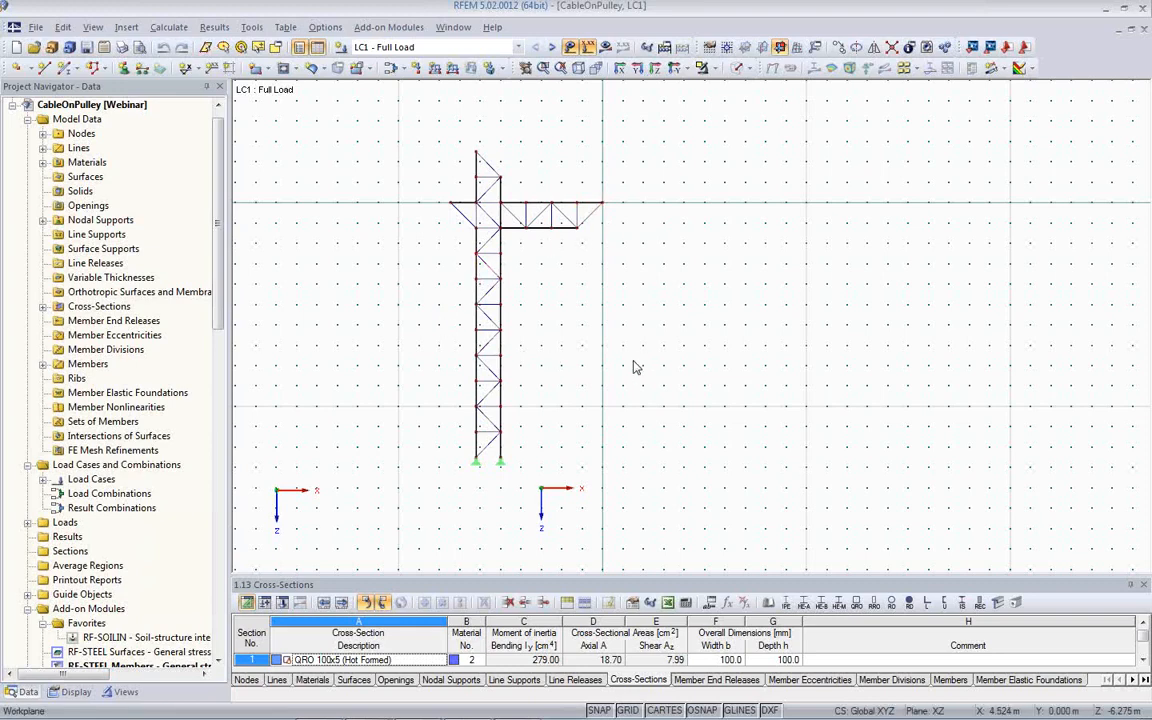
{"action": "middle_click_drag", "start_coordinate": [633, 361], "coordinate": [577, 383]}
{"action": "scroll", "coordinate": [532, 386], "scroll_direction": "up", "scroll_amount": 1}
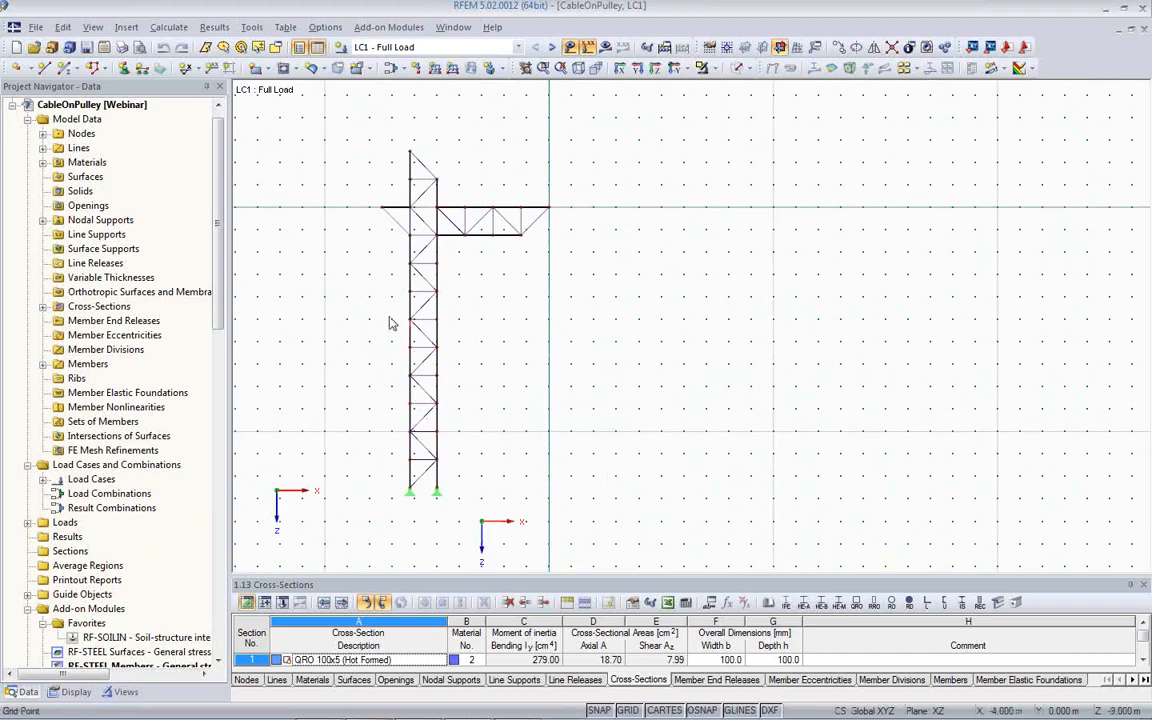
{"action": "left_click", "coordinate": [92, 68]}
{"action": "left_click", "coordinate": [410, 489]}
{"action": "left_click", "coordinate": [410, 489]}
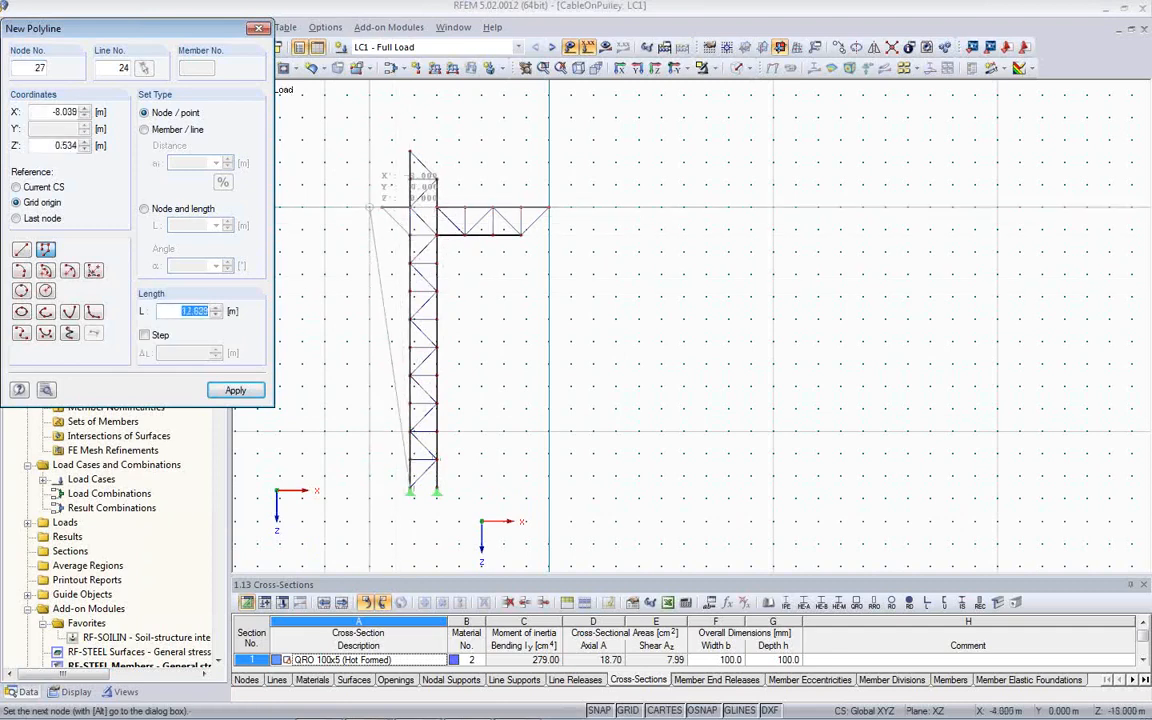
{"action": "left_click", "coordinate": [381, 207]}
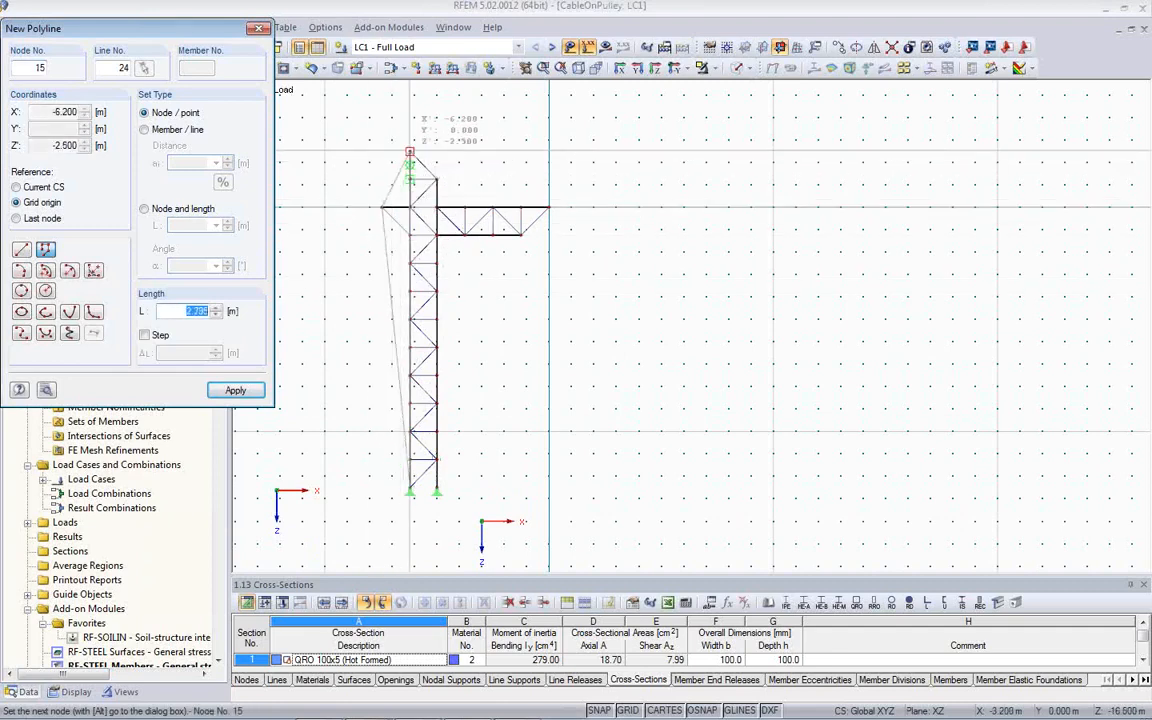
{"action": "left_click", "coordinate": [410, 152]}
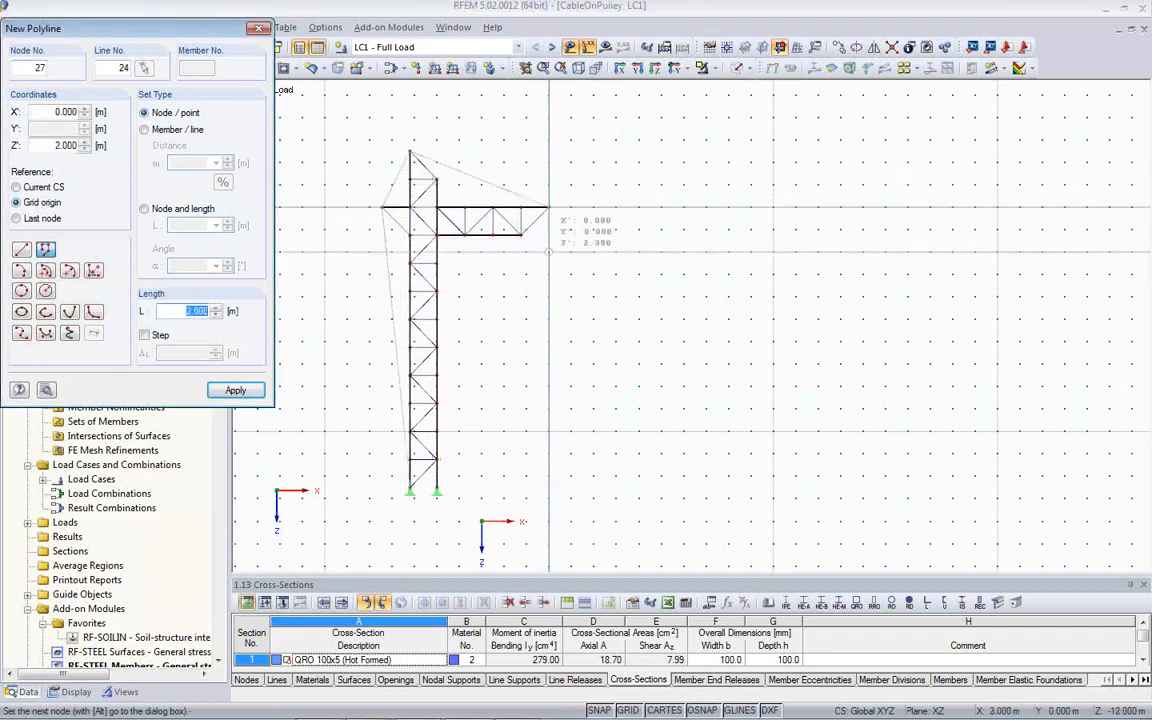
{"action": "left_click", "coordinate": [548, 207]}
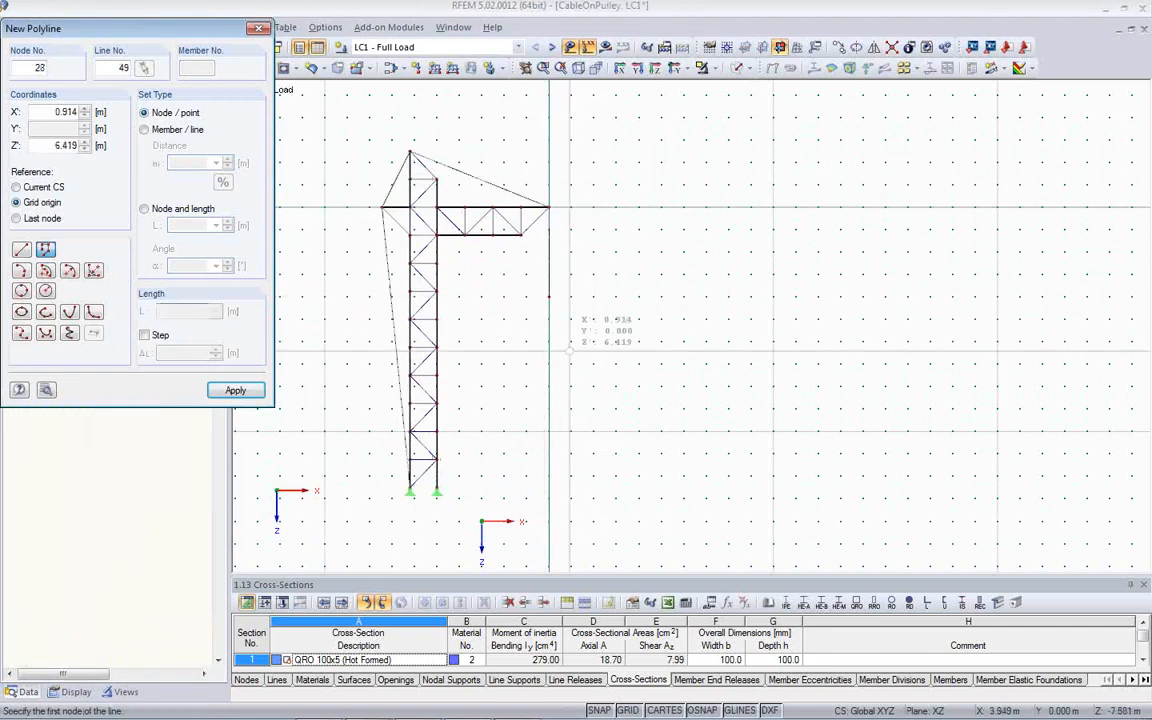
{"action": "key", "text": "Escape"}
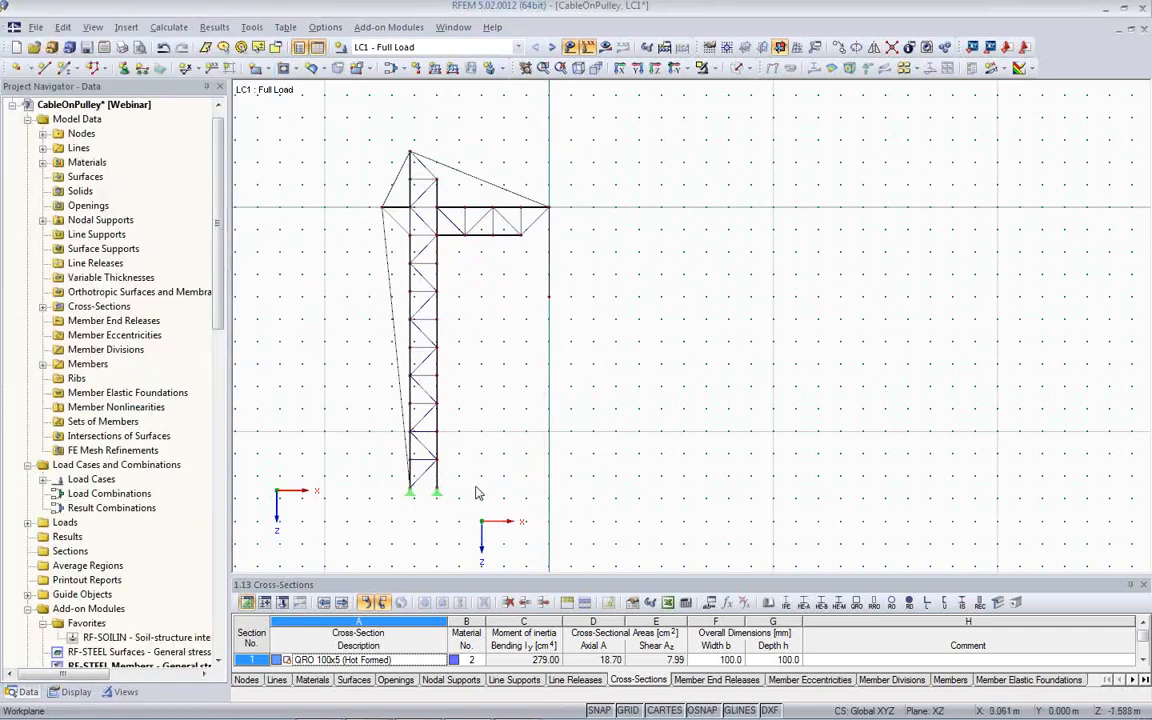
Assign a member to the new polyline with cross-section 2, RD 40 in Steel S 235, and member type Cable on Pulleys
{"action": "left_click", "coordinate": [410, 492]}
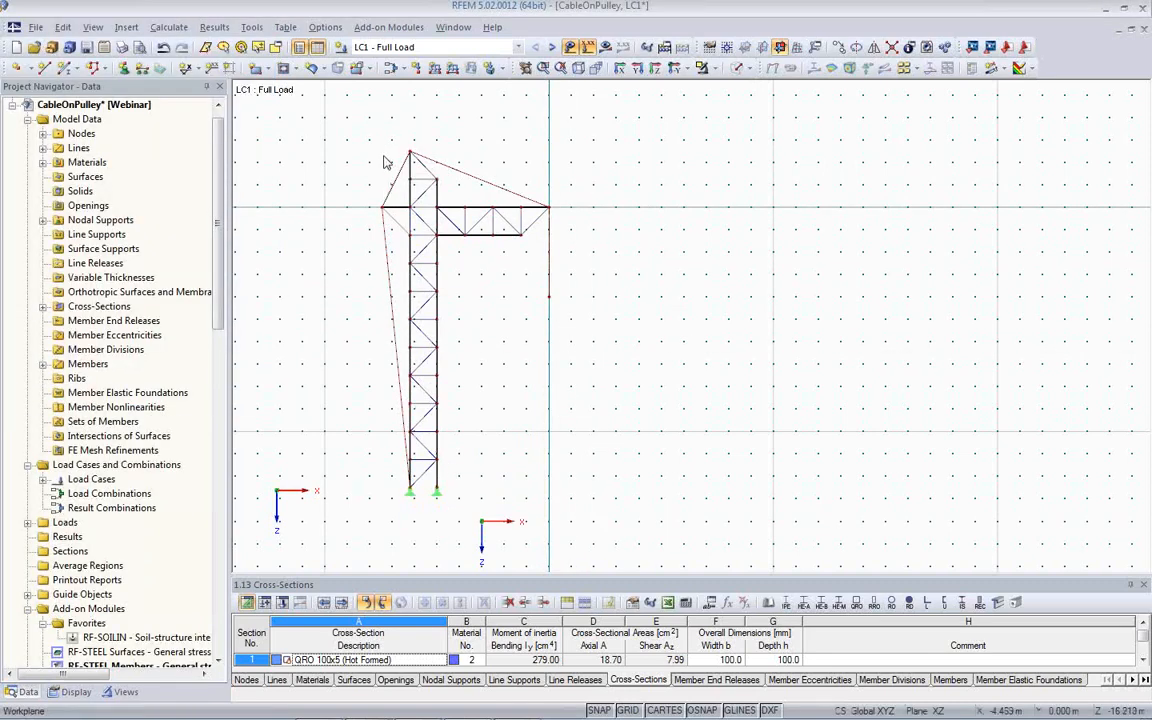
{"action": "double_click", "coordinate": [395, 337]}
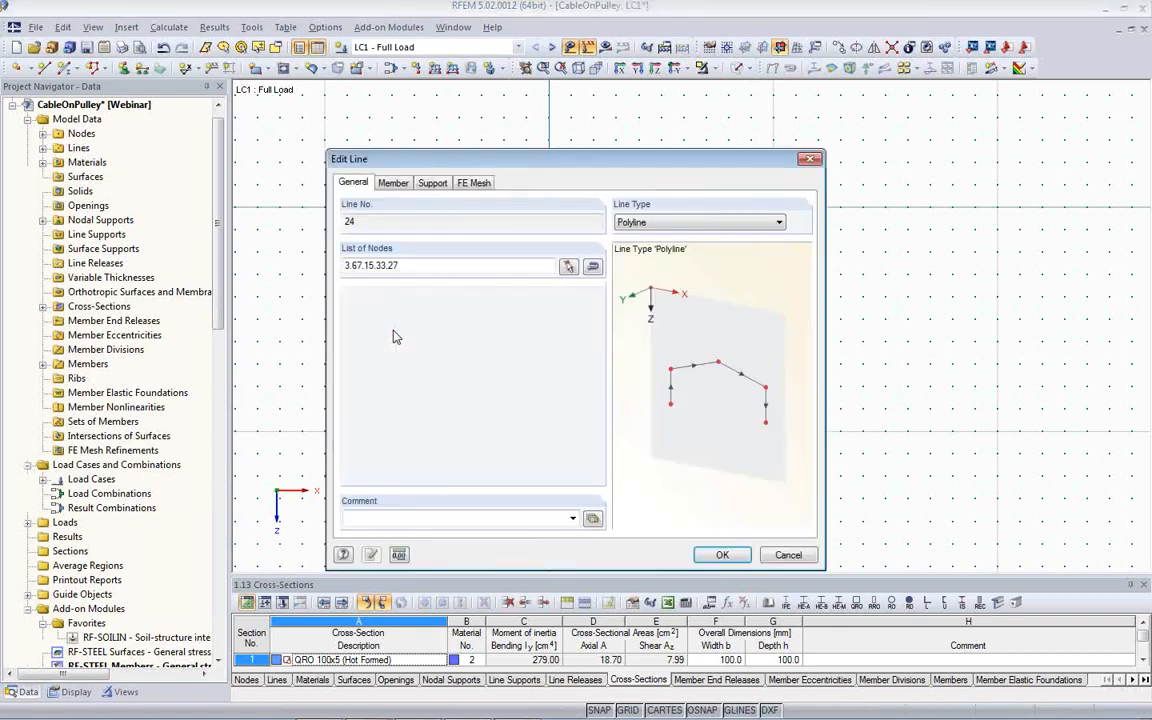
{"action": "left_click", "coordinate": [394, 184]}
{"action": "left_click", "coordinate": [348, 267]}
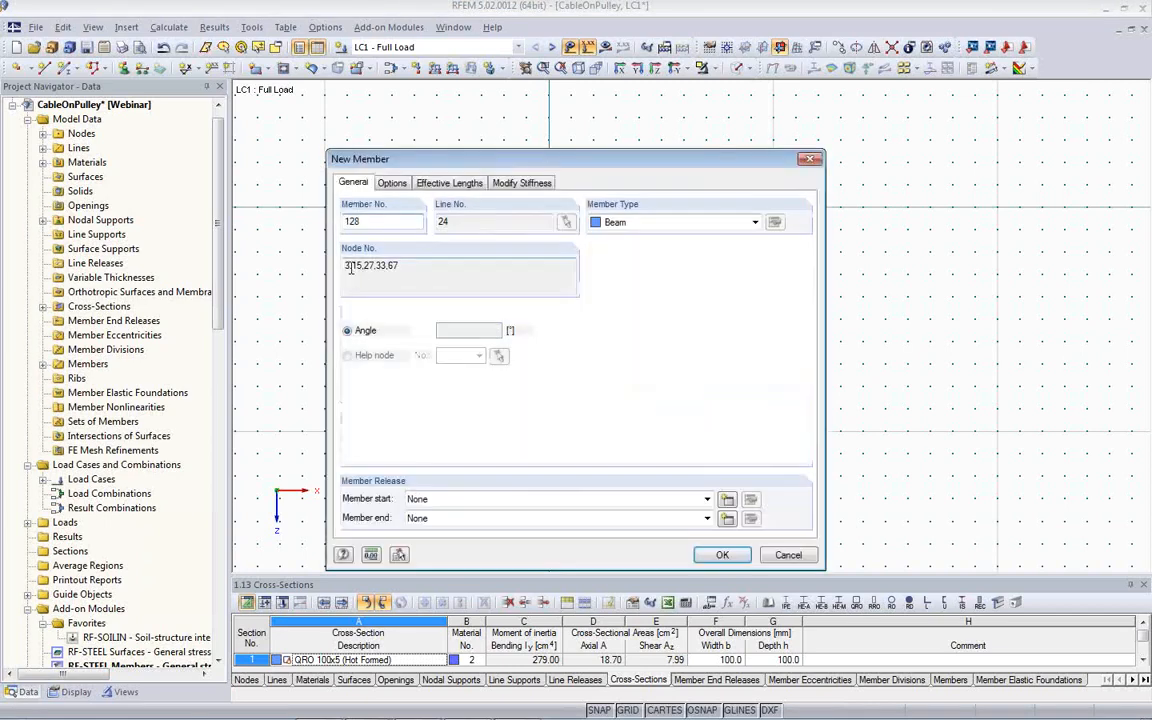
{"action": "left_click", "coordinate": [705, 437]}
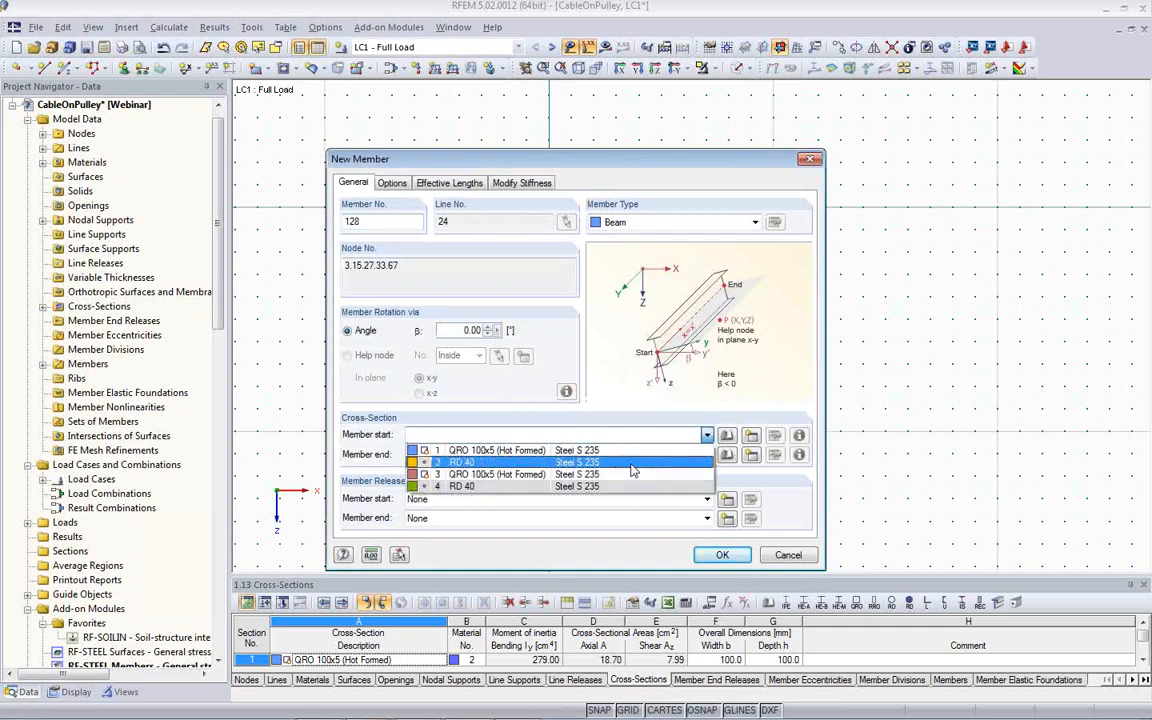
{"action": "left_click", "coordinate": [525, 465]}
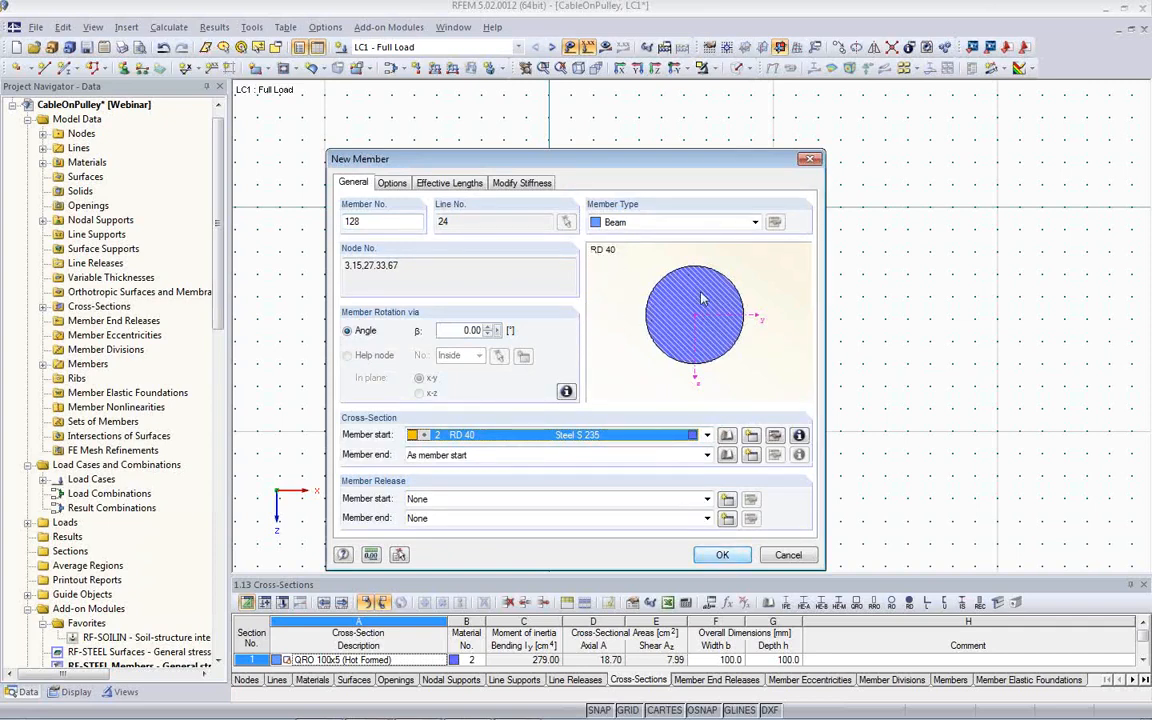
{"action": "left_click", "coordinate": [708, 223]}
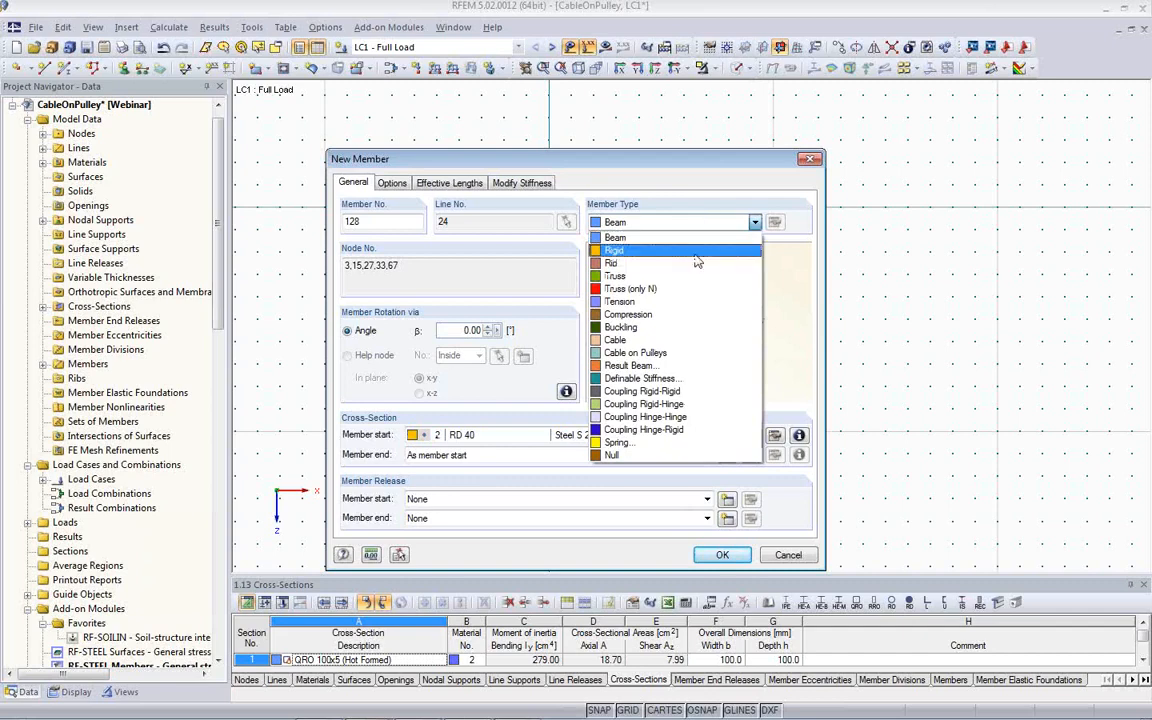
{"action": "left_click", "coordinate": [683, 355]}
{"action": "left_click", "coordinate": [718, 556]}
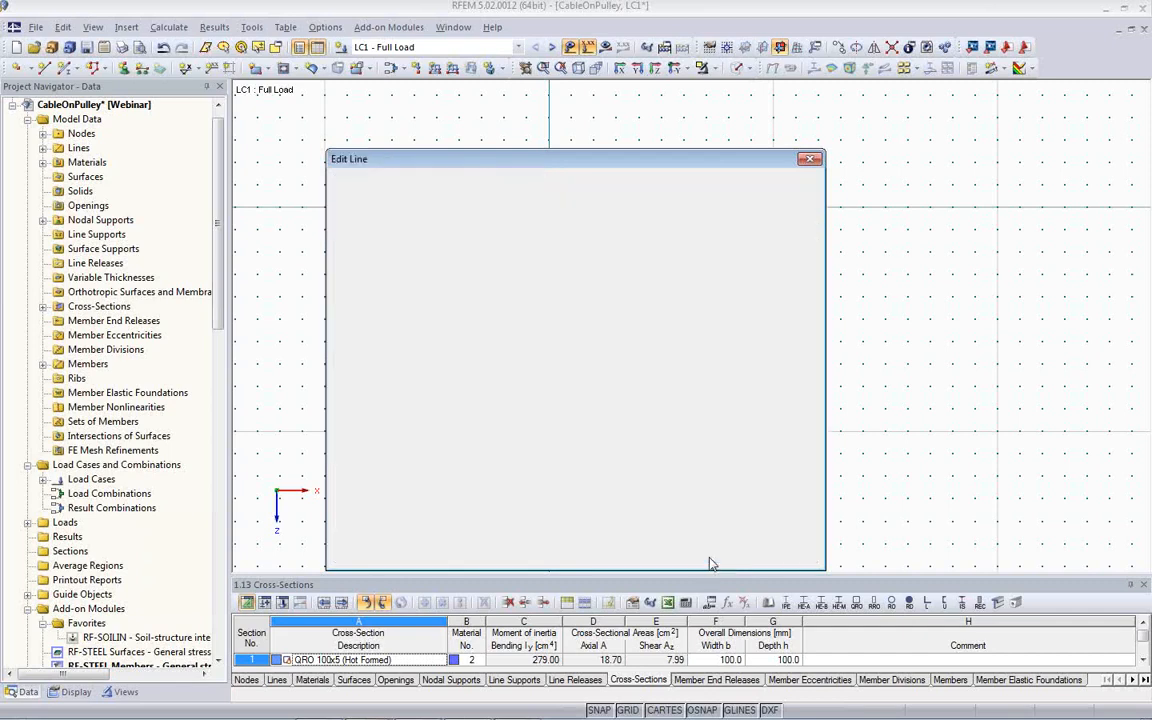
{"action": "left_click", "coordinate": [711, 557]}
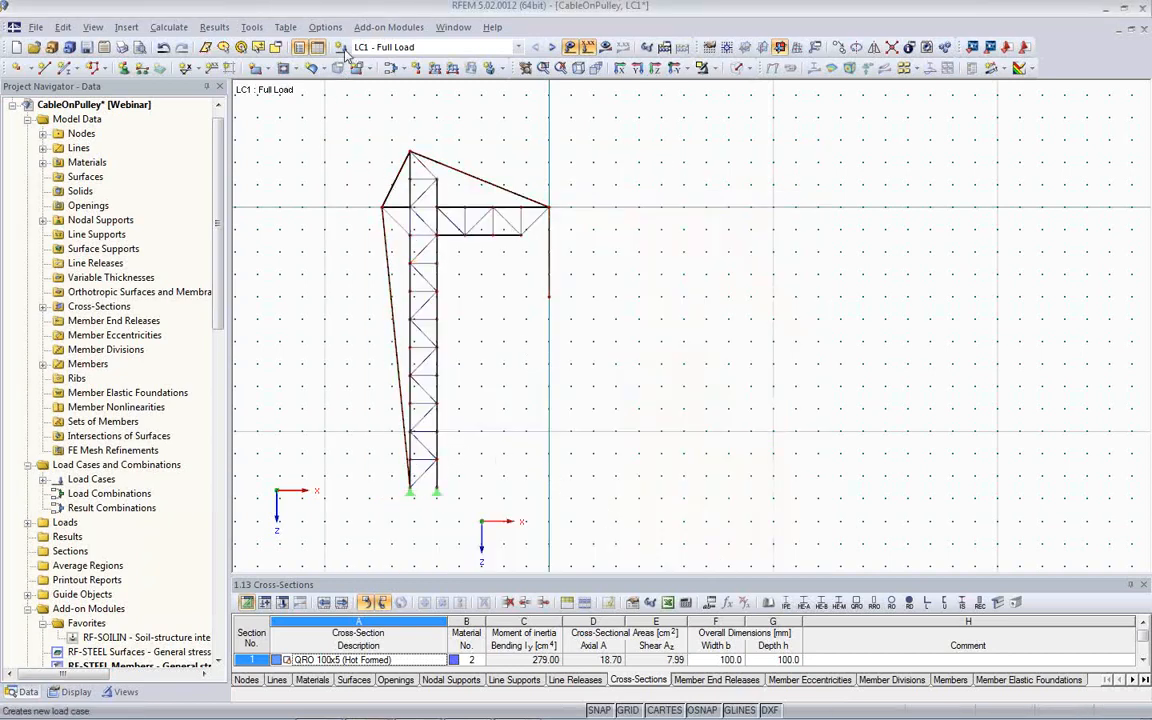
Apply a nodal load of PZ = 100 kN at the free end of the cable hanging from the jib tip
{"action": "left_click", "coordinate": [417, 70]}
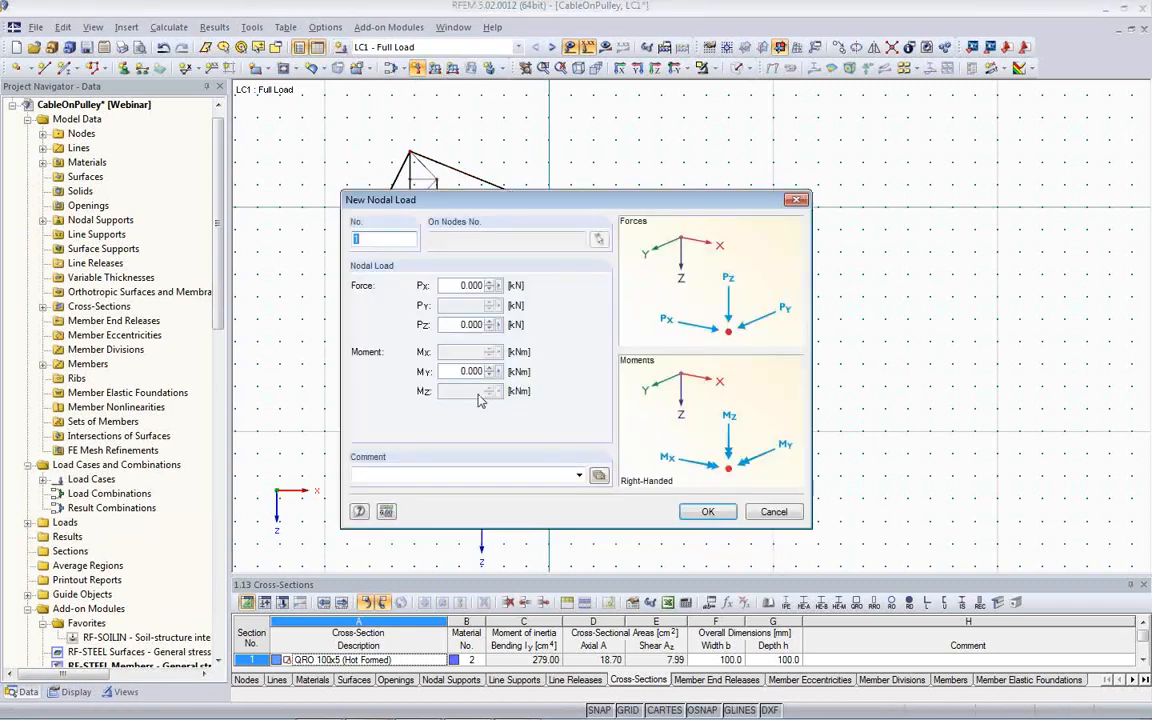
{"action": "left_click", "coordinate": [450, 324]}
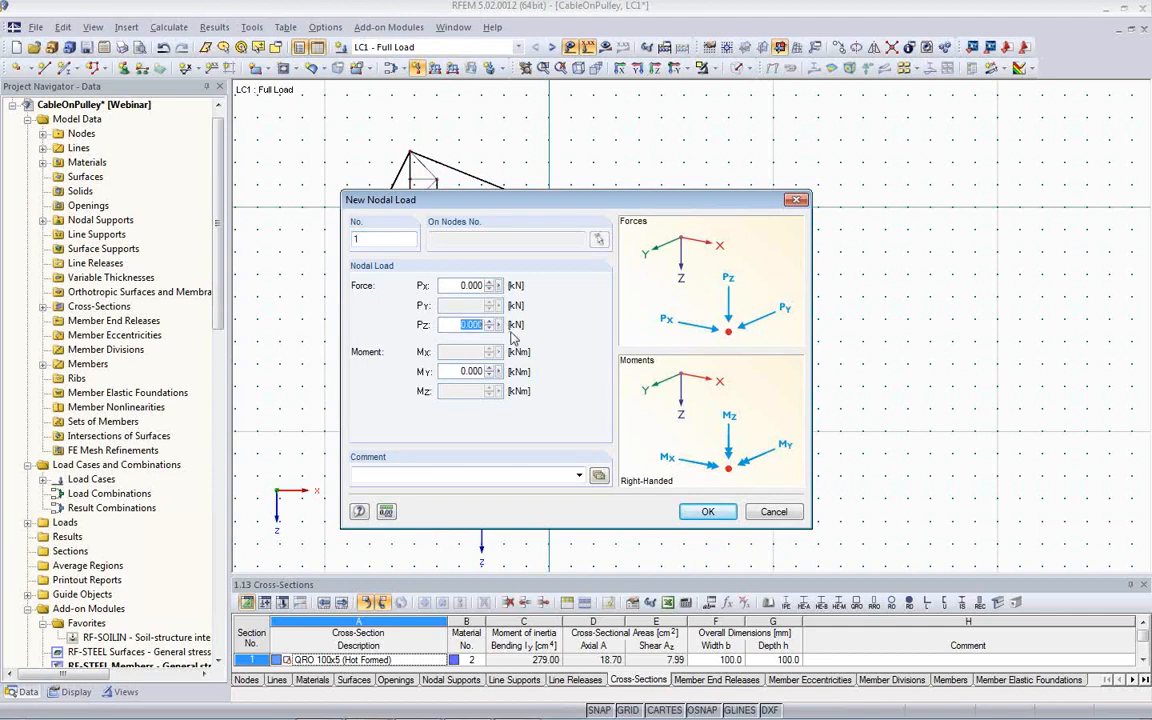
{"action": "type", "text": "100"}
{"action": "left_click", "coordinate": [707, 512]}
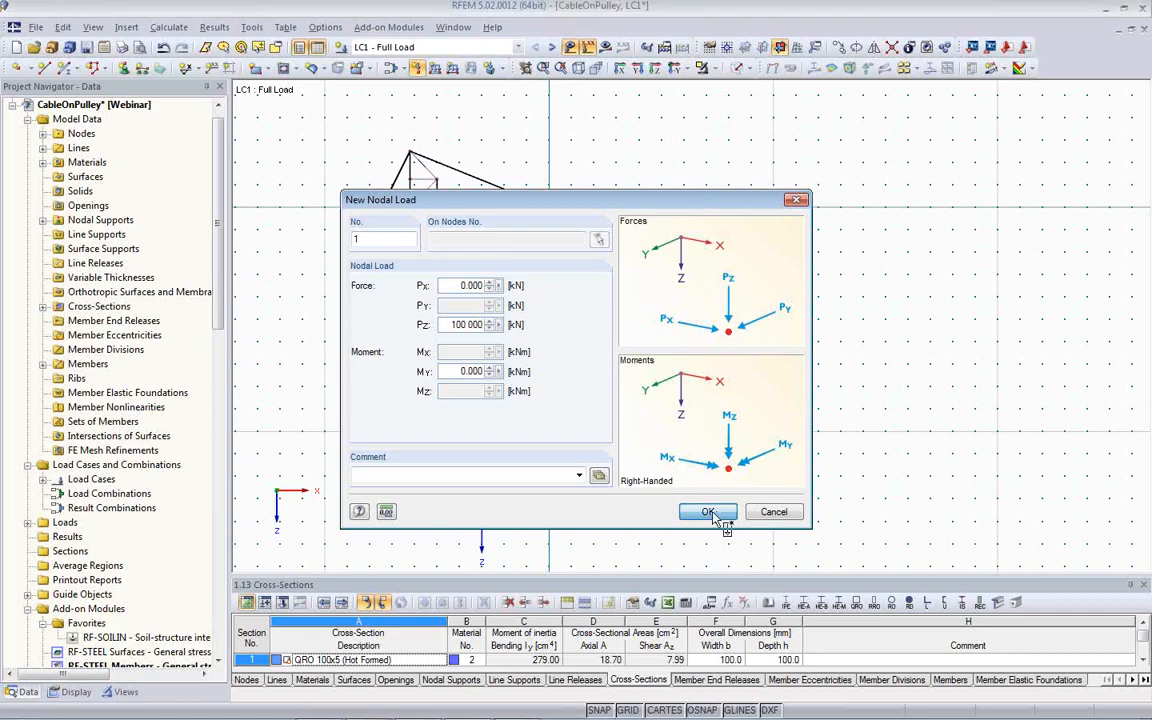
{"action": "left_click", "coordinate": [550, 298]}
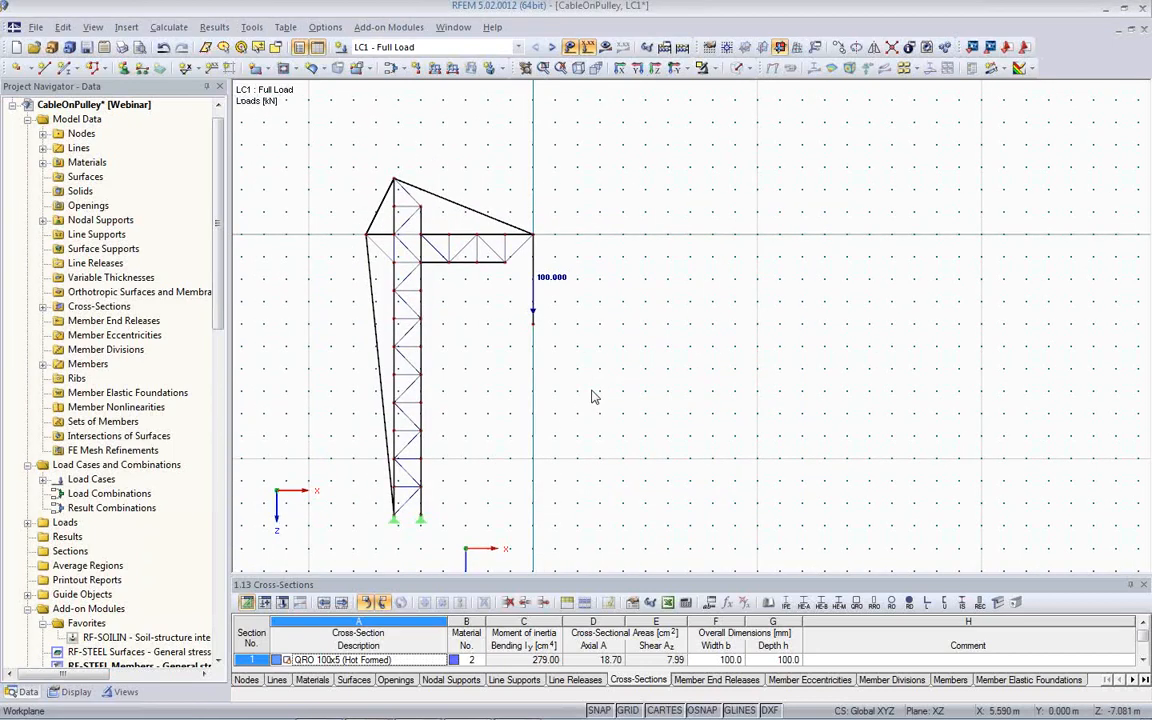
Copy the entire crane with its cable, supports and load, offset by dX = 20 m
{"action": "scroll", "coordinate": [592, 397], "scroll_direction": "down", "scroll_amount": 1}
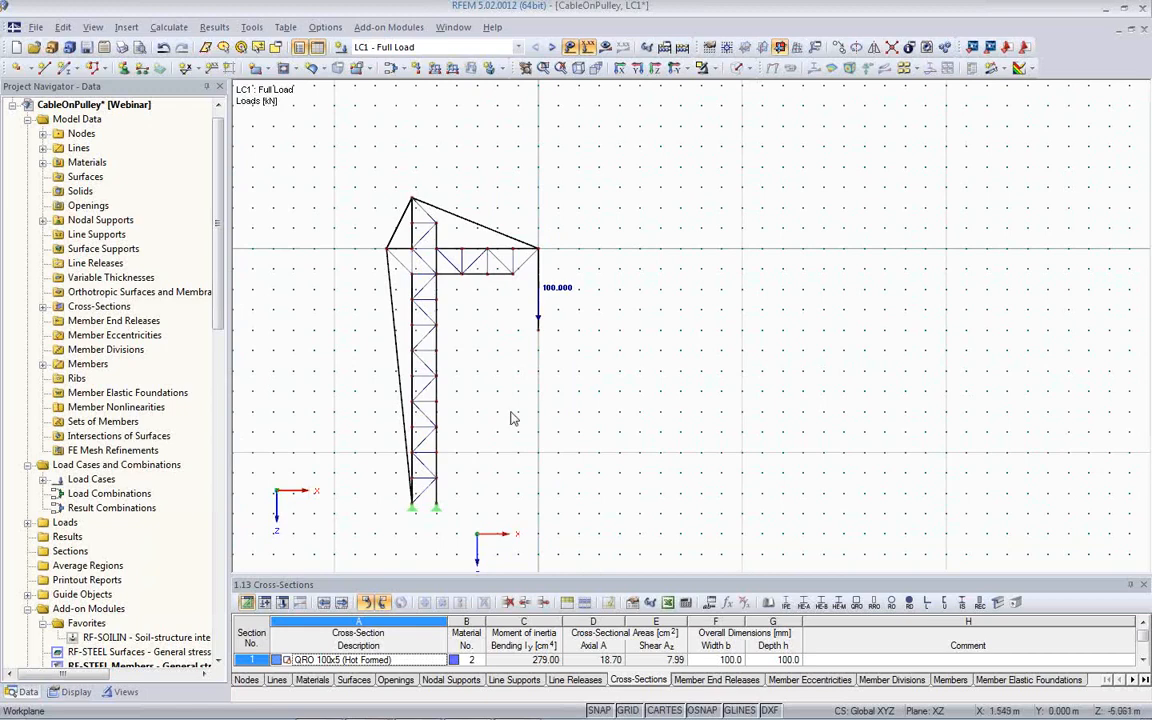
{"action": "left_click_drag", "start_coordinate": [347, 159], "coordinate": [595, 520]}
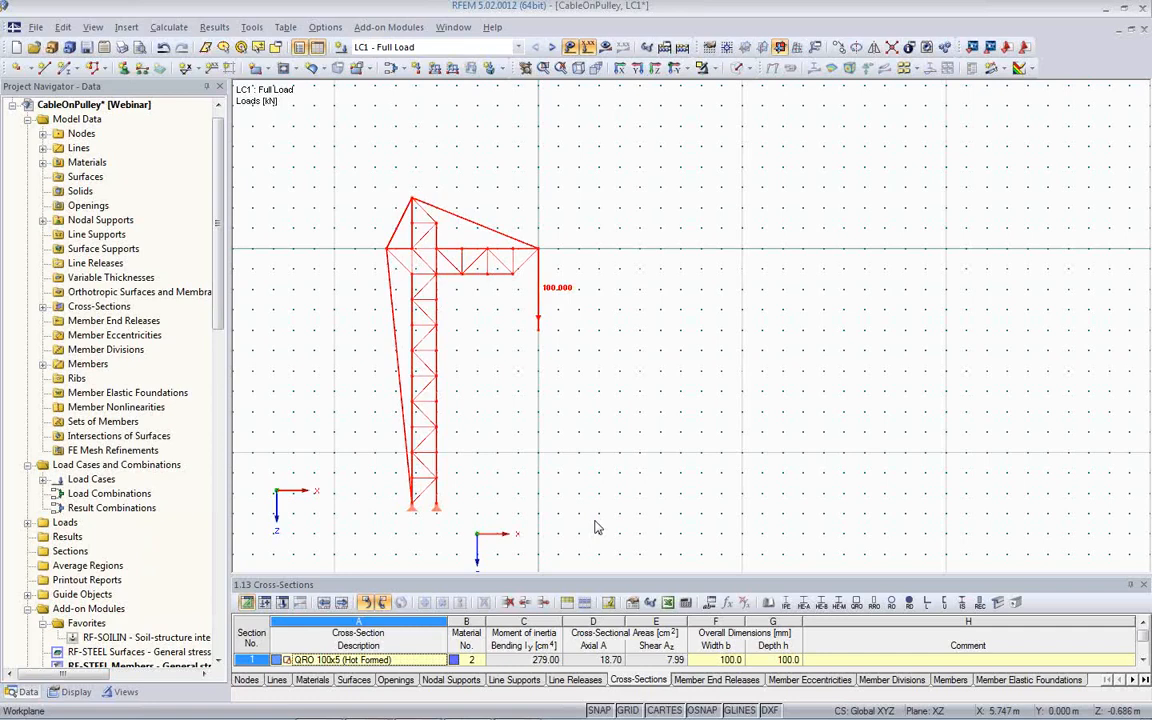
{"action": "key", "text": "ctrl+v"}
{"action": "type", "text": "2"}
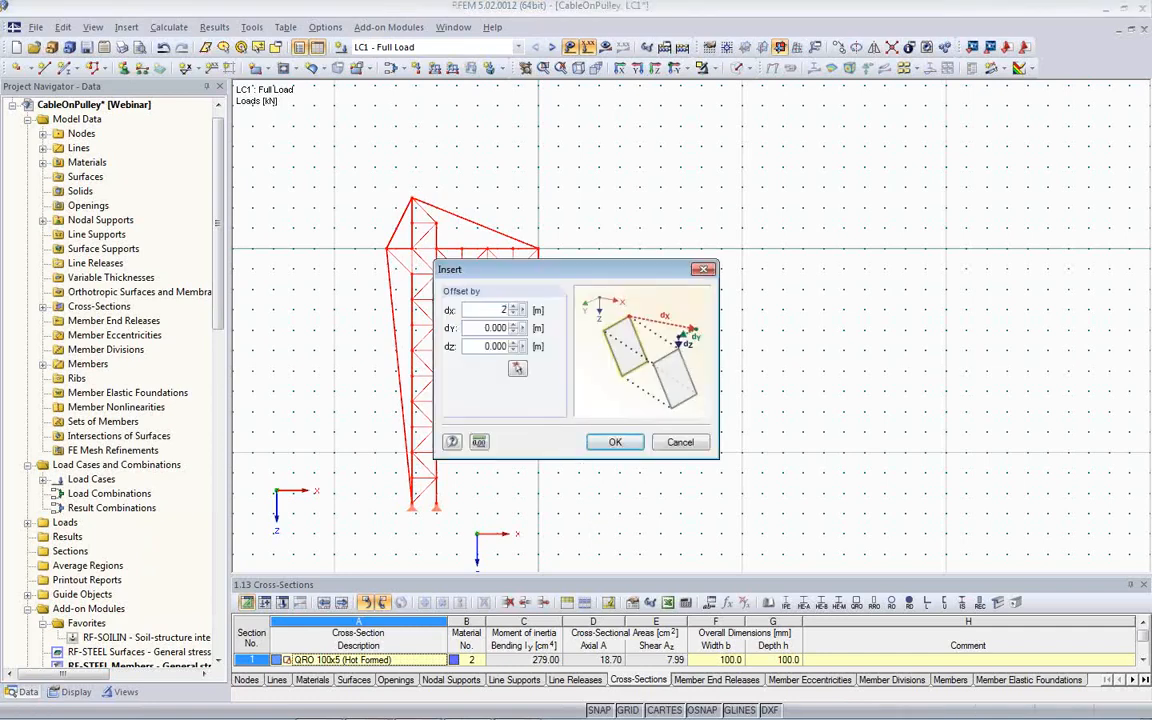
{"action": "left_click", "coordinate": [615, 443]}
{"action": "middle_click_drag", "start_coordinate": [705, 432], "coordinate": [580, 417]}
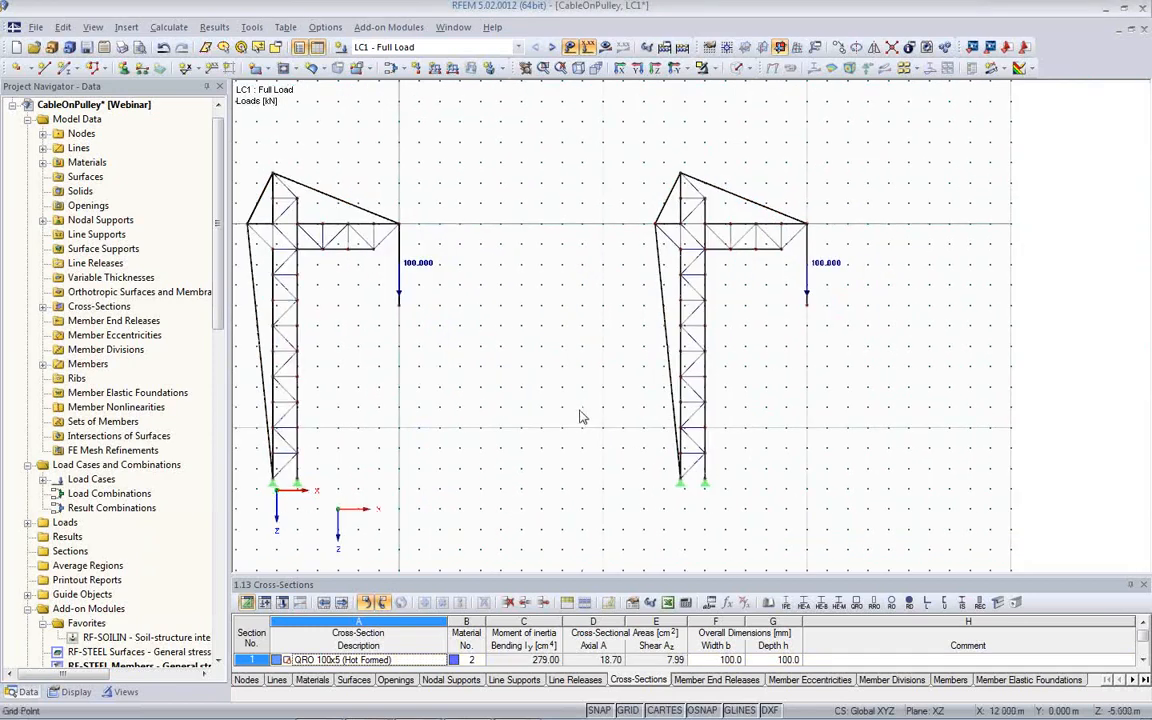
Change the member type of the copied crane's cable to Cable
{"action": "double_click", "coordinate": [666, 345]}
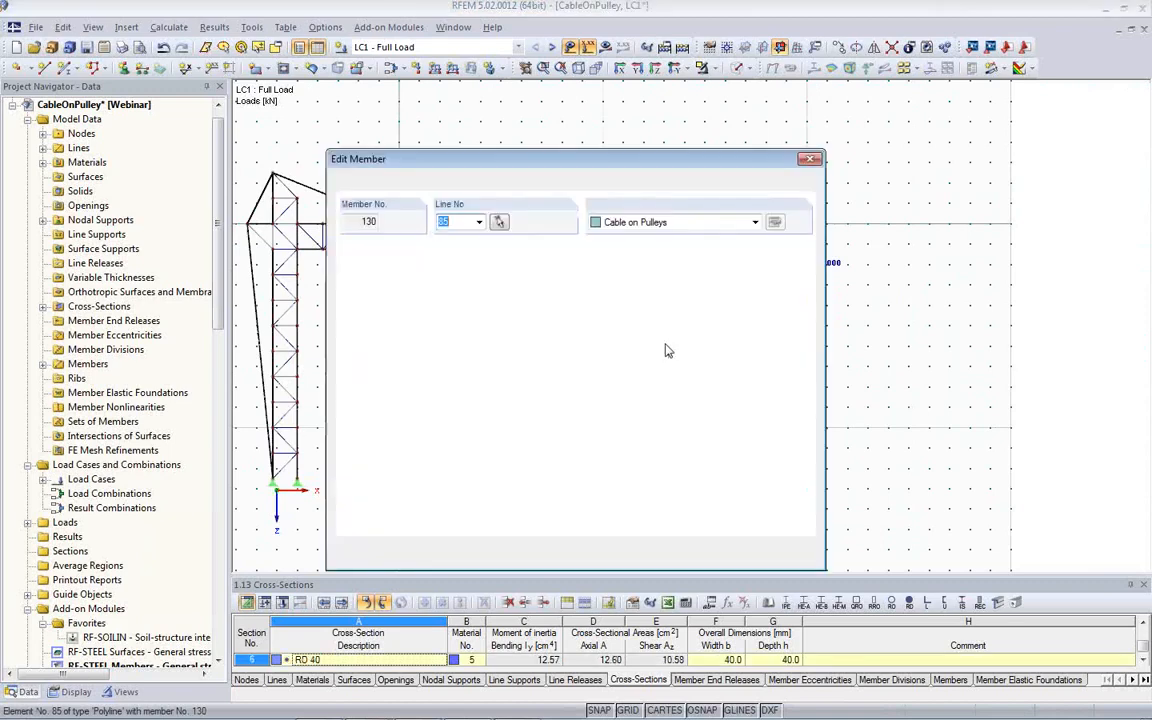
{"action": "left_click", "coordinate": [755, 223]}
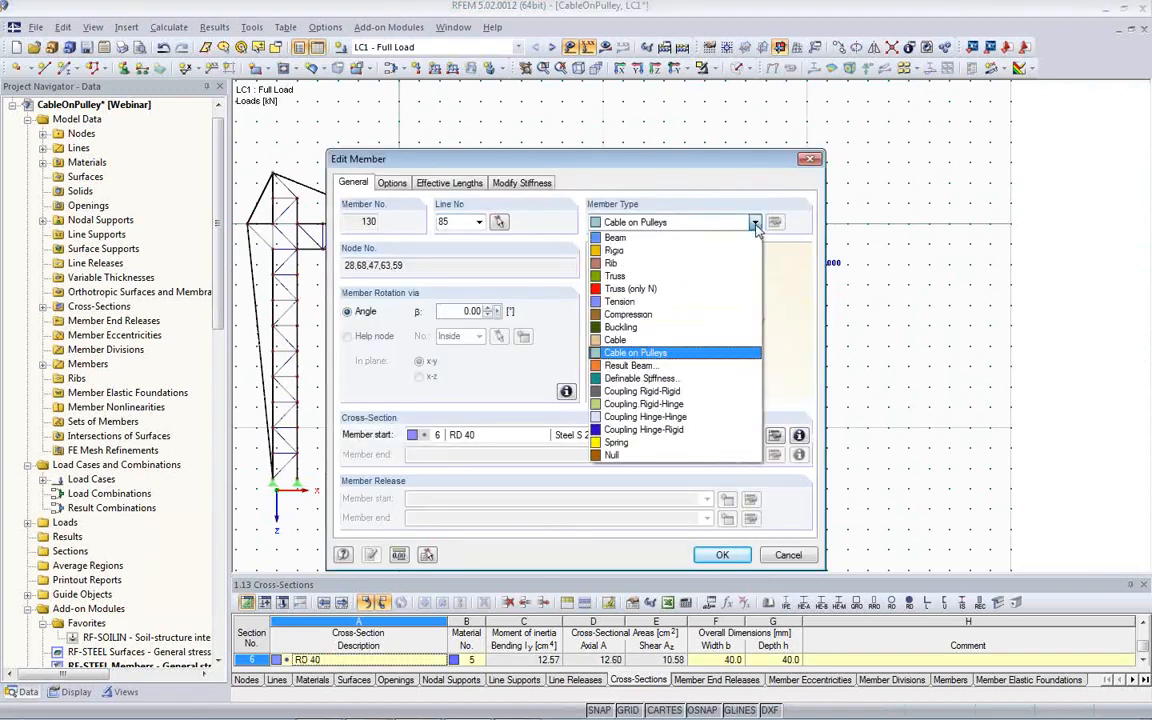
{"action": "left_click", "coordinate": [720, 341]}
{"action": "left_click", "coordinate": [725, 553]}
{"action": "left_click", "coordinate": [556, 497]}
{"action": "scroll", "coordinate": [552, 484], "scroll_direction": "down", "scroll_amount": 2}
{"action": "middle_click_drag", "start_coordinate": [584, 466], "coordinate": [660, 438]}
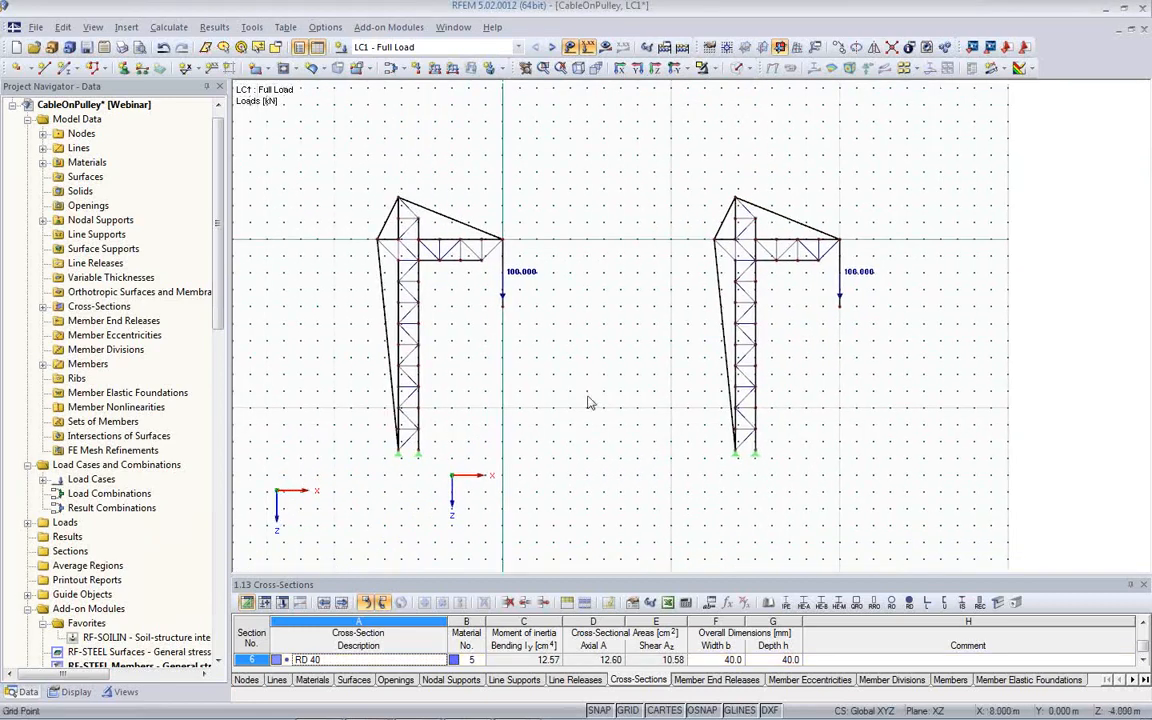
Calculate load case LC1, display the global deformations u and hide the grid
{"action": "left_click", "coordinate": [605, 47]}
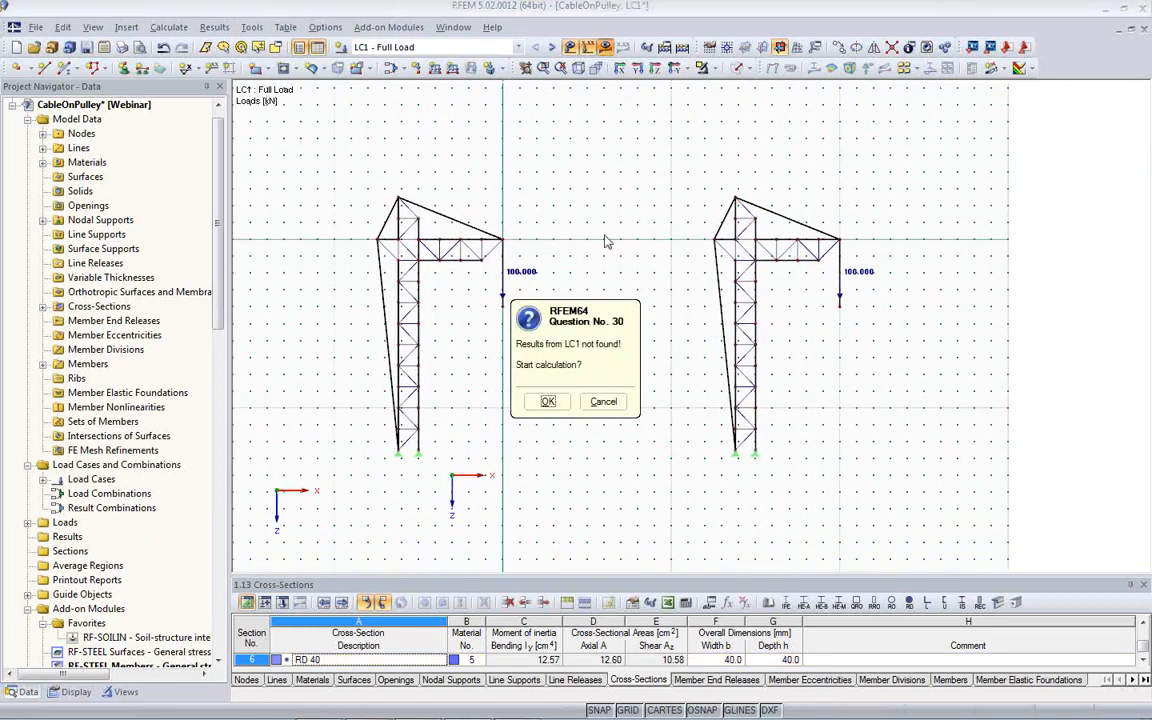
{"action": "left_click", "coordinate": [548, 401]}
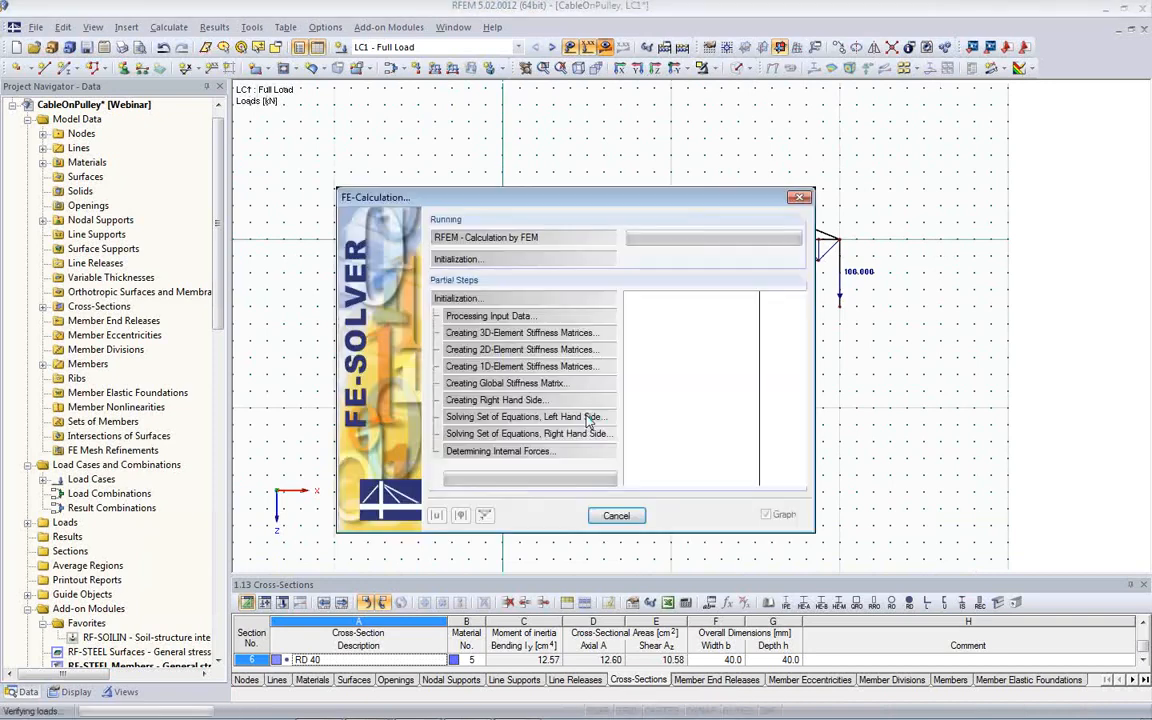
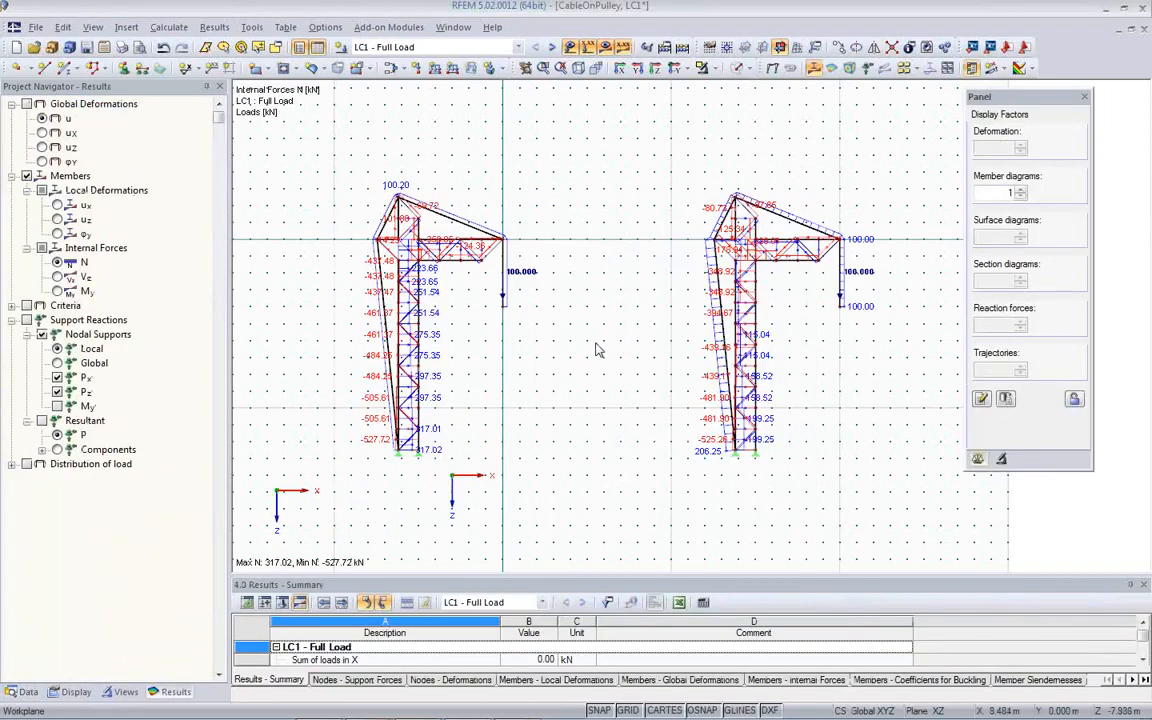
{"action": "left_click", "coordinate": [772, 67]}
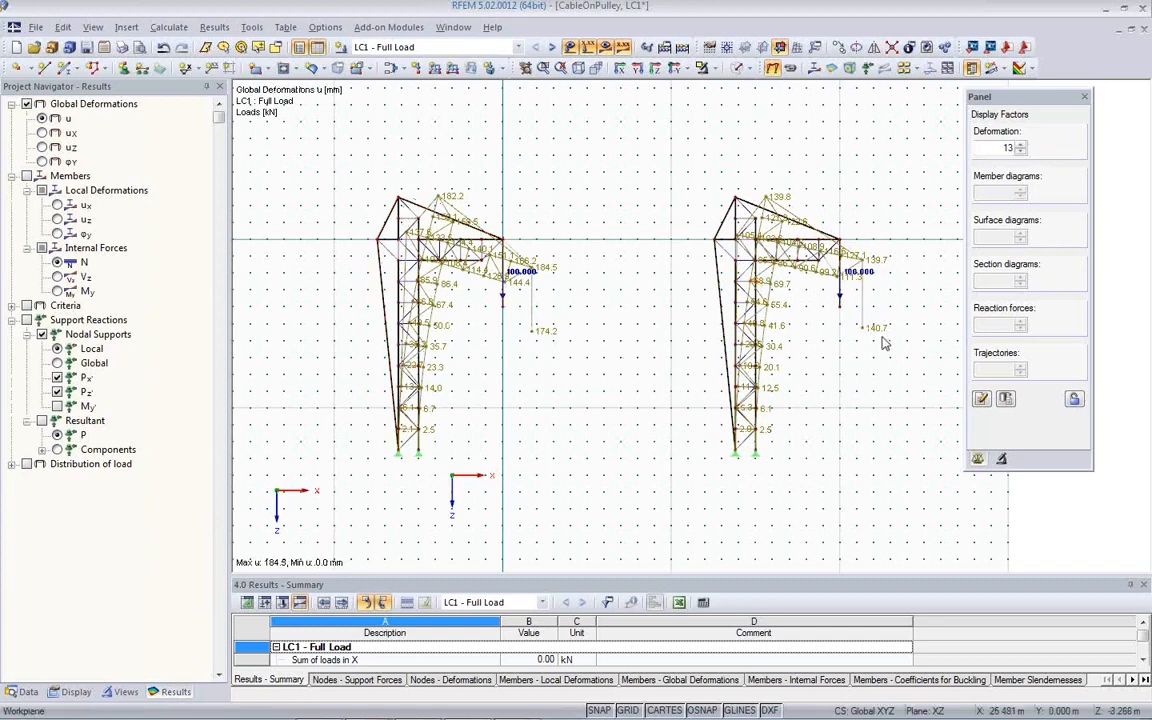
{"action": "left_click", "coordinate": [628, 710]}
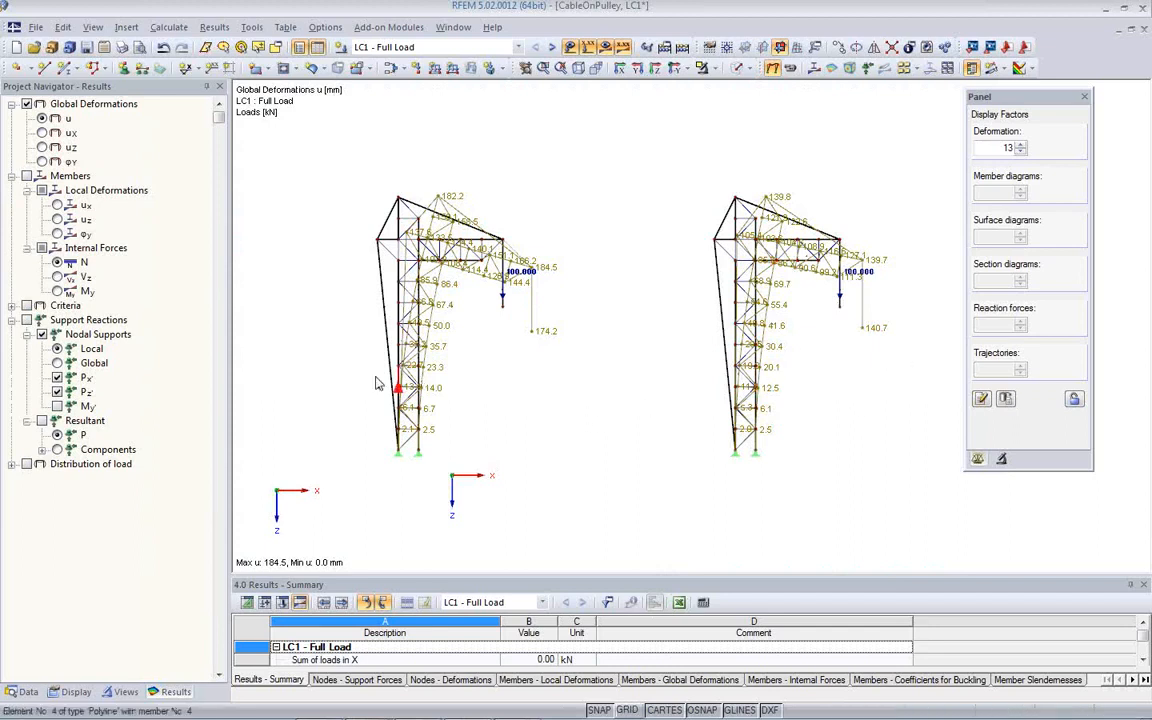
Try to isolate the cables by limiting the visible members to cross-section 2 - RD 40
{"action": "left_click", "coordinate": [122, 692]}
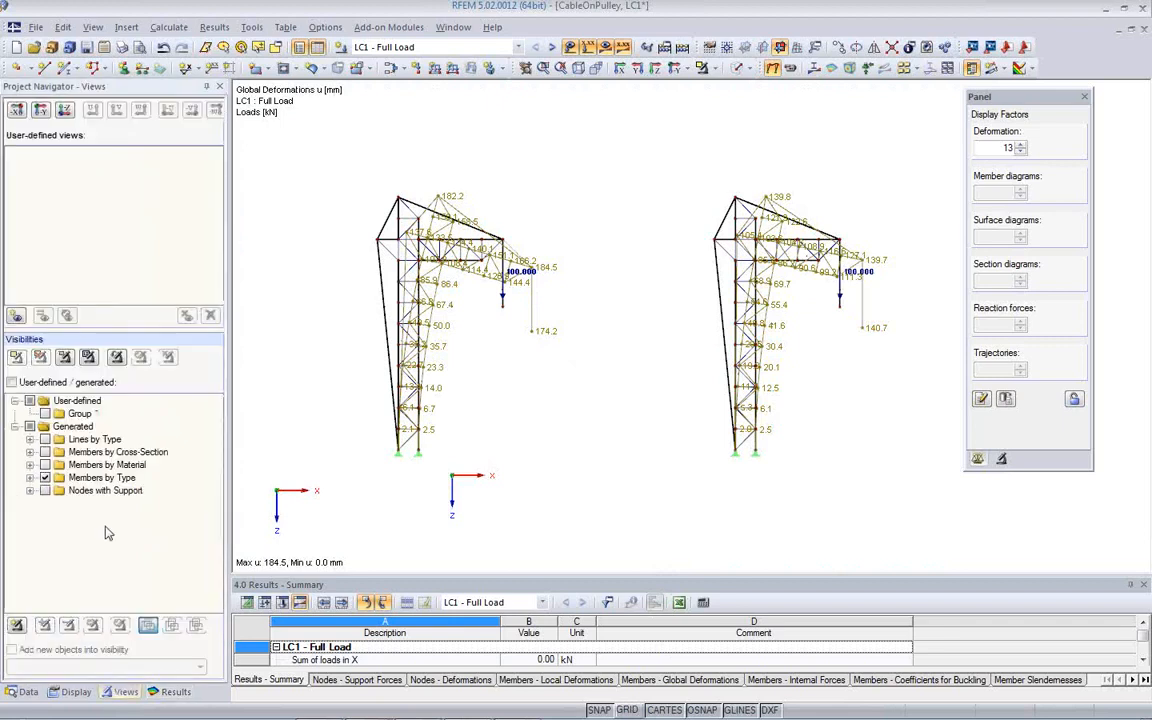
{"action": "left_click", "coordinate": [30, 452]}
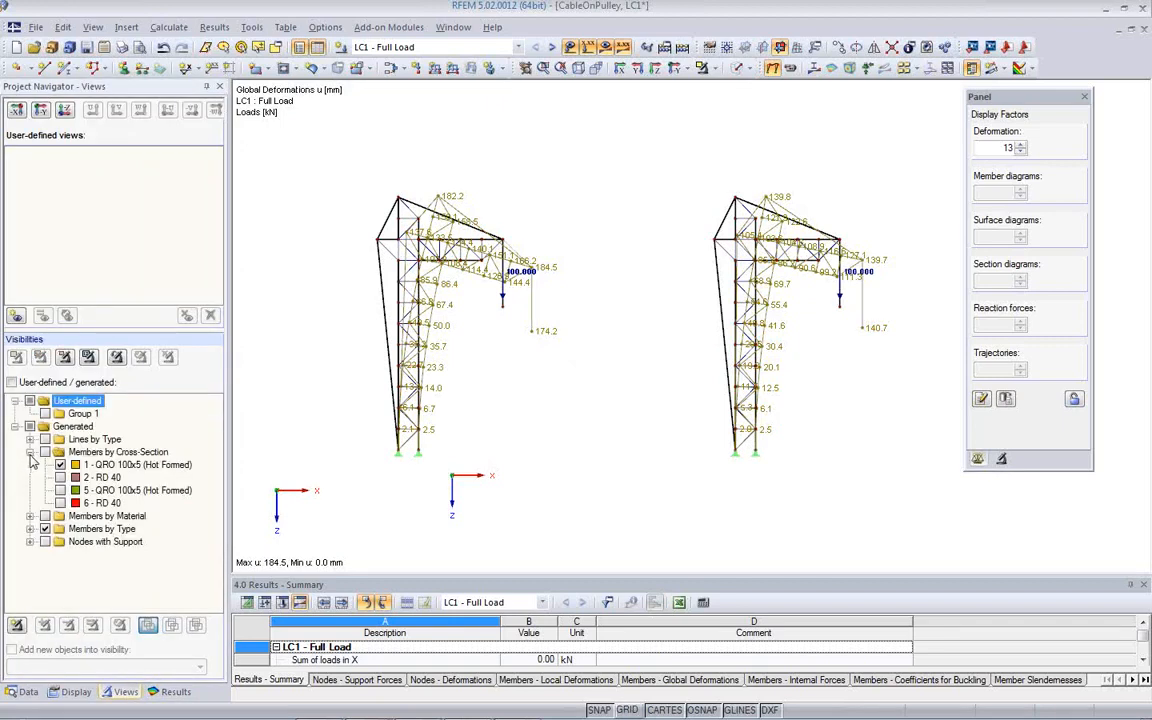
{"action": "left_click", "coordinate": [61, 478]}
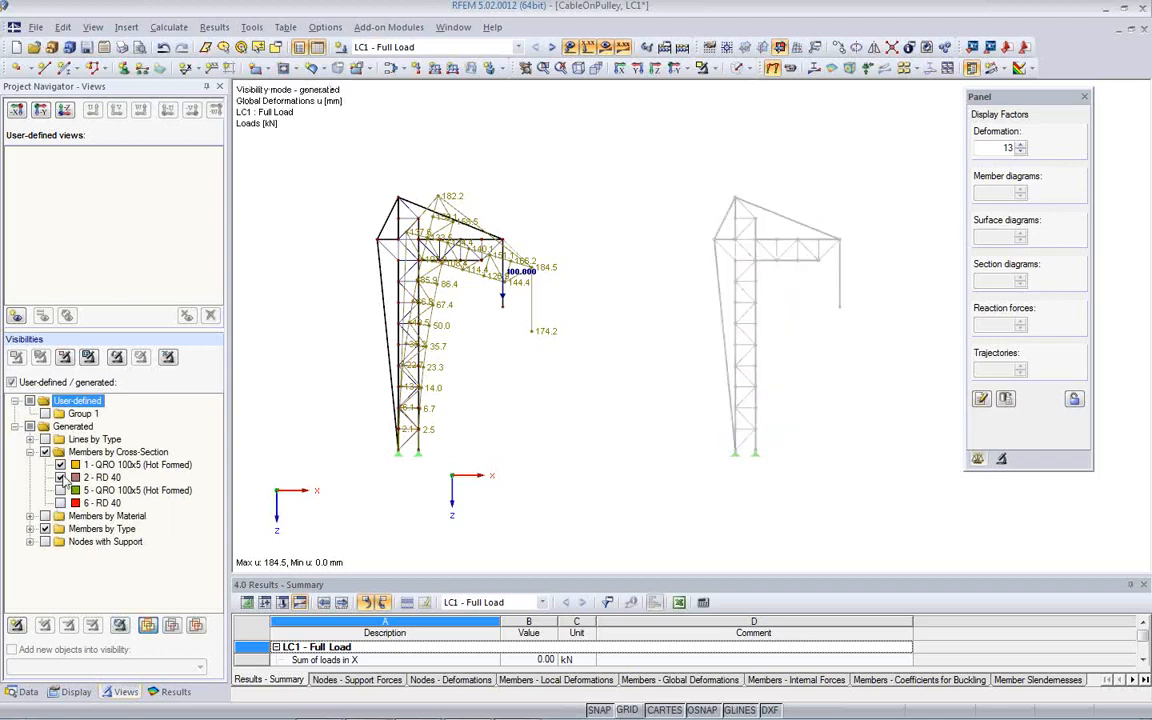
{"action": "left_click", "coordinate": [60, 465]}
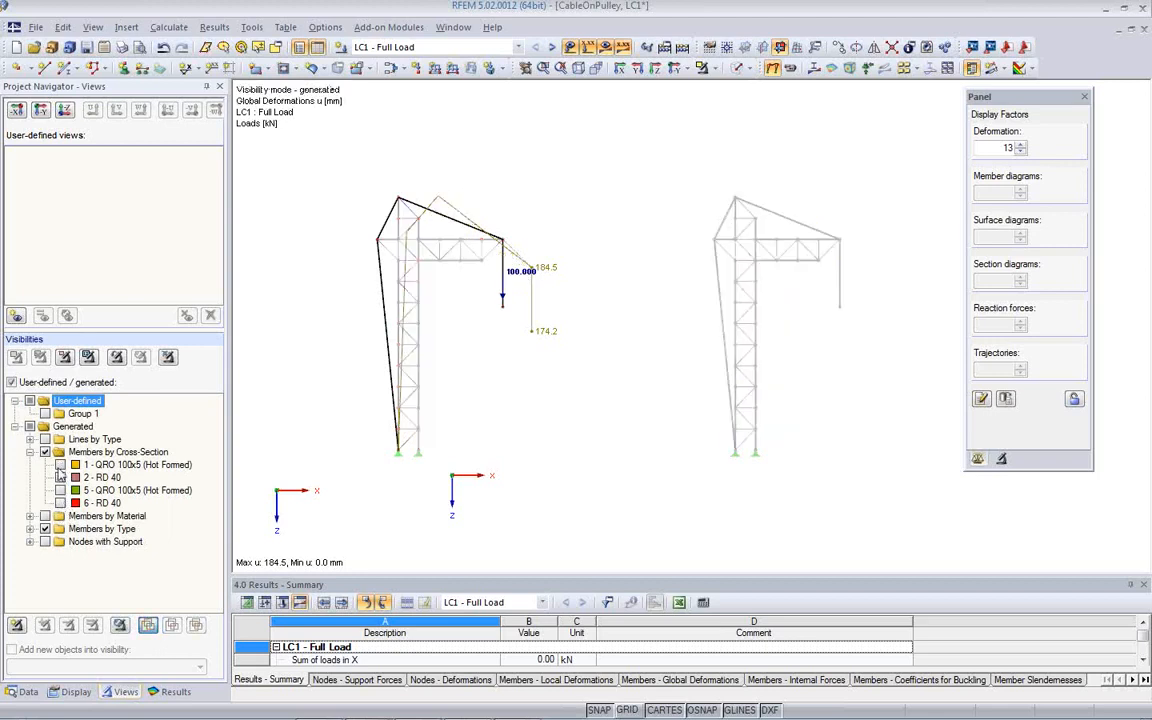
{"action": "left_click", "coordinate": [45, 453]}
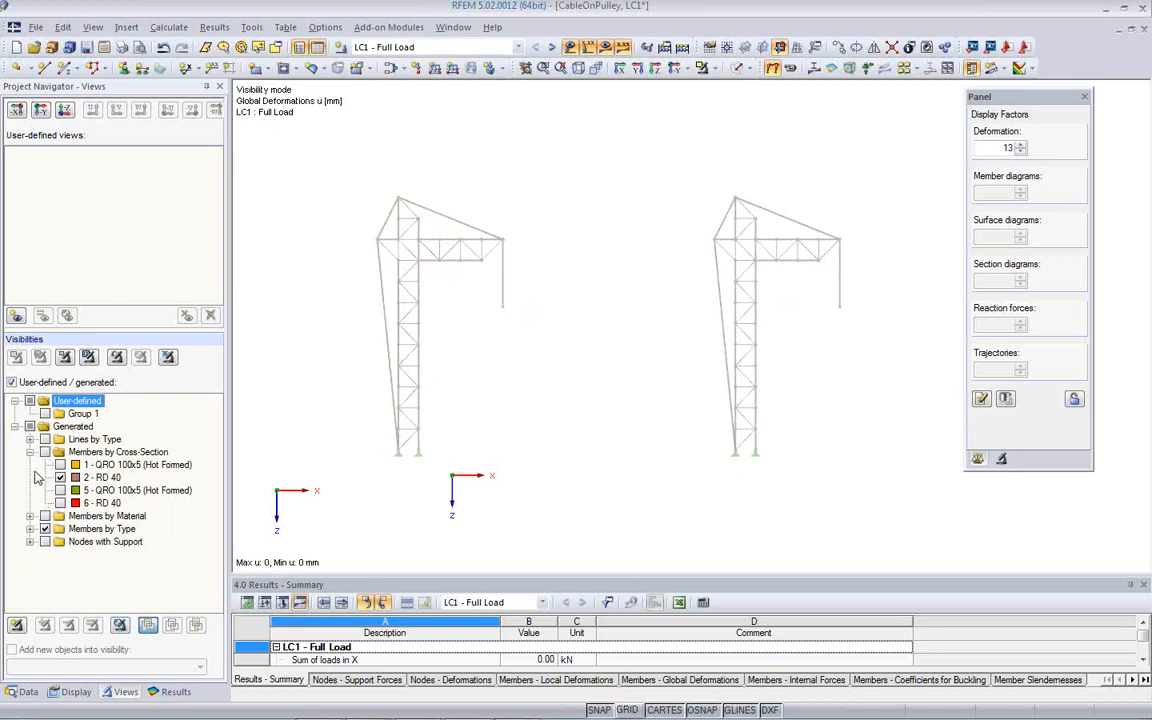
Limit the visible members to the types Cable and Cable on Pulleys and display their axial forces N
{"action": "left_click", "coordinate": [30, 529]}
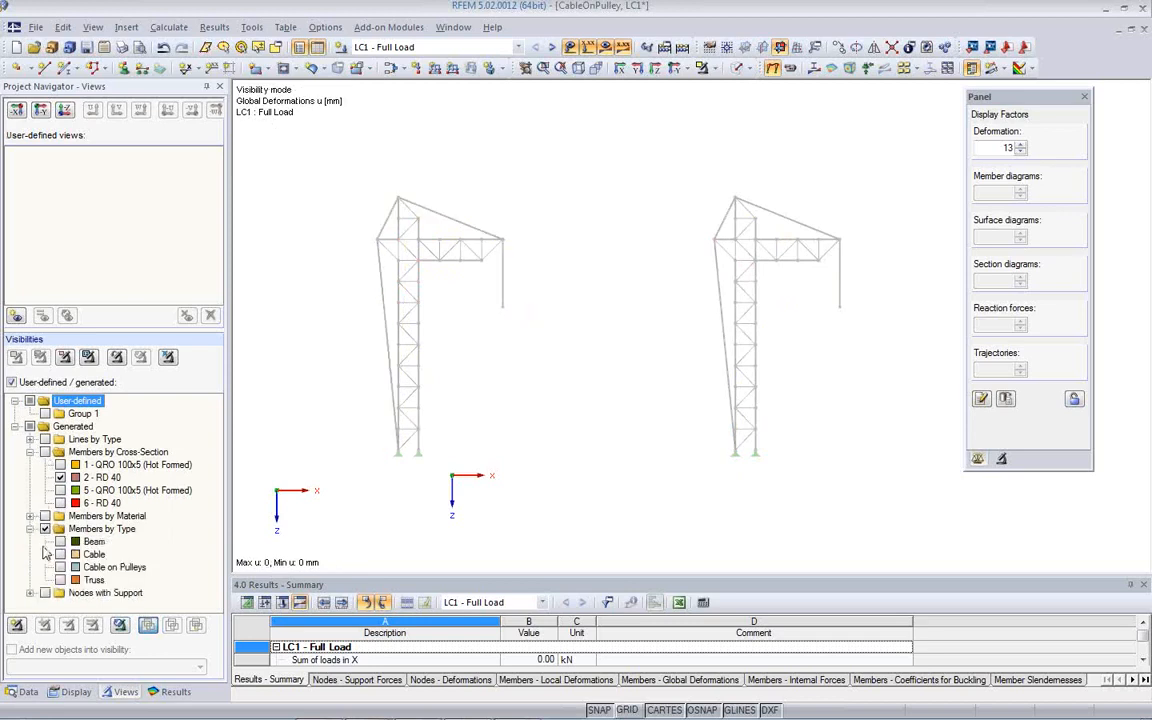
{"action": "left_click", "coordinate": [60, 567]}
{"action": "left_click", "coordinate": [60, 554]}
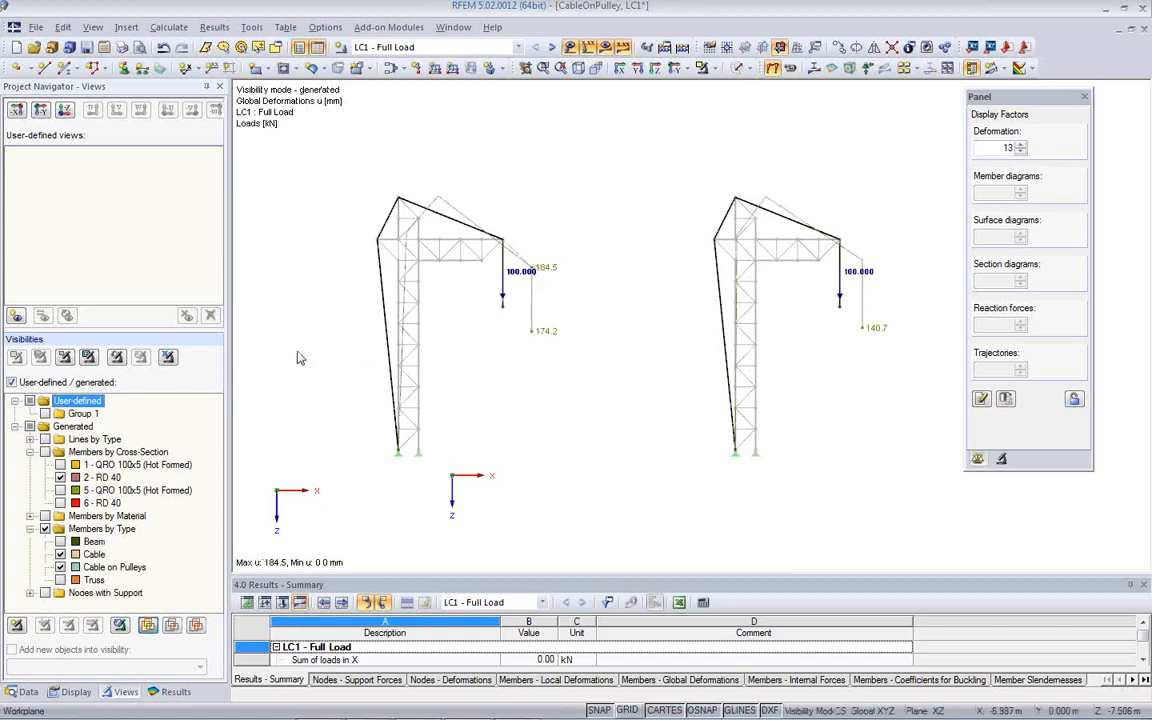
{"action": "left_click", "coordinate": [170, 691]}
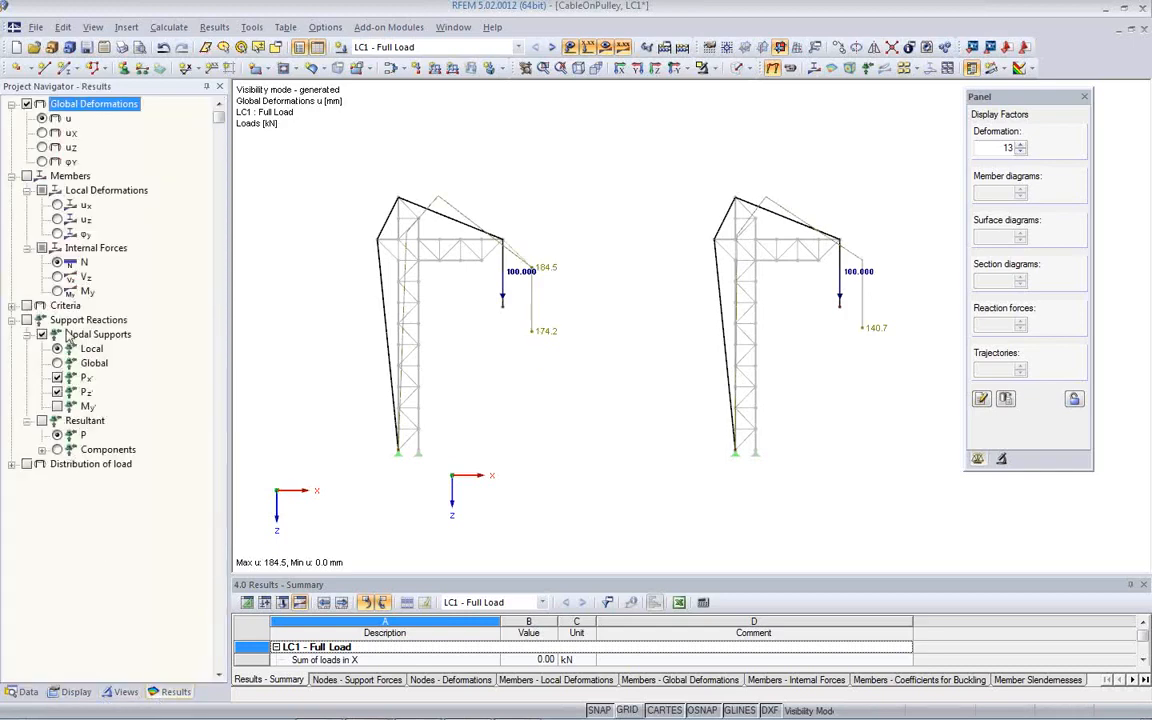
{"action": "left_click", "coordinate": [26, 176]}
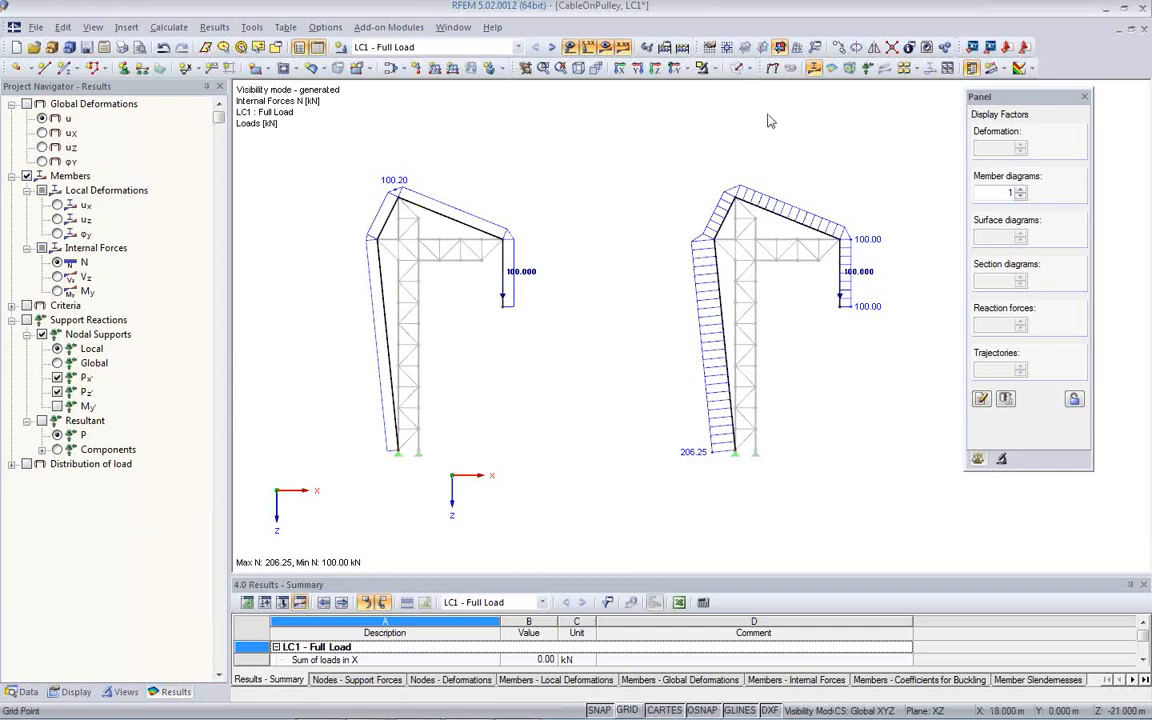
Close the CableOnPulley model without saving and open the Crane_Liebherr model from the Webinar project
{"action": "left_click", "coordinate": [1143, 29]}
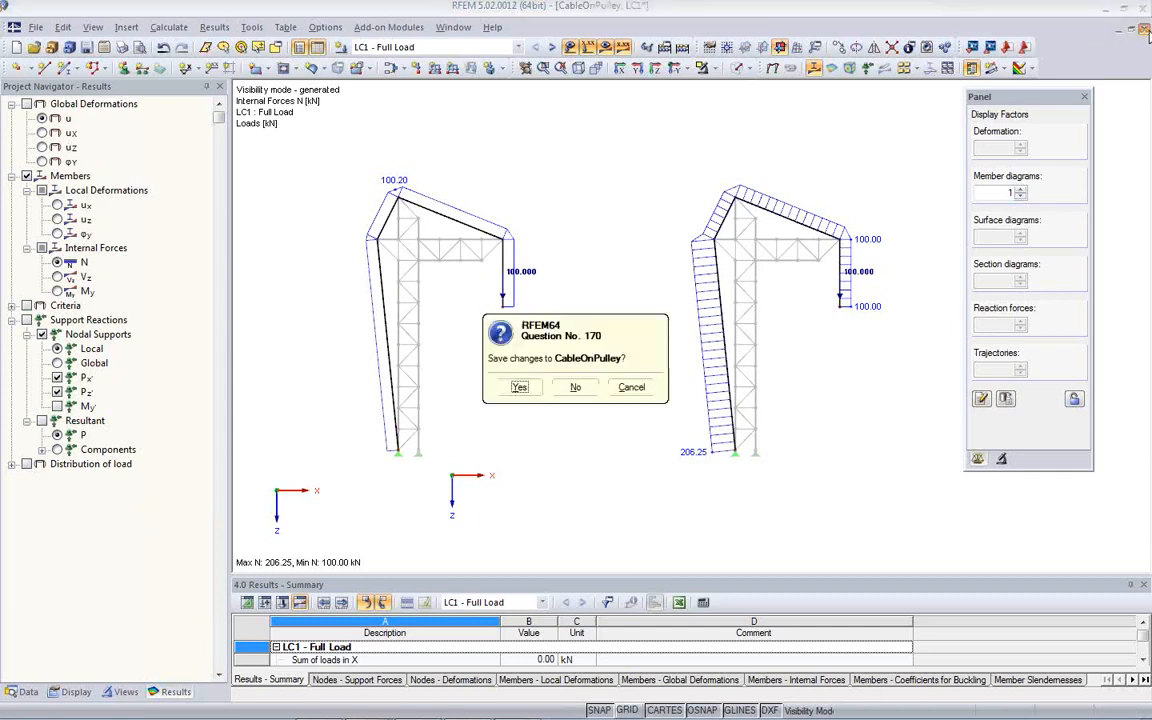
{"action": "left_click", "coordinate": [577, 389]}
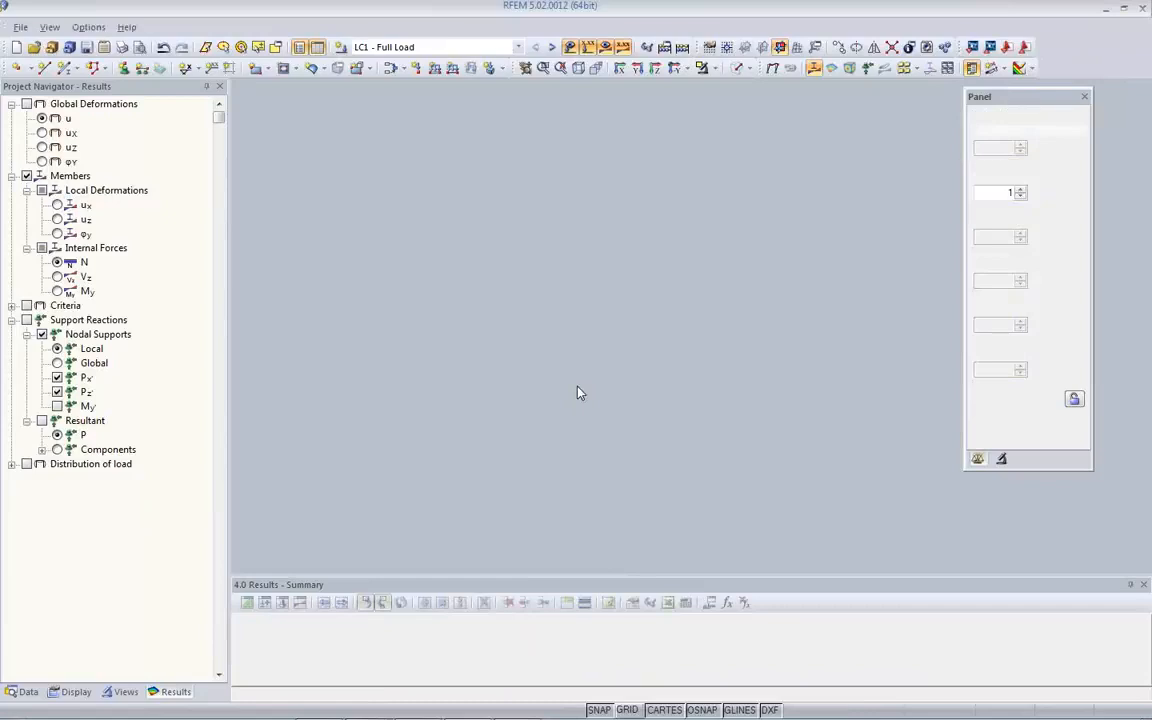
{"action": "left_click", "coordinate": [272, 46]}
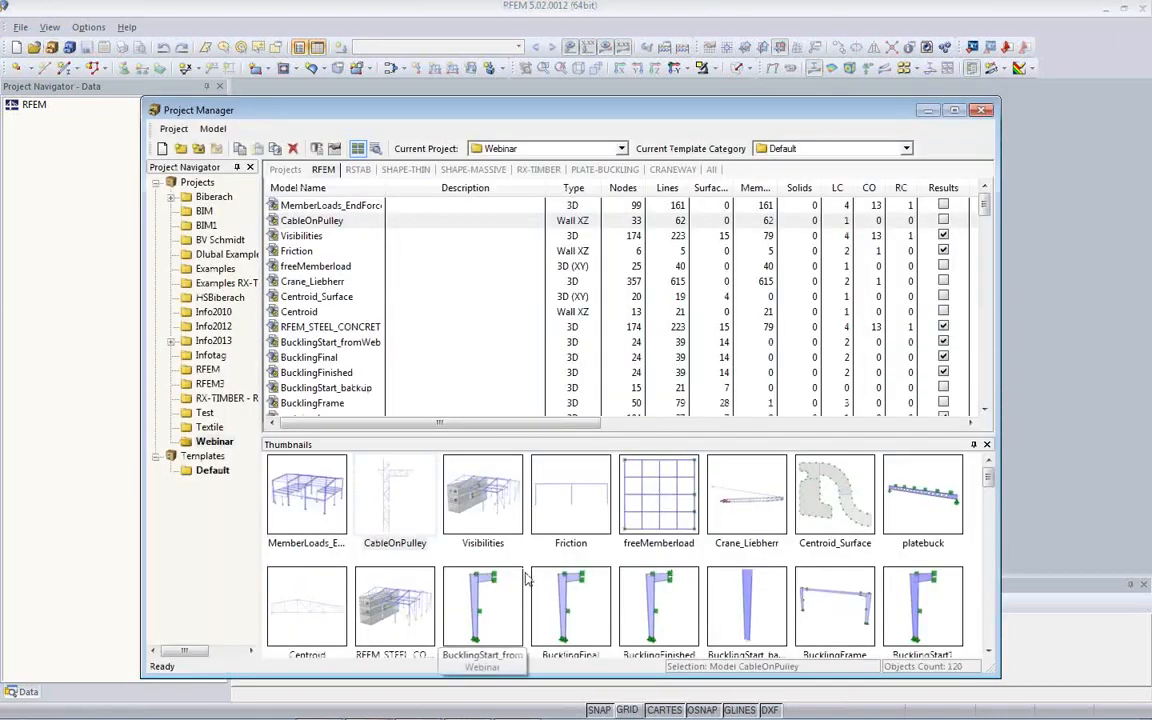
{"action": "left_click", "coordinate": [750, 527]}
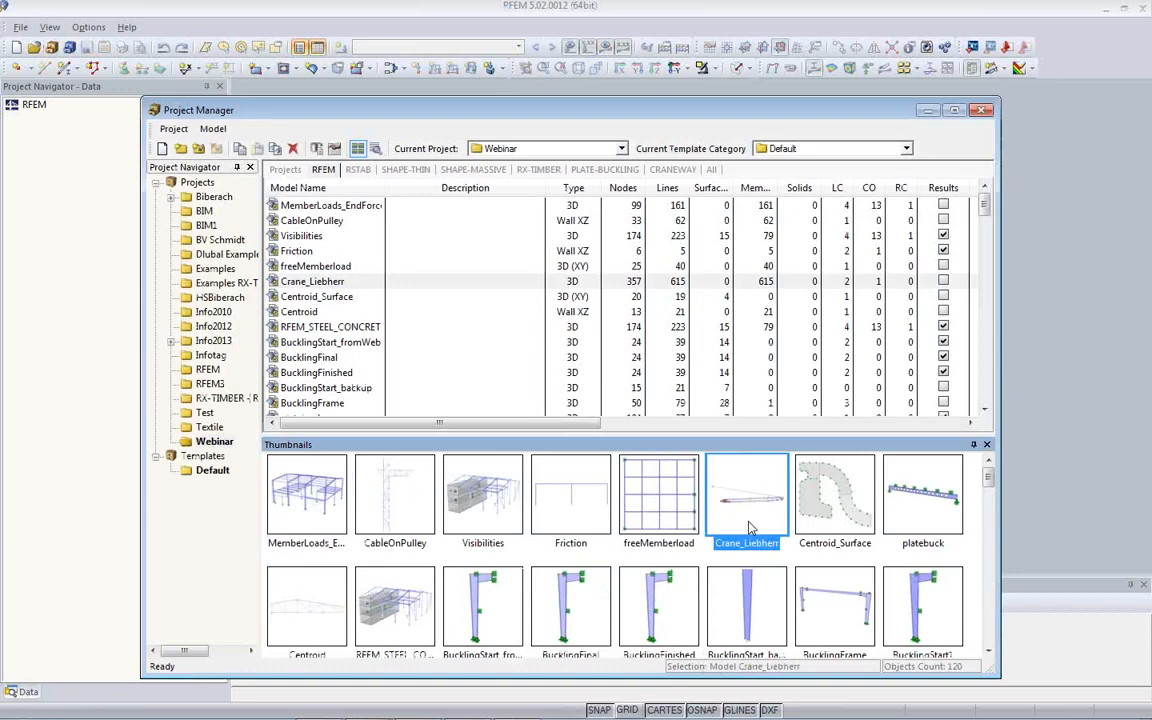
{"action": "double_click", "coordinate": [749, 524]}
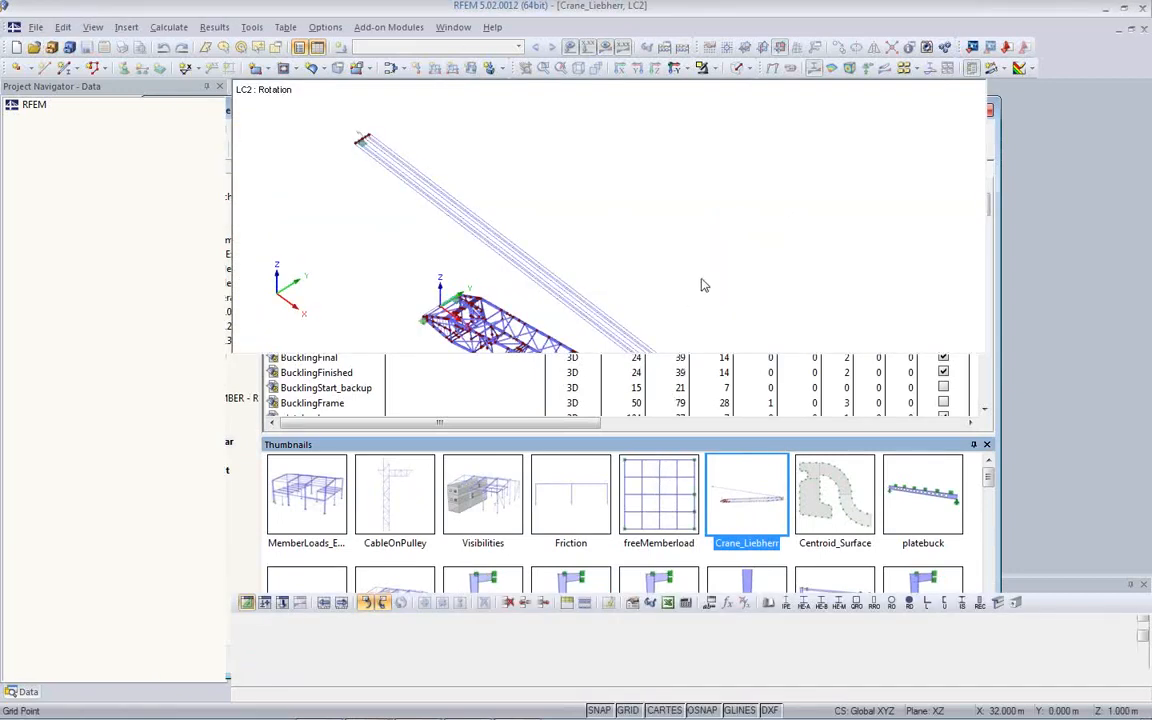
Select load case LC2 - Rotation and open the load generator for loads from movement
{"action": "middle_click_drag", "start_coordinate": [652, 526], "coordinate": [769, 396]}
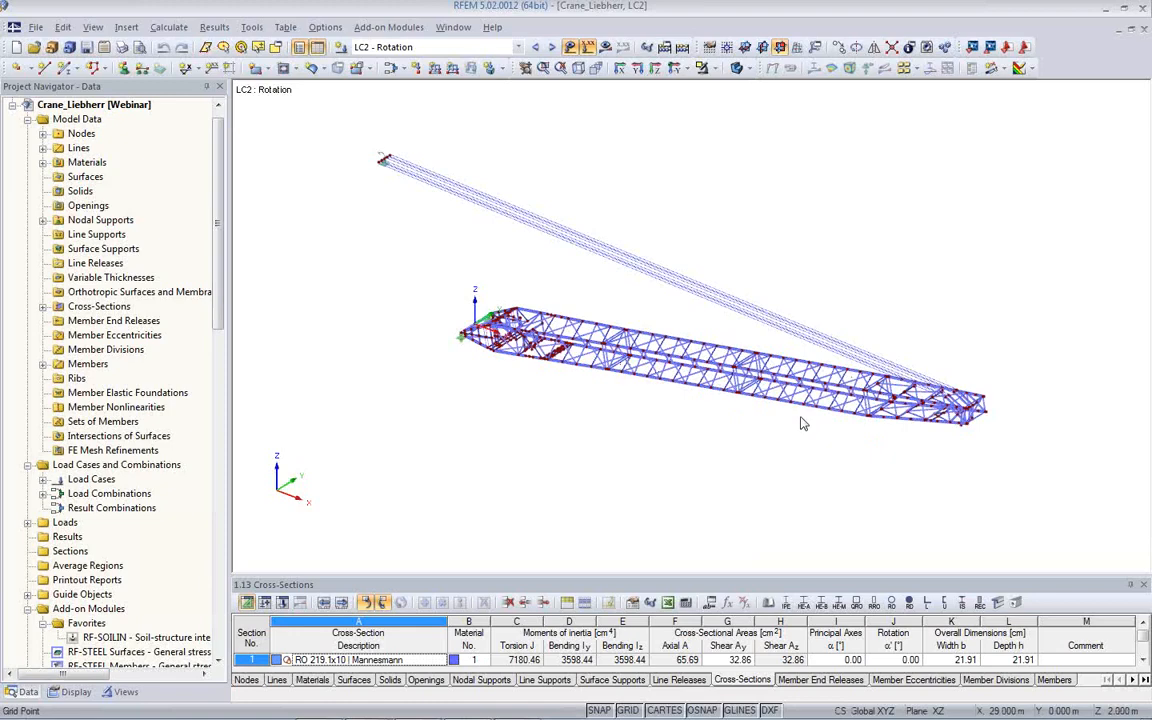
{"action": "middle_click_drag", "start_coordinate": [764, 373], "coordinate": [395, 388], "text": "ctrl"}
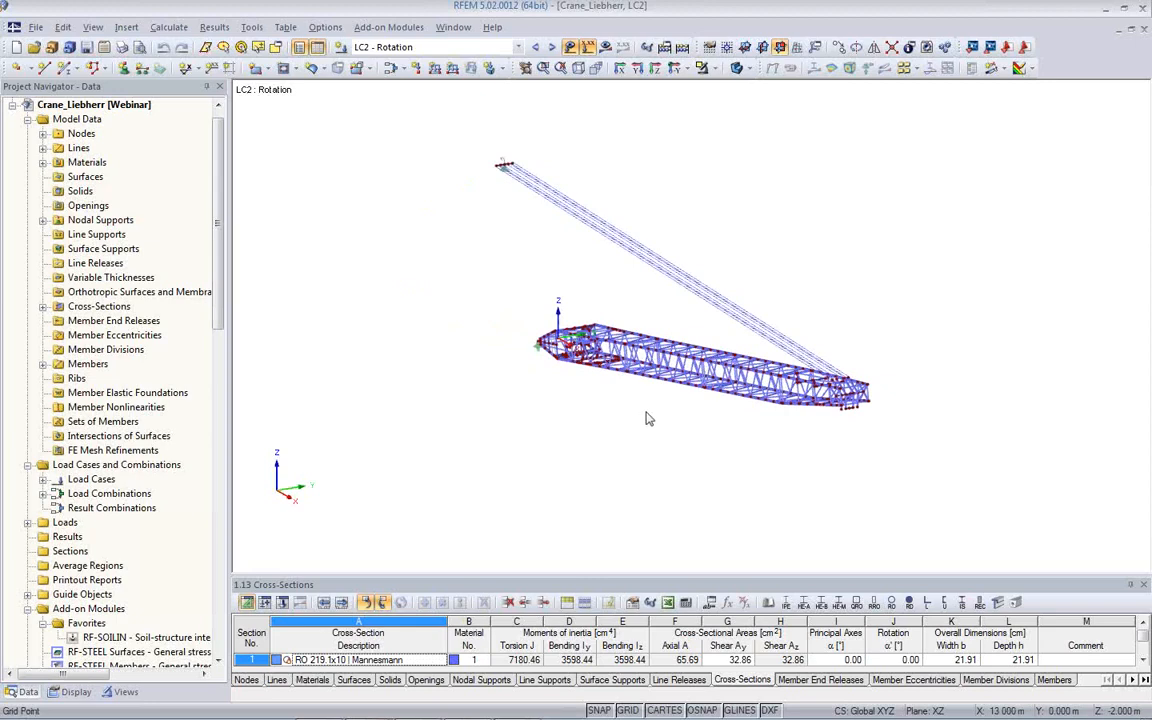
{"action": "middle_click_drag", "start_coordinate": [617, 429], "coordinate": [686, 463], "text": "ctrl"}
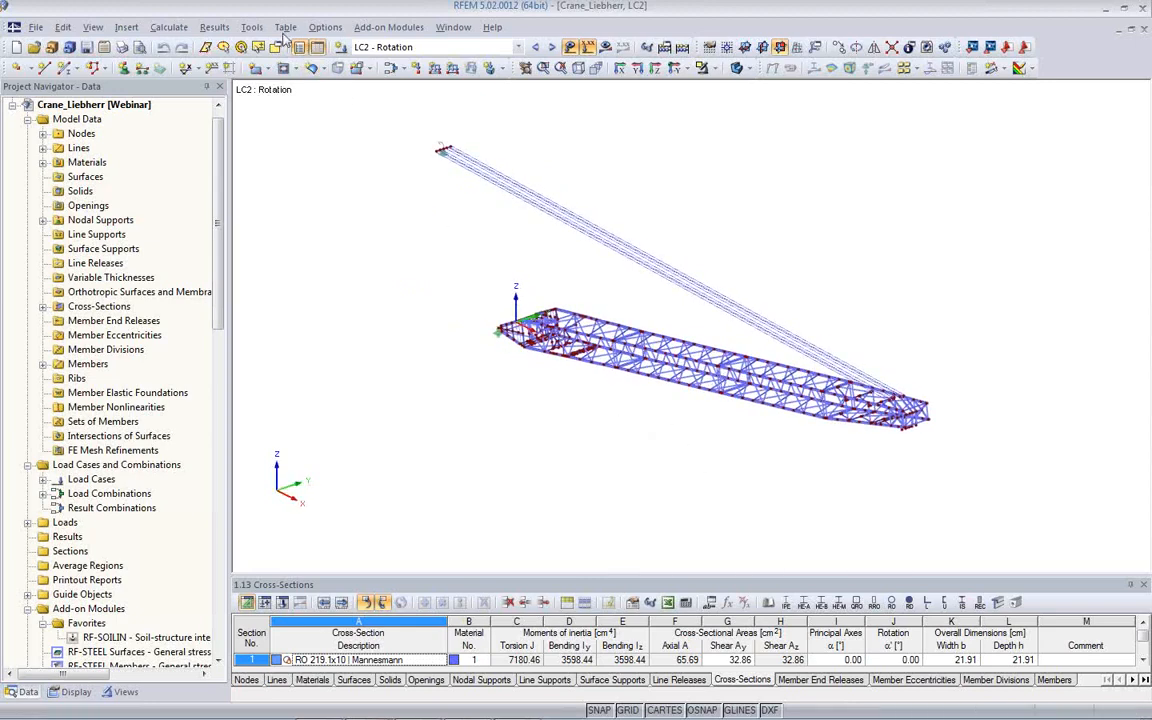
{"action": "left_click", "coordinate": [430, 47]}
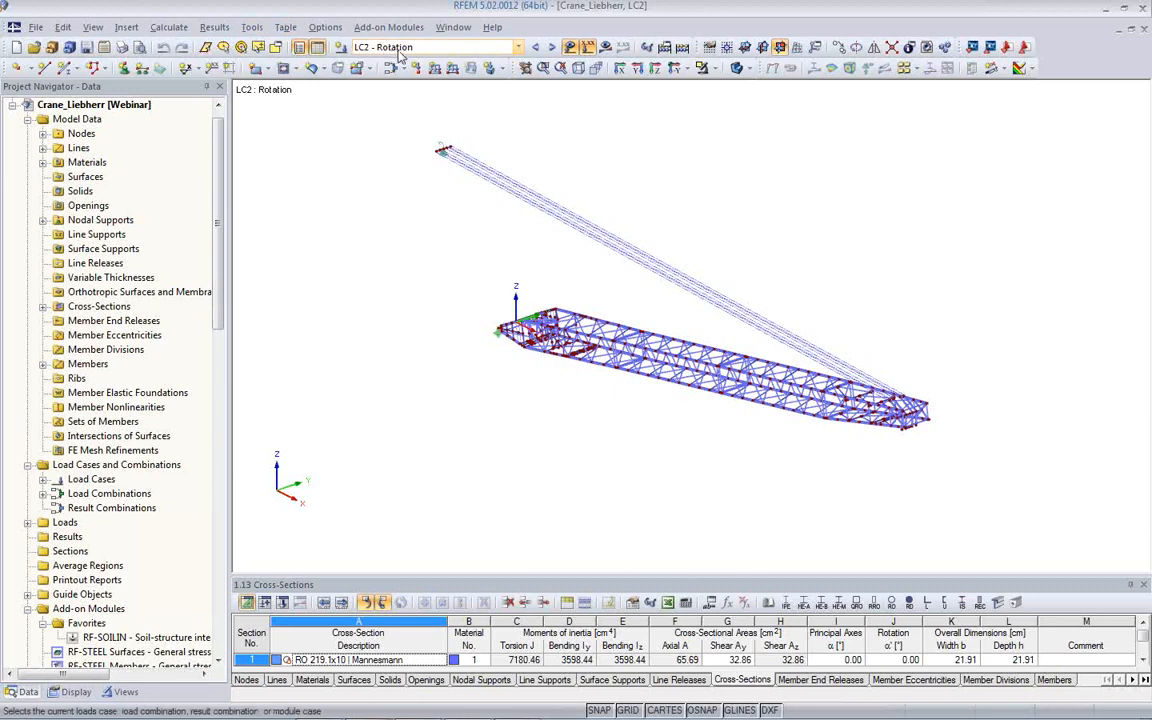
{"action": "left_click", "coordinate": [380, 75]}
{"action": "left_click", "coordinate": [251, 27]}
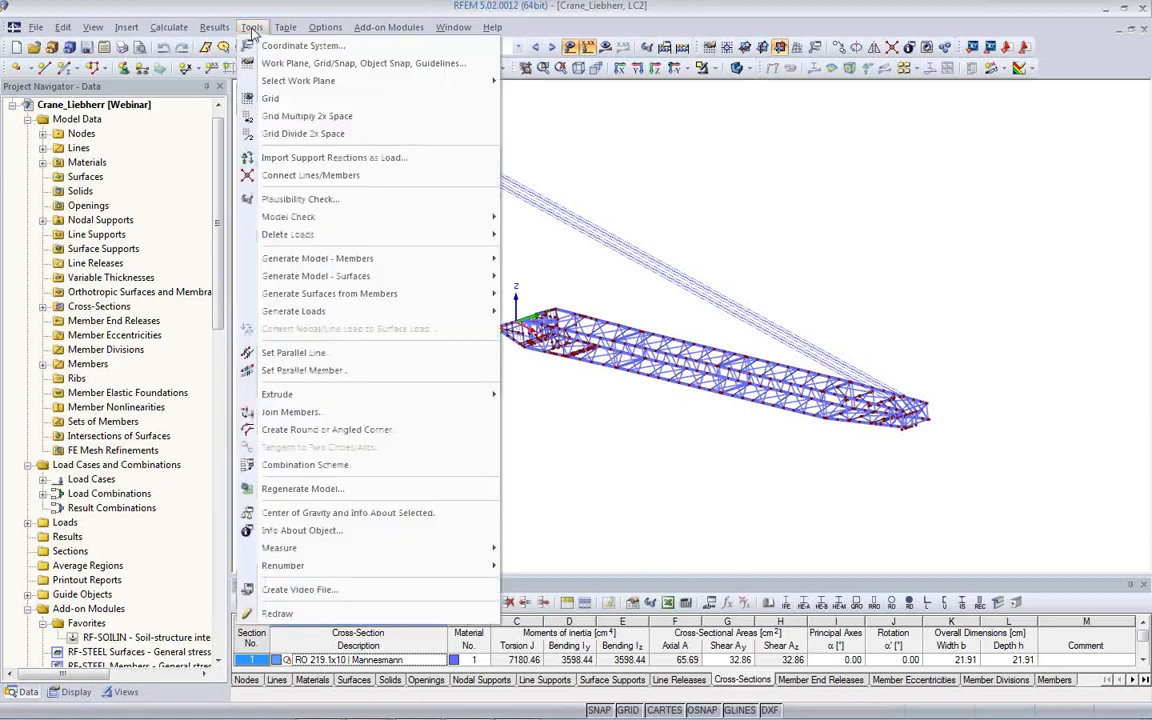
{"action": "mouse_move", "coordinate": [299, 316]}
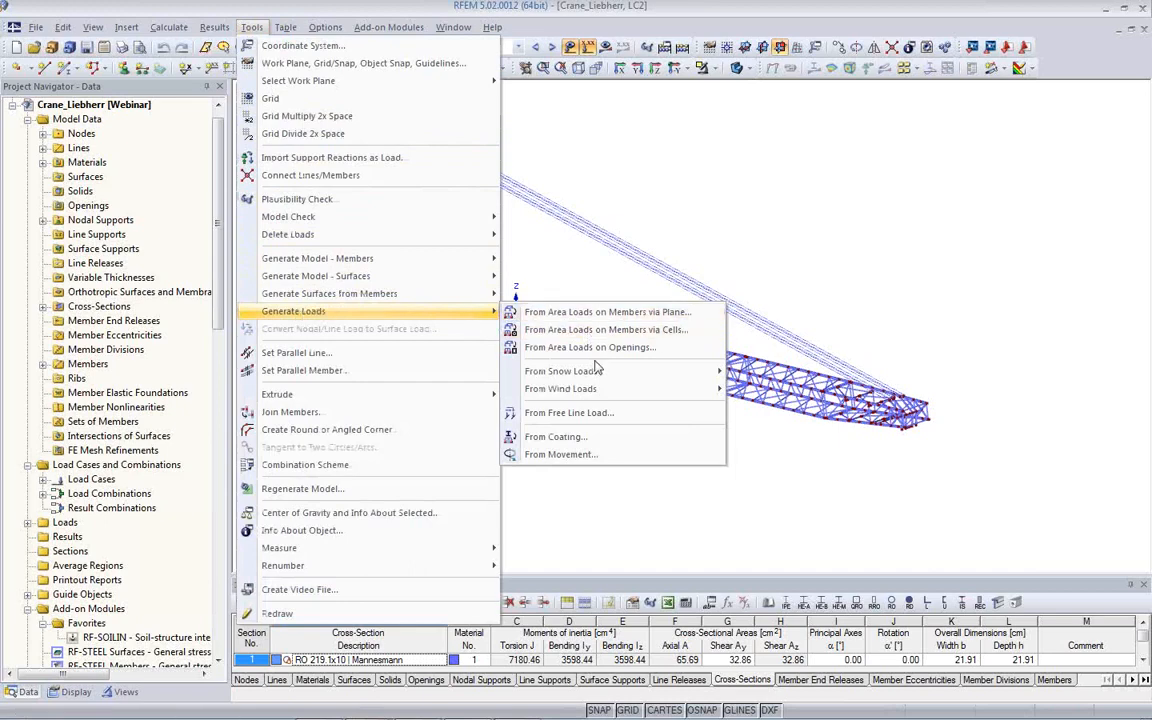
{"action": "left_click", "coordinate": [608, 457]}
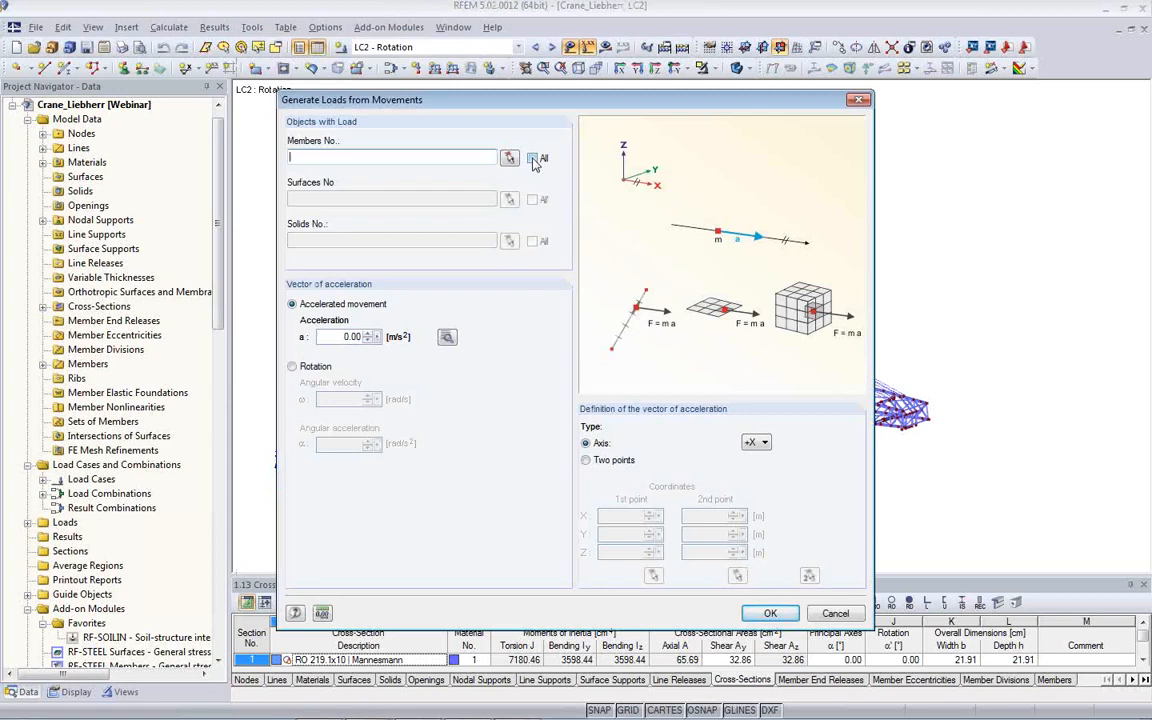
Generate rotation loads on all members in LC2, with the axis of rotation parallel to +Z through the point 0, 0, 0
{"action": "left_click", "coordinate": [532, 158]}
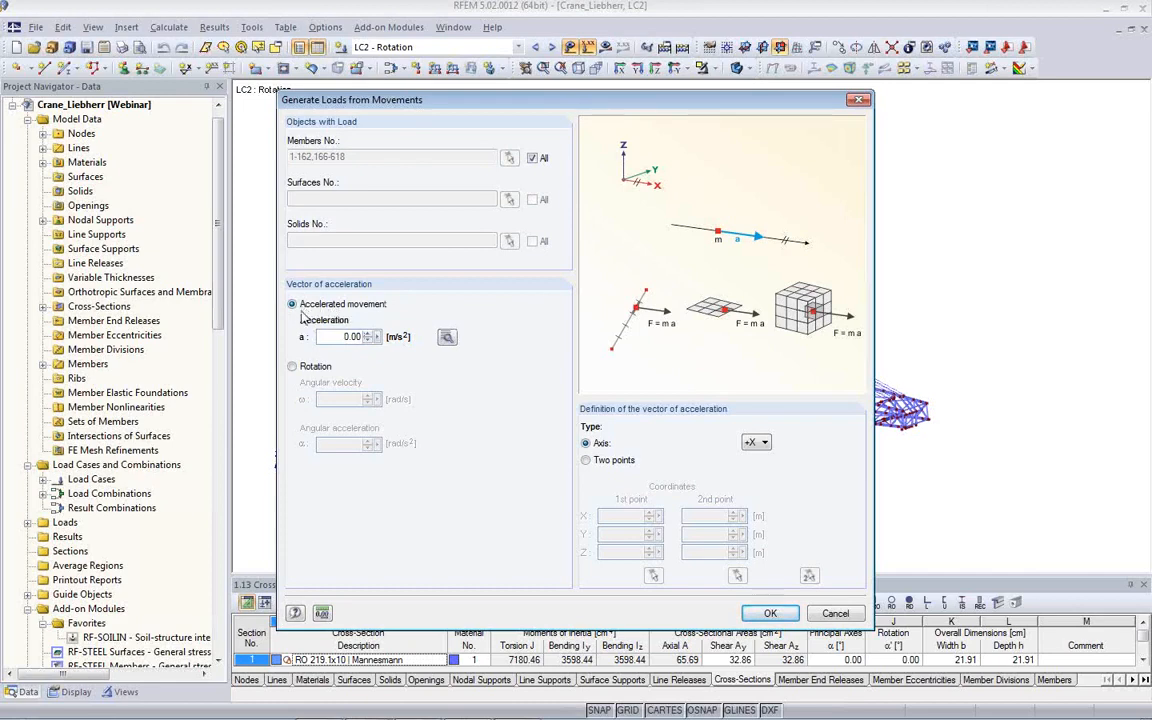
{"action": "left_click", "coordinate": [294, 367]}
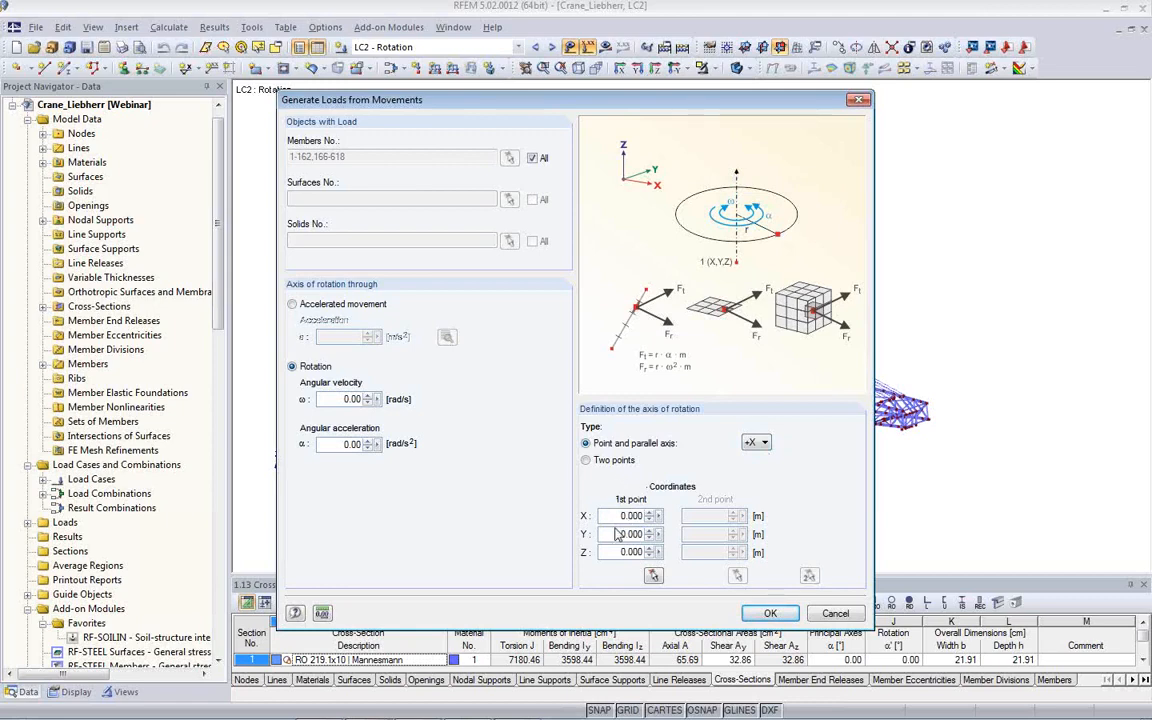
{"action": "left_click", "coordinate": [757, 442]}
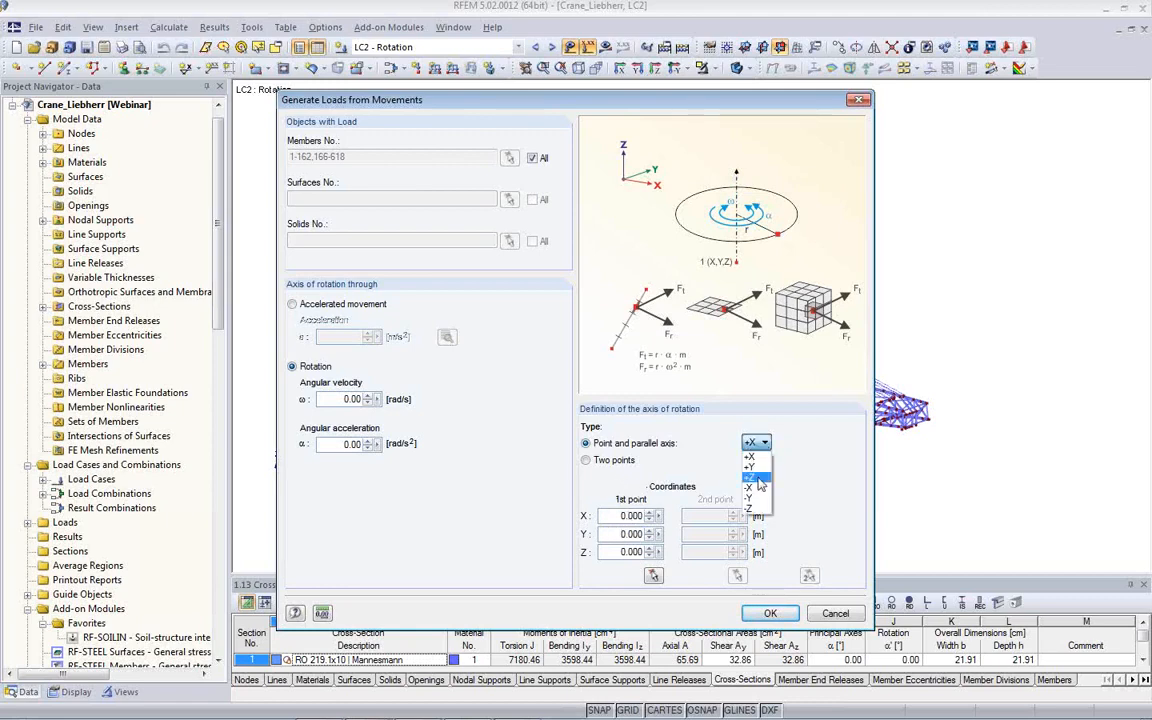
{"action": "left_click", "coordinate": [757, 479]}
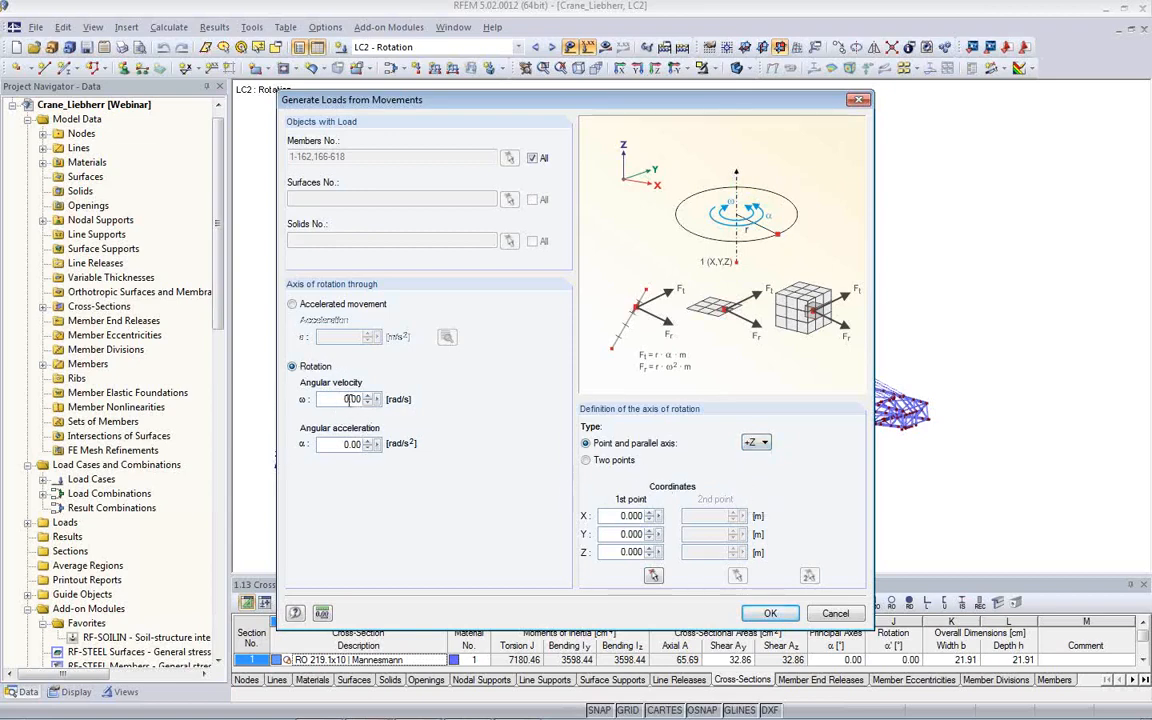
{"action": "left_click", "coordinate": [339, 445]}
{"action": "type", "text": "0"}
{"action": "left_click", "coordinate": [770, 613]}
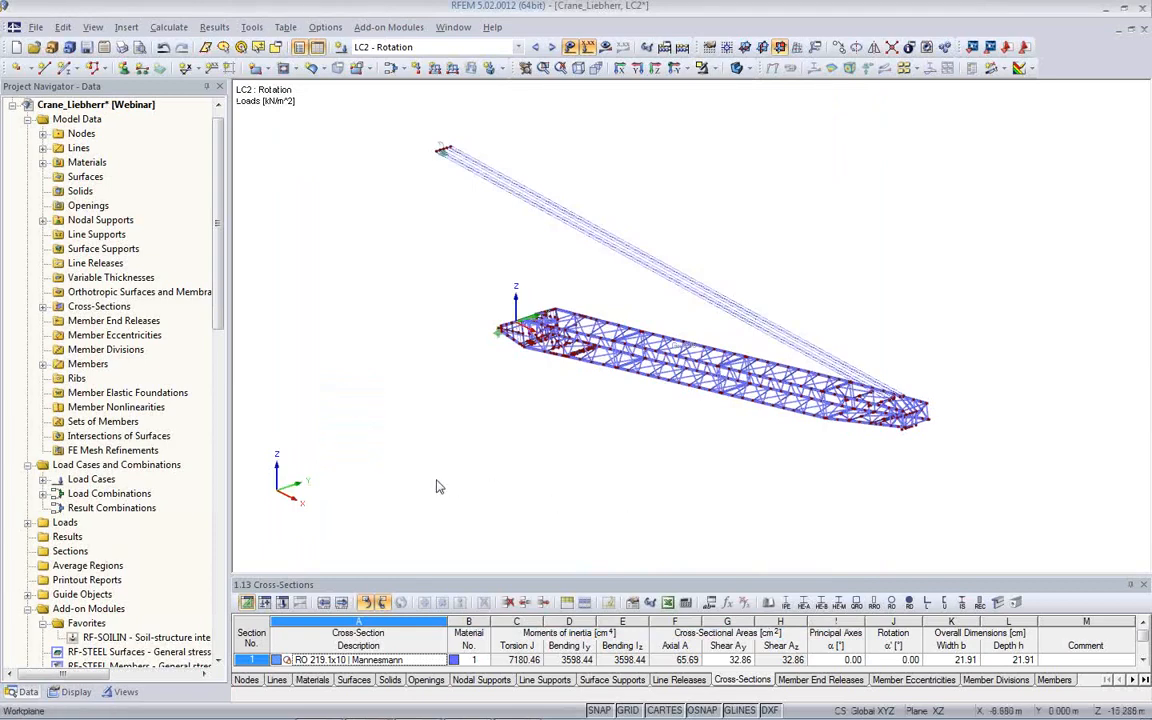
Locate the load cases, the load combination and LC2's generated rotation load in the project data
{"action": "left_click", "coordinate": [43, 480]}
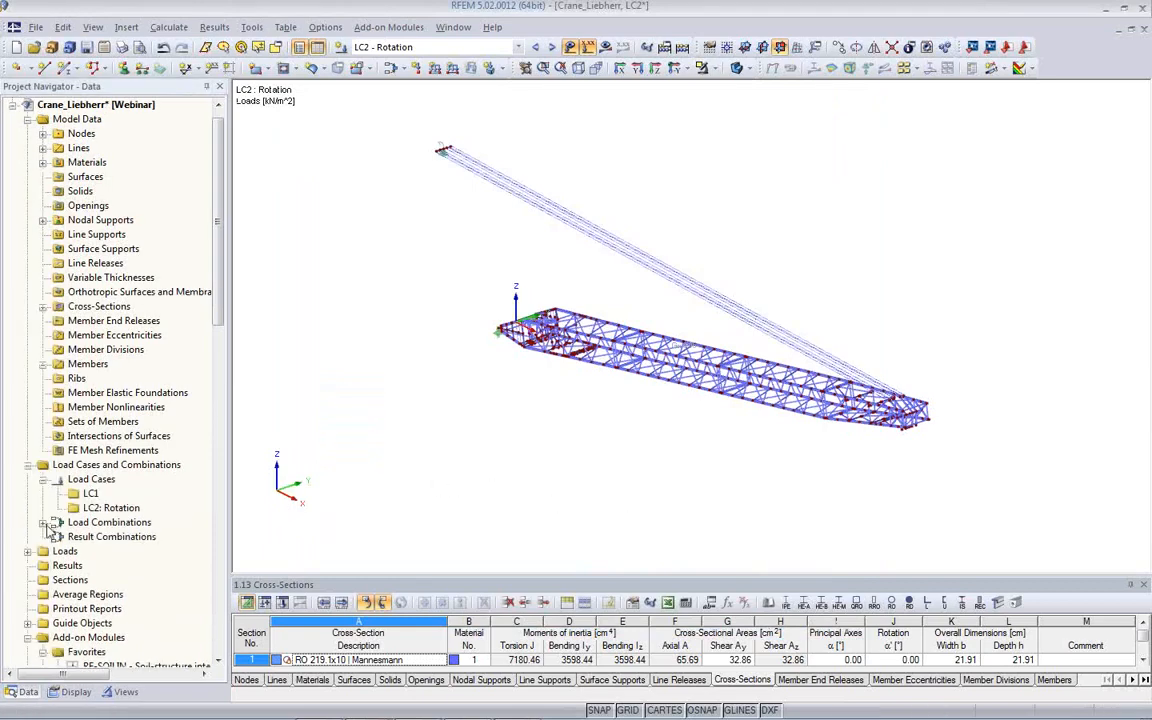
{"action": "left_click", "coordinate": [43, 522]}
{"action": "scroll", "coordinate": [62, 516], "scroll_direction": "down", "scroll_amount": 1}
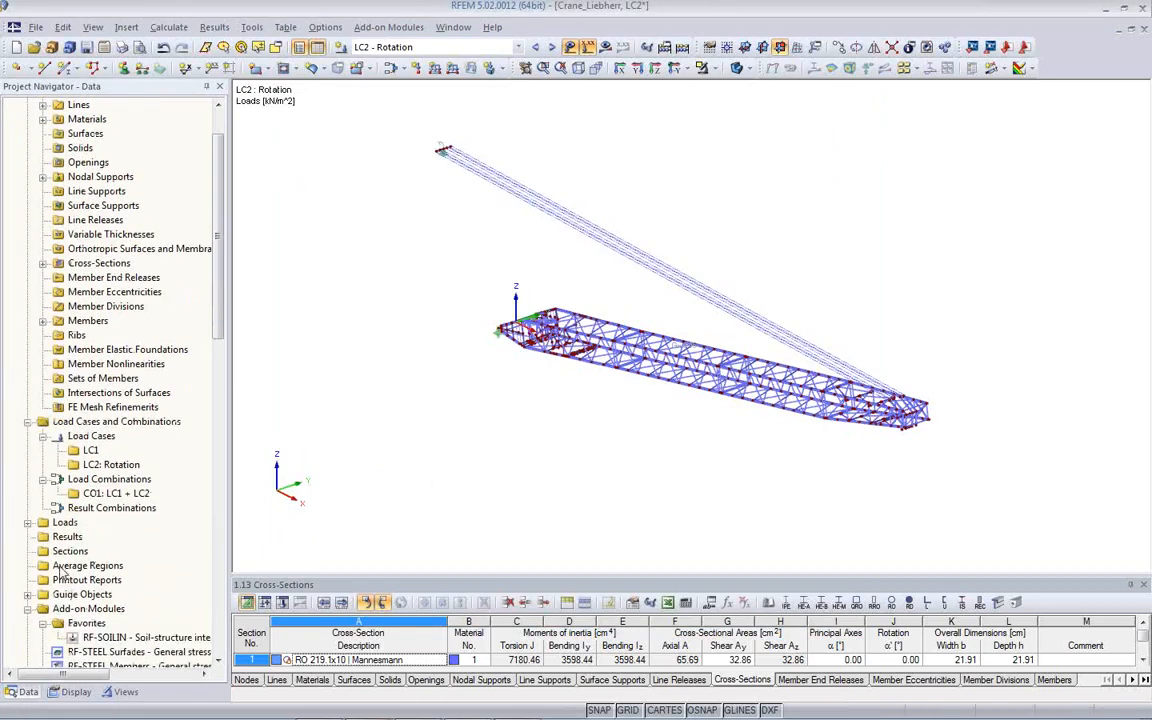
{"action": "left_click", "coordinate": [29, 522]}
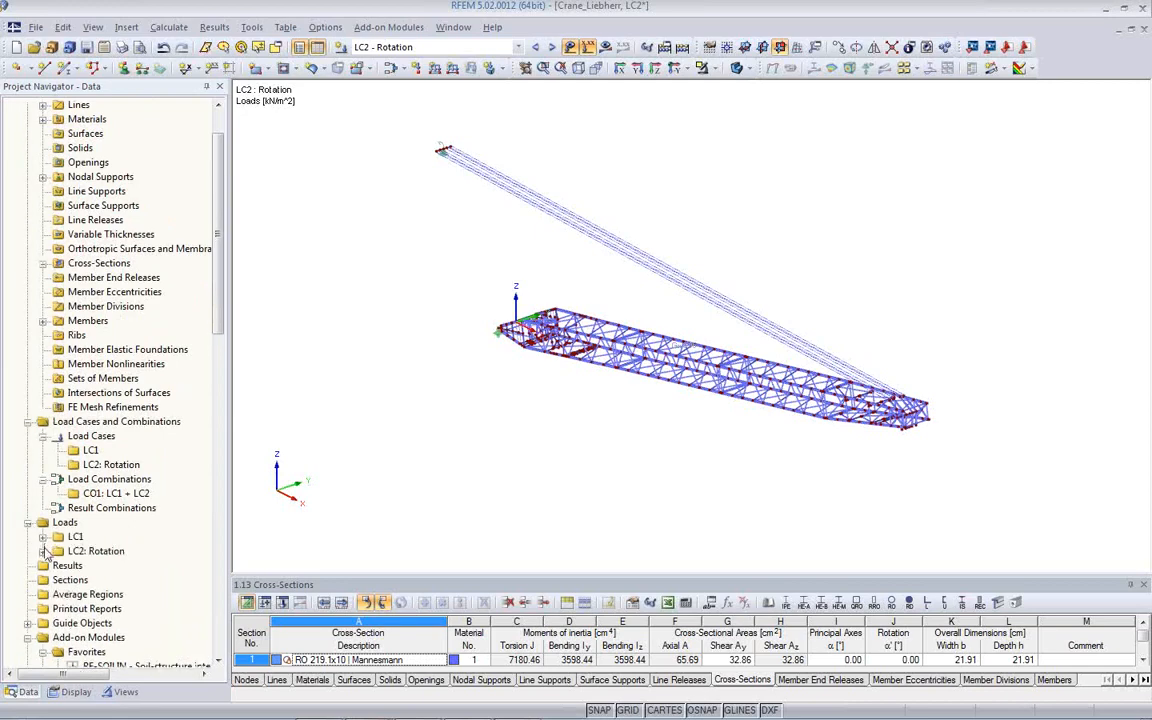
{"action": "left_click", "coordinate": [43, 551]}
{"action": "scroll", "coordinate": [60, 545], "scroll_direction": "down", "scroll_amount": 1}
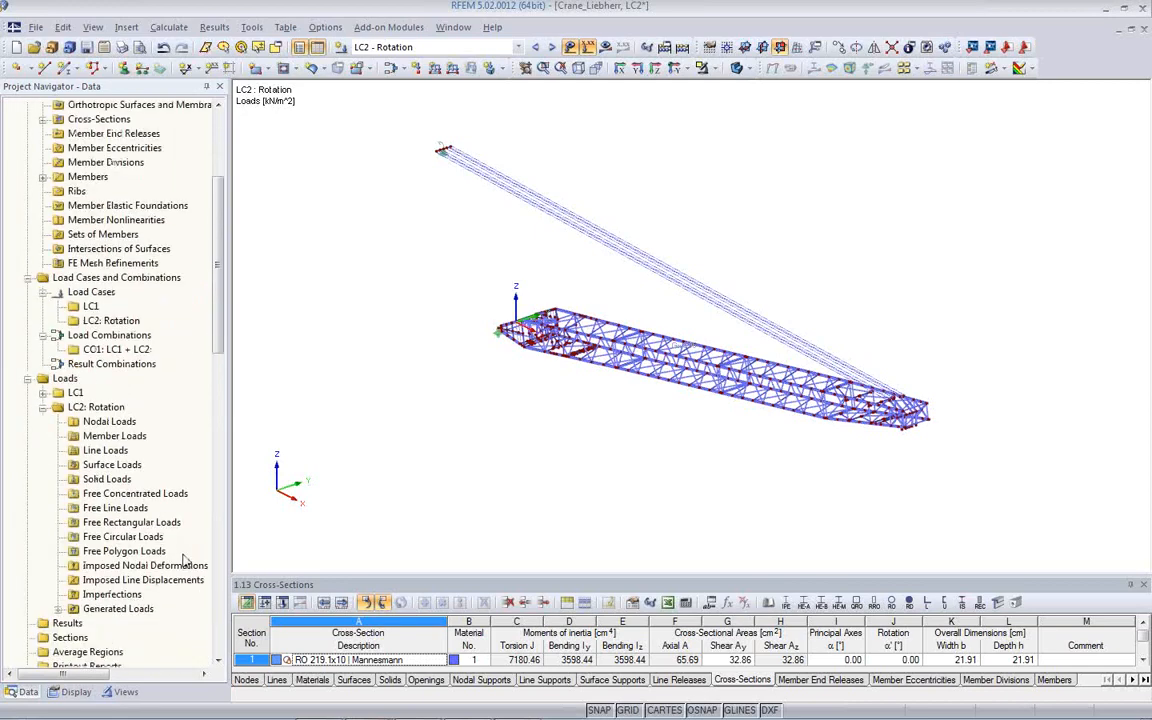
{"action": "left_click", "coordinate": [58, 608]}
{"action": "left_click", "coordinate": [134, 624]}
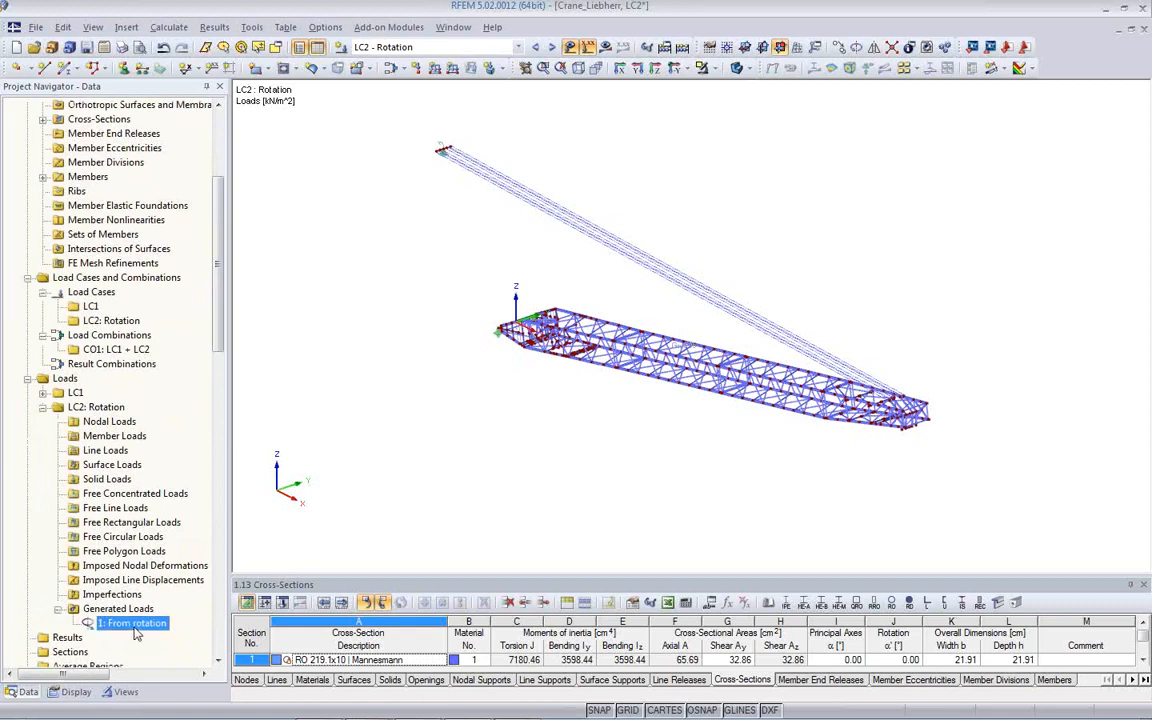
Calculate load case LC2 - Rotation and display its results on the crane model
{"action": "left_click", "coordinate": [653, 460]}
{"action": "middle_click_drag", "start_coordinate": [721, 472], "coordinate": [517, 491], "text": "ctrl"}
{"action": "middle_click_drag", "start_coordinate": [698, 422], "coordinate": [718, 363], "text": "ctrl"}
{"action": "scroll", "coordinate": [686, 350], "scroll_direction": "up", "scroll_amount": 5}
{"action": "scroll", "coordinate": [688, 347], "scroll_direction": "down", "scroll_amount": 3}
{"action": "middle_click_drag", "start_coordinate": [633, 332], "coordinate": [703, 306], "text": "ctrl"}
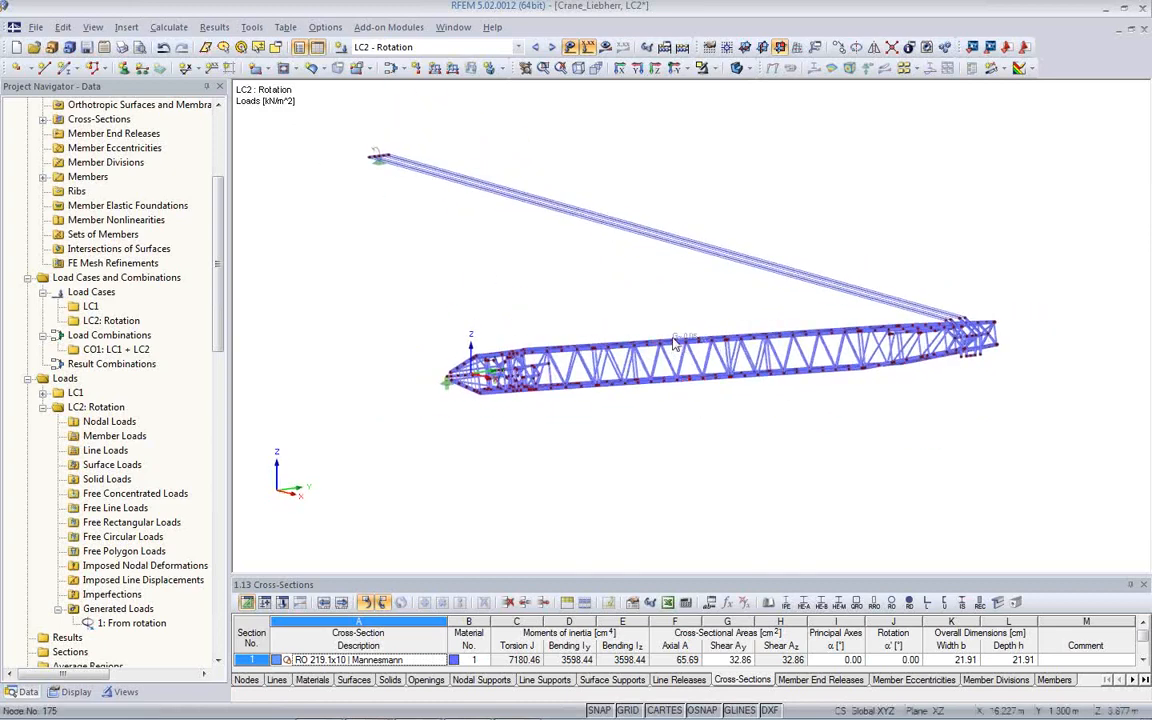
{"action": "middle_click_drag", "start_coordinate": [635, 377], "coordinate": [625, 471], "text": "ctrl"}
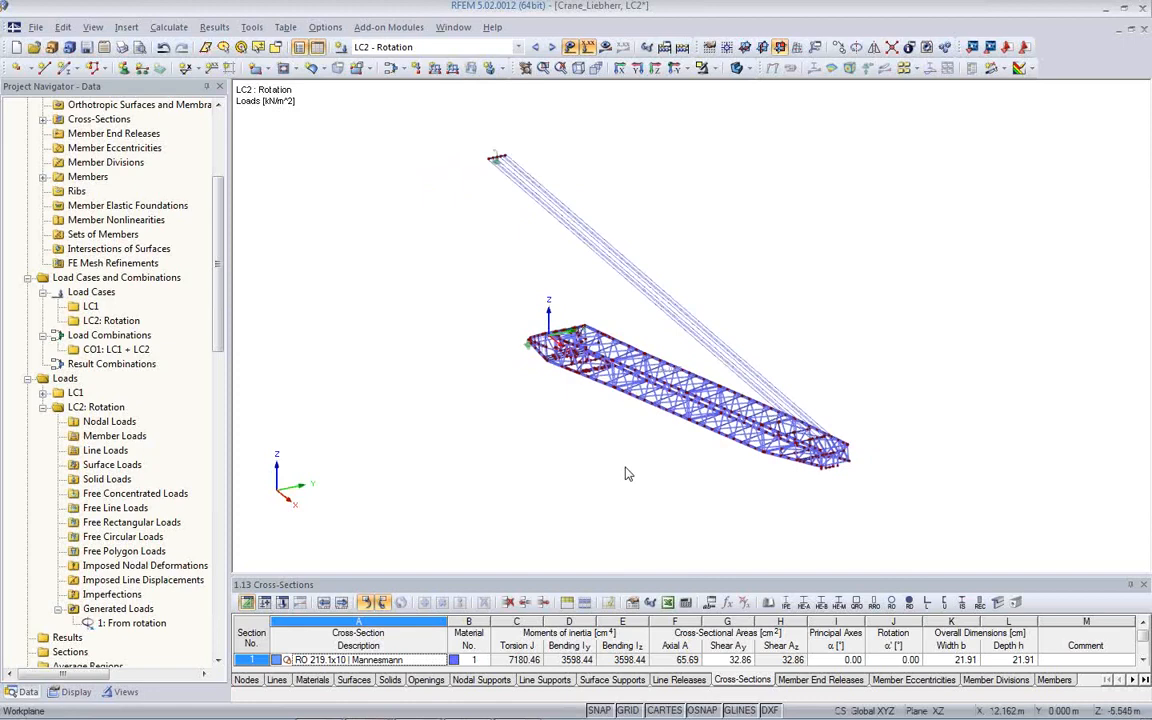
{"action": "left_click", "coordinate": [605, 47]}
{"action": "left_click", "coordinate": [547, 403]}
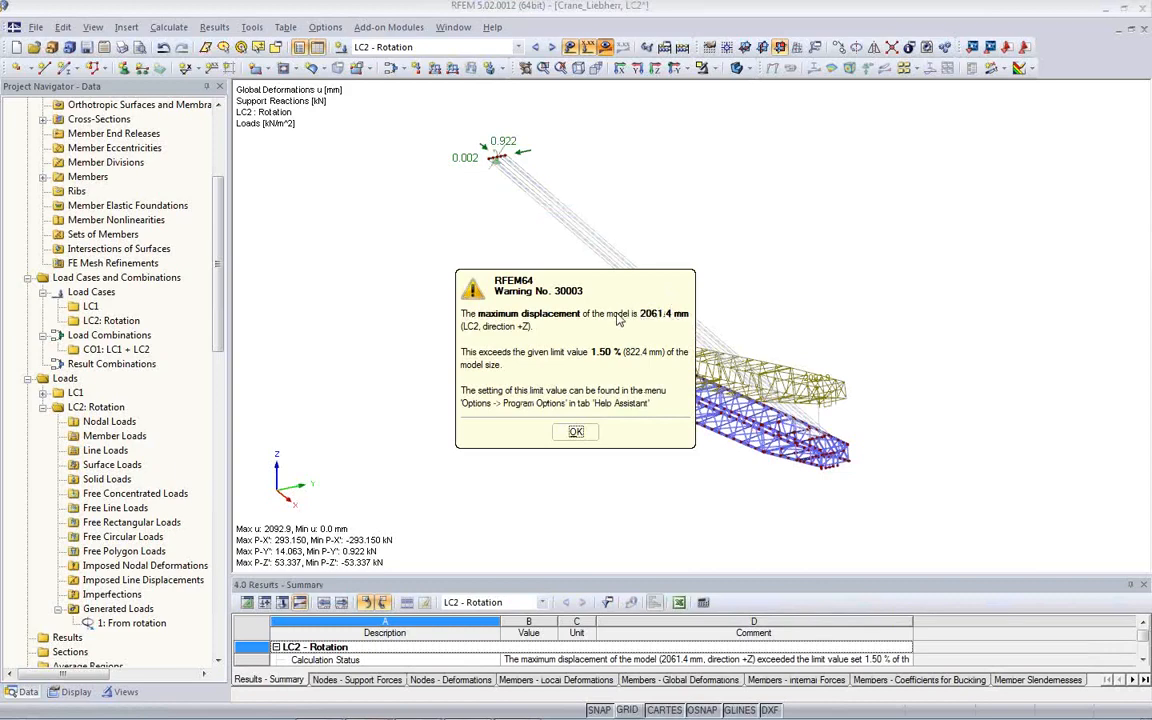
{"action": "left_click", "coordinate": [576, 431]}
{"action": "left_click", "coordinate": [600, 433]}
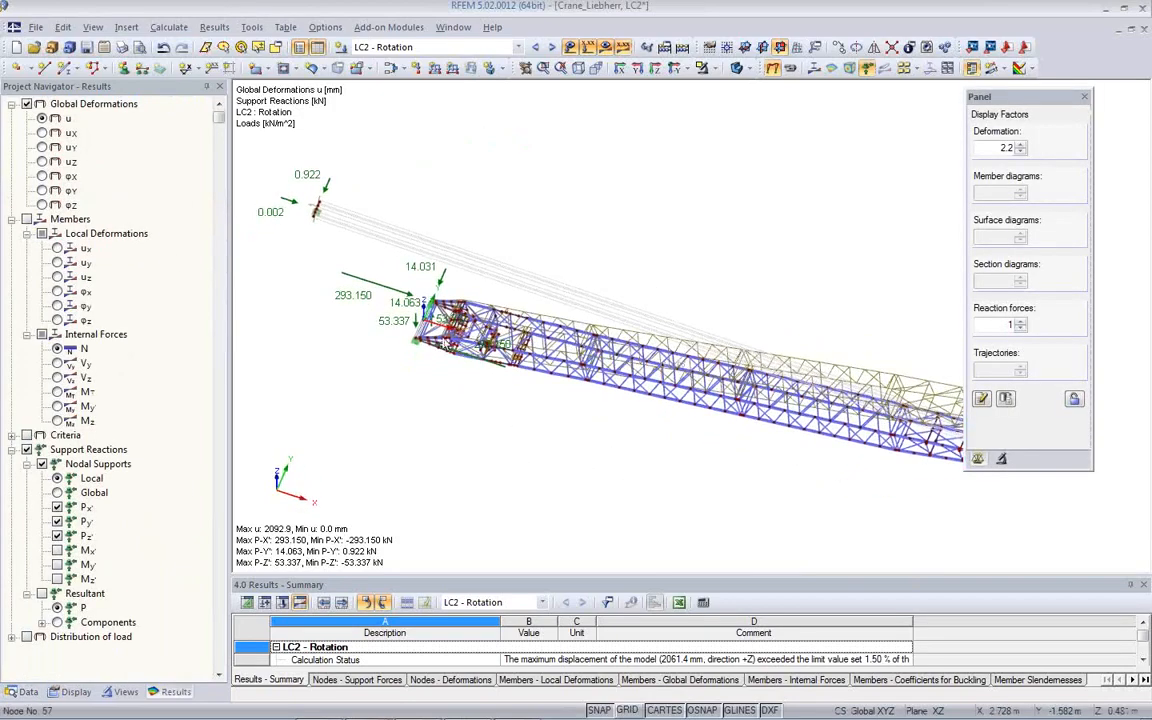
Examine the support reactions at the boom foot and the deformed shape of the whole crane under LC2
{"action": "scroll", "coordinate": [437, 337], "scroll_direction": "up", "scroll_amount": 3}
{"action": "scroll", "coordinate": [437, 337], "scroll_direction": "down", "scroll_amount": 2}
{"action": "middle_click_drag", "start_coordinate": [461, 365], "coordinate": [470, 280], "text": "ctrl"}
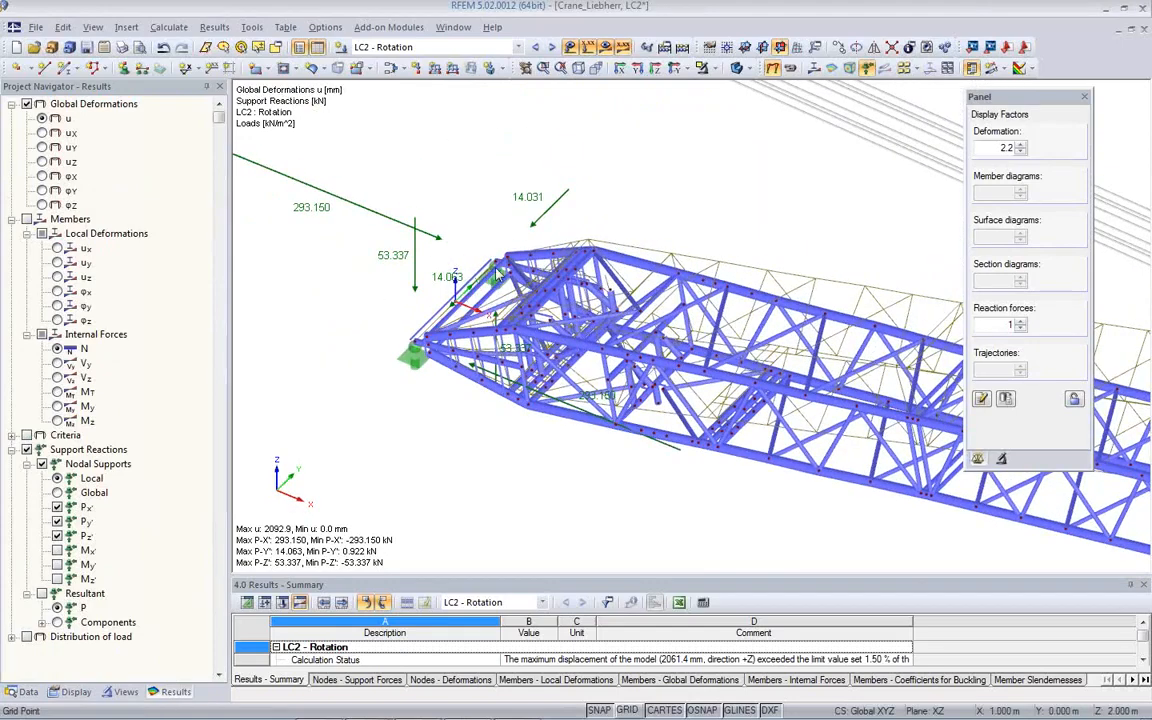
{"action": "scroll", "coordinate": [490, 270], "scroll_direction": "down", "scroll_amount": 3}
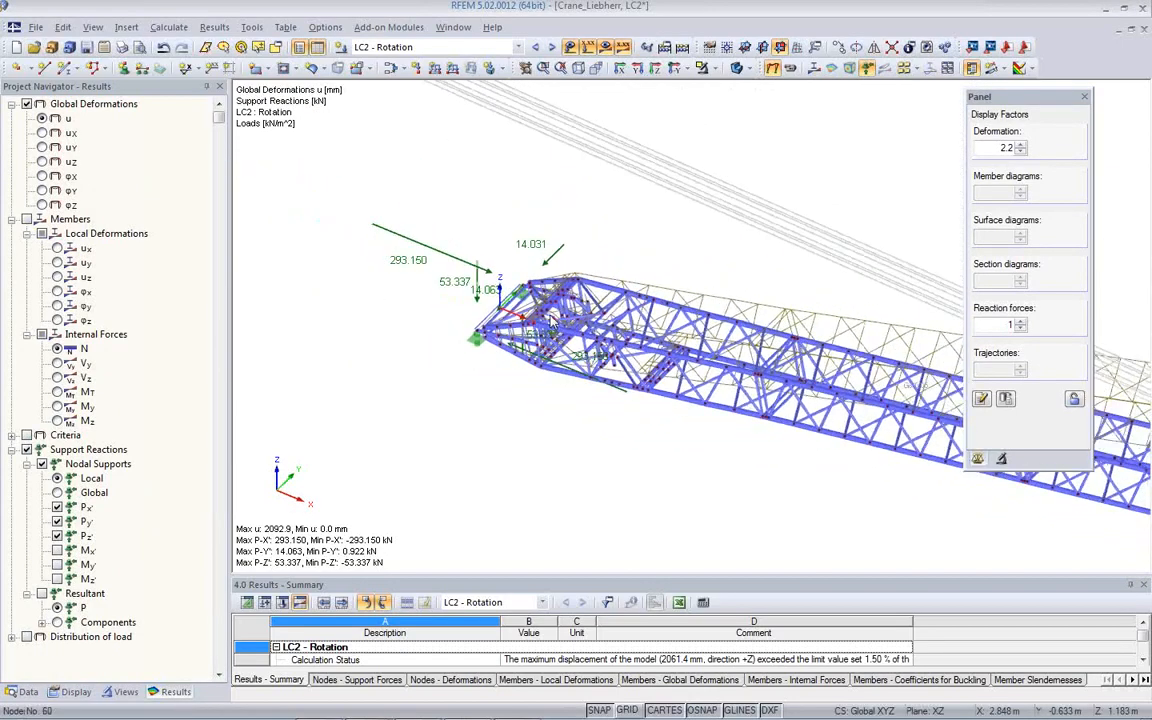
{"action": "scroll", "coordinate": [553, 322], "scroll_direction": "down", "scroll_amount": 5}
{"action": "scroll", "coordinate": [590, 345], "scroll_direction": "up", "scroll_amount": 2}
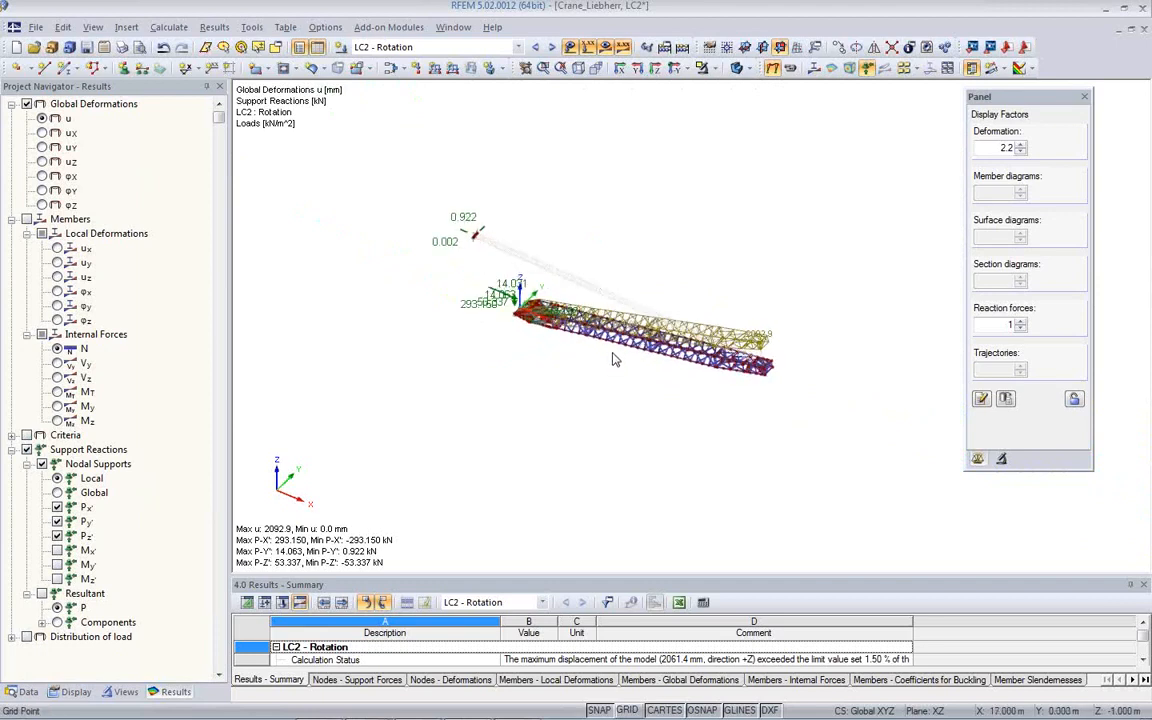
{"action": "middle_click_drag", "start_coordinate": [853, 398], "coordinate": [792, 383], "text": "ctrl"}
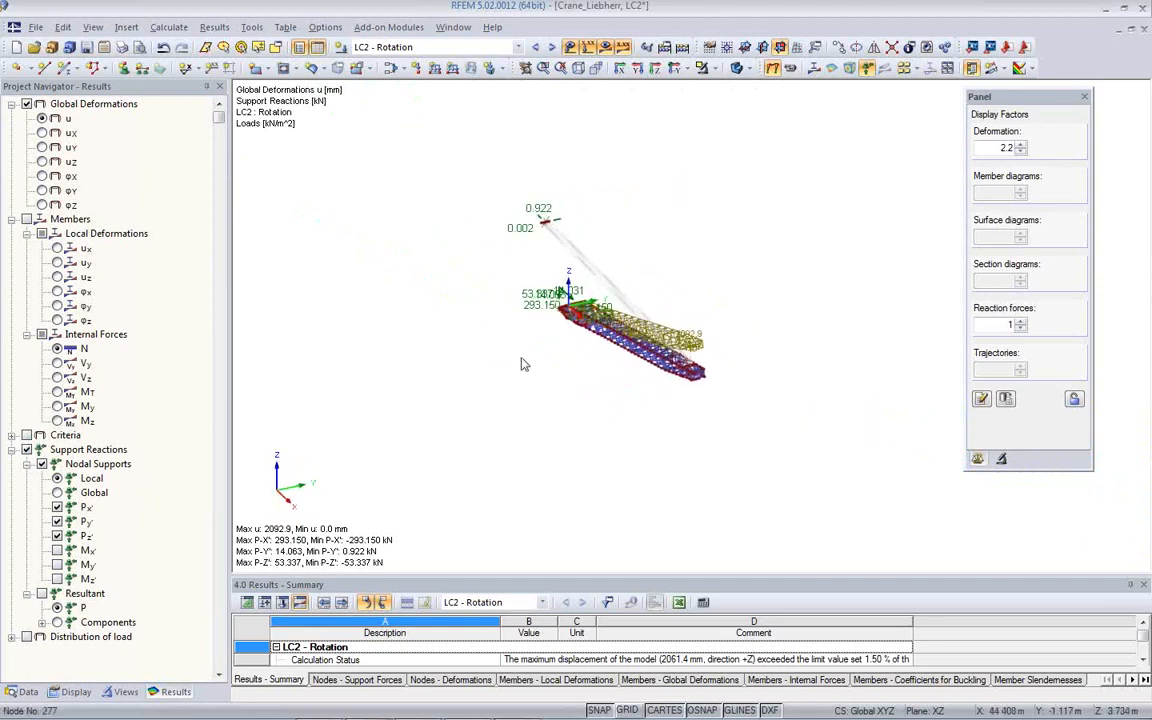
Display LC2's global deformation in Y at a deformation factor of 70.4 and hide the result values
{"action": "left_click", "coordinate": [42, 147]}
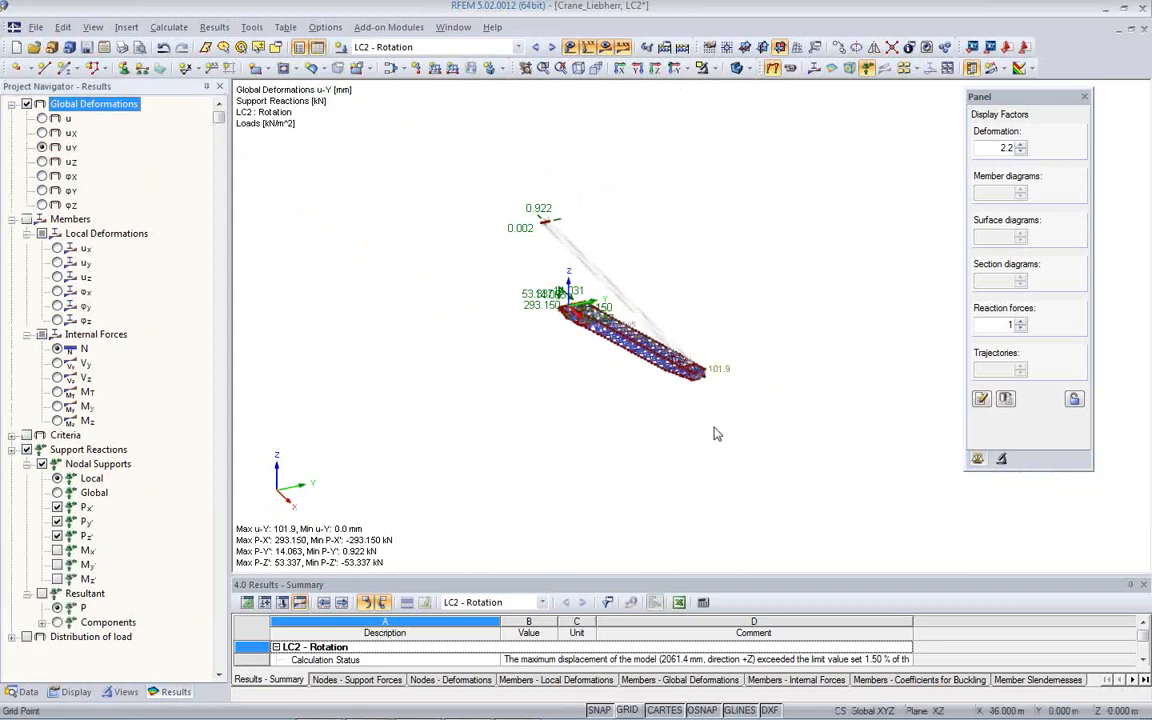
{"action": "left_click", "coordinate": [1020, 145]}
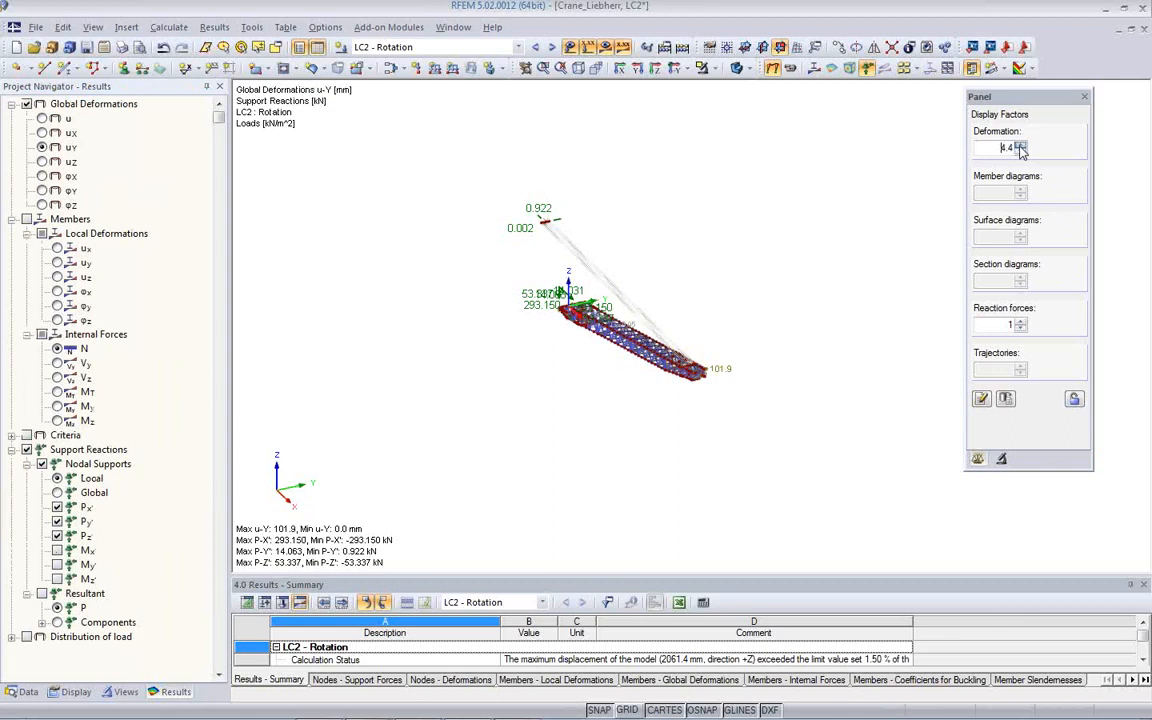
{"action": "left_click", "coordinate": [1020, 145]}
{"action": "left_click", "coordinate": [1020, 145]}
{"action": "left_click", "coordinate": [1020, 145]}
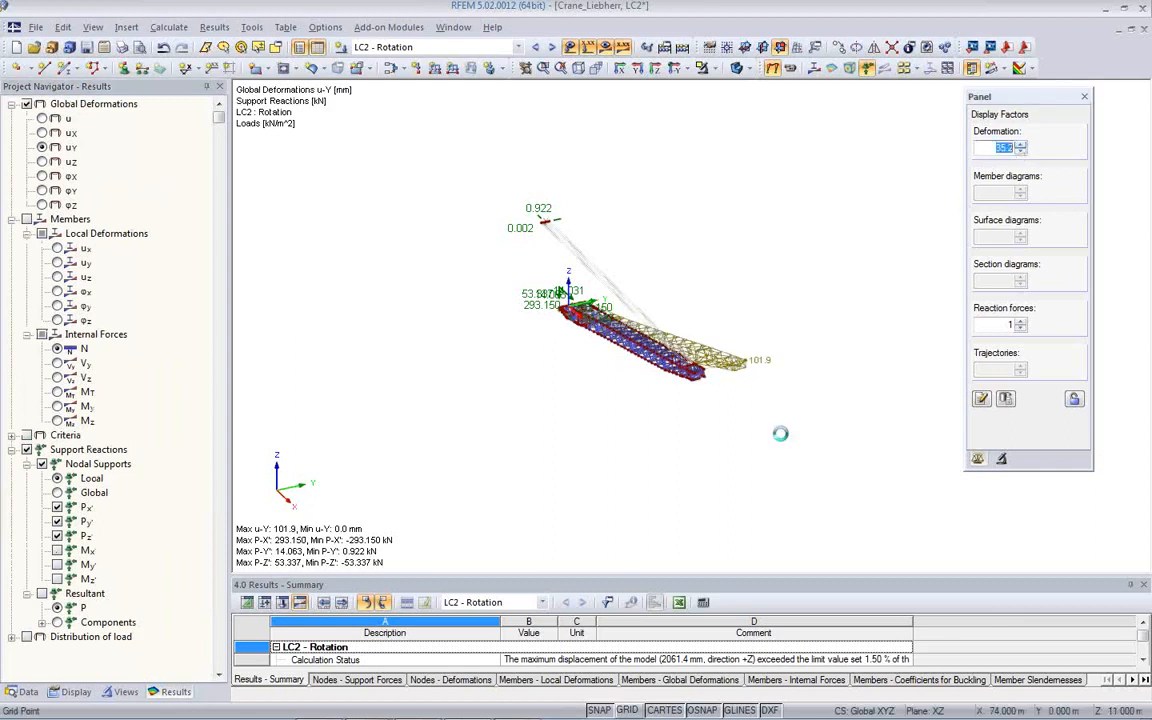
{"action": "middle_click_drag", "start_coordinate": [784, 437], "coordinate": [624, 443], "text": "ctrl"}
{"action": "left_click", "coordinate": [622, 48]}
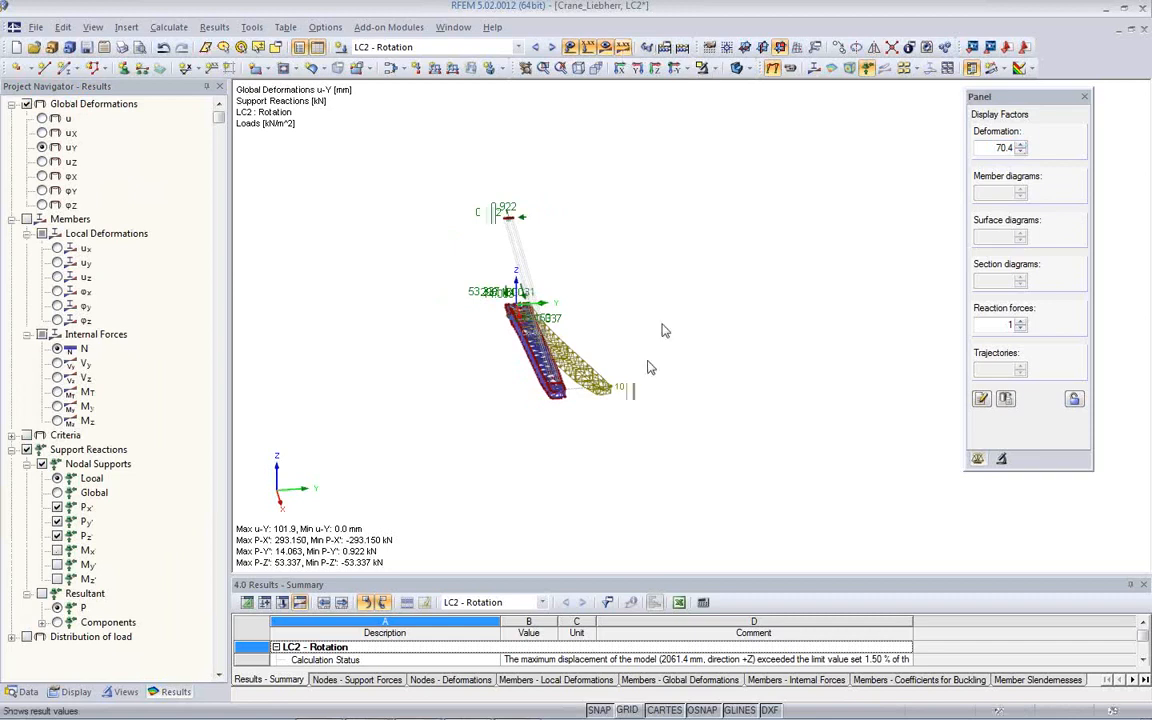
{"action": "middle_click_drag", "start_coordinate": [617, 399], "coordinate": [553, 404], "text": "ctrl"}
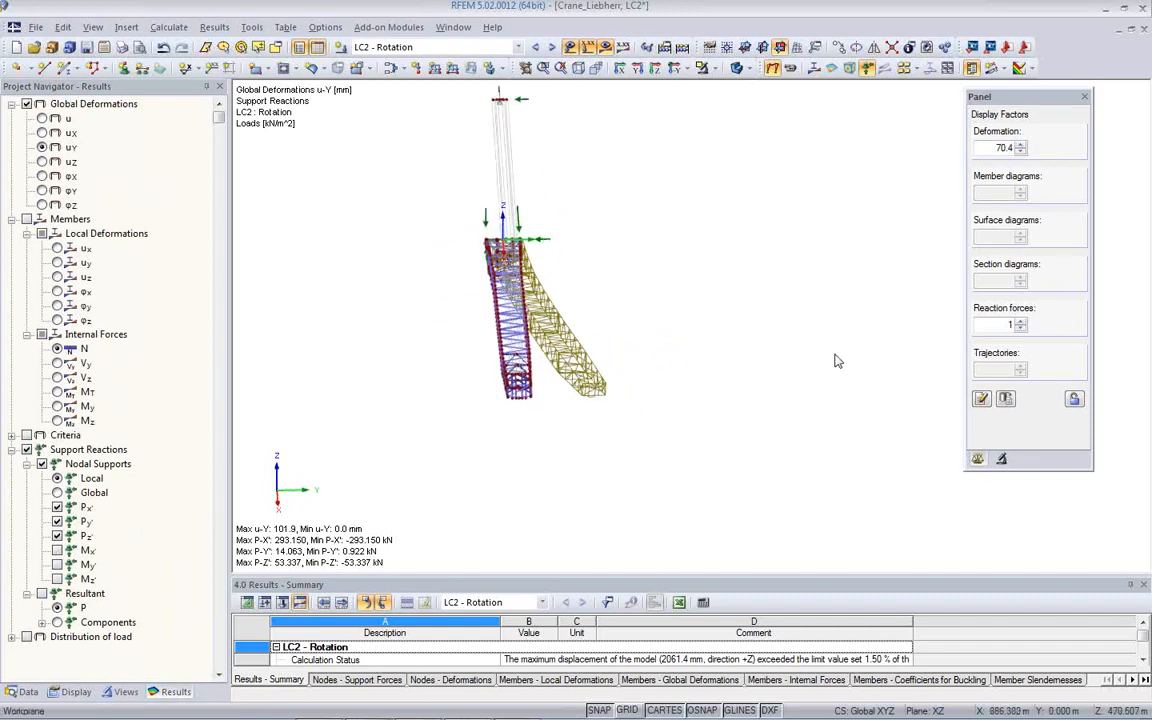
{"action": "middle_click_drag", "start_coordinate": [520, 435], "coordinate": [638, 450], "text": "ctrl"}
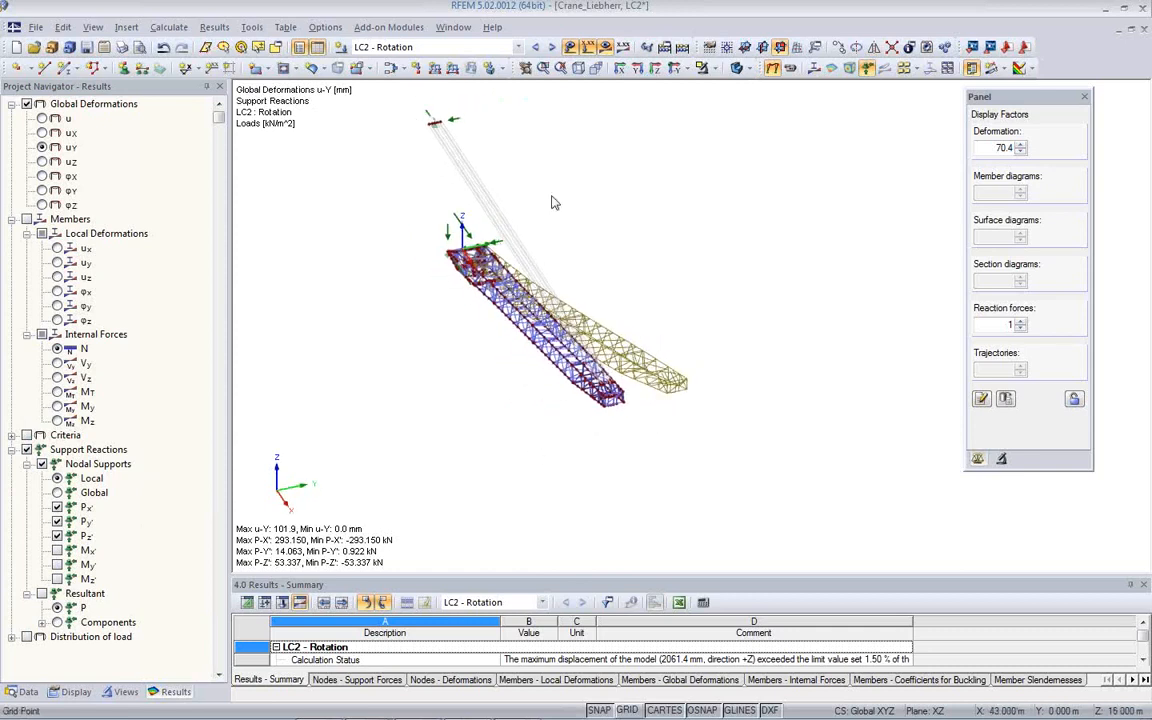
Check the loads of LC1 and calculate load combination CO1 - LC1 + LC2 to display its results
{"action": "left_click", "coordinate": [474, 48]}
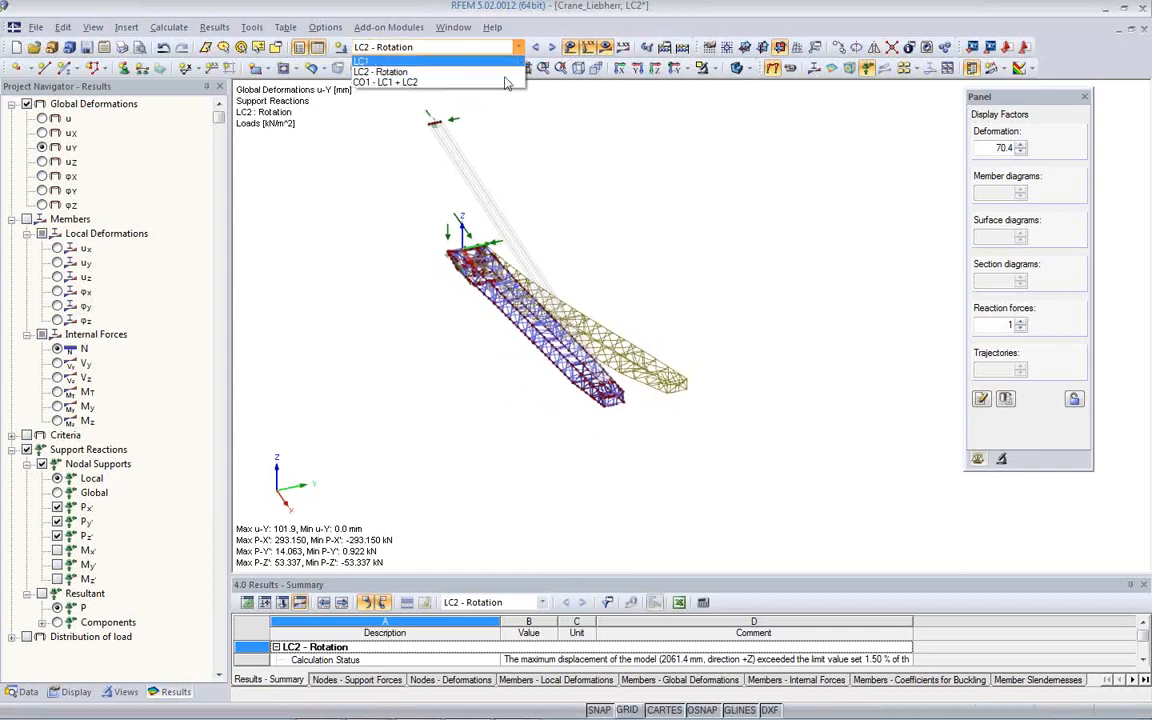
{"action": "left_click", "coordinate": [421, 62]}
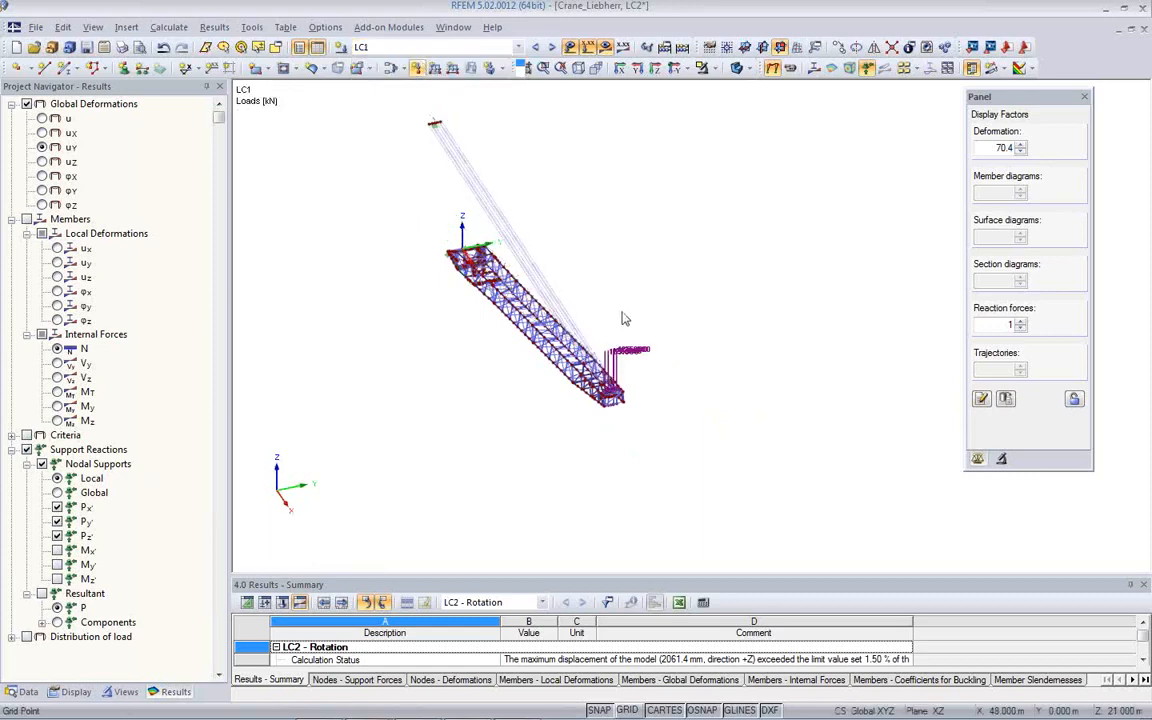
{"action": "left_click", "coordinate": [518, 47]}
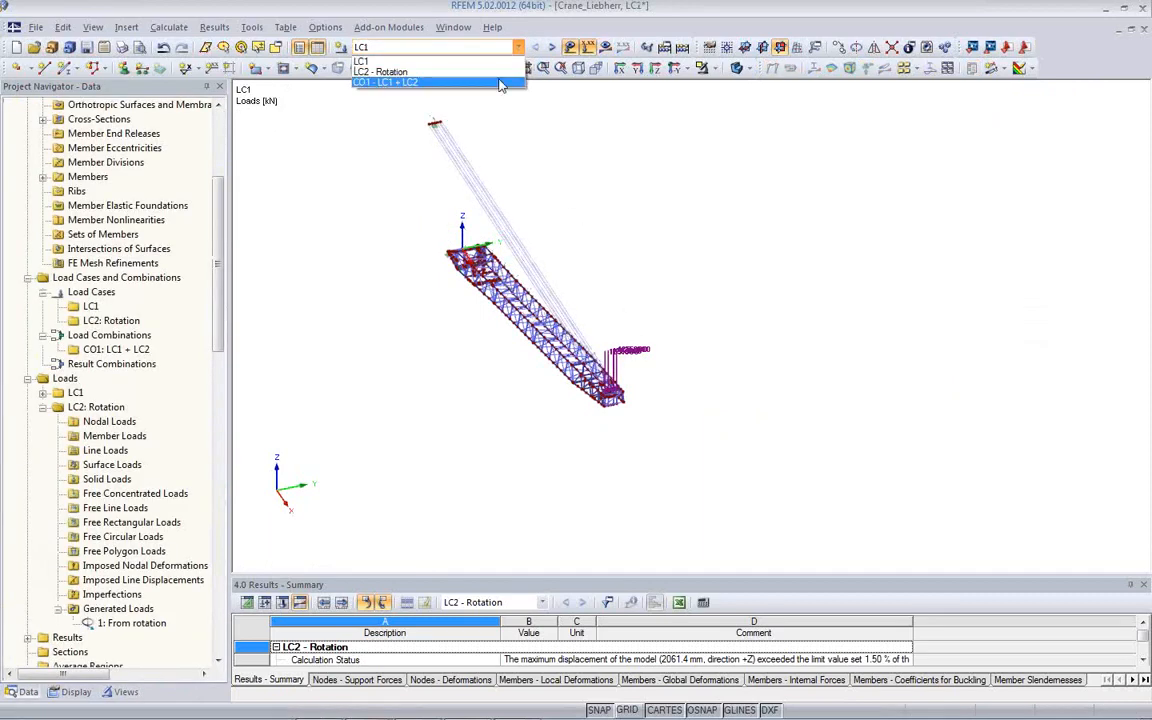
{"action": "left_click", "coordinate": [500, 83]}
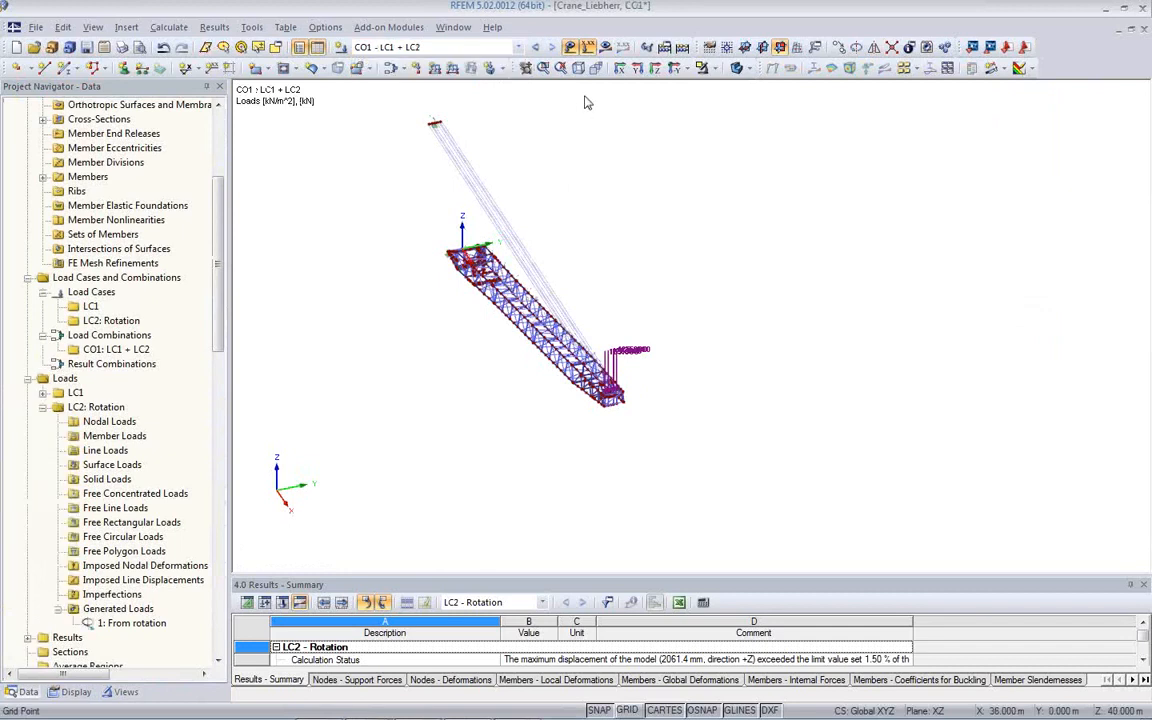
{"action": "left_click", "coordinate": [605, 48]}
{"action": "left_click", "coordinate": [548, 402]}
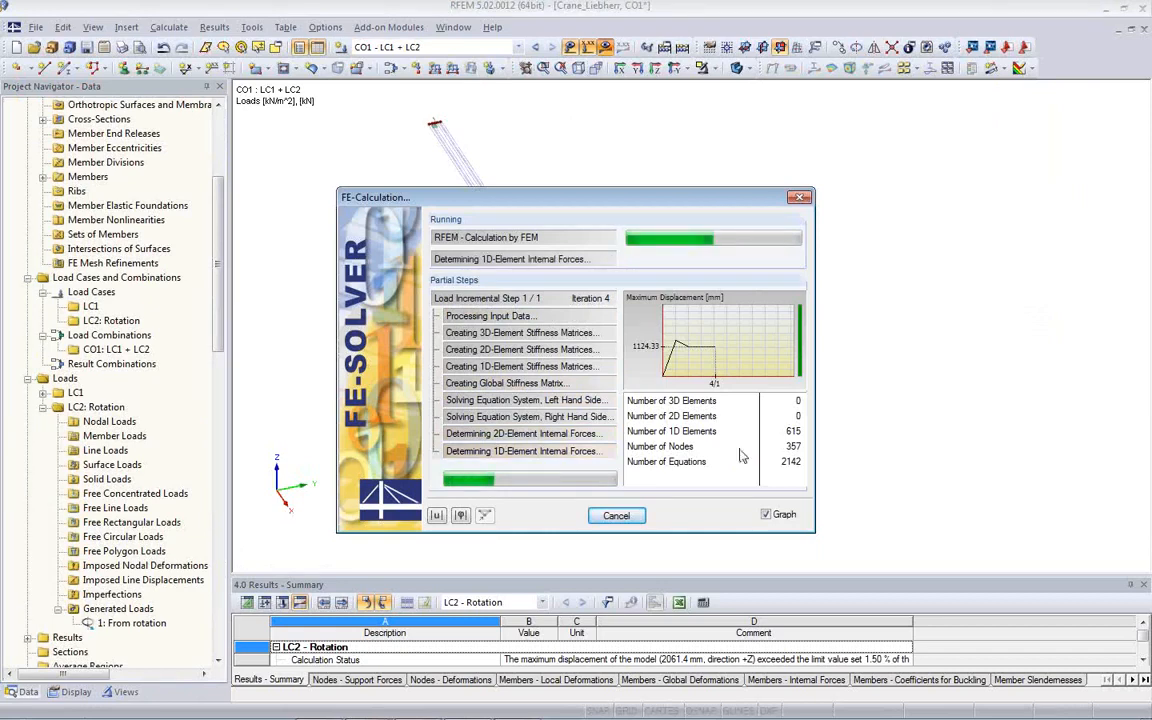
{"action": "left_click", "coordinate": [583, 432]}
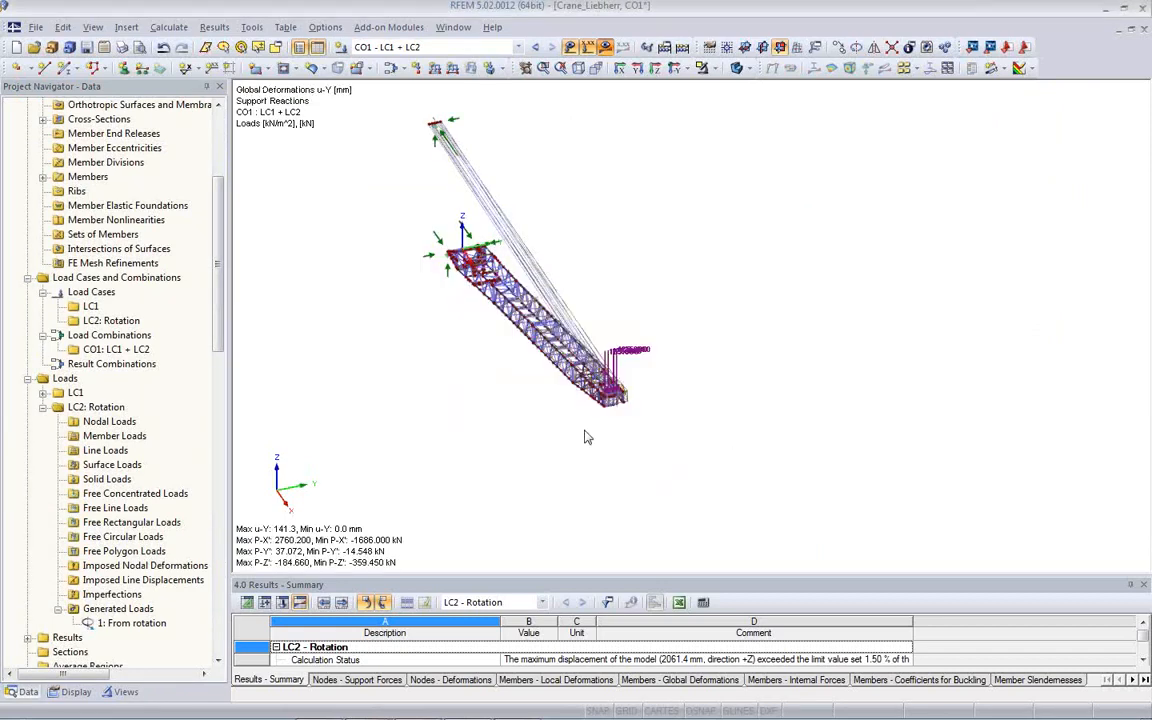
{"action": "left_click", "coordinate": [582, 430]}
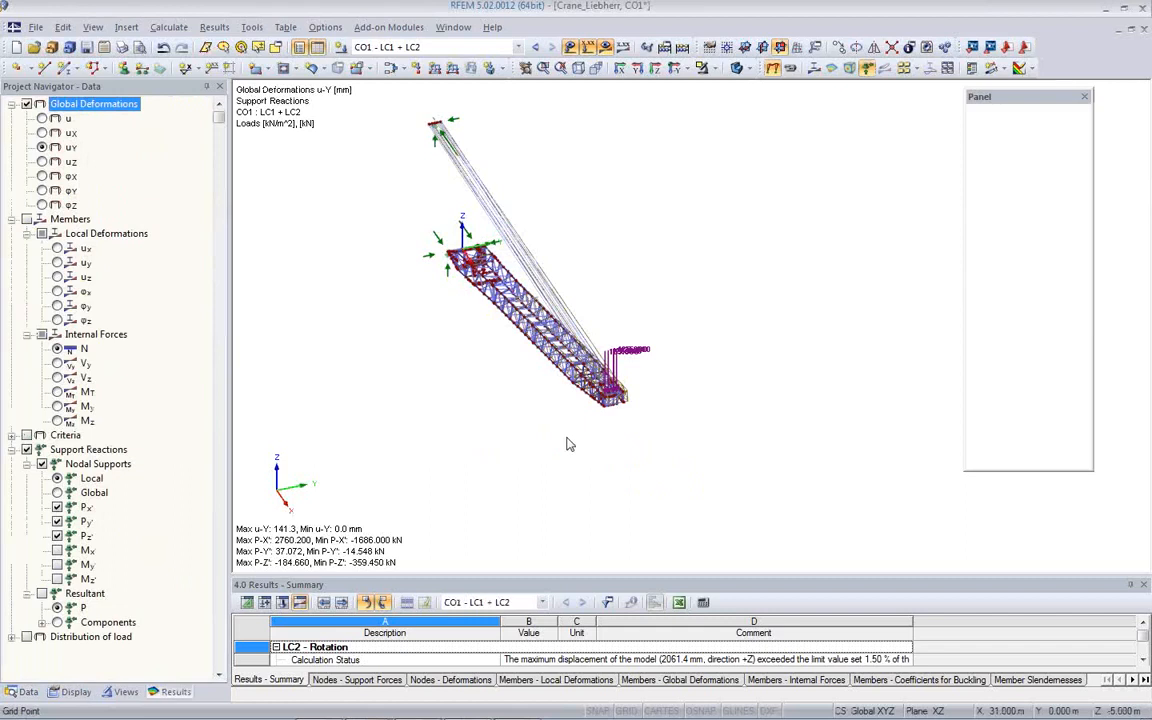
Hide the loads on the CO1 model and scale up the Y deformation to a display factor of 75.2
{"action": "left_click", "coordinate": [571, 48]}
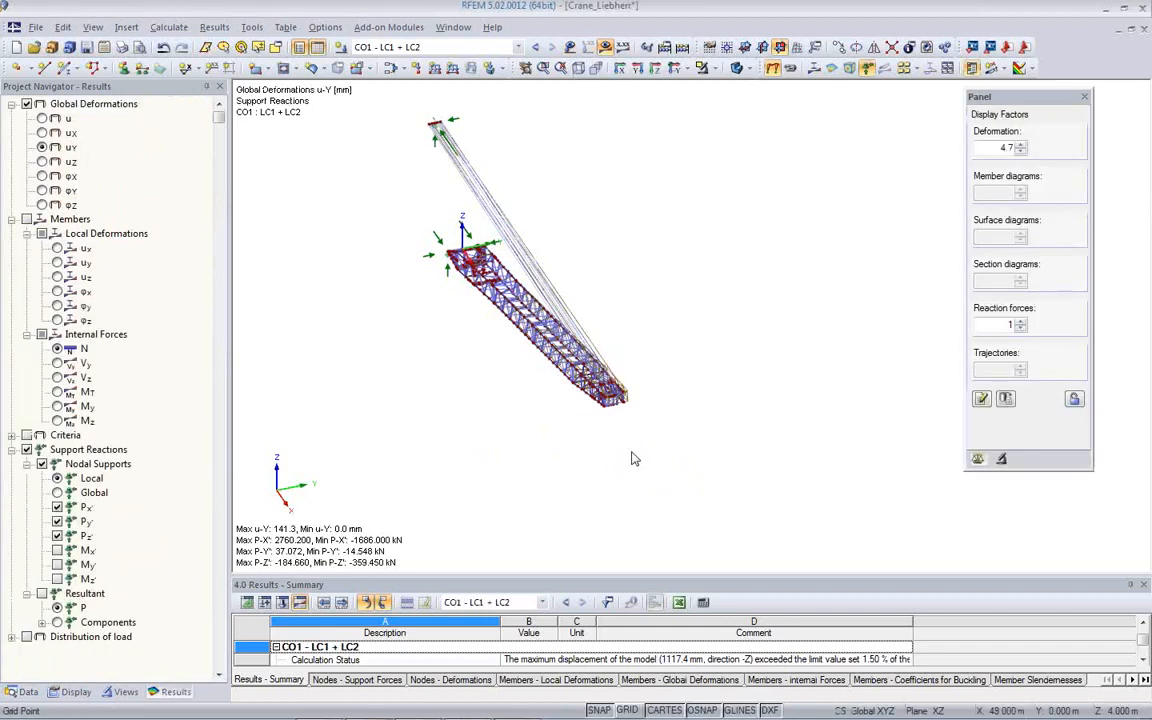
{"action": "left_click", "coordinate": [1020, 145]}
{"action": "left_click", "coordinate": [1020, 145]}
{"action": "left_click", "coordinate": [1020, 145]}
{"action": "left_click", "coordinate": [1020, 145]}
{"action": "middle_click_drag", "start_coordinate": [797, 412], "coordinate": [412, 290], "text": "ctrl"}
Display the total global deformation u of CO1 with the deformation factor set to 9.4
{"action": "left_click", "coordinate": [42, 118]}
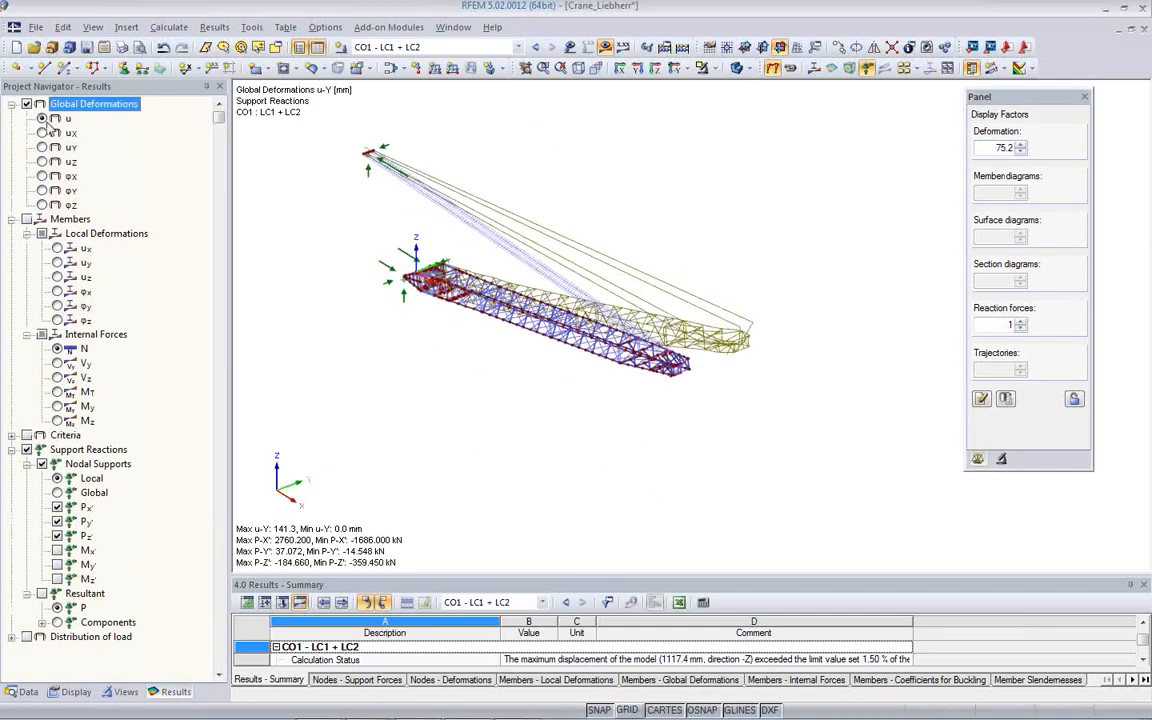
{"action": "middle_click_drag", "start_coordinate": [650, 313], "coordinate": [866, 249], "text": "ctrl"}
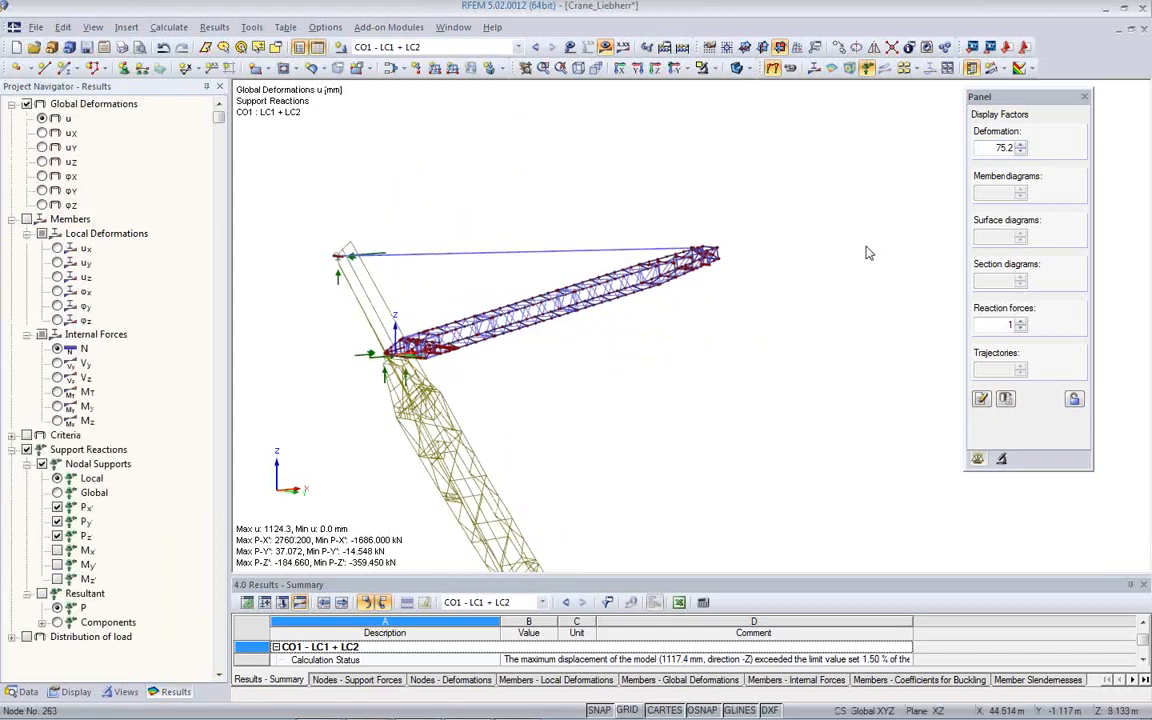
{"action": "left_click", "coordinate": [1020, 153]}
{"action": "left_click", "coordinate": [1020, 153]}
{"action": "left_click", "coordinate": [1020, 153]}
{"action": "middle_click_drag", "start_coordinate": [690, 353], "coordinate": [788, 508], "text": "ctrl"}
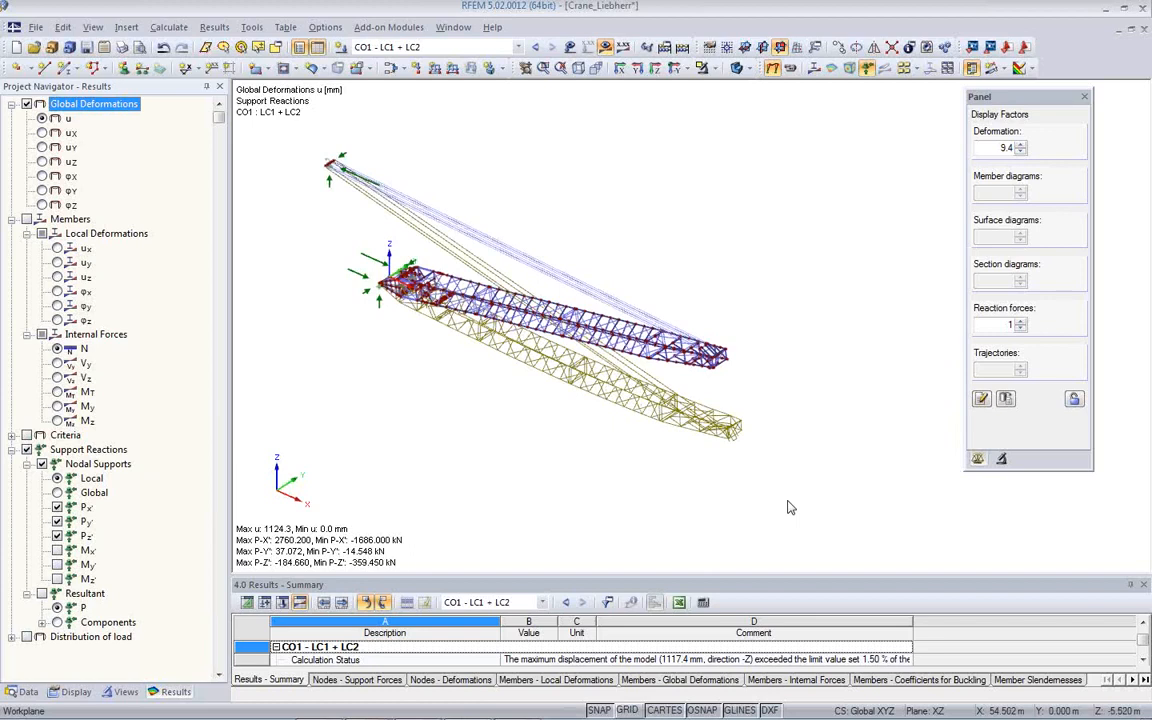
Close the Crane_Liebherr model
{"action": "mouse_move", "coordinate": [649, 477]}
{"action": "middle_mouse_down", "text": "ctrl"}
{"action": "mouse_move", "coordinate": [524, 404]}
{"action": "mouse_move", "coordinate": [483, 403]}
{"action": "mouse_move", "coordinate": [586, 465]}
{"action": "mouse_move", "coordinate": [627, 473]}
{"action": "middle_mouse_up", "text": "ctrl"}
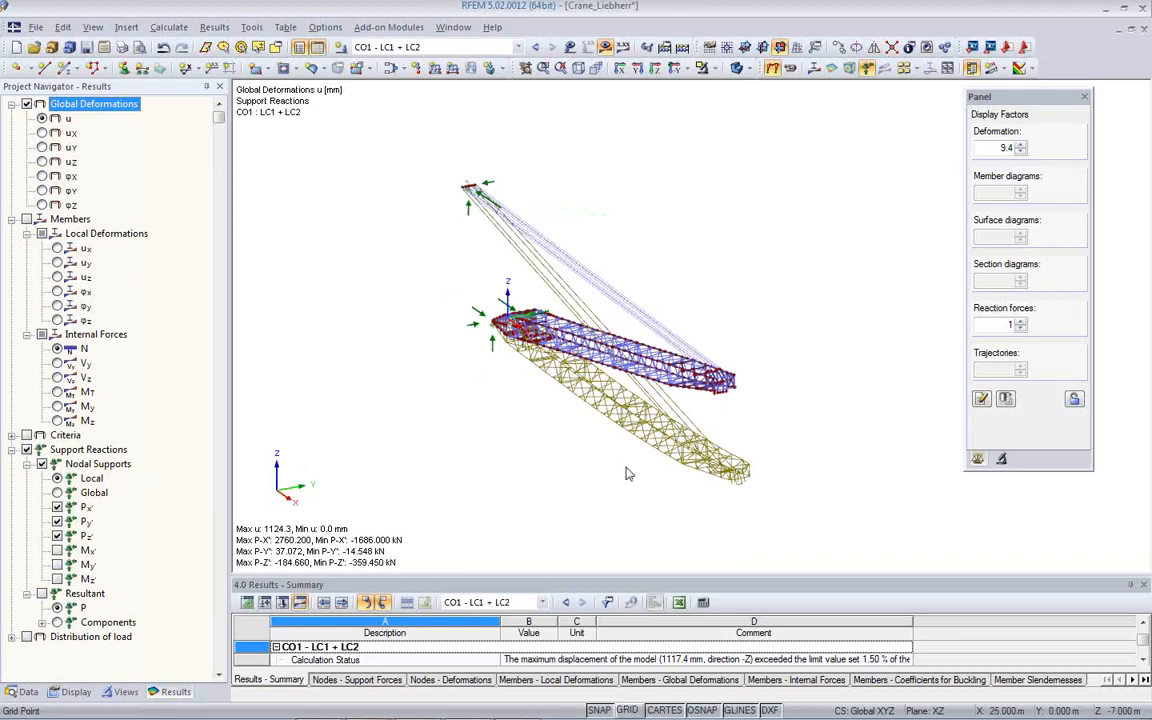
{"action": "middle_click_drag", "start_coordinate": [656, 473], "coordinate": [772, 452], "text": "ctrl"}
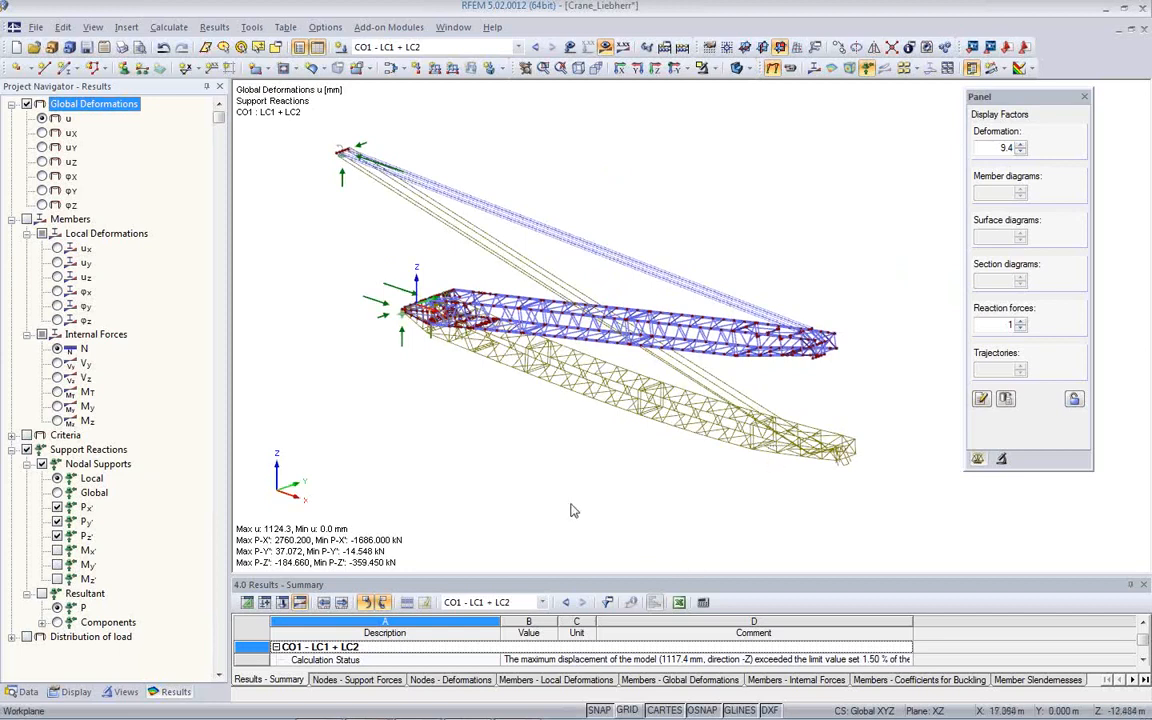
{"action": "left_click", "coordinate": [1144, 31]}
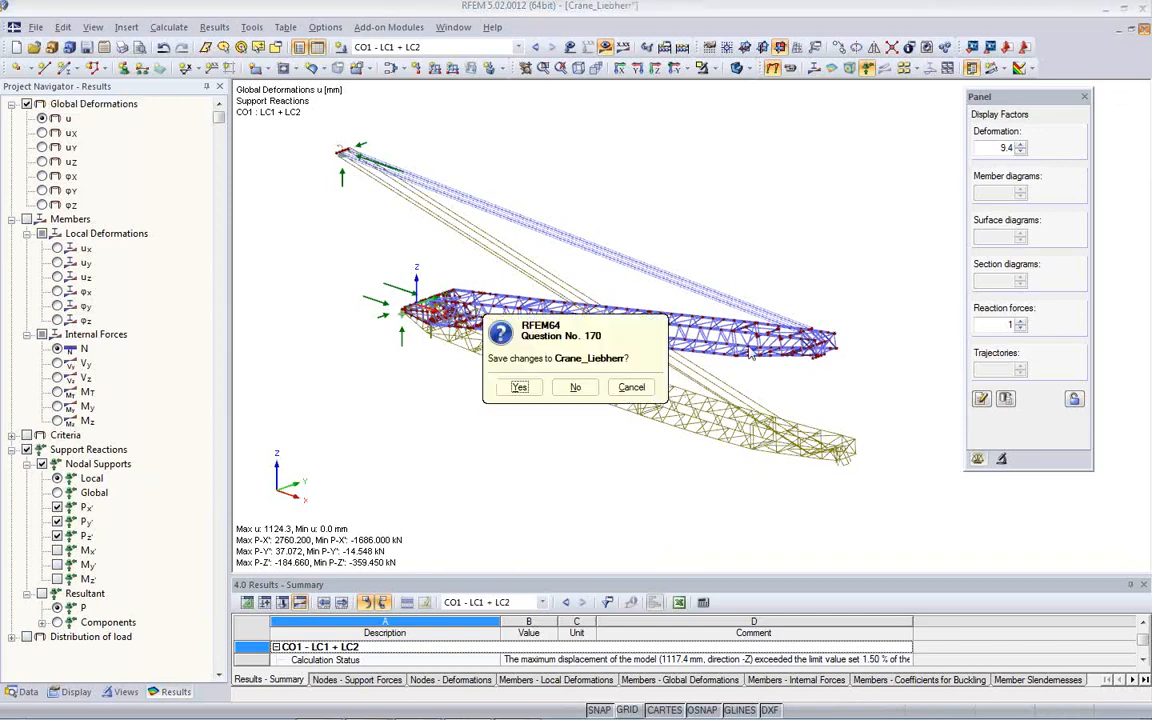
{"action": "left_click", "coordinate": [522, 352]}
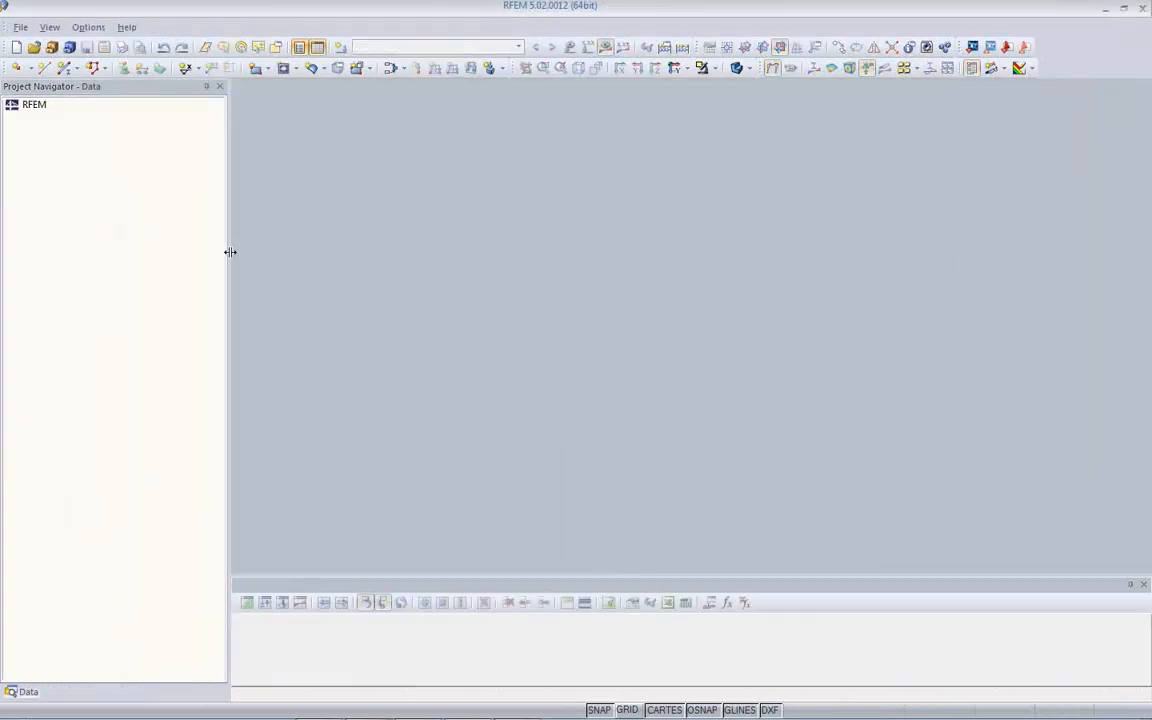
Open the freeMemberload model from the Webinar project and hide the work plane grid
{"action": "left_click", "coordinate": [51, 47]}
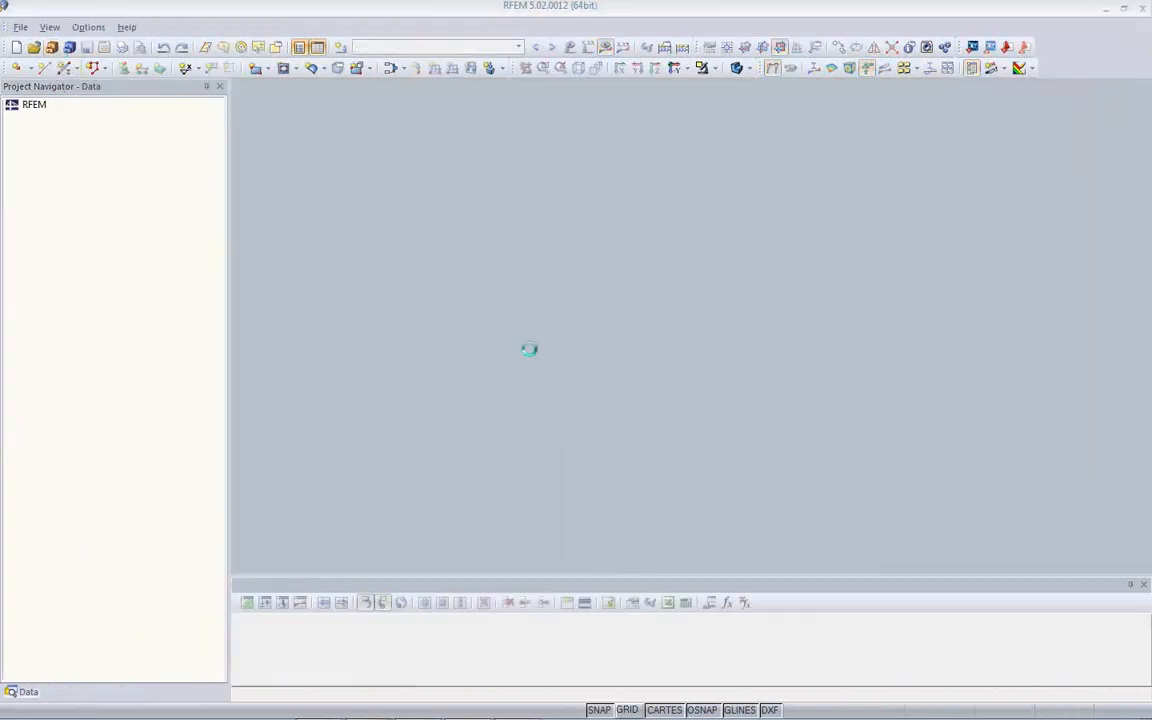
{"action": "left_click", "coordinate": [657, 516]}
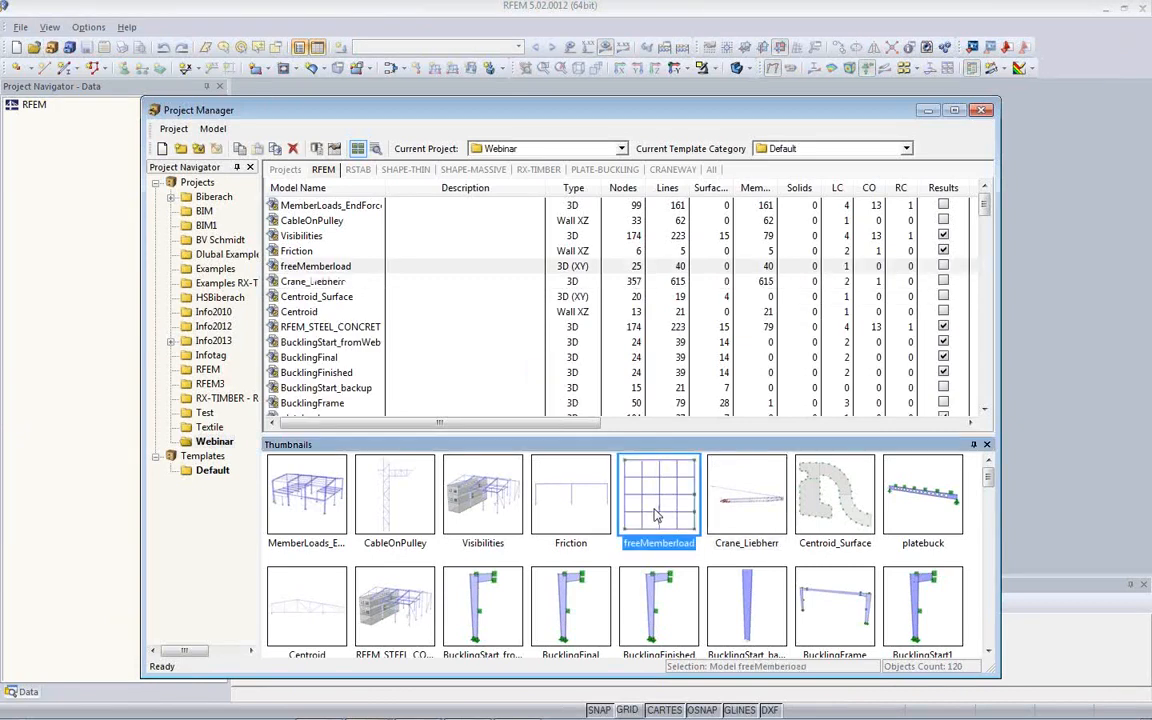
{"action": "double_click", "coordinate": [655, 514]}
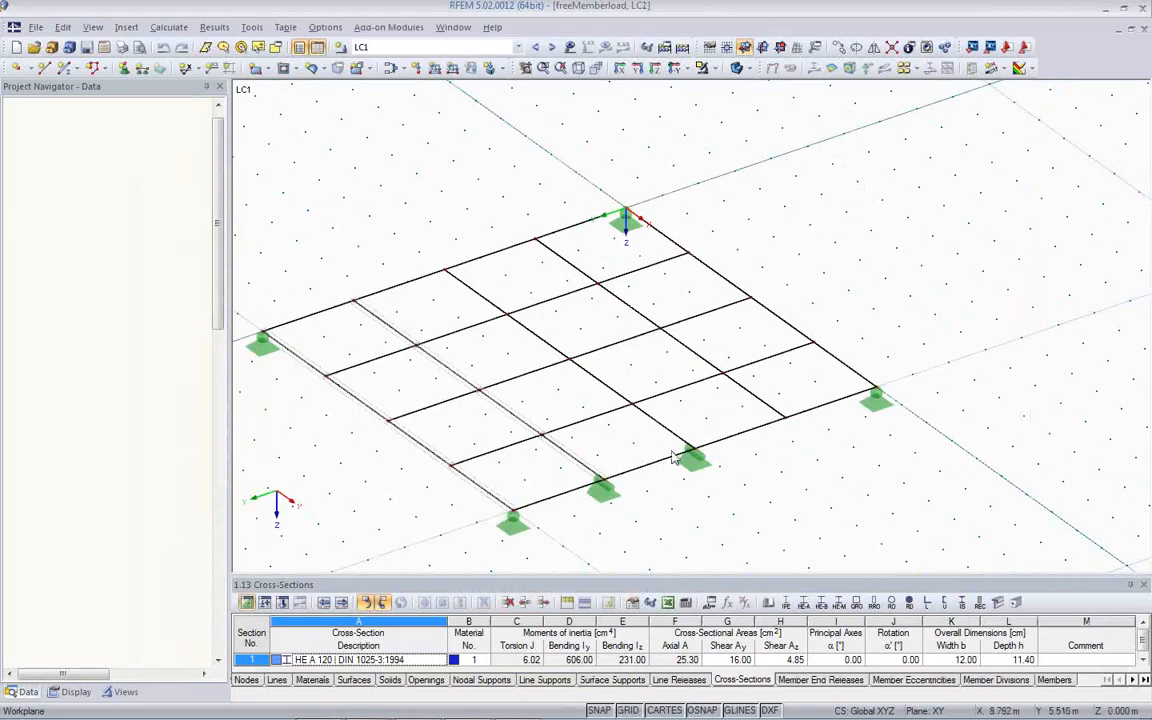
{"action": "middle_click_drag", "start_coordinate": [707, 504], "coordinate": [790, 430]}
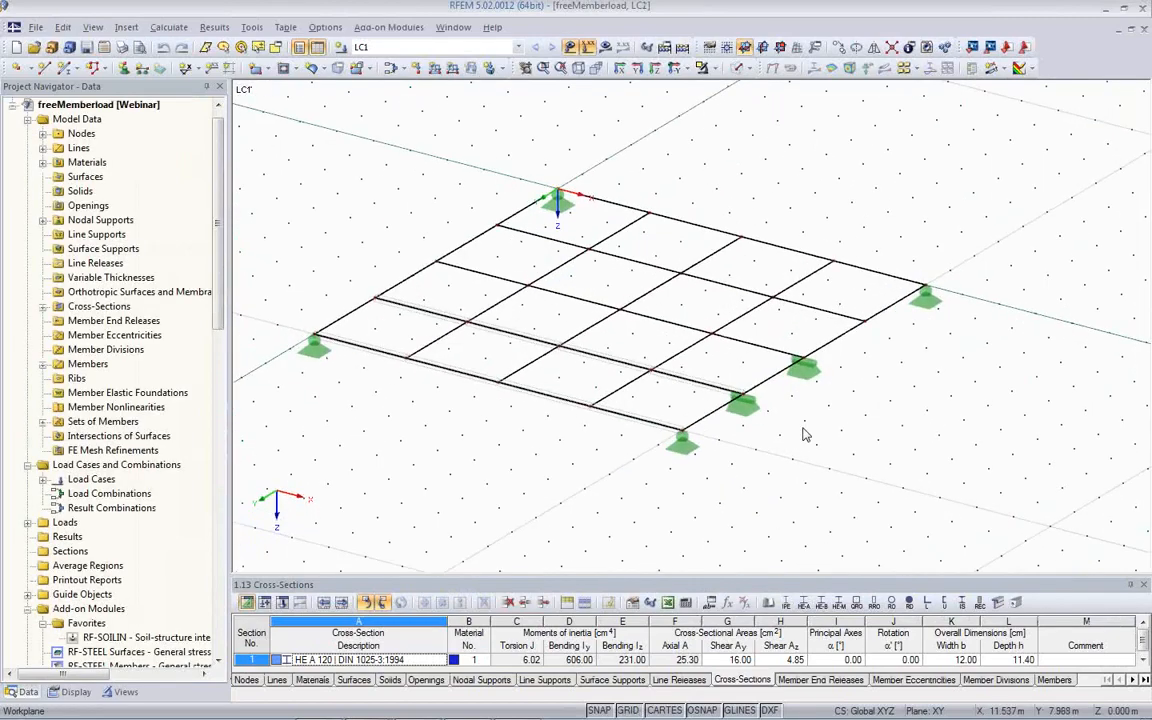
{"action": "left_click", "coordinate": [626, 710]}
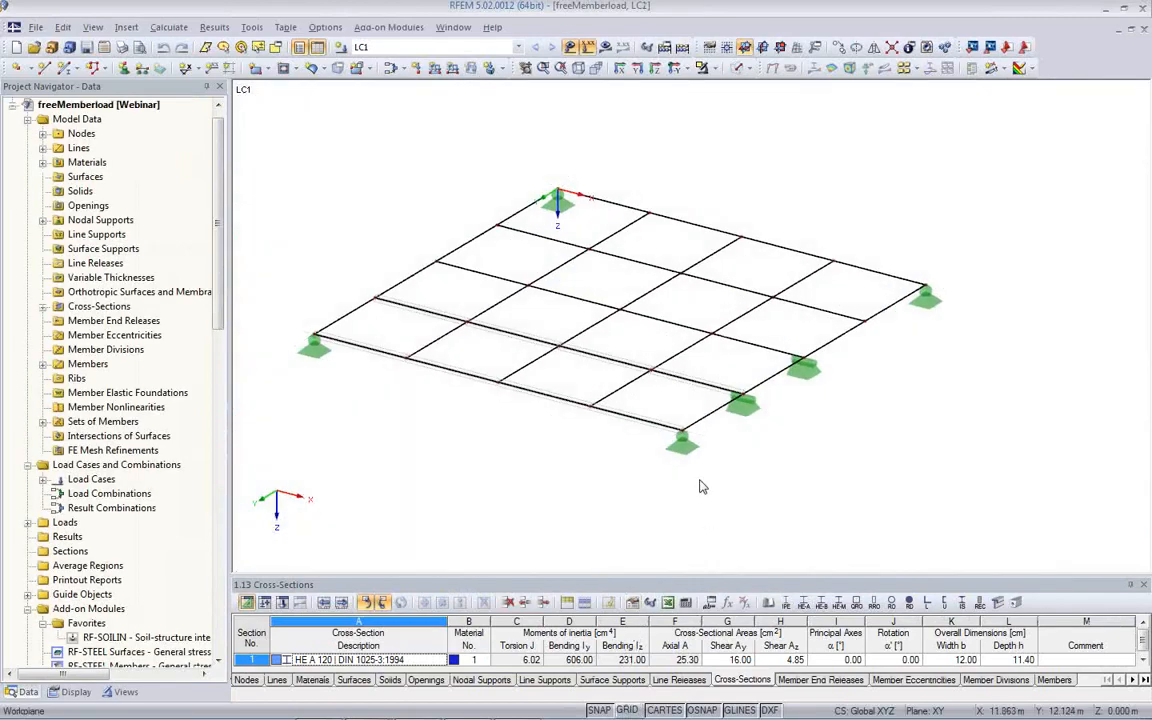
Check the definition of the continuous set of members along the front edge of the beam grid
{"action": "double_click", "coordinate": [478, 388]}
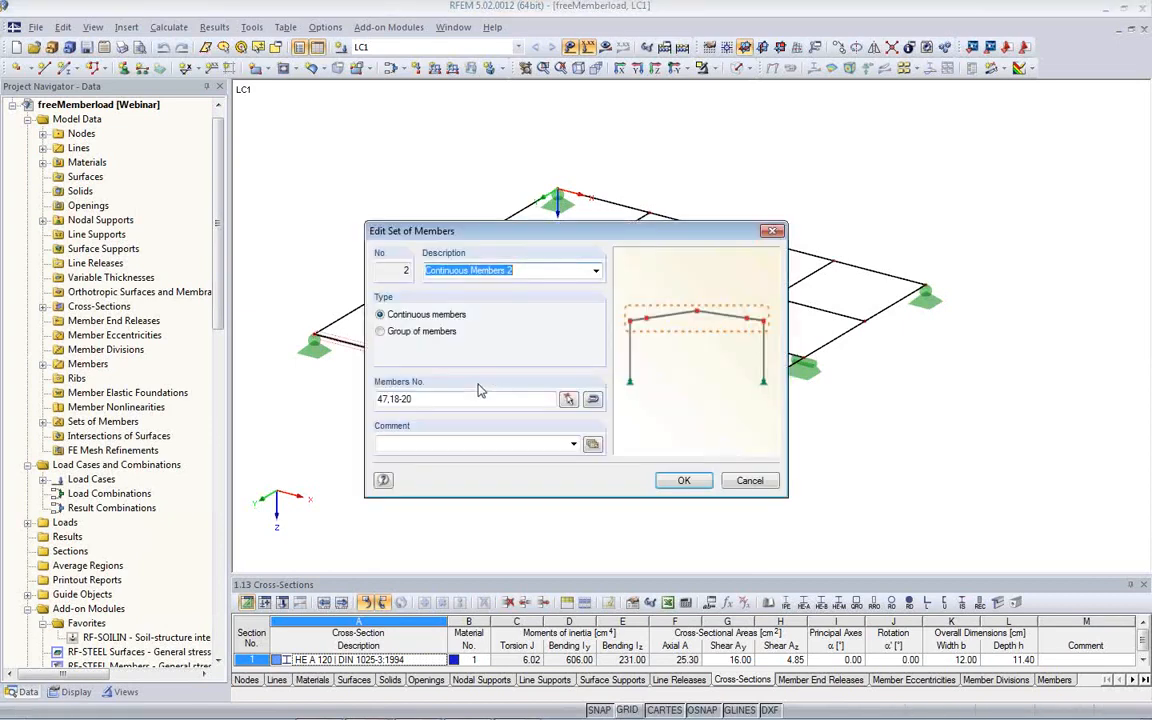
{"action": "left_click", "coordinate": [749, 483]}
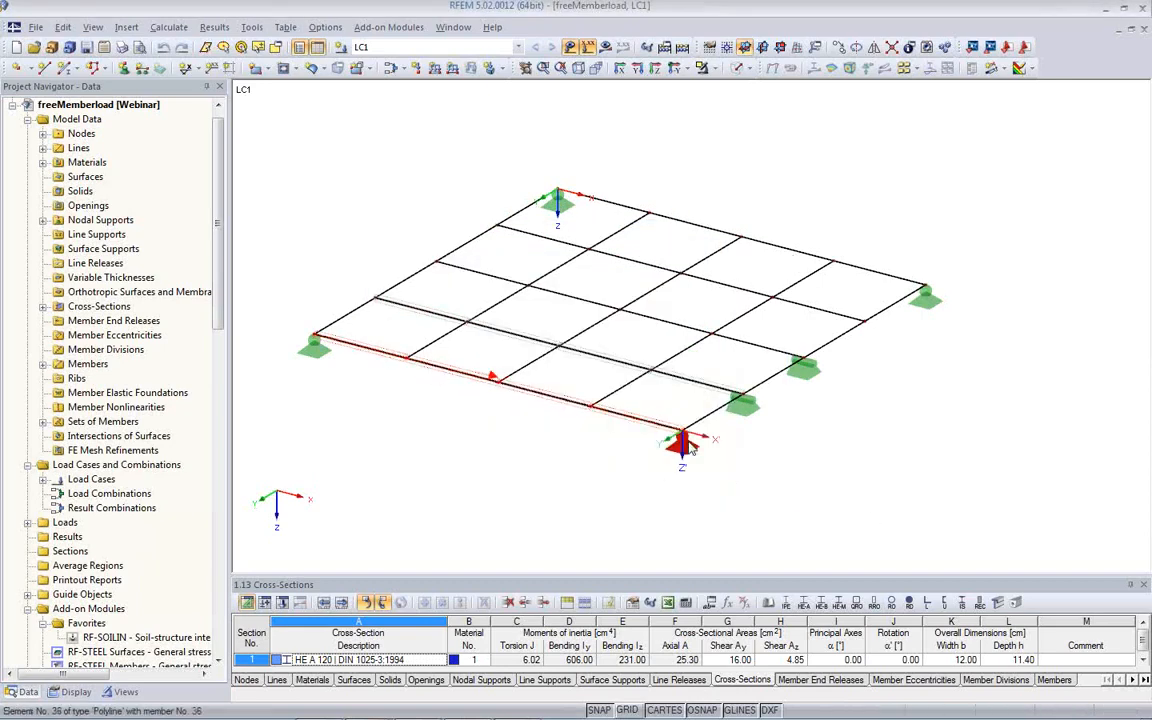
{"action": "double_click", "coordinate": [435, 378]}
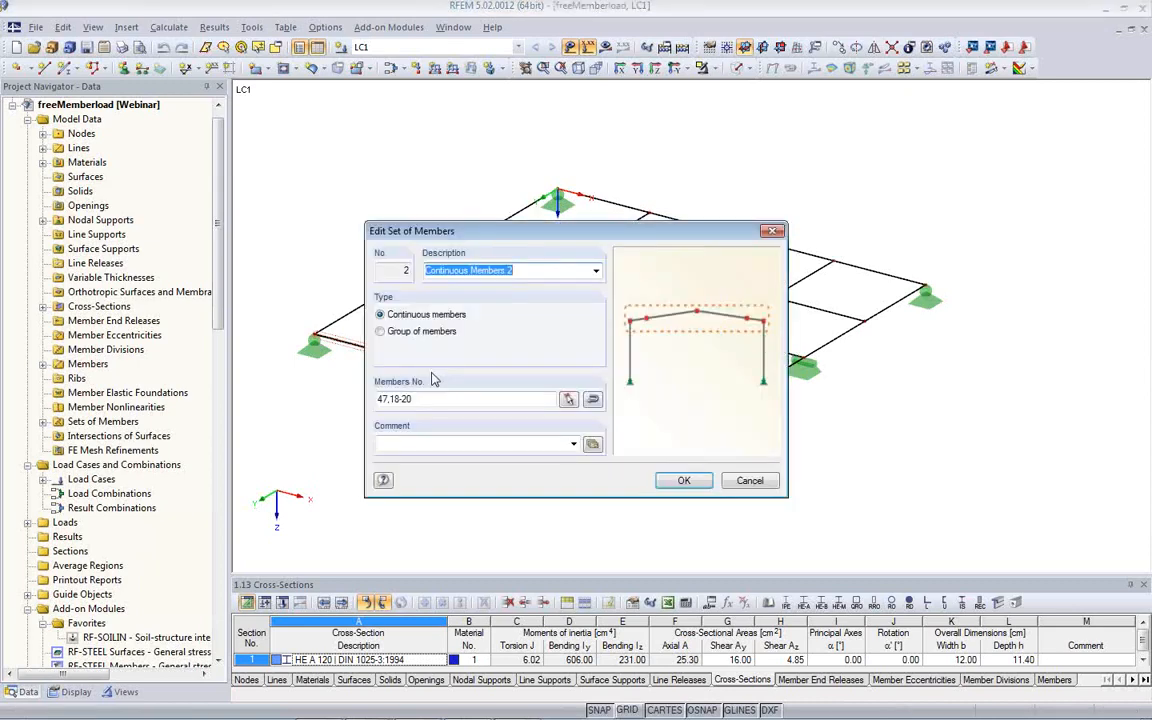
{"action": "left_click", "coordinate": [684, 480]}
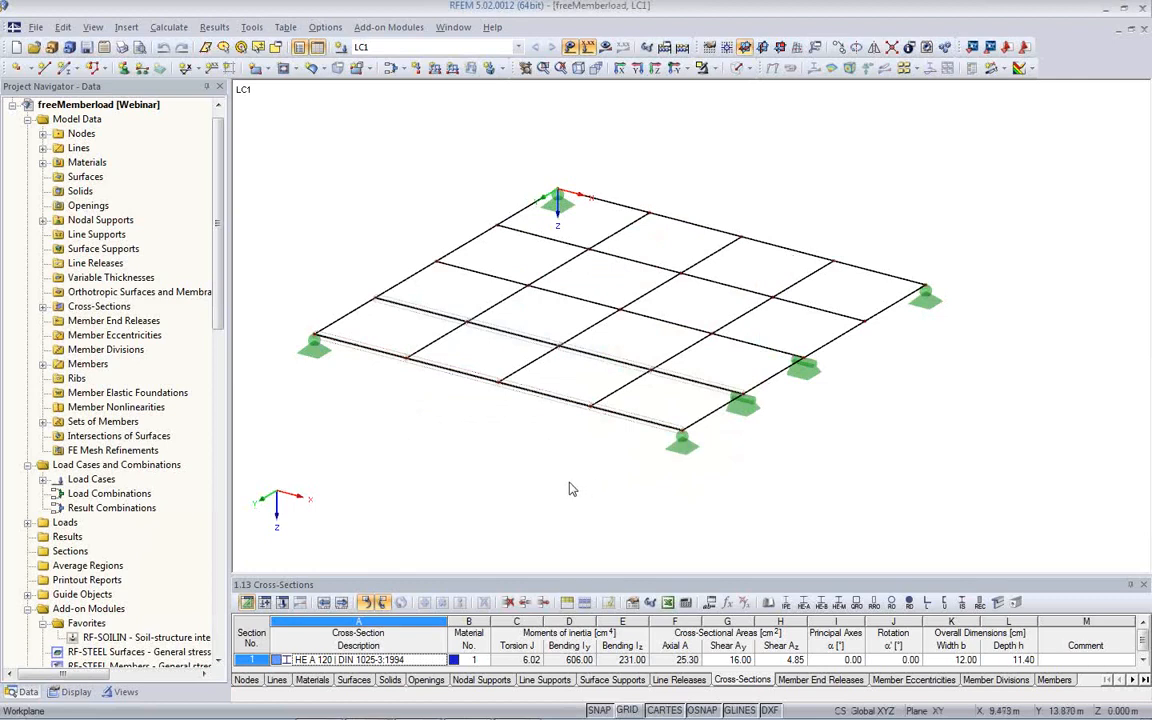
Apply a trapezoidal force in ZL from 2 to 8 kN/m over the total length of each of the four members in the middle row individually
{"action": "middle_click_drag", "start_coordinate": [504, 309], "coordinate": [576, 327]}
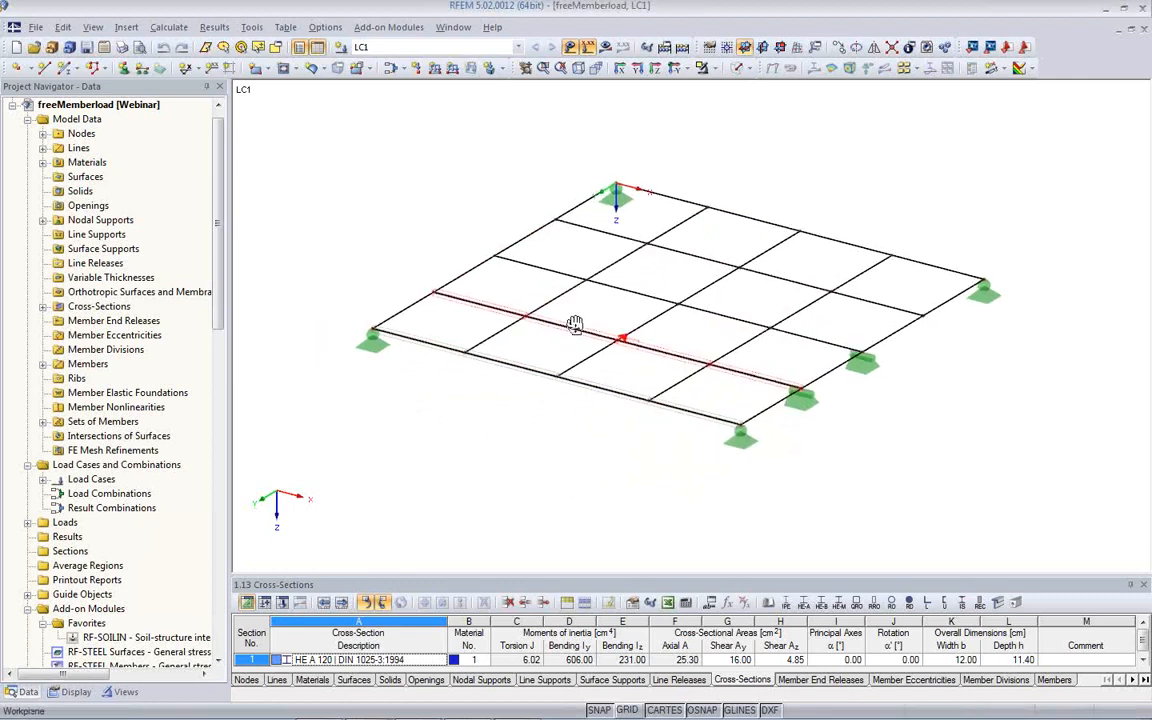
{"action": "left_click", "coordinate": [435, 69]}
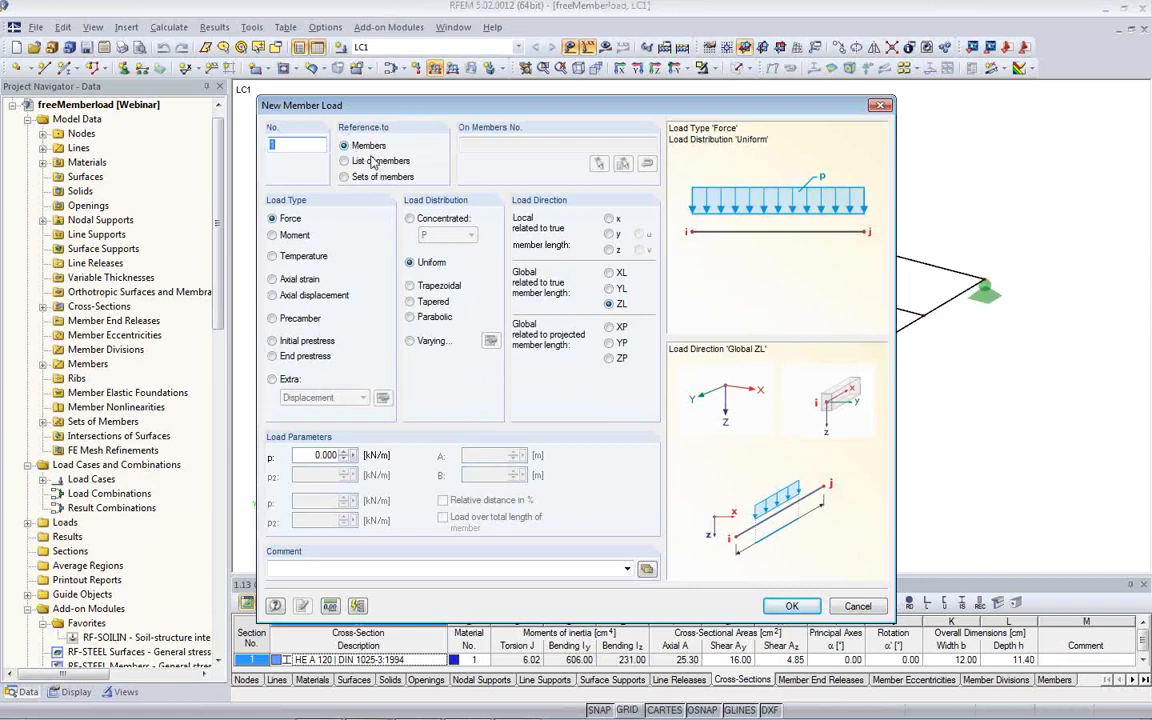
{"action": "left_click", "coordinate": [410, 286]}
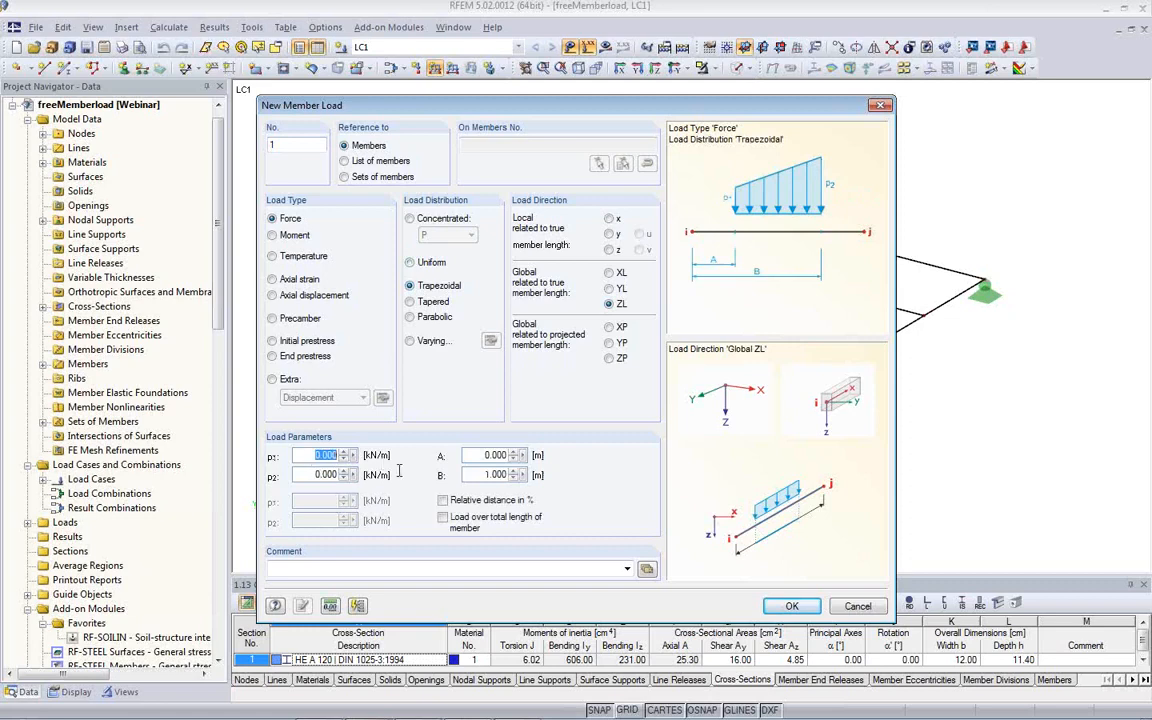
{"action": "type", "text": "2"}
{"action": "left_click", "coordinate": [307, 475]}
{"action": "left_click", "coordinate": [443, 518]}
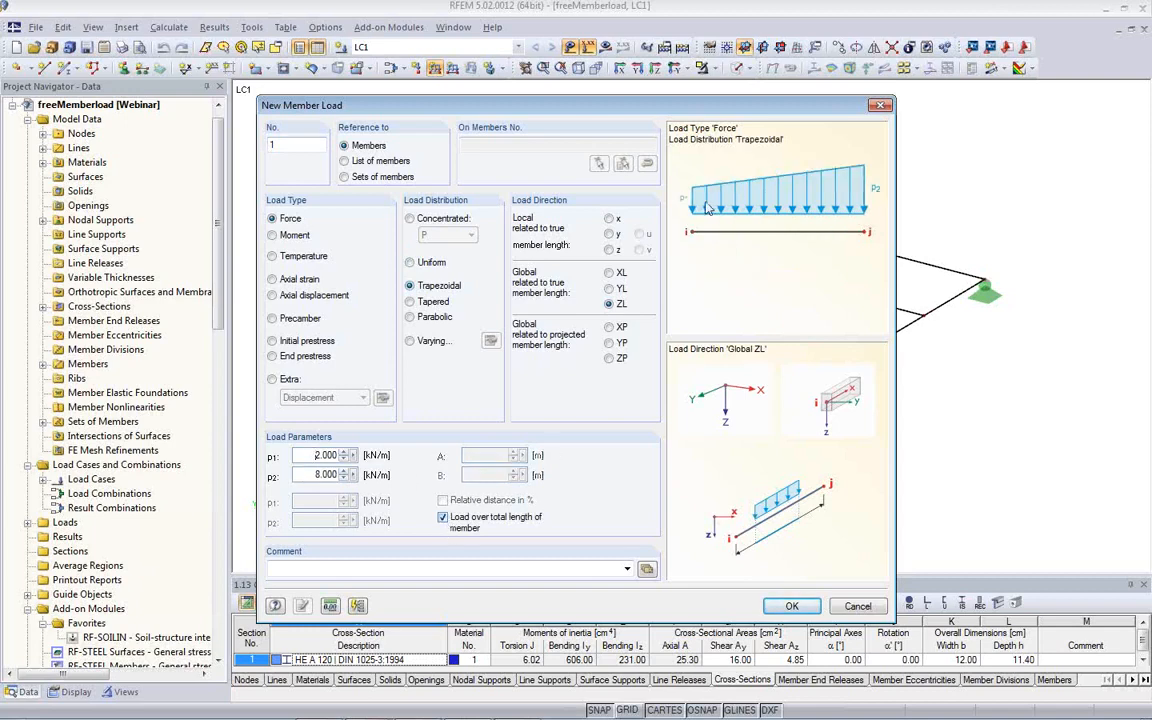
{"action": "left_click", "coordinate": [791, 606]}
{"action": "left_click", "coordinate": [545, 266]}
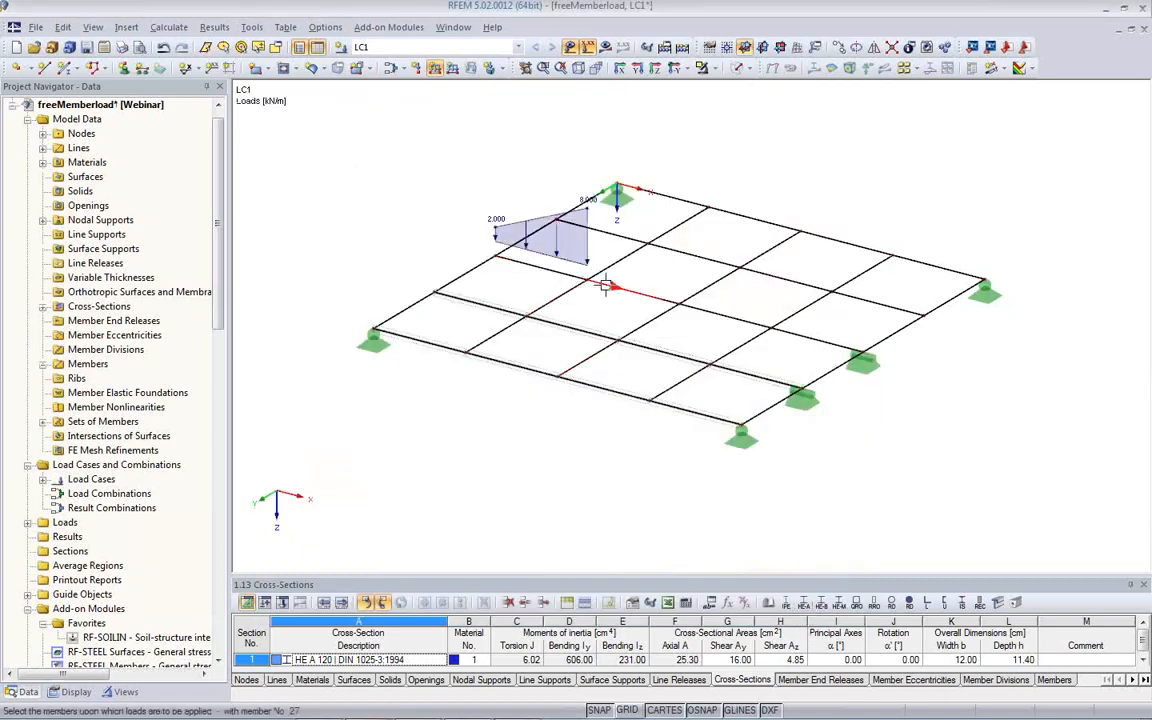
{"action": "left_click", "coordinate": [609, 290]}
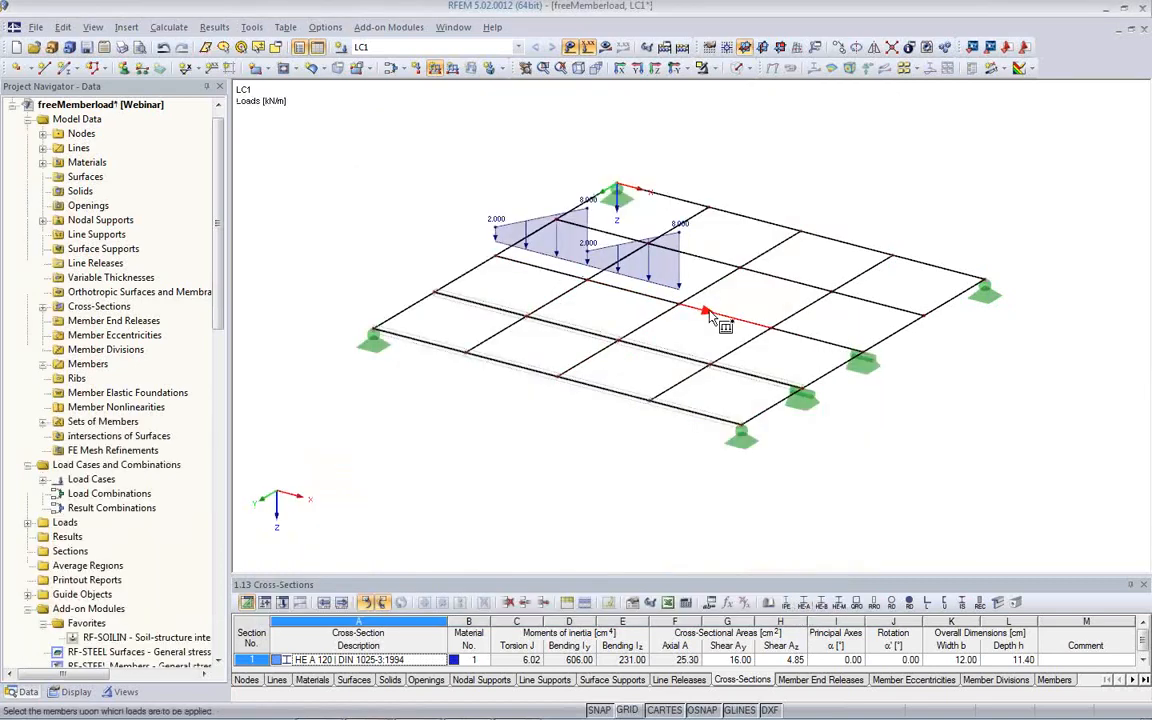
{"action": "left_click", "coordinate": [707, 318]}
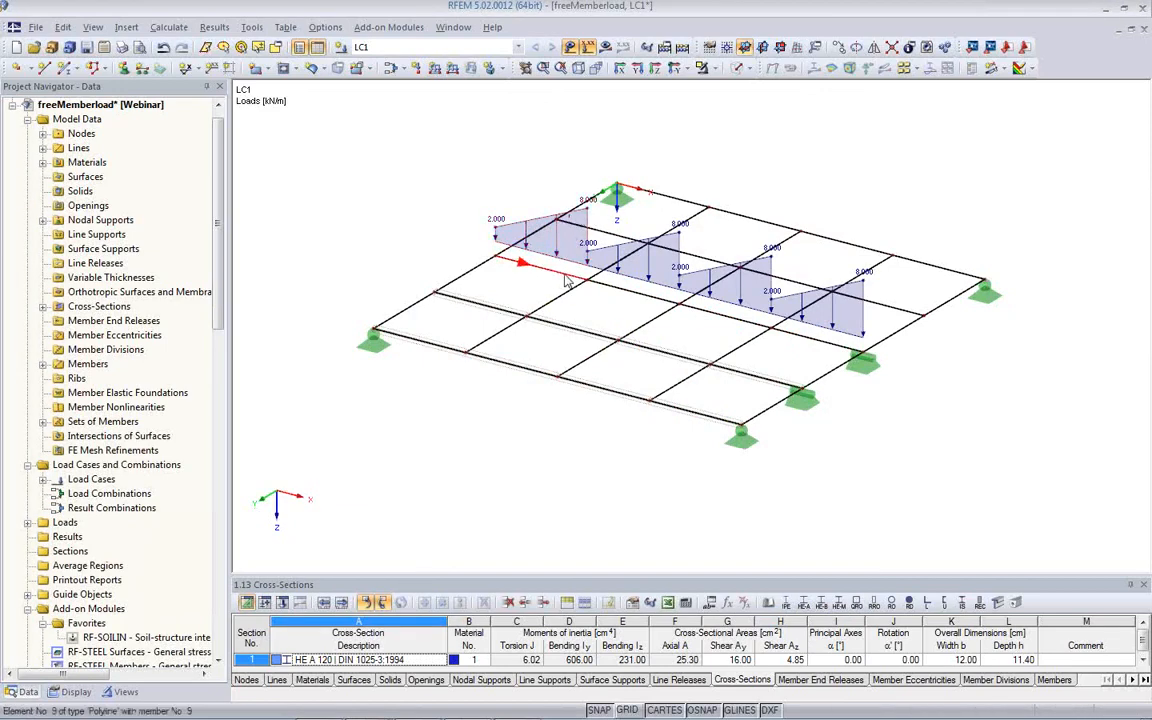
Apply the trapezoidal load of 2 to 8 kN/m over the total length of the list of members 5-8
{"action": "middle_click_drag", "start_coordinate": [623, 323], "coordinate": [558, 360]}
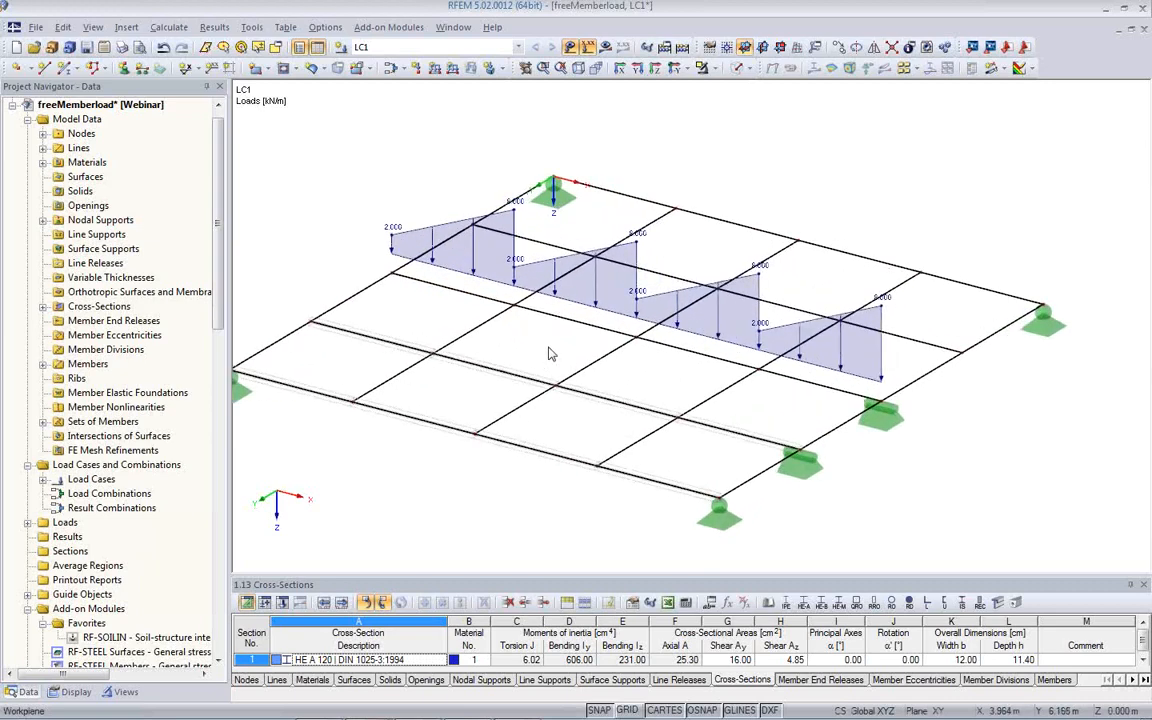
{"action": "scroll", "coordinate": [497, 319], "scroll_direction": "down", "scroll_amount": 1}
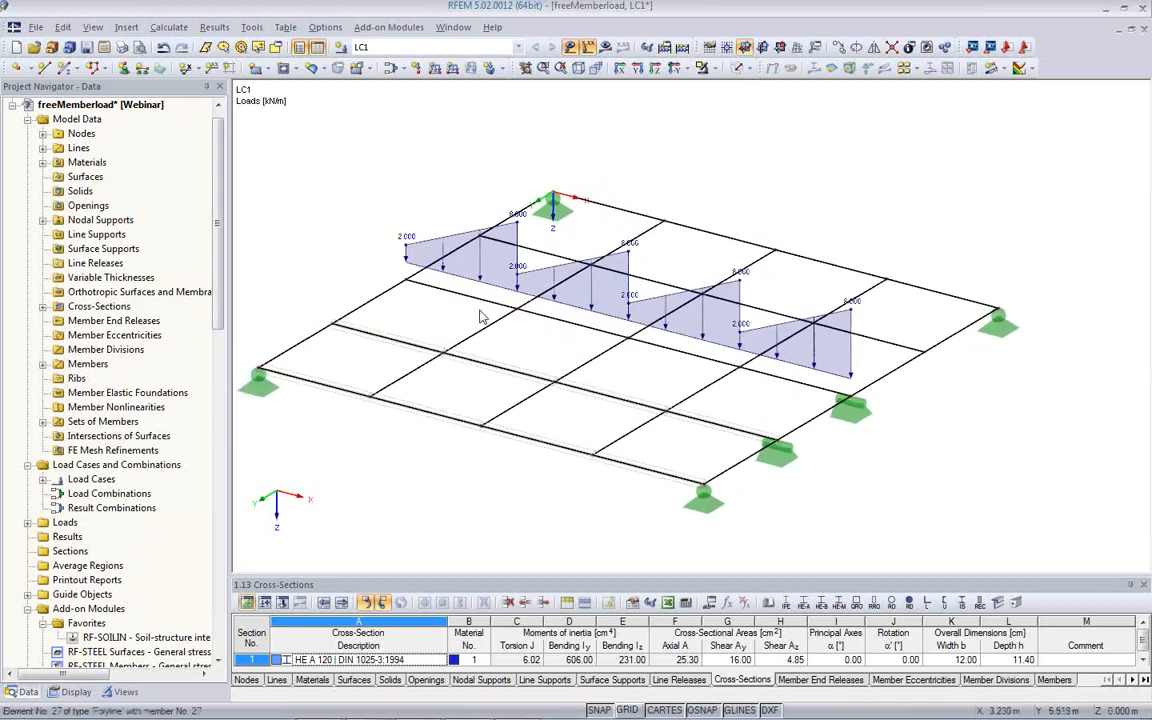
{"action": "left_click", "coordinate": [435, 67]}
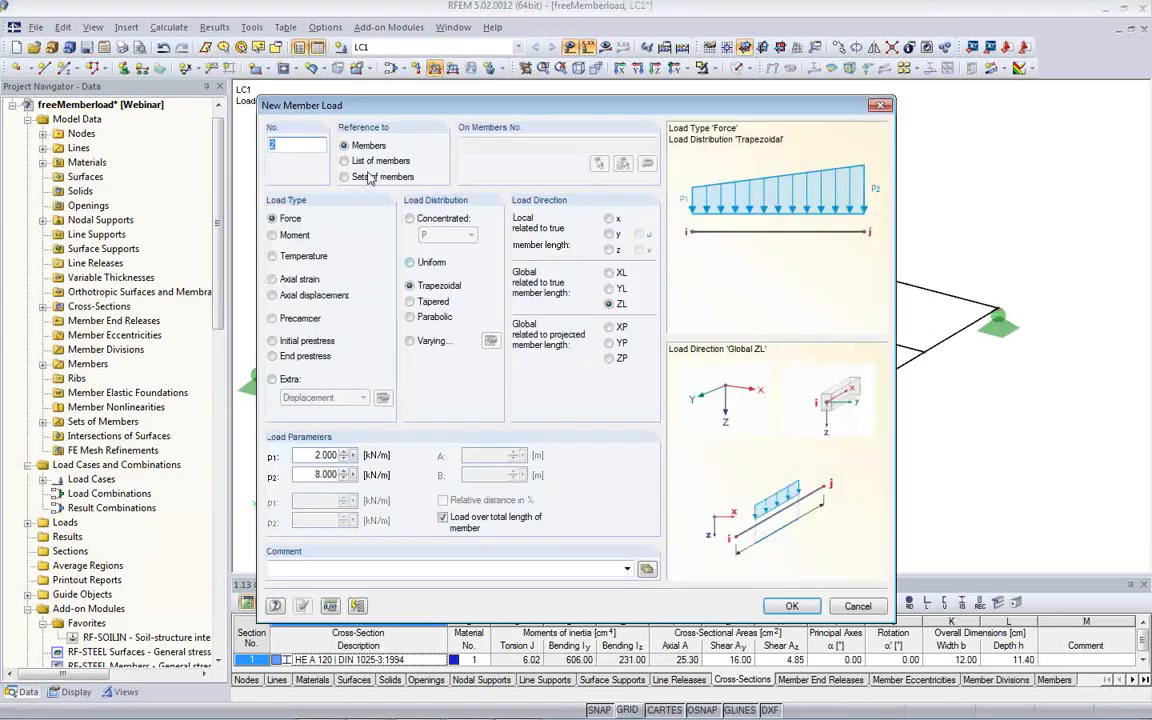
{"action": "left_click", "coordinate": [346, 162]}
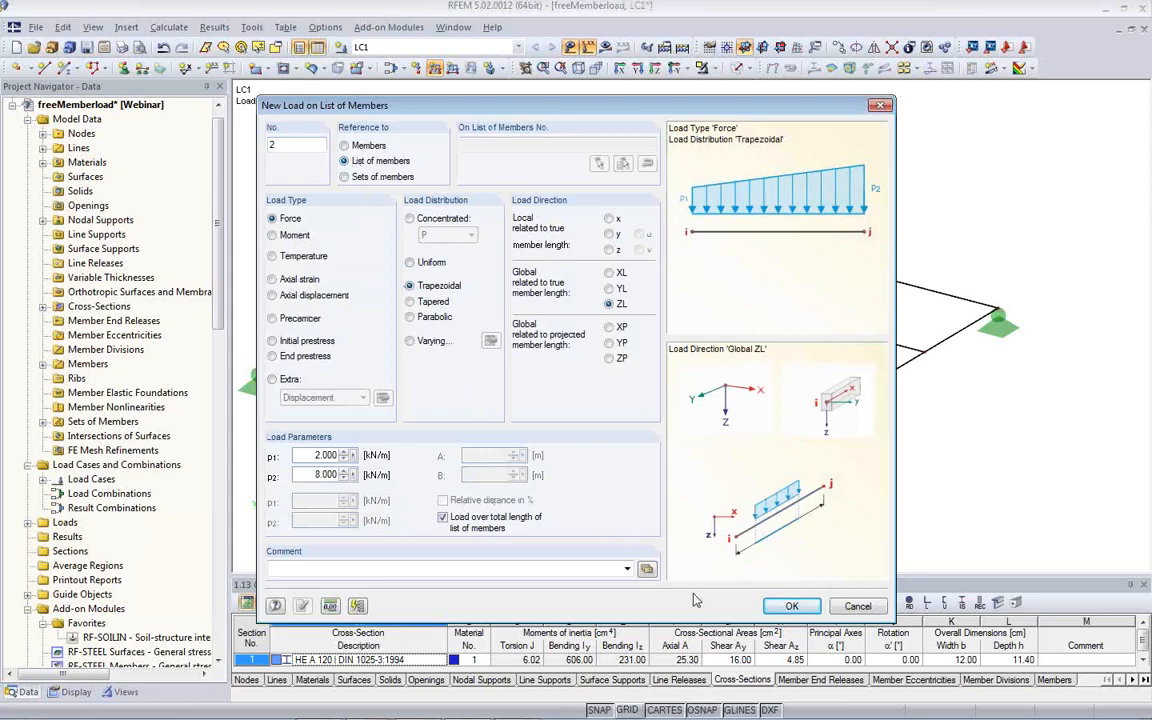
{"action": "left_click", "coordinate": [791, 606]}
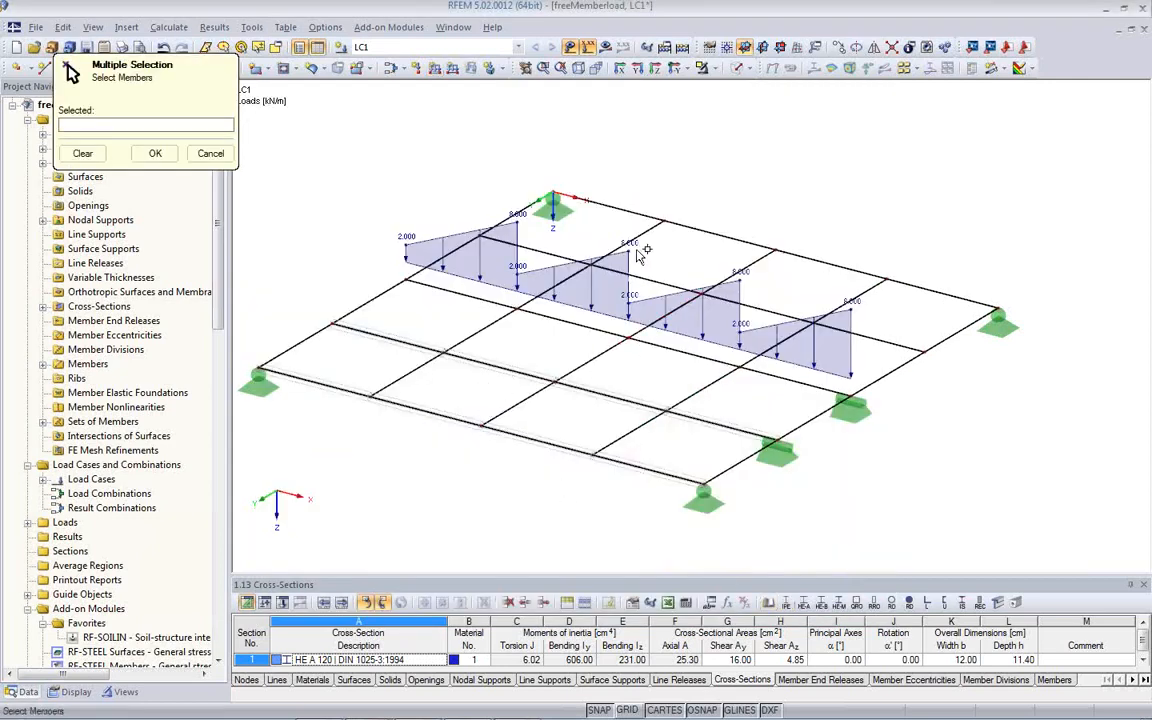
{"action": "middle_click_drag", "start_coordinate": [652, 275], "coordinate": [630, 576], "text": "ctrl"}
{"action": "left_click", "coordinate": [528, 192]}
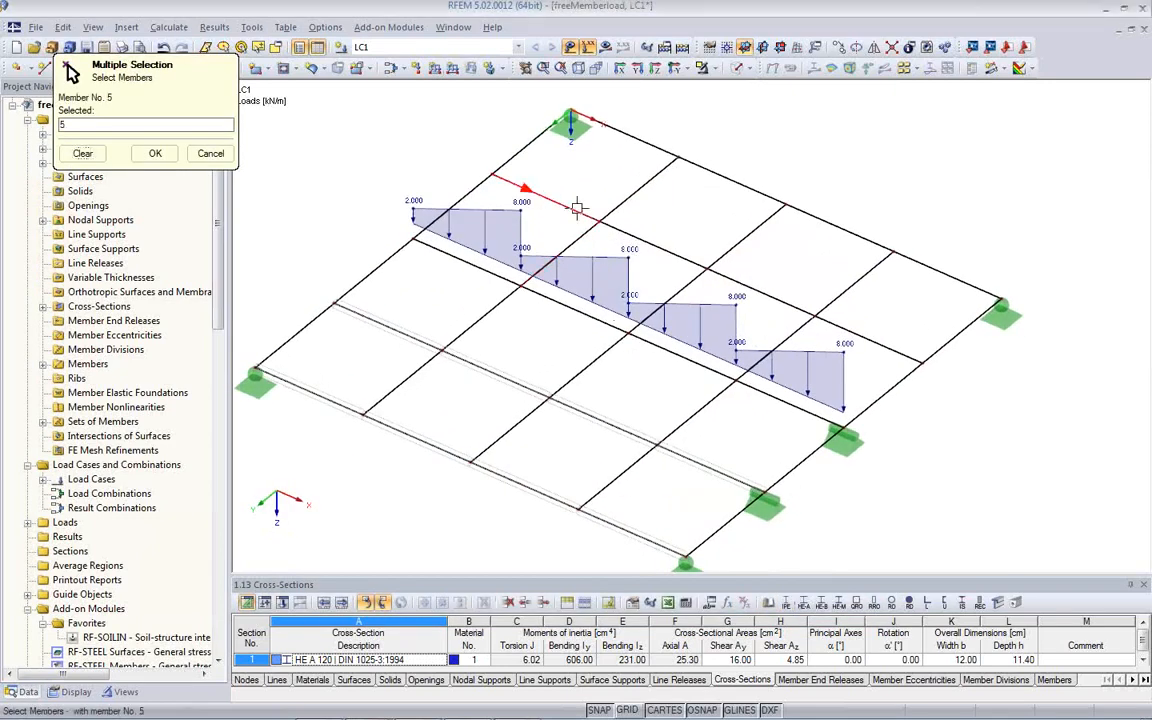
{"action": "left_click", "coordinate": [700, 266]}
{"action": "left_click", "coordinate": [790, 305]}
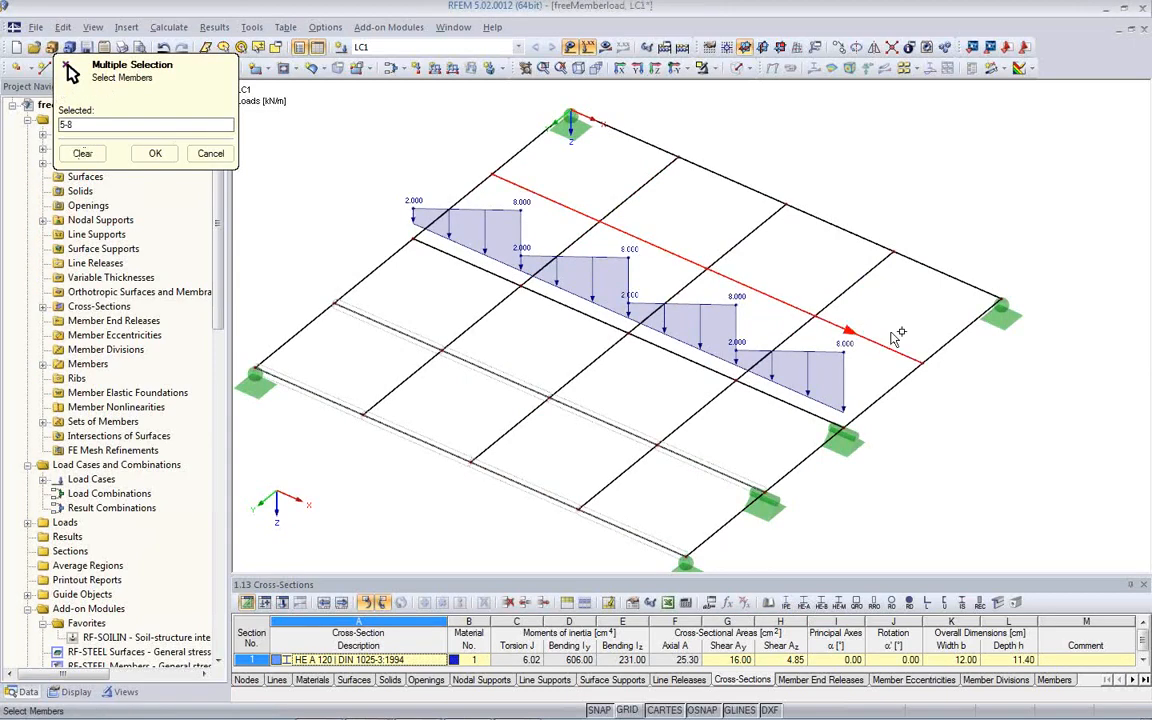
{"action": "left_click", "coordinate": [155, 156]}
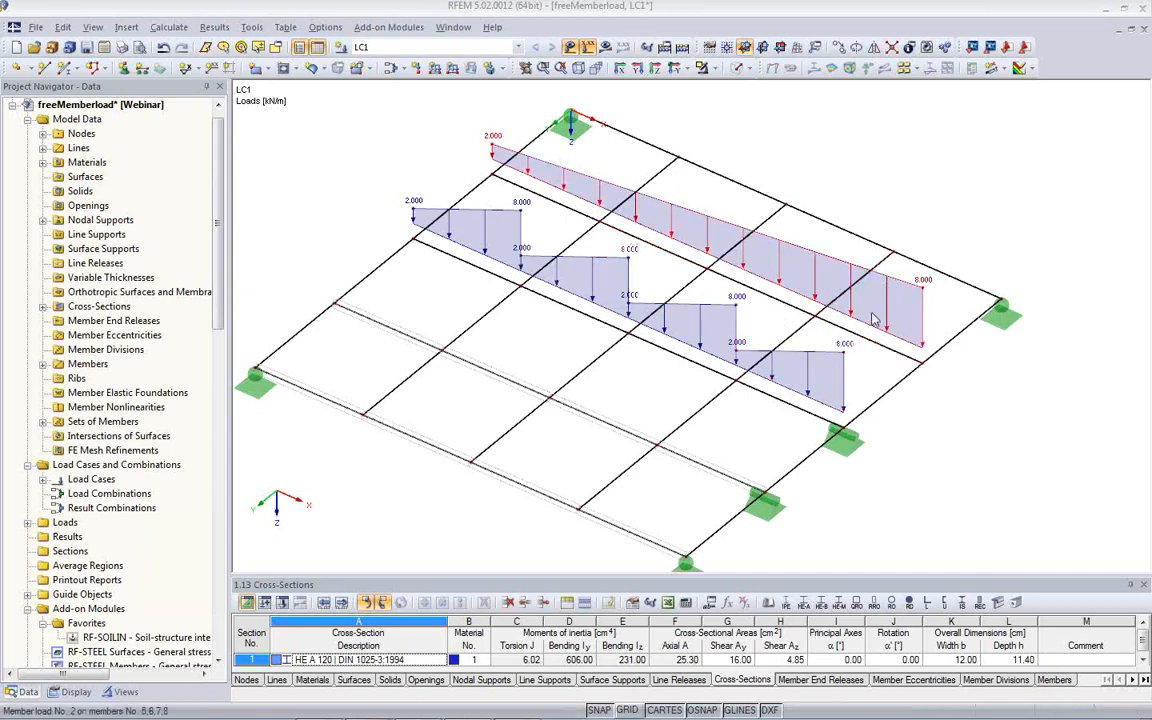
Apply the trapezoidal load of 2 to 8 kN/m over the total length of set of members No. 1, beside the front edge
{"action": "double_click", "coordinate": [494, 385]}
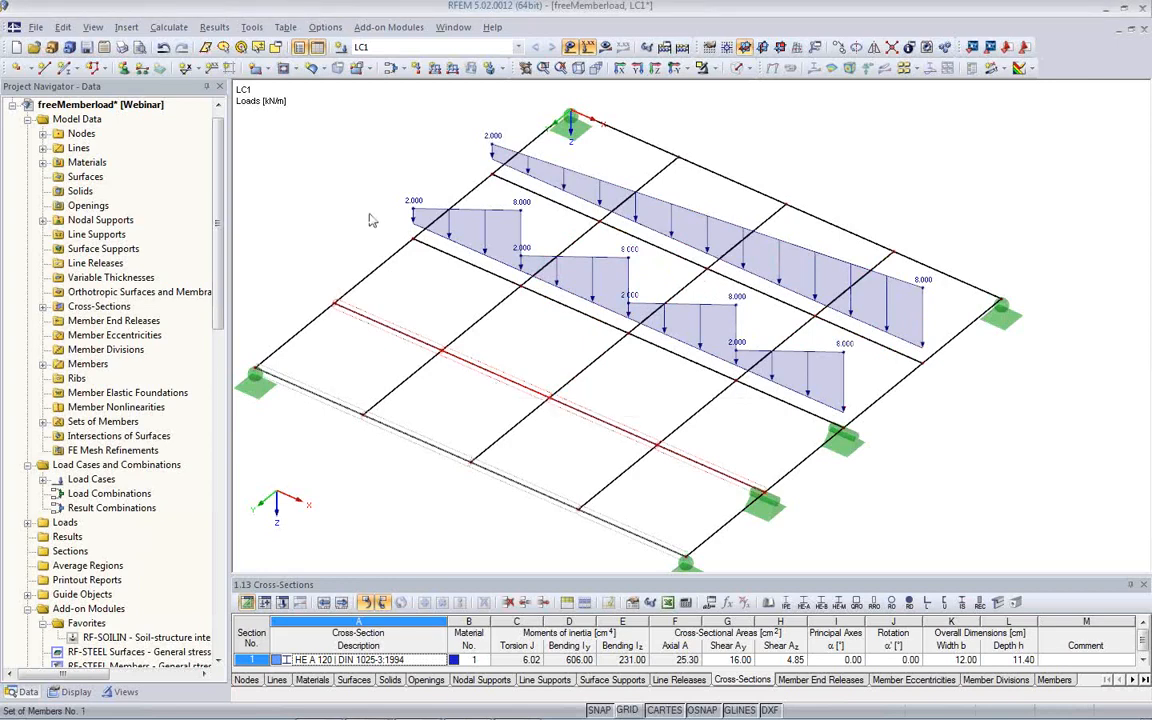
{"action": "left_click", "coordinate": [434, 71]}
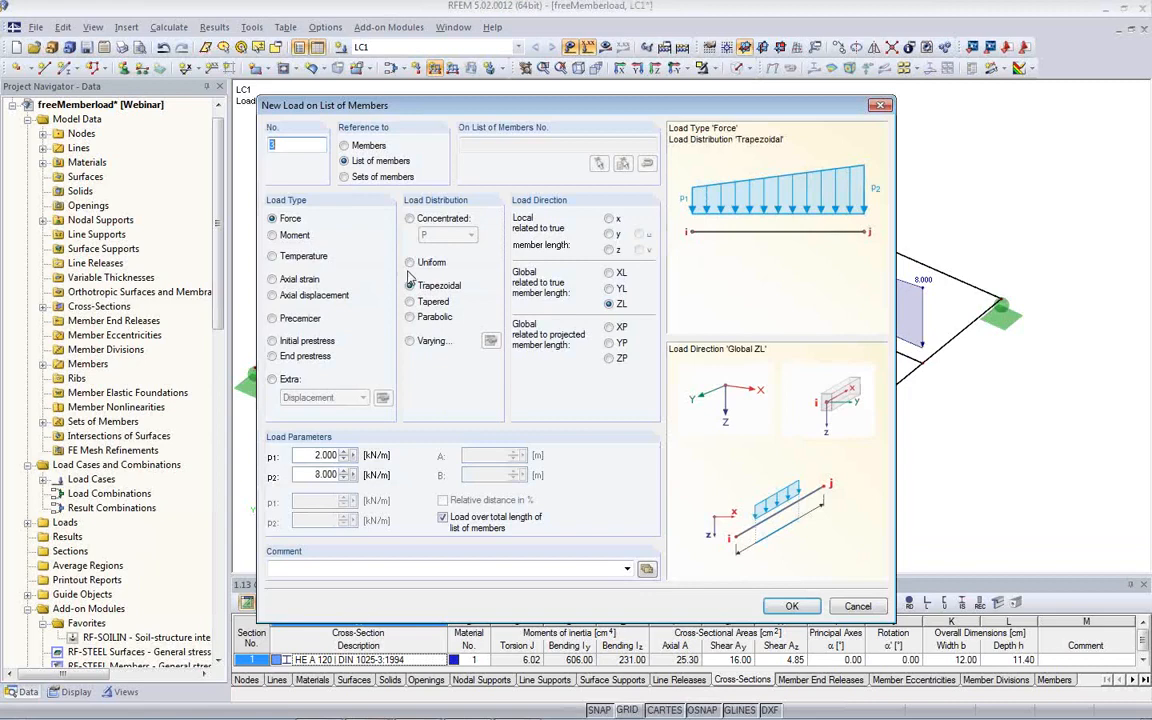
{"action": "left_click", "coordinate": [346, 177]}
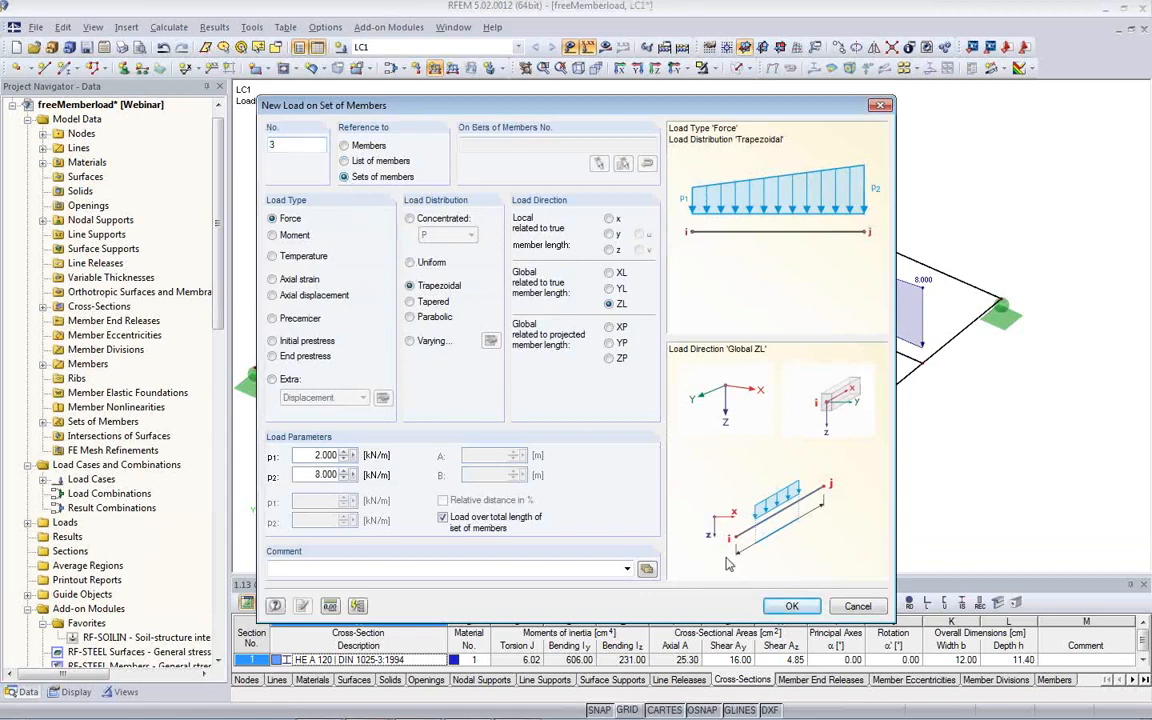
{"action": "left_click", "coordinate": [778, 608]}
{"action": "left_click", "coordinate": [506, 381]}
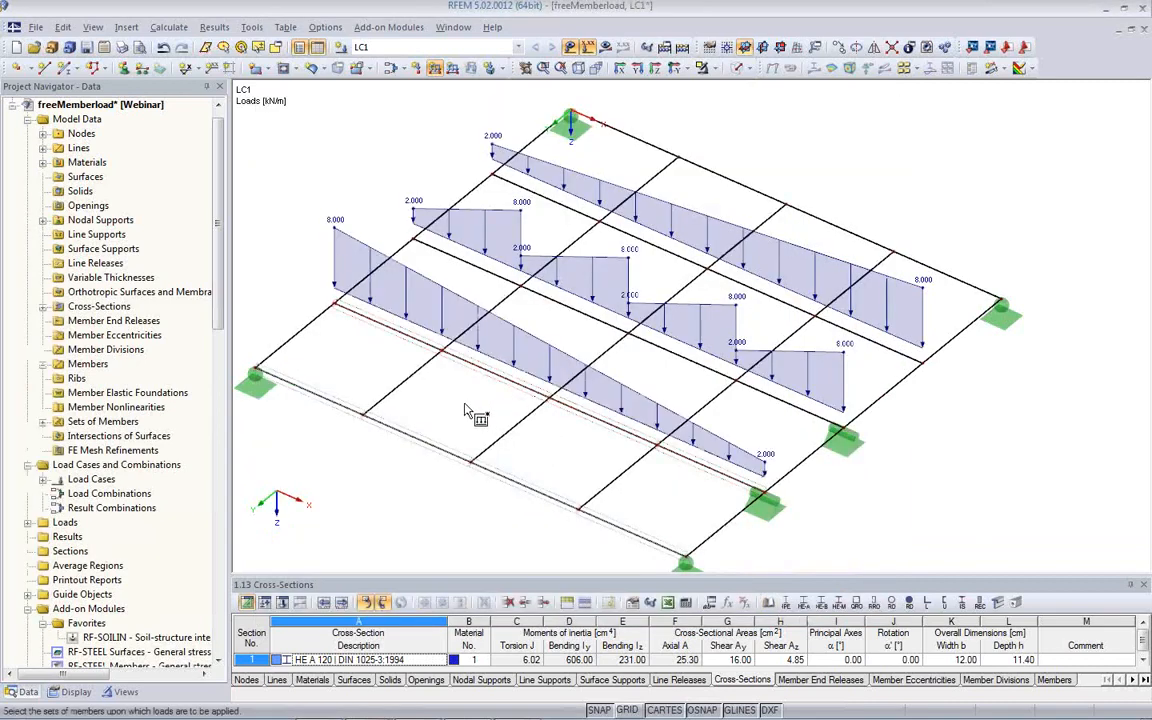
{"action": "key", "text": "Escape"}
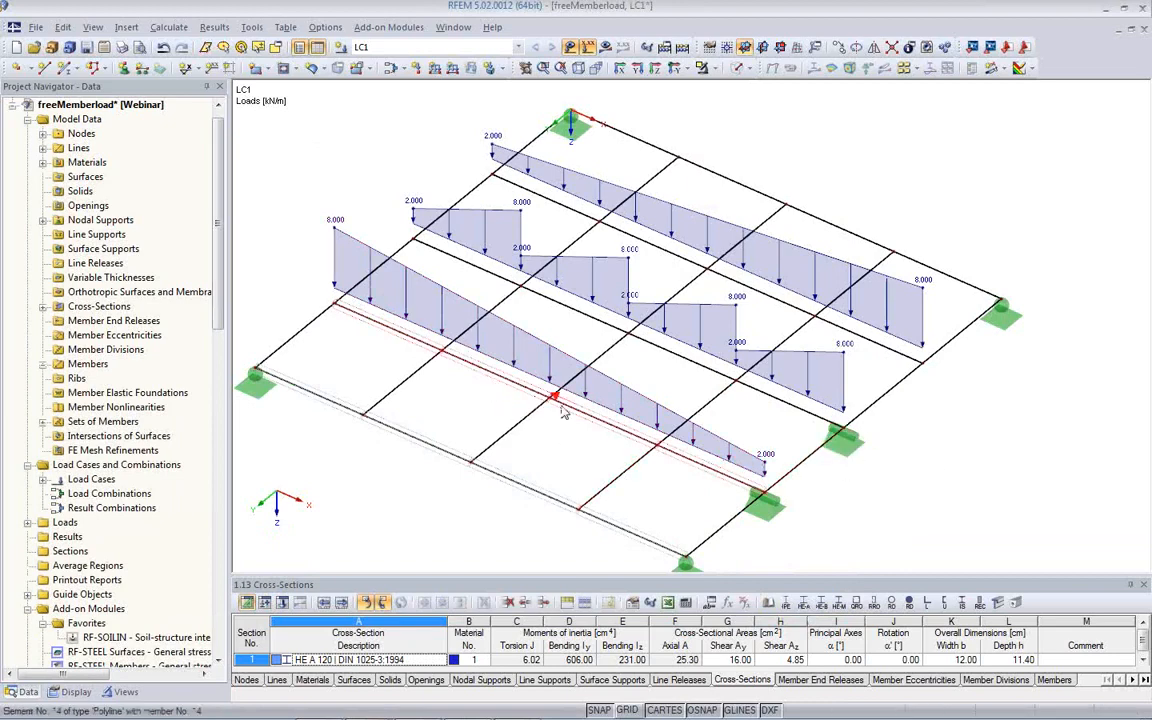
Reverse the orientation of the loaded set of members
{"action": "right_click", "coordinate": [501, 390]}
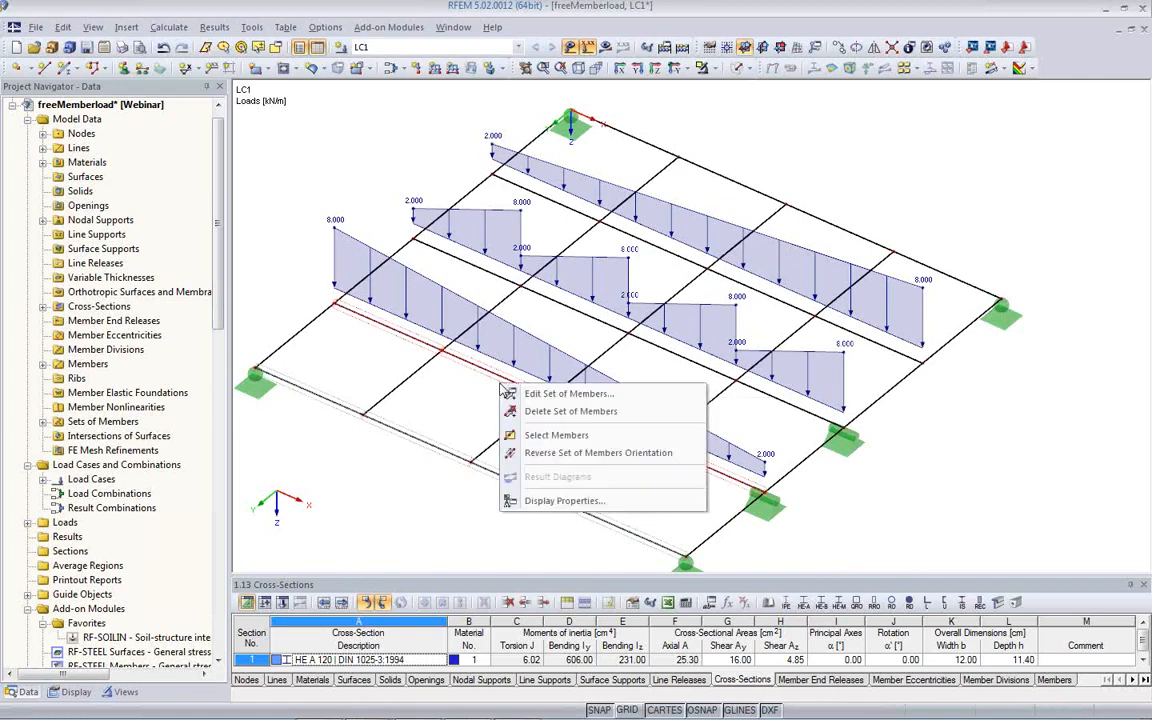
{"action": "left_click", "coordinate": [549, 454]}
{"action": "middle_click_drag", "start_coordinate": [599, 450], "coordinate": [651, 420], "text": "ctrl"}
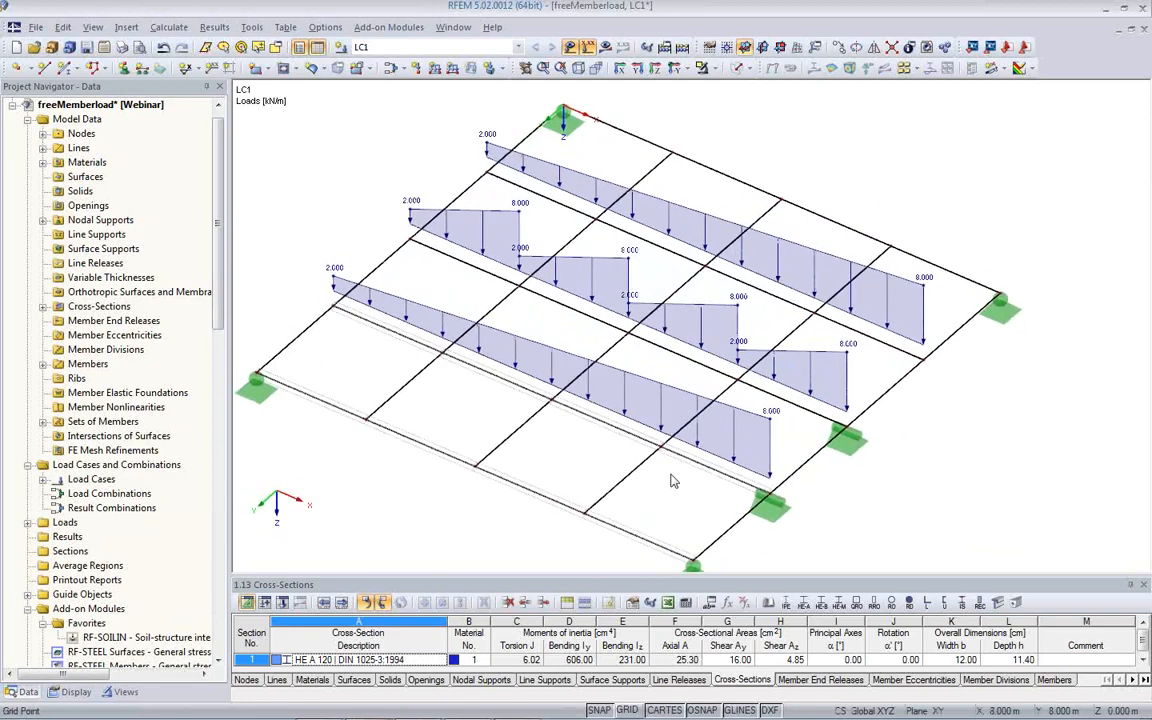
Move the middle node of the loaded set of members beside the front edge out of line, toward that edge
{"action": "scroll", "coordinate": [748, 400], "scroll_direction": "up", "scroll_amount": 2}
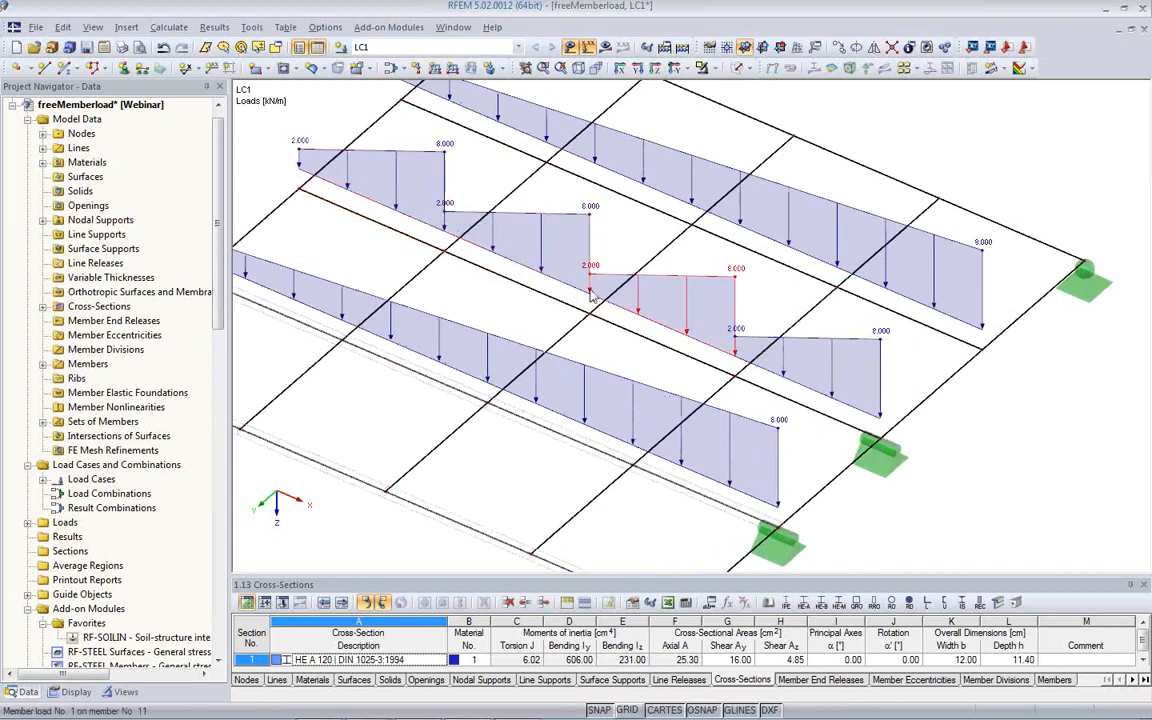
{"action": "middle_click_drag", "start_coordinate": [750, 318], "coordinate": [600, 380], "text": "ctrl"}
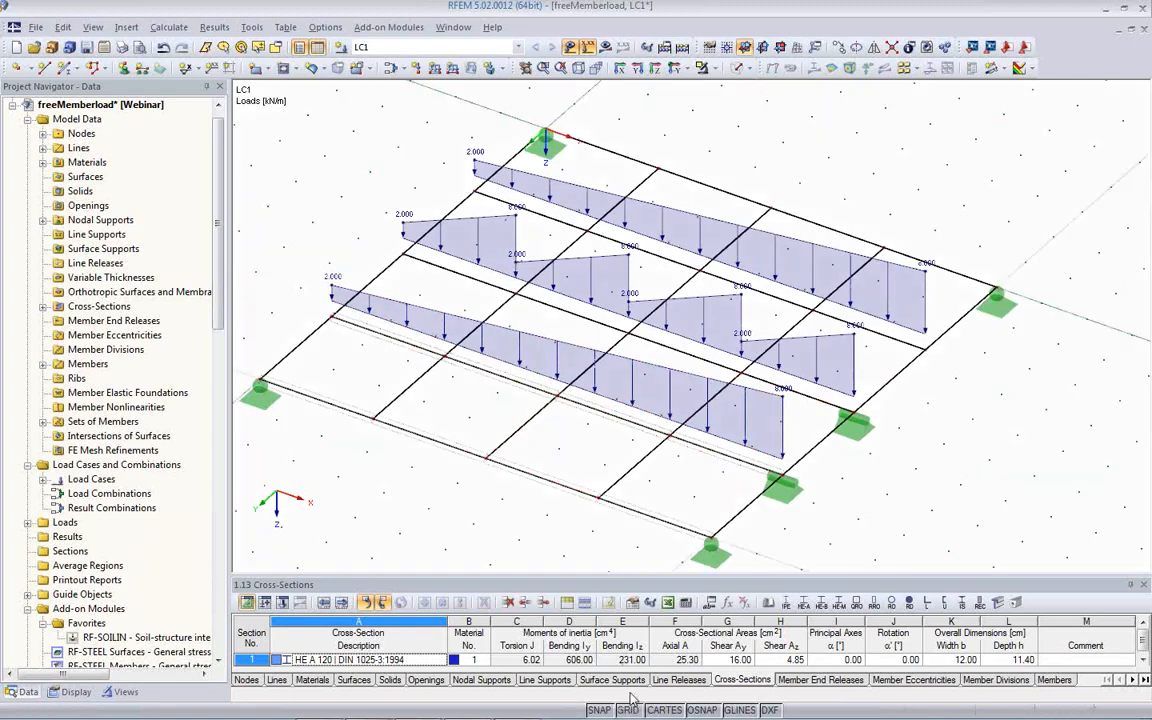
{"action": "left_click", "coordinate": [502, 397]}
{"action": "middle_click_drag", "start_coordinate": [575, 451], "coordinate": [600, 378], "text": "ctrl"}
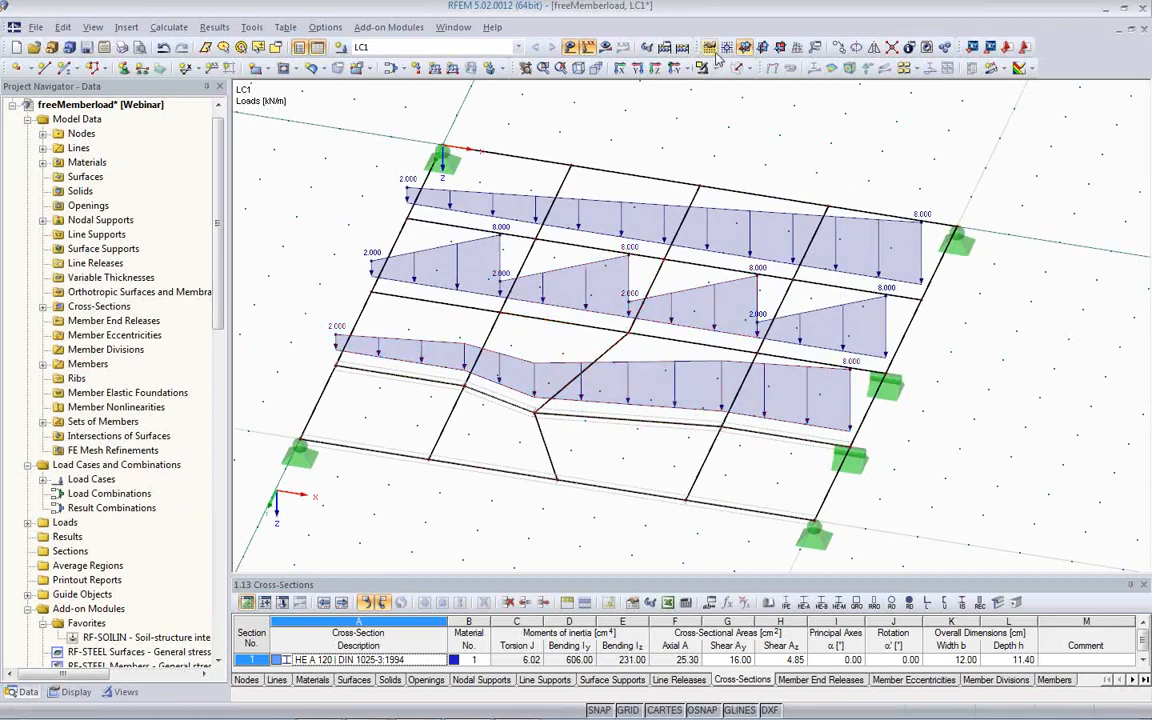
Shift the center nodes of the middle and rear loaded rows along their rows, toward the side where the loads start at 2 kN/m
{"action": "left_click", "coordinate": [68, 68]}
{"action": "left_click", "coordinate": [629, 331]}
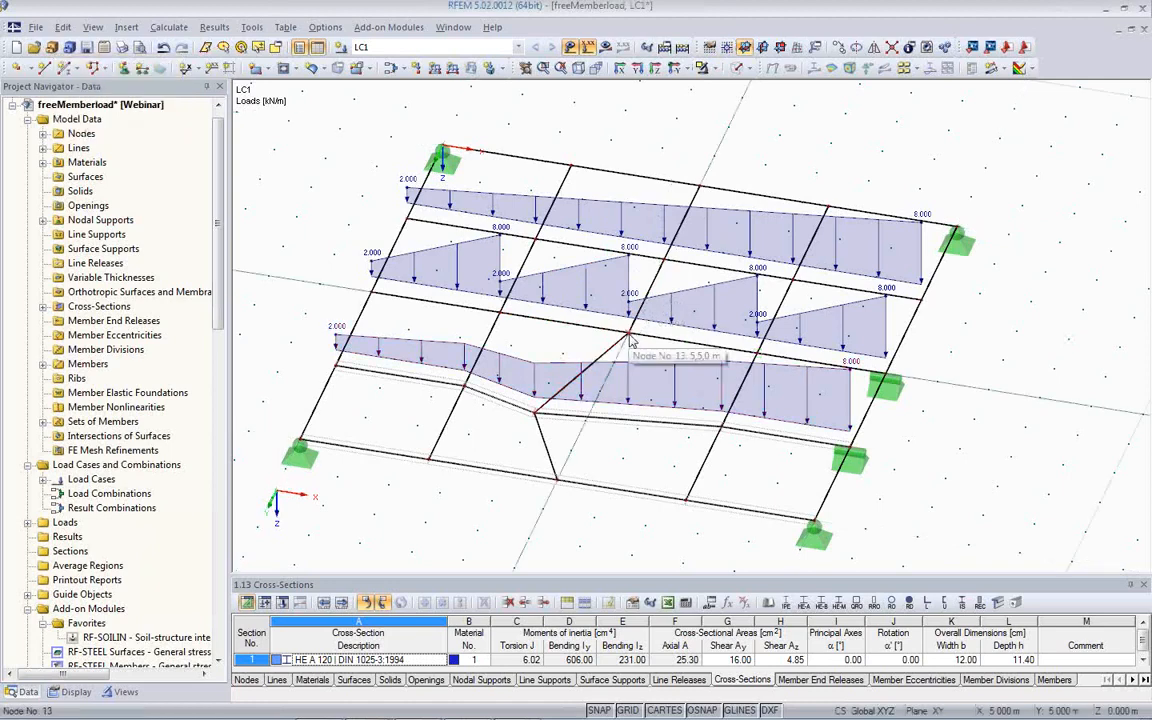
{"action": "left_click_drag", "start_coordinate": [629, 334], "coordinate": [578, 327]}
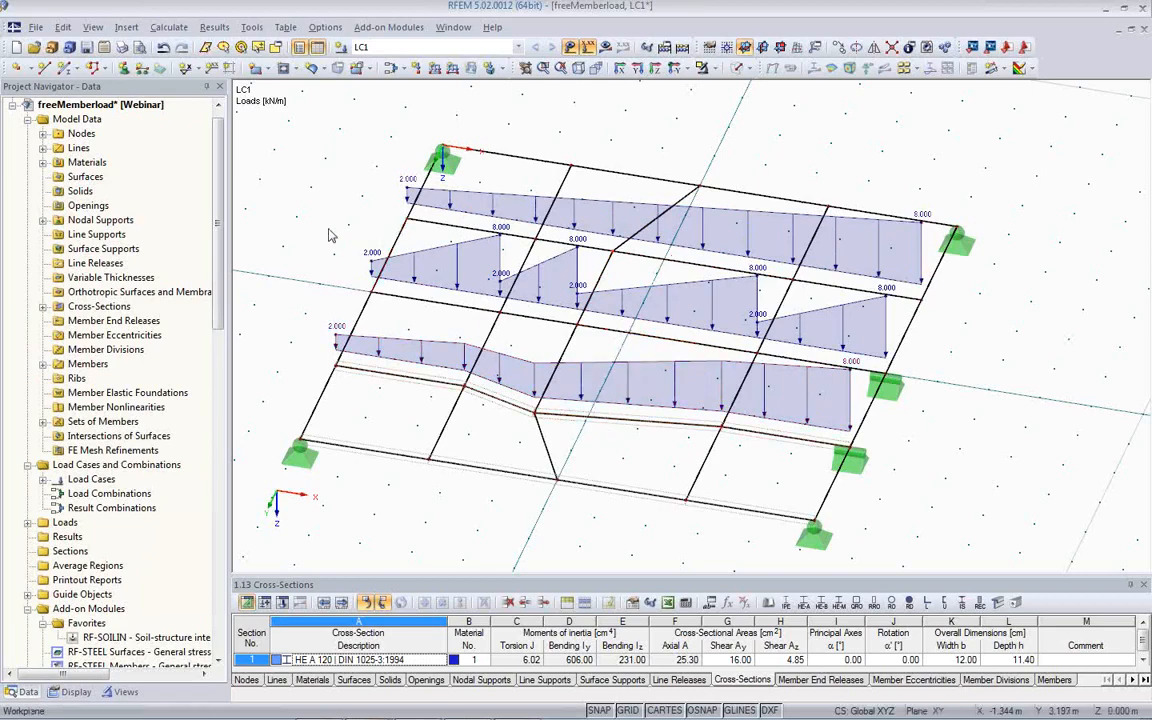
Create load case LC2 with the description 2 and the action category Imposed
{"action": "middle_click_drag", "start_coordinate": [331, 235], "coordinate": [372, 334], "text": "ctrl"}
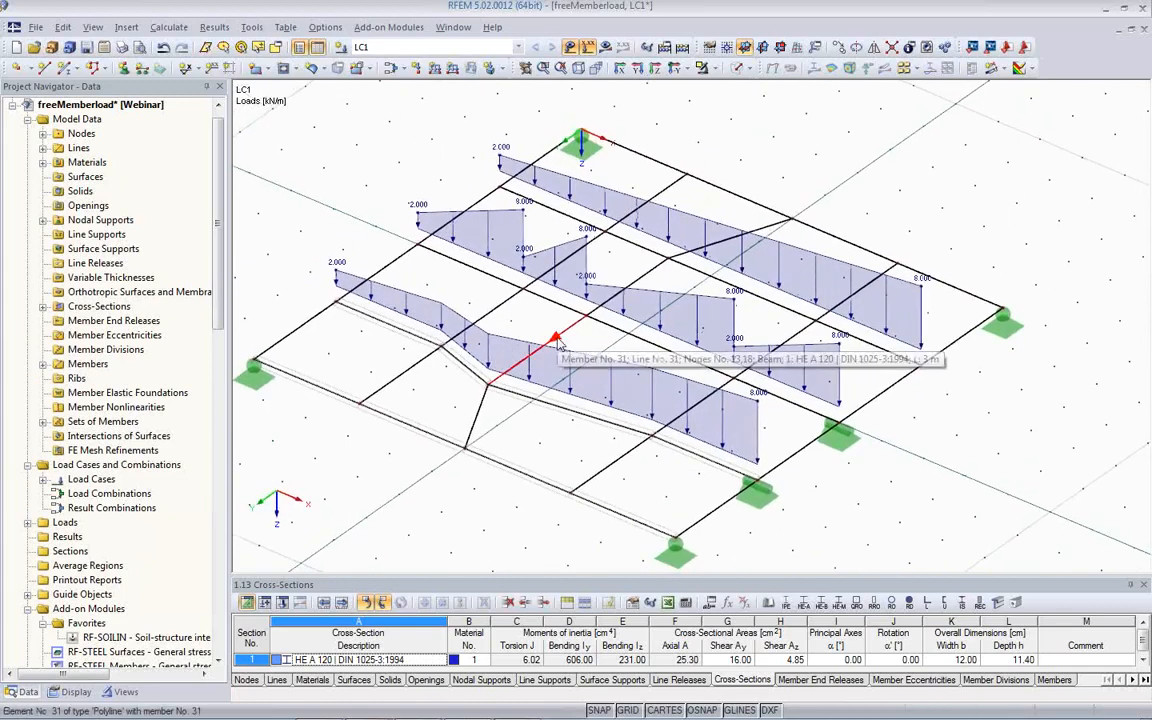
{"action": "left_click", "coordinate": [340, 48]}
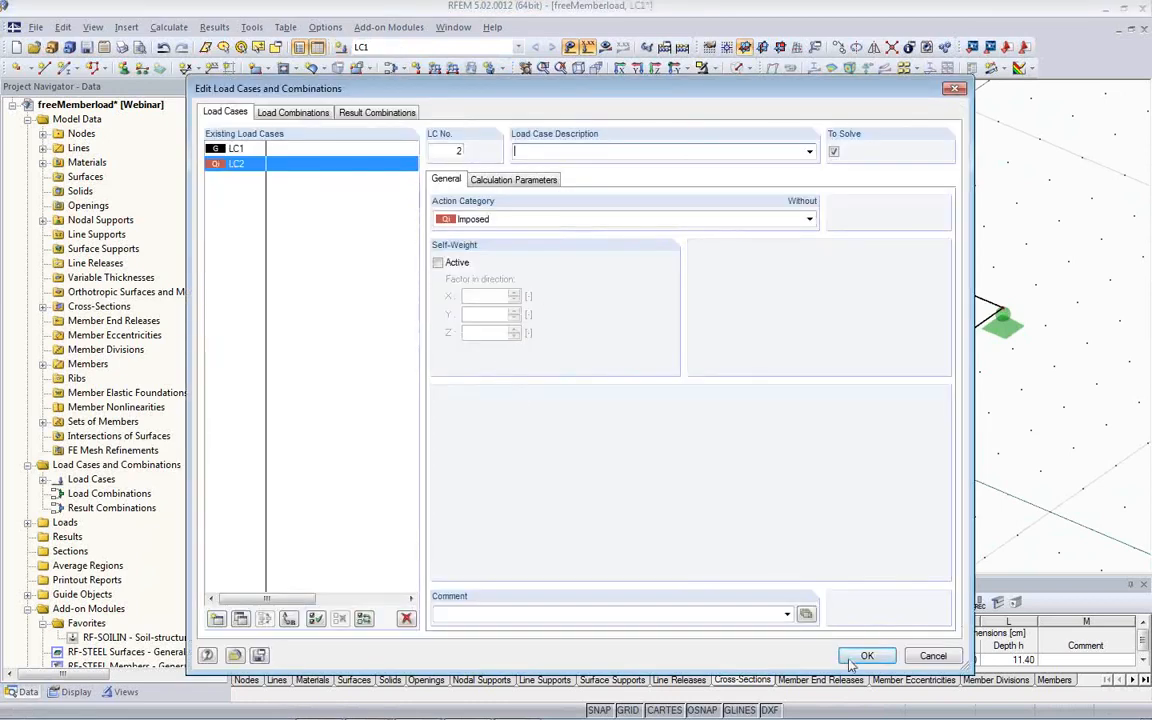
{"action": "left_click", "coordinate": [867, 657]}
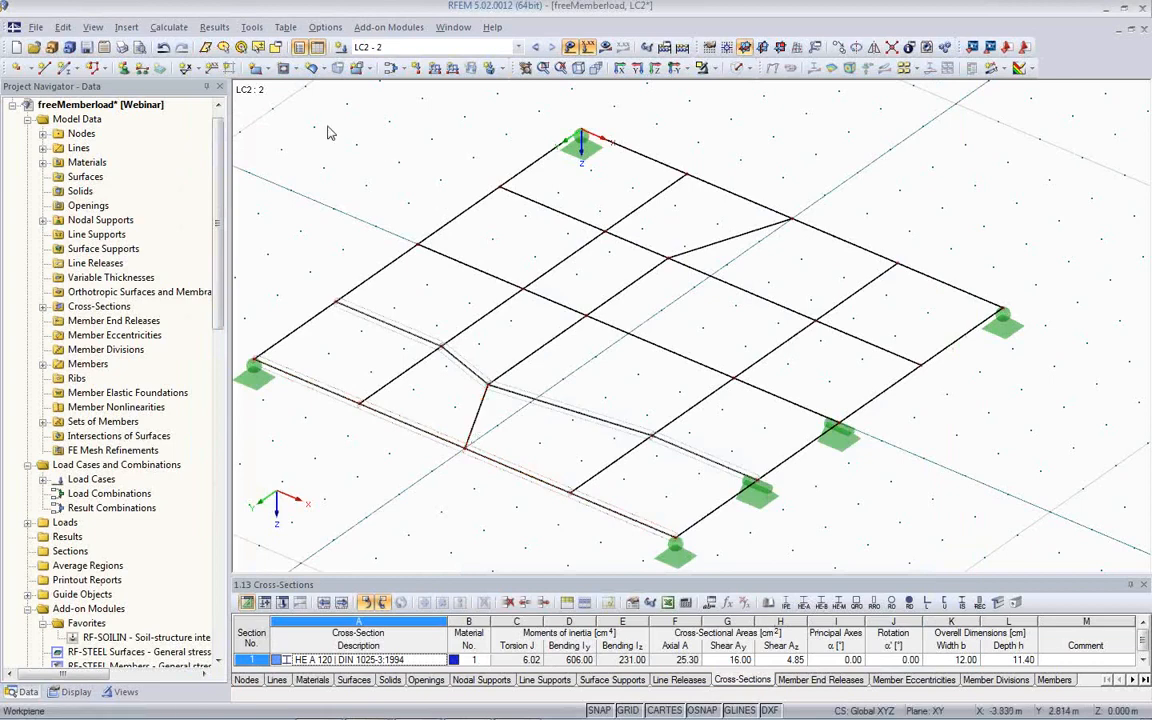
Generate member loads from a free line load in ZL, running from 5 kN/m at node 23 to 10 kN/m at node 4
{"action": "left_click", "coordinate": [251, 27]}
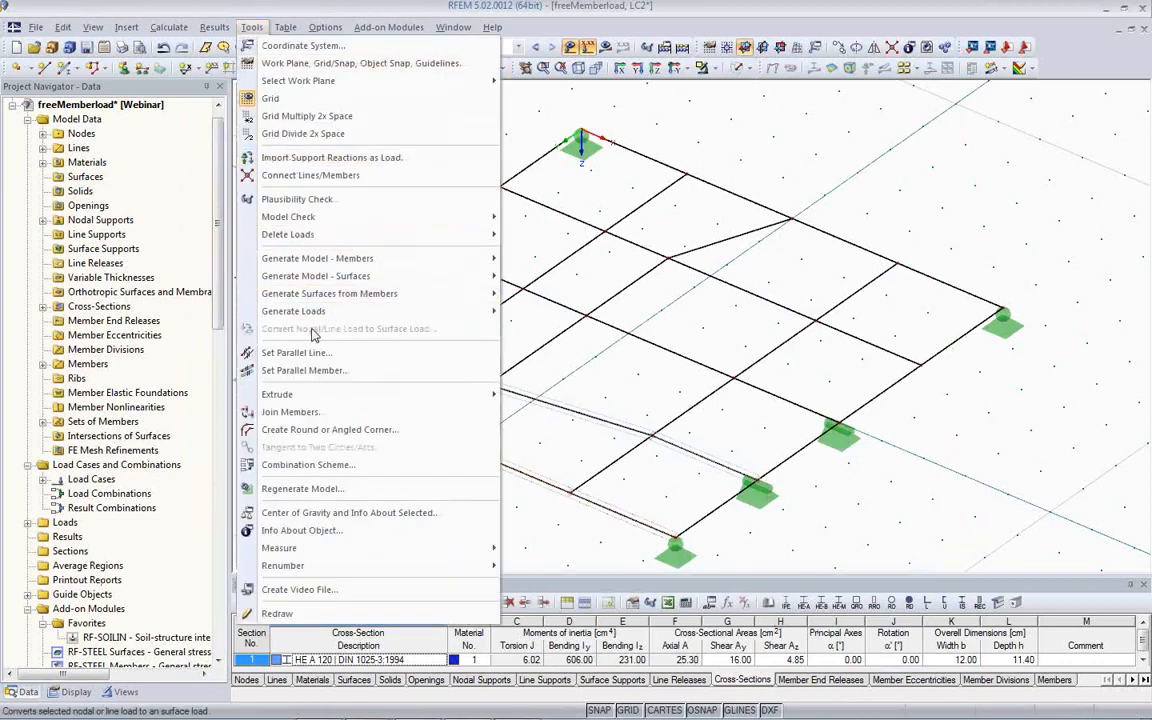
{"action": "mouse_move", "coordinate": [290, 311]}
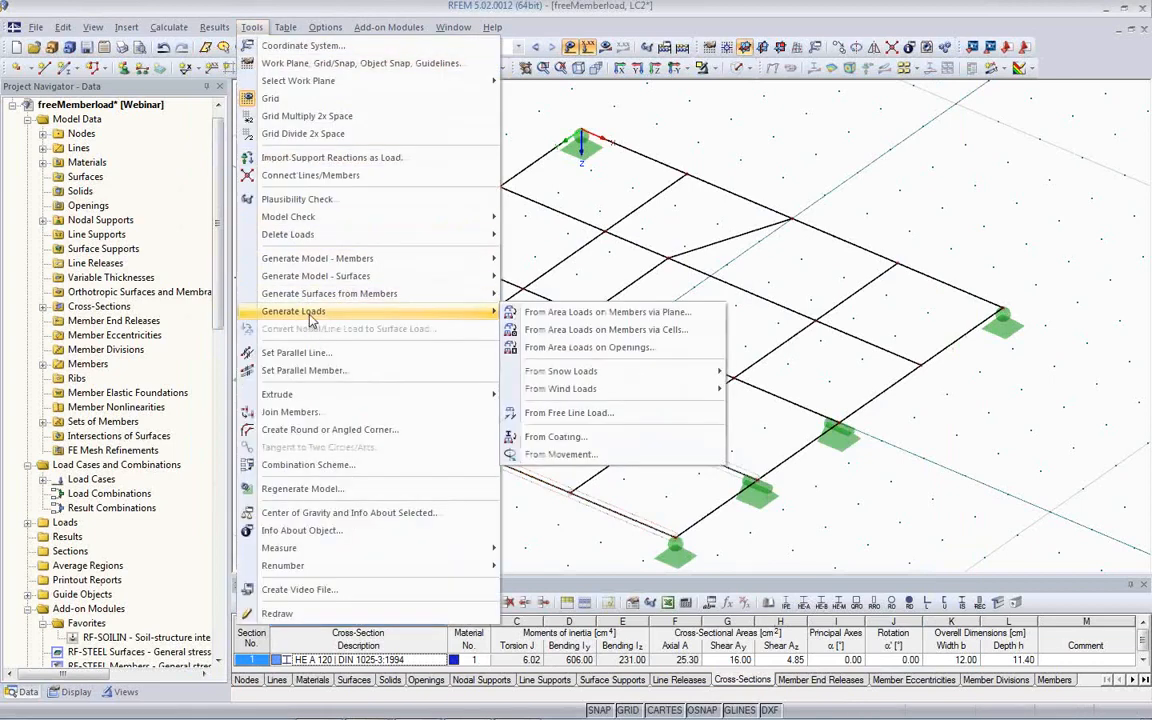
{"action": "left_click", "coordinate": [585, 413]}
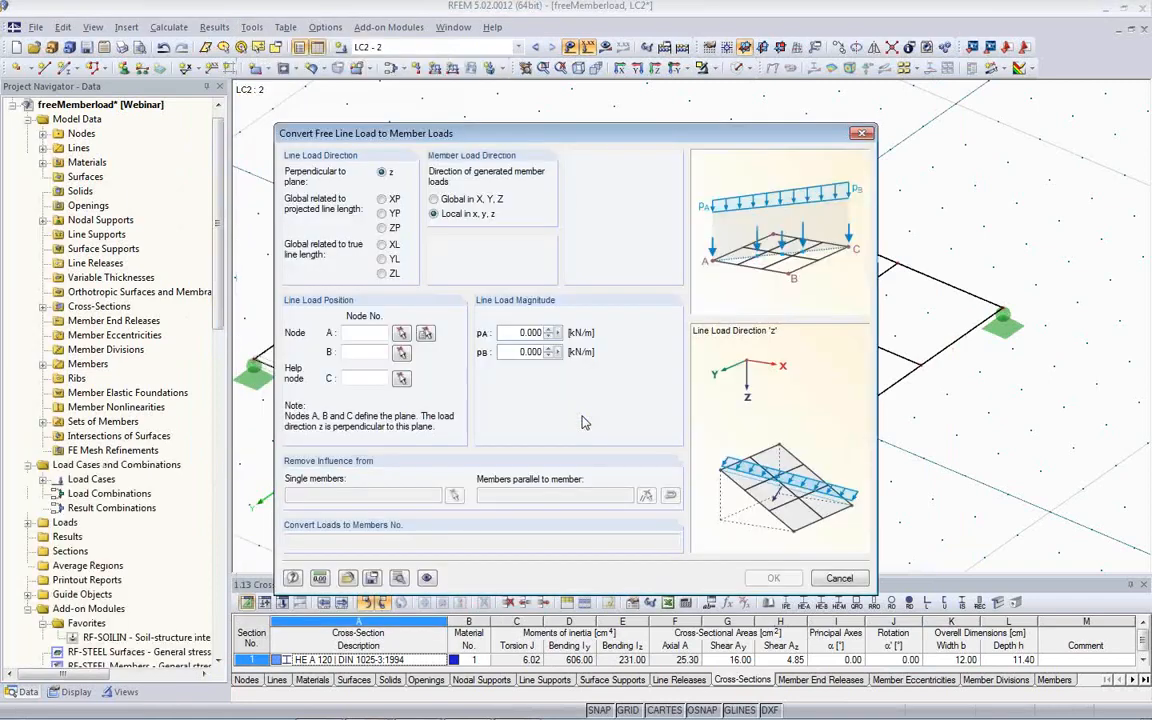
{"action": "left_click_drag", "start_coordinate": [630, 140], "coordinate": [211, 258]}
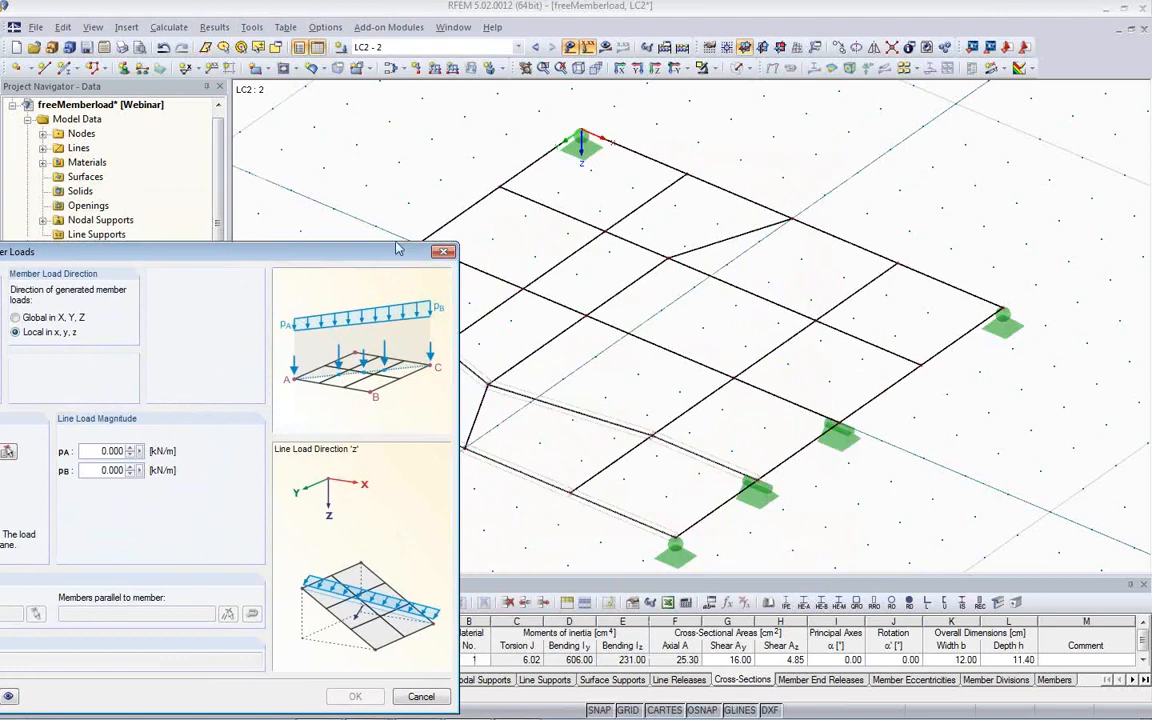
{"action": "left_click_drag", "start_coordinate": [355, 254], "coordinate": [549, 121]}
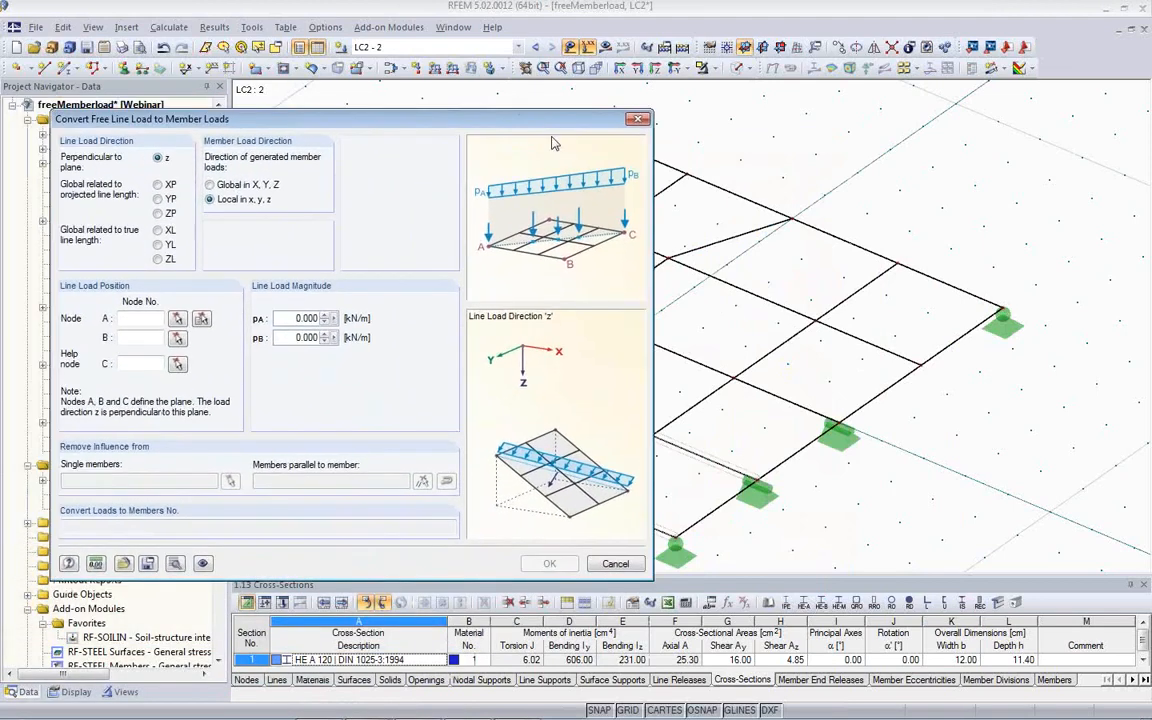
{"action": "left_click", "coordinate": [157, 259]}
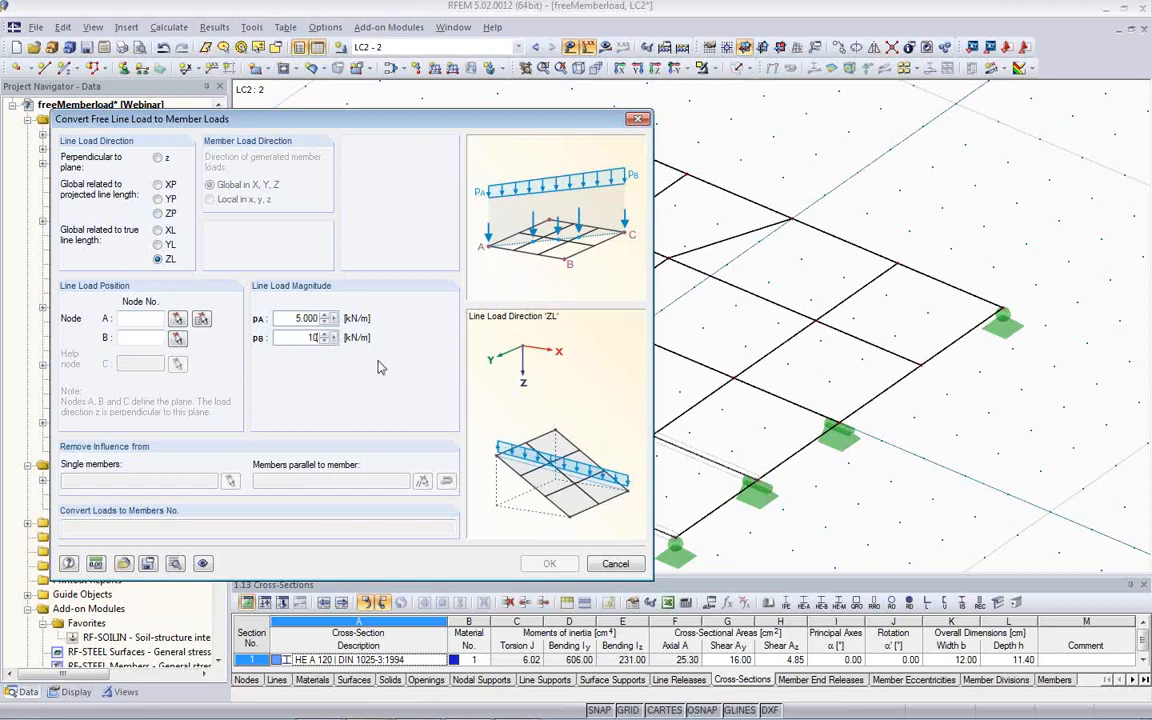
{"action": "left_click", "coordinate": [200, 319]}
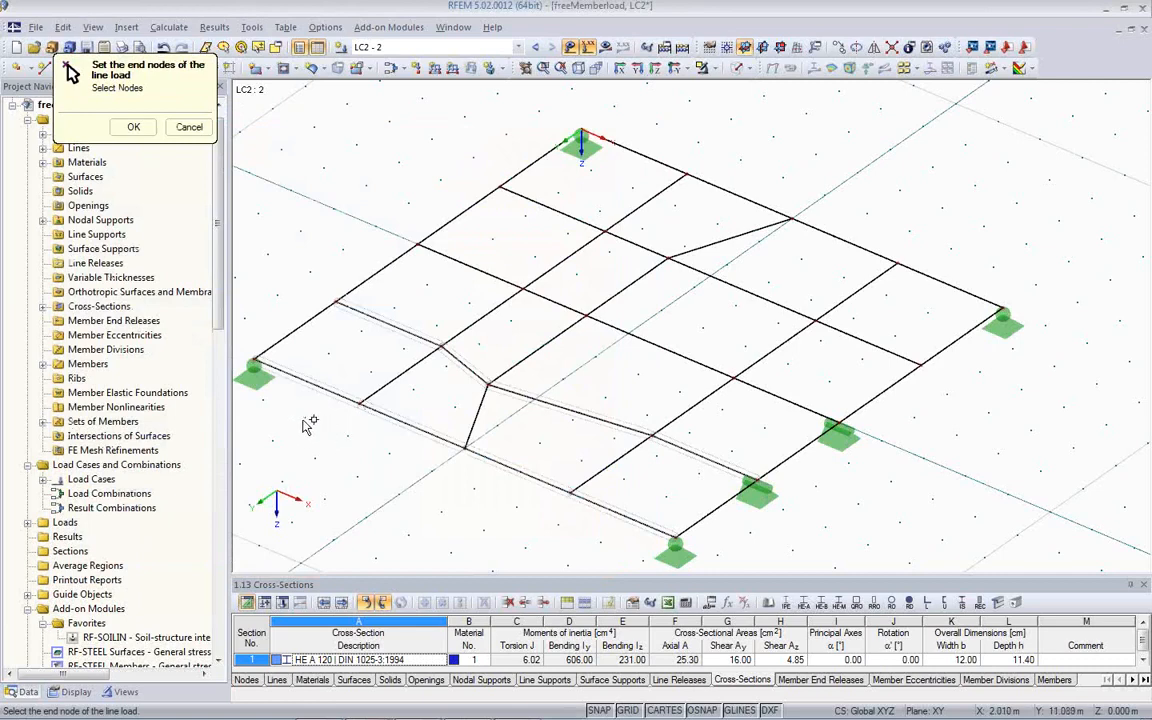
{"action": "left_click", "coordinate": [469, 447]}
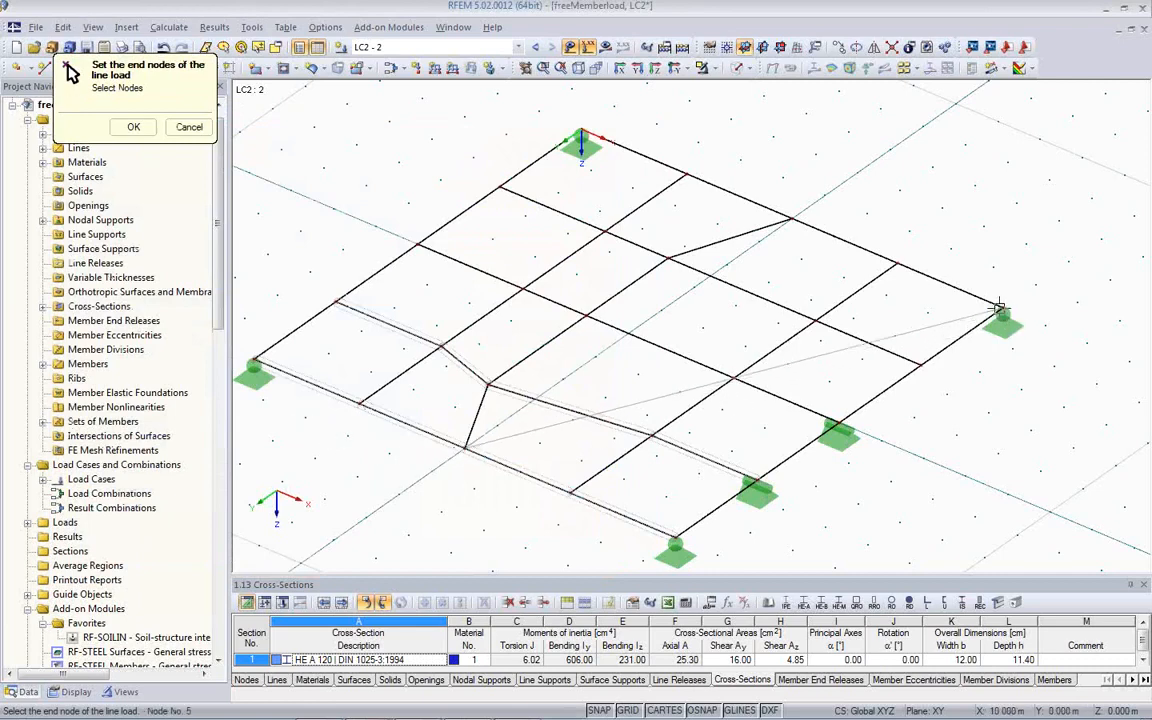
{"action": "left_click", "coordinate": [902, 263]}
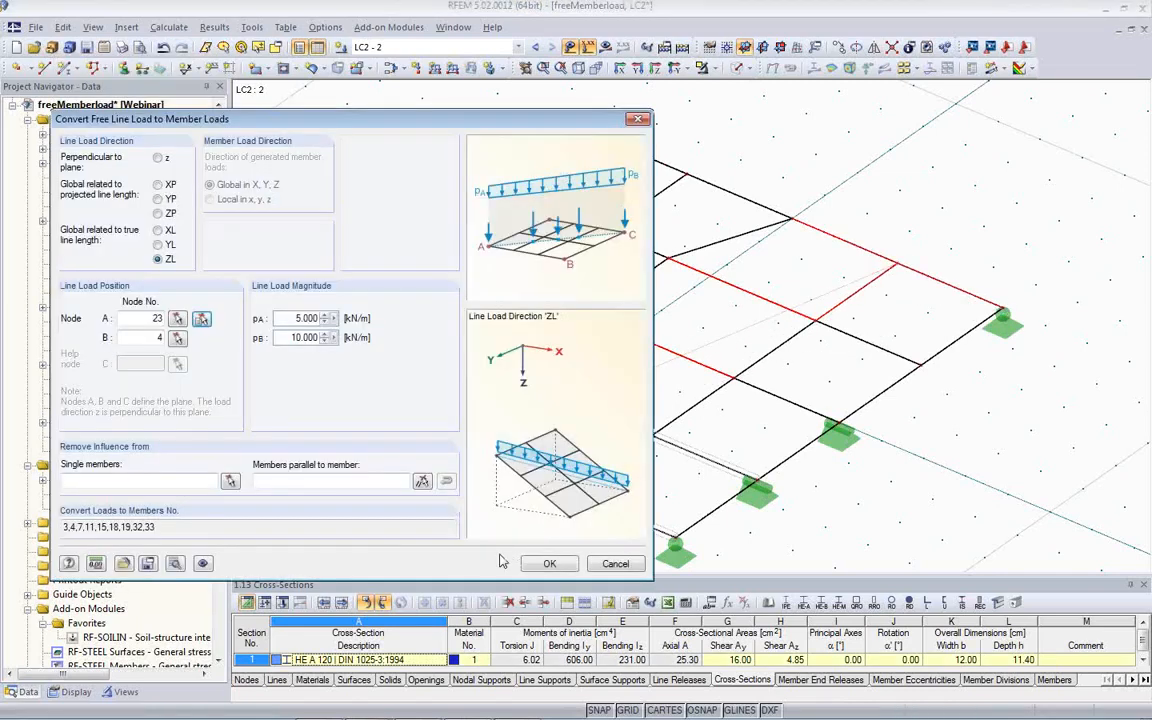
{"action": "left_click", "coordinate": [549, 564]}
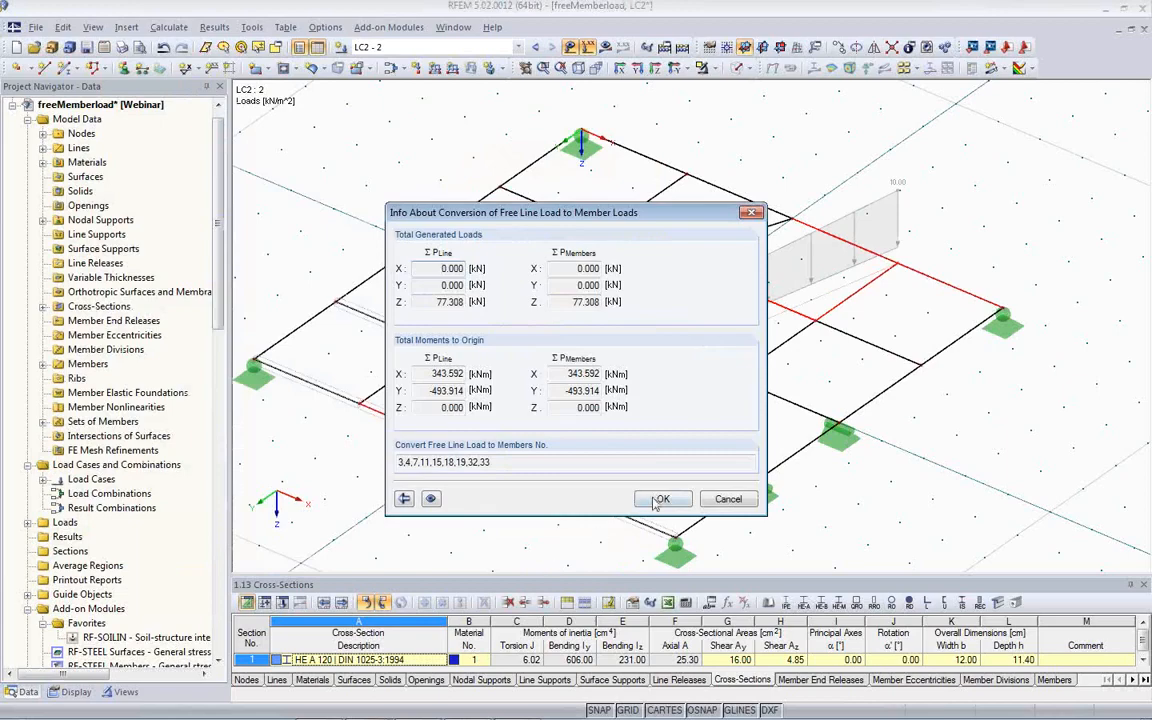
{"action": "left_click", "coordinate": [660, 500]}
Calculate load case LC2 and display the members' bending moments M-y
{"action": "middle_click_drag", "start_coordinate": [657, 486], "coordinate": [449, 385], "text": "ctrl"}
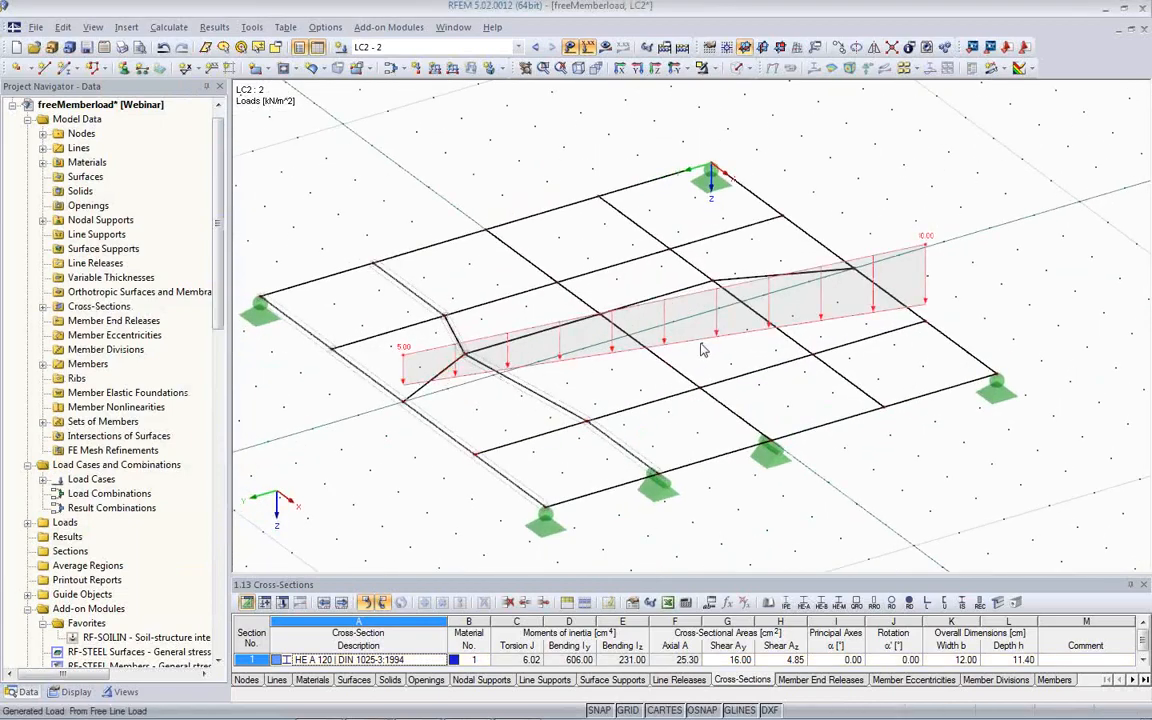
{"action": "middle_click_drag", "start_coordinate": [558, 400], "coordinate": [611, 486], "text": "ctrl"}
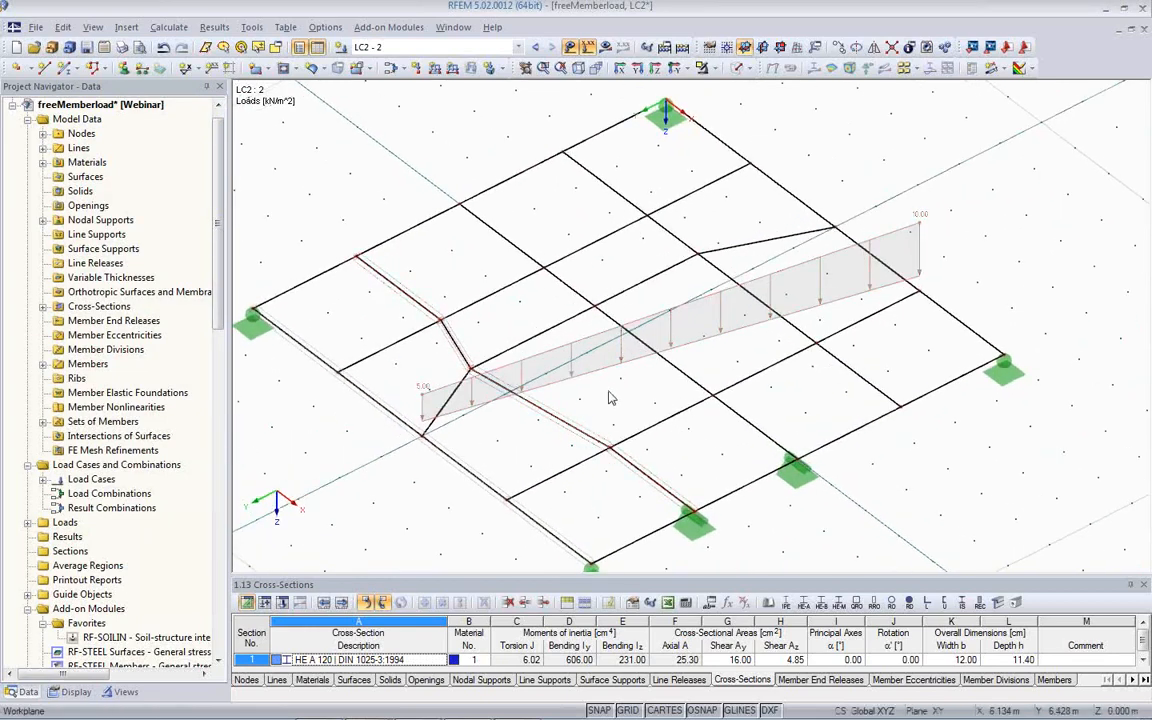
{"action": "left_click", "coordinate": [605, 47]}
{"action": "left_click", "coordinate": [547, 401]}
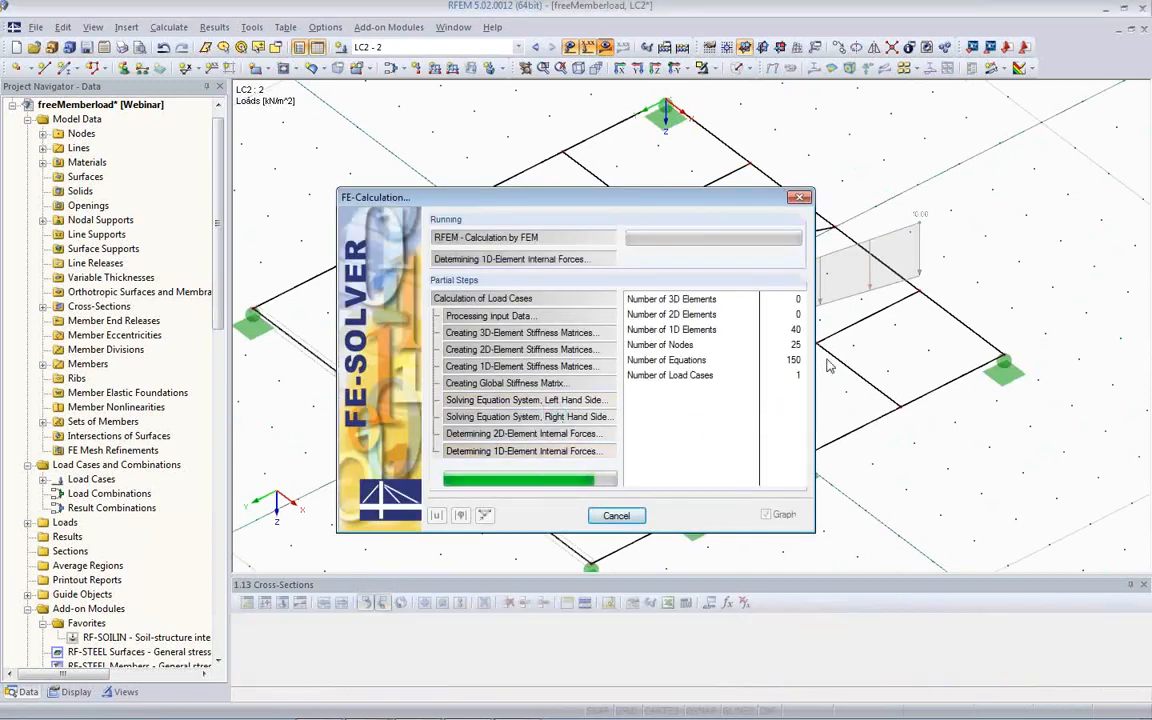
{"action": "left_click", "coordinate": [576, 431]}
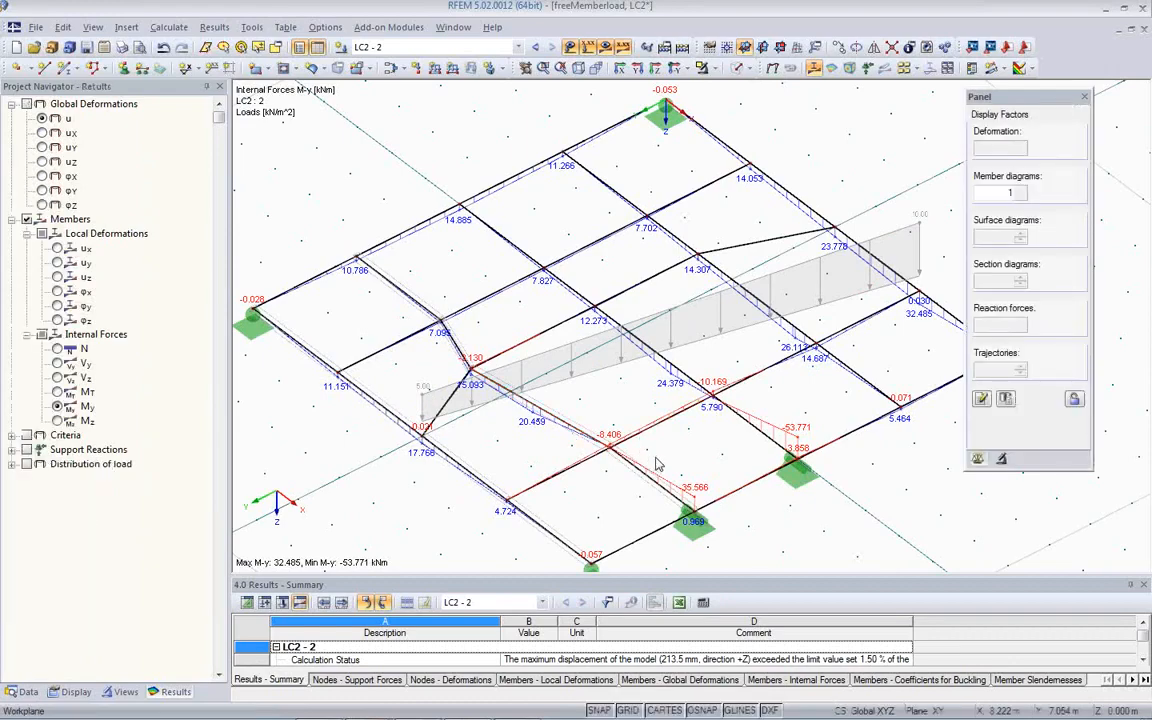
Display the global deformations u of LC2 and examine the deformed grillage from several angles
{"action": "left_click", "coordinate": [700, 67]}
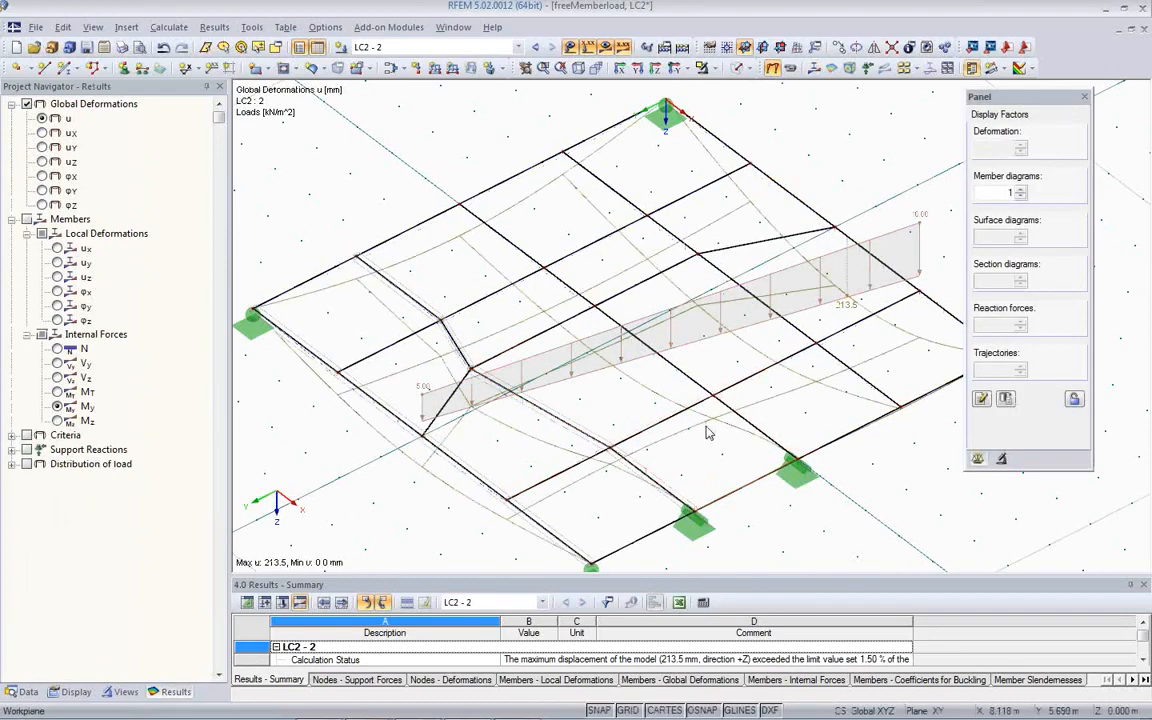
{"action": "middle_click_drag", "start_coordinate": [695, 433], "coordinate": [625, 310], "text": "ctrl"}
{"action": "middle_click_drag", "start_coordinate": [802, 368], "coordinate": [808, 310], "text": "ctrl"}
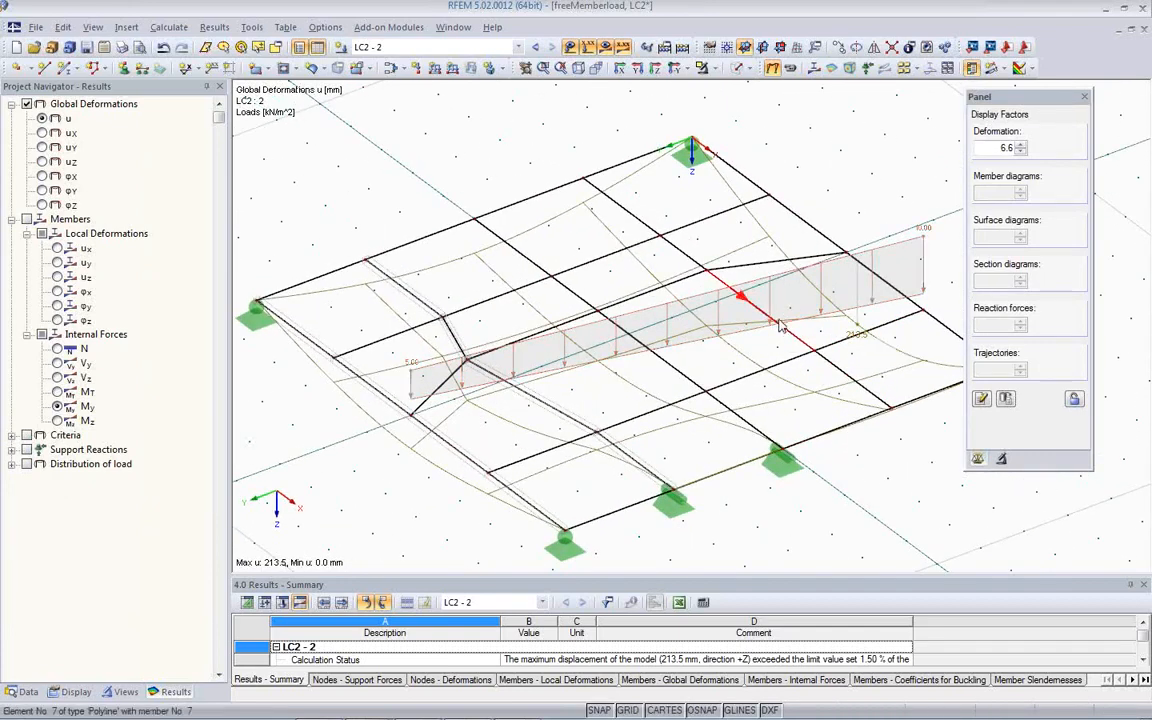
{"action": "middle_click_drag", "start_coordinate": [581, 406], "coordinate": [710, 377], "text": "ctrl"}
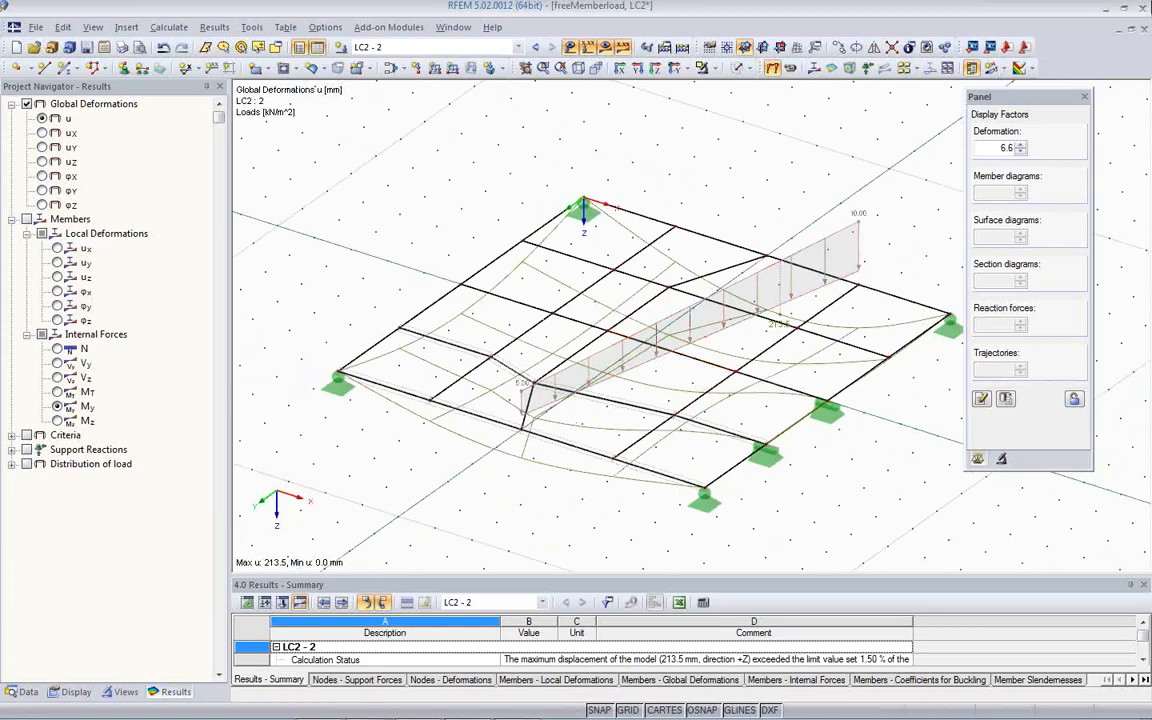
Close the freeMemberload model without saving and open MemberLoads_EndForces from the Webinar project
{"action": "left_click", "coordinate": [1144, 29]}
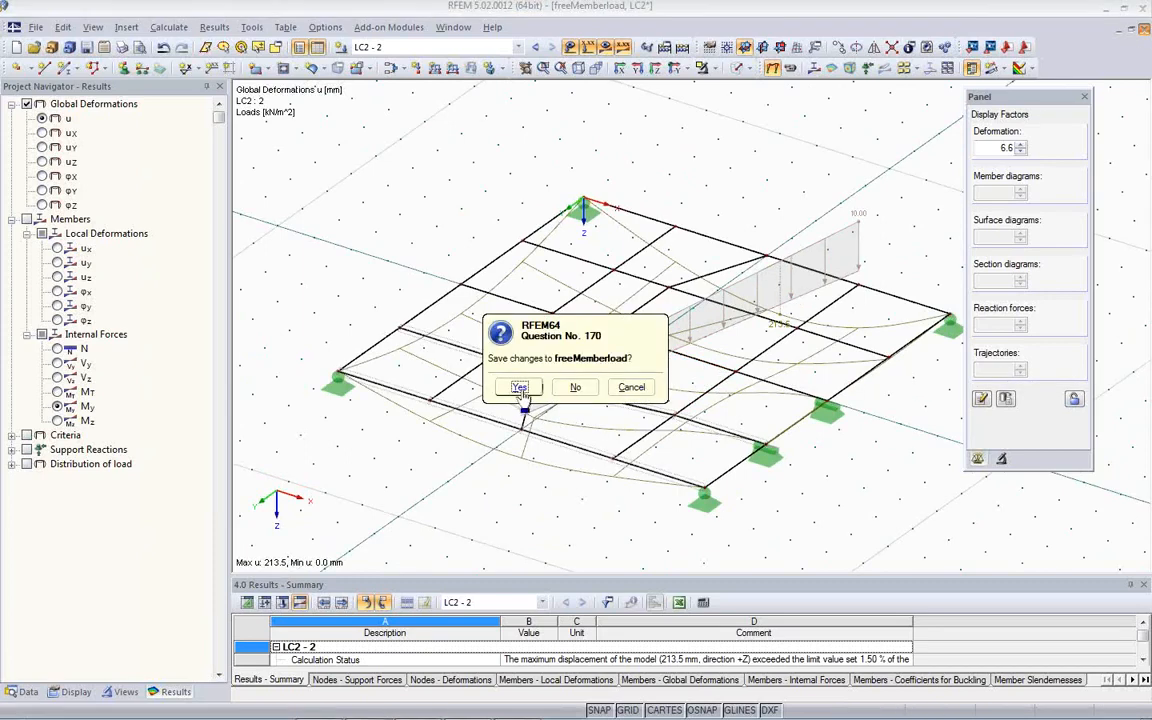
{"action": "left_click", "coordinate": [575, 387]}
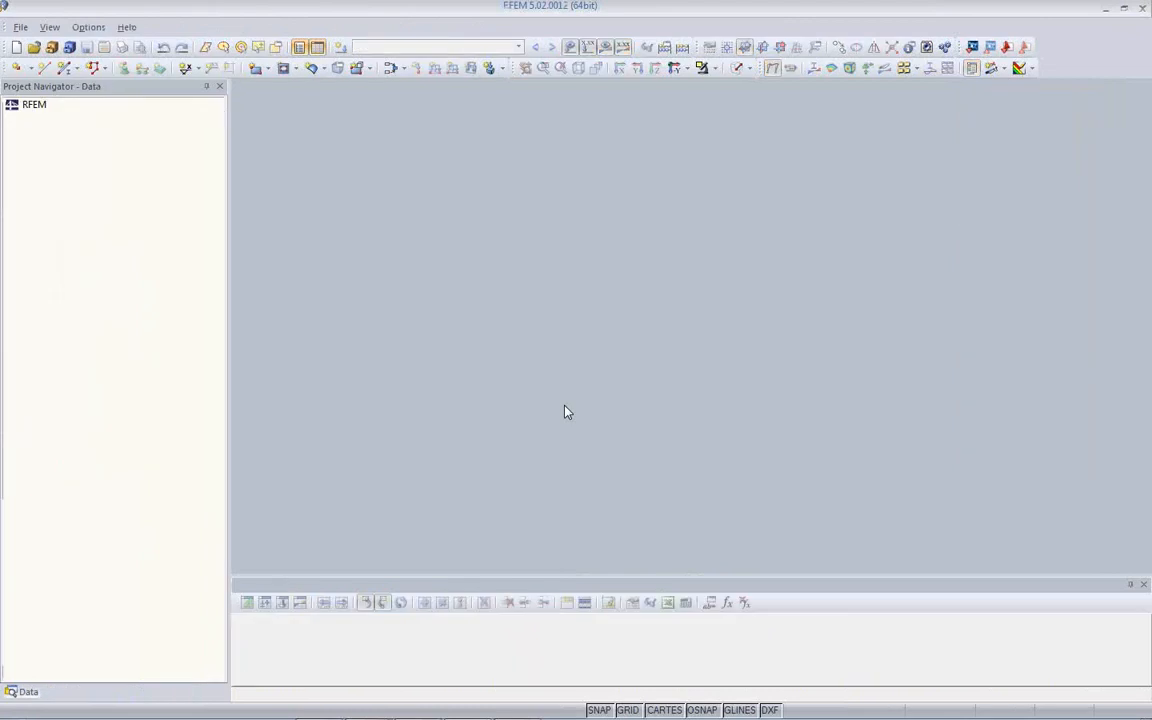
{"action": "left_click", "coordinate": [51, 47]}
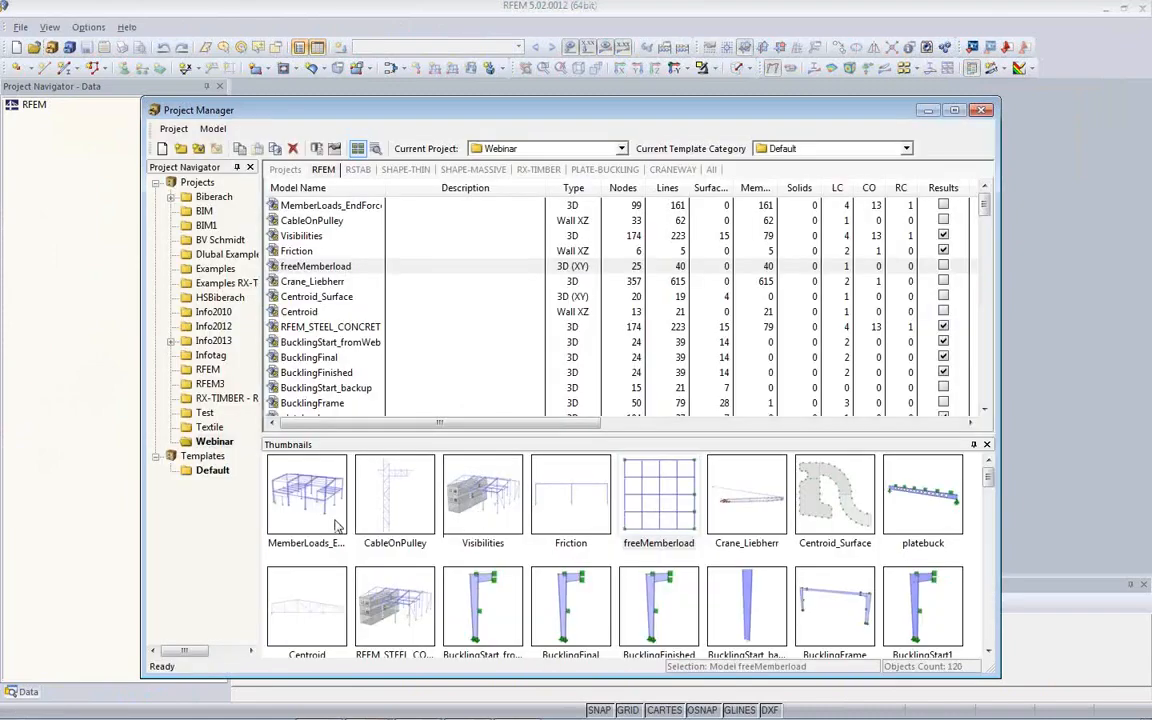
{"action": "left_click", "coordinate": [321, 520]}
{"action": "double_click", "coordinate": [321, 520]}
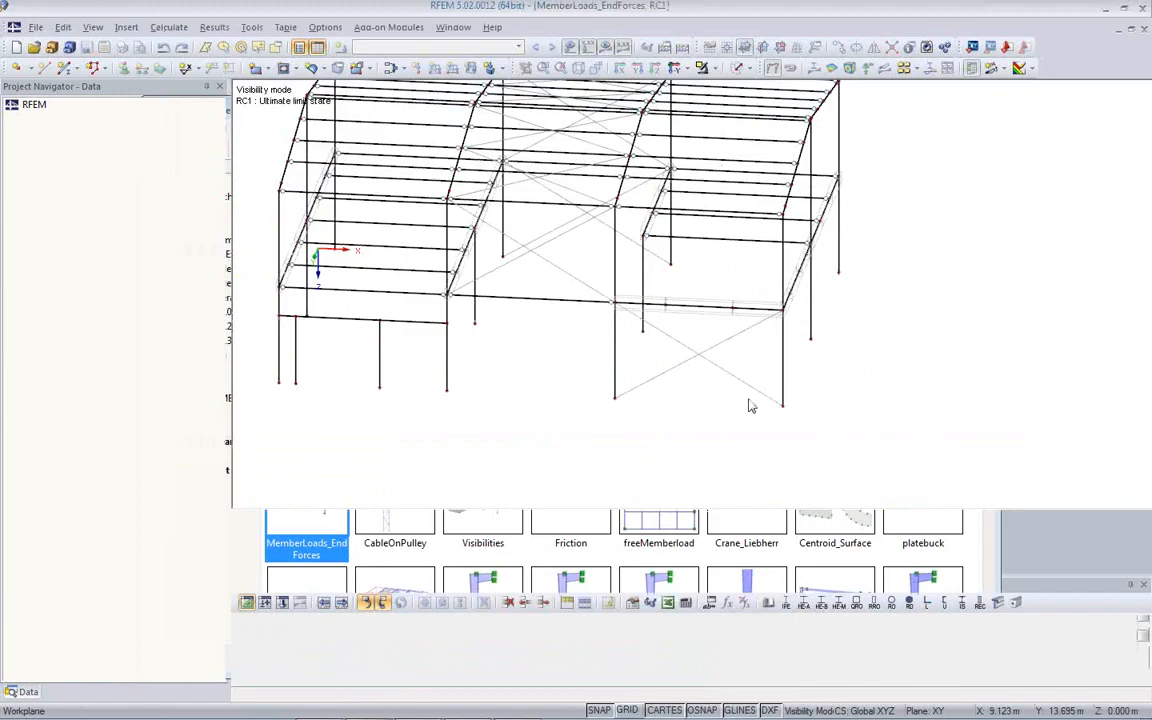
Start a new line grid with its insert point at X 0.511 m, Y -0.054 m, Z 0 m, beside the global origin
{"action": "middle_click_drag", "start_coordinate": [842, 370], "coordinate": [662, 384], "text": "ctrl"}
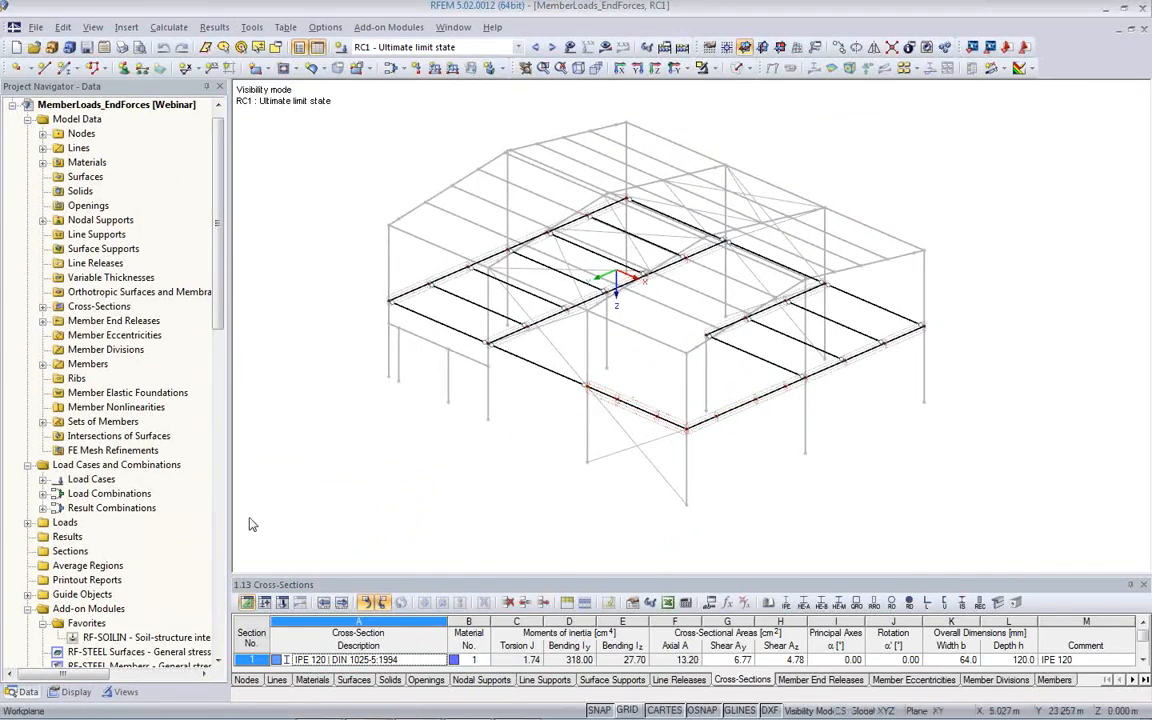
{"action": "left_click_drag", "start_coordinate": [218, 318], "coordinate": [223, 415]}
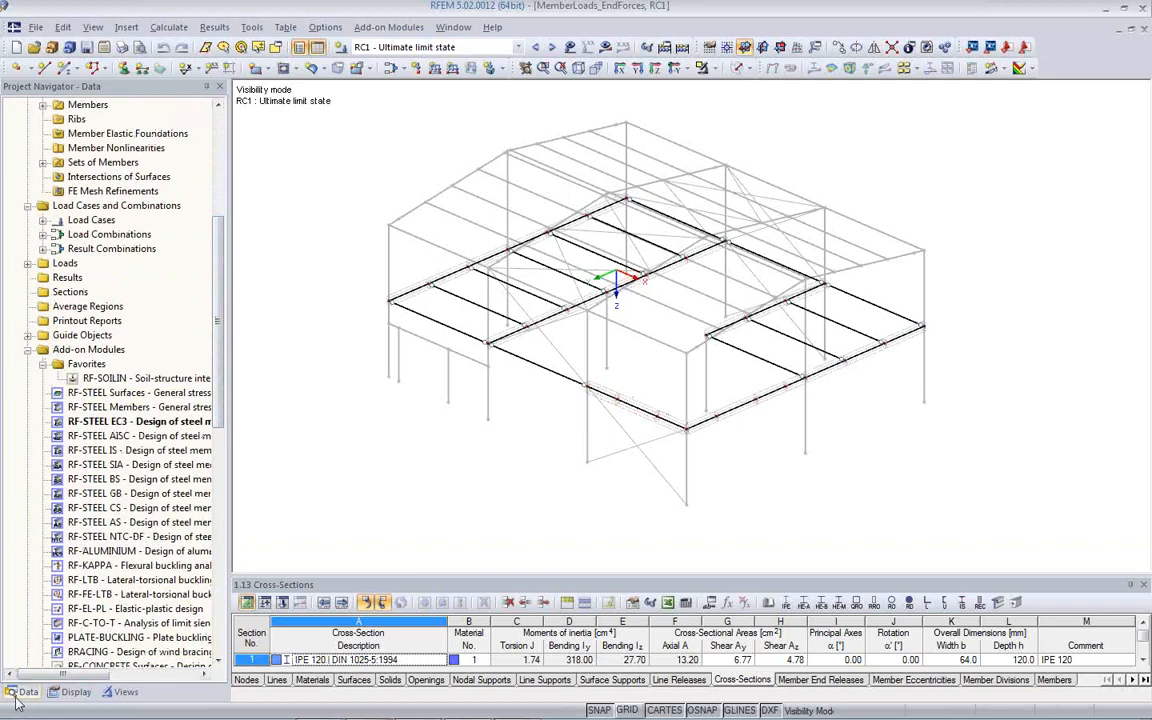
{"action": "left_click", "coordinate": [28, 336]}
{"action": "left_click", "coordinate": [90, 393]}
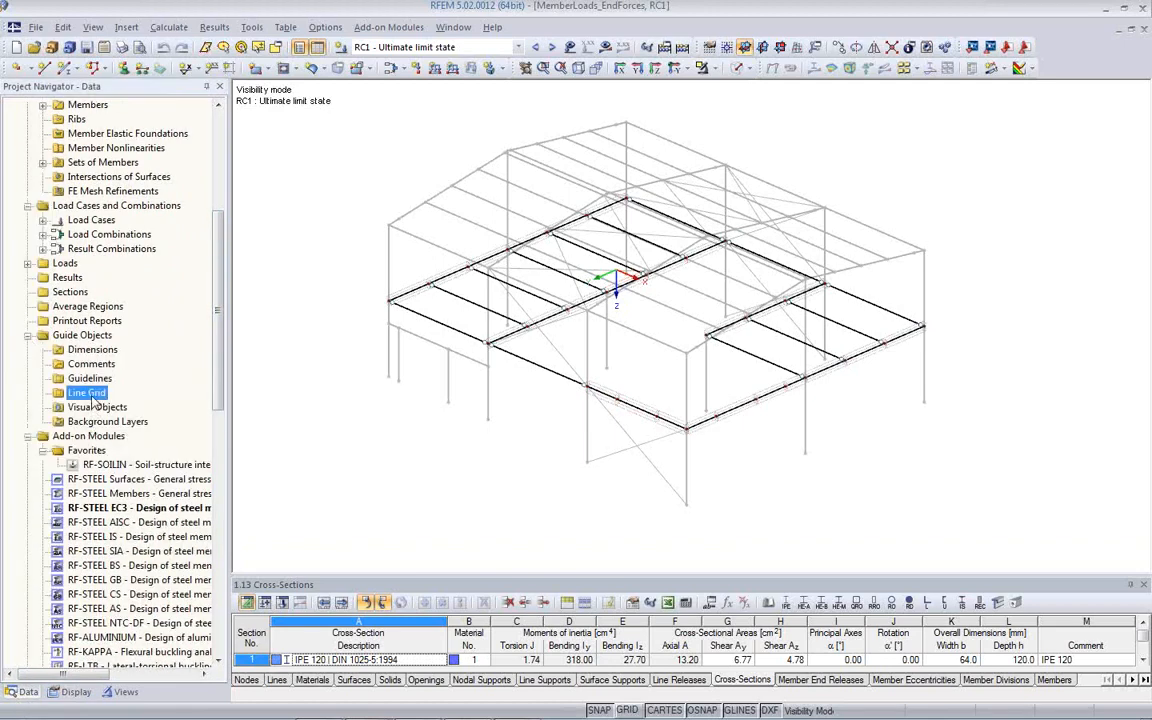
{"action": "right_click", "coordinate": [95, 402]}
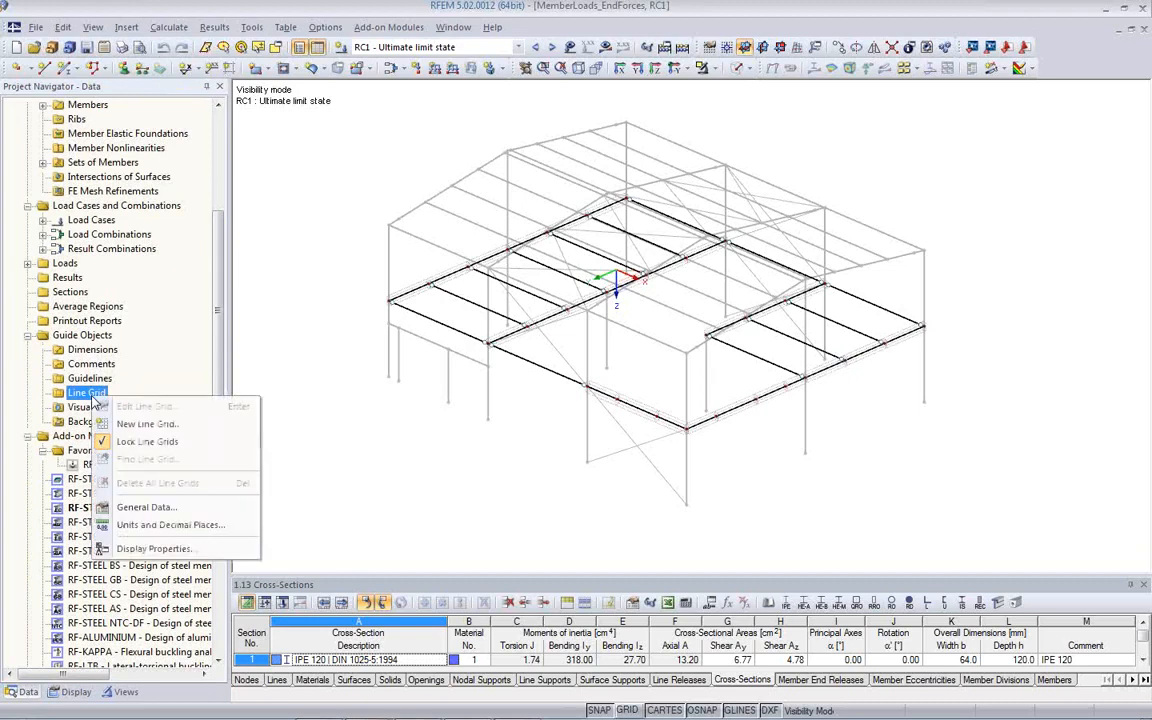
{"action": "left_click", "coordinate": [140, 424]}
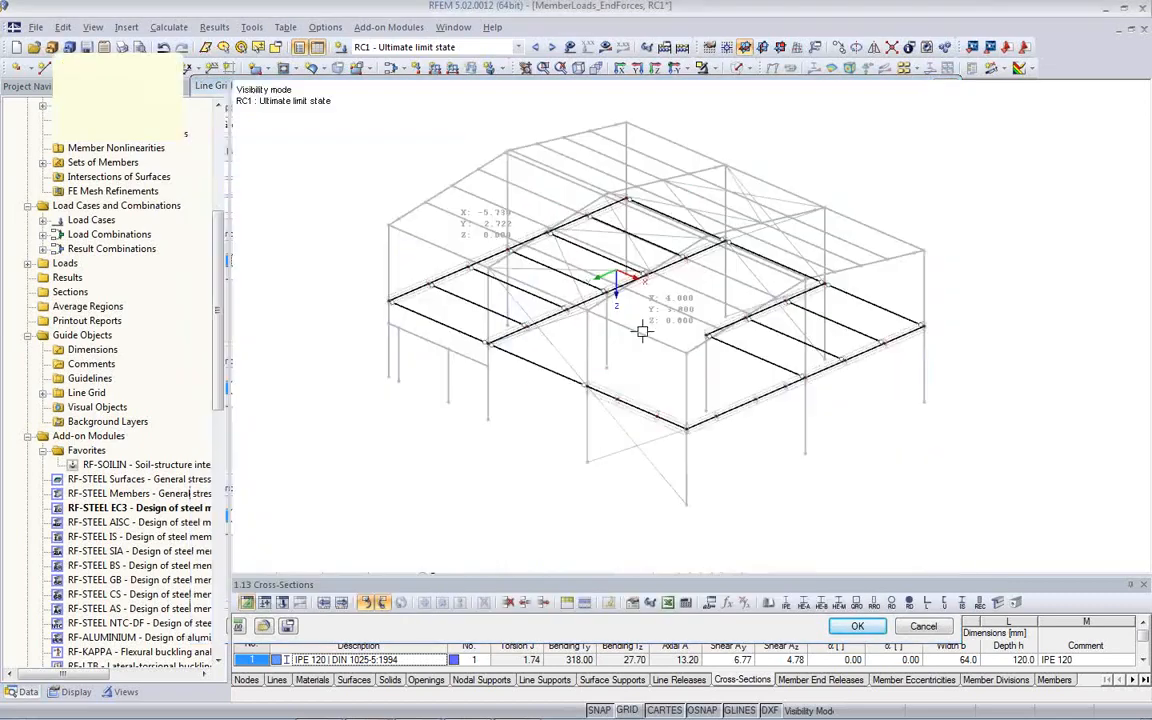
{"action": "left_click", "coordinate": [352, 170]}
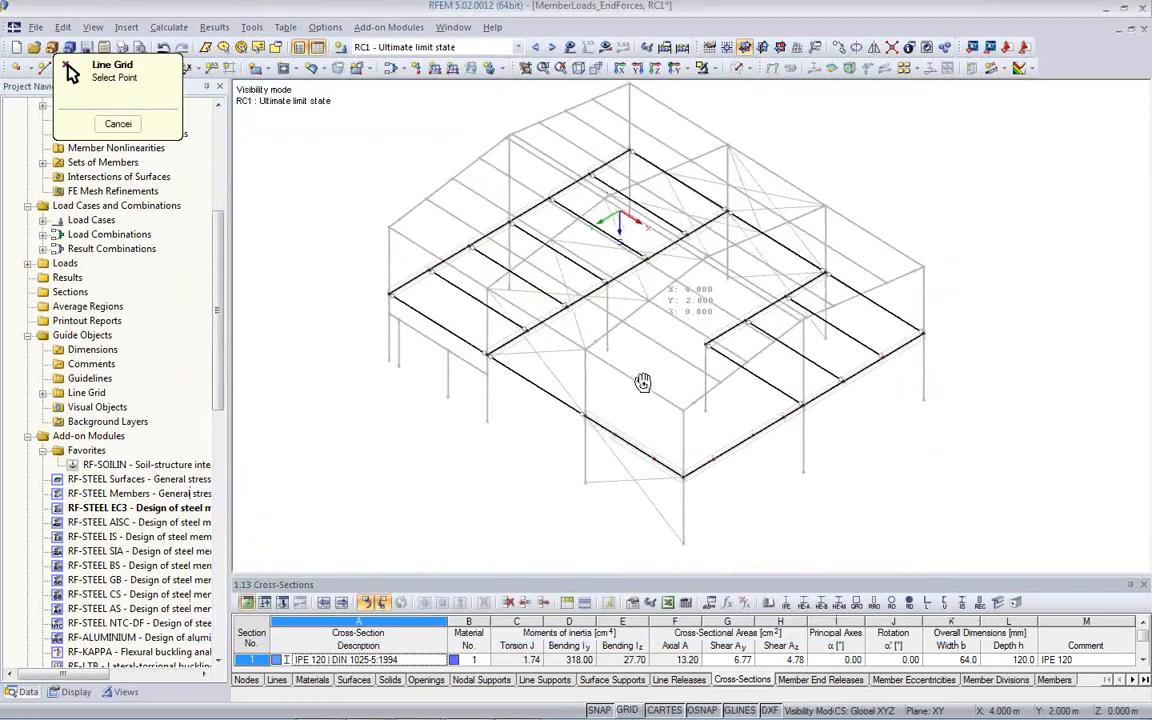
{"action": "scroll", "coordinate": [645, 280], "scroll_direction": "up", "scroll_amount": 4}
{"action": "scroll", "coordinate": [617, 185], "scroll_direction": "up", "scroll_amount": 3}
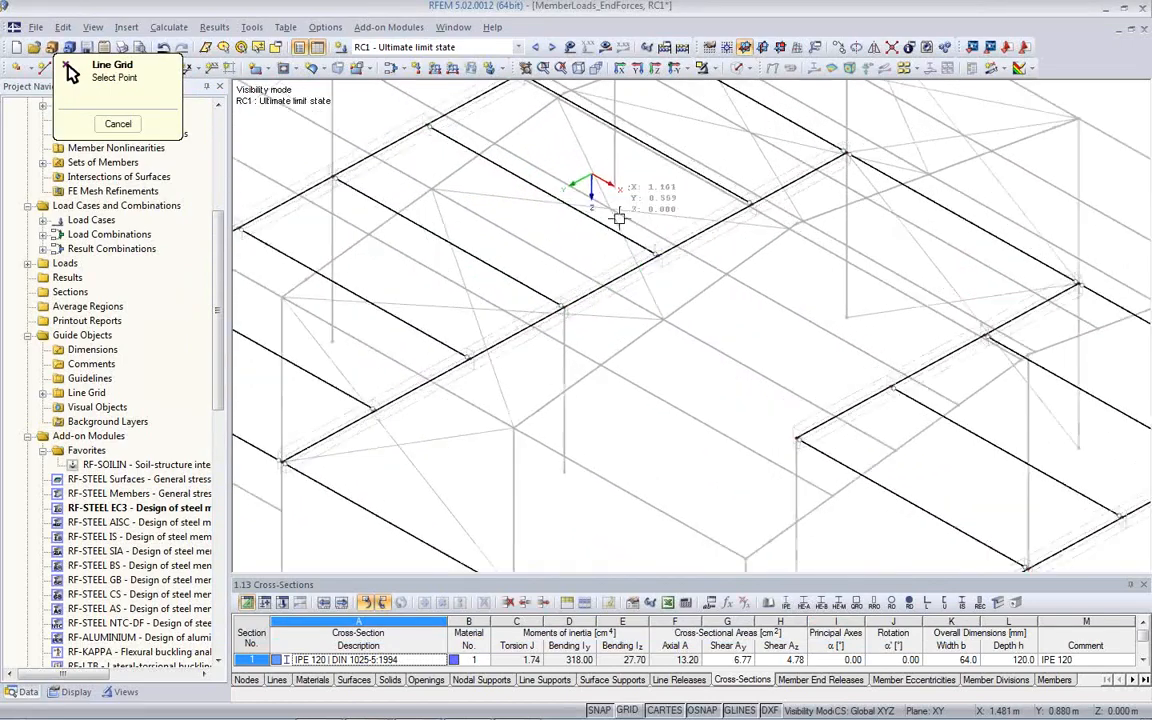
{"action": "left_click", "coordinate": [617, 180]}
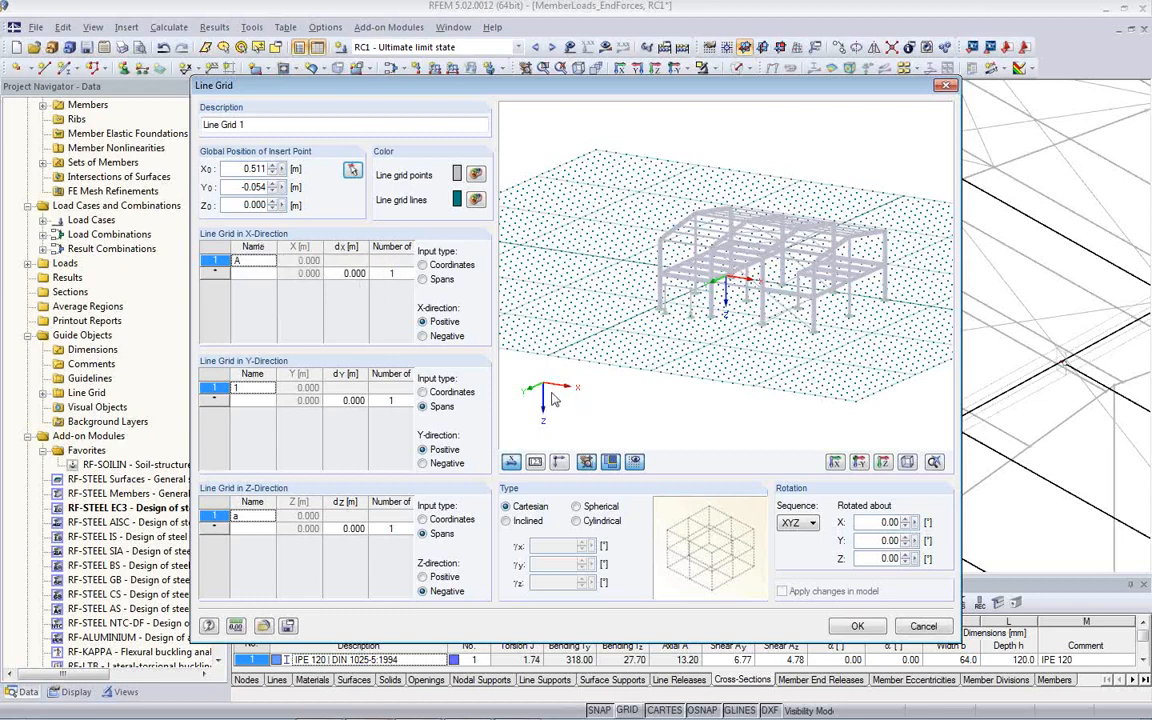
Define three grid spans of 5 m each in the X-direction
{"action": "left_click", "coordinate": [390, 272]}
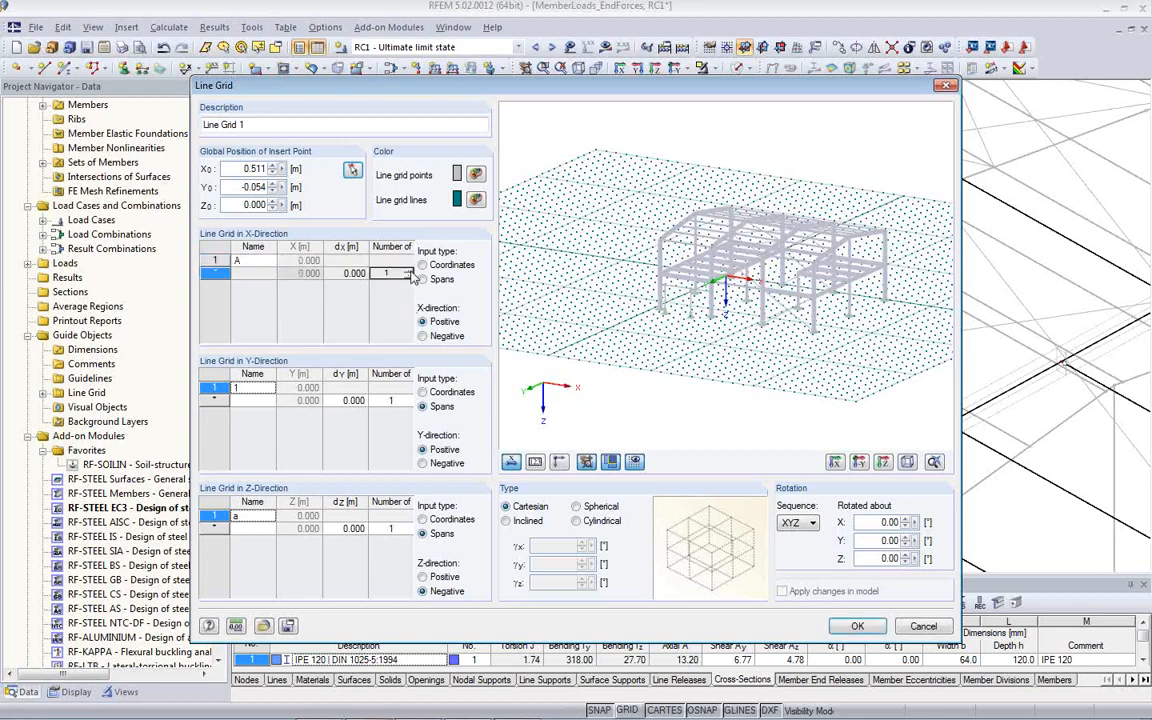
{"action": "left_click", "coordinate": [406, 270]}
{"action": "left_click", "coordinate": [406, 270]}
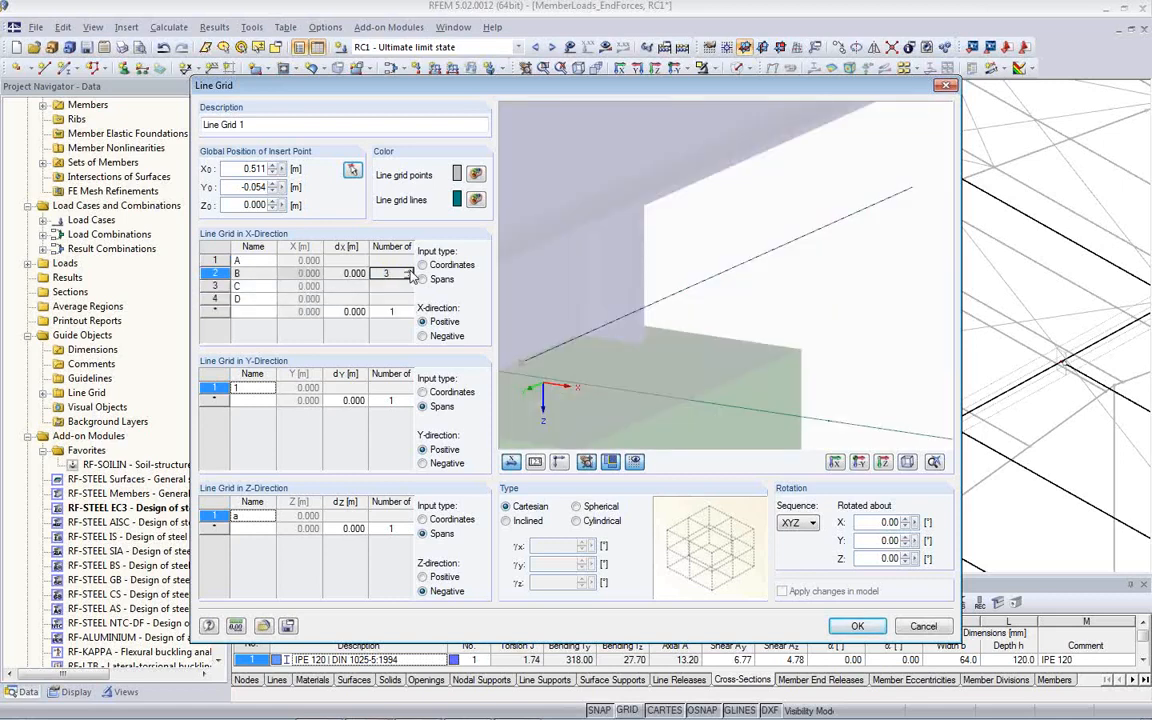
{"action": "left_click", "coordinate": [345, 273]}
{"action": "type", "text": "1.5"}
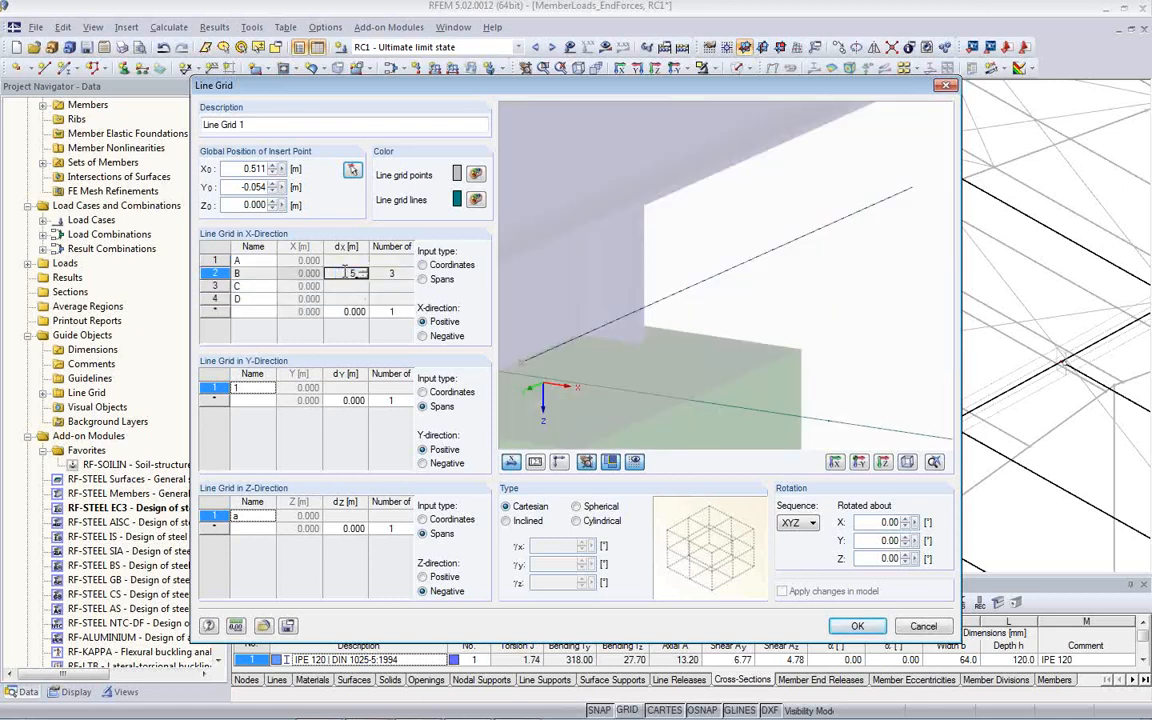
{"action": "key", "text": "Tab"}
{"action": "middle_click_drag", "start_coordinate": [815, 378], "coordinate": [473, 401]}
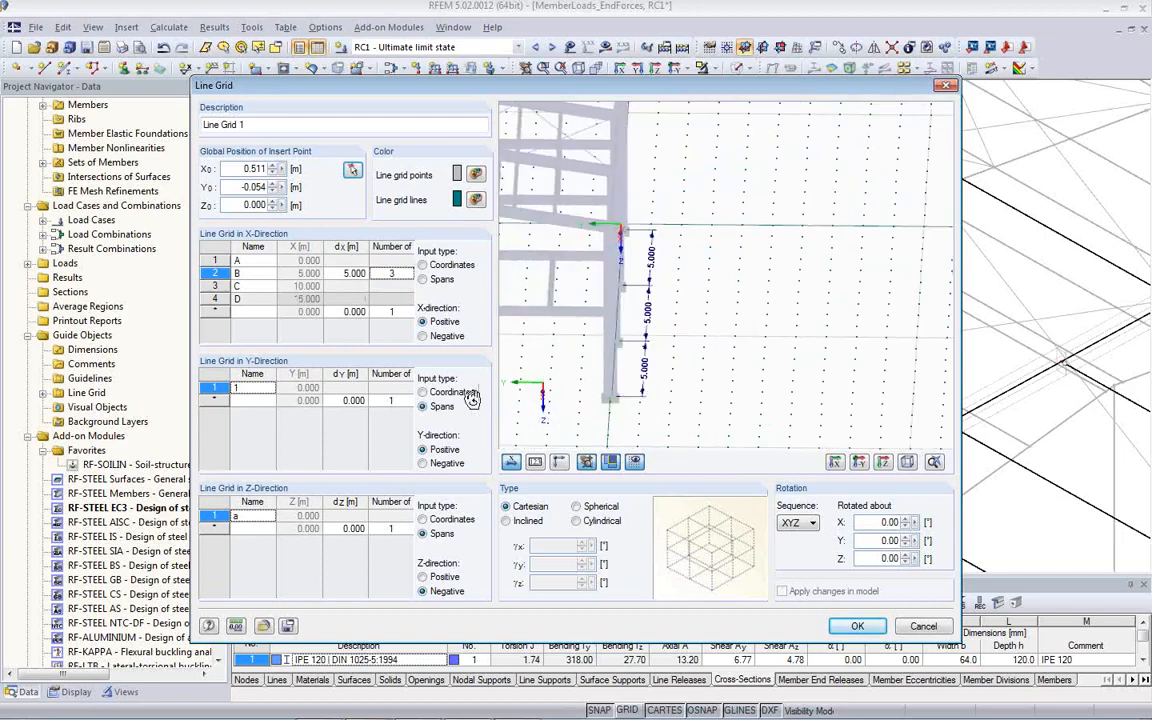
{"action": "middle_click_drag", "start_coordinate": [548, 363], "coordinate": [805, 393], "text": "ctrl"}
{"action": "scroll", "coordinate": [805, 393], "scroll_direction": "down", "scroll_amount": 3}
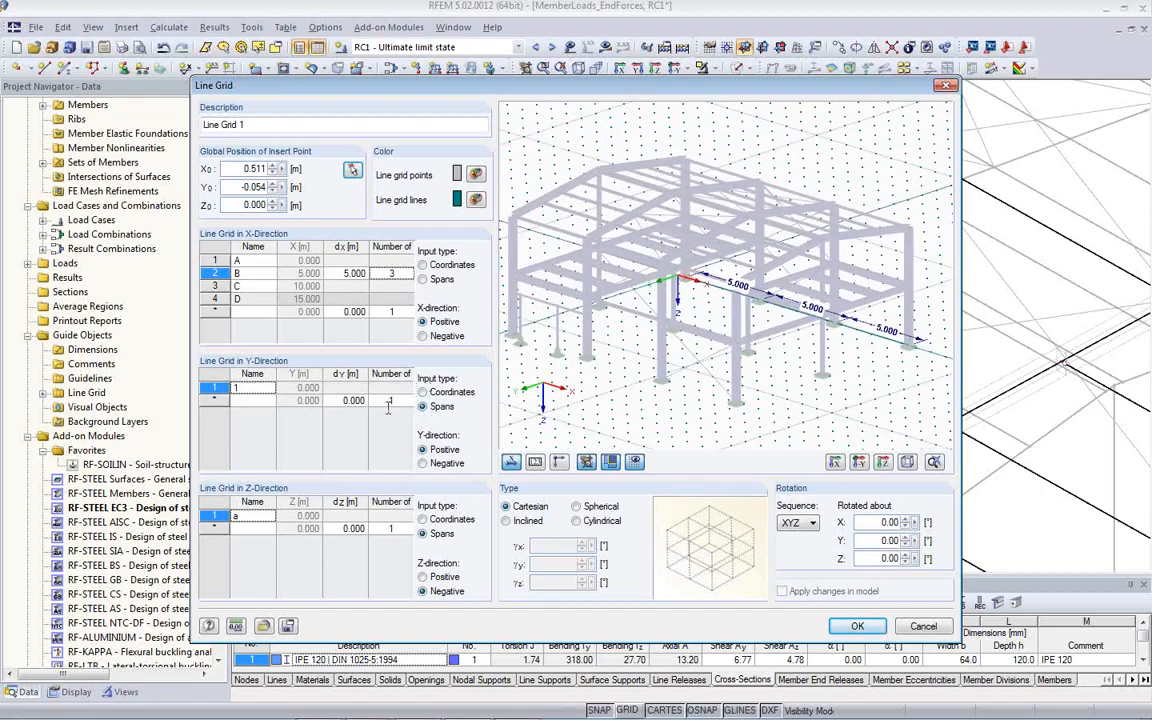
Define two grid spans of 6 m each in the Y-direction
{"action": "left_click", "coordinate": [337, 401]}
{"action": "double_click", "coordinate": [337, 400]}
{"action": "type", "text": "5"}
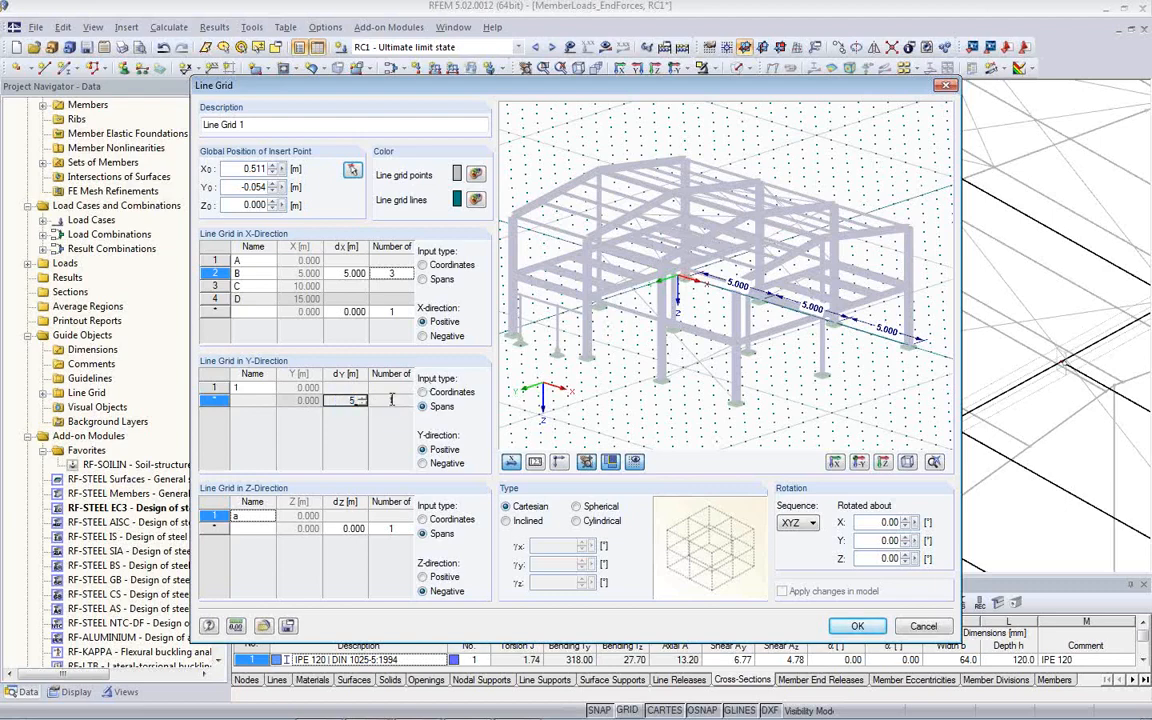
{"action": "left_click", "coordinate": [404, 400]}
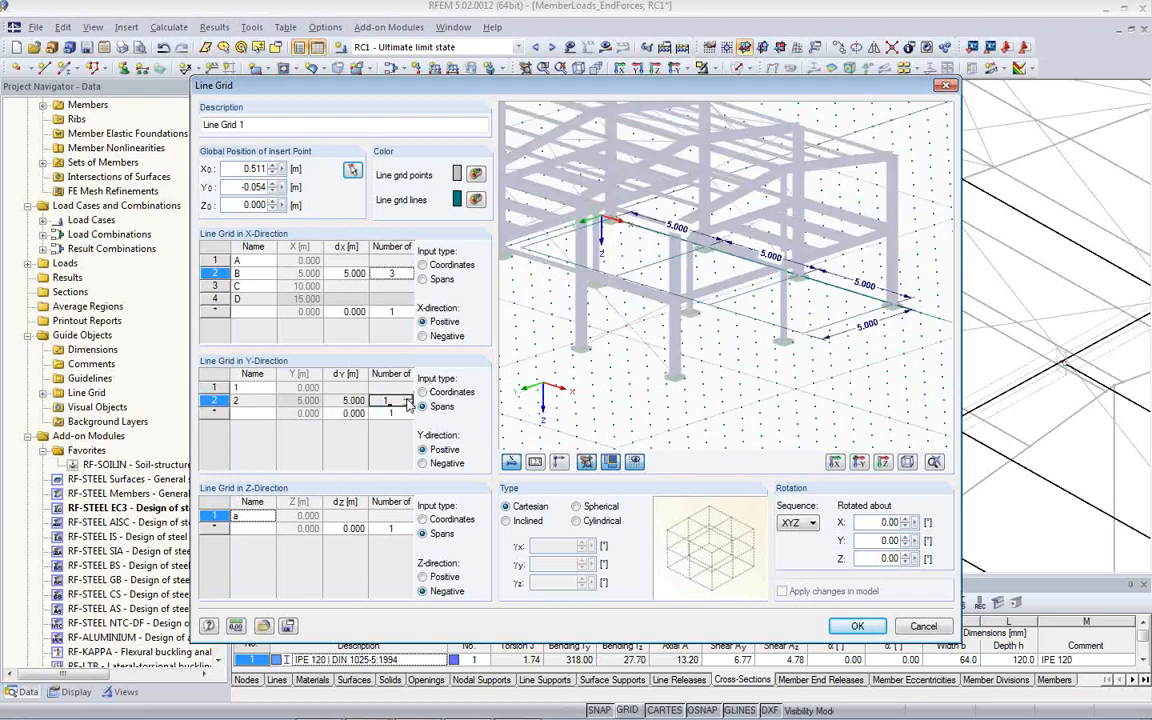
{"action": "left_click", "coordinate": [407, 399]}
{"action": "left_click", "coordinate": [344, 399]}
{"action": "double_click", "coordinate": [344, 399]}
{"action": "type", "text": "6"}
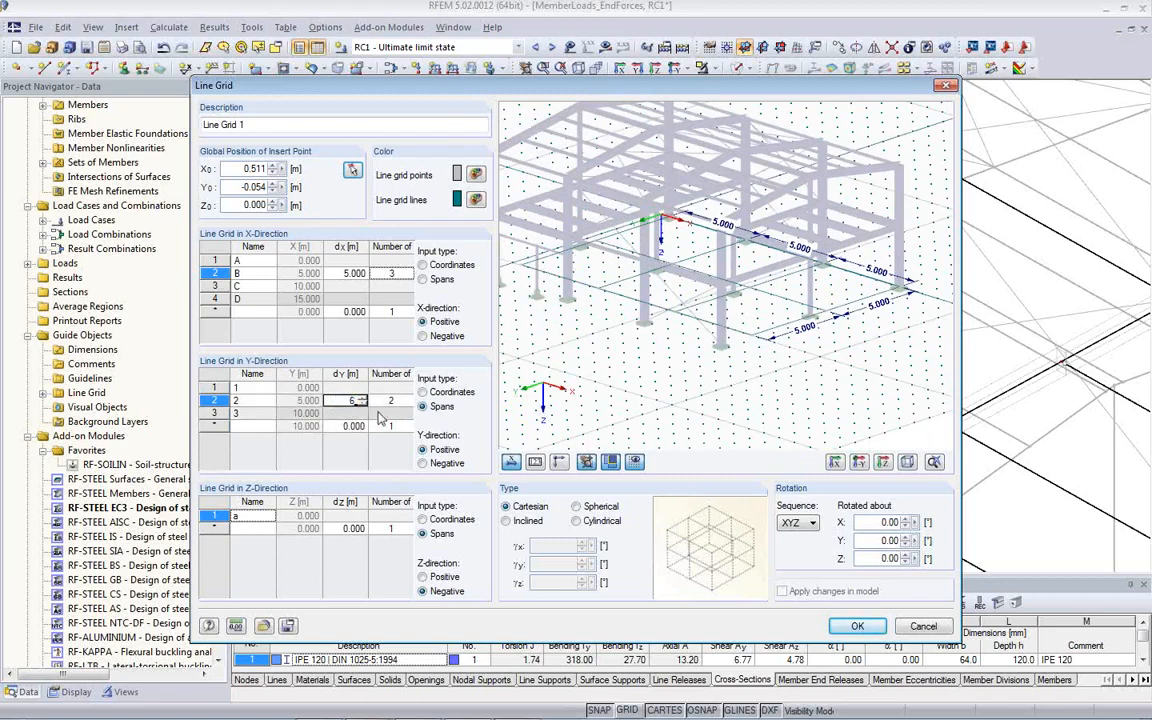
{"action": "key", "text": "Tab"}
{"action": "middle_click_drag", "start_coordinate": [758, 353], "coordinate": [763, 394], "text": "ctrl"}
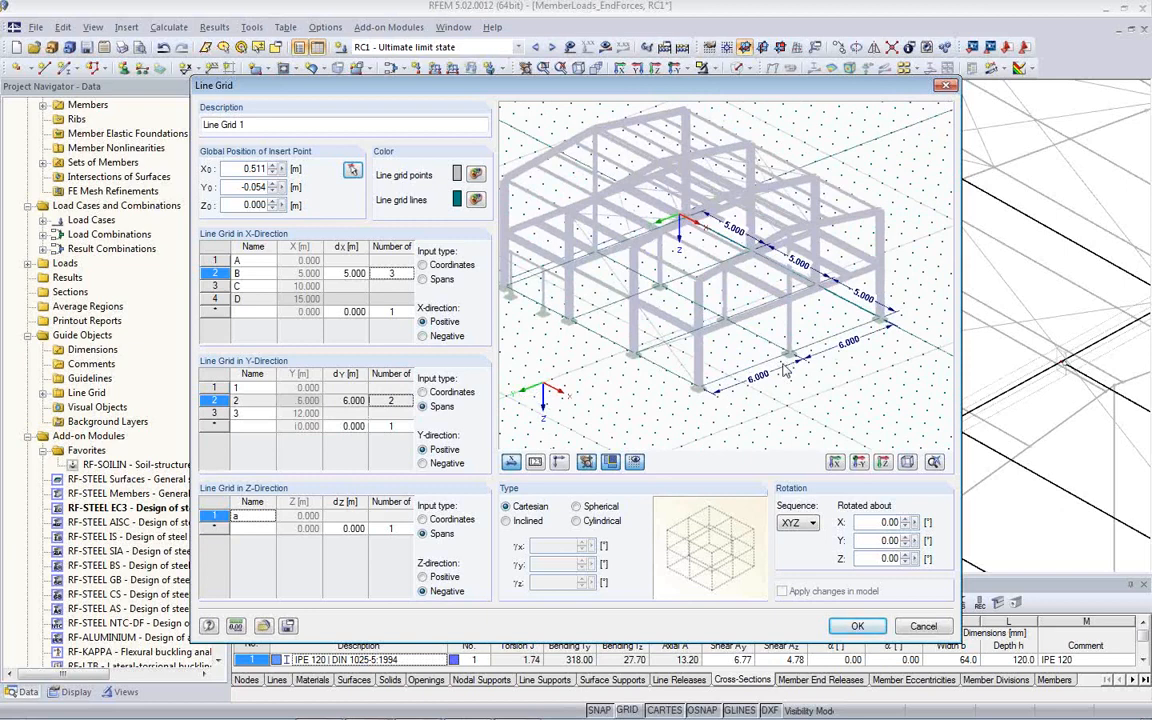
Define two grid spans of 3 m each in the negative Z-direction
{"action": "left_click", "coordinate": [347, 528]}
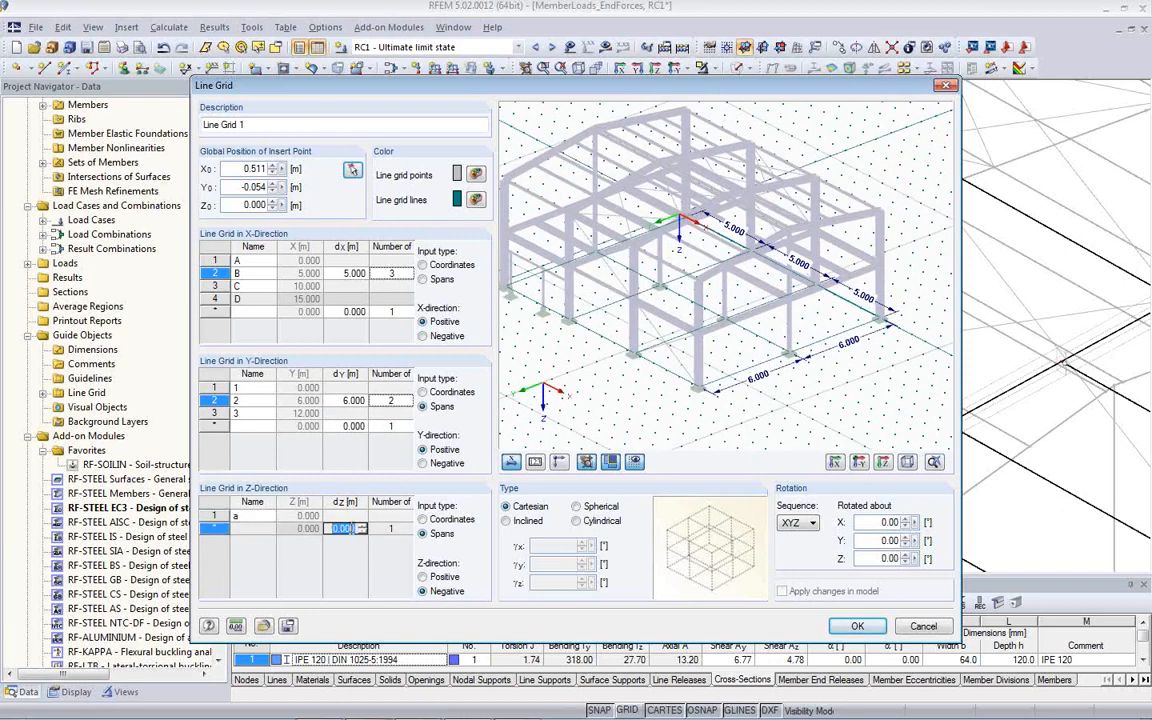
{"action": "type", "text": "3"}
{"action": "key", "text": "Tab"}
{"action": "left_click", "coordinate": [406, 527]}
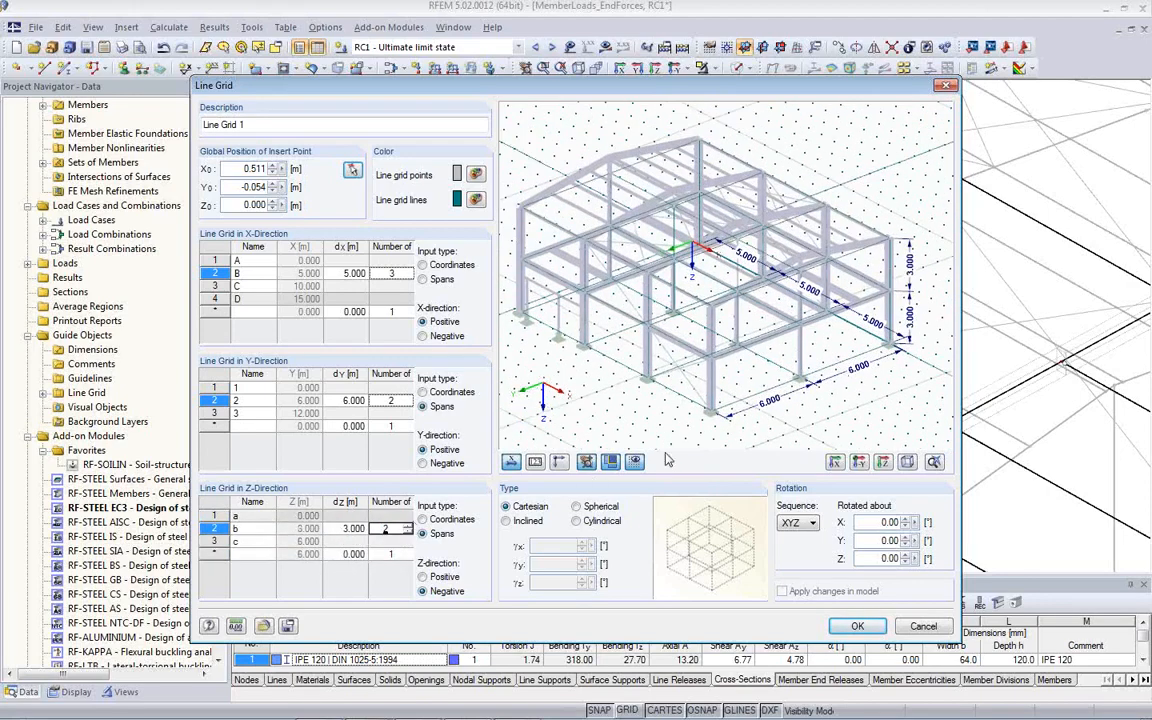
{"action": "middle_click_drag", "start_coordinate": [816, 412], "coordinate": [826, 366], "text": "ctrl"}
{"action": "scroll", "coordinate": [770, 380], "scroll_direction": "down", "scroll_amount": 1}
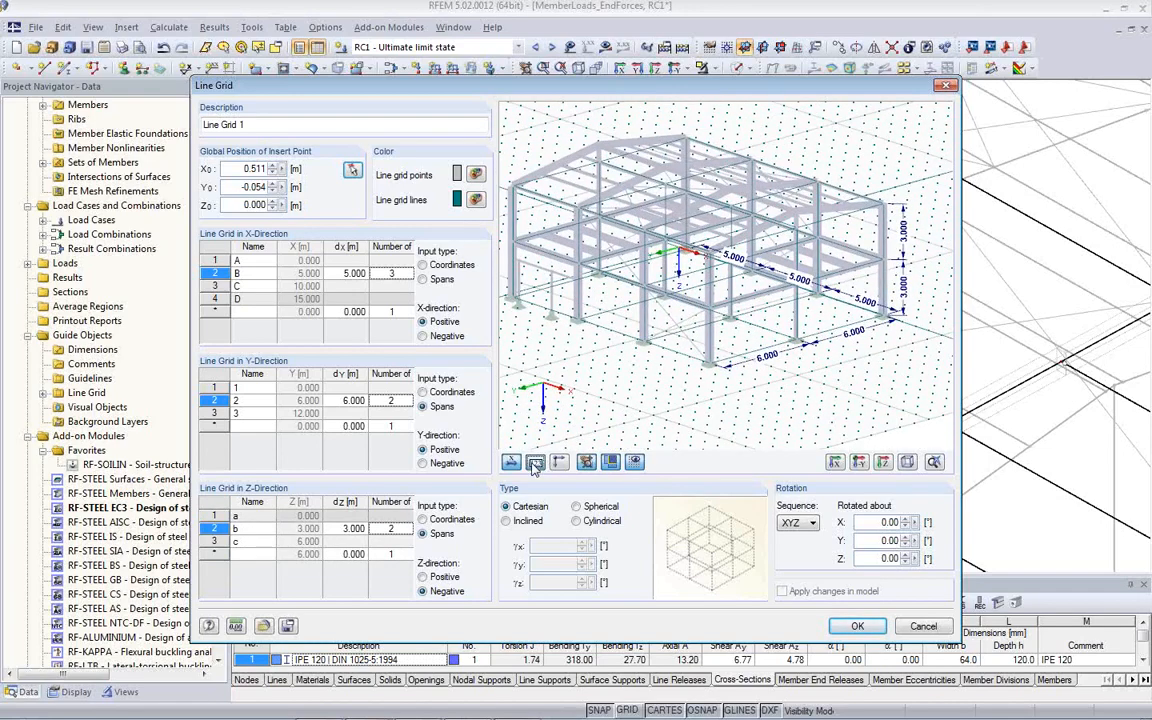
Display the axis labels on the line grid and insert the grid into the model
{"action": "left_click", "coordinate": [535, 462]}
{"action": "middle_click_drag", "start_coordinate": [617, 316], "coordinate": [617, 405], "text": "ctrl"}
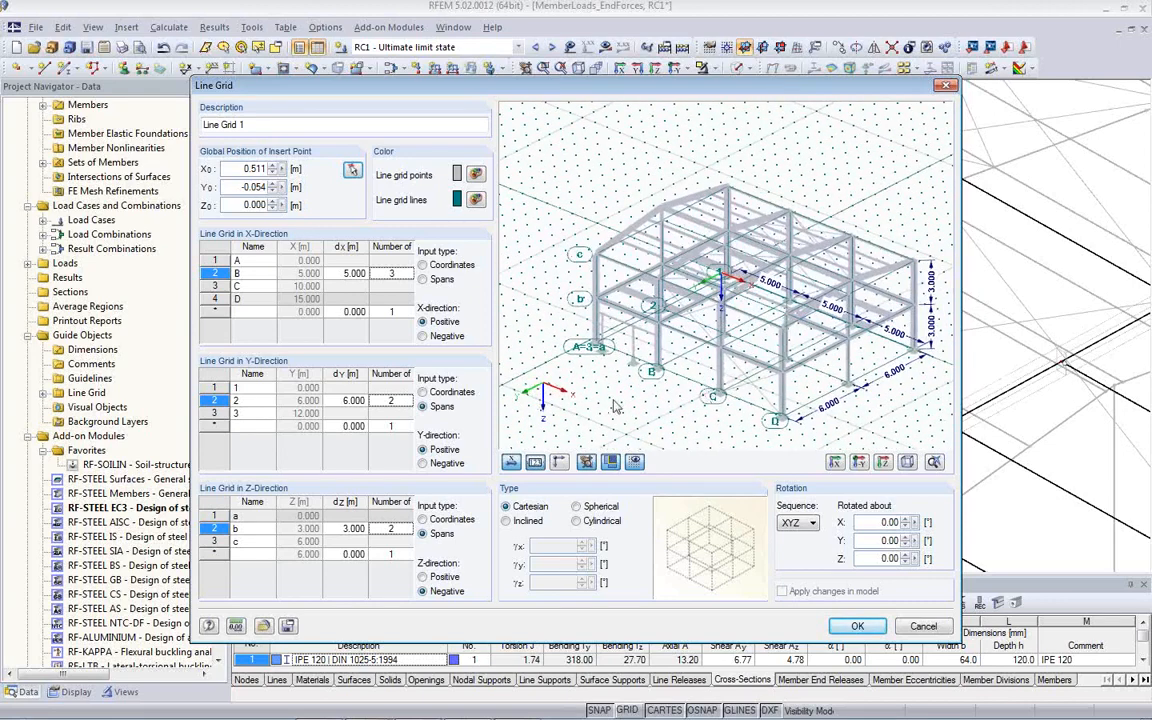
{"action": "left_click", "coordinate": [250, 261]}
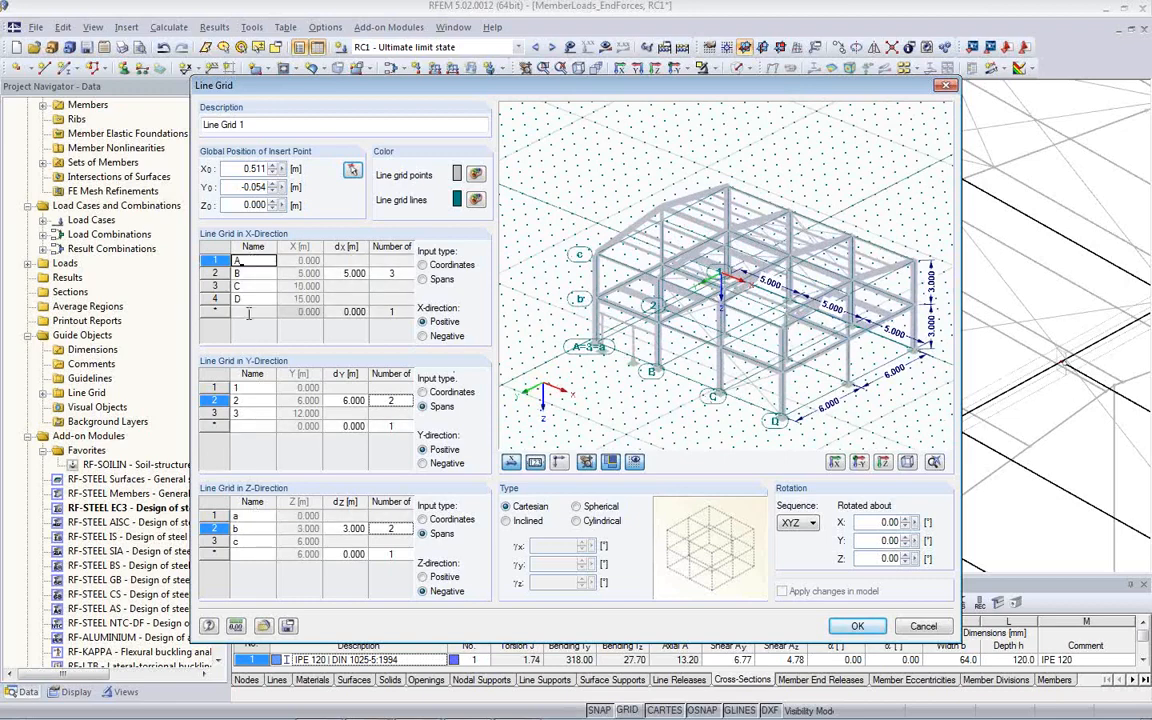
{"action": "left_click", "coordinate": [255, 389]}
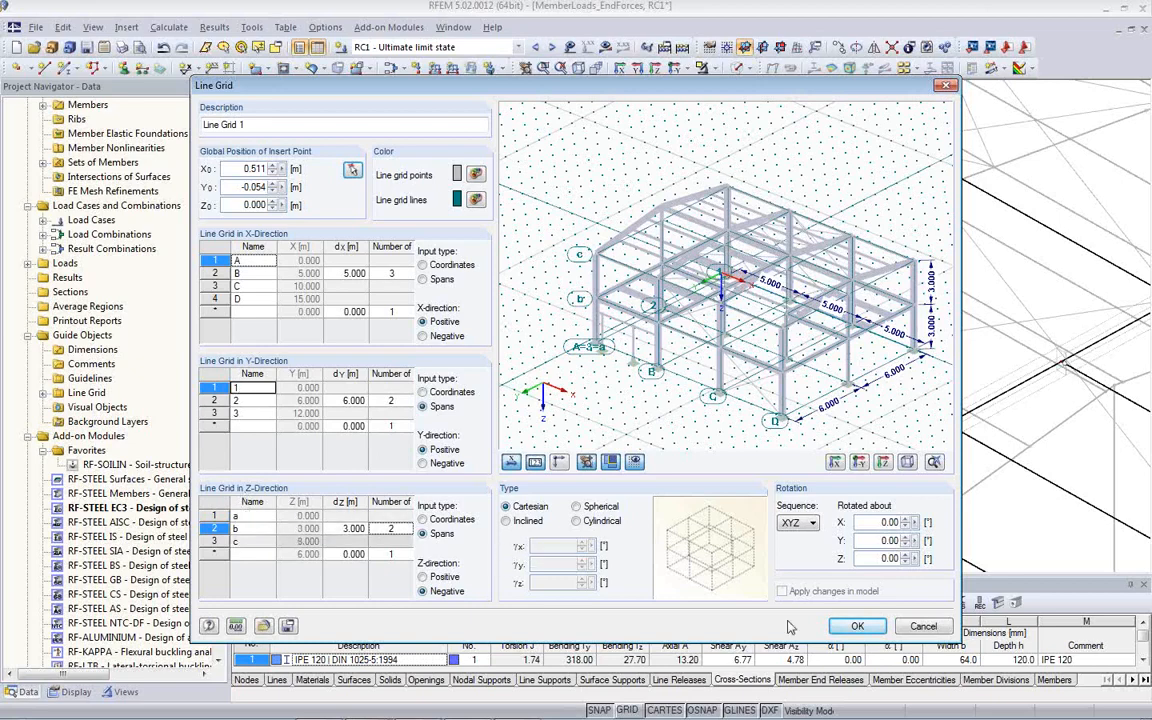
{"action": "left_click", "coordinate": [855, 627]}
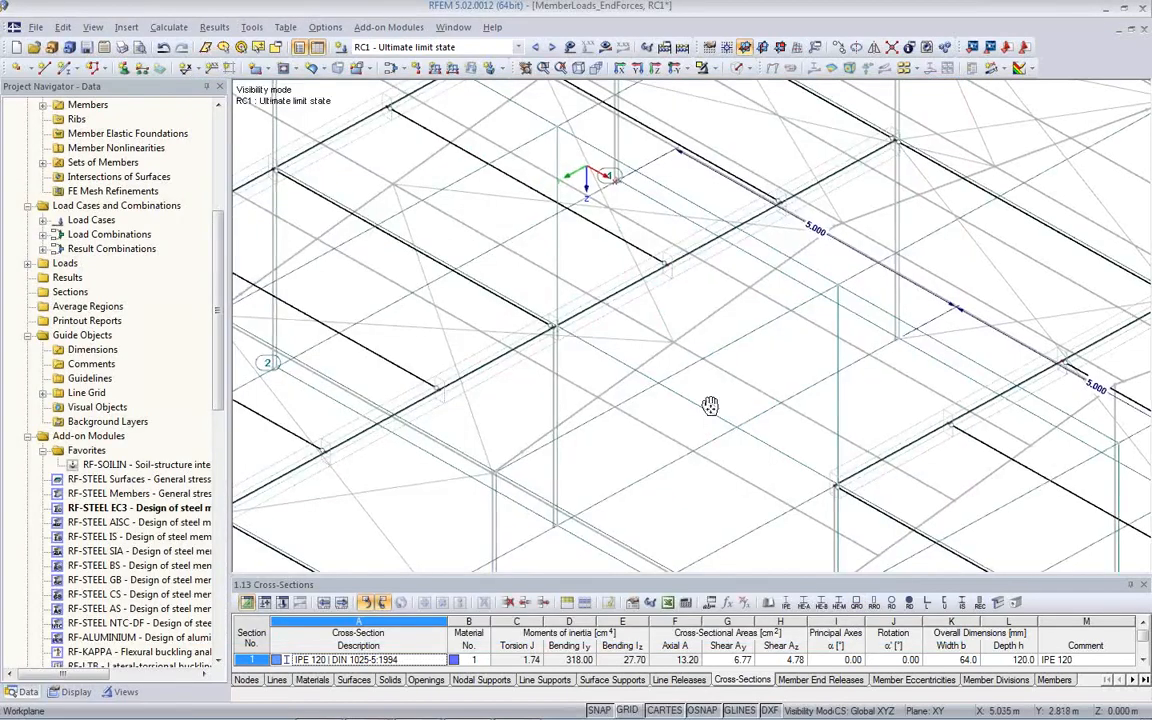
{"action": "scroll", "coordinate": [719, 319], "scroll_direction": "down", "scroll_amount": 4}
{"action": "middle_click_drag", "start_coordinate": [888, 440], "coordinate": [390, 358], "text": "ctrl"}
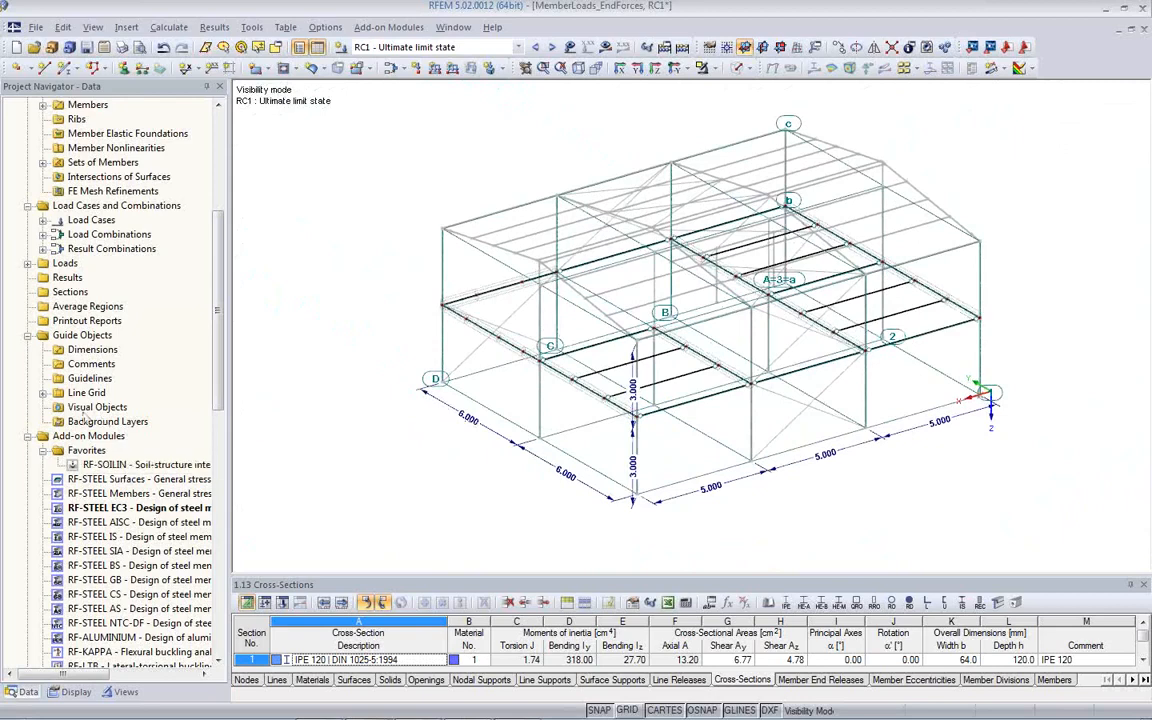
Set Line Grid 1's X-direction spacing to 6 m with changes applied in the model, and undo that edit
{"action": "left_click", "coordinate": [44, 393]}
{"action": "double_click", "coordinate": [109, 407]}
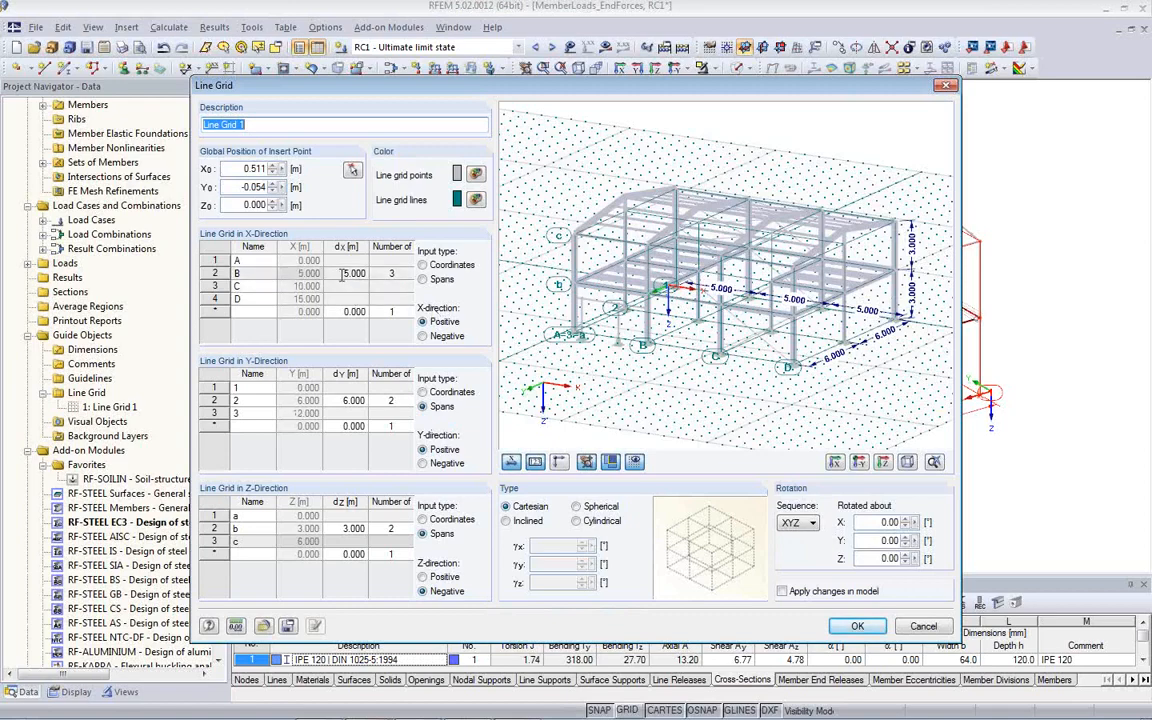
{"action": "left_click", "coordinate": [341, 275]}
{"action": "type", "text": "6"}
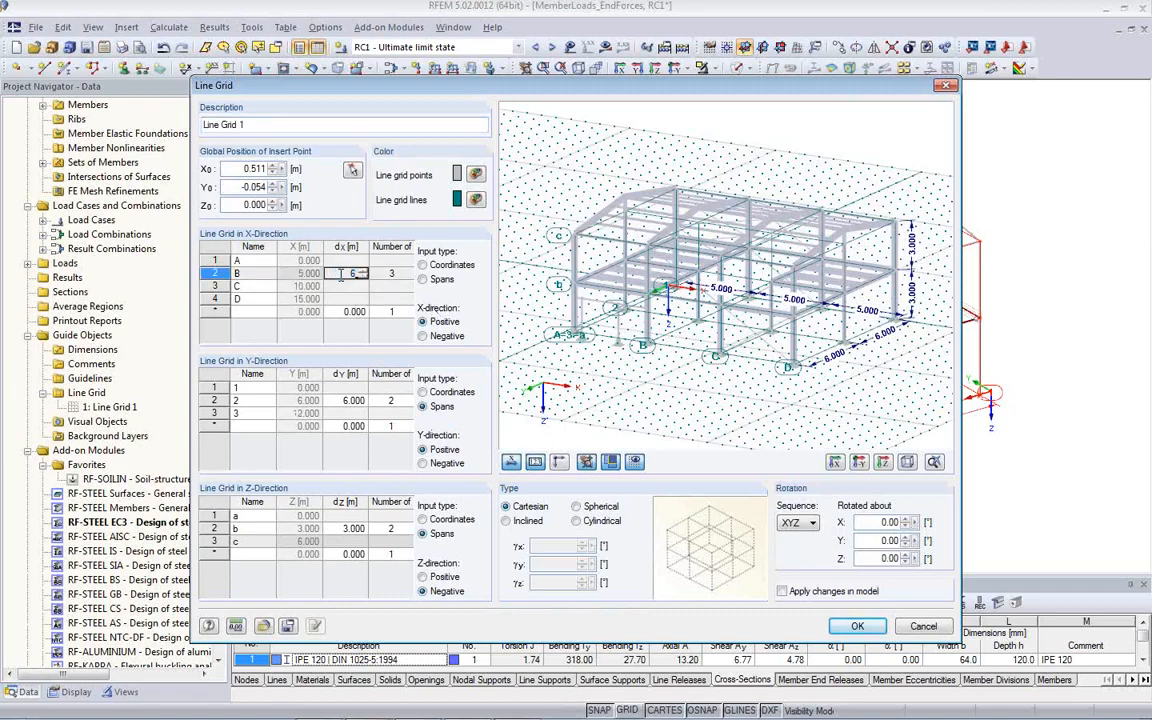
{"action": "key", "text": "Tab"}
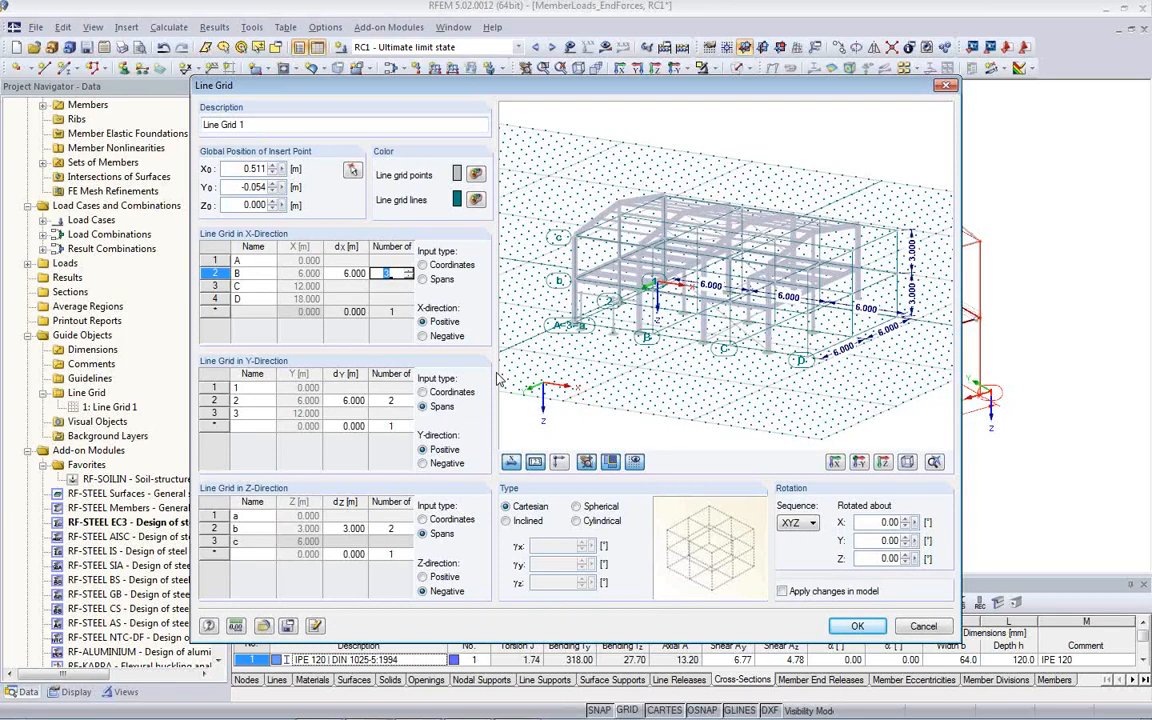
{"action": "left_click", "coordinate": [782, 591]}
{"action": "left_click_drag", "start_coordinate": [733, 89], "coordinate": [111, 52]}
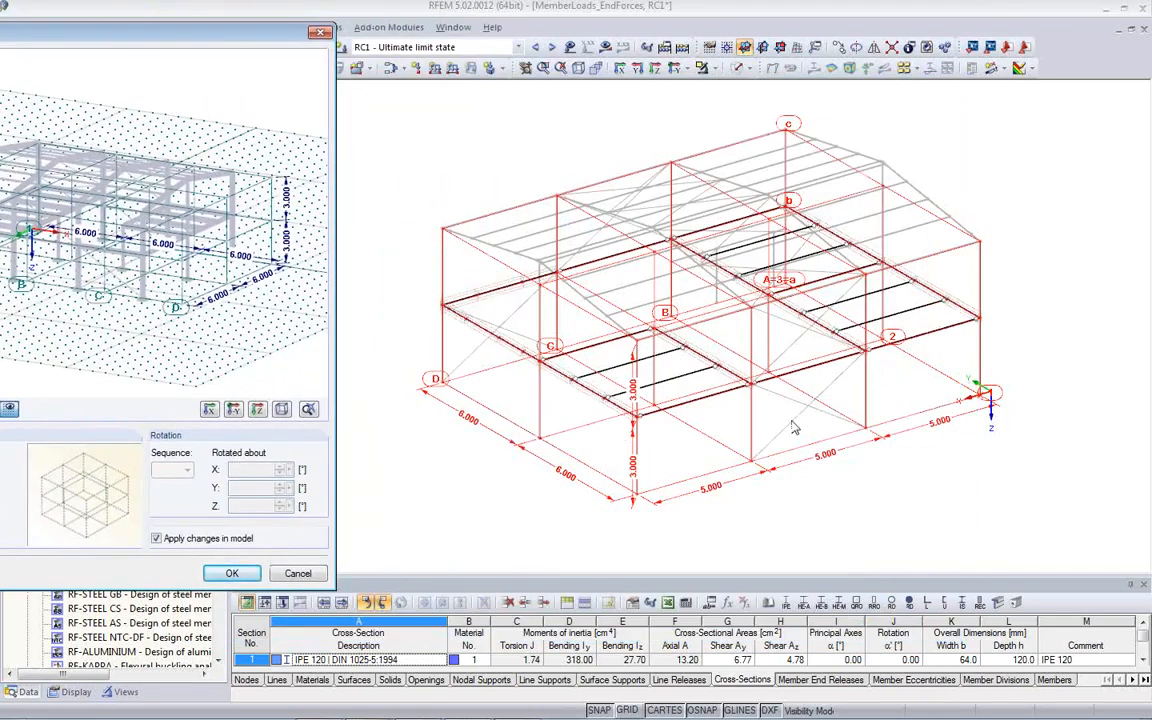
{"action": "left_click", "coordinate": [231, 573]}
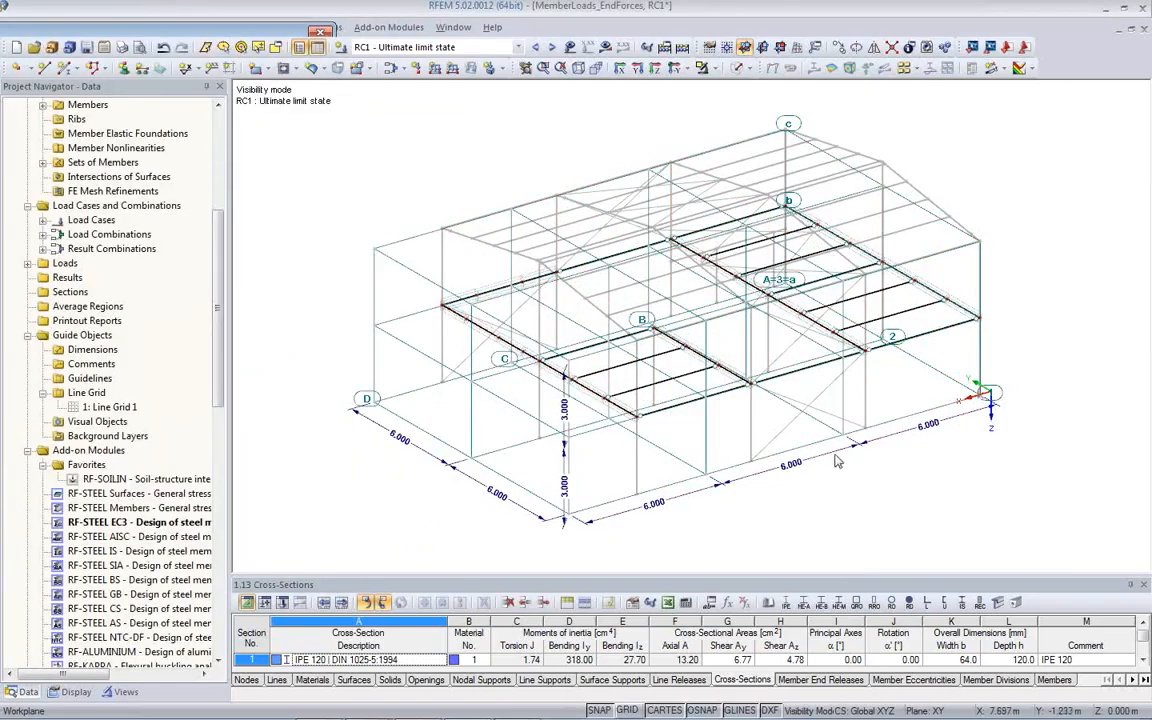
{"action": "middle_click_drag", "start_coordinate": [830, 470], "coordinate": [790, 455], "text": "ctrl"}
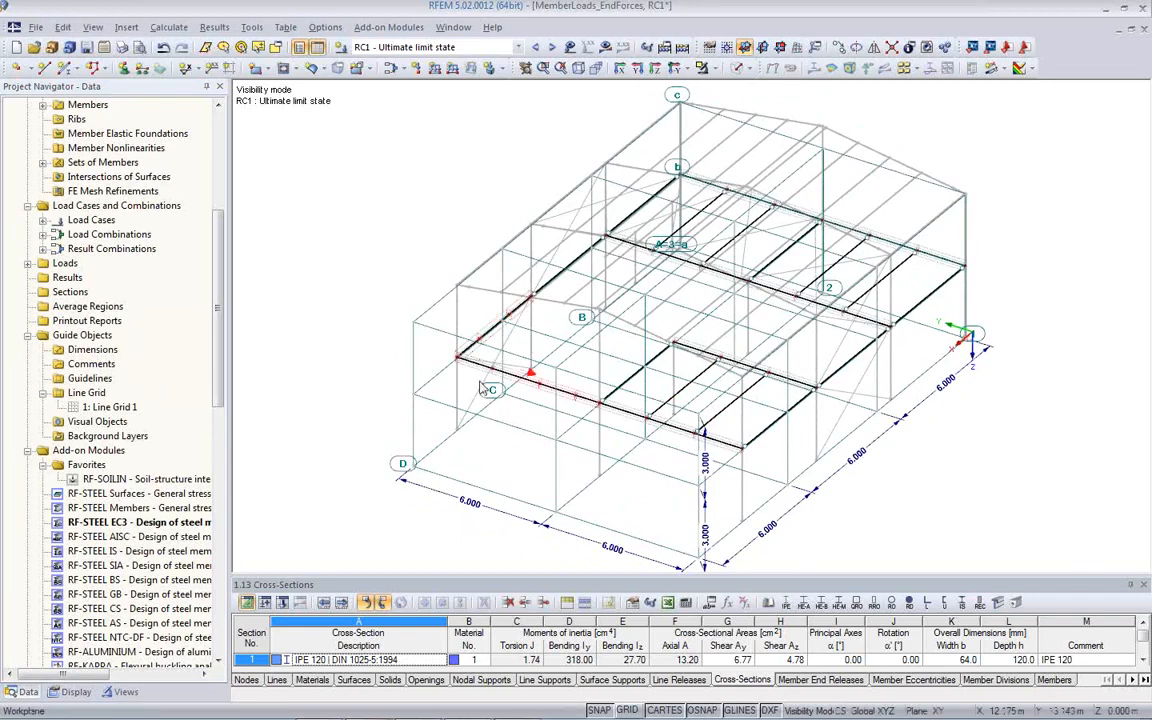
{"action": "left_click", "coordinate": [163, 47]}
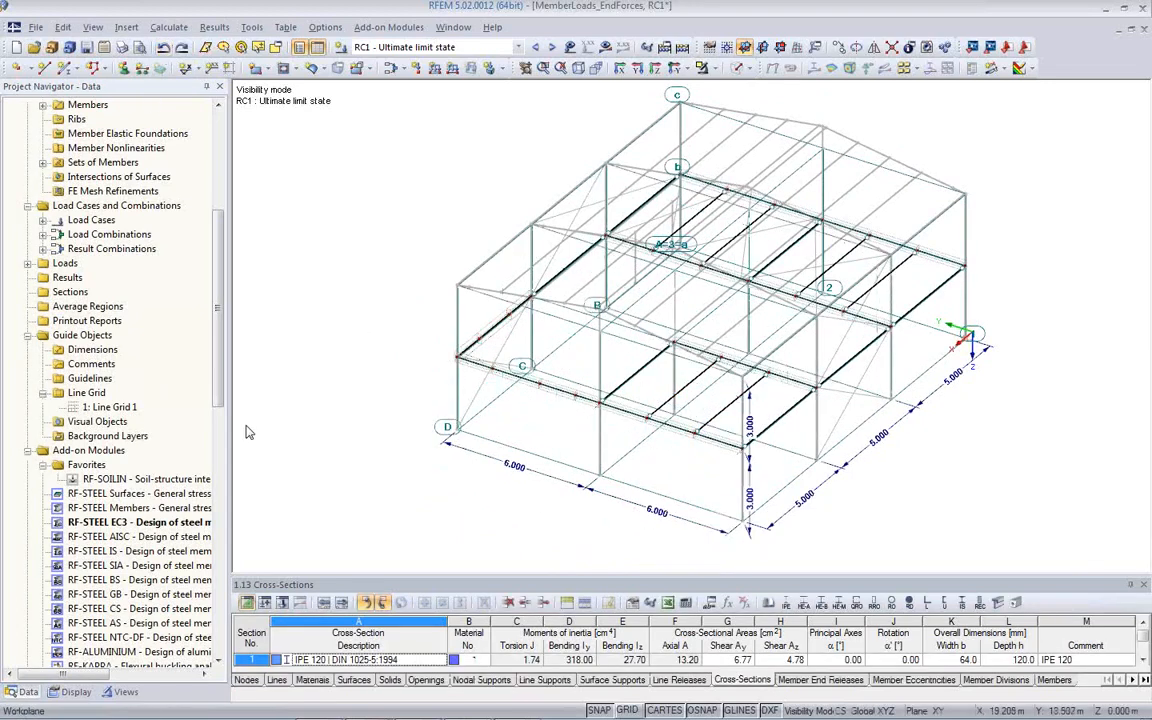
Move Line Grid 1's insert point to X 0.501 m, Y 0.009 m at the column base near the model origin
{"action": "double_click", "coordinate": [110, 406]}
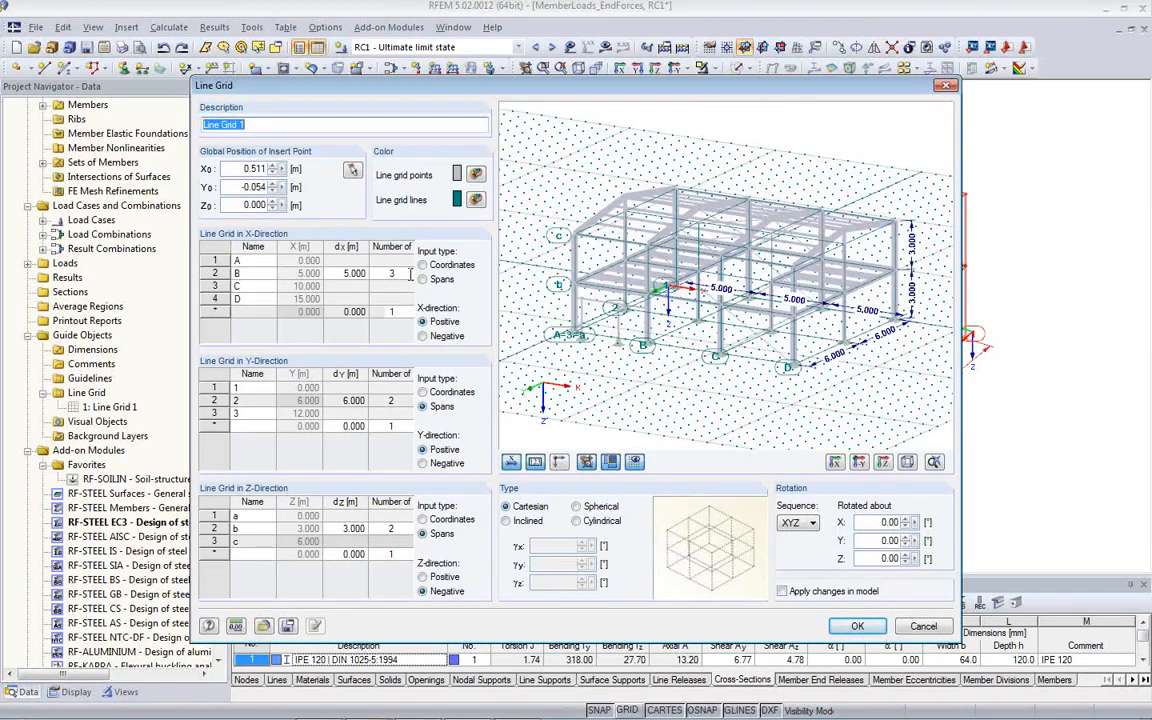
{"action": "left_click", "coordinate": [352, 174]}
{"action": "middle_click_drag", "start_coordinate": [710, 346], "coordinate": [420, 333], "text": "ctrl"}
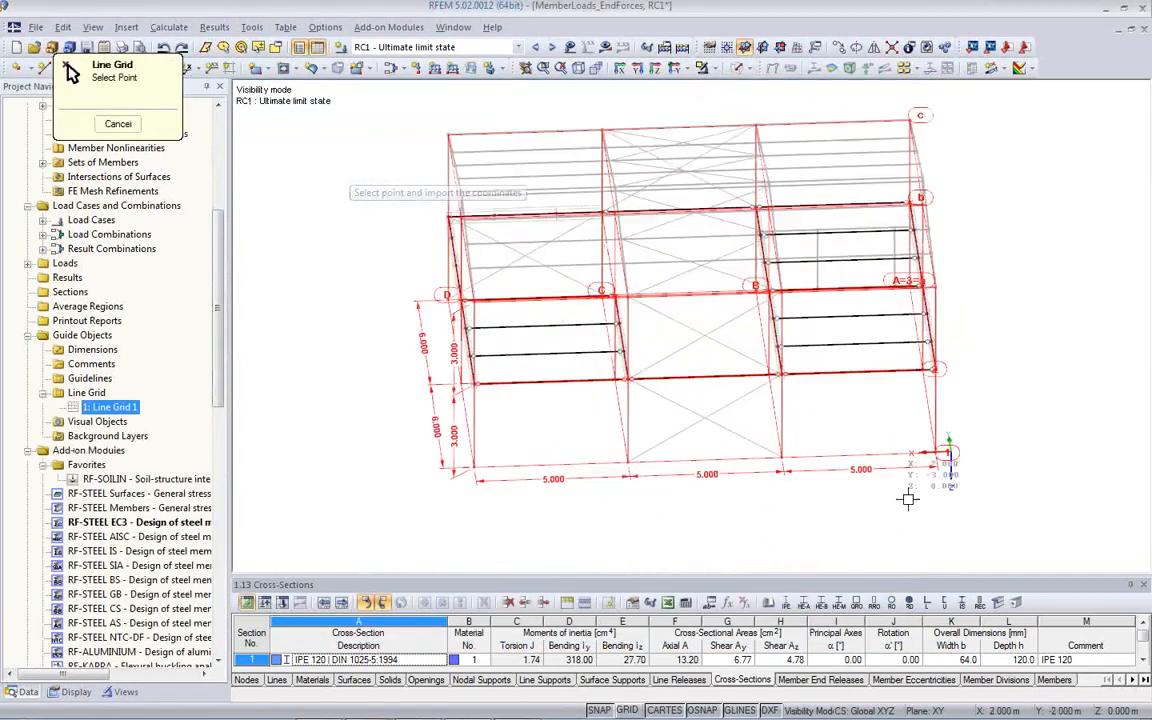
{"action": "scroll", "coordinate": [908, 500], "scroll_direction": "up", "scroll_amount": 6}
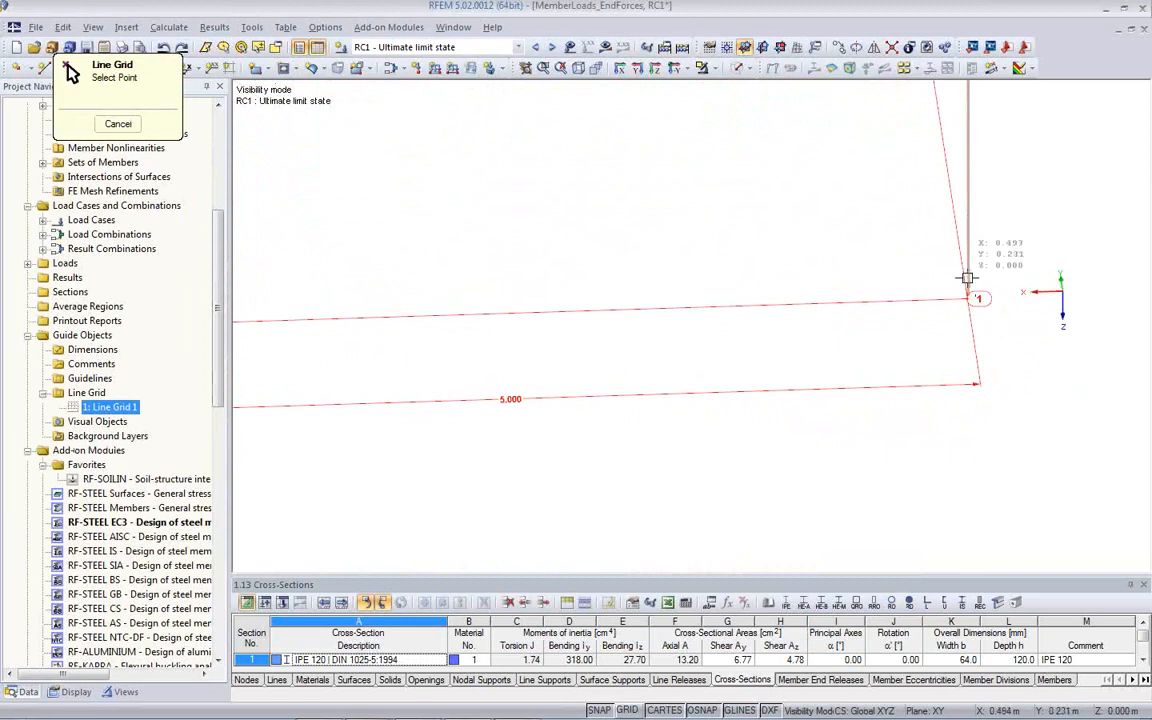
{"action": "scroll", "coordinate": [977, 310], "scroll_direction": "up", "scroll_amount": 4}
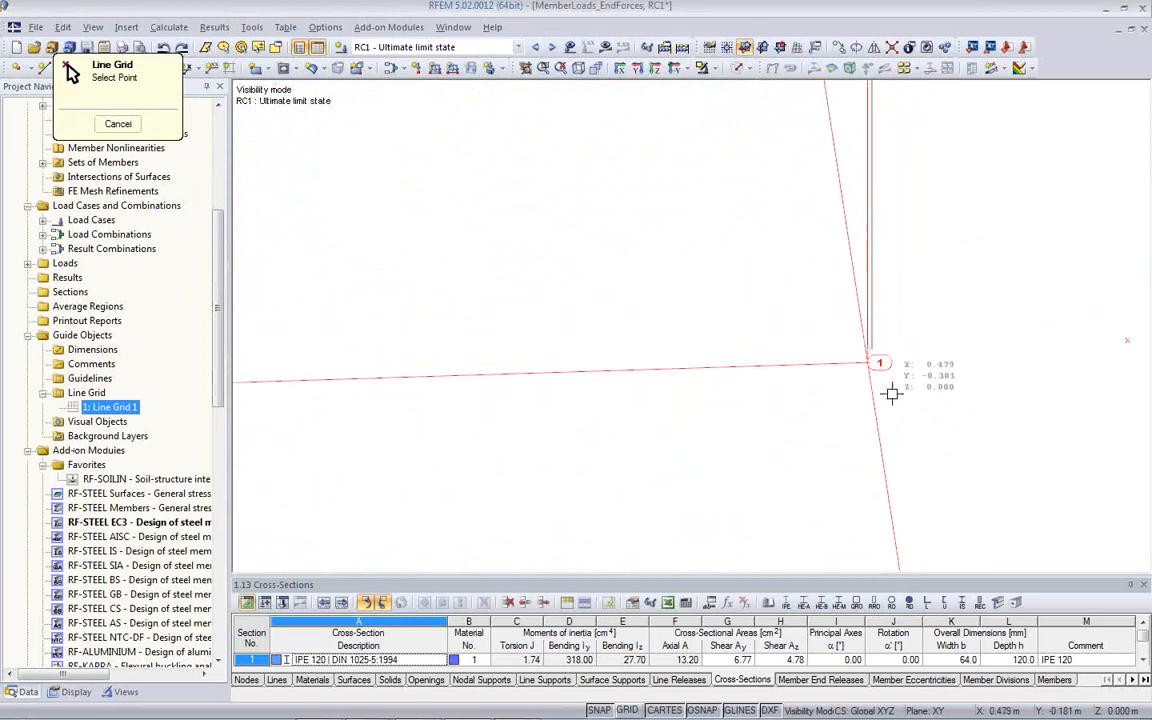
{"action": "left_click", "coordinate": [872, 345]}
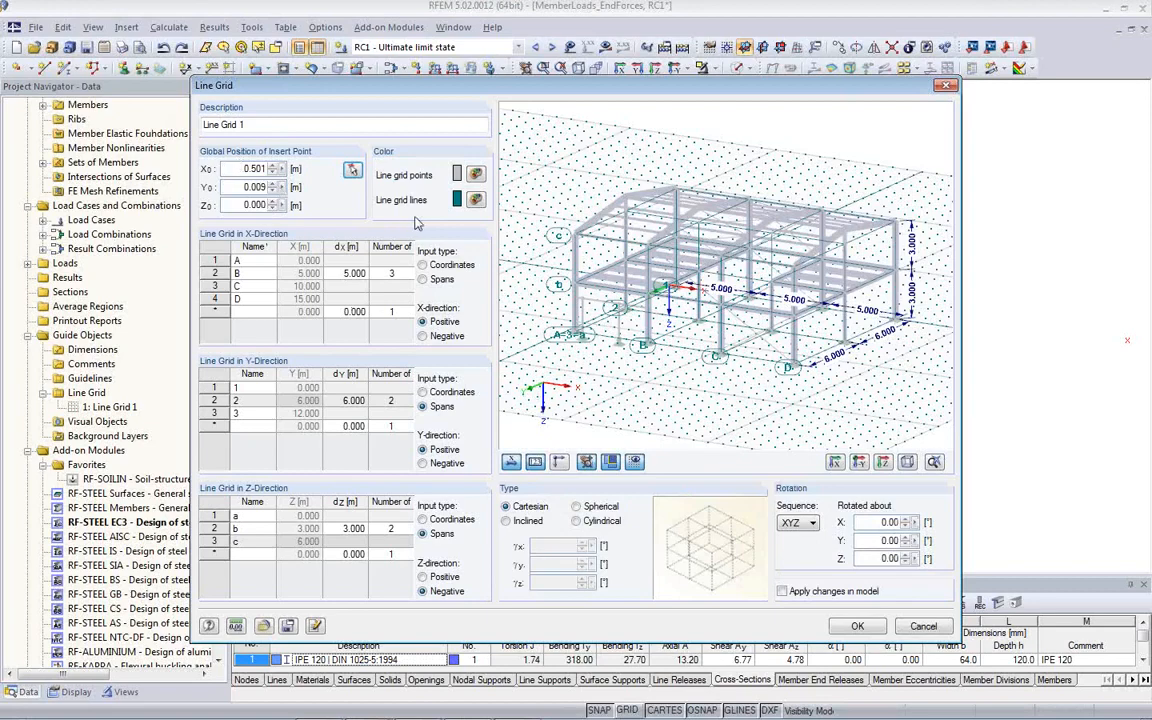
{"action": "left_click", "coordinate": [858, 627]}
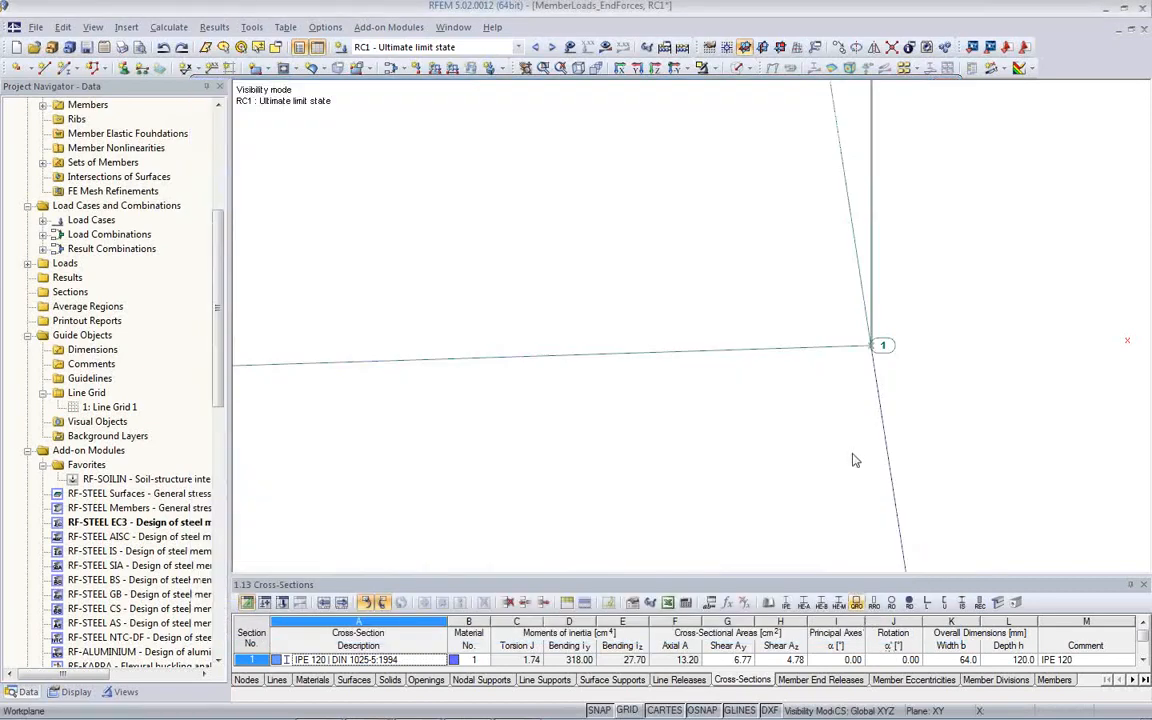
Examine how the line grid's corner lines up with the column base and the members near the origin
{"action": "middle_click_drag", "start_coordinate": [862, 367], "coordinate": [996, 396], "text": "ctrl"}
{"action": "scroll", "coordinate": [868, 378], "scroll_direction": "down", "scroll_amount": 2}
{"action": "middle_click_drag", "start_coordinate": [388, 307], "coordinate": [393, 443]}
{"action": "scroll", "coordinate": [393, 440], "scroll_direction": "up", "scroll_amount": 2}
{"action": "scroll", "coordinate": [378, 410], "scroll_direction": "down", "scroll_amount": 8}
{"action": "middle_click_drag", "start_coordinate": [489, 425], "coordinate": [539, 426]}
{"action": "scroll", "coordinate": [780, 345], "scroll_direction": "up", "scroll_amount": 5}
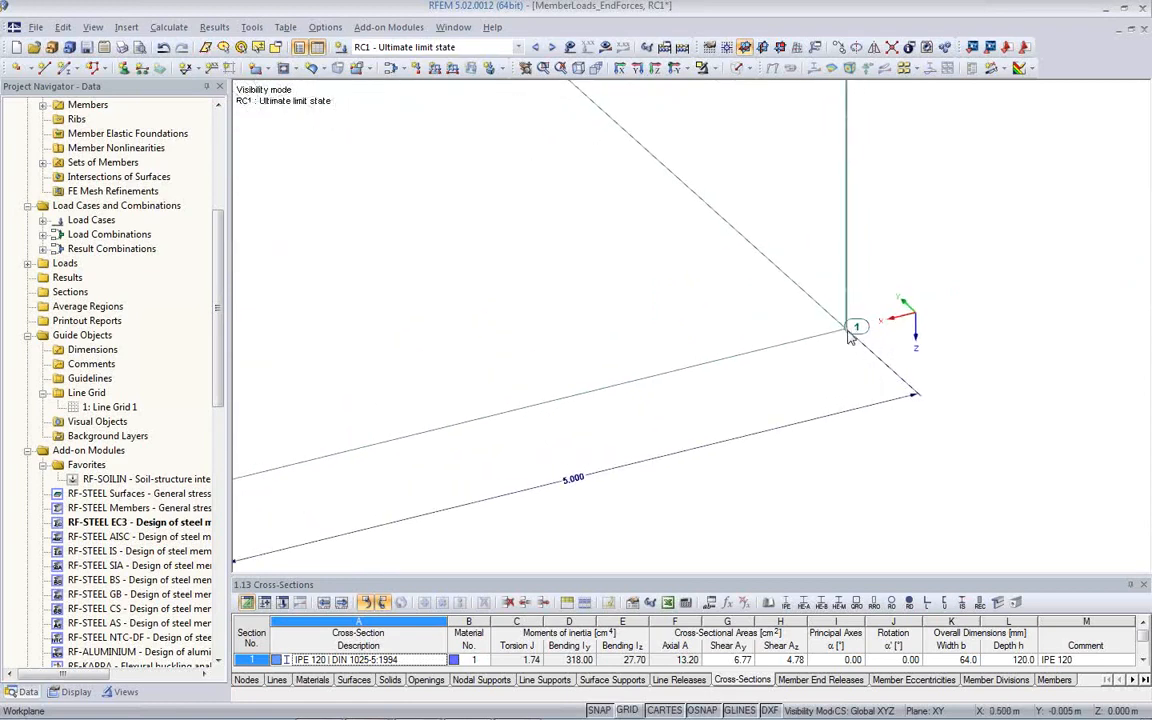
{"action": "middle_click_drag", "start_coordinate": [716, 384], "coordinate": [749, 434]}
{"action": "scroll", "coordinate": [747, 410], "scroll_direction": "down", "scroll_amount": 4}
{"action": "middle_click_drag", "start_coordinate": [625, 373], "coordinate": [771, 405], "text": "ctrl"}
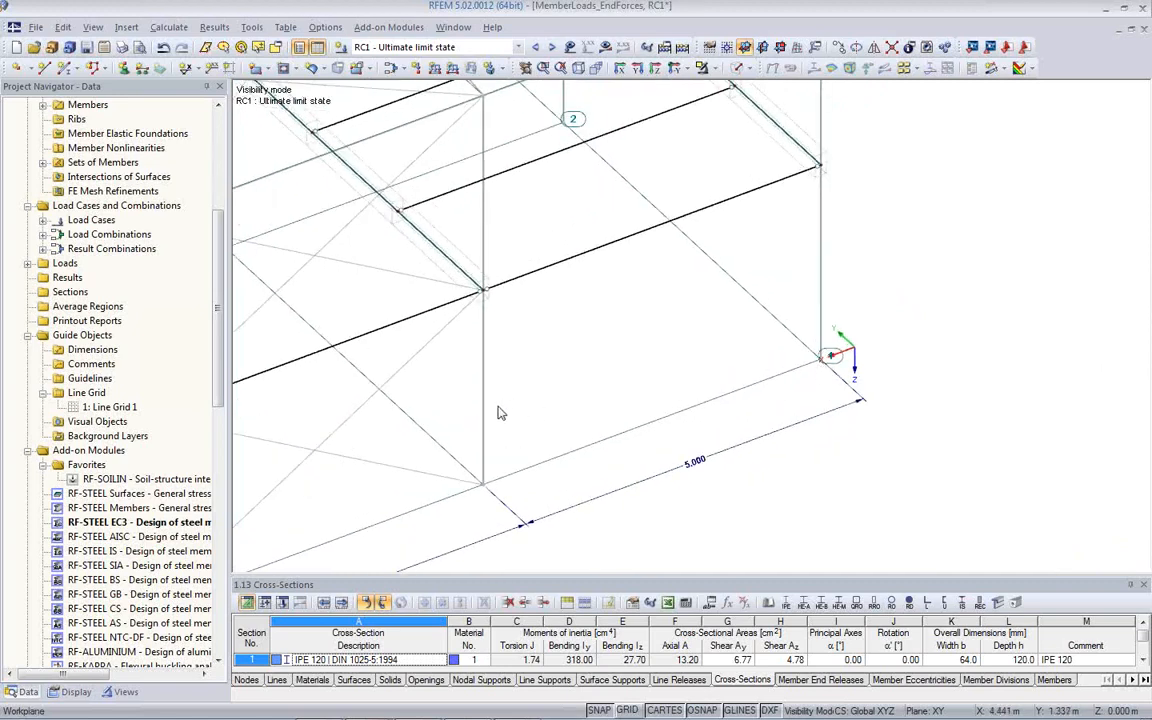
{"action": "scroll", "coordinate": [503, 413], "scroll_direction": "down", "scroll_amount": 1}
Set Line Grid 1's X-direction spacing to 6 m with the changes applied in the model
{"action": "double_click", "coordinate": [108, 407]}
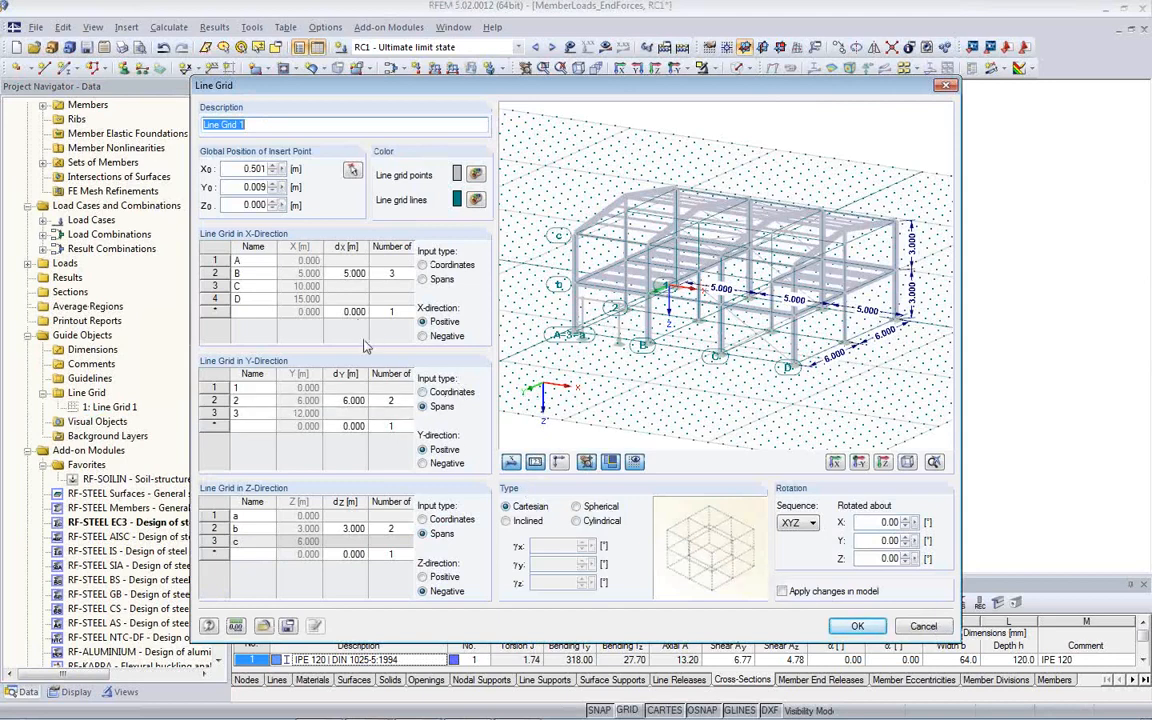
{"action": "left_click", "coordinate": [344, 273]}
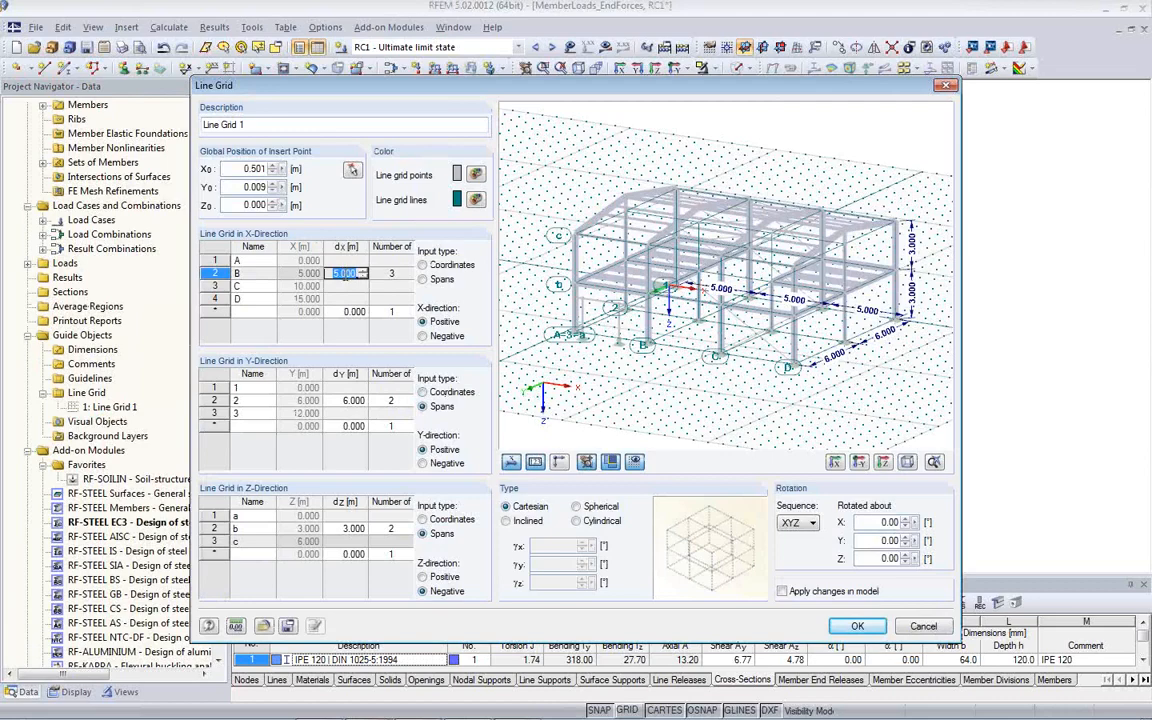
{"action": "type", "text": "6"}
{"action": "key", "text": "Tab"}
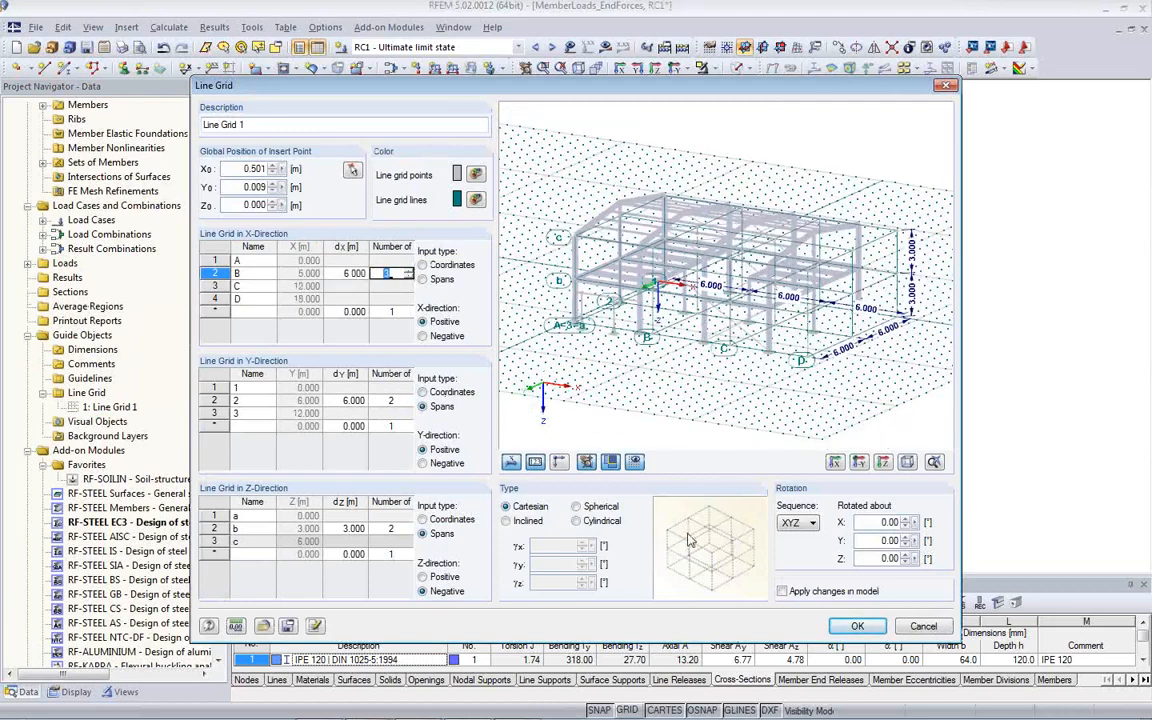
{"action": "left_click", "coordinate": [782, 591]}
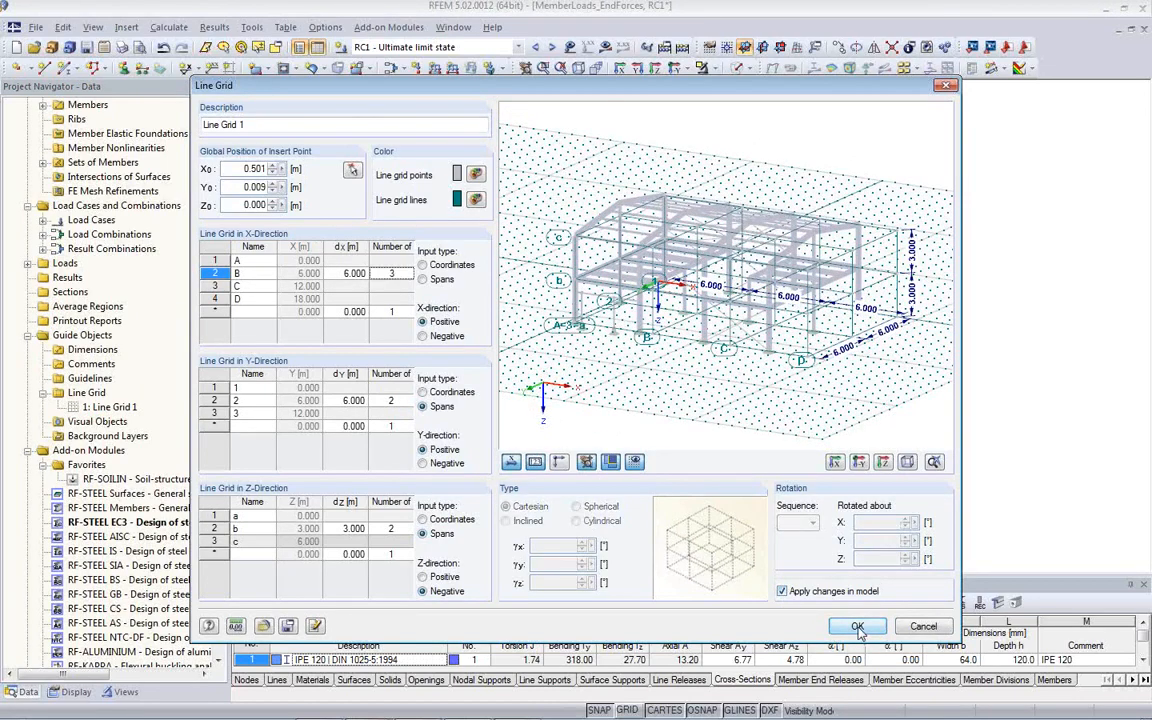
{"action": "left_click", "coordinate": [857, 627]}
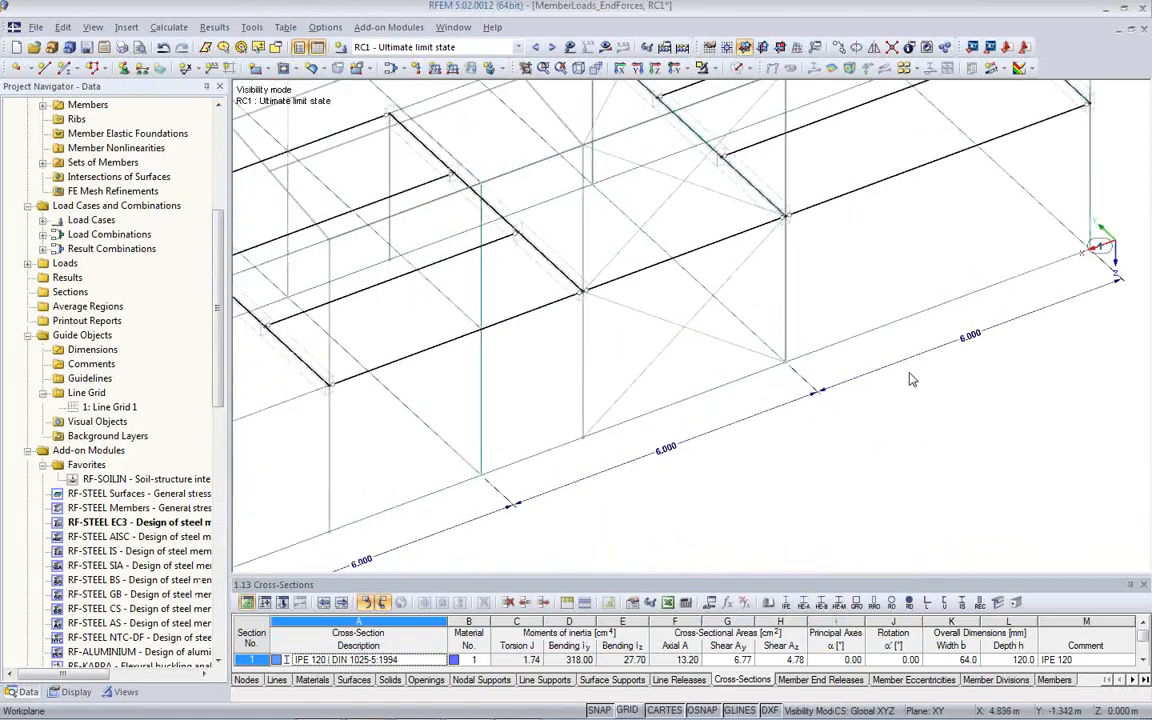
Check how the frame's columns follow the 6 m grid spans near the origin, and undo the spacing edit
{"action": "scroll", "coordinate": [912, 380], "scroll_direction": "down", "scroll_amount": 3}
{"action": "scroll", "coordinate": [892, 383], "scroll_direction": "up", "scroll_amount": 3}
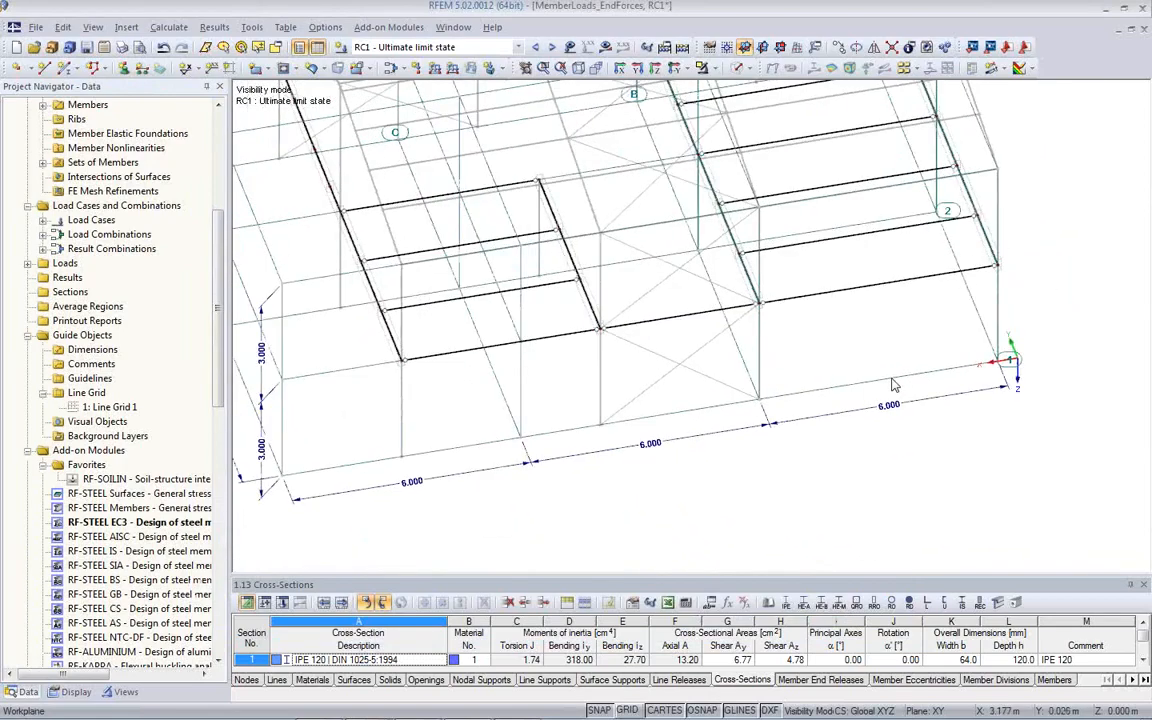
{"action": "scroll", "coordinate": [893, 385], "scroll_direction": "up", "scroll_amount": 2}
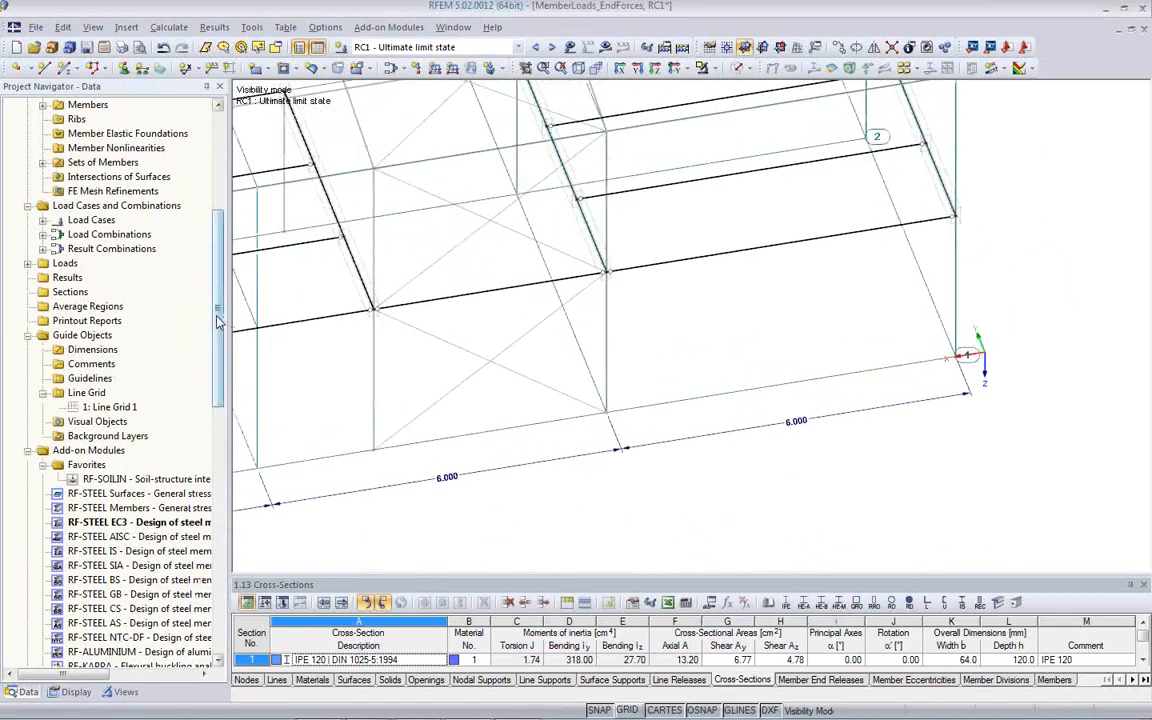
{"action": "scroll", "coordinate": [192, 290], "scroll_direction": "up", "scroll_amount": 7}
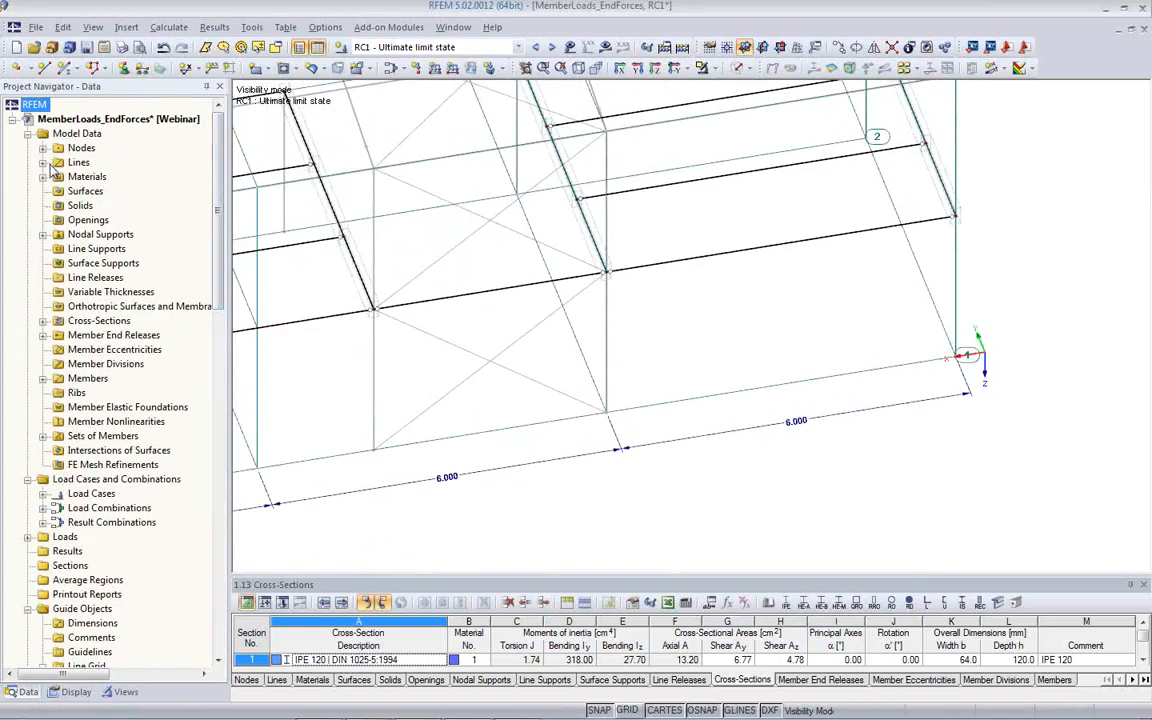
{"action": "left_click", "coordinate": [72, 691]}
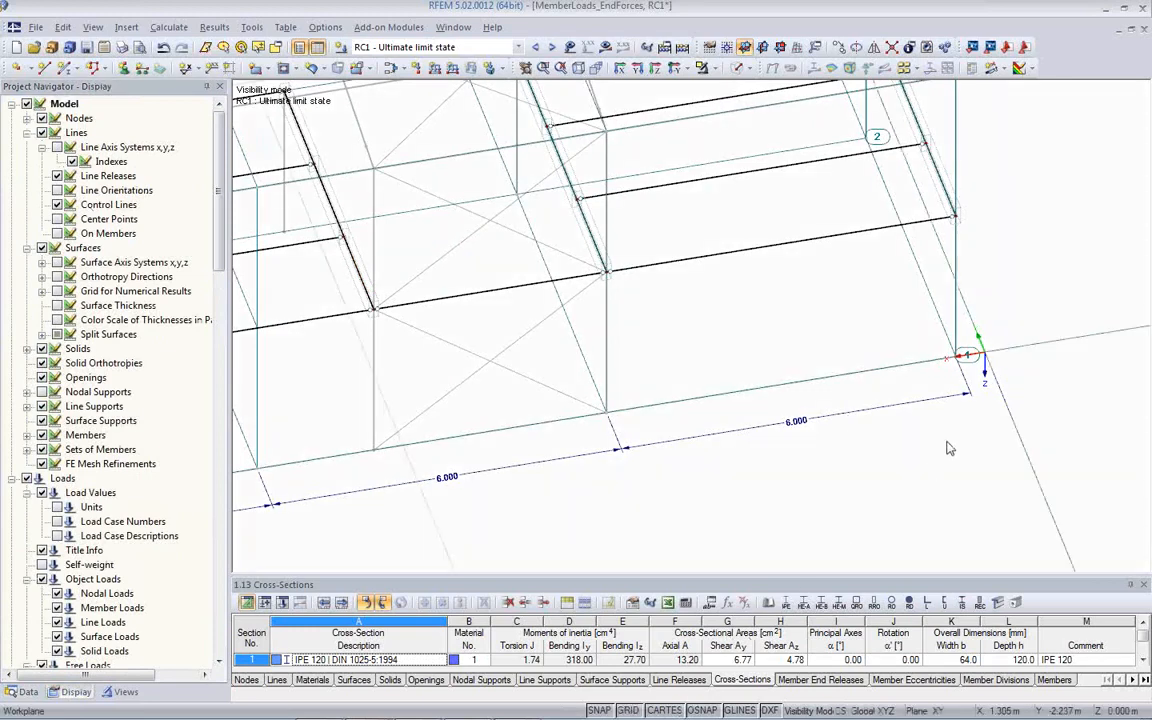
{"action": "scroll", "coordinate": [874, 390], "scroll_direction": "up", "scroll_amount": 2}
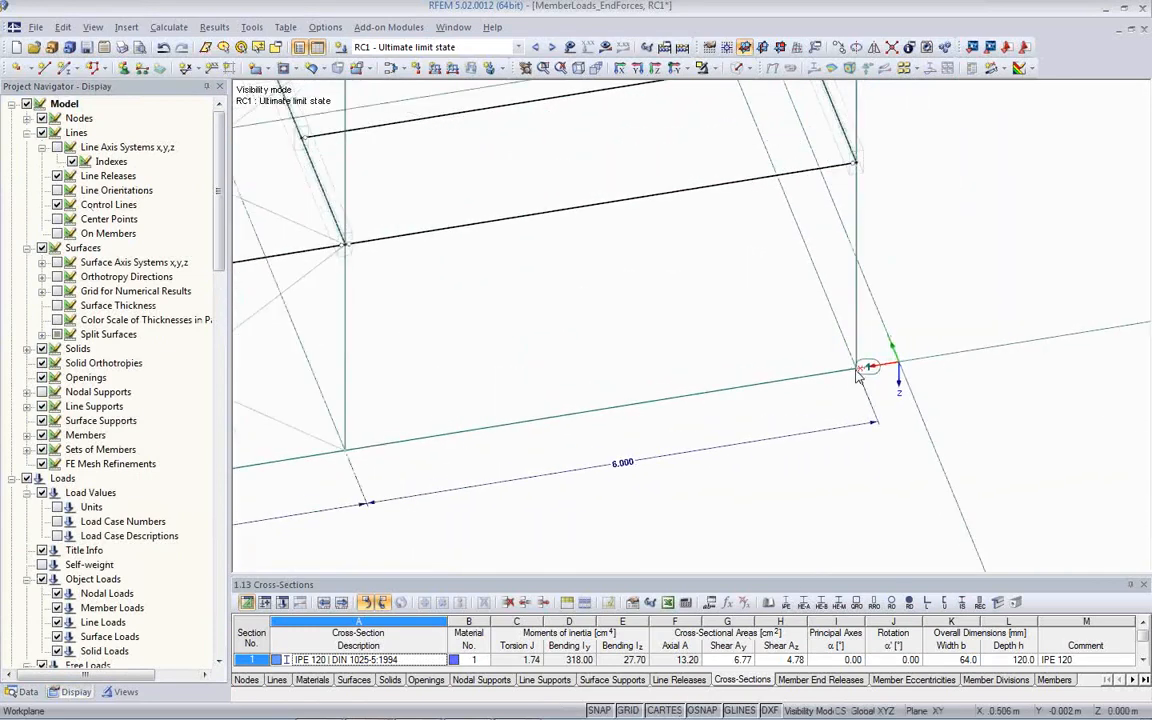
{"action": "scroll", "coordinate": [772, 394], "scroll_direction": "down", "scroll_amount": 3}
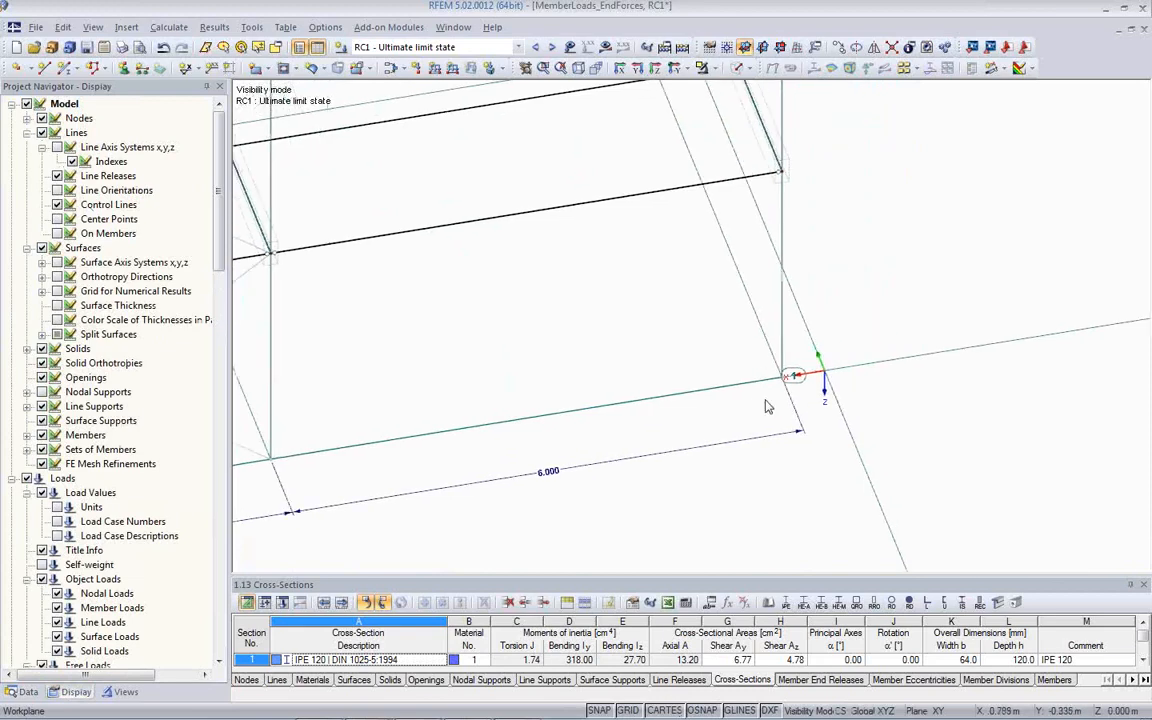
{"action": "scroll", "coordinate": [766, 397], "scroll_direction": "down", "scroll_amount": 2}
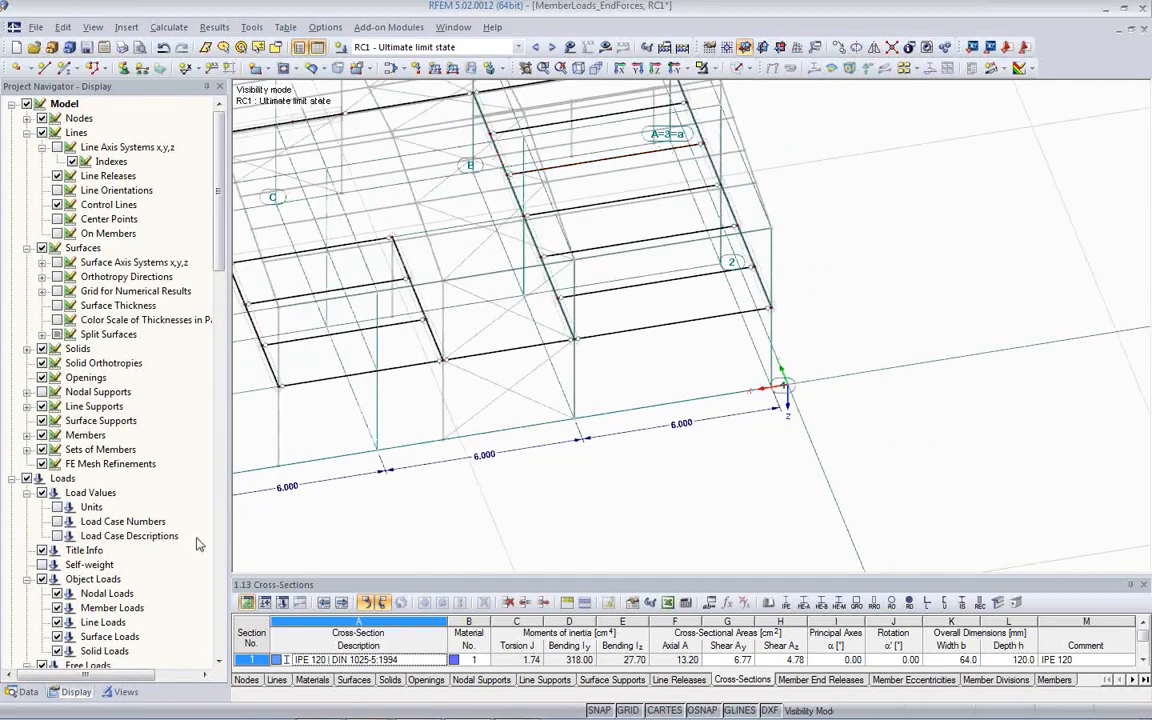
{"action": "scroll", "coordinate": [290, 440], "scroll_direction": "down", "scroll_amount": 3}
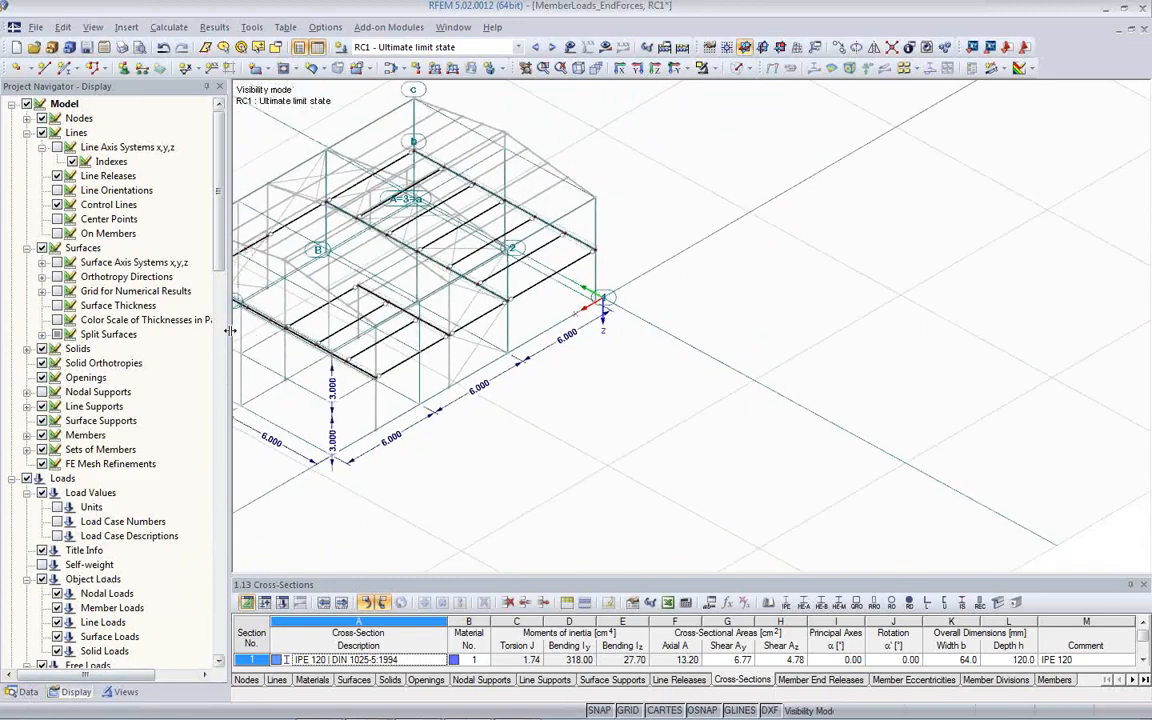
{"action": "middle_click_drag", "start_coordinate": [525, 361], "coordinate": [831, 398]}
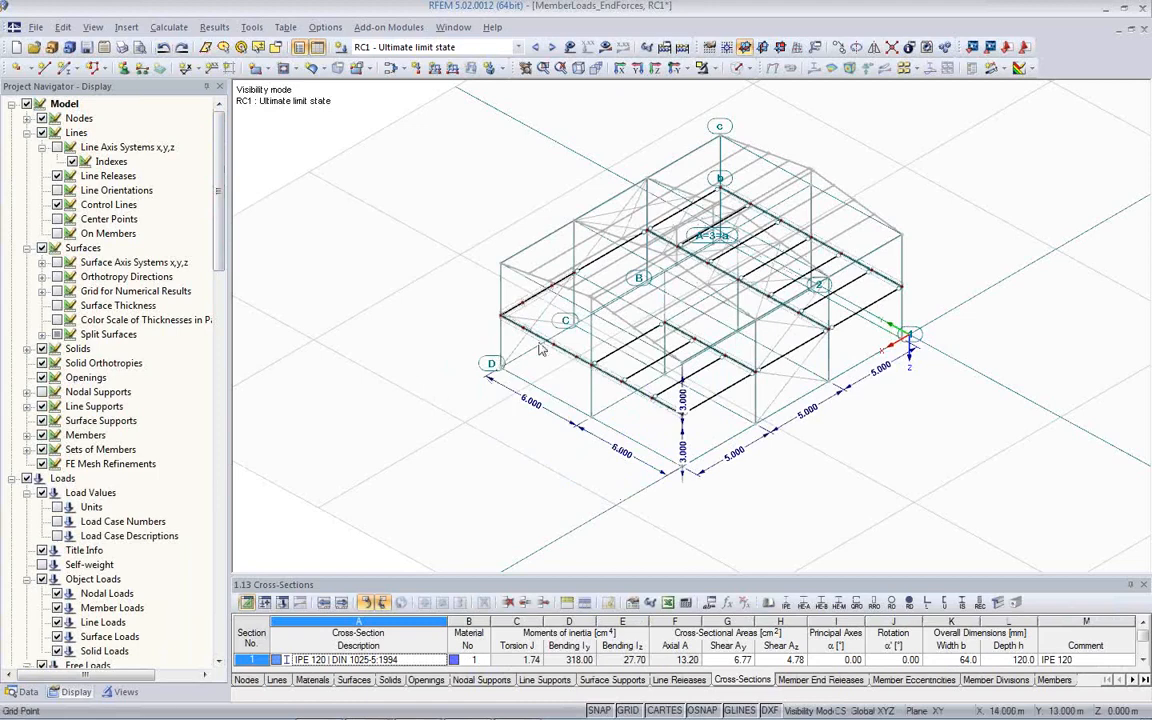
Hide the line grids in an isometric view of the model and cancel the visibility mode
{"action": "left_click", "coordinate": [578, 70]}
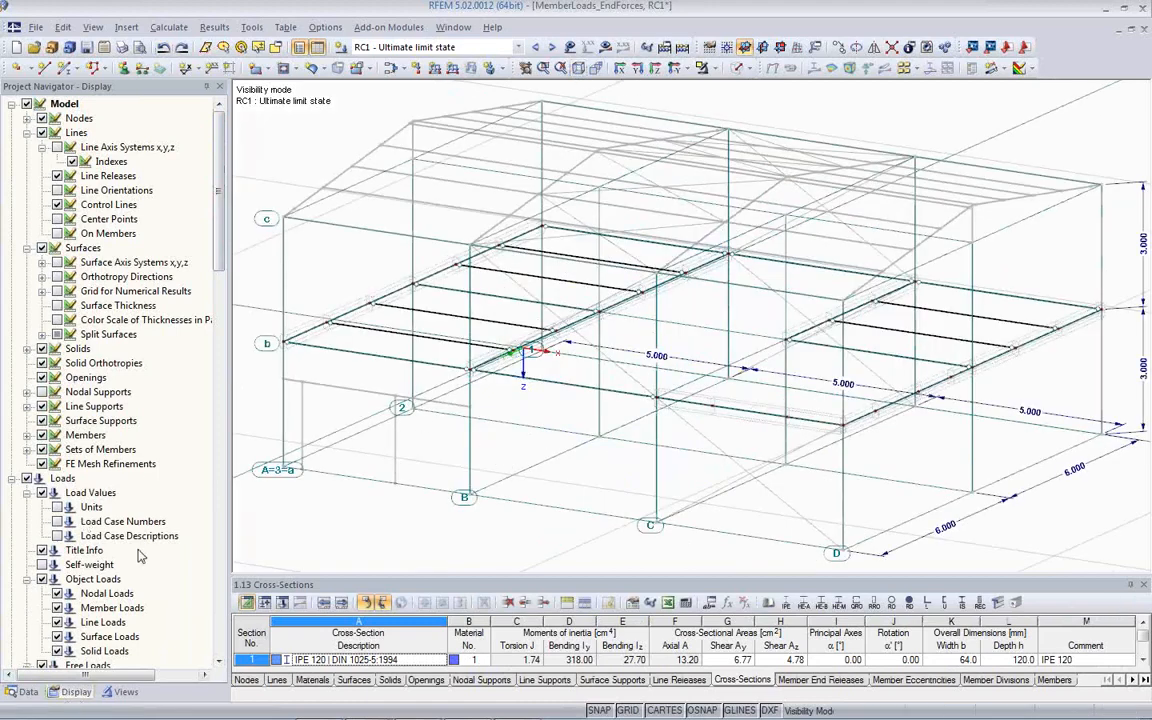
{"action": "scroll", "coordinate": [118, 477], "scroll_direction": "down", "scroll_amount": 5}
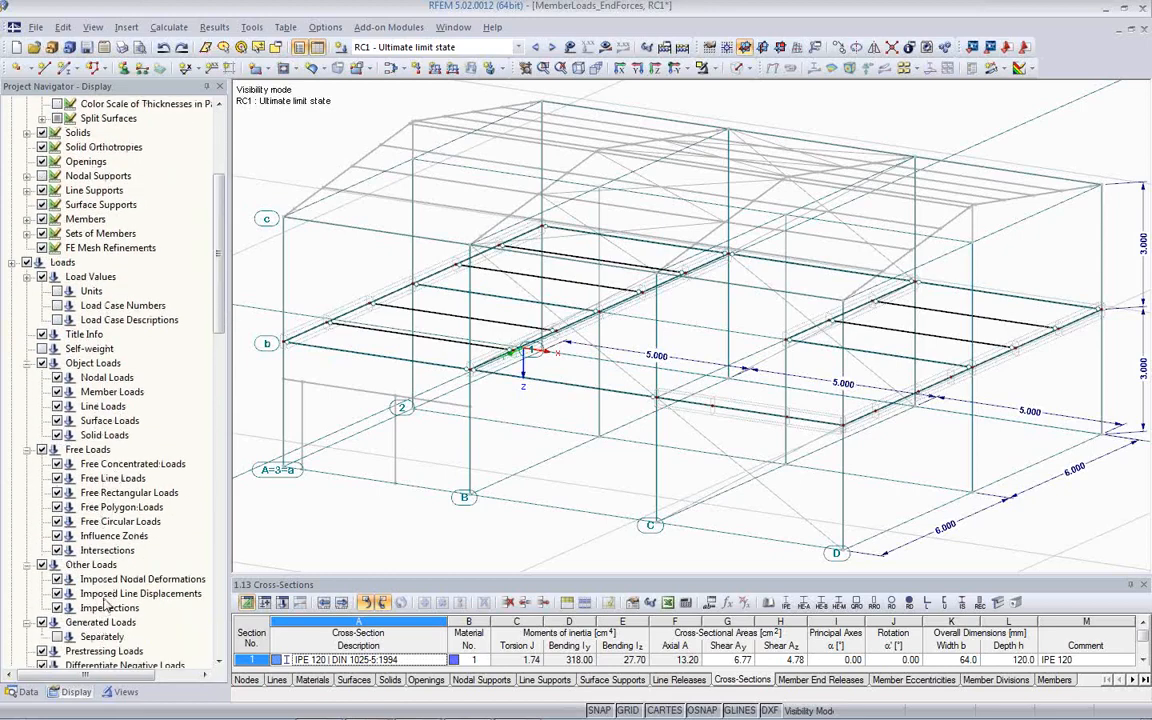
{"action": "scroll", "coordinate": [106, 603], "scroll_direction": "down", "scroll_amount": 4}
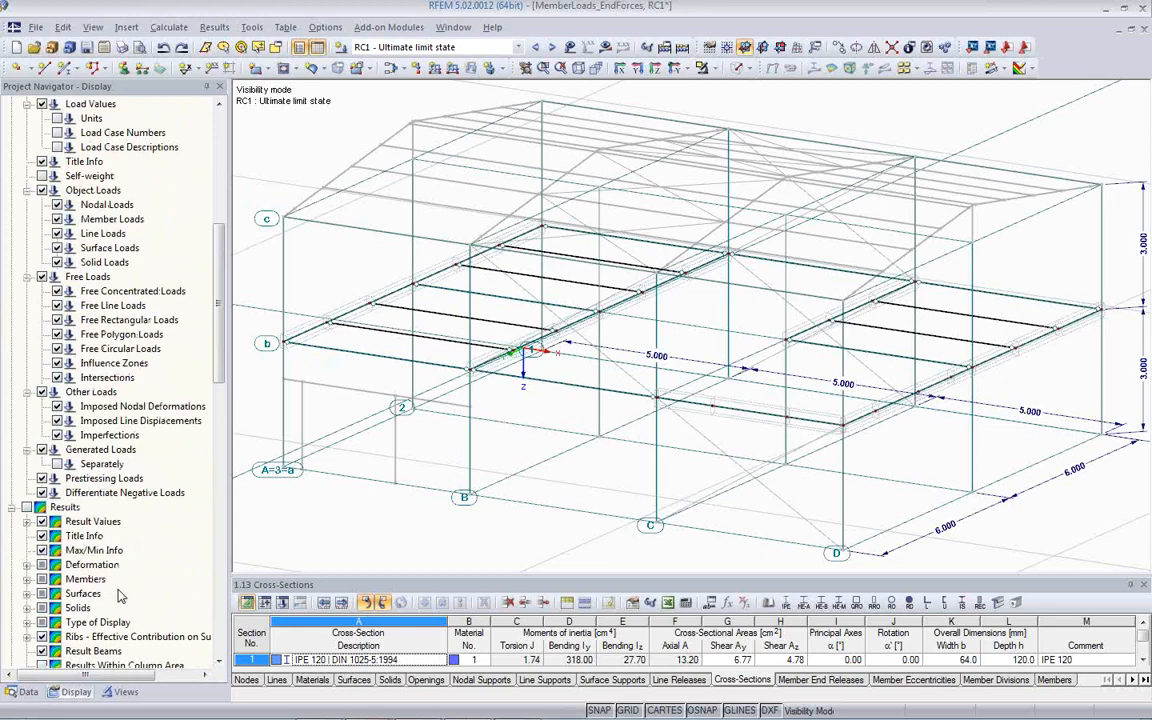
{"action": "scroll", "coordinate": [120, 580], "scroll_direction": "down", "scroll_amount": 5}
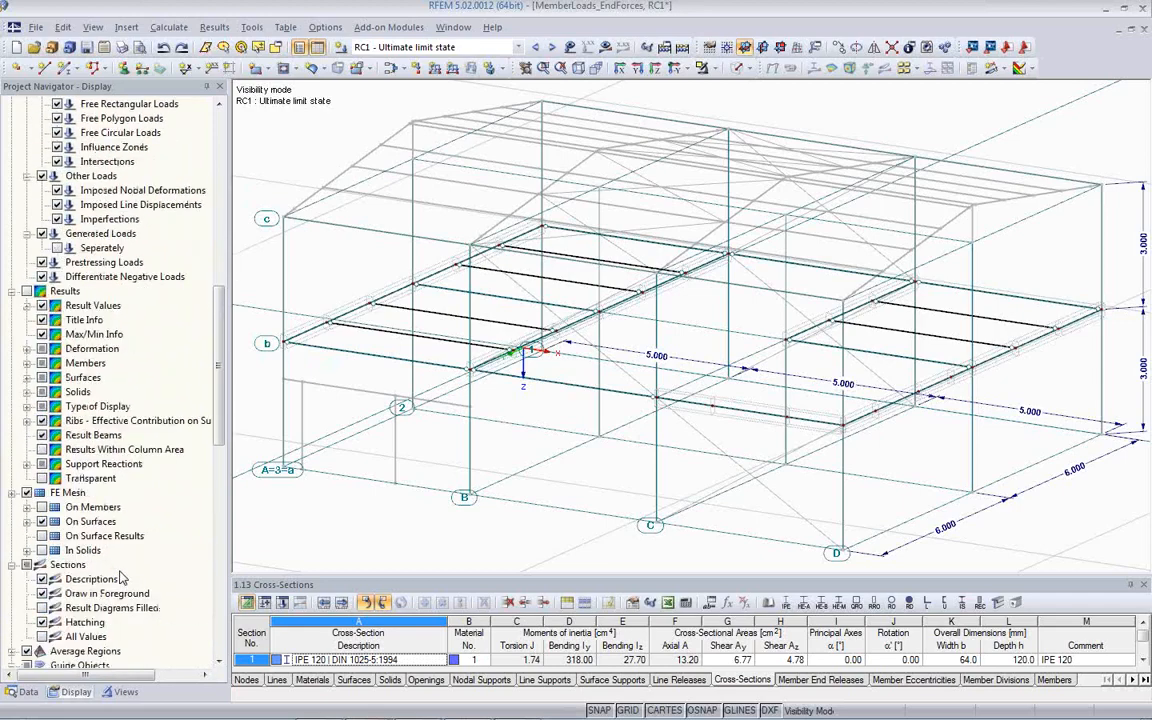
{"action": "scroll", "coordinate": [120, 578], "scroll_direction": "down", "scroll_amount": 1}
{"action": "scroll", "coordinate": [130, 510], "scroll_direction": "down", "scroll_amount": 4}
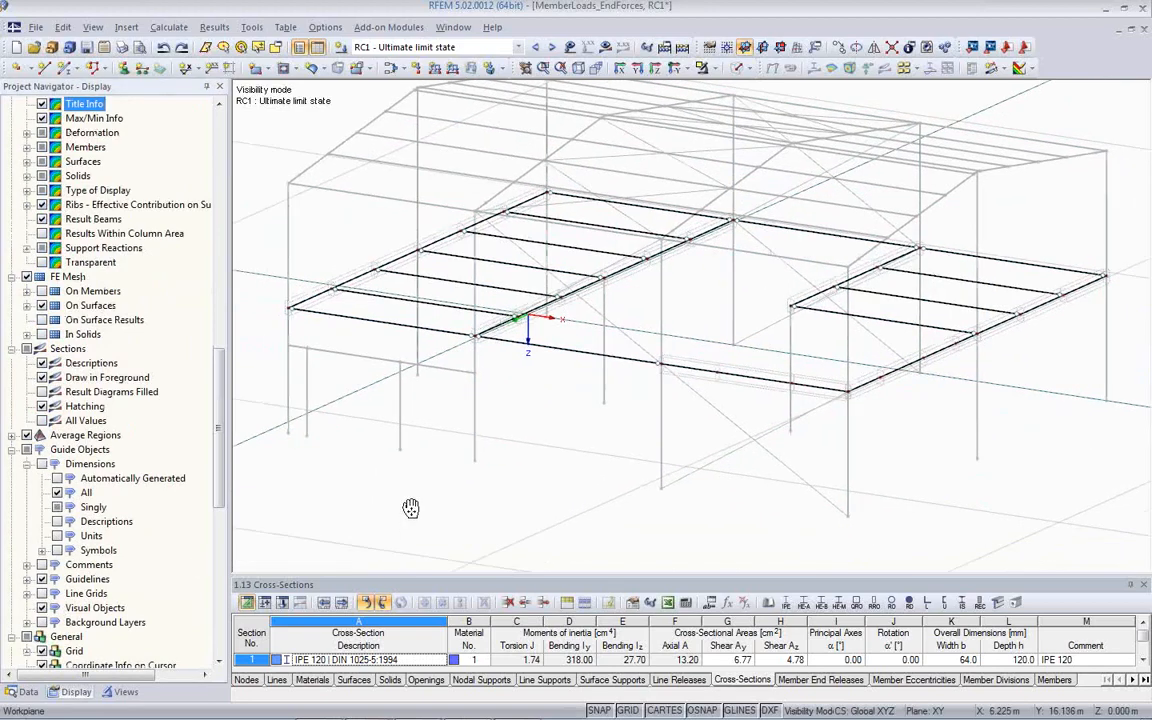
{"action": "left_click", "coordinate": [712, 68]}
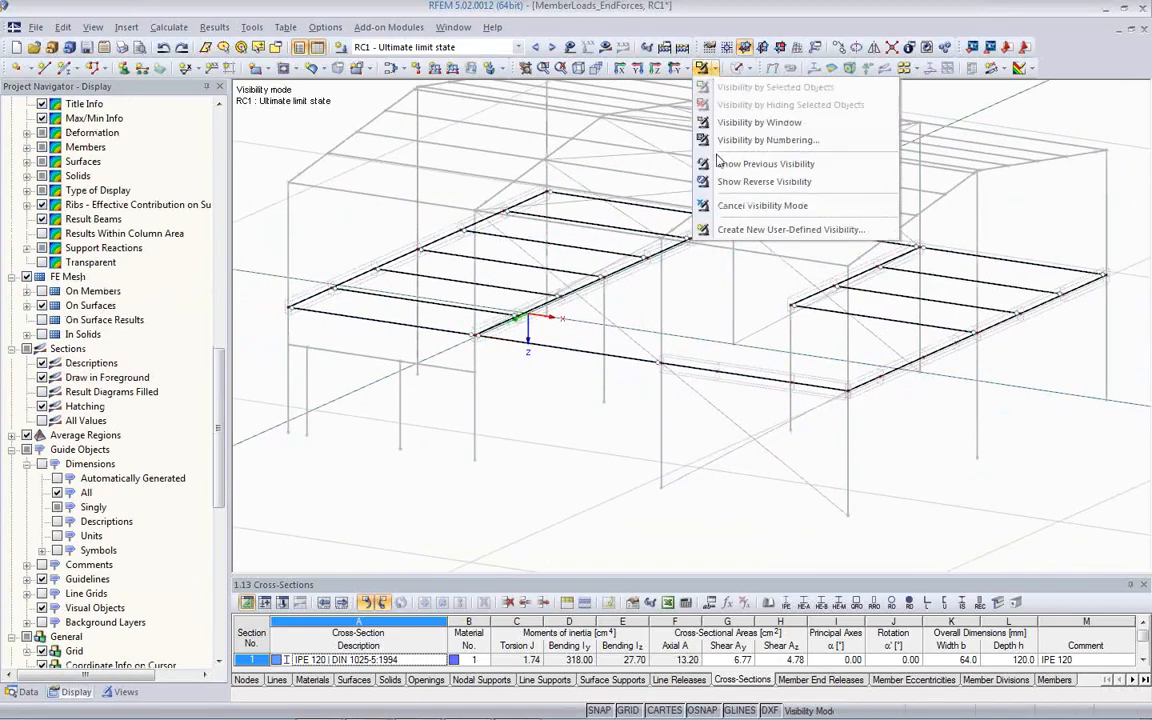
{"action": "left_click", "coordinate": [724, 206]}
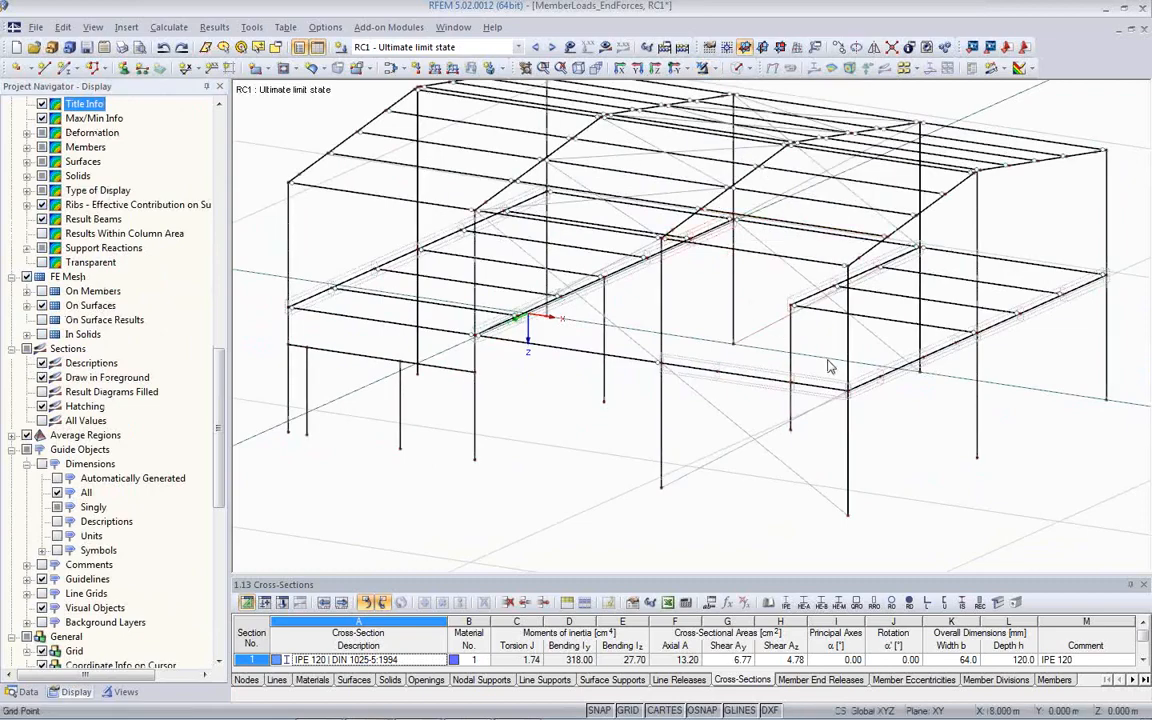
Pick the corner column's base node at X 0.500 m, Y 0.000 m as Line Grid 1's insert point
{"action": "middle_click_drag", "start_coordinate": [825, 443], "coordinate": [788, 452]}
{"action": "scroll", "coordinate": [940, 435], "scroll_direction": "up", "scroll_amount": 6}
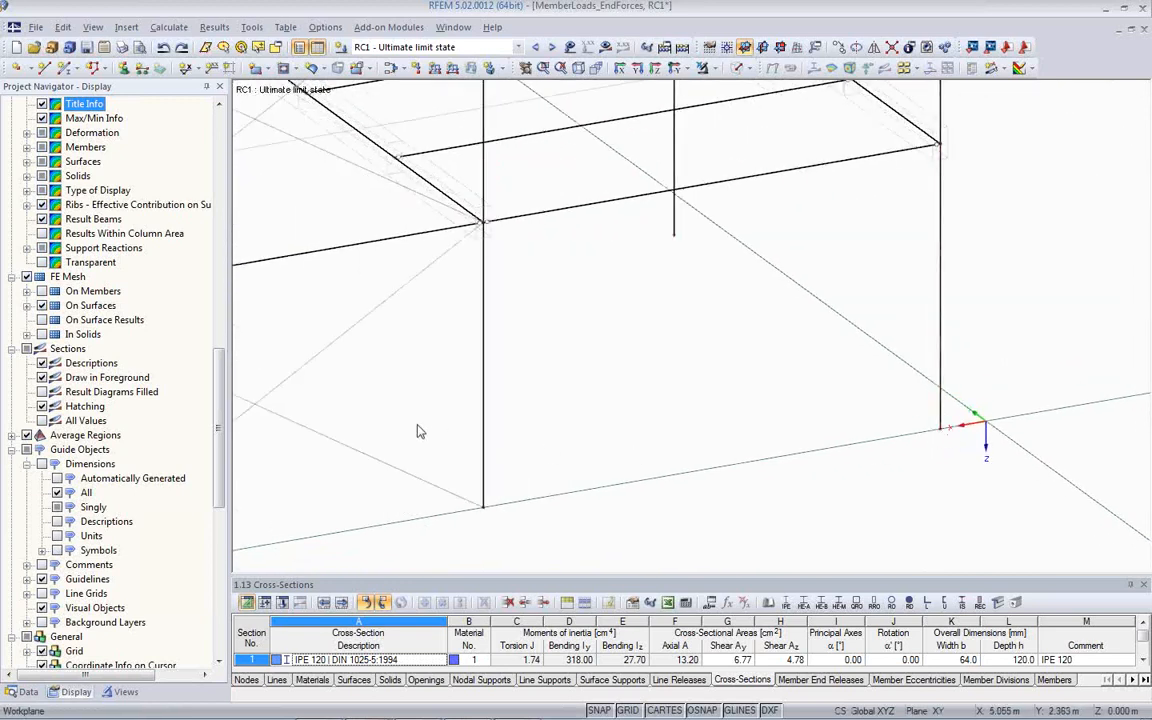
{"action": "left_click", "coordinate": [28, 691]}
{"action": "scroll", "coordinate": [91, 519], "scroll_direction": "down", "scroll_amount": 3}
{"action": "double_click", "coordinate": [90, 553]}
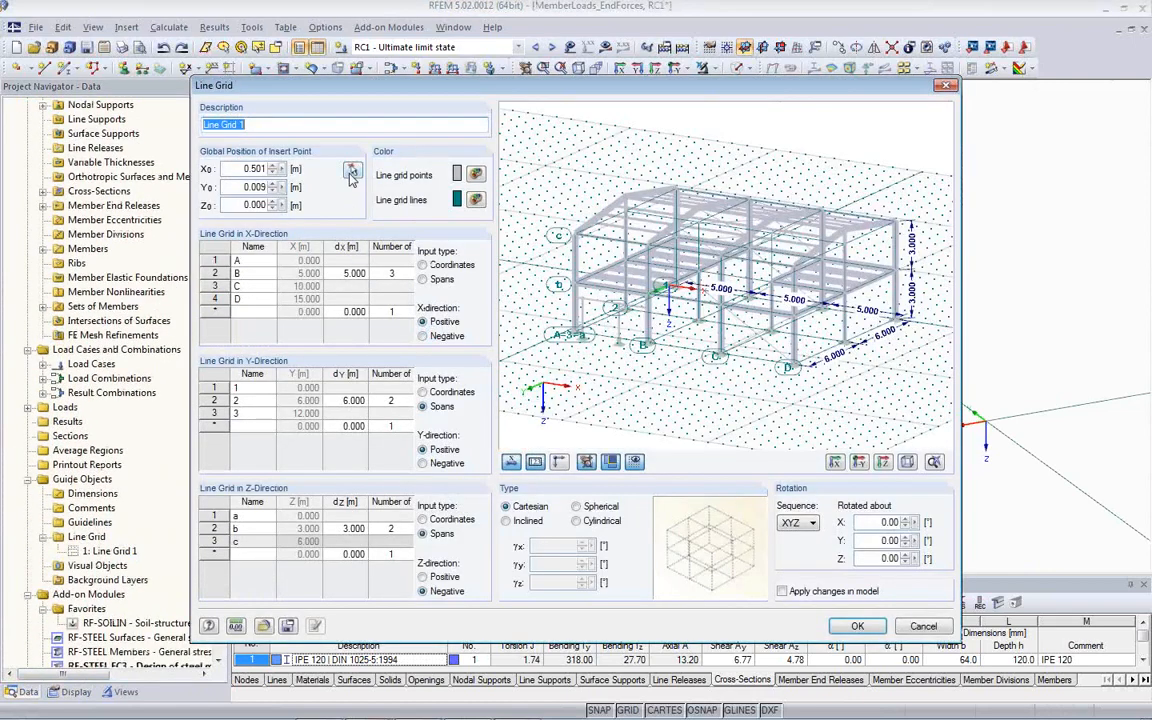
{"action": "left_click", "coordinate": [316, 164]}
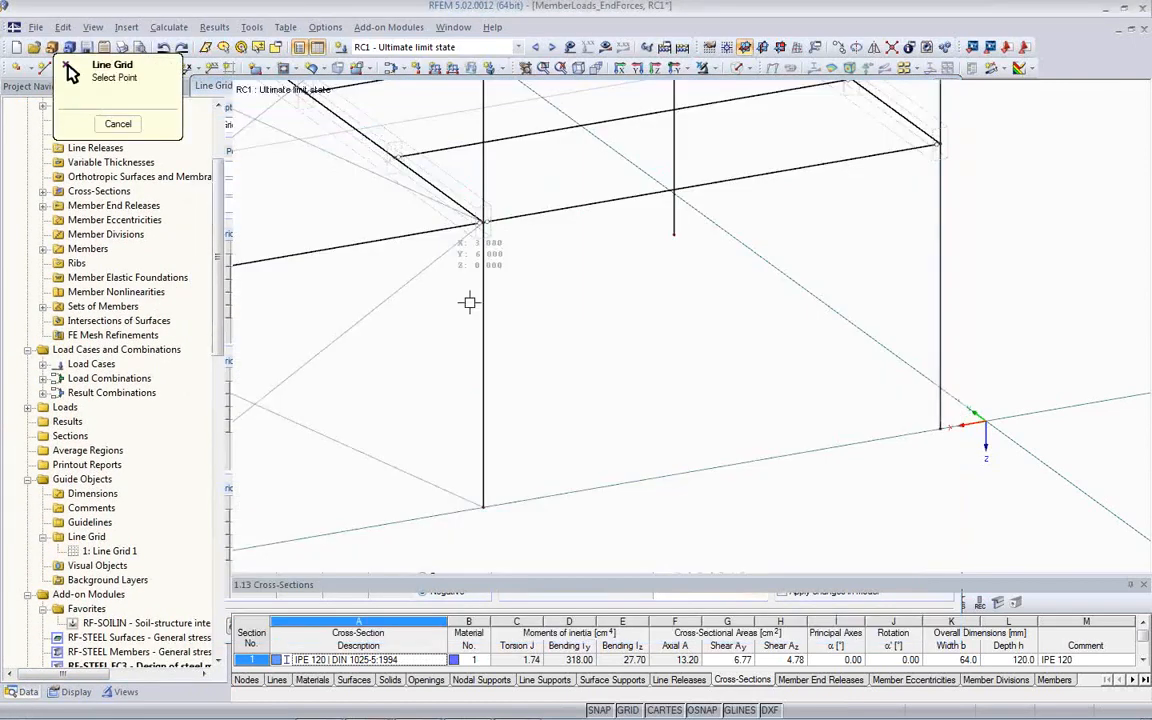
{"action": "left_click", "coordinate": [936, 430]}
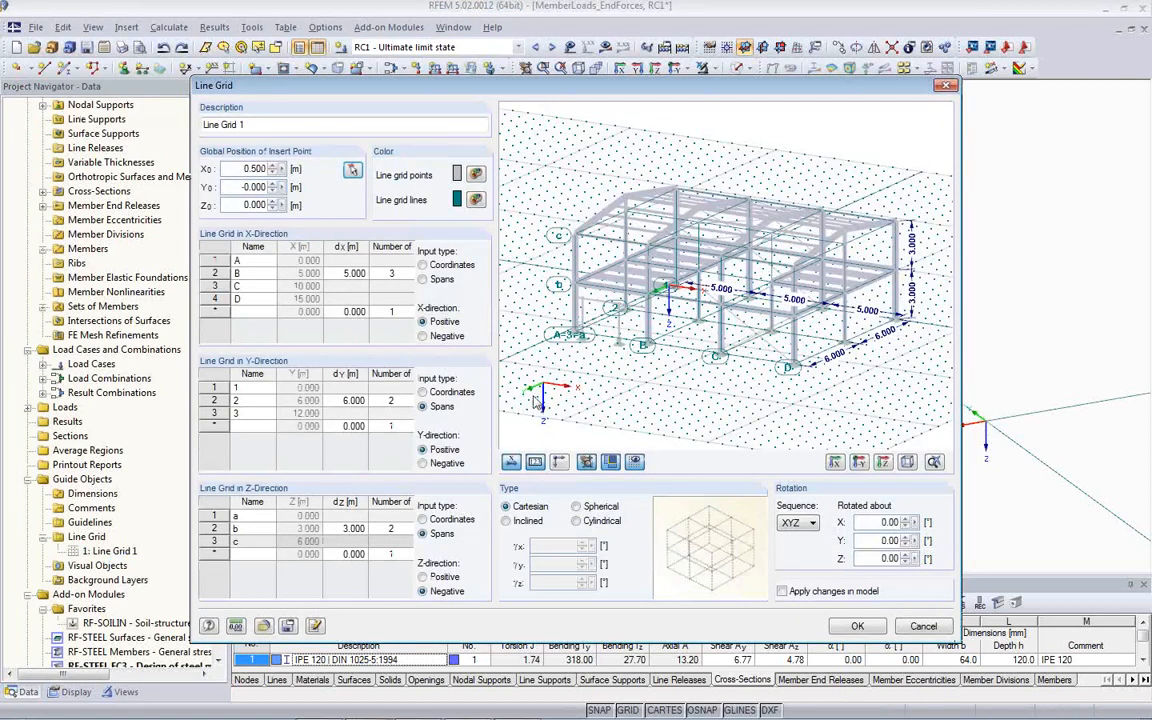
Set Line Grid 1's X-direction spacing to 6 m with the changes applied in the model, and examine the frame's columns
{"action": "left_click", "coordinate": [348, 273]}
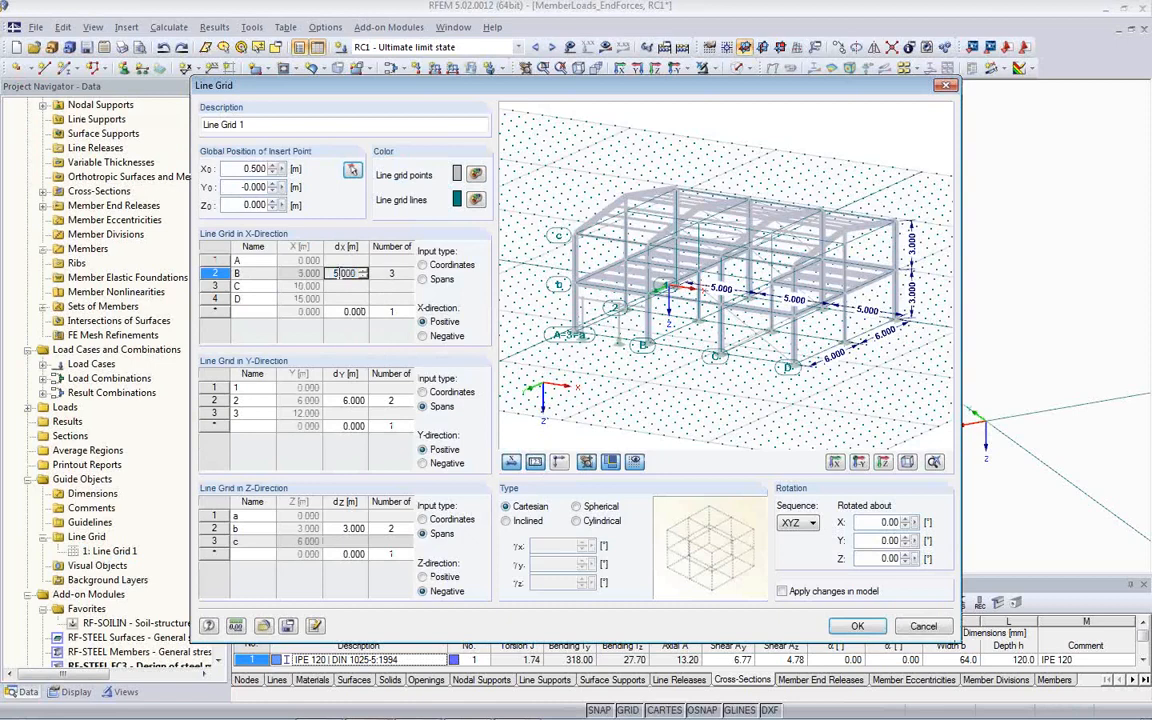
{"action": "key", "text": "Tab"}
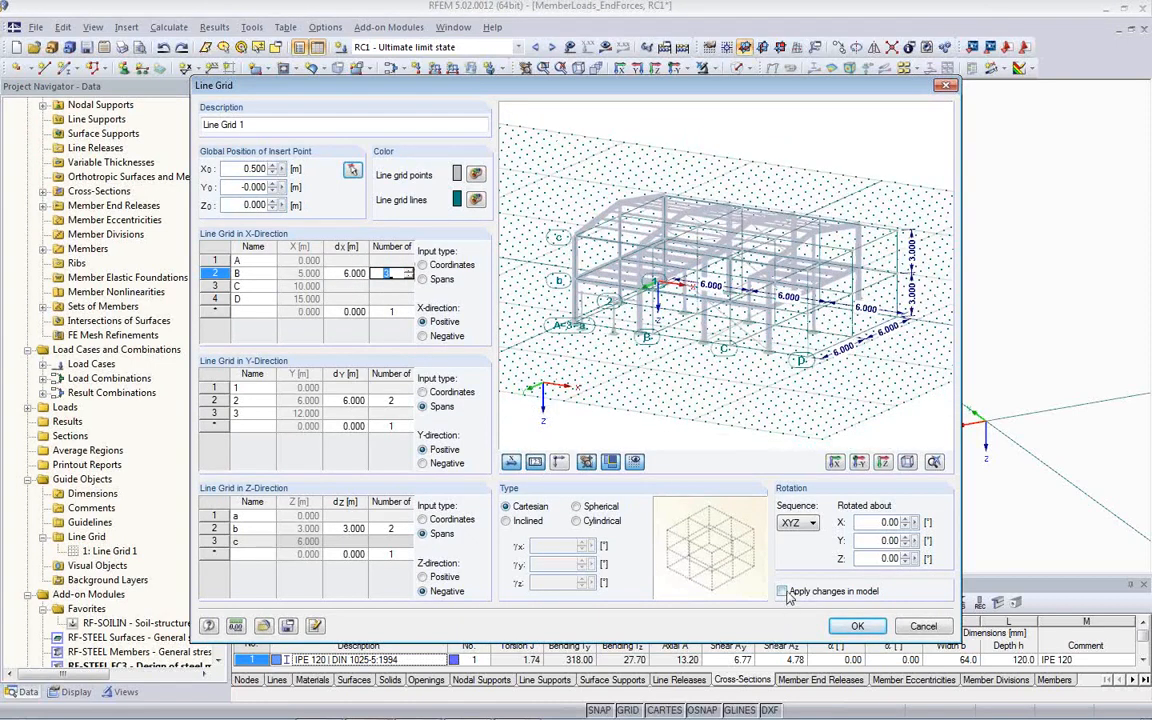
{"action": "left_click", "coordinate": [782, 591]}
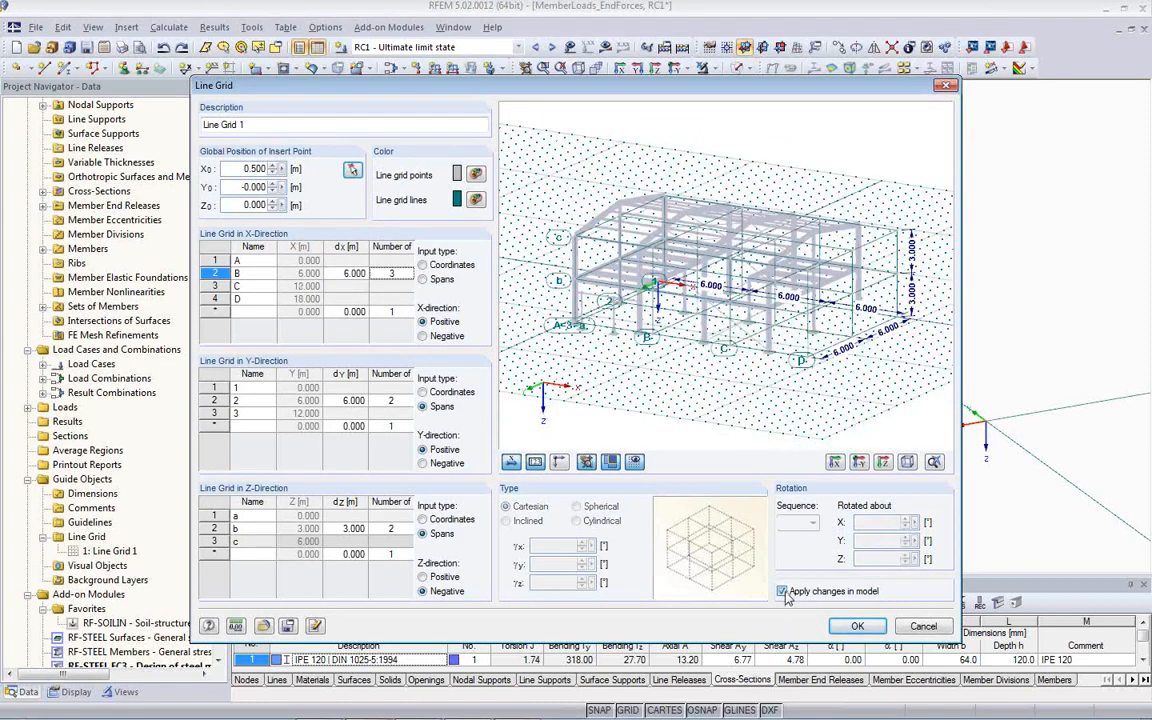
{"action": "left_click", "coordinate": [858, 627]}
{"action": "scroll", "coordinate": [663, 437], "scroll_direction": "down", "scroll_amount": 3}
{"action": "scroll", "coordinate": [811, 421], "scroll_direction": "down", "scroll_amount": 2}
{"action": "middle_click_drag", "start_coordinate": [708, 466], "coordinate": [677, 467], "text": "ctrl"}
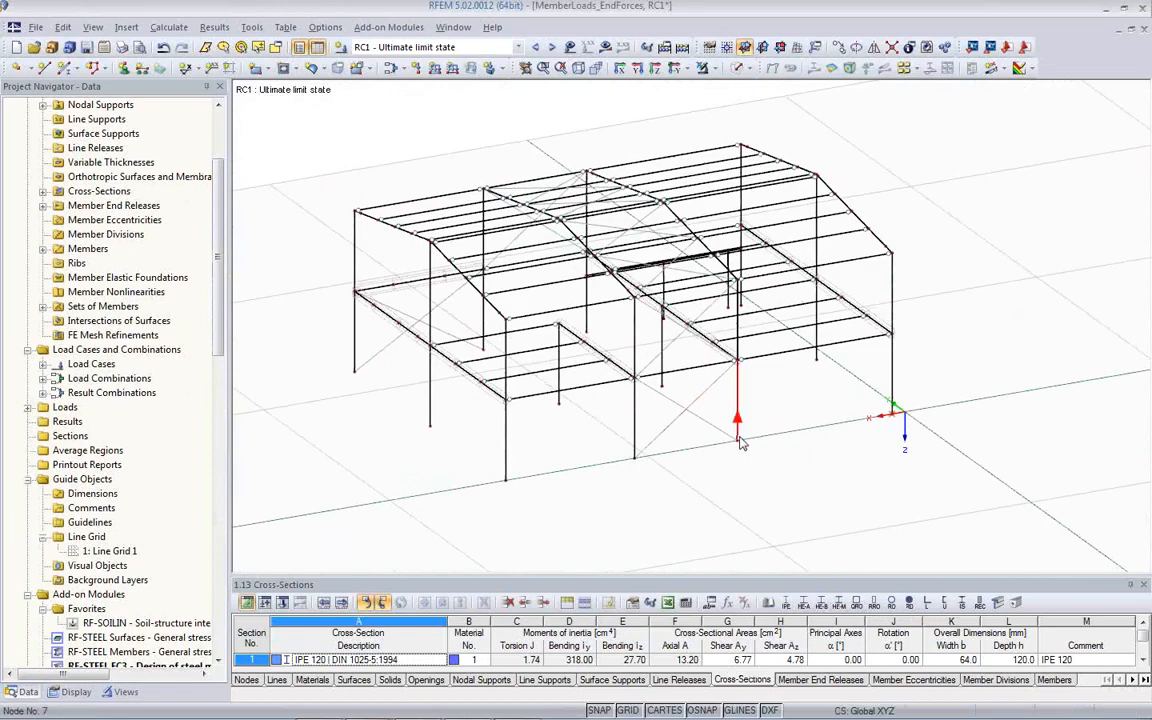
{"action": "middle_click_drag", "start_coordinate": [682, 404], "coordinate": [866, 419], "text": "ctrl"}
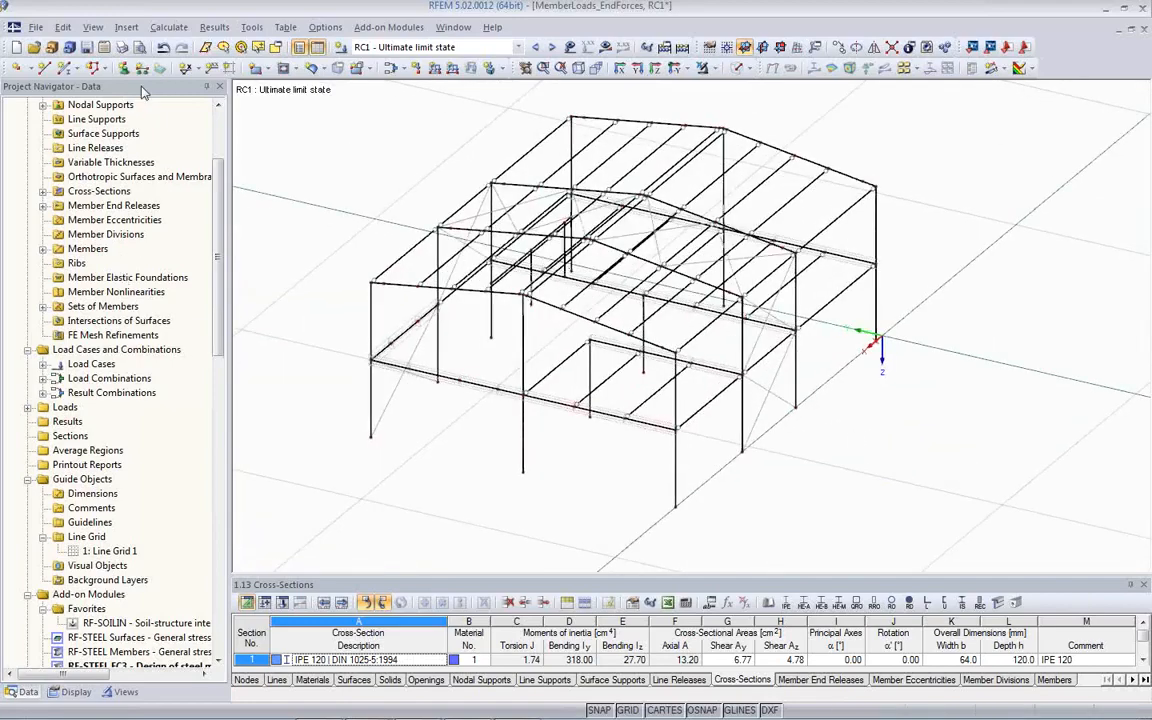
Undo, redo and undo again the 6 m spacing change to compare the column positions
{"action": "left_click", "coordinate": [163, 48]}
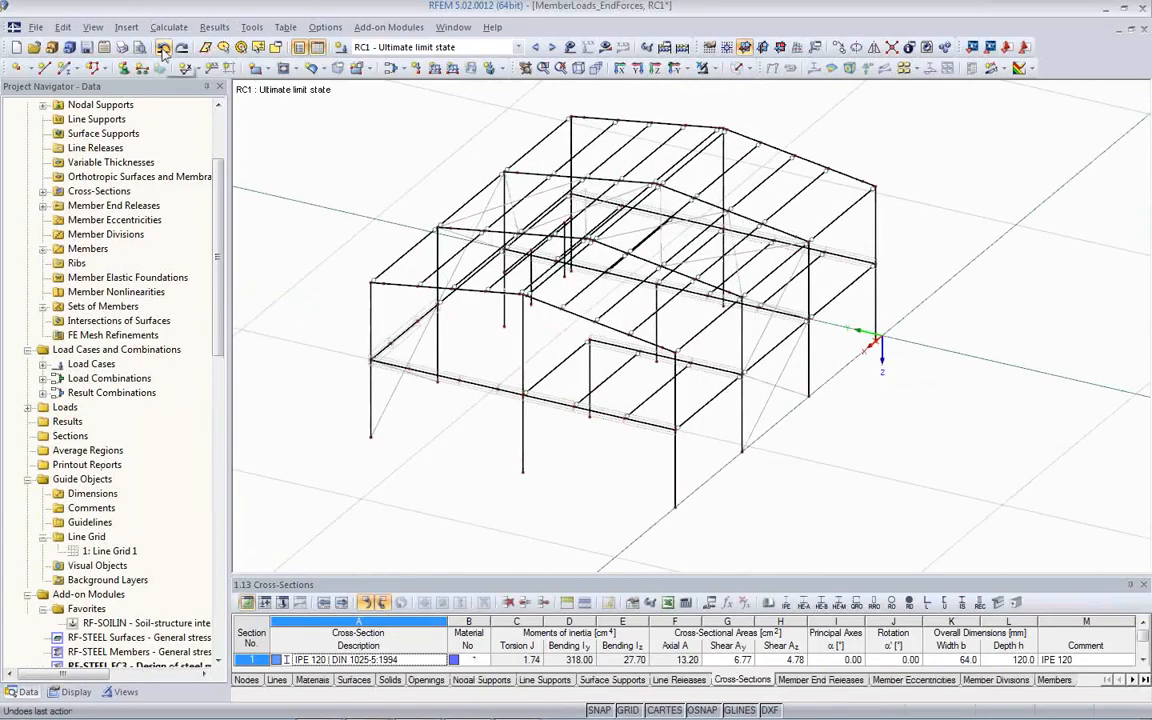
{"action": "left_click", "coordinate": [181, 48]}
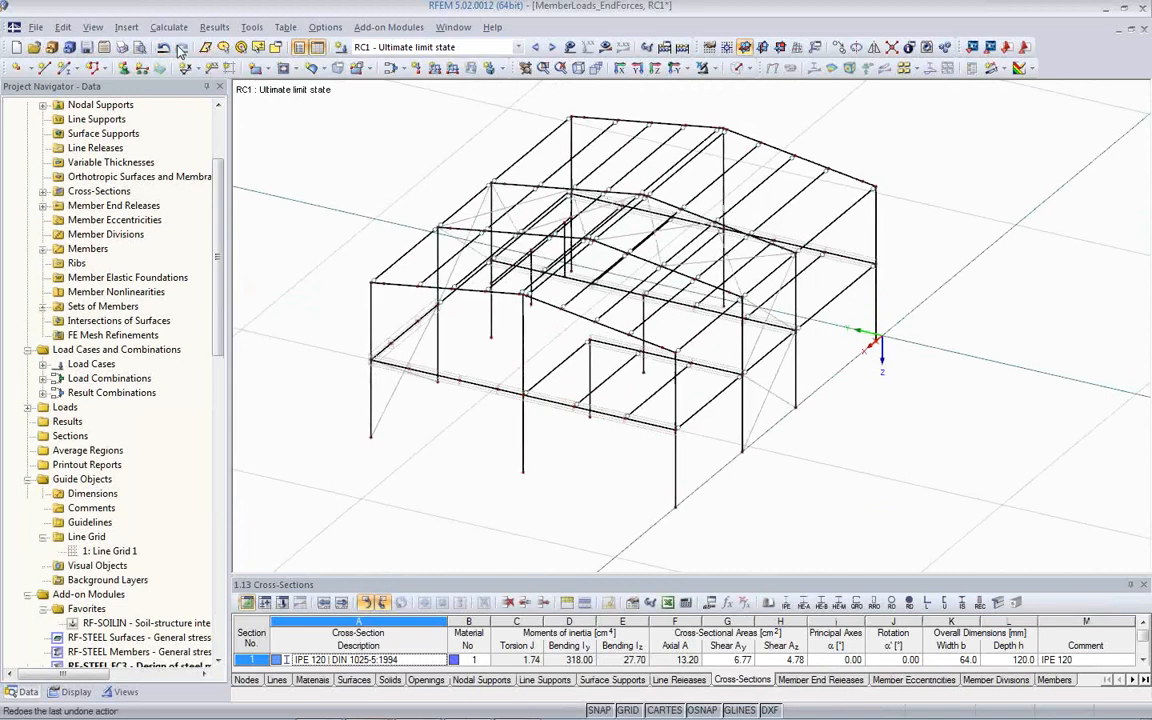
{"action": "left_click", "coordinate": [162, 48]}
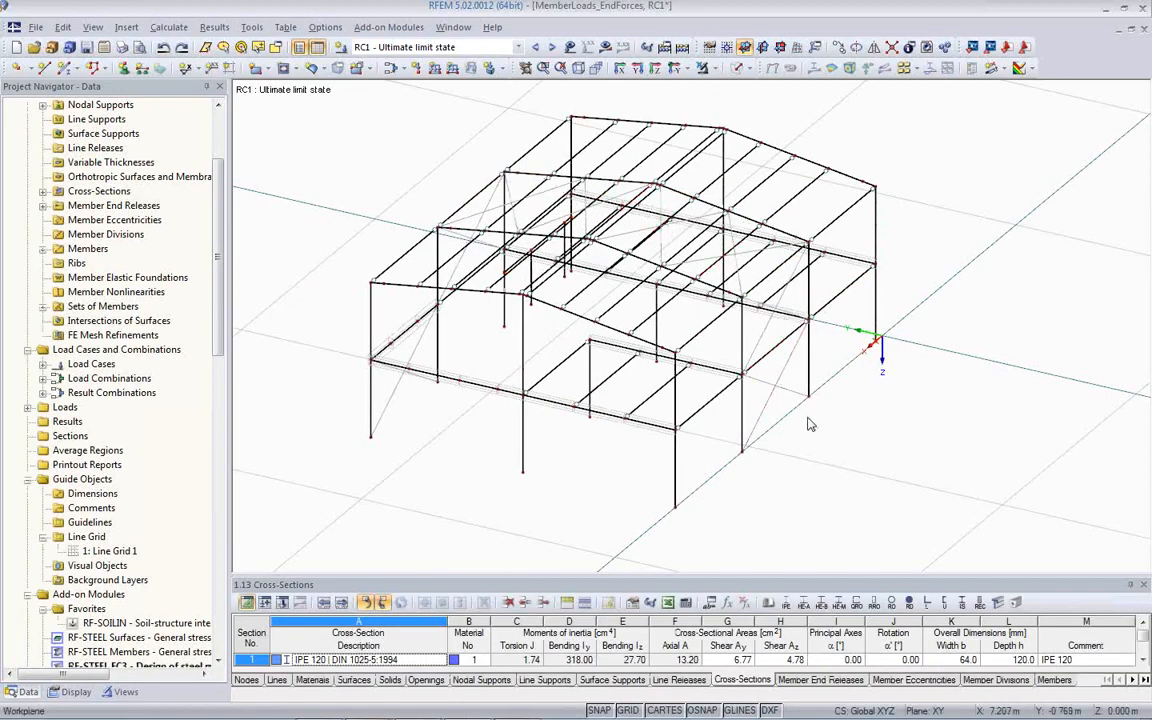
{"action": "middle_click_drag", "start_coordinate": [818, 401], "coordinate": [753, 402], "text": "ctrl"}
{"action": "scroll", "coordinate": [746, 462], "scroll_direction": "down", "scroll_amount": 2}
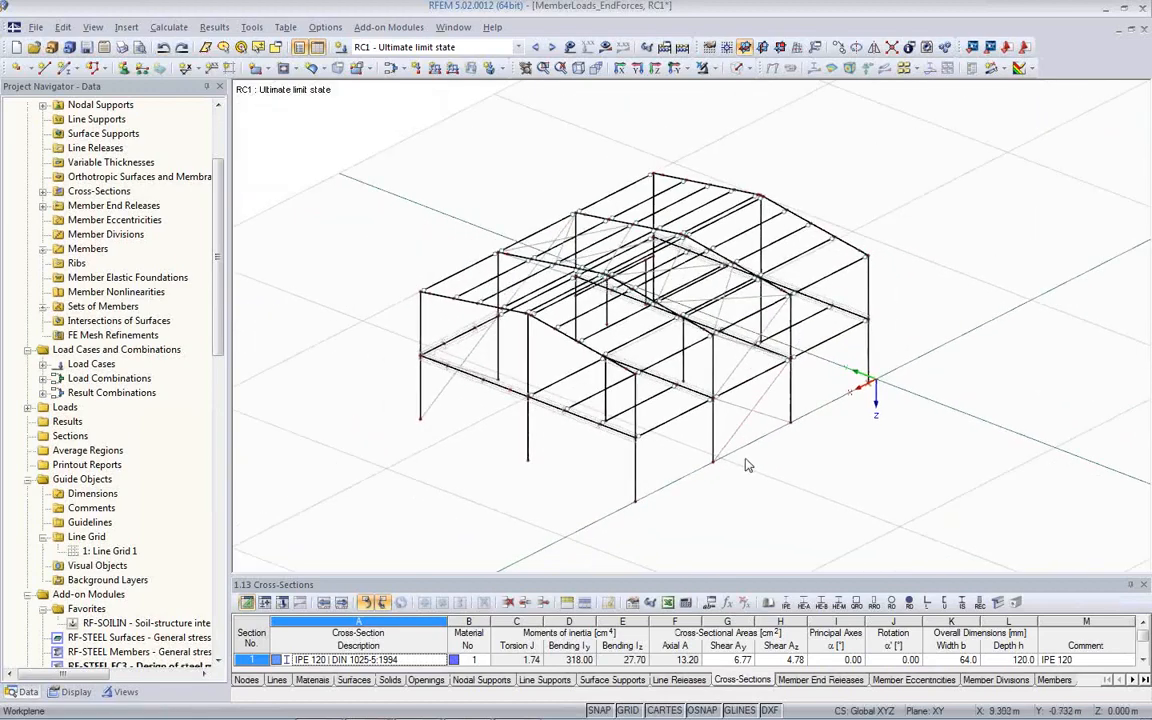
Move Line Grid 1's insert point to the corner column's base node at X 0.500 m, Y 0.000 m
{"action": "double_click", "coordinate": [110, 551]}
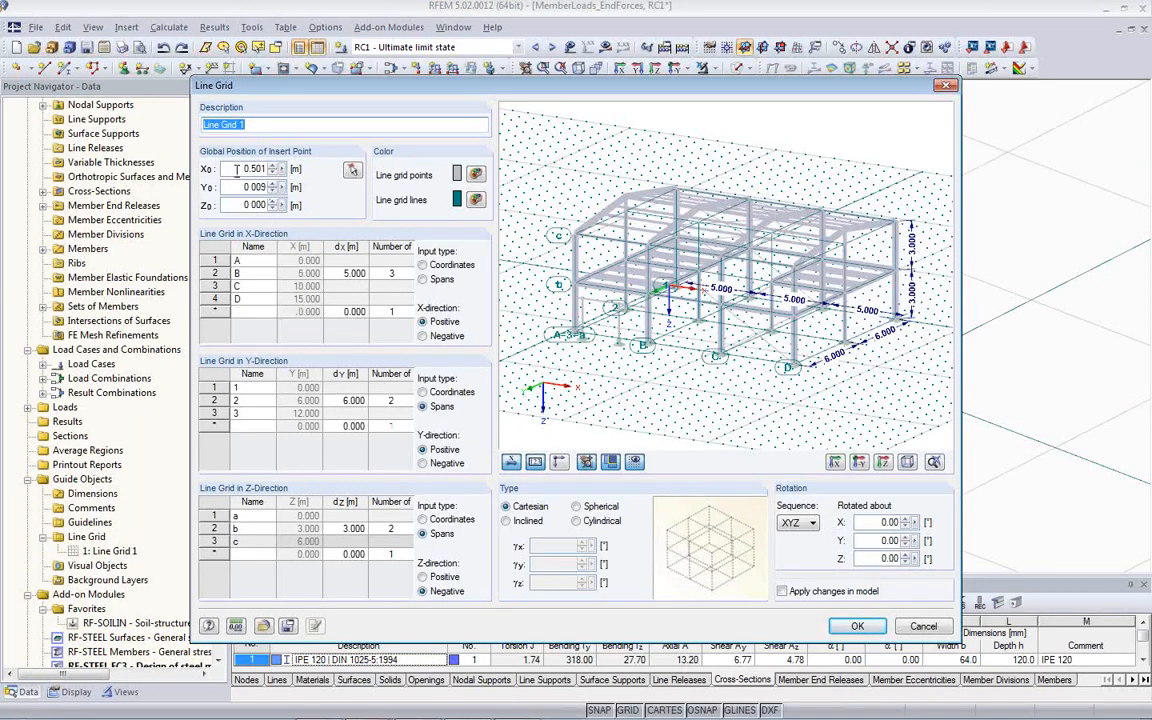
{"action": "left_click", "coordinate": [353, 172]}
{"action": "scroll", "coordinate": [862, 392], "scroll_direction": "up", "scroll_amount": 5}
{"action": "scroll", "coordinate": [862, 392], "scroll_direction": "up", "scroll_amount": 4}
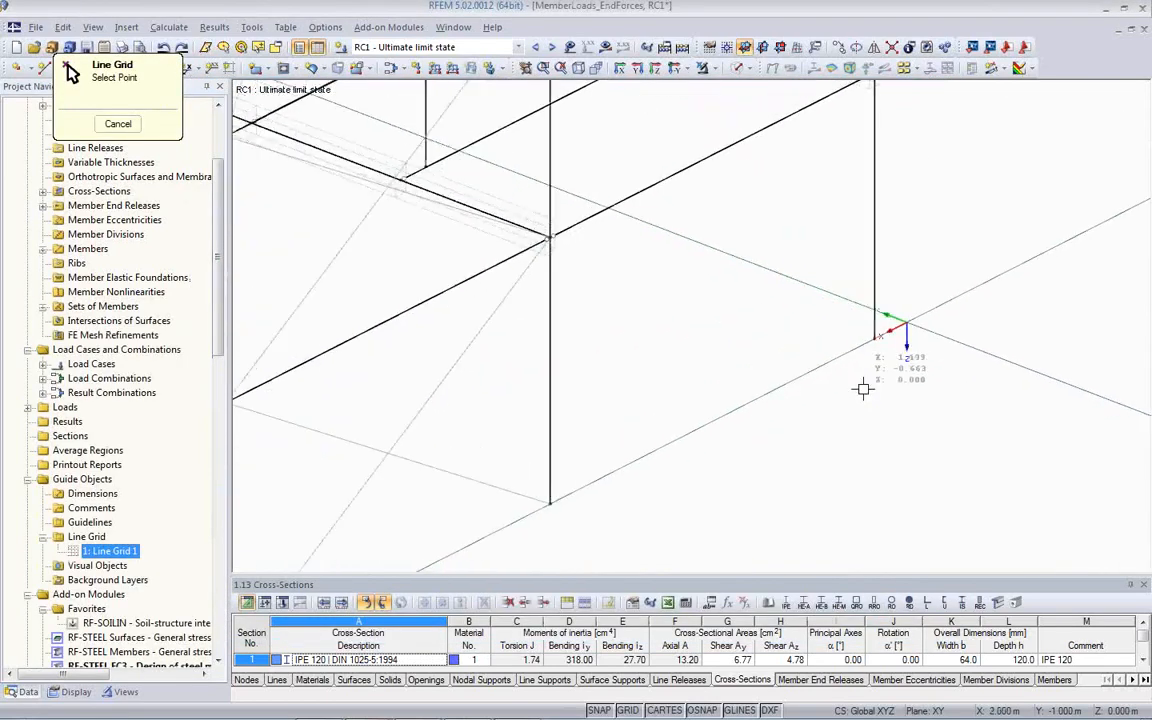
{"action": "left_click", "coordinate": [879, 321]}
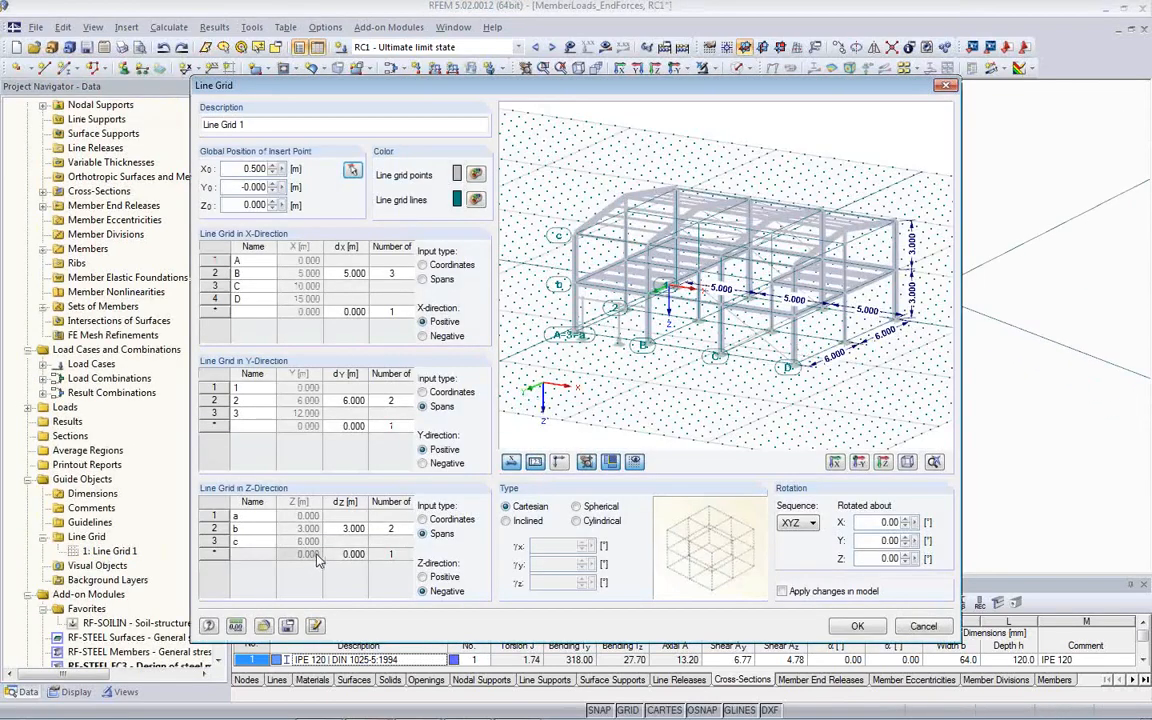
{"action": "left_click", "coordinate": [855, 627]}
{"action": "middle_click_drag", "start_coordinate": [713, 400], "coordinate": [745, 405]}
{"action": "scroll", "coordinate": [843, 391], "scroll_direction": "down", "scroll_amount": 3}
{"action": "scroll", "coordinate": [838, 395], "scroll_direction": "down", "scroll_amount": 3}
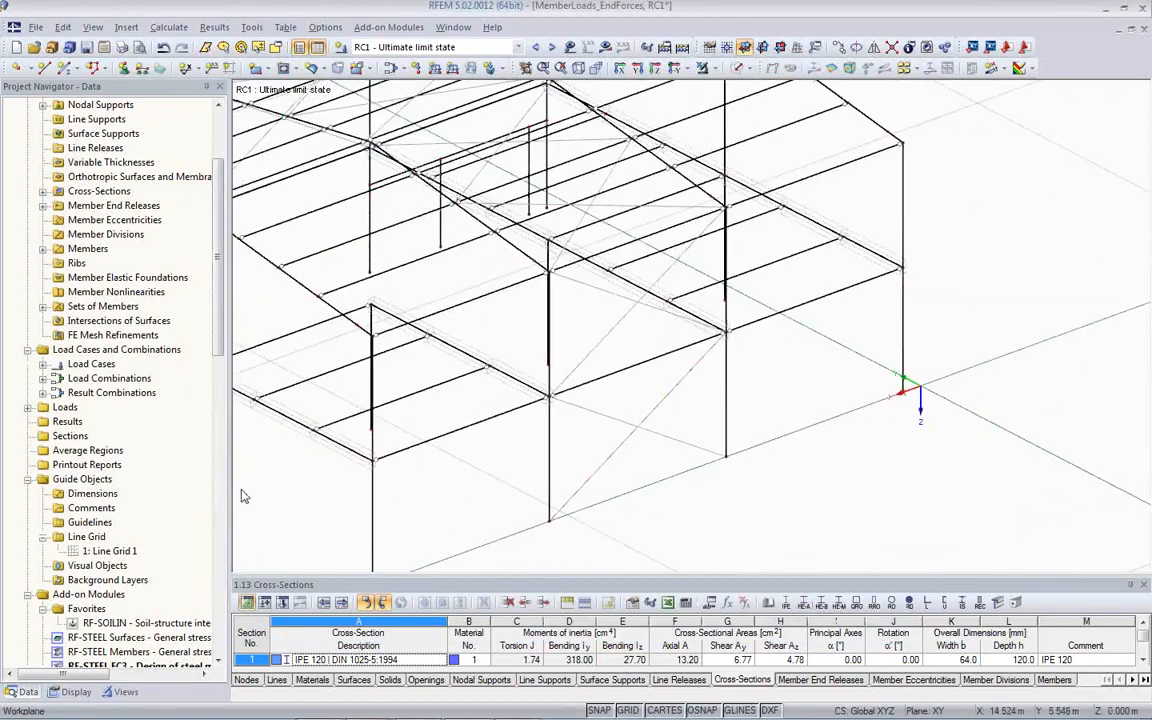
Turn the line grid display back on and check the grid against the hall frame
{"action": "left_click", "coordinate": [78, 692]}
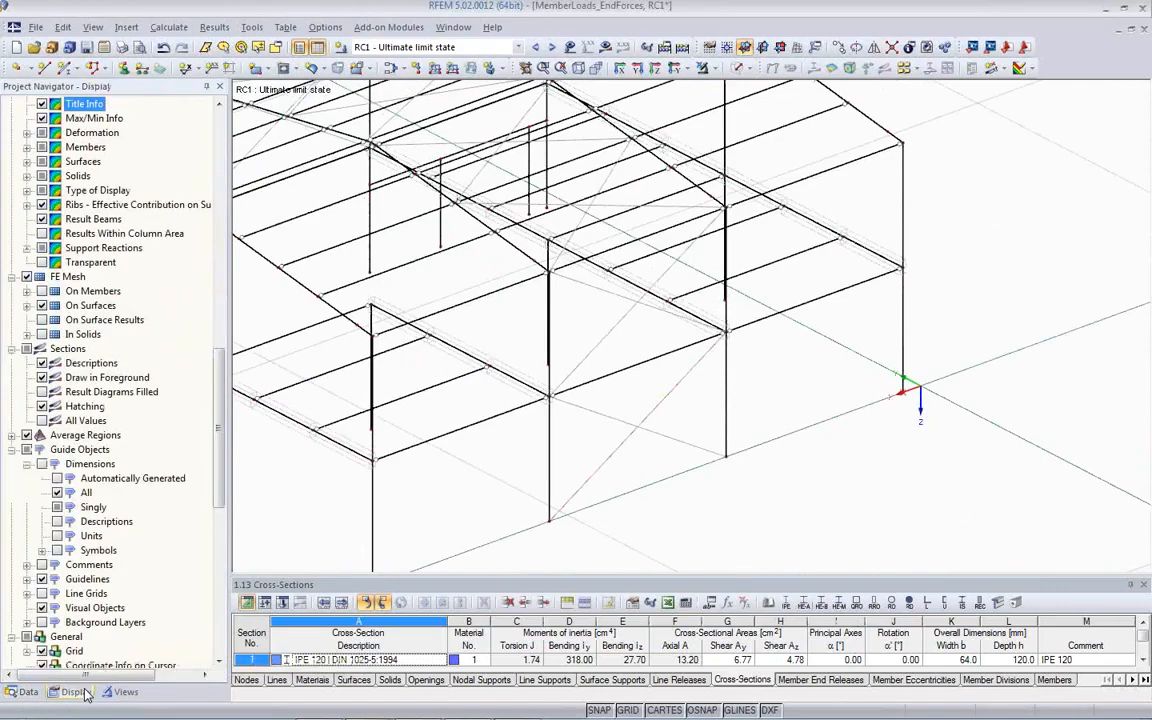
{"action": "left_click", "coordinate": [42, 594]}
{"action": "middle_click_drag", "start_coordinate": [556, 500], "coordinate": [836, 481]}
{"action": "scroll", "coordinate": [795, 482], "scroll_direction": "down", "scroll_amount": 3}
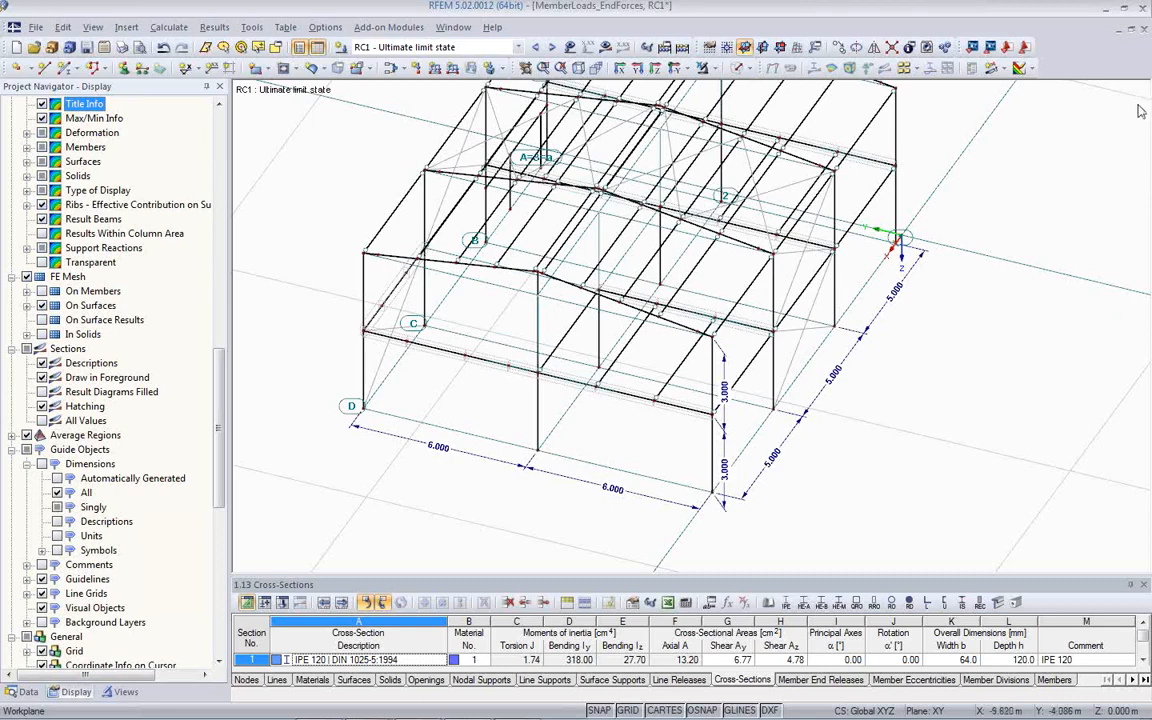
Close MemberLoads_EndForces without saving and open the Visibilities model from the Webinar project
{"action": "left_click", "coordinate": [1145, 31]}
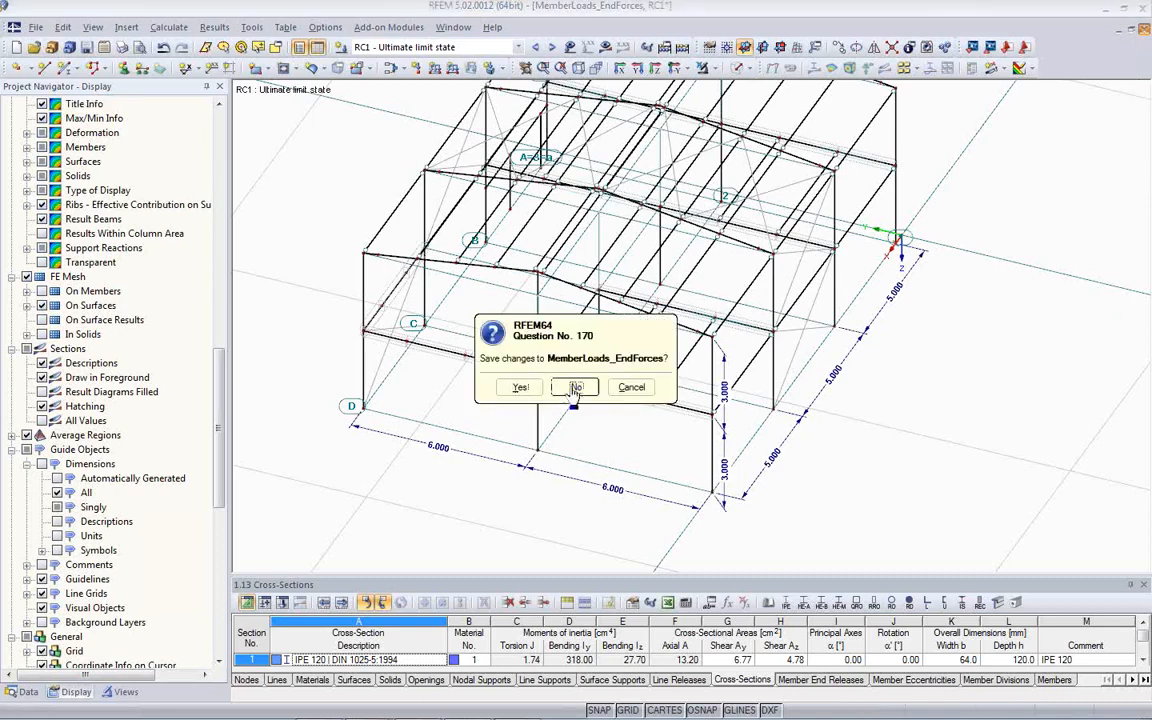
{"action": "left_click", "coordinate": [520, 354]}
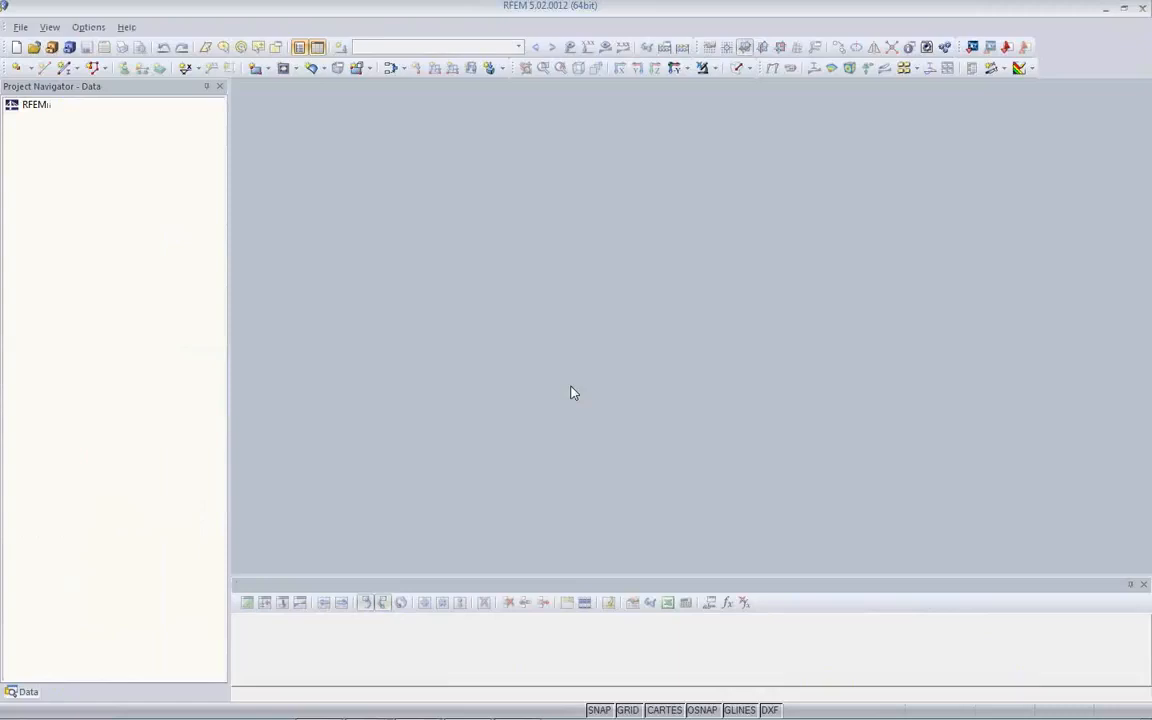
{"action": "left_click", "coordinate": [51, 47]}
{"action": "left_click", "coordinate": [478, 515]}
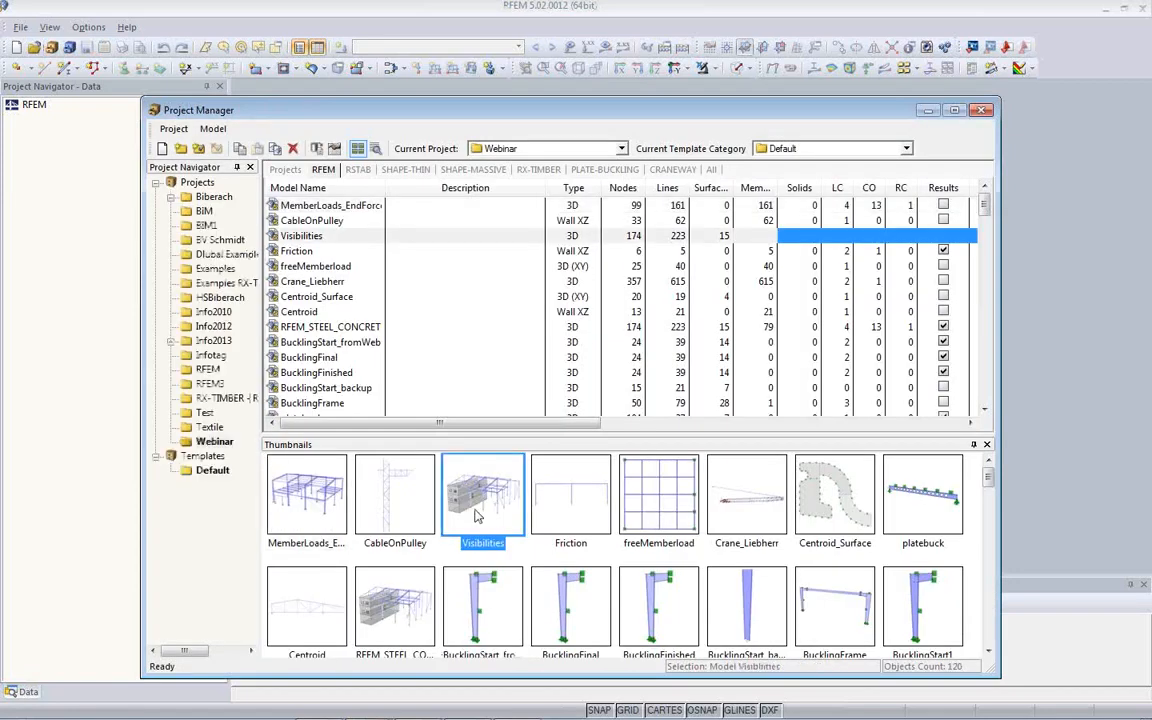
{"action": "double_click", "coordinate": [478, 511]}
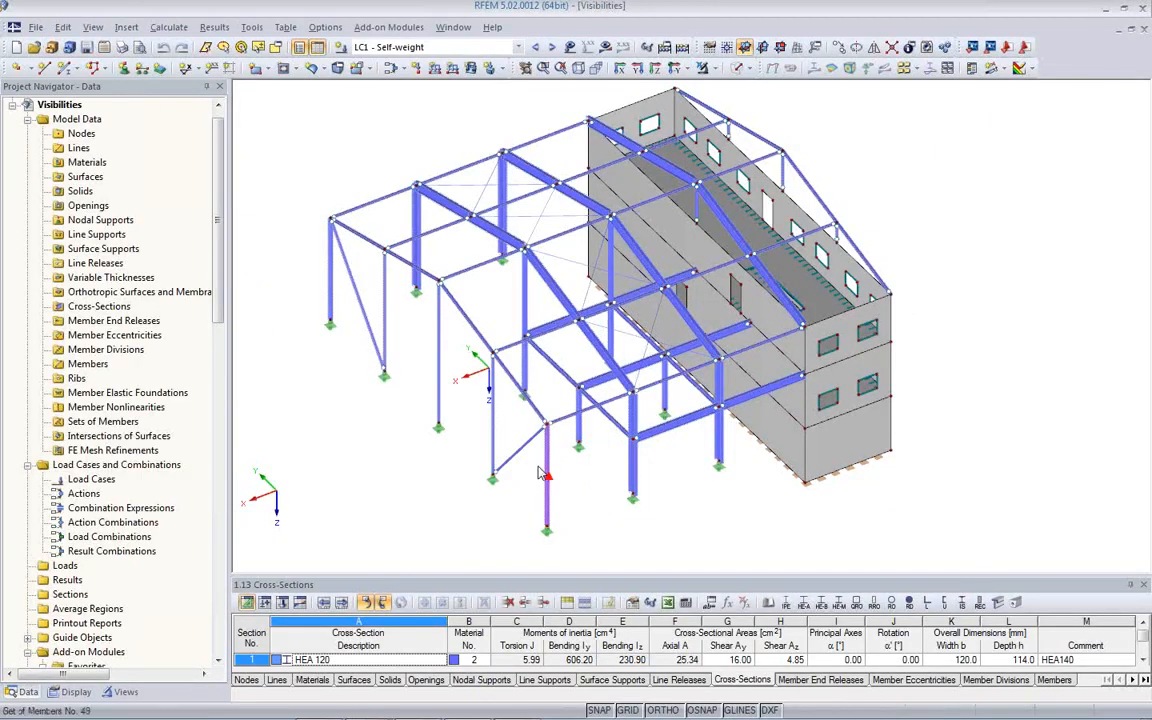
Look through the model's load cases and combinations, leaving LC1 - Self-weight active
{"action": "left_click", "coordinate": [464, 47]}
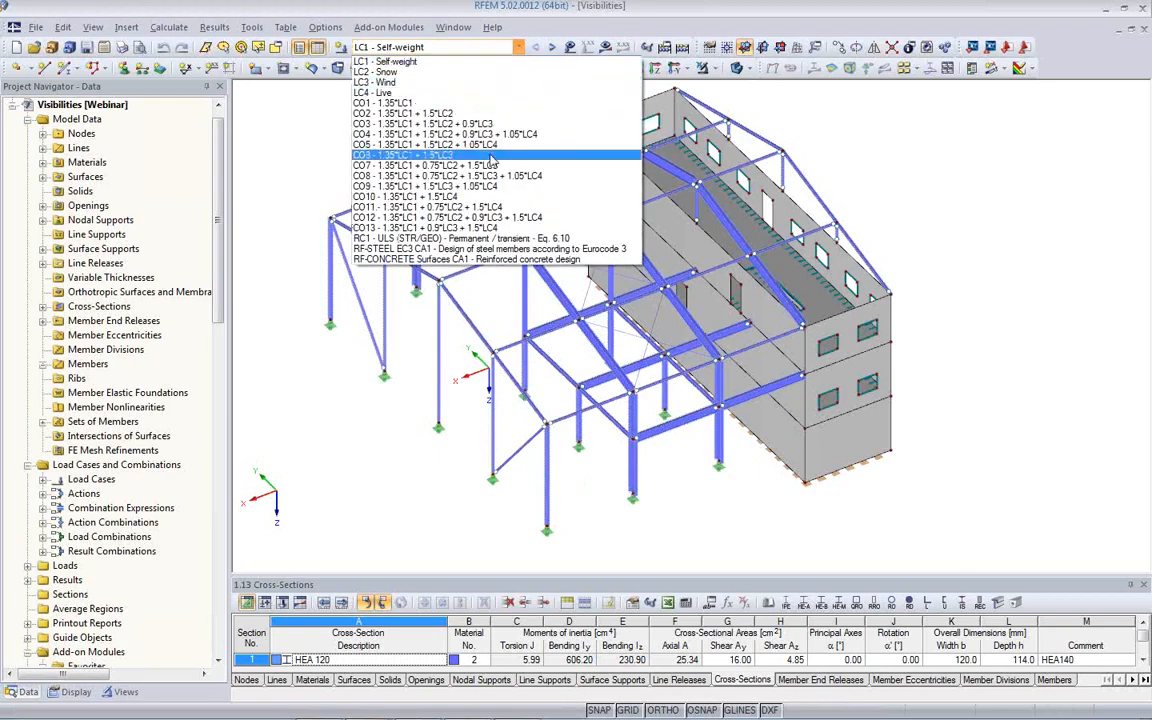
{"action": "left_click", "coordinate": [391, 336]}
{"action": "middle_click_drag", "start_coordinate": [652, 412], "coordinate": [350, 318], "text": "ctrl"}
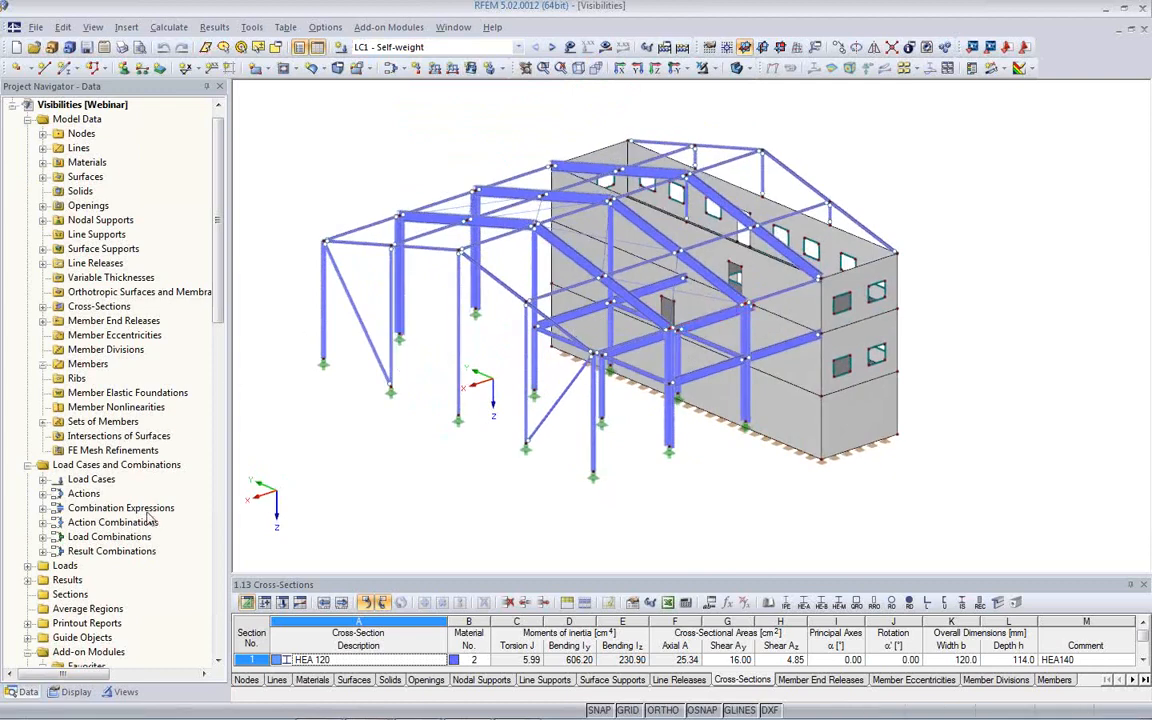
Display the saved user-defined views Floors, Isometric and Roof one after another
{"action": "left_click", "coordinate": [122, 692]}
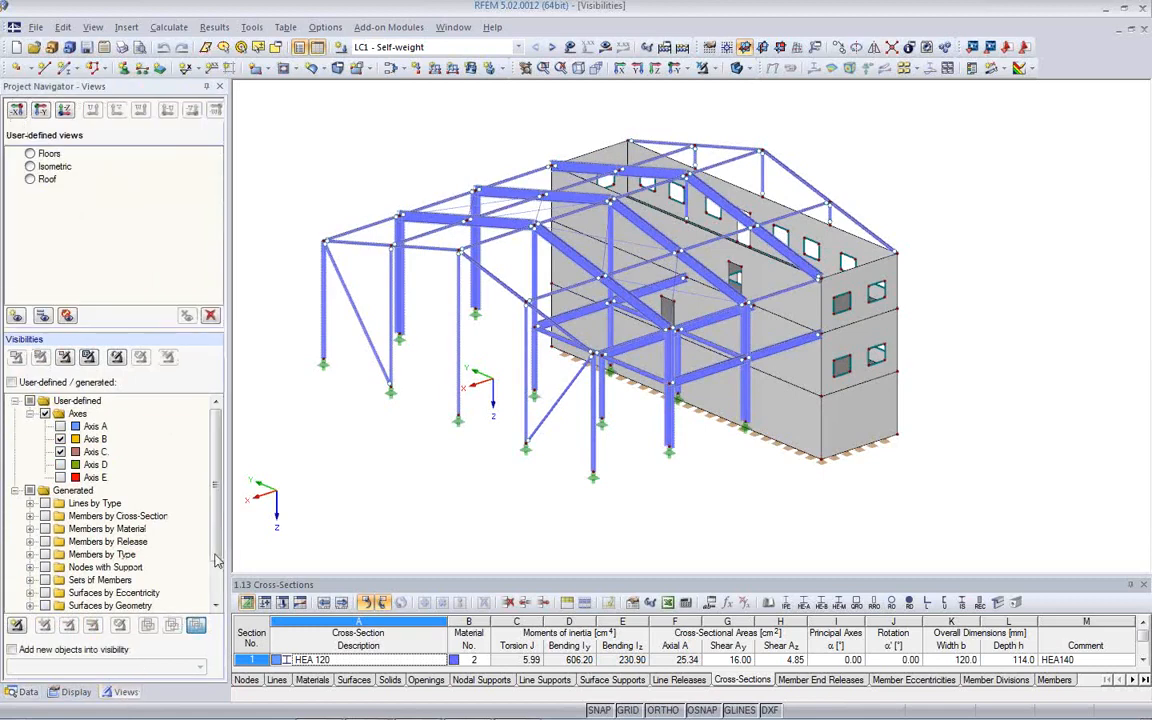
{"action": "middle_click_drag", "start_coordinate": [462, 418], "coordinate": [518, 428]}
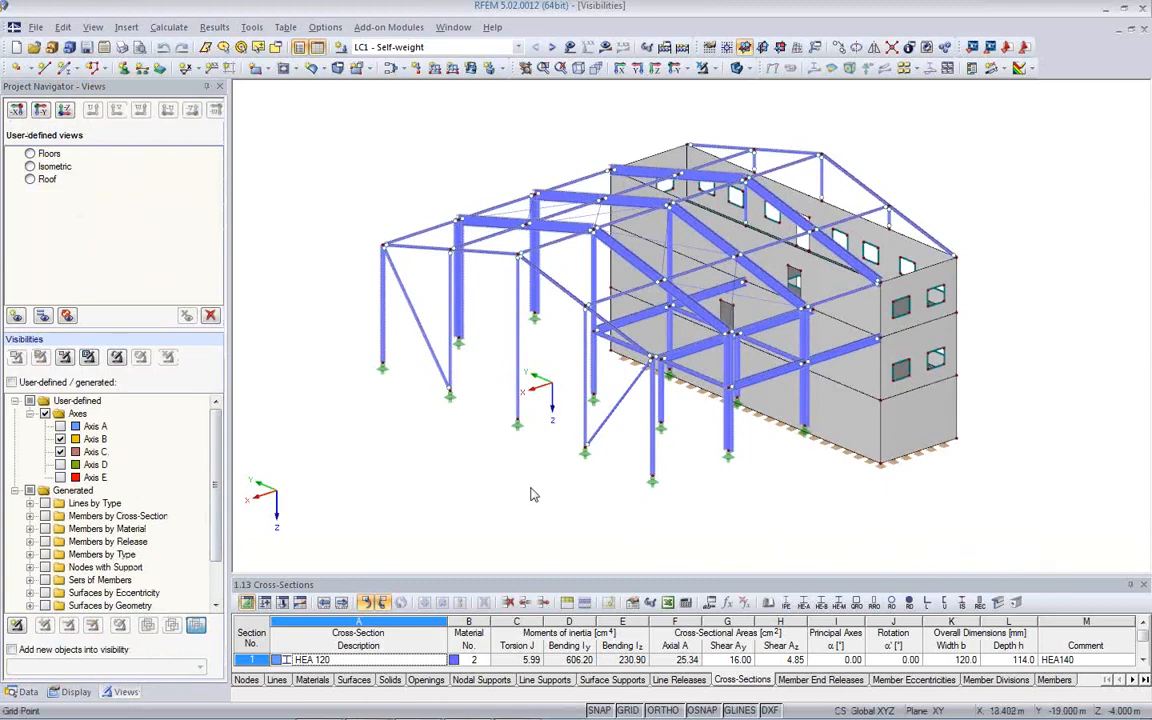
{"action": "middle_click_drag", "start_coordinate": [522, 488], "coordinate": [478, 493], "text": "ctrl"}
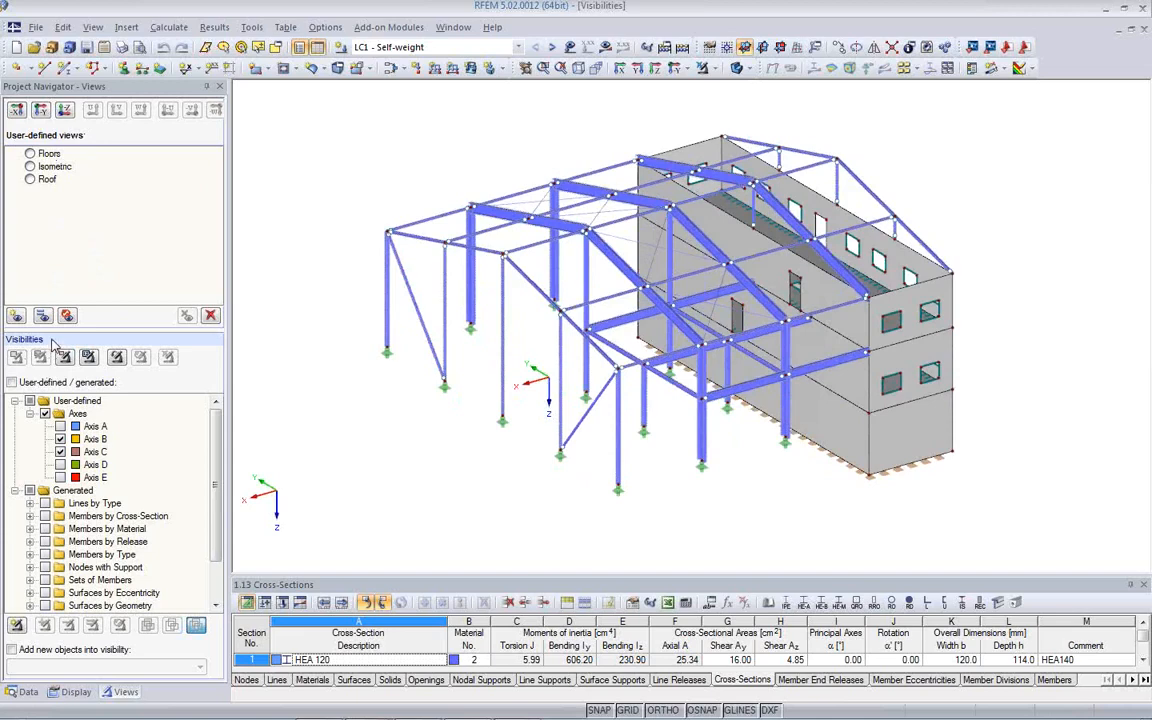
{"action": "left_click", "coordinate": [30, 153]}
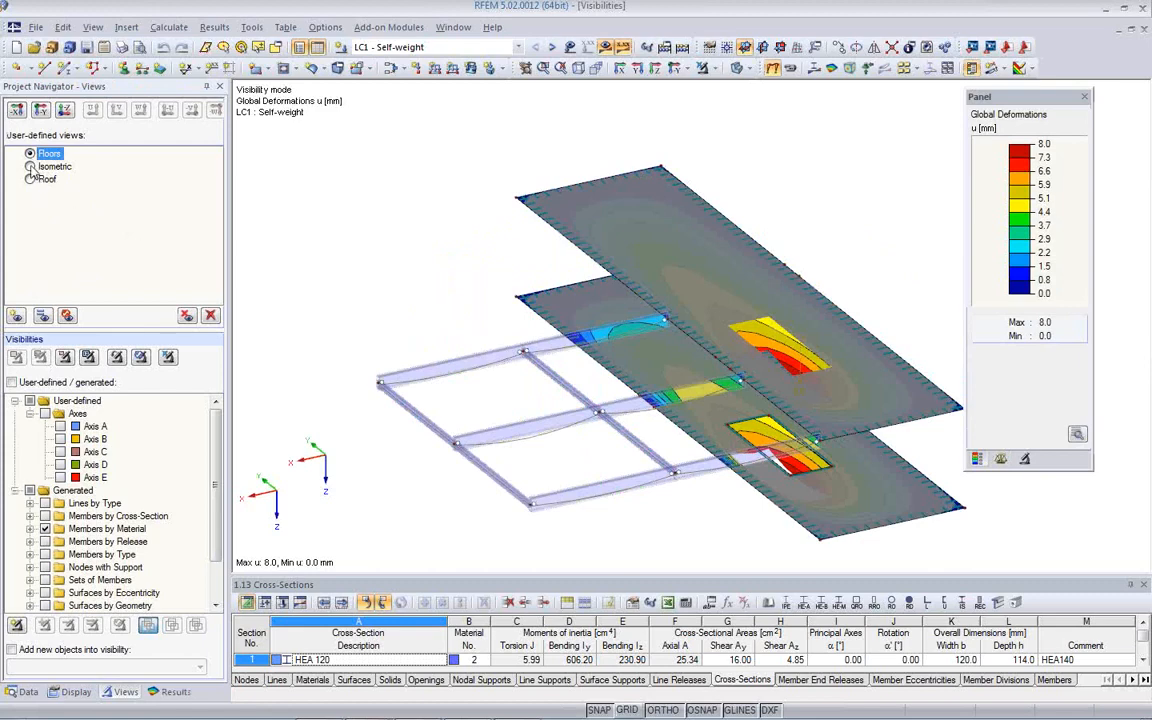
{"action": "left_click", "coordinate": [30, 166]}
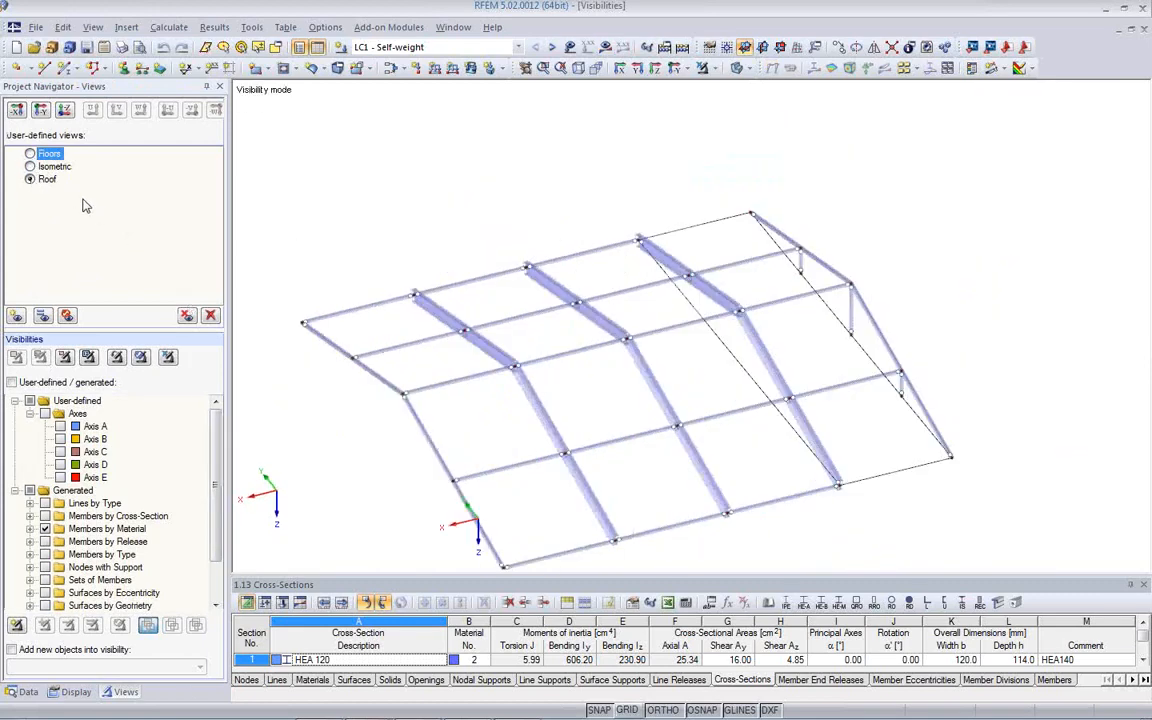
Cancel the visibility mode to show the whole model and turn it to a side view
{"action": "left_click", "coordinate": [701, 67]}
{"action": "middle_click_drag", "start_coordinate": [697, 360], "coordinate": [697, 216]}
{"action": "left_click", "coordinate": [727, 346]}
{"action": "middle_click_drag", "start_coordinate": [715, 338], "coordinate": [580, 130], "text": "ctrl"}
{"action": "middle_click_drag", "start_coordinate": [650, 451], "coordinate": [562, 458]}
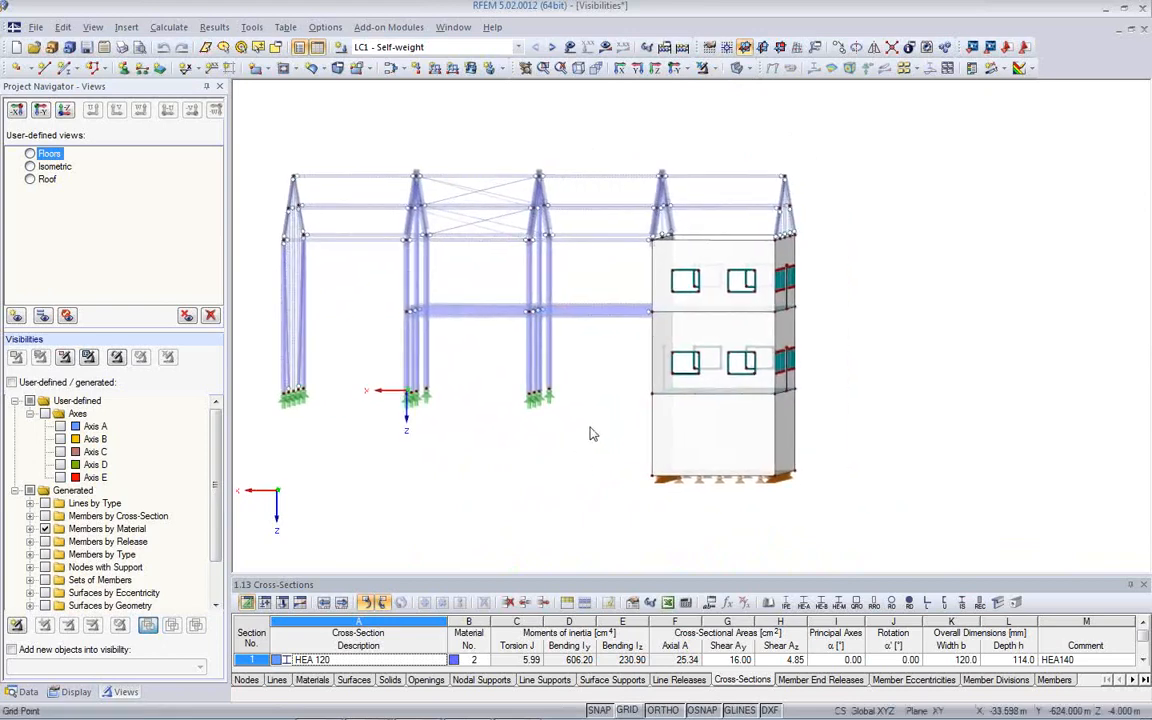
Select the lowest intermediate floor slab of the concrete building and show only it in visibility mode
{"action": "left_click_drag", "start_coordinate": [634, 378], "coordinate": [802, 396]}
{"action": "middle_click_drag", "start_coordinate": [638, 447], "coordinate": [617, 427], "text": "ctrl"}
{"action": "left_click_drag", "start_coordinate": [626, 385], "coordinate": [805, 410]}
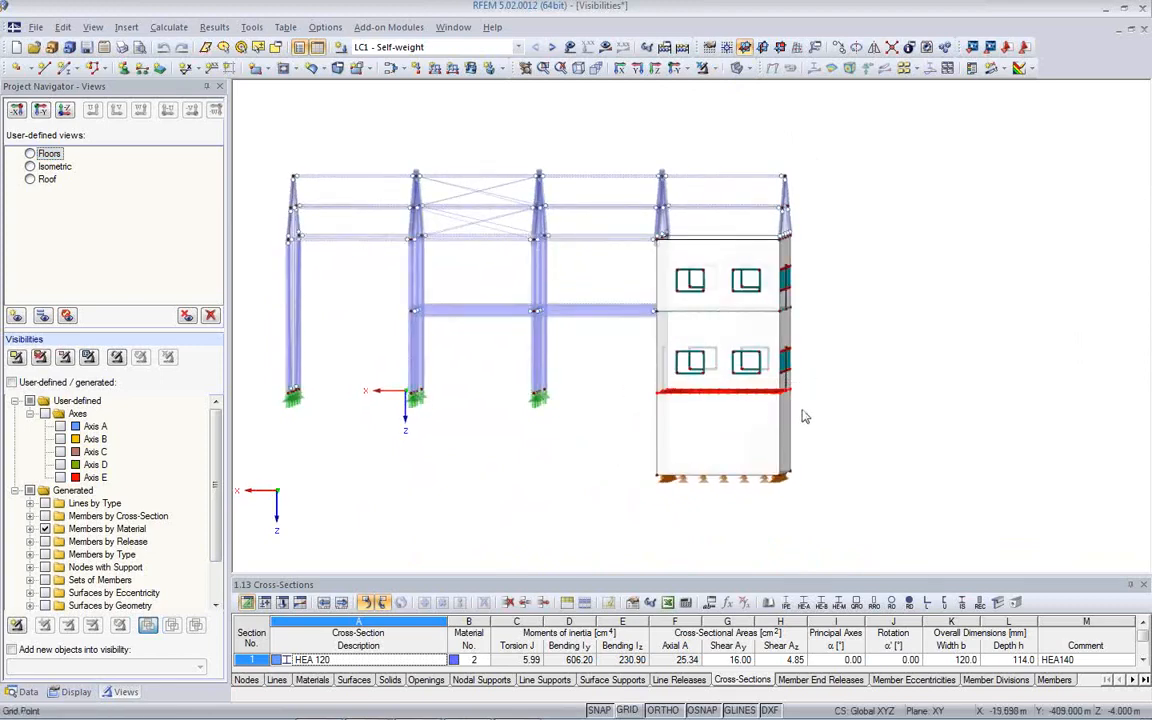
{"action": "left_click", "coordinate": [703, 67]}
{"action": "left_click", "coordinate": [740, 96]}
{"action": "middle_click_drag", "start_coordinate": [612, 363], "coordinate": [707, 249], "text": "ctrl"}
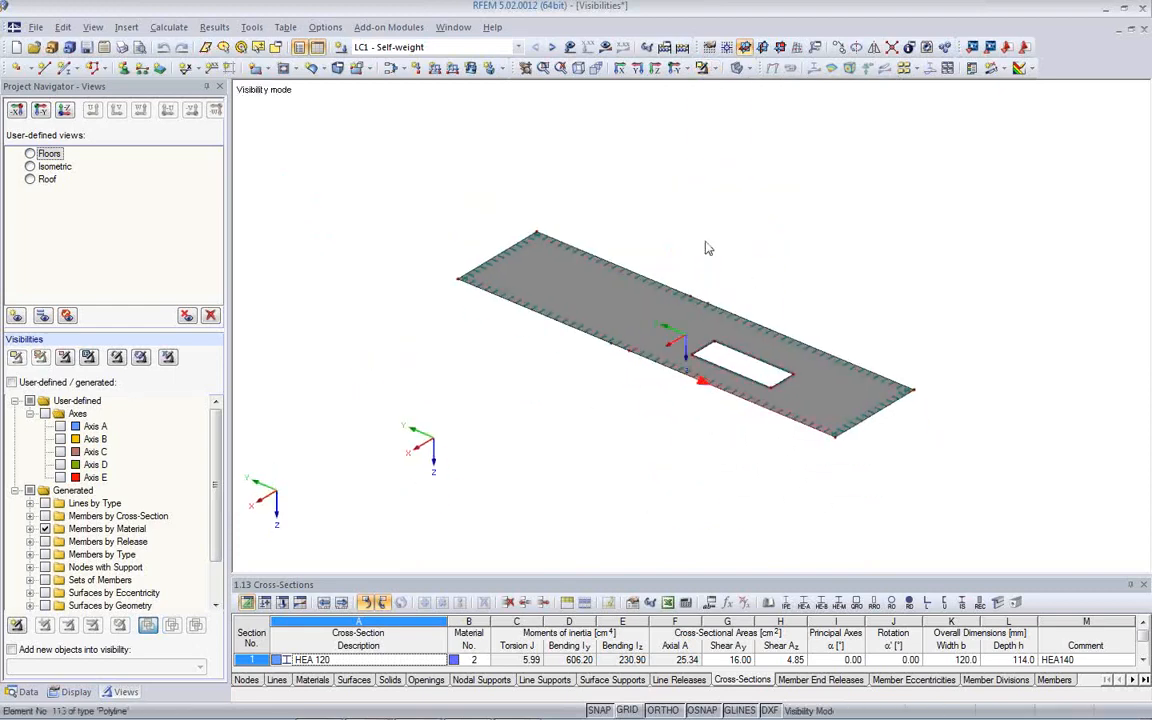
Display the global deformations u for LC1 - Self-weight on the isolated slab
{"action": "left_click", "coordinate": [606, 48]}
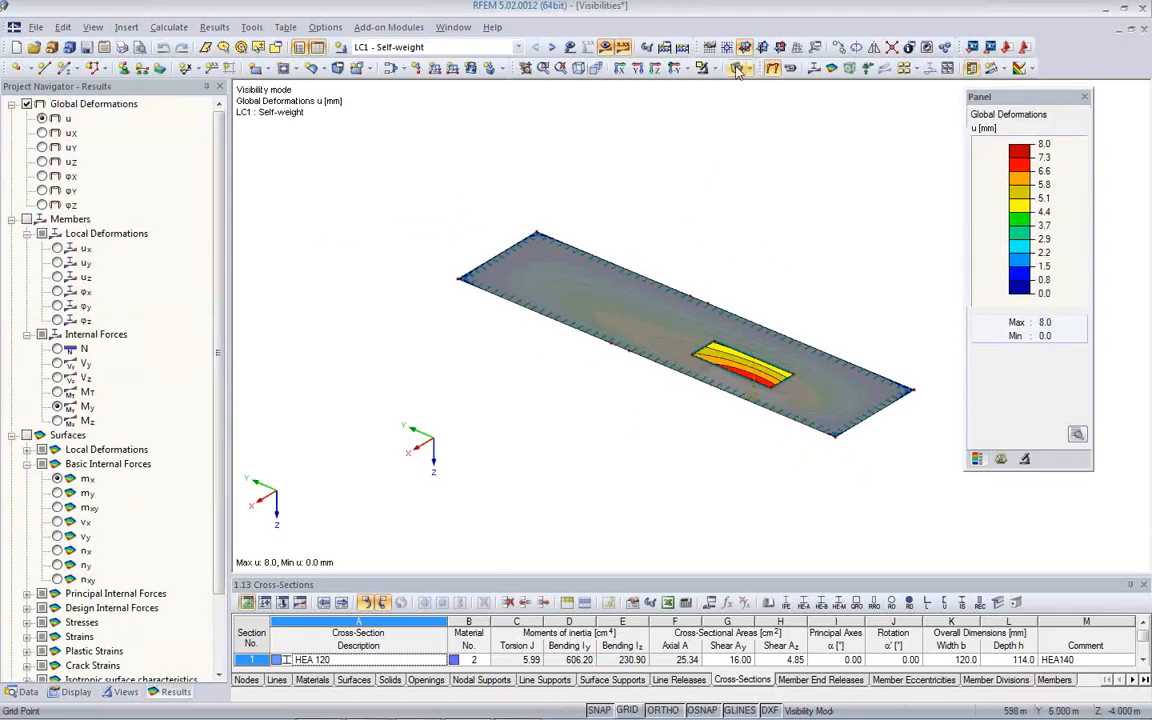
{"action": "mouse_move", "coordinate": [652, 458]}
{"action": "middle_mouse_down", "text": "ctrl"}
{"action": "mouse_move", "coordinate": [658, 509]}
{"action": "mouse_move", "coordinate": [633, 437]}
{"action": "mouse_move", "coordinate": [643, 473]}
{"action": "middle_mouse_up", "text": "ctrl"}
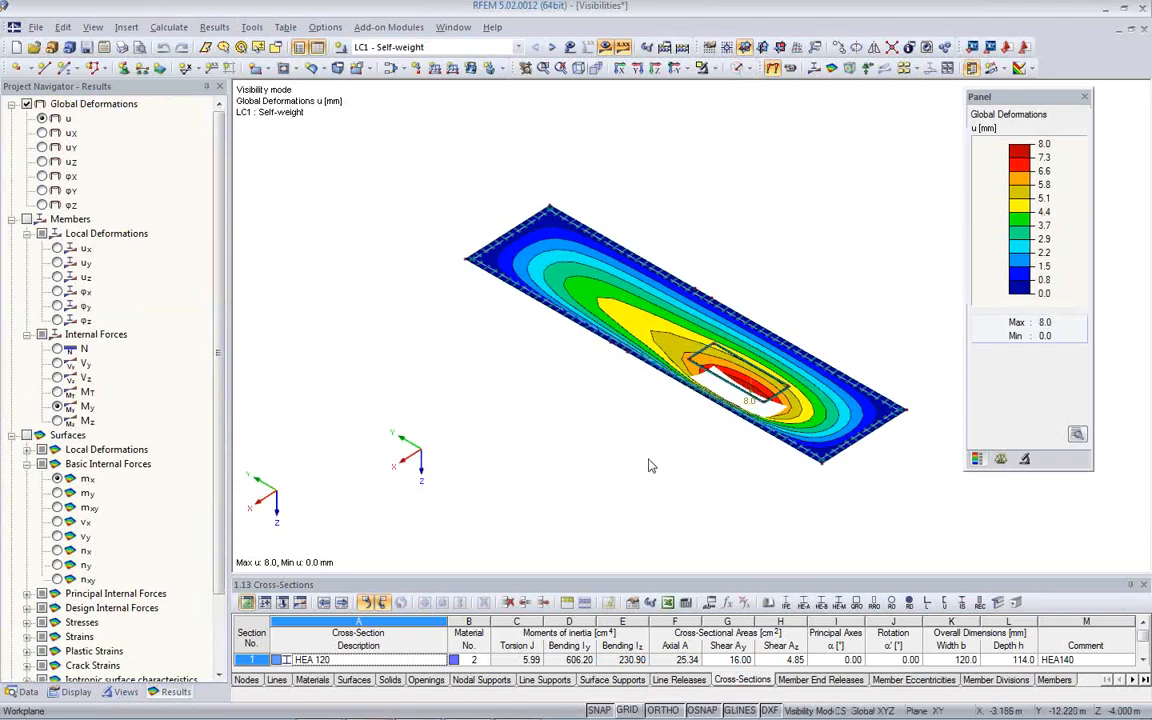
{"action": "mouse_move", "coordinate": [656, 411]}
{"action": "middle_mouse_down", "text": "ctrl"}
{"action": "mouse_move", "coordinate": [591, 360]}
{"action": "mouse_move", "coordinate": [665, 429]}
{"action": "middle_mouse_up", "text": "ctrl"}
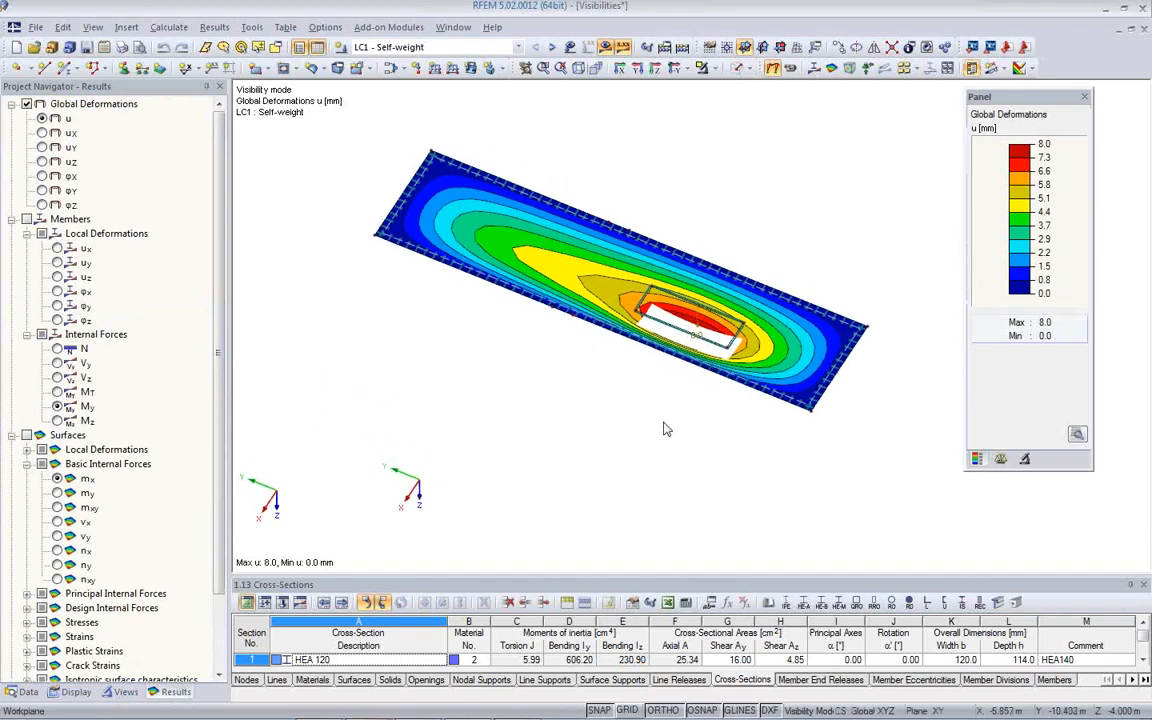
Save the isolated slab with its deformation results as a user-defined view named Floor 1
{"action": "left_click", "coordinate": [124, 691]}
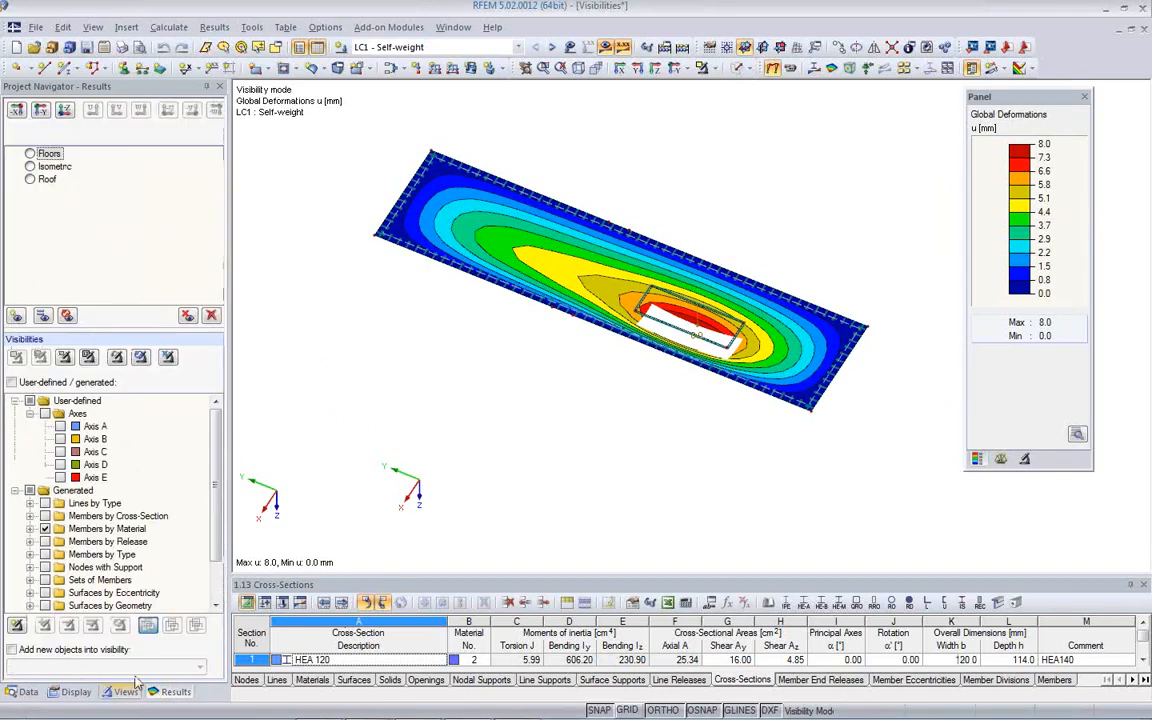
{"action": "left_click", "coordinate": [16, 317]}
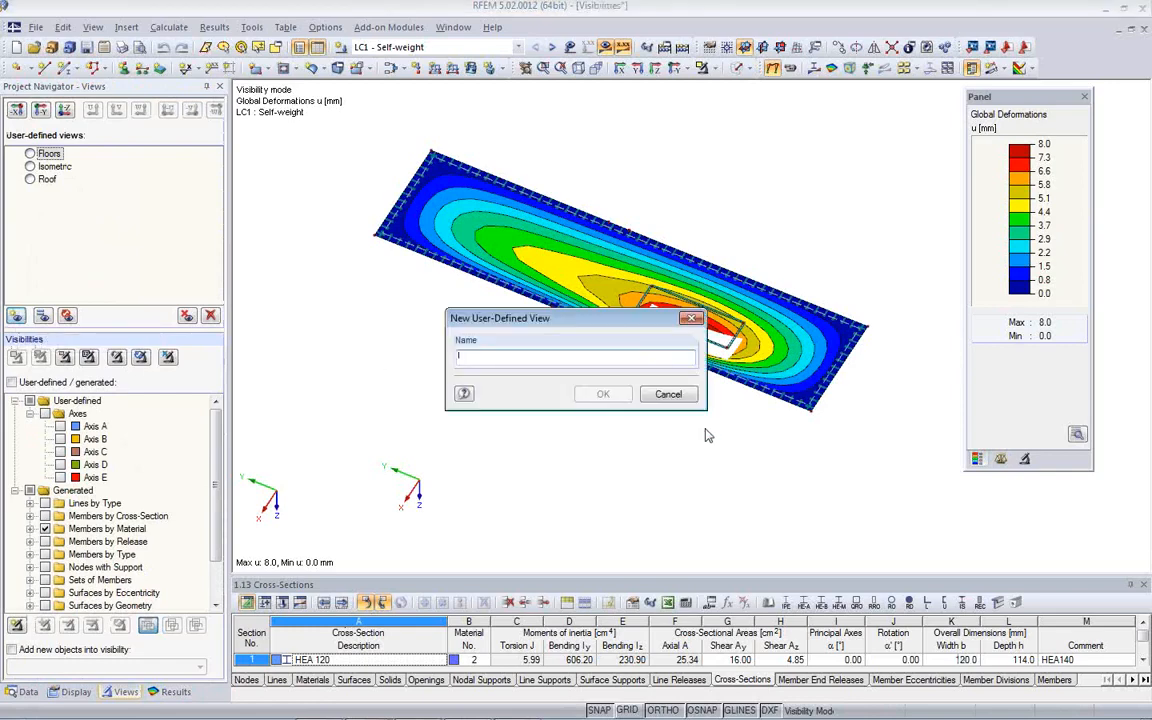
{"action": "type", "text": "Floor 1"}
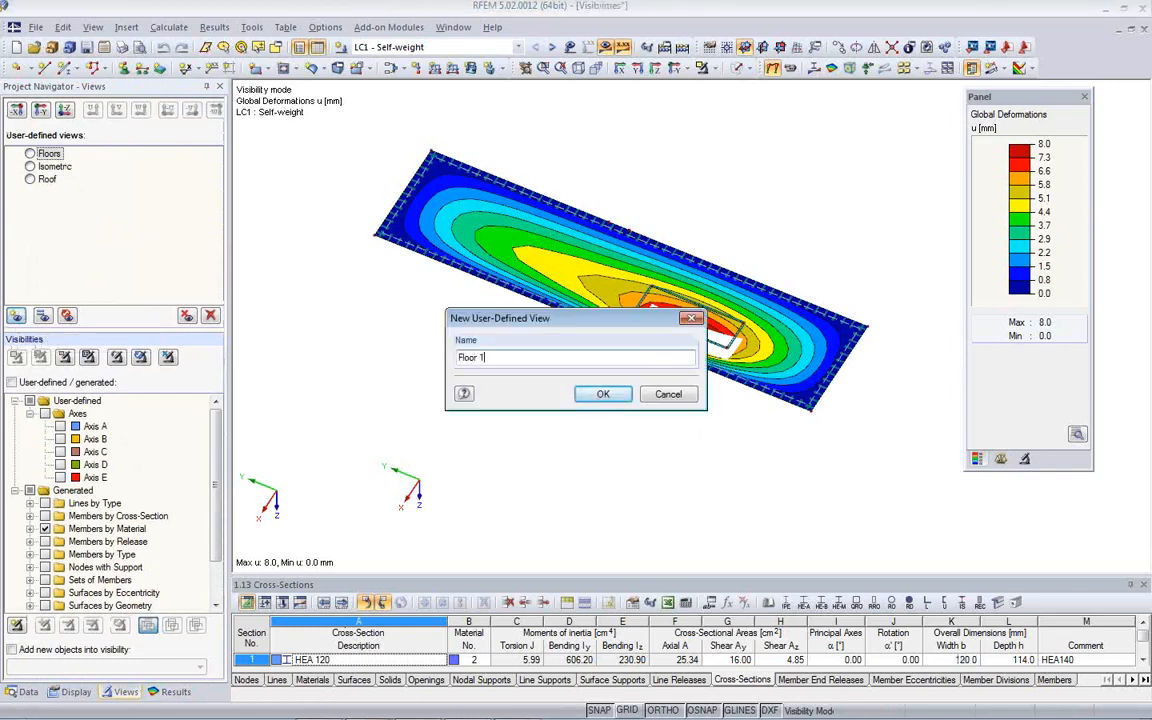
{"action": "left_click", "coordinate": [604, 395]}
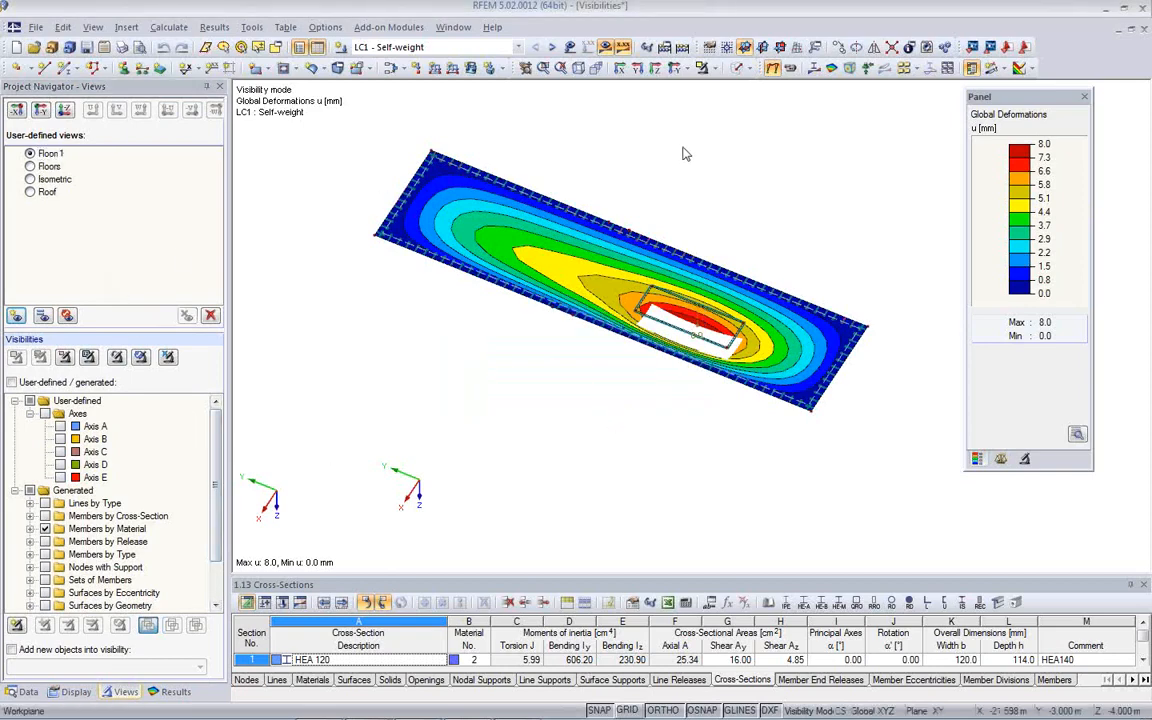
Switch to the whole model with LC1 loads instead of results, and recall the saved Floor 1 view
{"action": "left_click", "coordinate": [713, 70]}
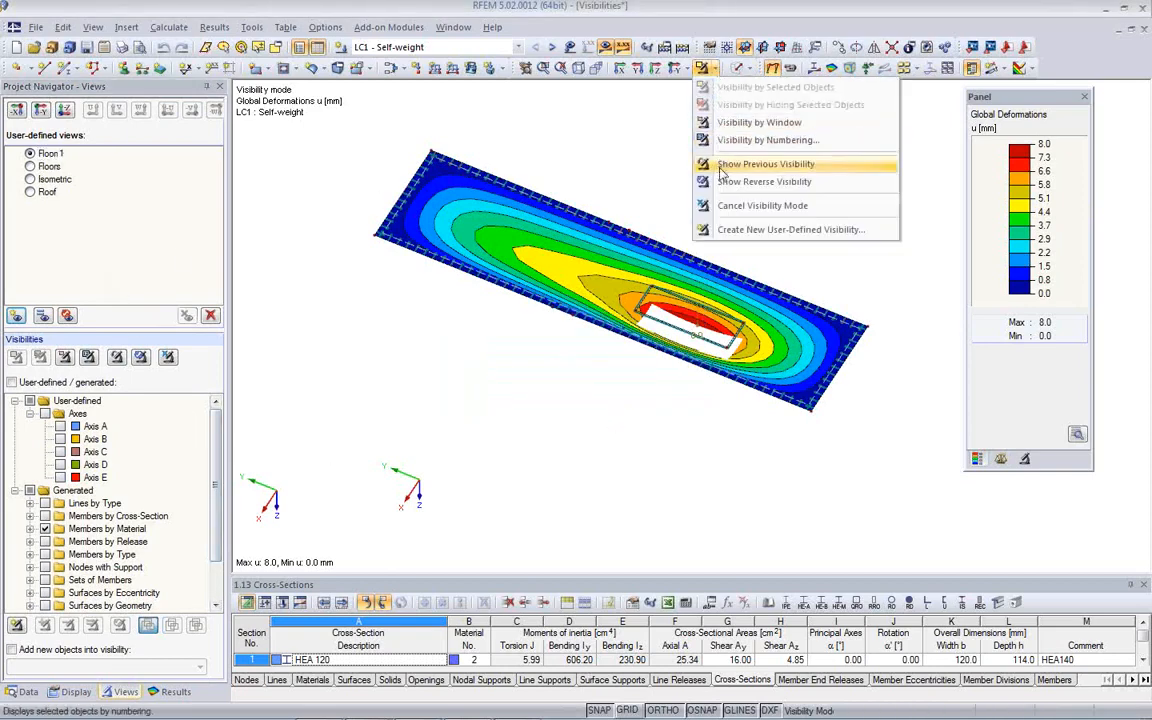
{"action": "left_click", "coordinate": [722, 205]}
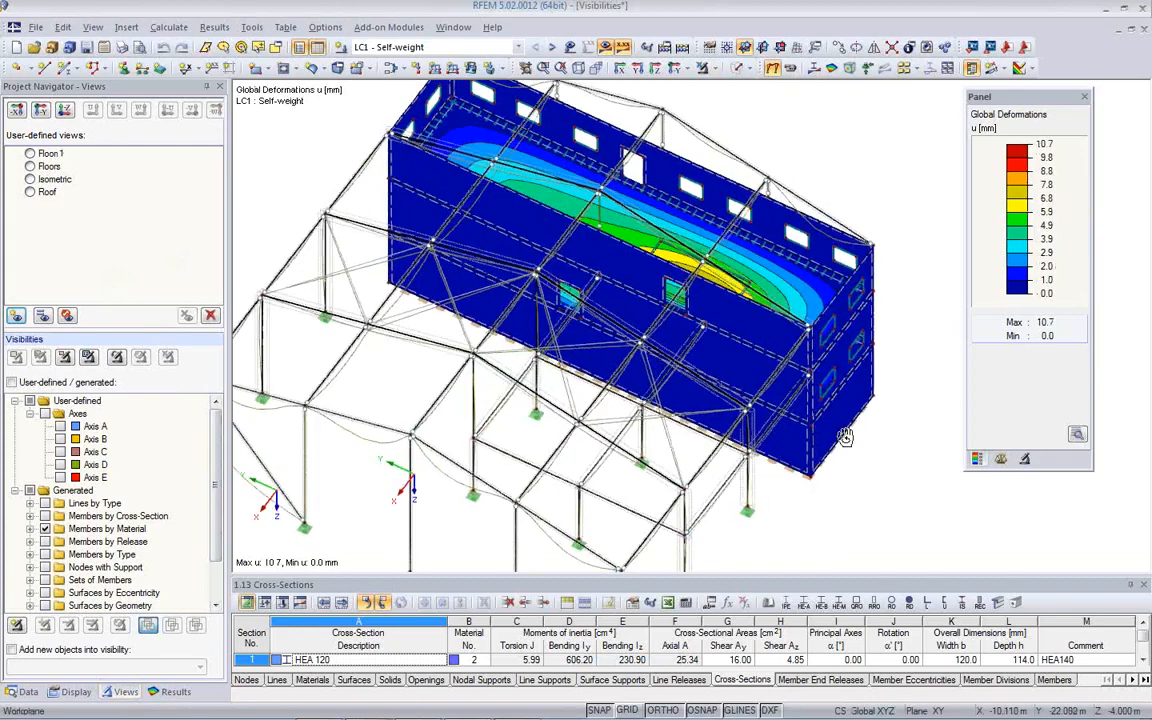
{"action": "left_click", "coordinate": [771, 73]}
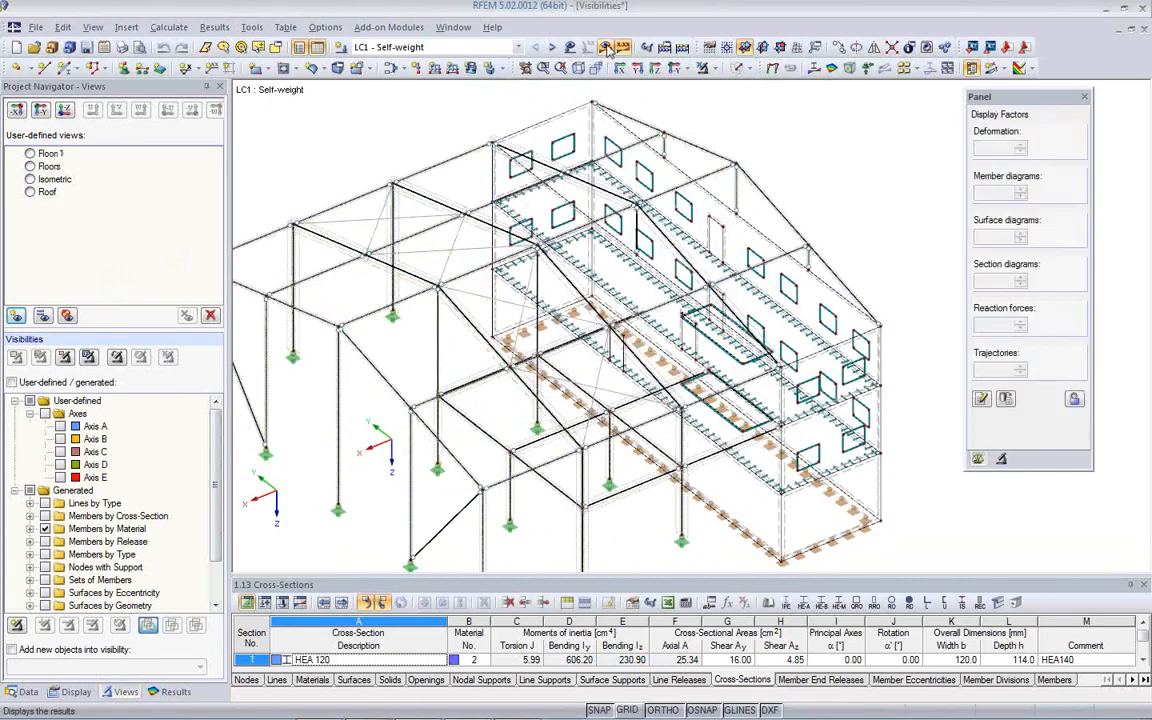
{"action": "left_click", "coordinate": [606, 48]}
{"action": "middle_click_drag", "start_coordinate": [645, 278], "coordinate": [740, 228]}
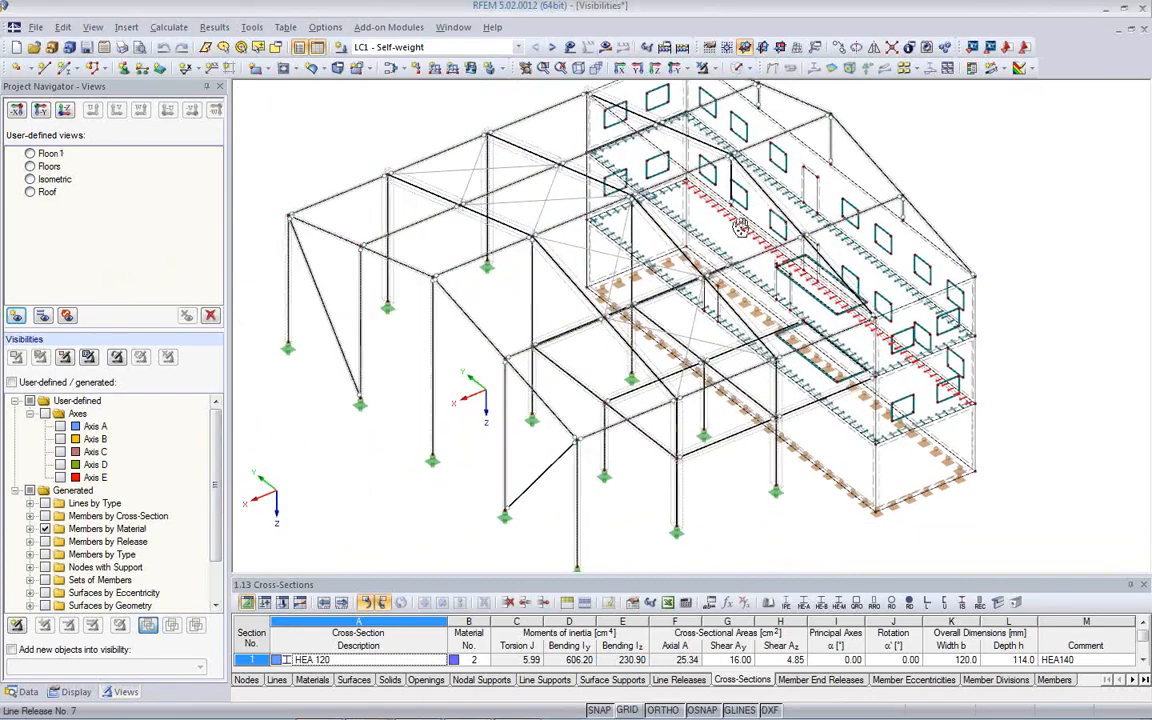
{"action": "left_click", "coordinate": [570, 47]}
{"action": "middle_click_drag", "start_coordinate": [640, 342], "coordinate": [566, 224], "text": "ctrl"}
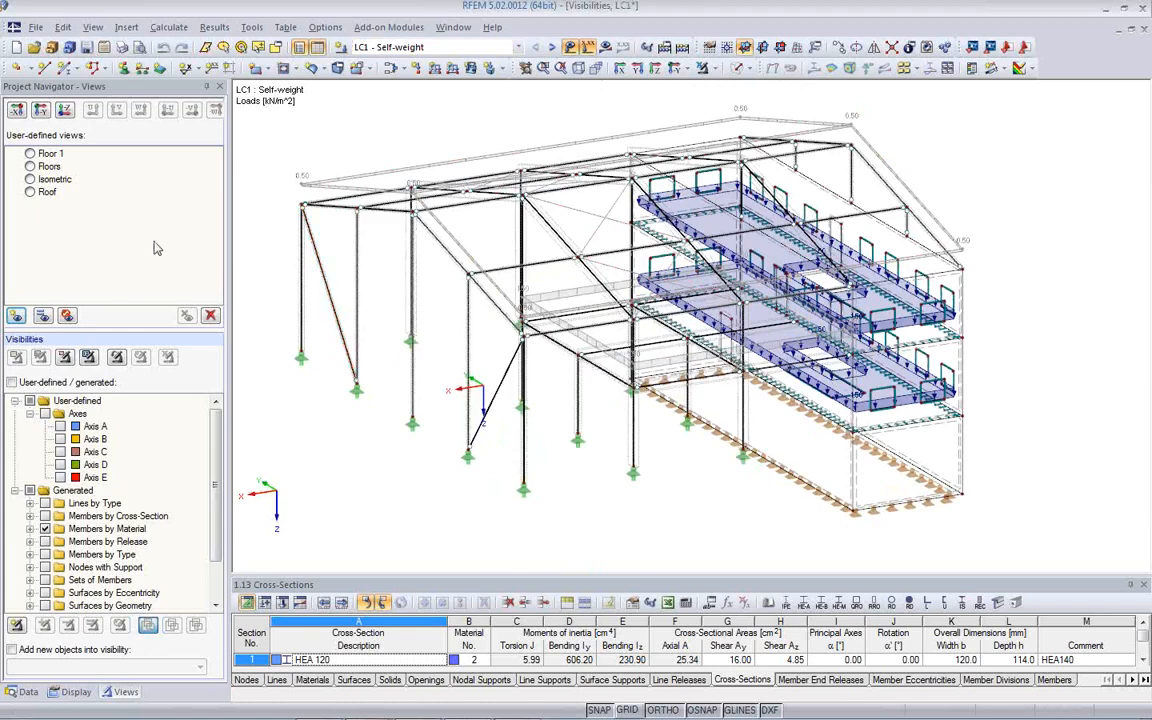
{"action": "left_click", "coordinate": [31, 154]}
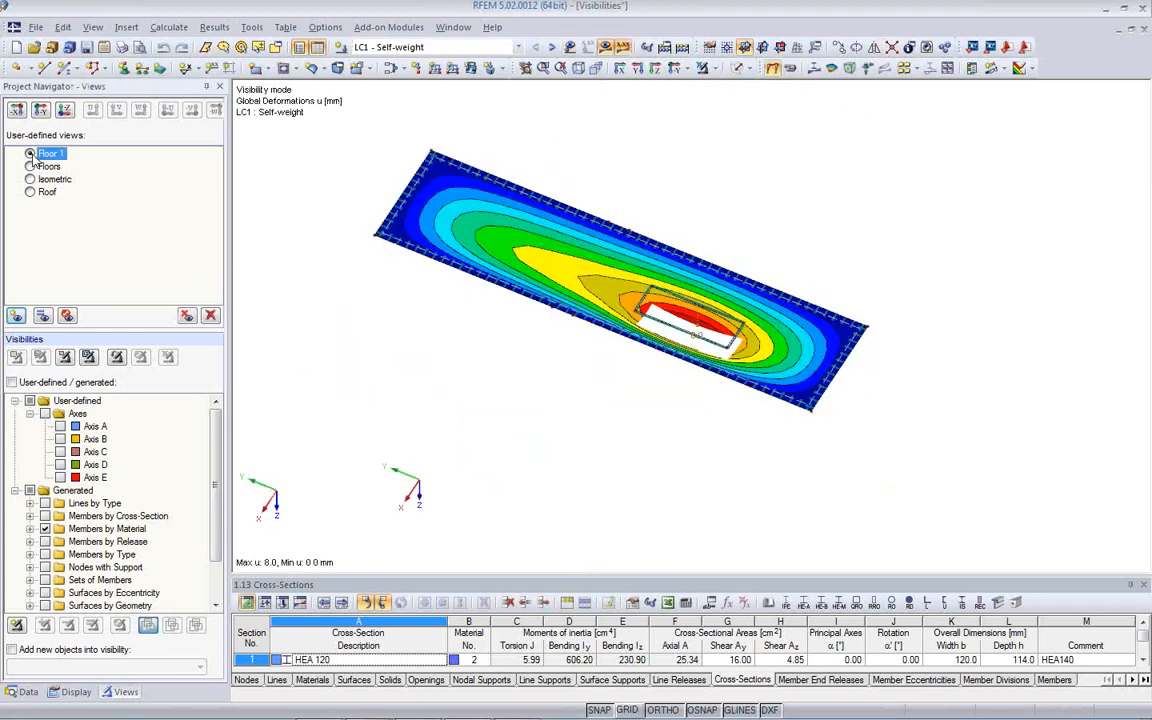
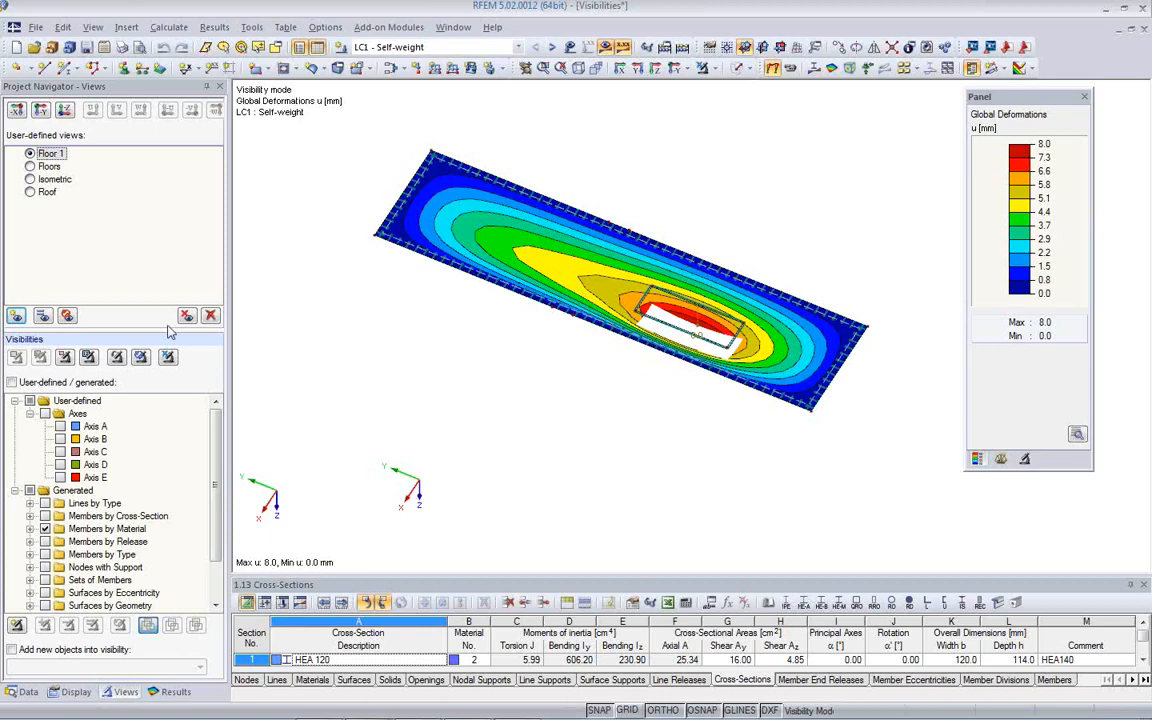
Overwrite the Floor 1 view with a plan view of the slab, and refresh it after rotating the slab
{"action": "middle_click_drag", "start_coordinate": [556, 391], "coordinate": [648, 141], "text": "ctrl"}
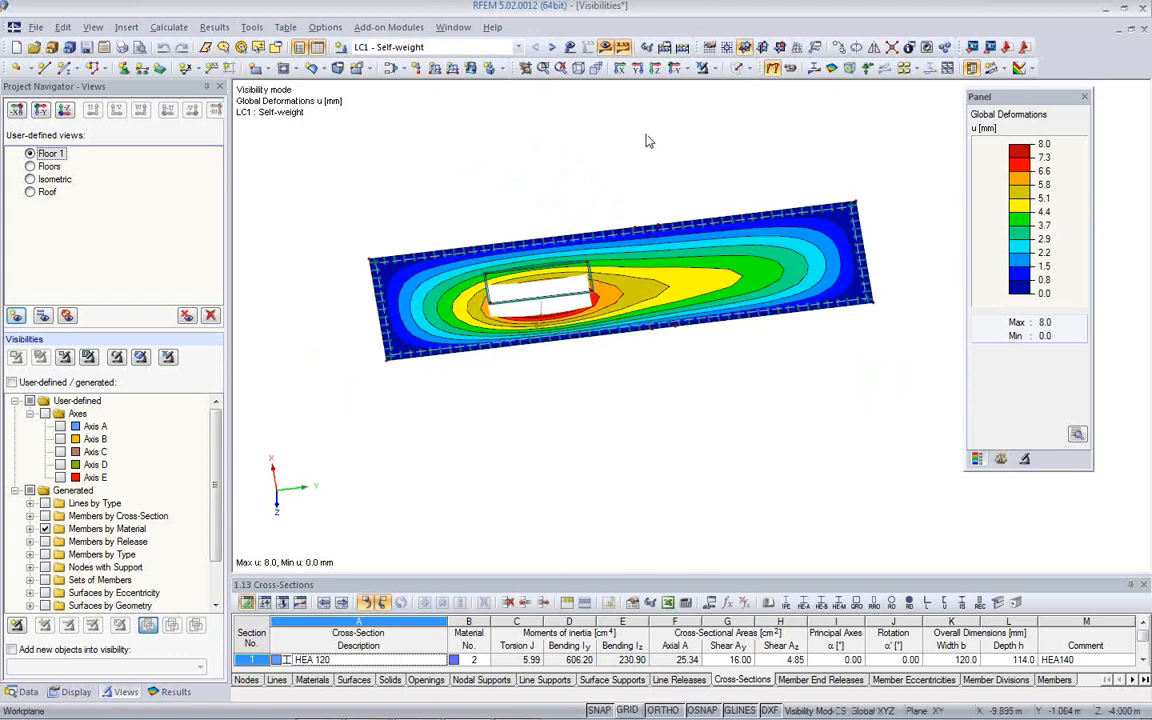
{"action": "left_click", "coordinate": [669, 75]}
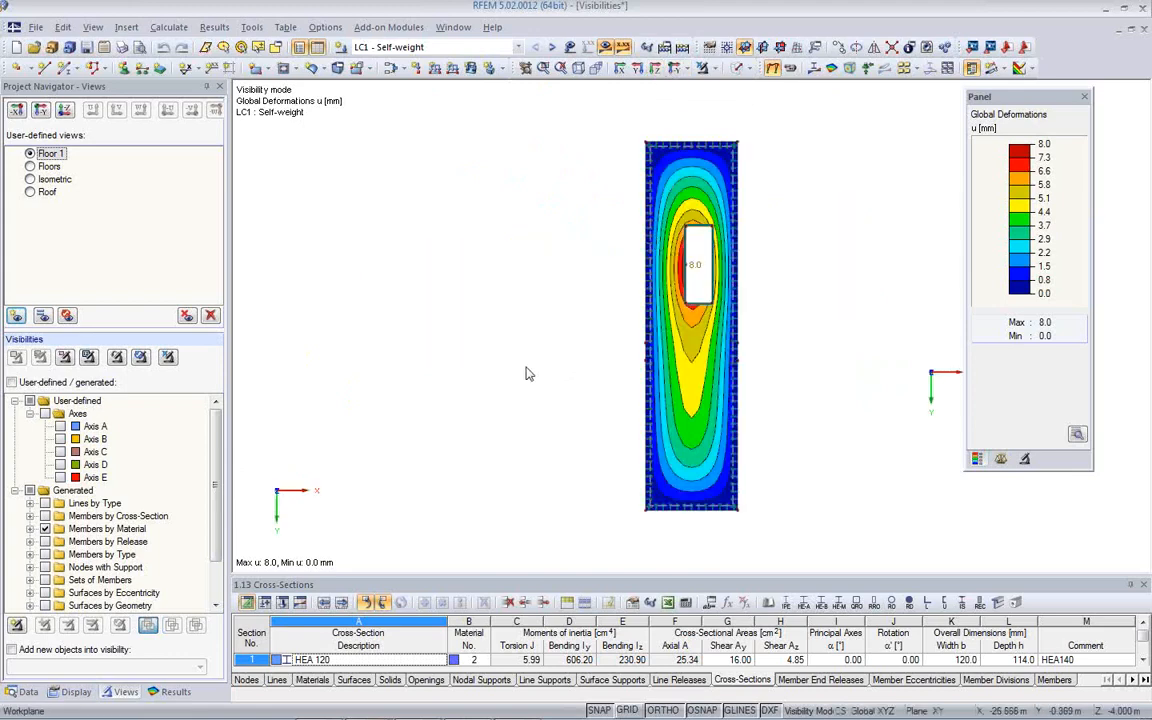
{"action": "left_click", "coordinate": [52, 154]}
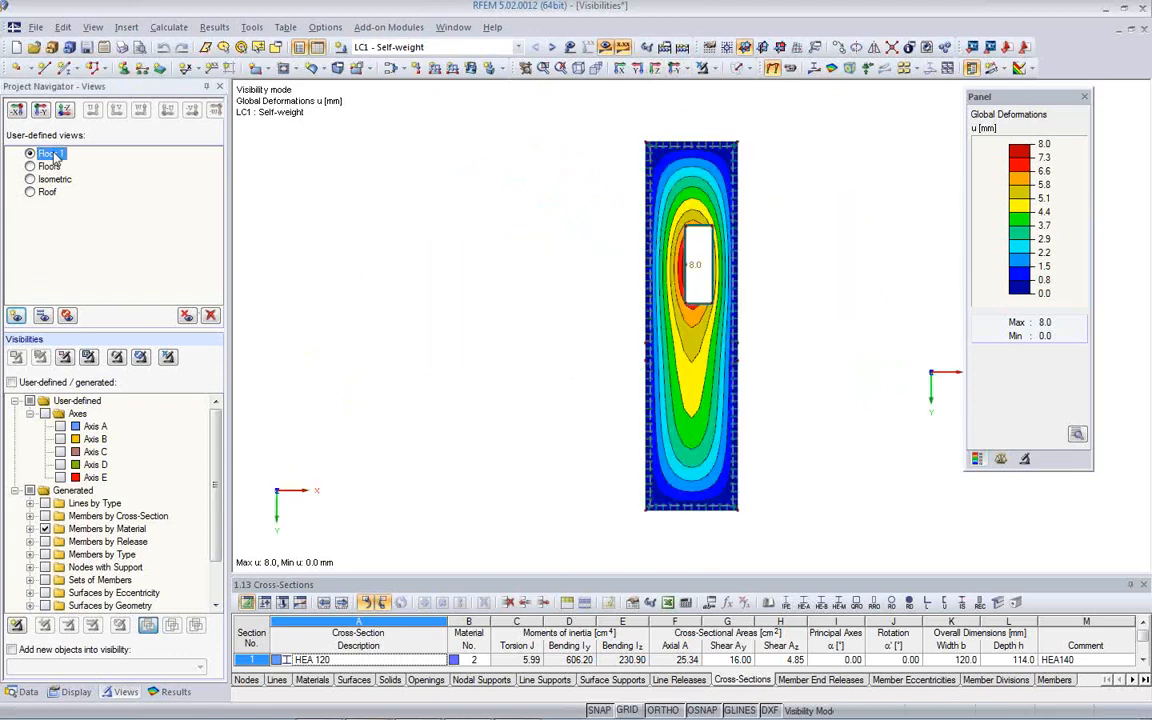
{"action": "left_click", "coordinate": [45, 321]}
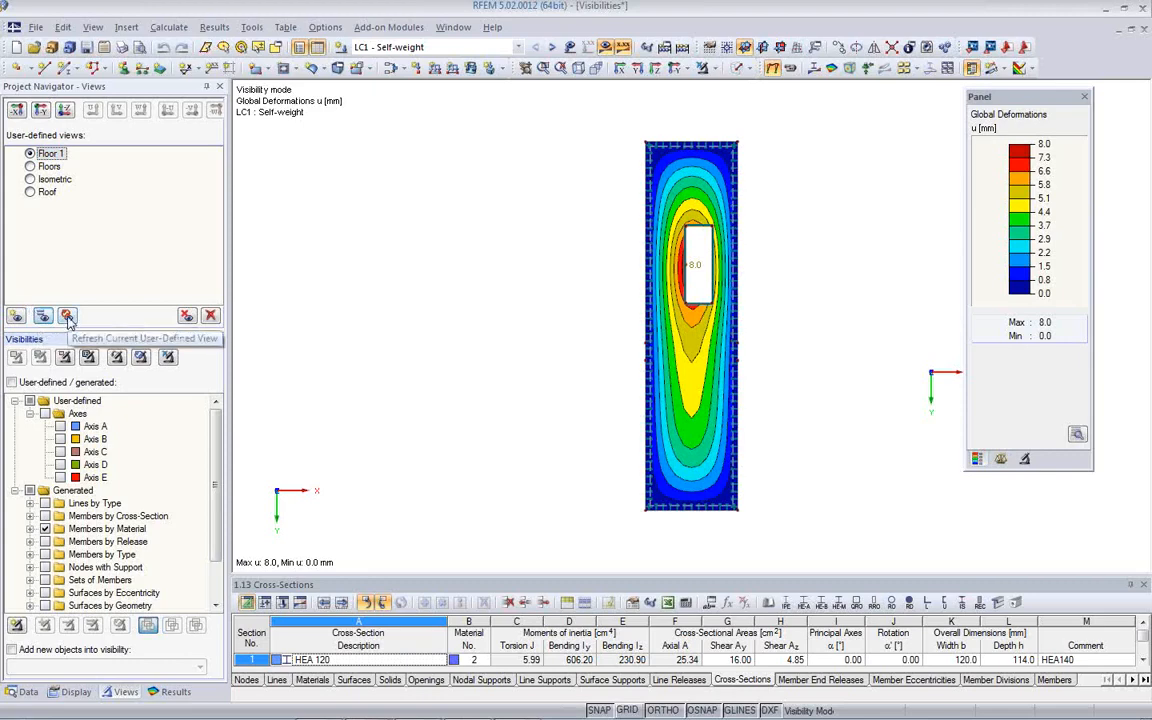
{"action": "middle_click_drag", "start_coordinate": [466, 379], "coordinate": [362, 303], "text": "ctrl"}
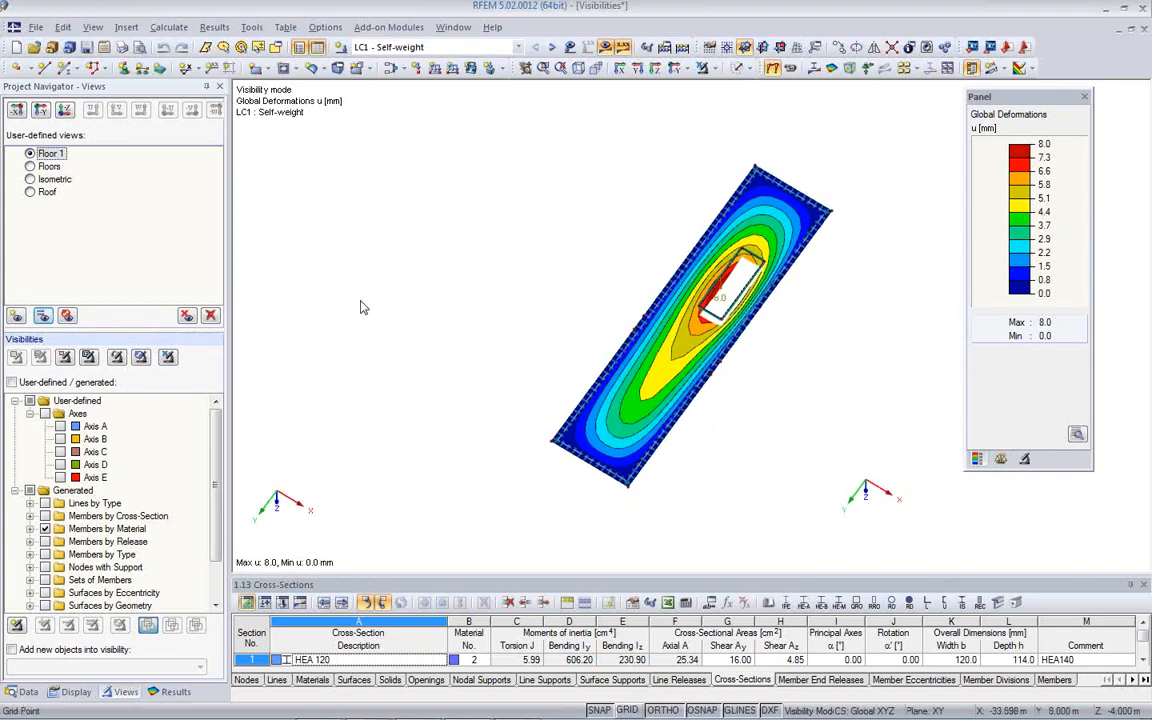
{"action": "left_click", "coordinate": [67, 317]}
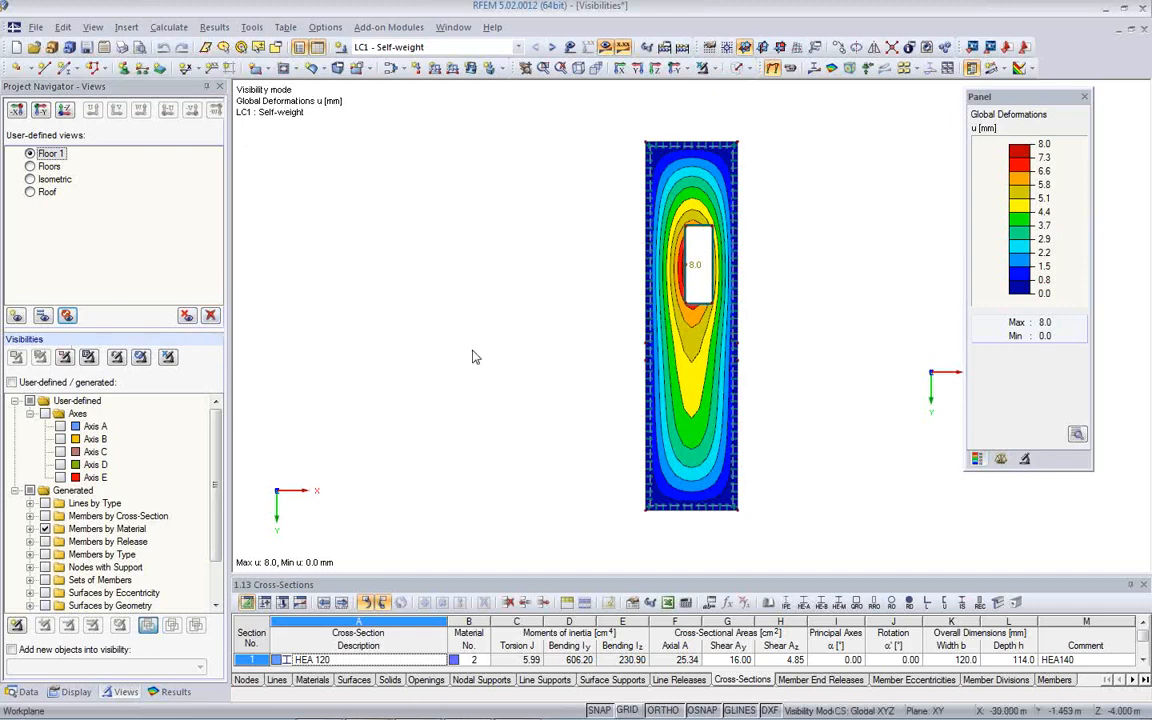
Cancel the visibility mode and show the whole building as a solid model without results and loads
{"action": "left_click", "coordinate": [703, 70]}
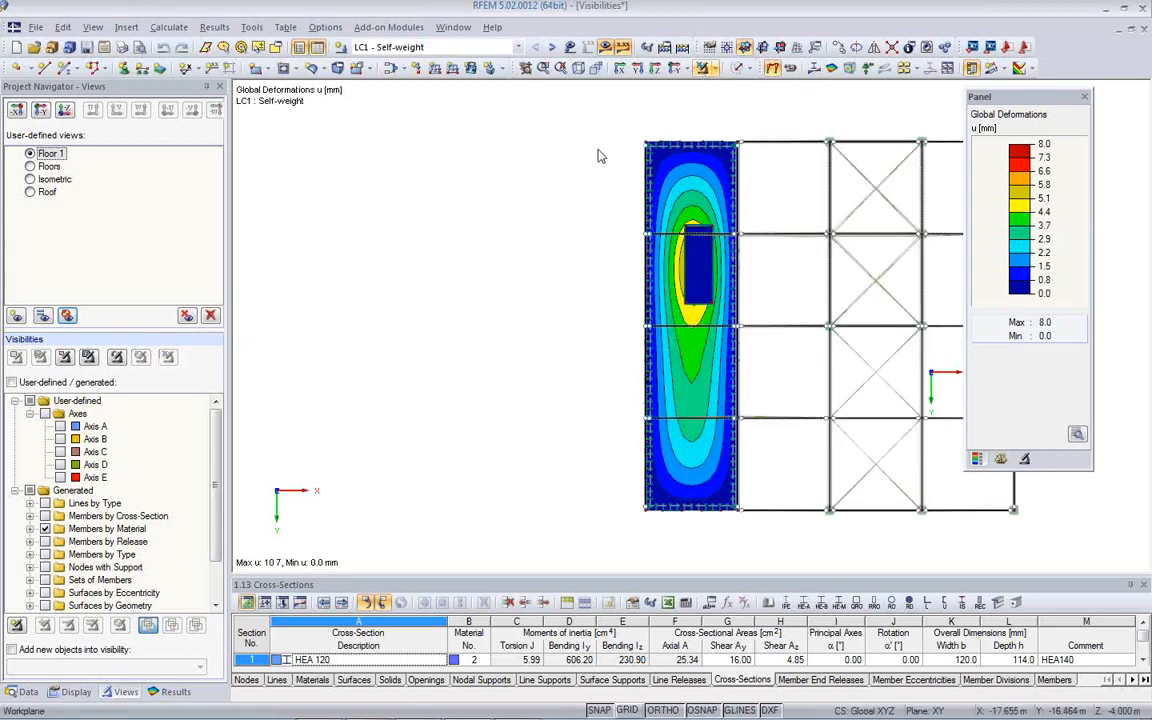
{"action": "left_click", "coordinate": [522, 67]}
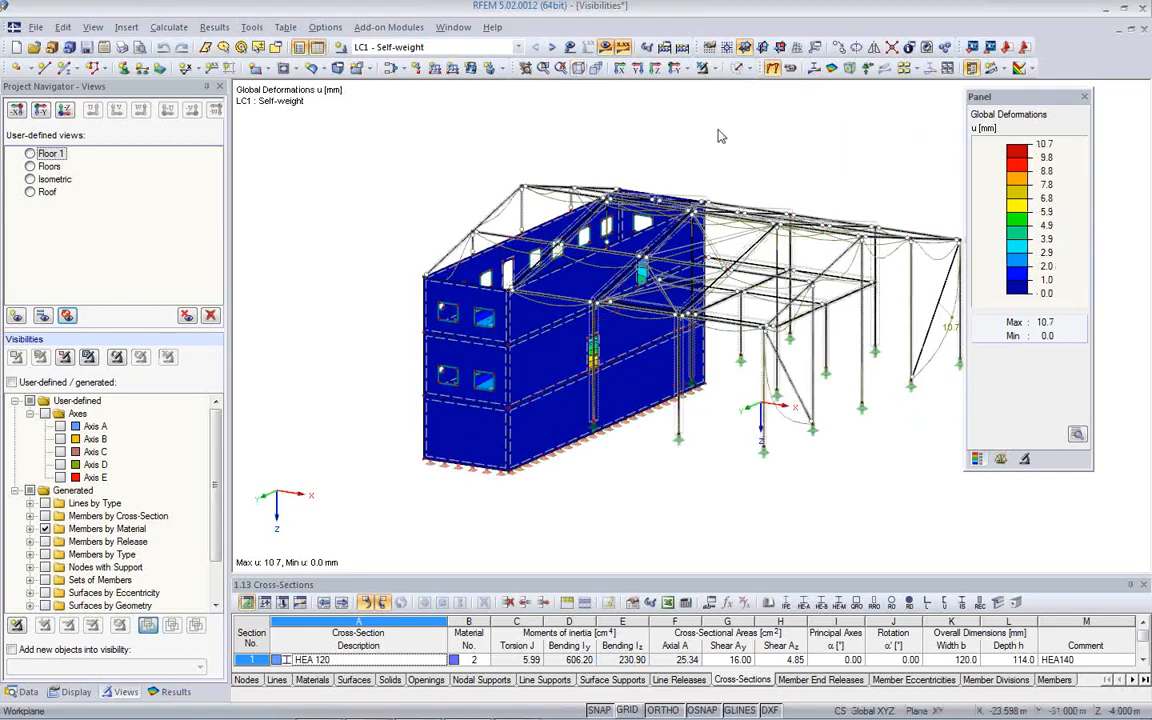
{"action": "left_click", "coordinate": [606, 48]}
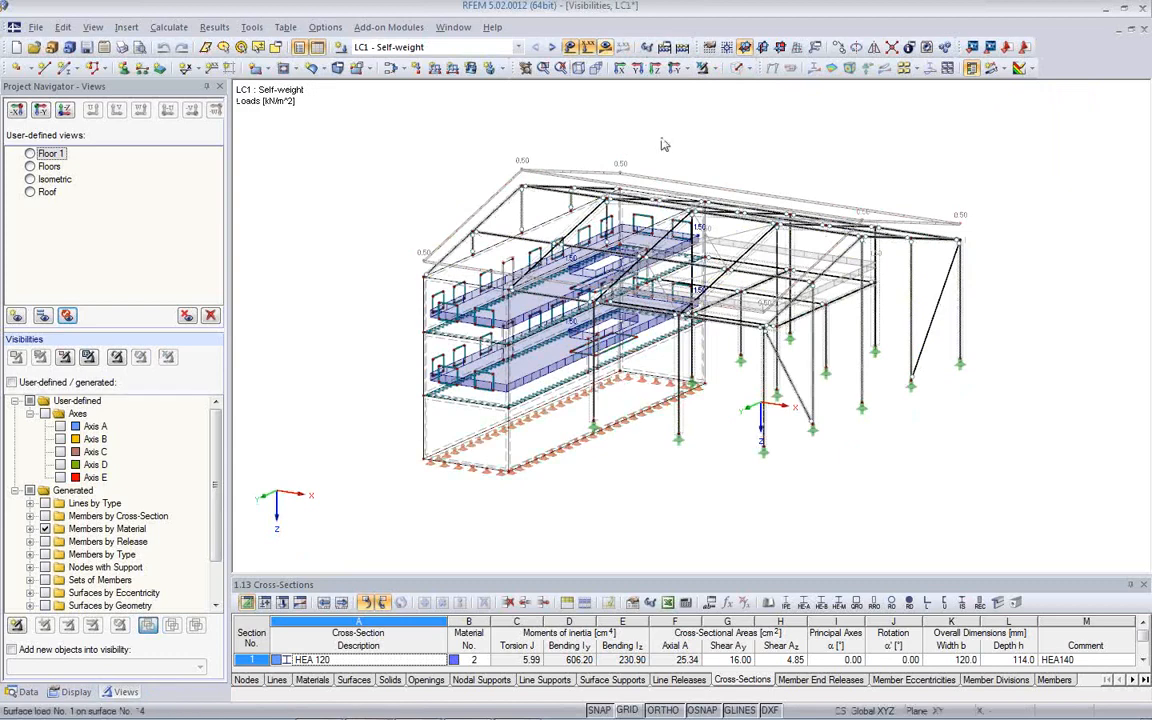
{"action": "left_click", "coordinate": [571, 48]}
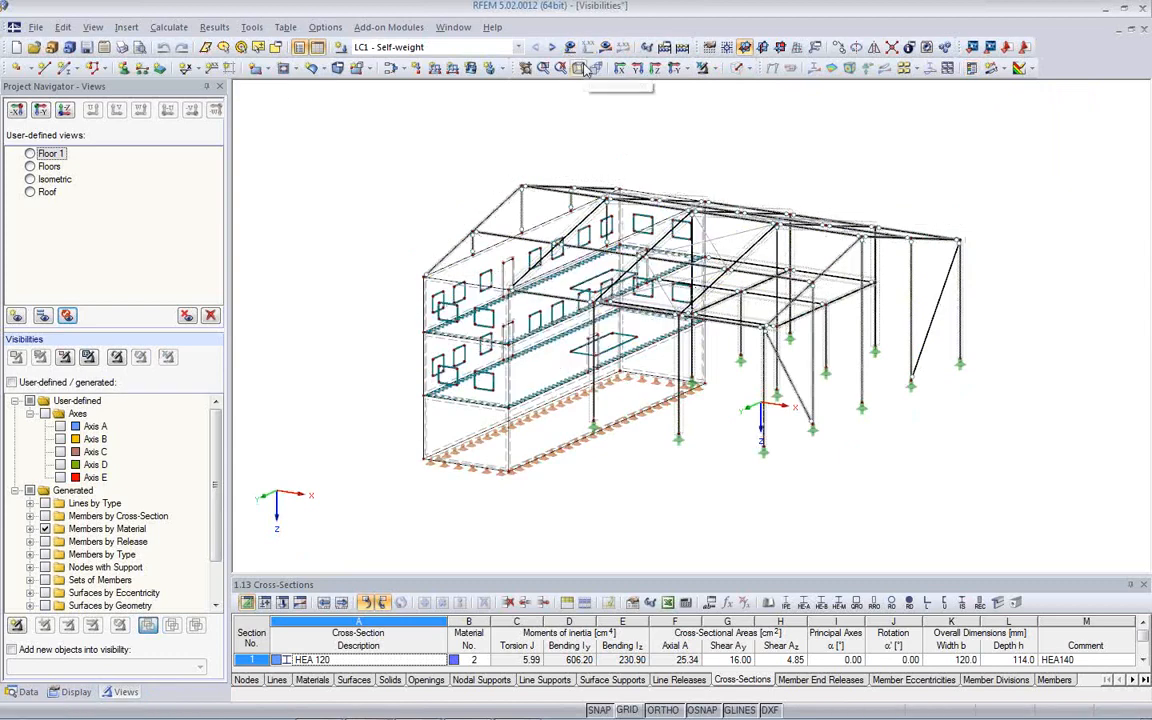
{"action": "left_click", "coordinate": [736, 69]}
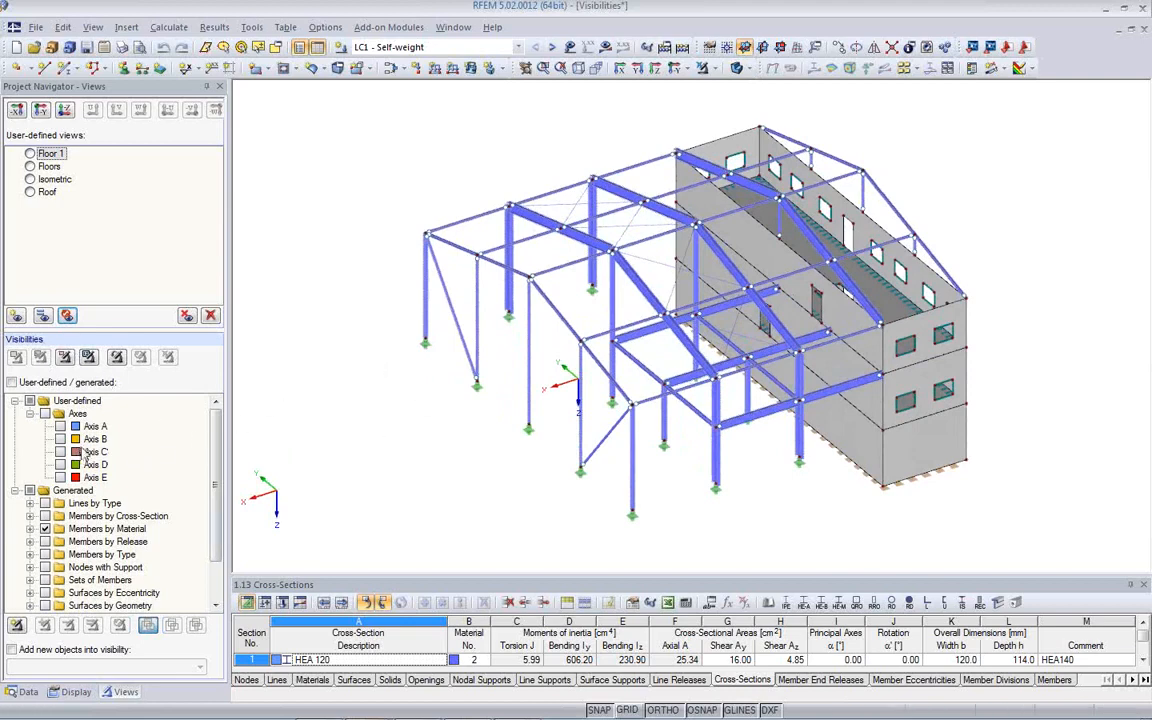
Show the user-defined visibilities Axis A to Axis E, with the generated Members by Material visibility switched off
{"action": "left_click", "coordinate": [60, 427]}
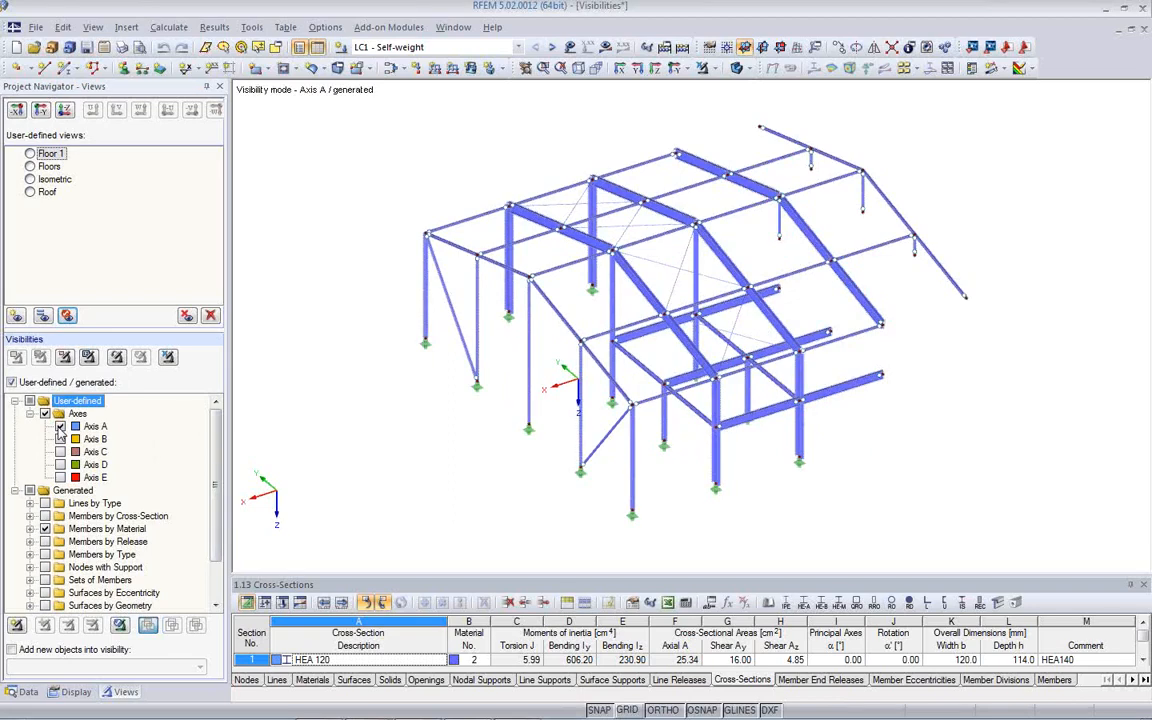
{"action": "left_click", "coordinate": [43, 528]}
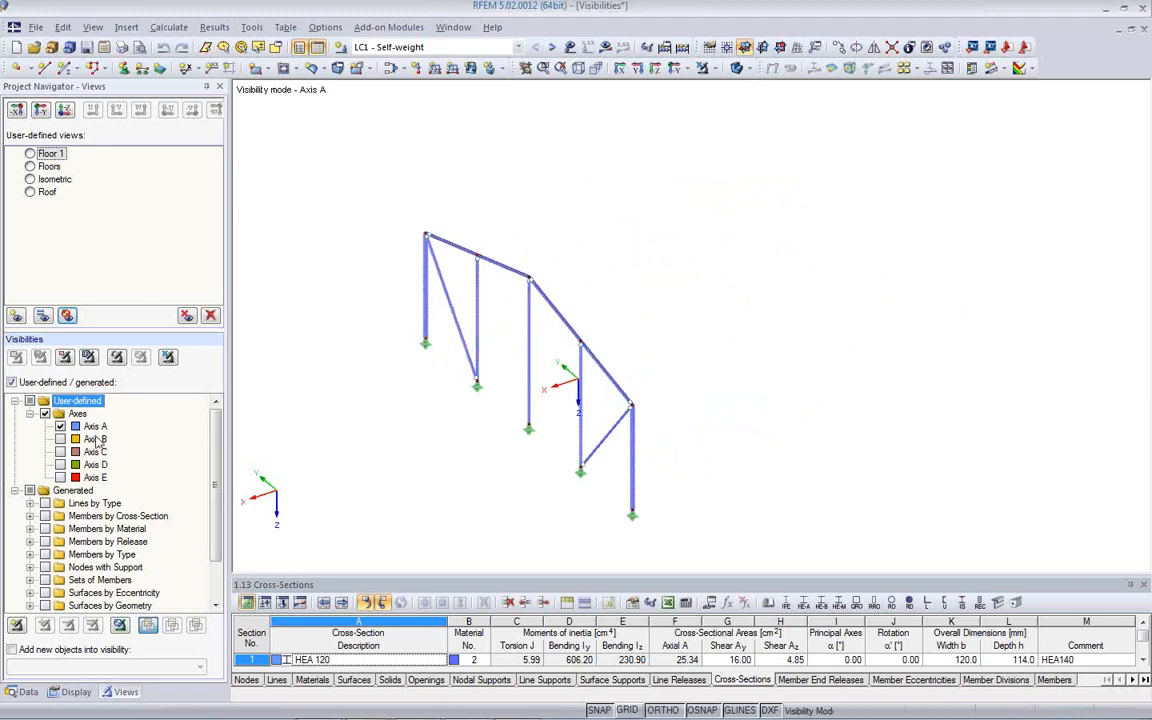
{"action": "left_click", "coordinate": [60, 452]}
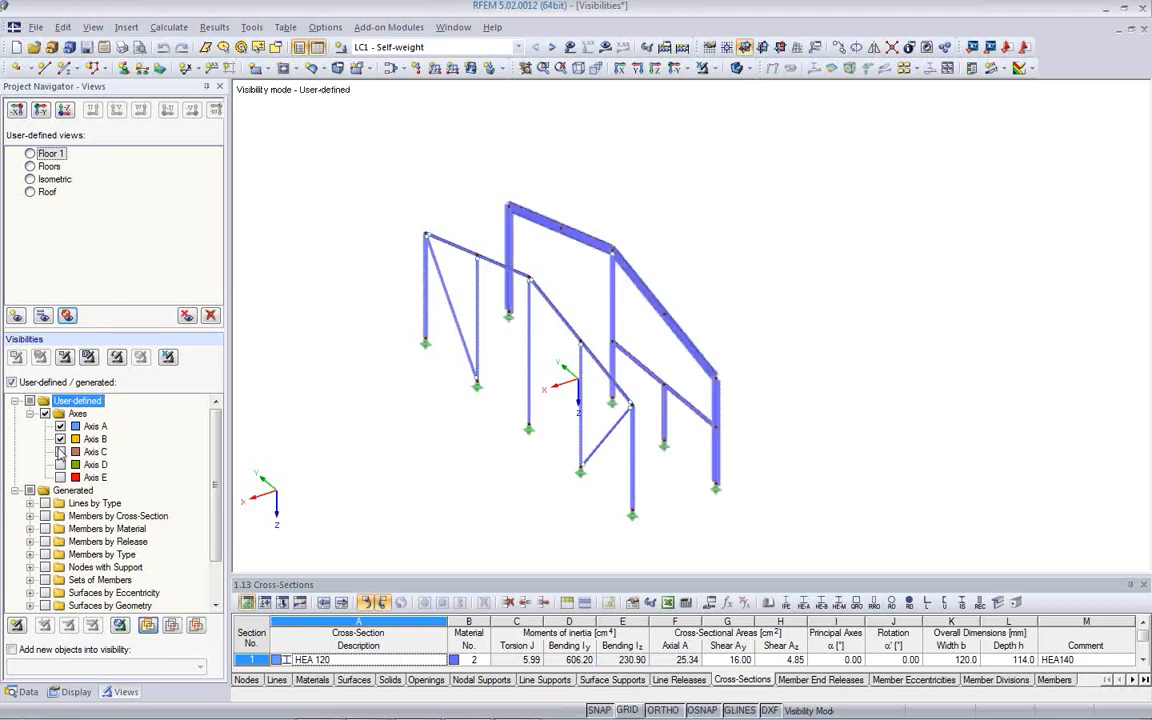
{"action": "left_click", "coordinate": [60, 465]}
{"action": "left_click", "coordinate": [60, 478]}
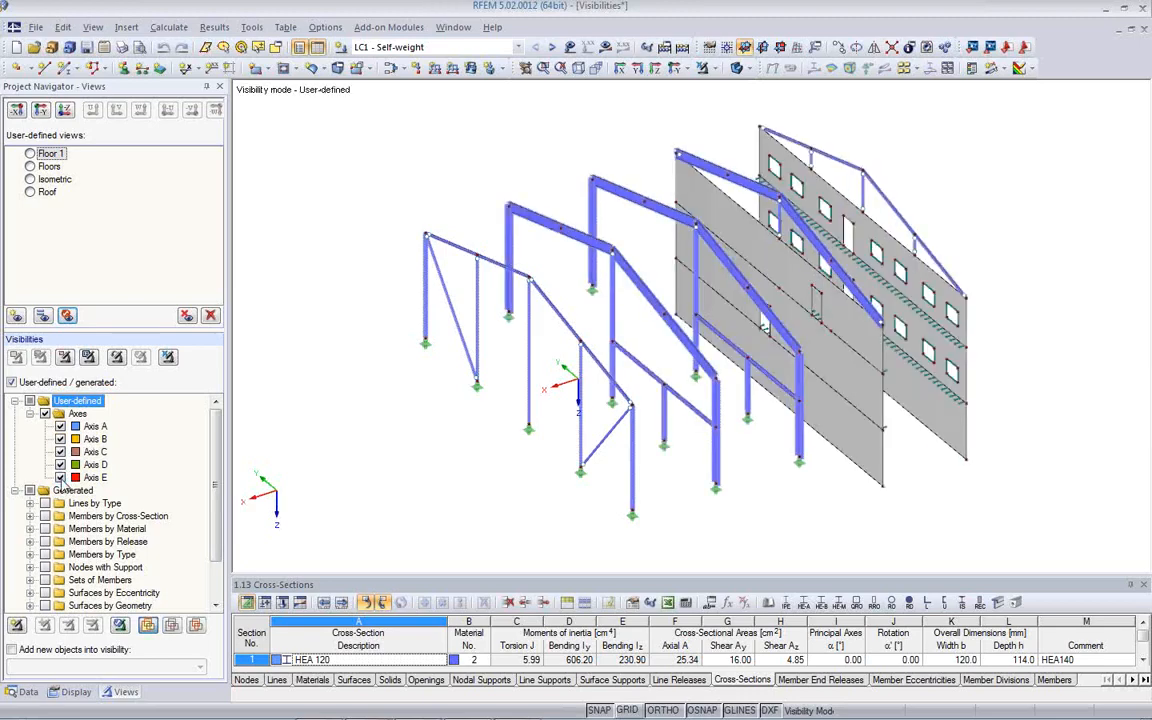
{"action": "middle_click_drag", "start_coordinate": [729, 441], "coordinate": [662, 405], "text": "ctrl"}
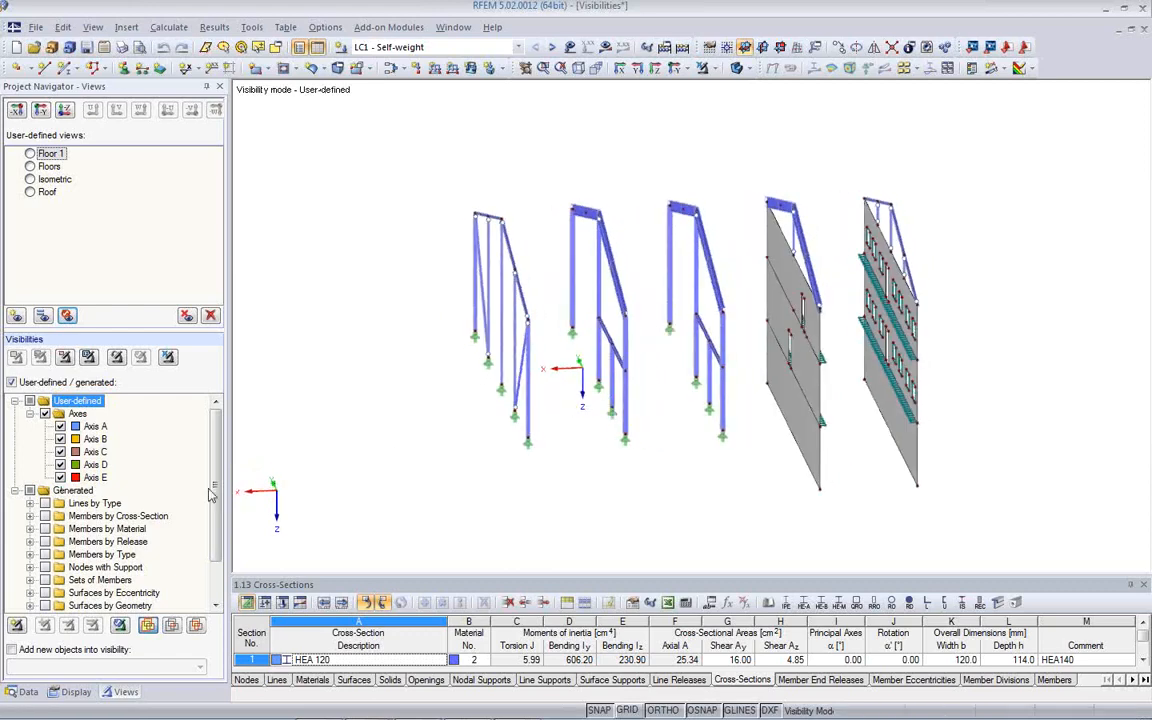
Hide the Axis D and Axis E visibilities and show the hidden objects in the background
{"action": "left_click", "coordinate": [60, 465]}
{"action": "left_click", "coordinate": [60, 478]}
{"action": "middle_click_drag", "start_coordinate": [312, 402], "coordinate": [351, 467], "text": "ctrl"}
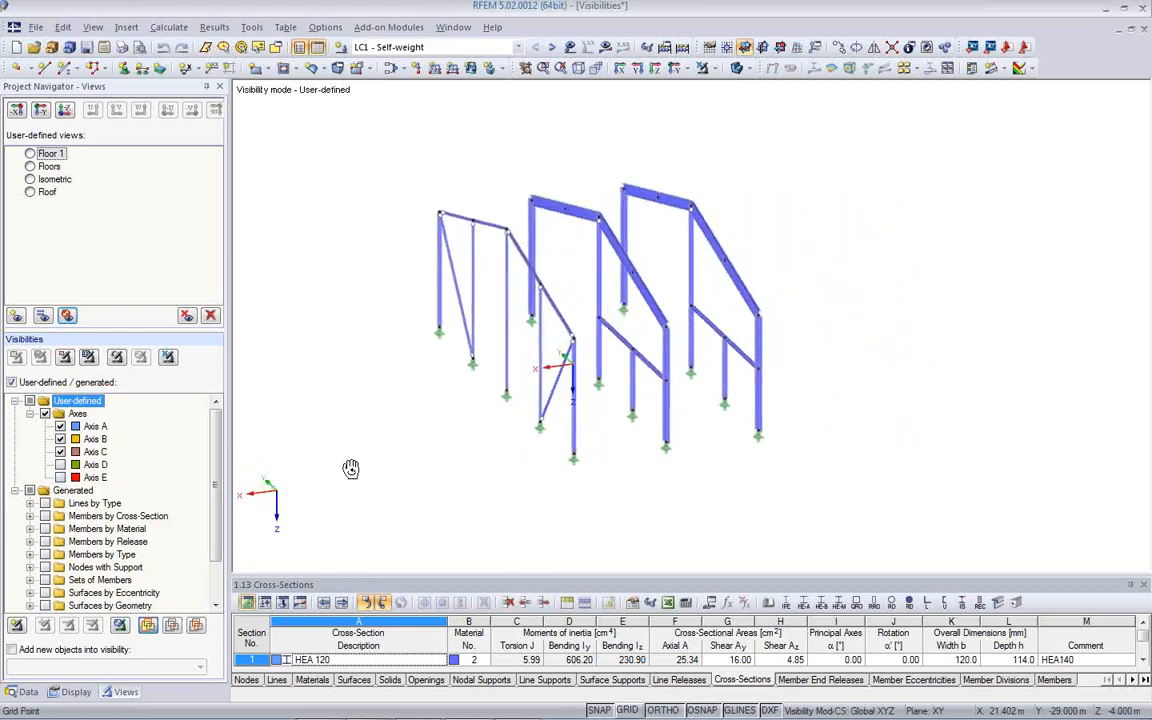
{"action": "right_click", "coordinate": [341, 266]}
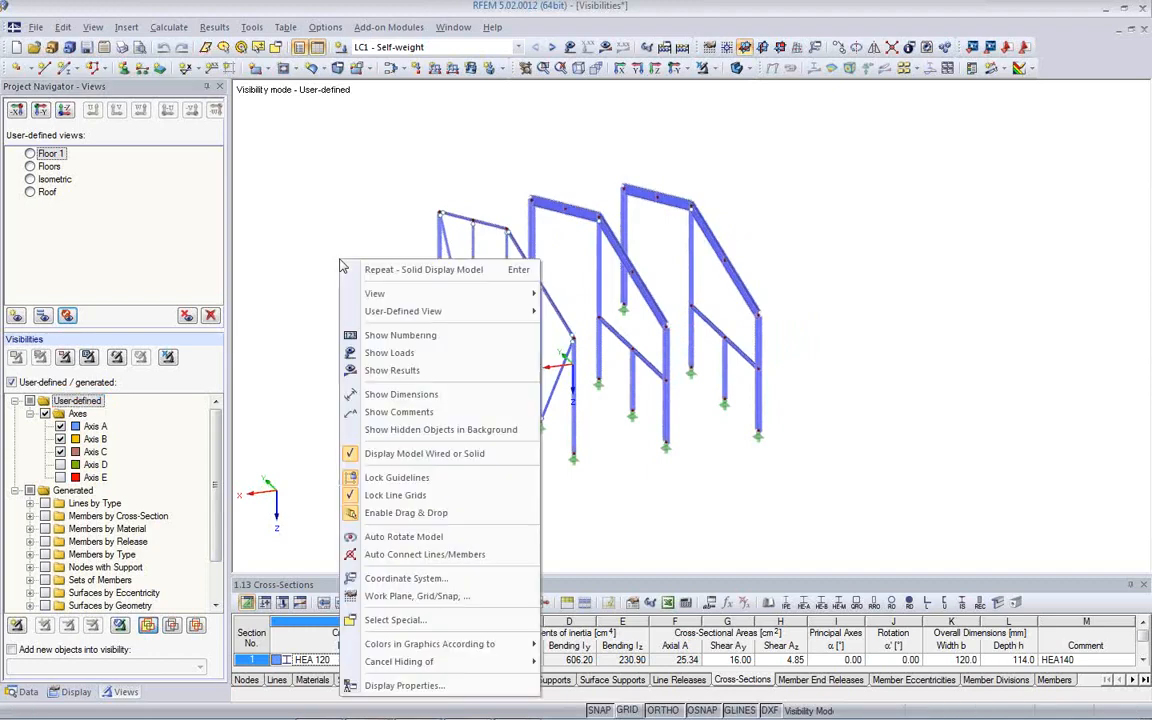
{"action": "left_click", "coordinate": [385, 432]}
{"action": "middle_click_drag", "start_coordinate": [386, 437], "coordinate": [405, 460], "text": "ctrl"}
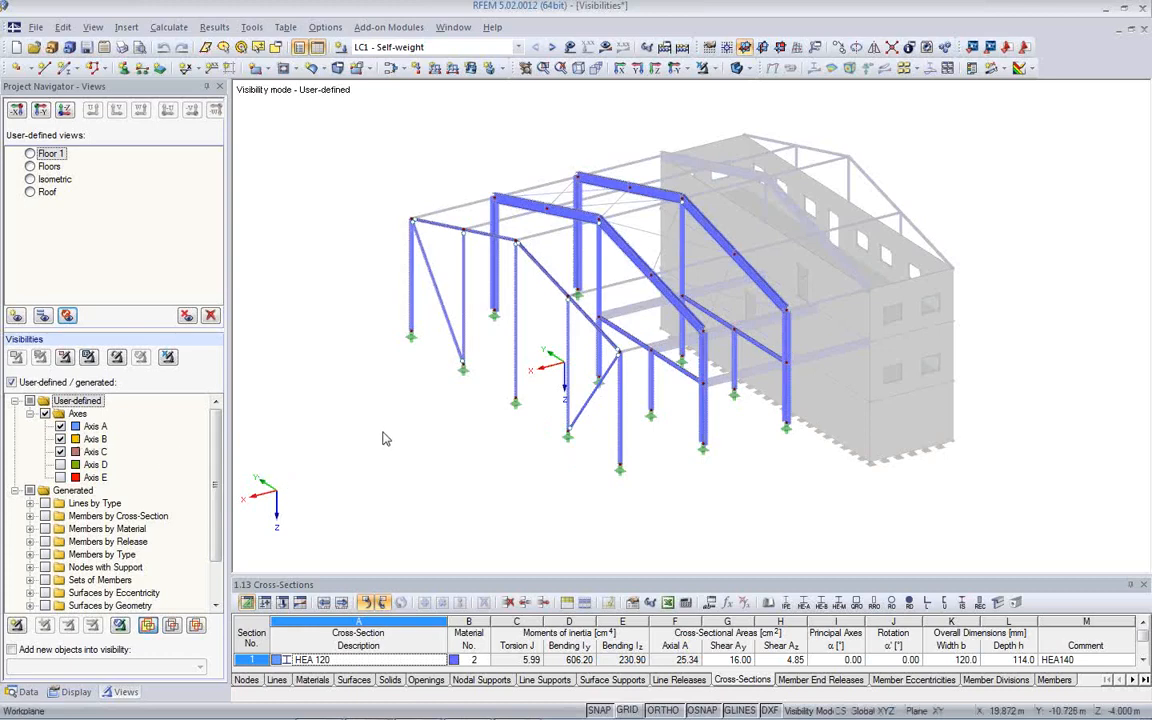
Cancel the visibility mode and select the intermediate floor beams between the hall frames and the concrete building
{"action": "left_click", "coordinate": [168, 358]}
{"action": "middle_click_drag", "start_coordinate": [700, 469], "coordinate": [540, 336], "text": "ctrl"}
{"action": "middle_click_drag", "start_coordinate": [714, 340], "coordinate": [730, 360], "text": "ctrl"}
{"action": "left_click_drag", "start_coordinate": [565, 284], "coordinate": [750, 303]}
{"action": "middle_click_drag", "start_coordinate": [740, 356], "coordinate": [736, 390], "text": "ctrl"}
{"action": "left_click_drag", "start_coordinate": [742, 356], "coordinate": [727, 284]}
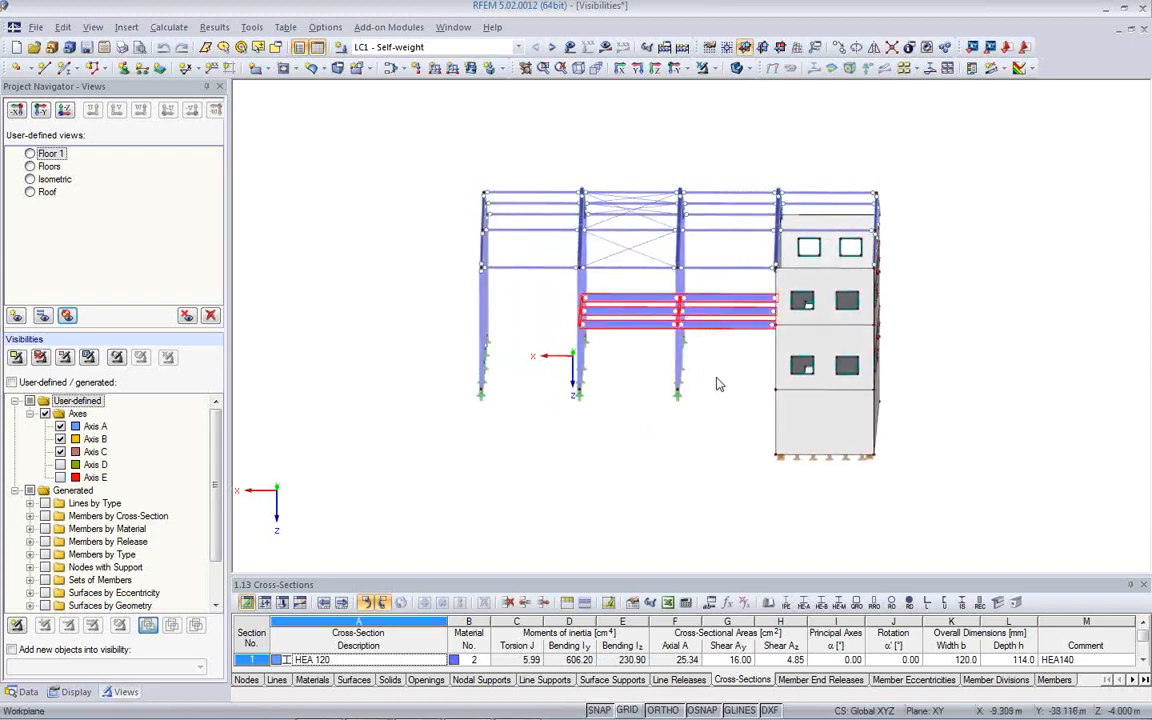
{"action": "middle_click_drag", "start_coordinate": [718, 383], "coordinate": [689, 506], "text": "ctrl"}
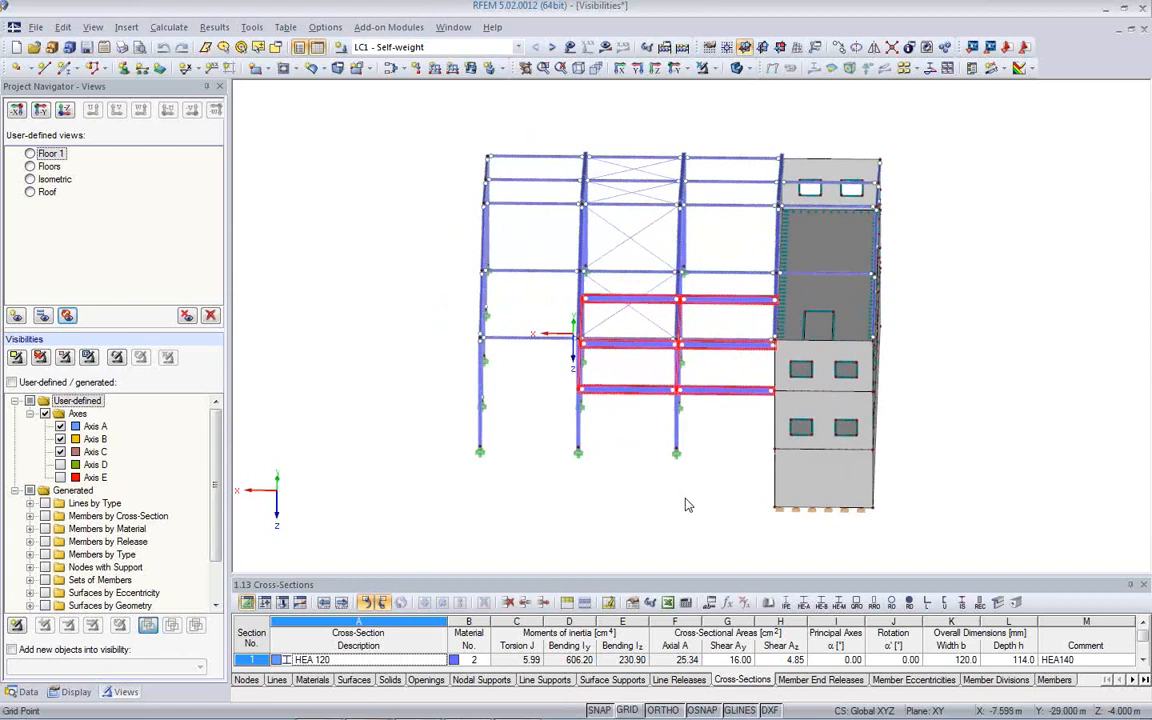
Create a user-defined visibility named Level1 from the selected floor beams and place it in a new group named Levels
{"action": "right_click", "coordinate": [632, 401]}
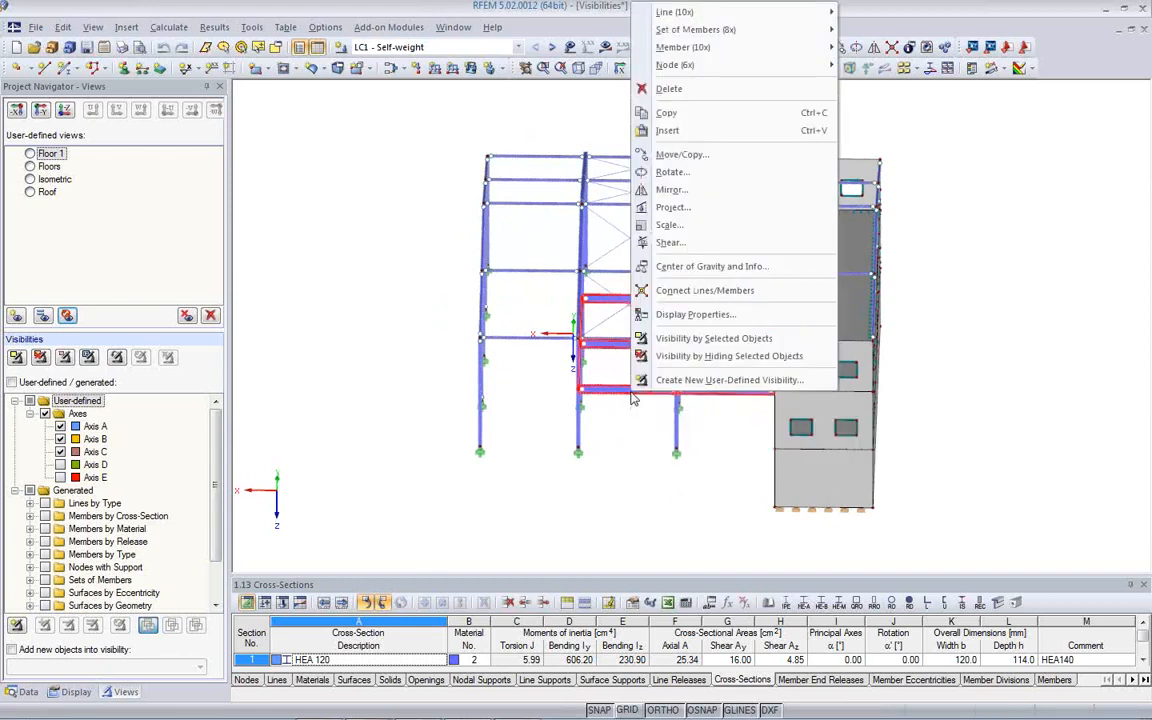
{"action": "left_click", "coordinate": [684, 381]}
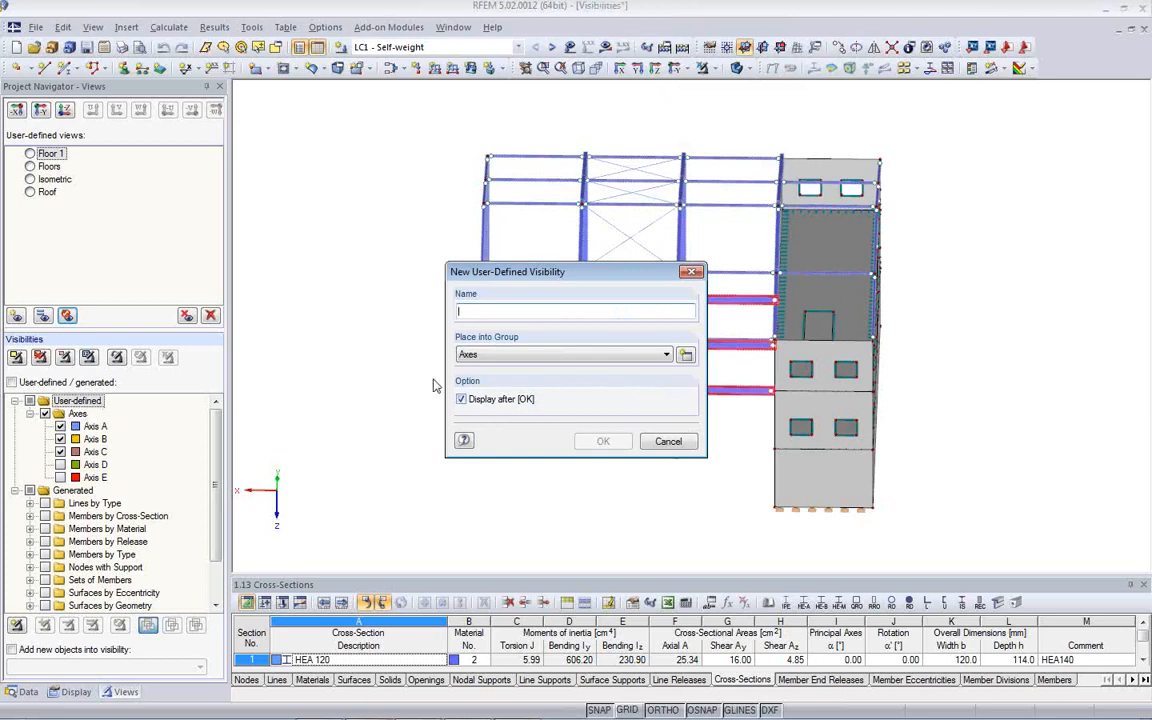
{"action": "left_click", "coordinate": [686, 356]}
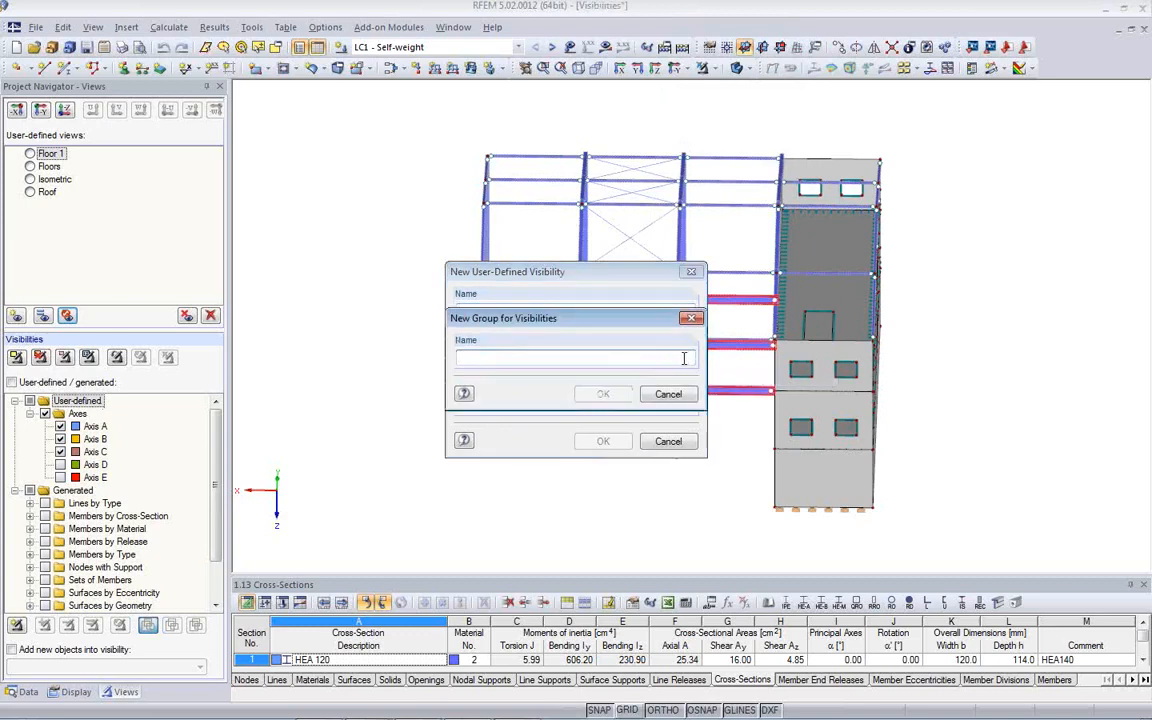
{"action": "type", "text": "J"}
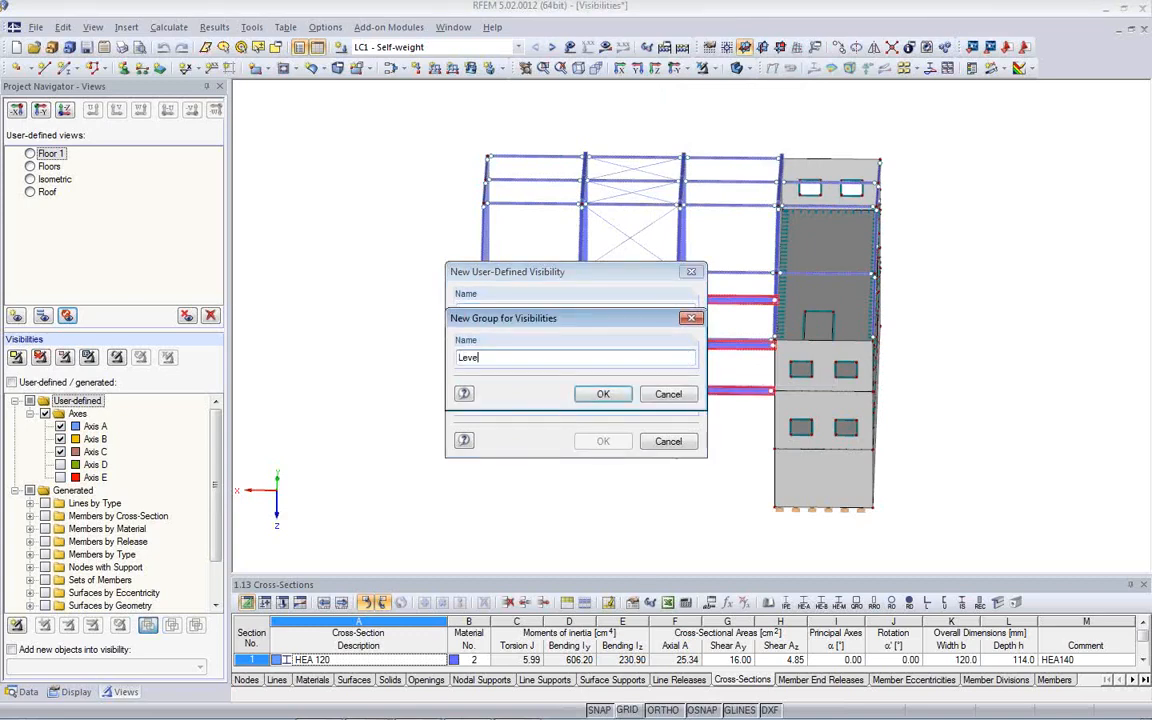
{"action": "left_click", "coordinate": [603, 394]}
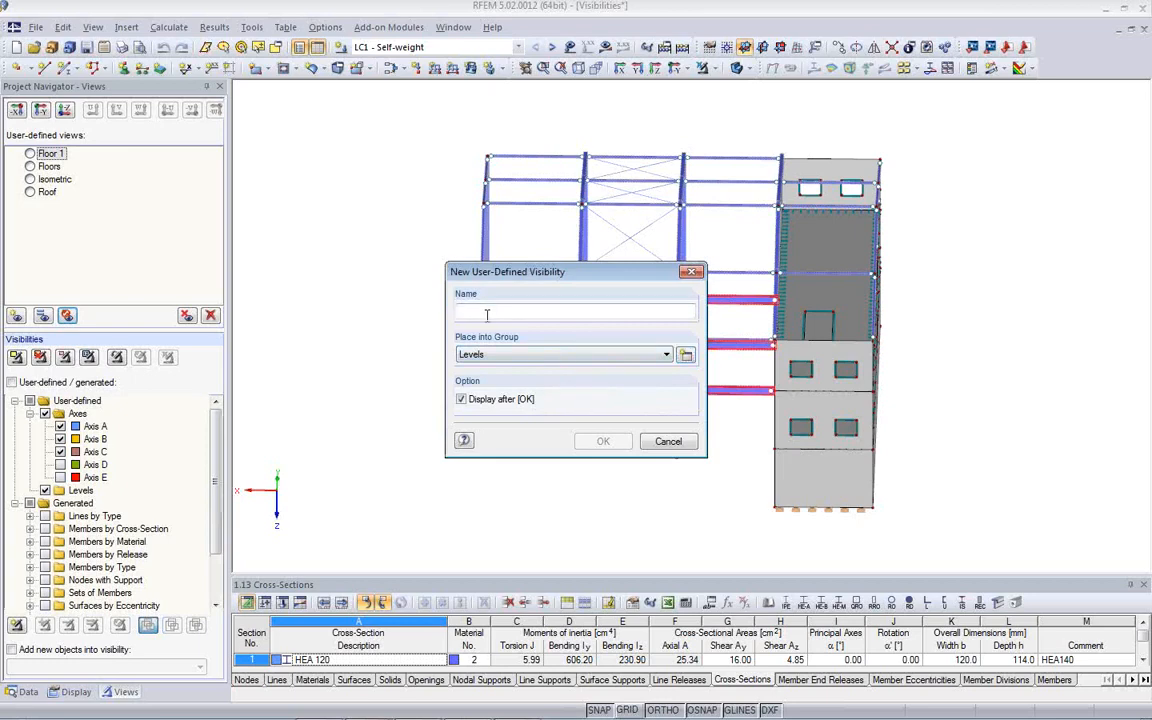
{"action": "type", "text": "Level 1"}
{"action": "left_click", "coordinate": [600, 441]}
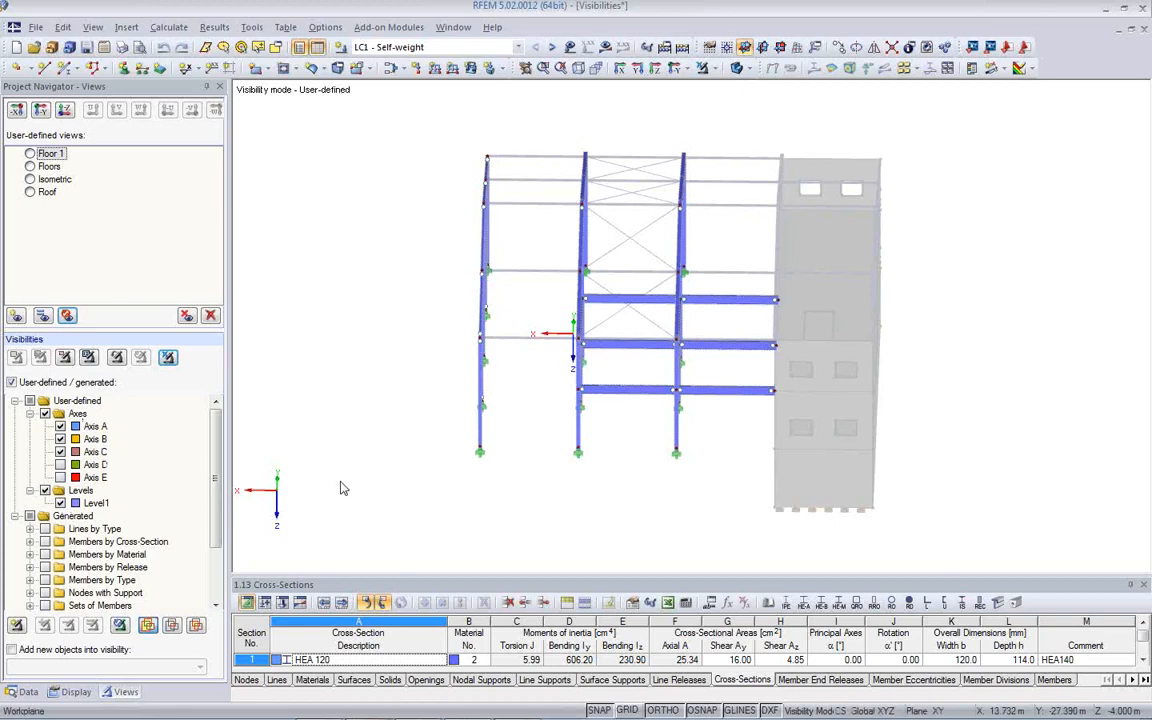
Show only the Level1 visibility, with the Axes group off and hidden objects no longer drawn in the background
{"action": "middle_click_drag", "start_coordinate": [541, 513], "coordinate": [462, 456], "text": "ctrl"}
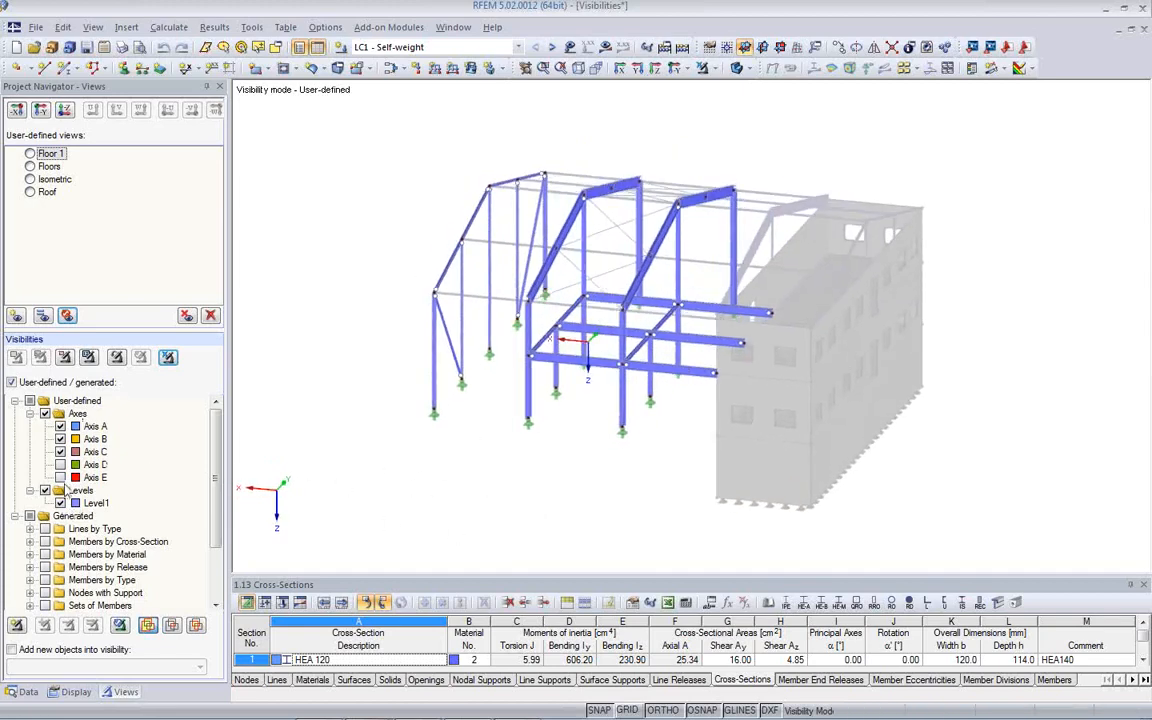
{"action": "left_click", "coordinate": [60, 503]}
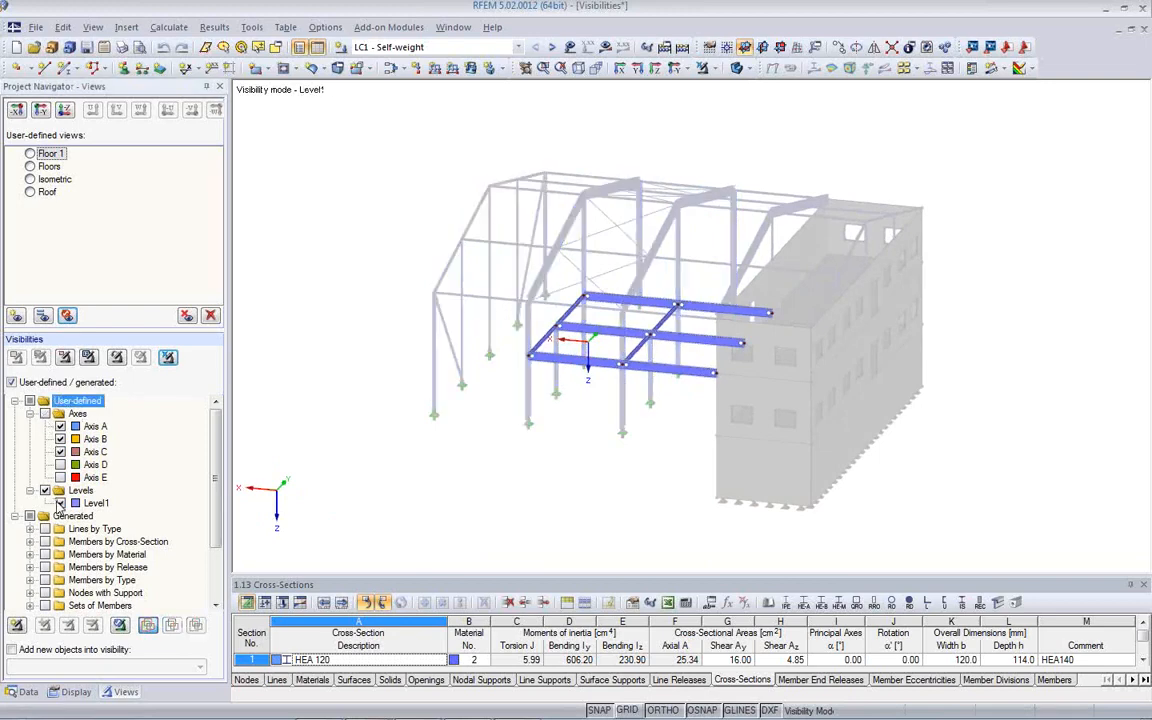
{"action": "left_click", "coordinate": [60, 503]}
{"action": "left_click", "coordinate": [60, 503]}
{"action": "mouse_move", "coordinate": [694, 466]}
{"action": "middle_mouse_down", "text": "ctrl"}
{"action": "mouse_move", "coordinate": [592, 447]}
{"action": "mouse_move", "coordinate": [681, 460]}
{"action": "middle_mouse_up", "text": "ctrl"}
{"action": "right_click", "coordinate": [406, 339]}
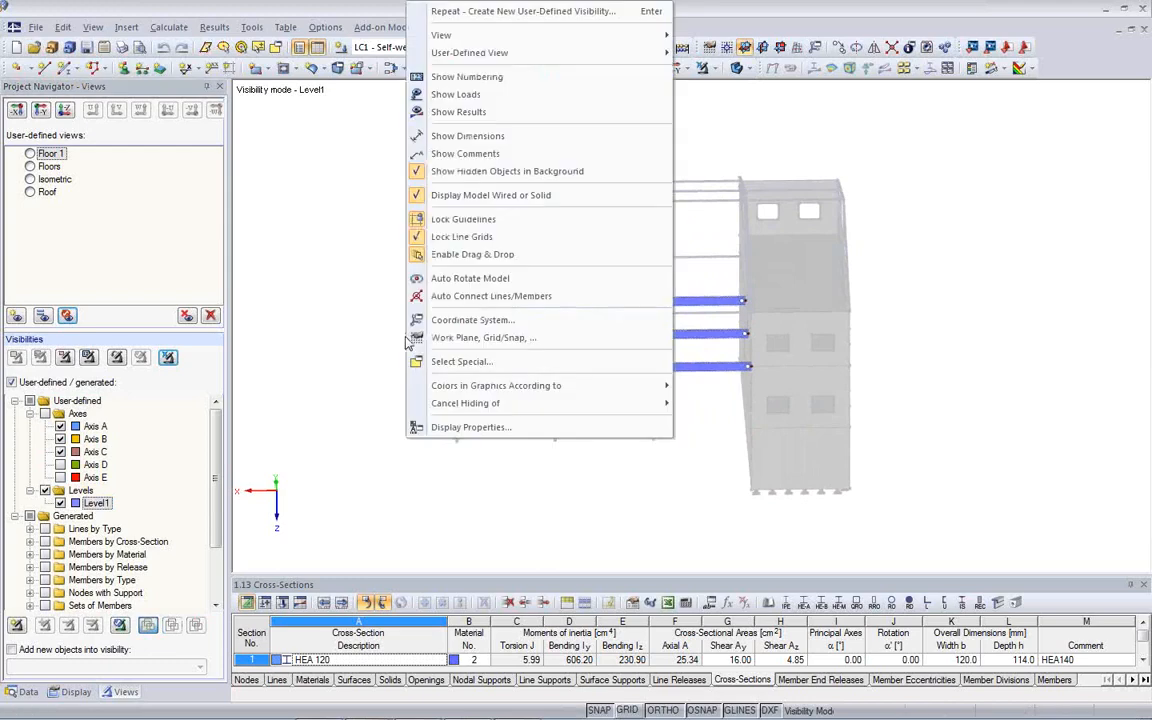
{"action": "left_click", "coordinate": [410, 171]}
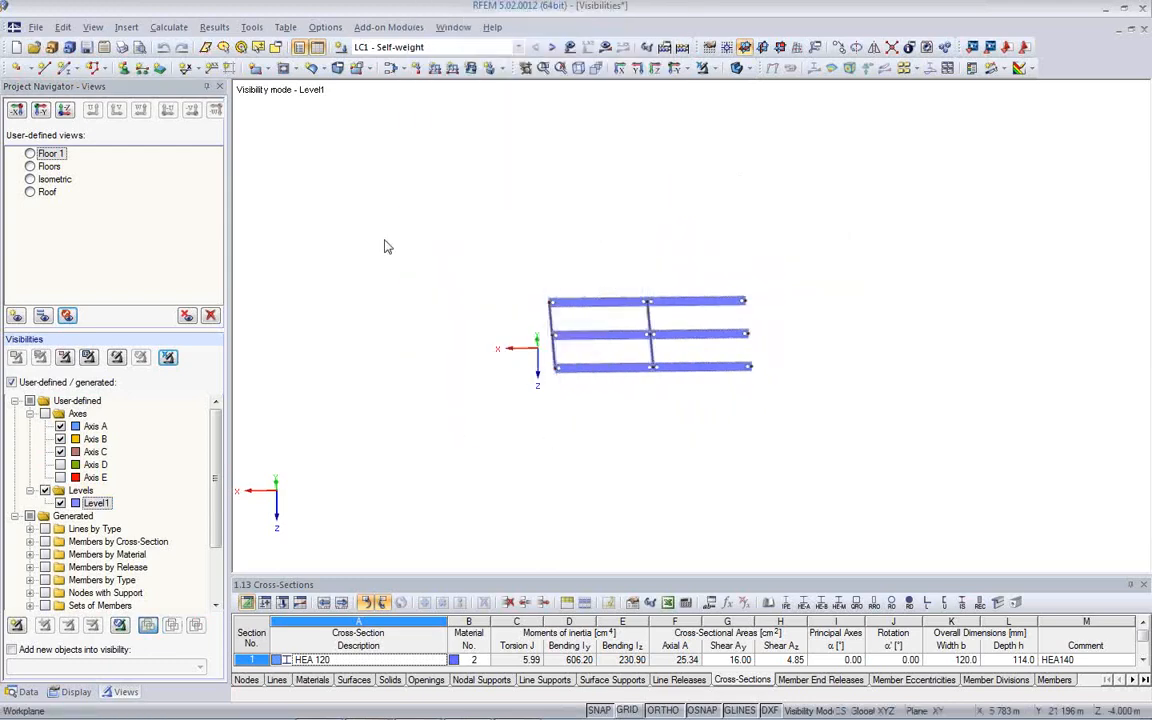
{"action": "middle_click_drag", "start_coordinate": [573, 427], "coordinate": [476, 449], "text": "ctrl"}
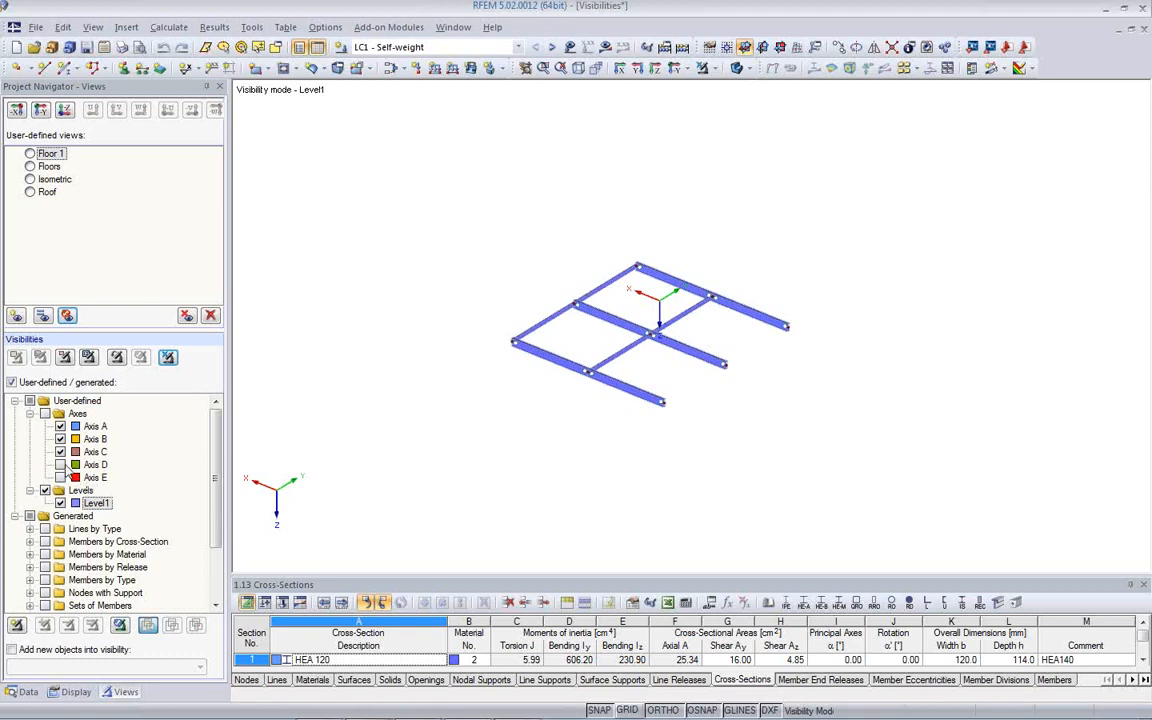
Show the Axes group together with Level1, leaving only Axis B and Axis C switched on among the axes
{"action": "left_click", "coordinate": [60, 426]}
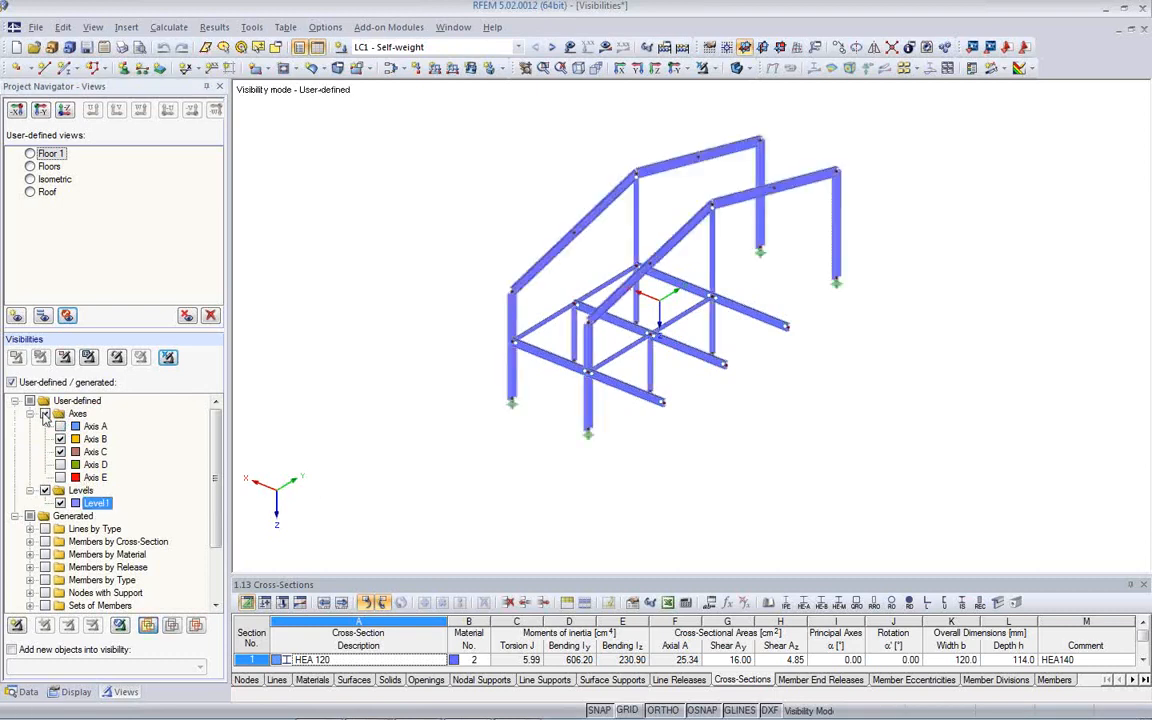
{"action": "middle_click_drag", "start_coordinate": [493, 420], "coordinate": [536, 437], "text": "ctrl"}
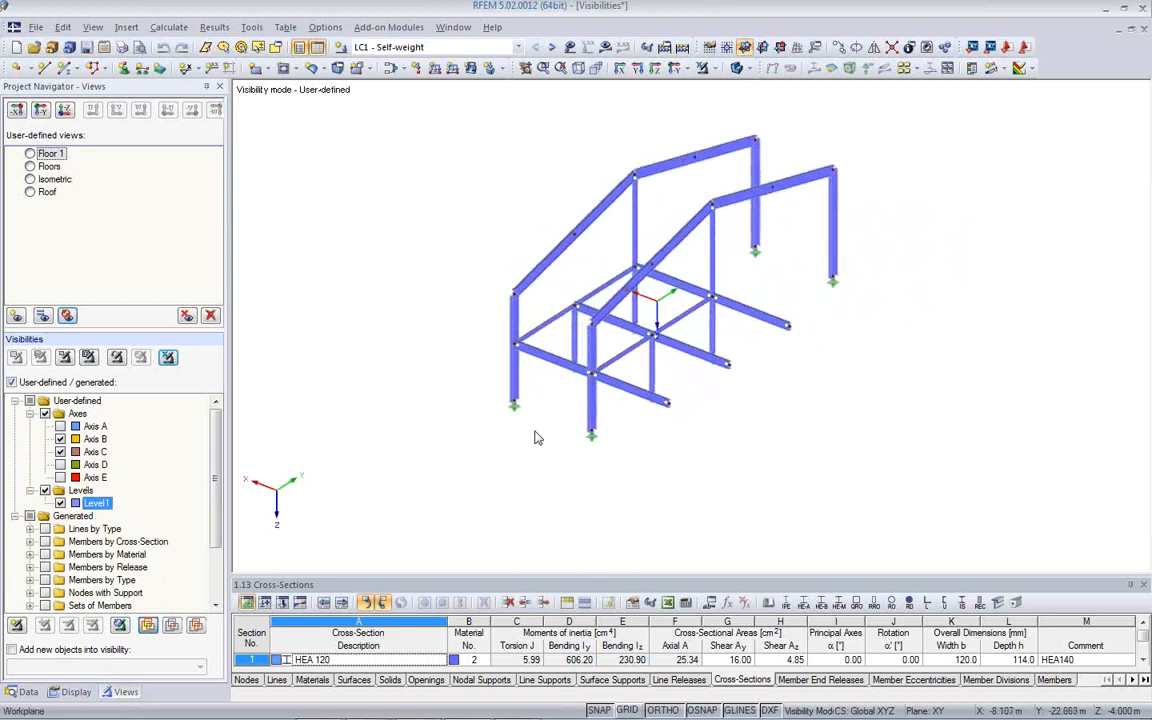
{"action": "scroll", "coordinate": [619, 413], "scroll_direction": "up", "scroll_amount": 2}
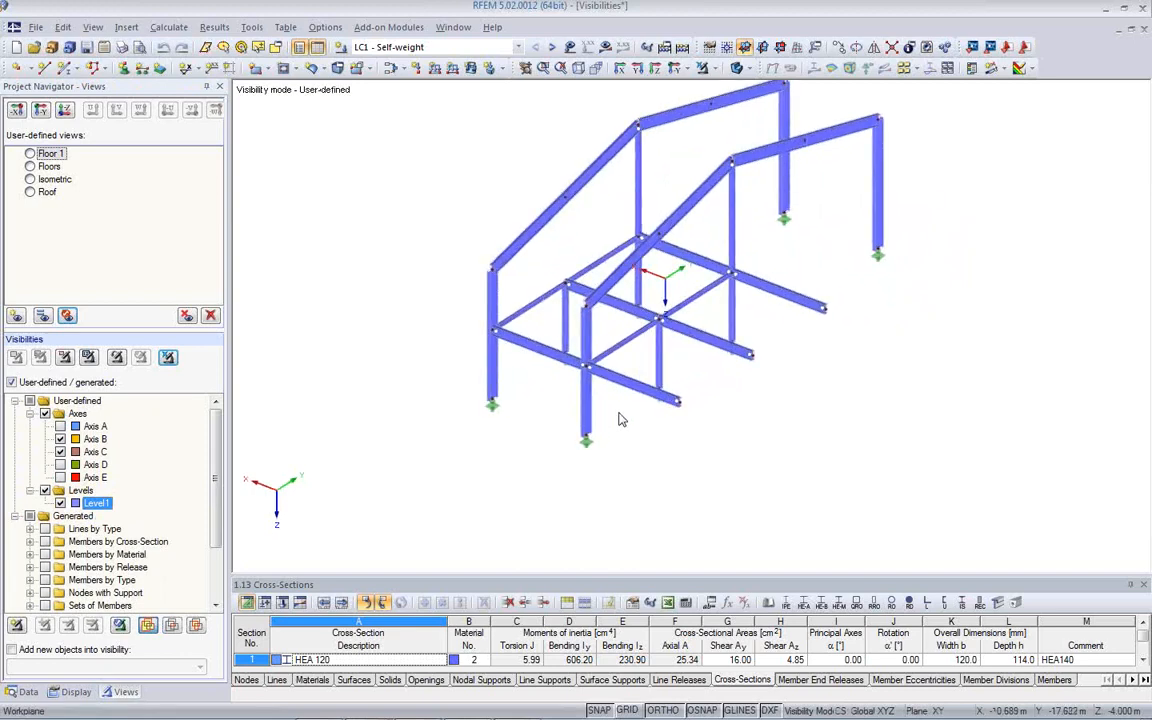
{"action": "middle_click_drag", "start_coordinate": [619, 414], "coordinate": [576, 478]}
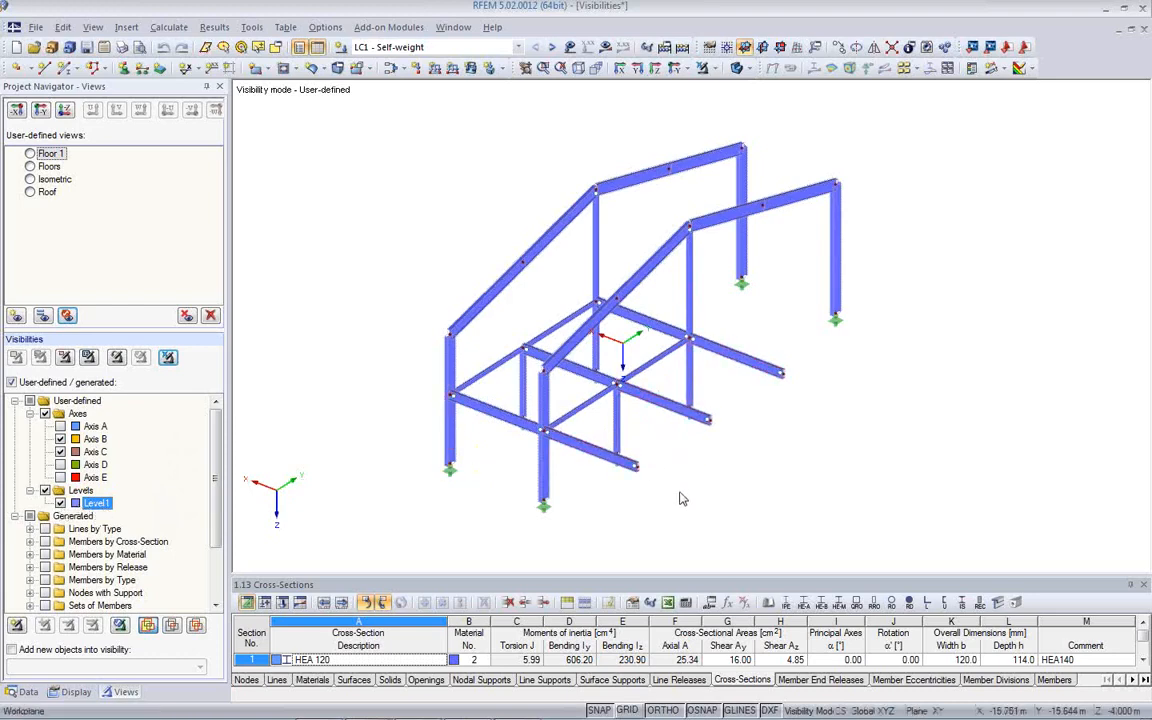
{"action": "middle_click_drag", "start_coordinate": [680, 492], "coordinate": [673, 448]}
{"action": "scroll", "coordinate": [653, 451], "scroll_direction": "down", "scroll_amount": 2}
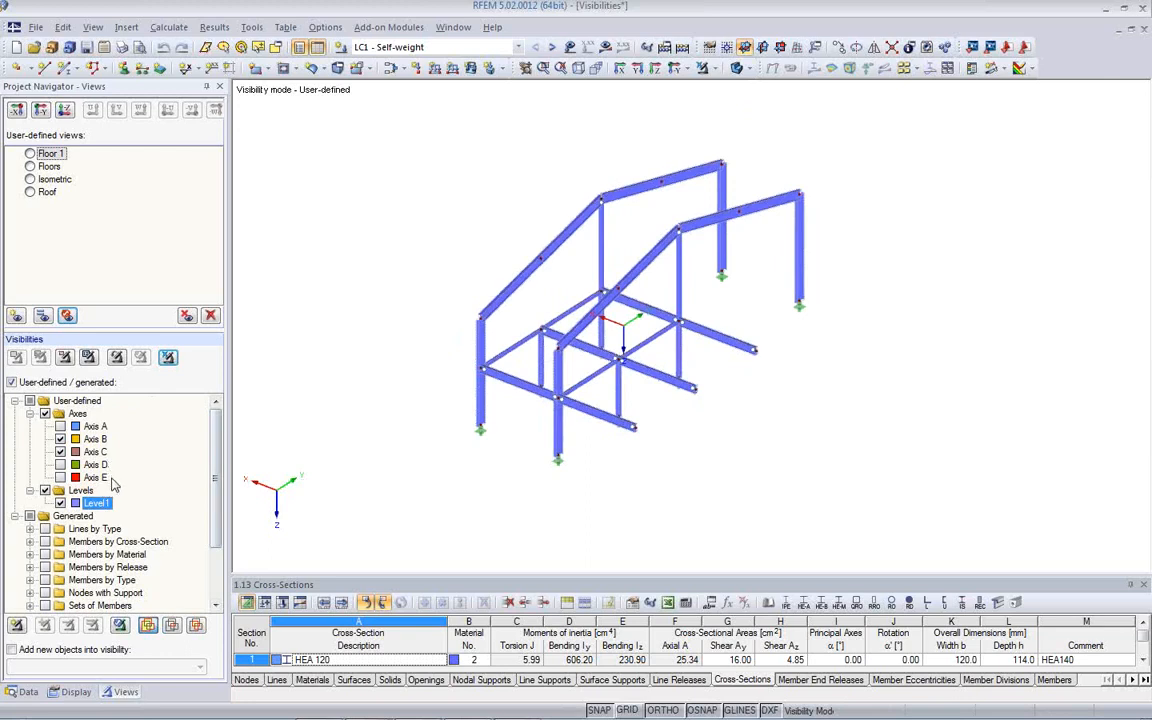
Display only the intersection of the Axes and Levels groups, and return to showing all objects of both groups
{"action": "left_click", "coordinate": [196, 626]}
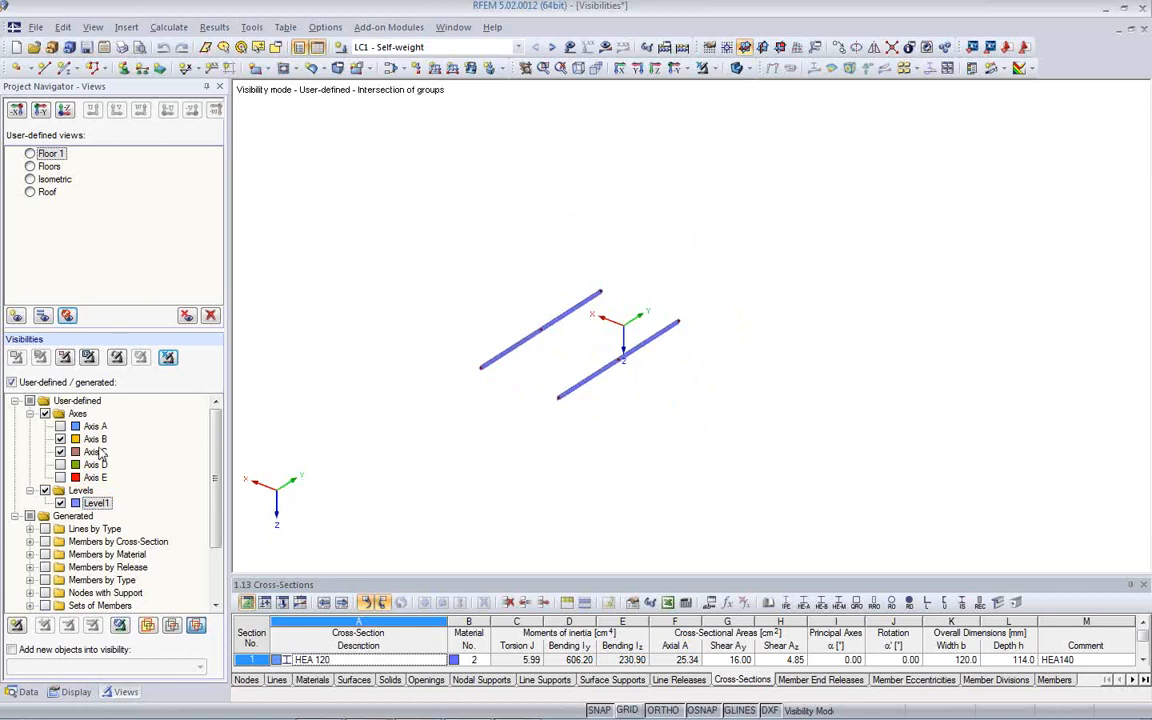
{"action": "left_click", "coordinate": [147, 626]}
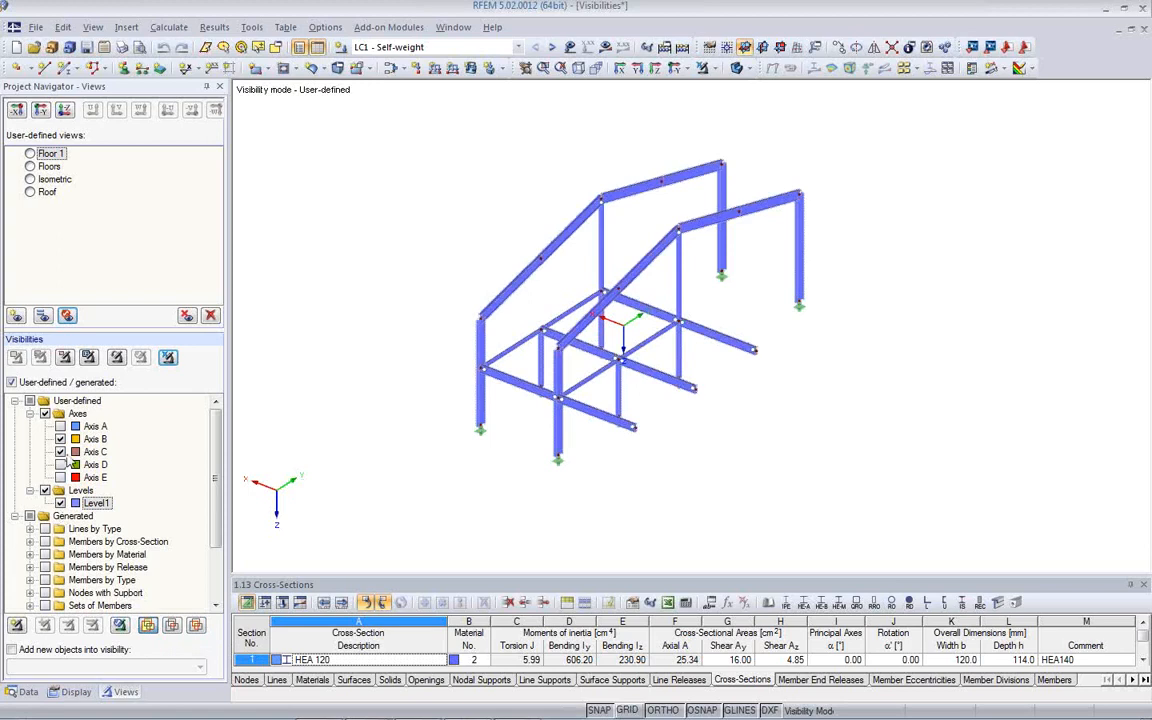
Cancel the visibility mode and switch on the generated Members by Cross-Section visibility for 5 - IPE 500
{"action": "left_click_drag", "start_coordinate": [214, 471], "coordinate": [214, 525]}
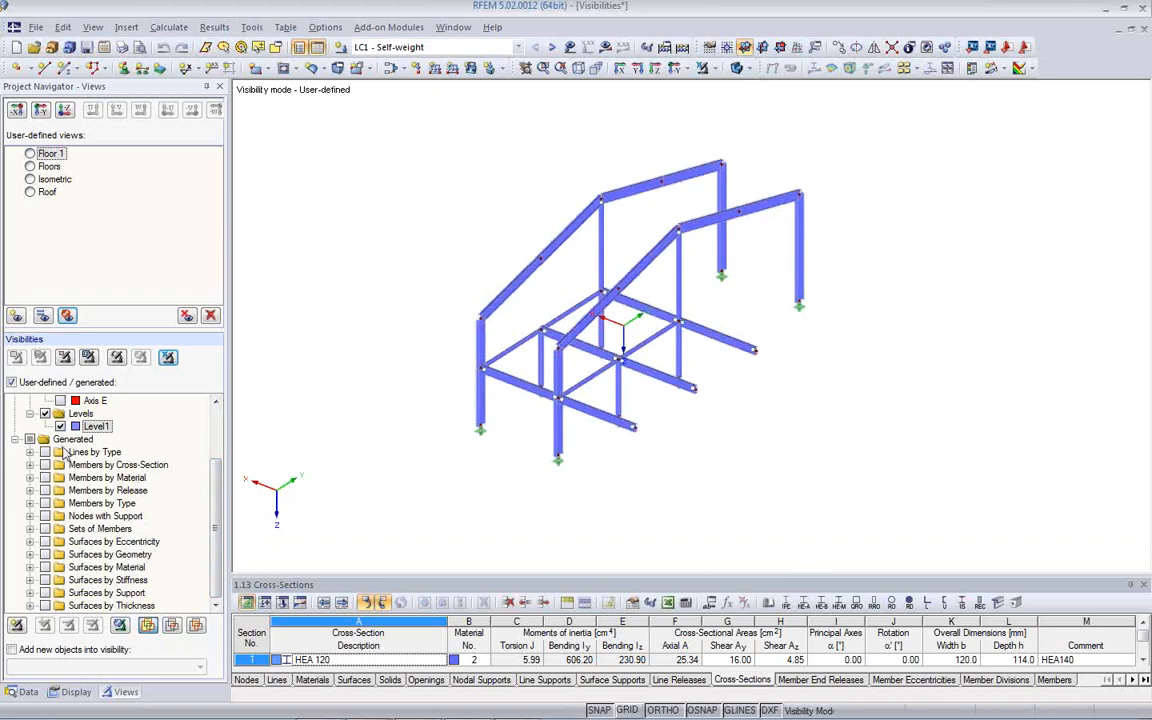
{"action": "left_click", "coordinate": [167, 357]}
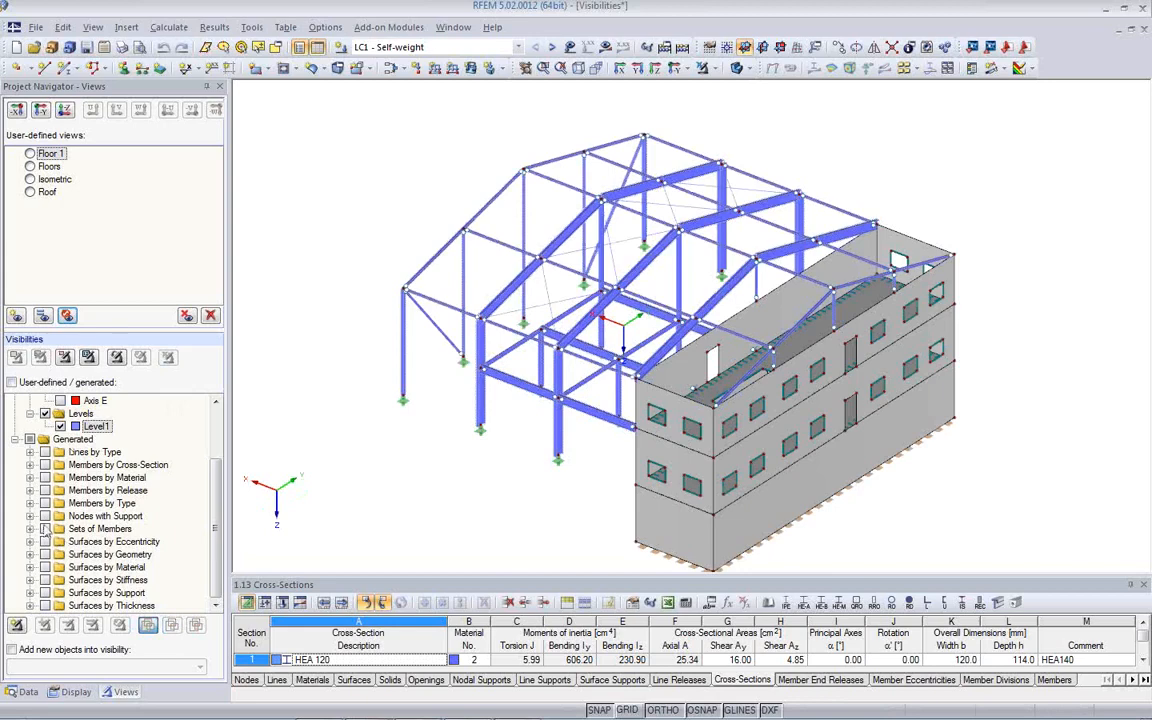
{"action": "left_click", "coordinate": [30, 465]}
{"action": "scroll", "coordinate": [33, 478], "scroll_direction": "down", "scroll_amount": 2}
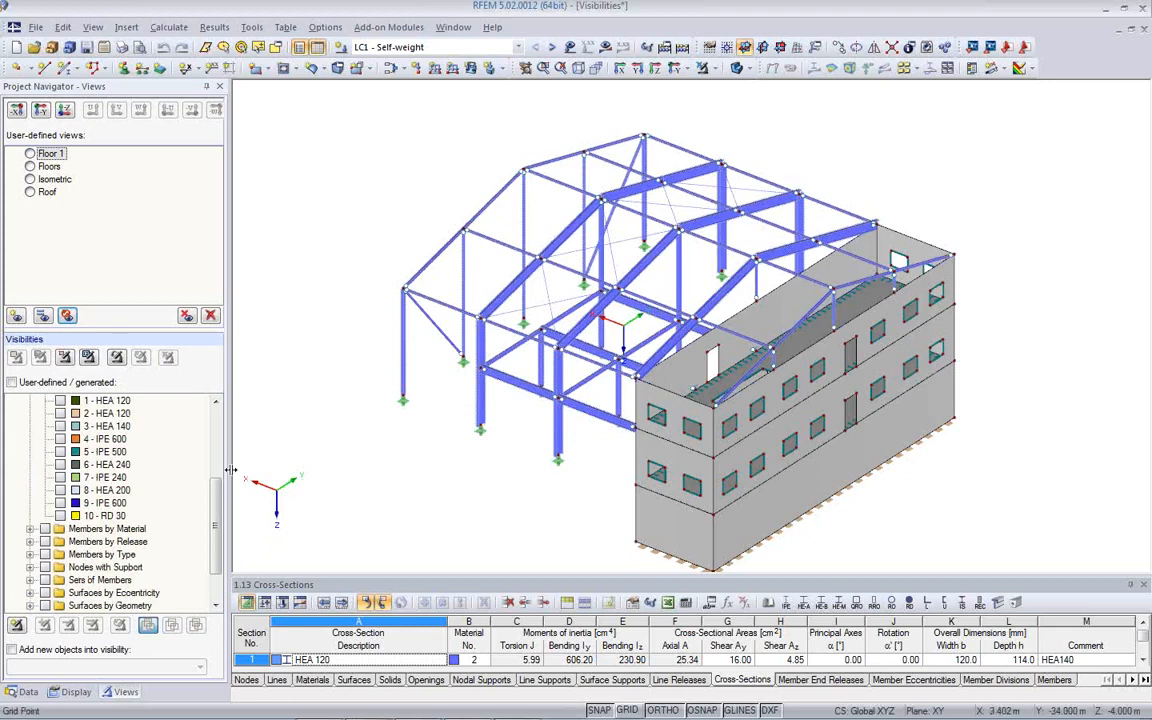
{"action": "left_click", "coordinate": [60, 452]}
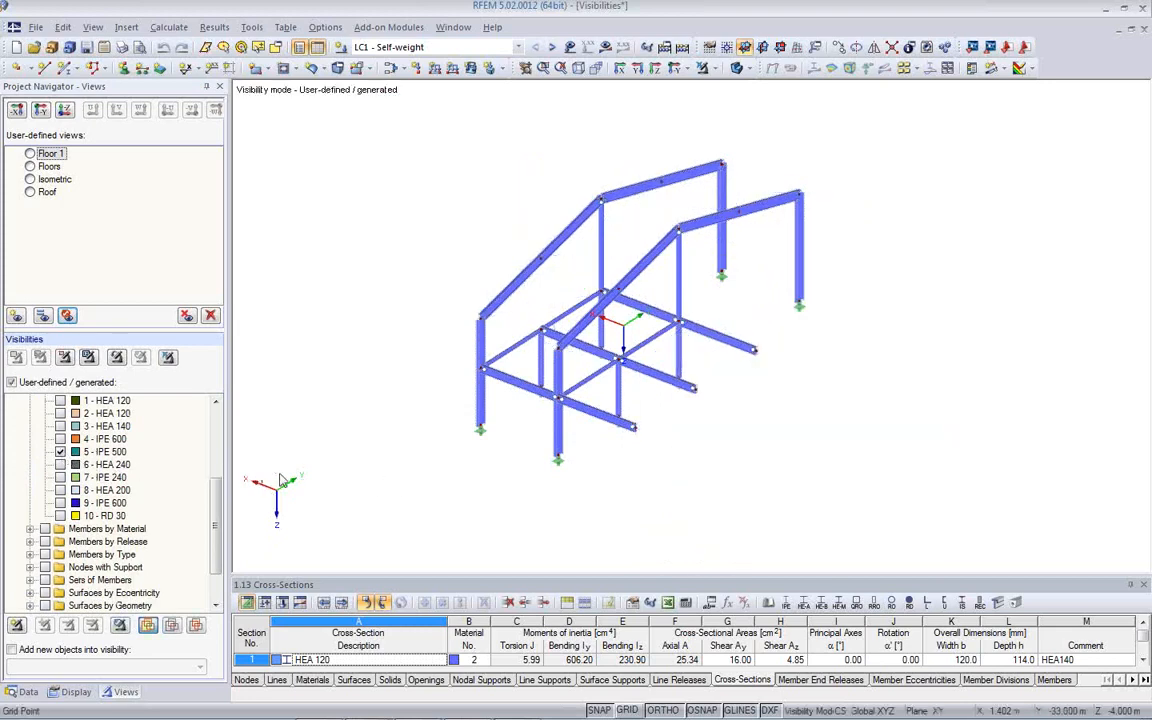
{"action": "middle_click_drag", "start_coordinate": [434, 477], "coordinate": [355, 494], "text": "ctrl"}
Switch off the user-defined Levels and Axes groups to display only the generated IPE 500 visibility
{"action": "left_click_drag", "start_coordinate": [216, 531], "coordinate": [226, 454]}
{"action": "left_click", "coordinate": [46, 491]}
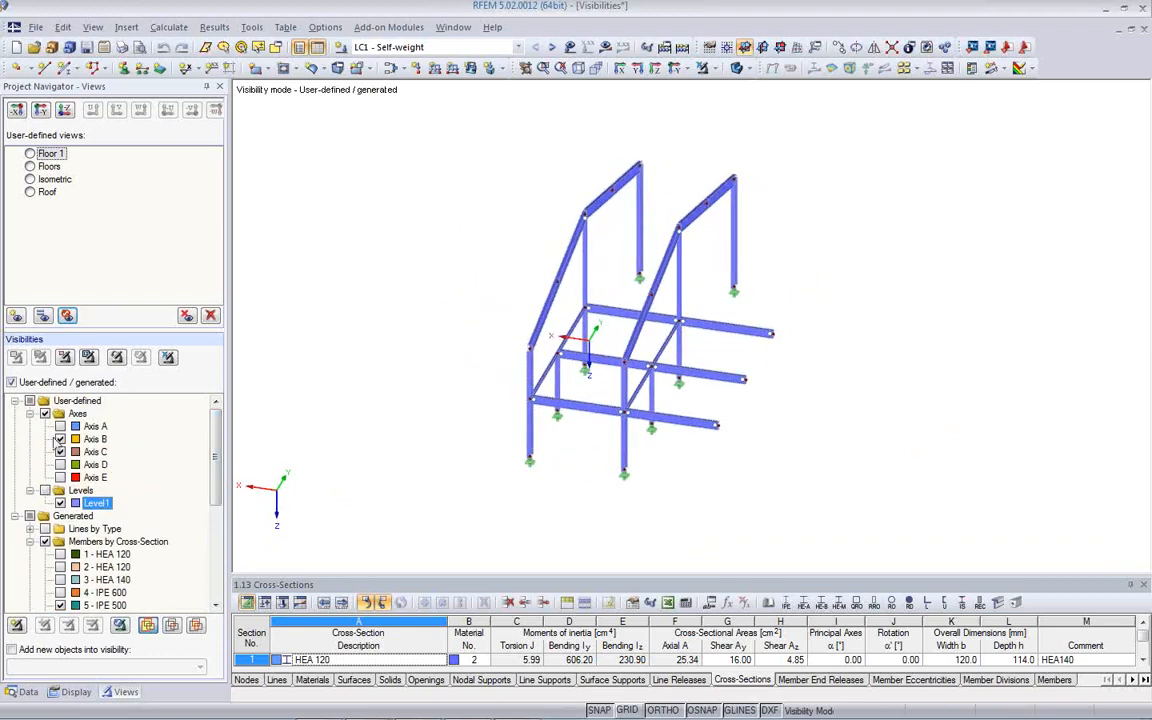
{"action": "left_click", "coordinate": [45, 414]}
Add the members with cross-sections 6 - HEA 240 and 4 - IPE 600 to the displayed objects
{"action": "left_click_drag", "start_coordinate": [217, 477], "coordinate": [218, 520]}
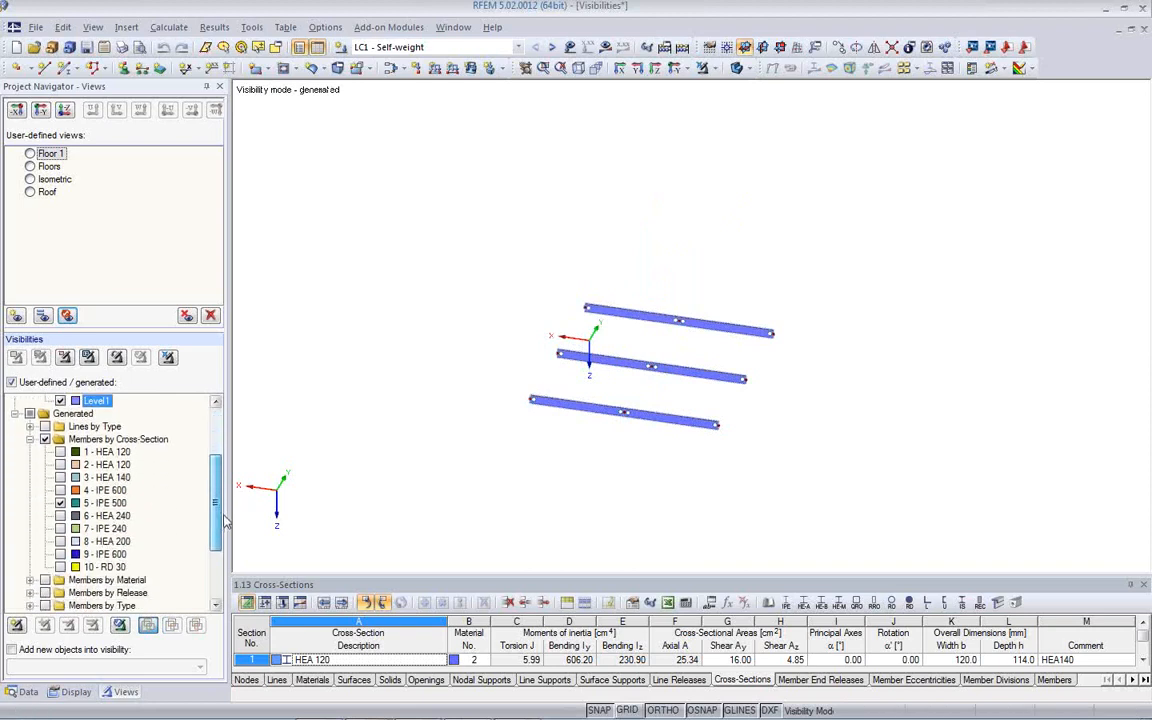
{"action": "left_click", "coordinate": [60, 515]}
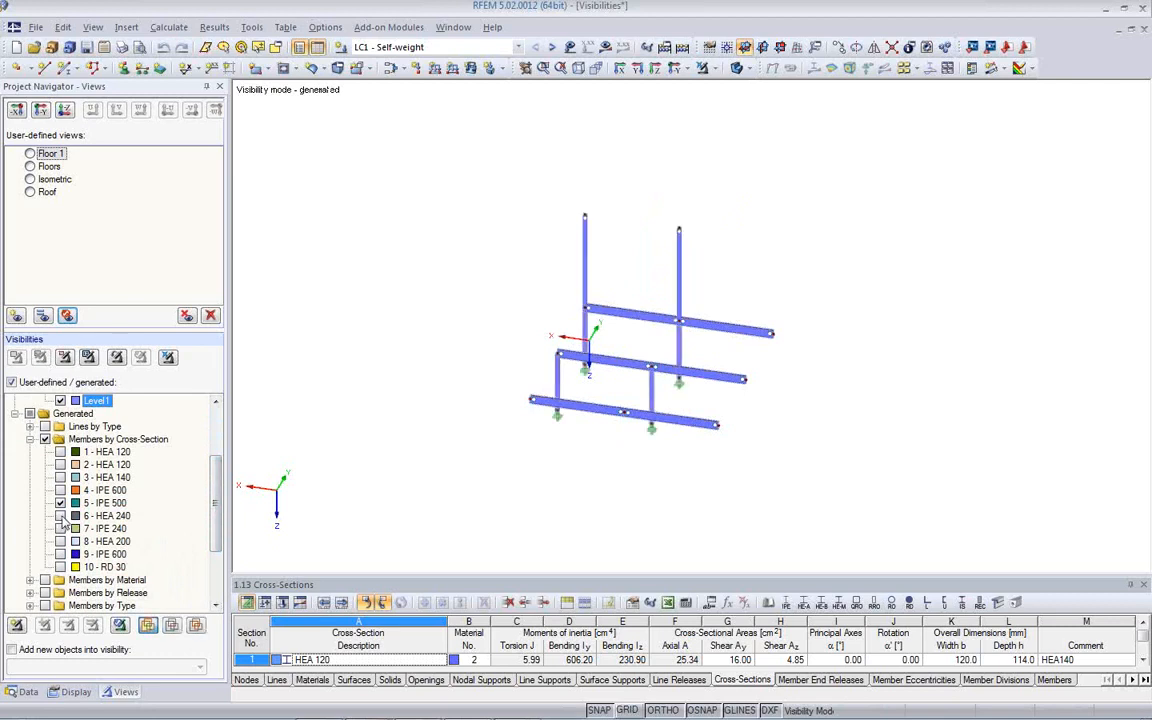
{"action": "middle_click_drag", "start_coordinate": [584, 489], "coordinate": [475, 448], "text": "ctrl"}
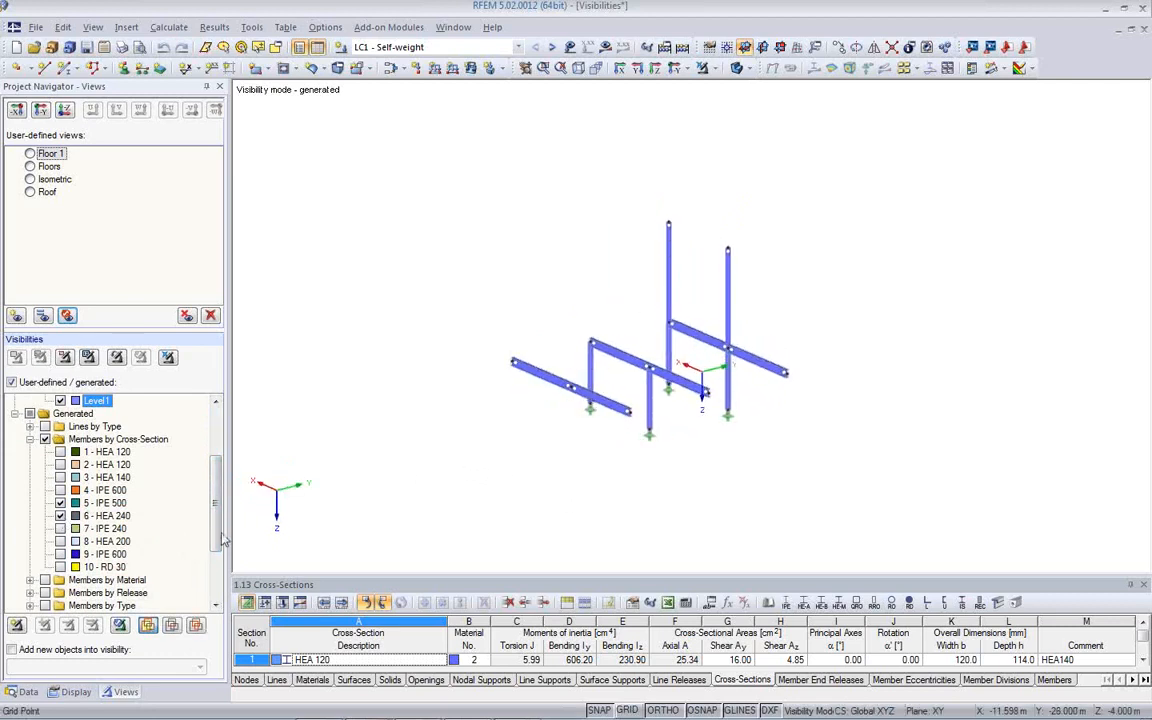
{"action": "left_click", "coordinate": [60, 490]}
{"action": "mouse_move", "coordinate": [694, 463]}
{"action": "middle_mouse_down", "text": "ctrl"}
{"action": "mouse_move", "coordinate": [514, 386]}
{"action": "mouse_move", "coordinate": [708, 474]}
{"action": "middle_mouse_up", "text": "ctrl"}
Add the members with cross-sections 7 - IPE 240, 8 - HEA 200 and 9 - IPE 600 to the displayed objects
{"action": "left_click", "coordinate": [60, 528]}
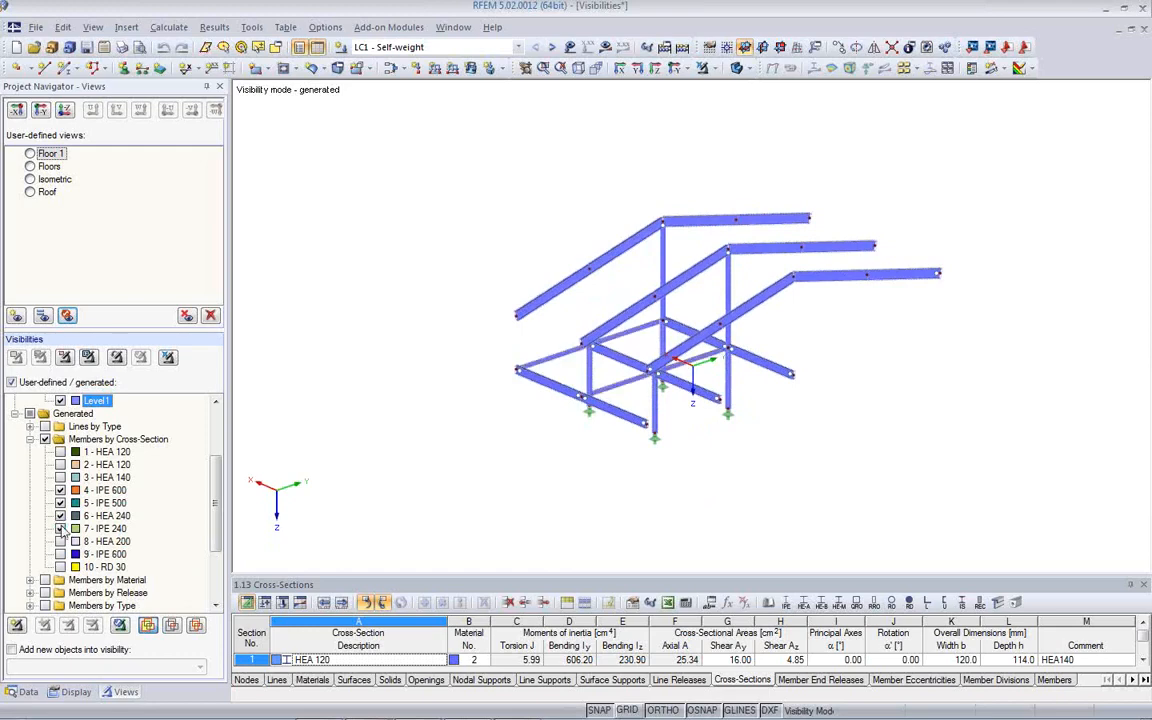
{"action": "left_click", "coordinate": [60, 541]}
{"action": "middle_click_drag", "start_coordinate": [347, 545], "coordinate": [730, 520], "text": "ctrl"}
{"action": "left_click", "coordinate": [60, 554]}
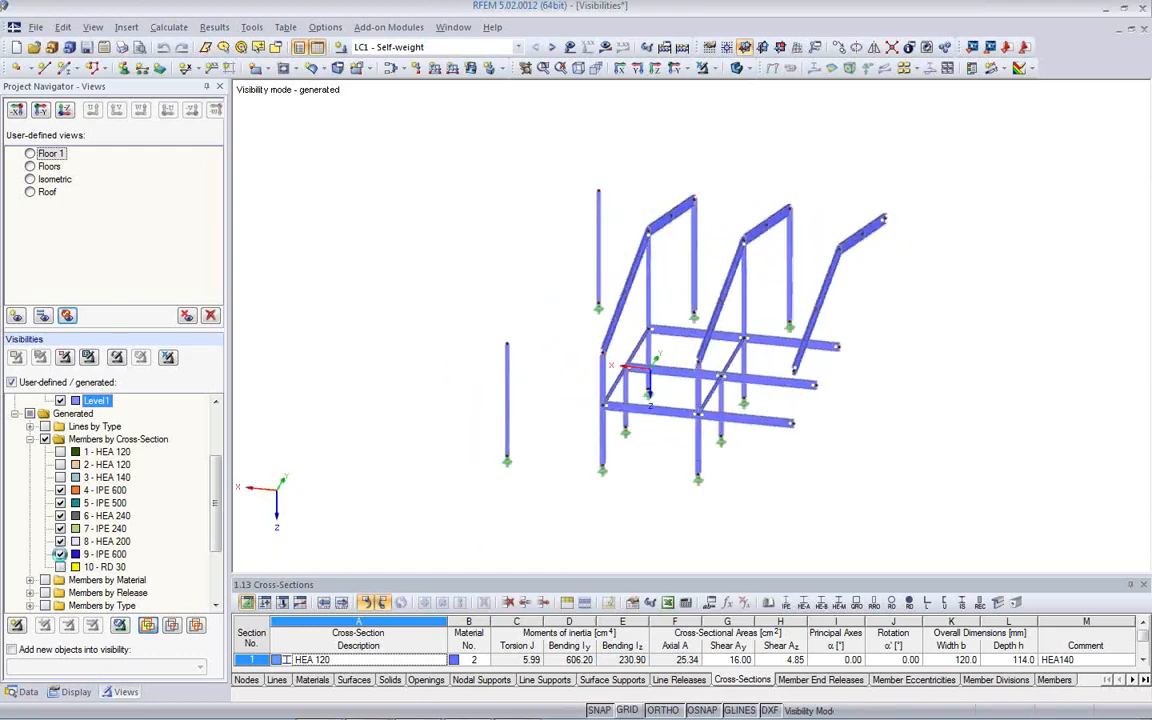
{"action": "middle_click_drag", "start_coordinate": [633, 530], "coordinate": [458, 514], "text": "ctrl"}
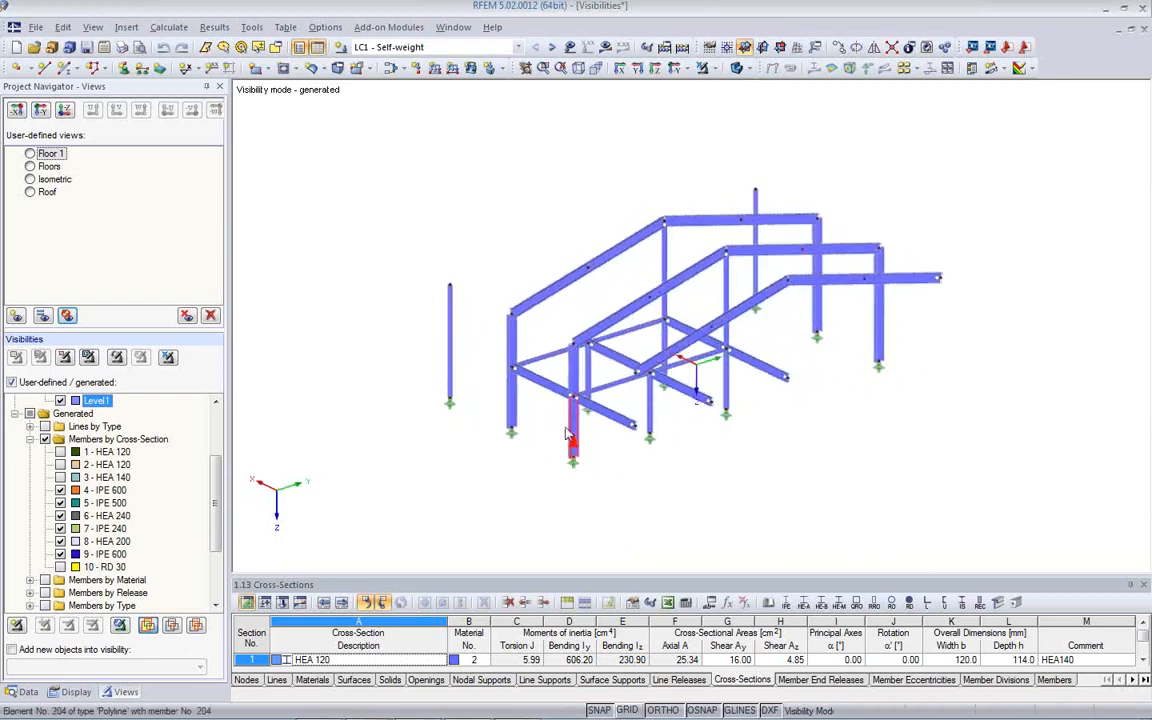
{"action": "middle_click_drag", "start_coordinate": [572, 437], "coordinate": [880, 430], "text": "ctrl"}
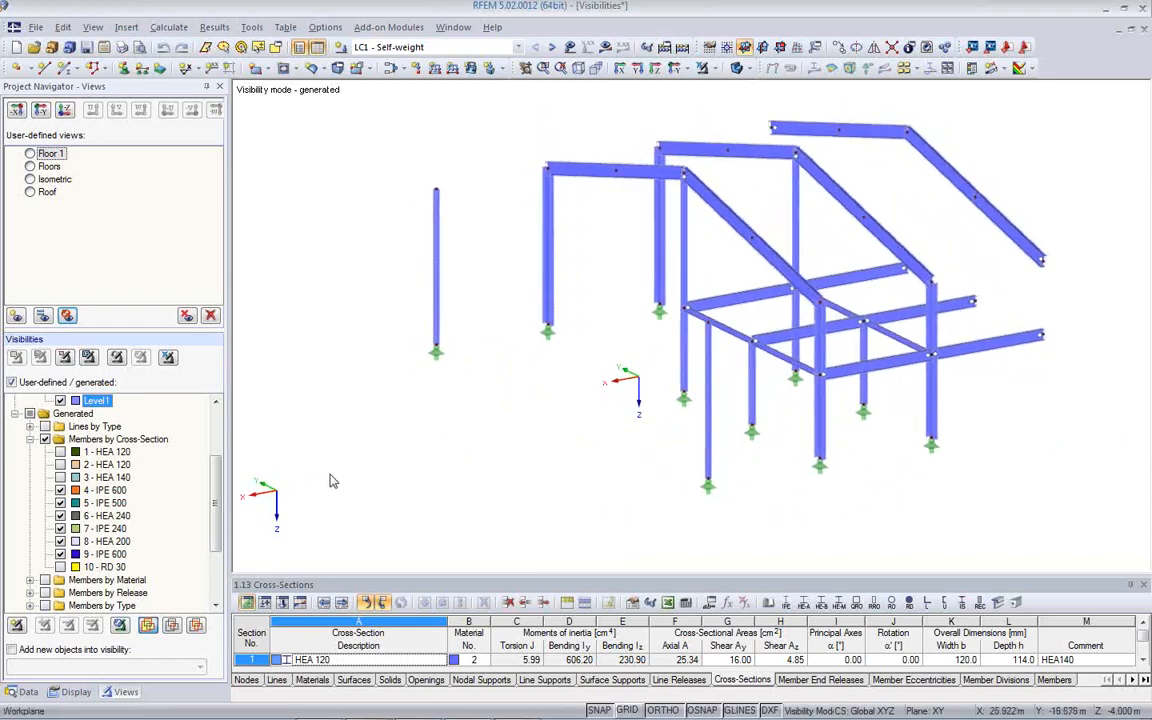
Switch off the Members by Cross-Section group, and show only the generated Members by Release group with its entries expanded
{"action": "left_click", "coordinate": [44, 440]}
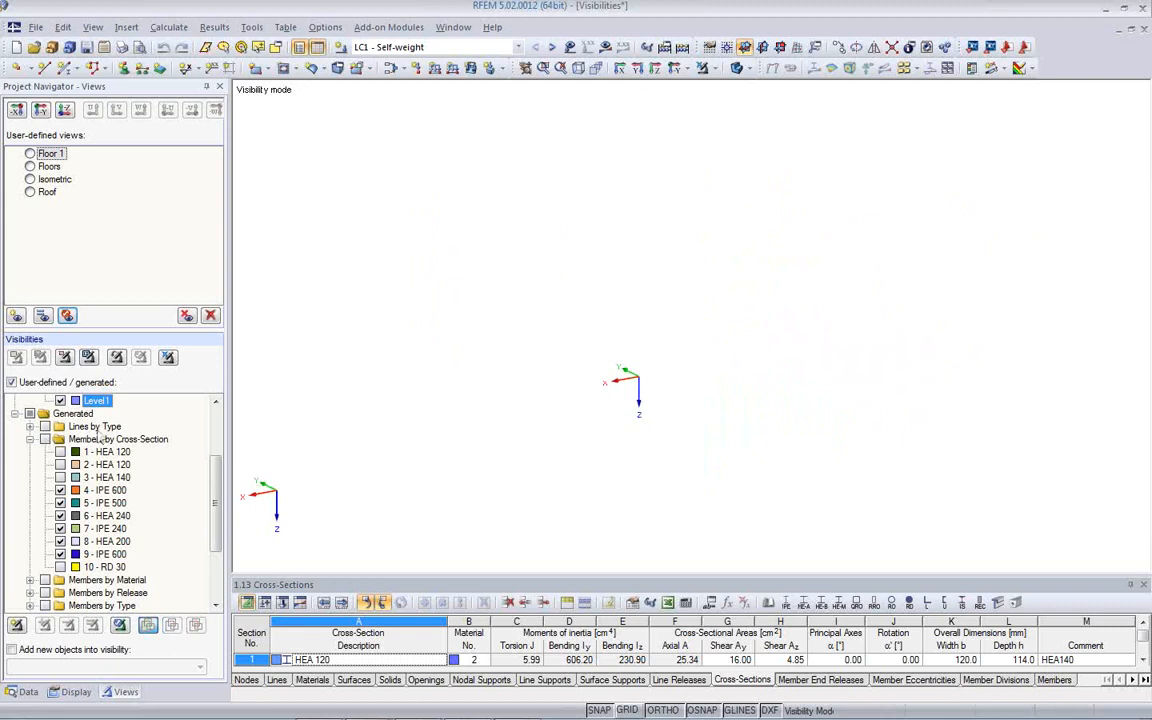
{"action": "left_click", "coordinate": [168, 360]}
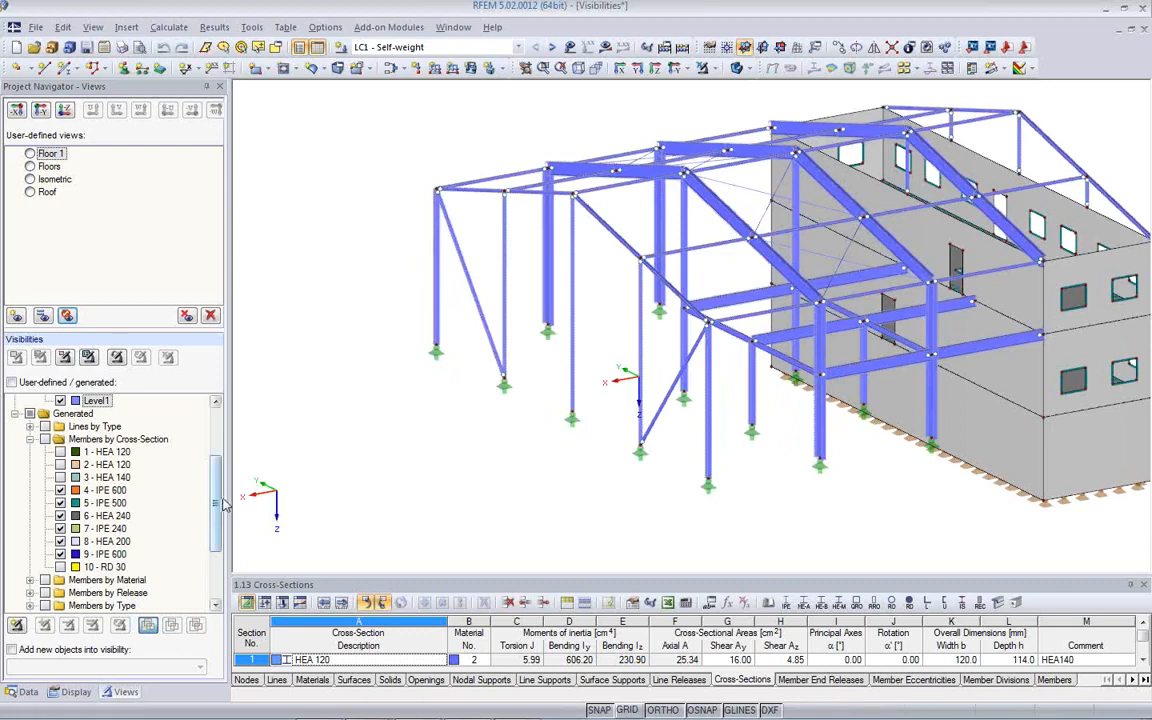
{"action": "scroll", "coordinate": [198, 460], "scroll_direction": "down", "scroll_amount": 3}
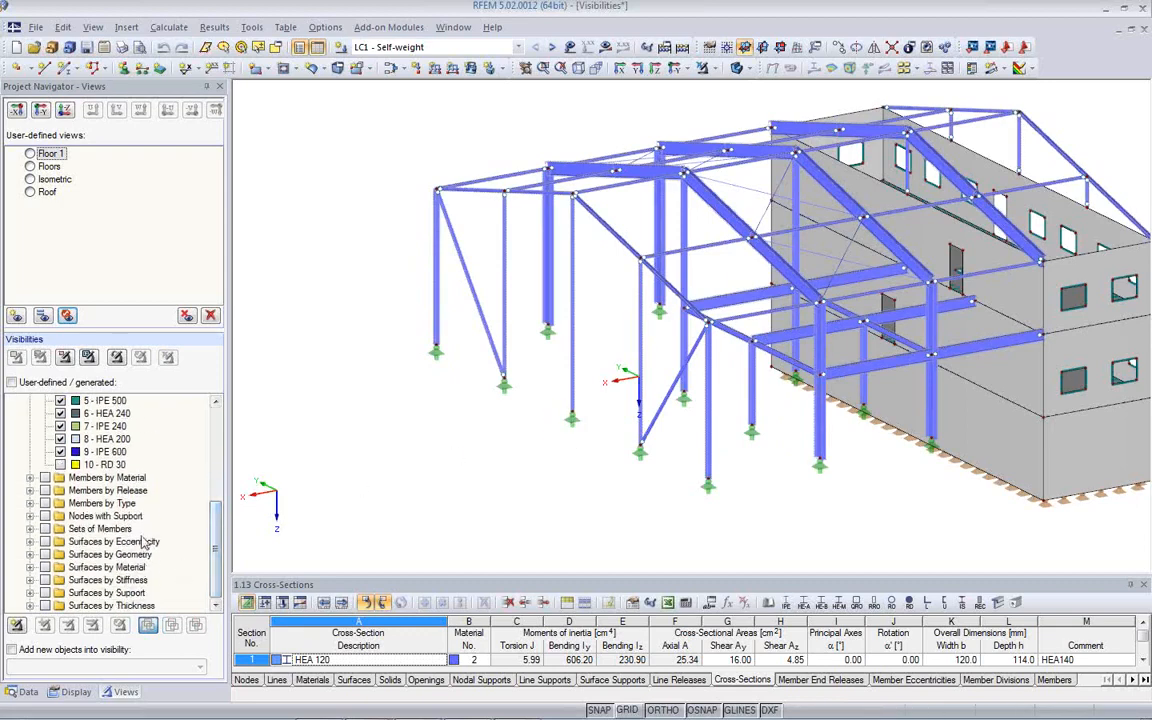
{"action": "left_click", "coordinate": [44, 491]}
{"action": "mouse_move", "coordinate": [672, 422]}
{"action": "middle_mouse_down", "text": "ctrl"}
{"action": "mouse_move", "coordinate": [432, 433]}
{"action": "mouse_move", "coordinate": [421, 302]}
{"action": "mouse_move", "coordinate": [668, 437]}
{"action": "middle_mouse_up", "text": "ctrl"}
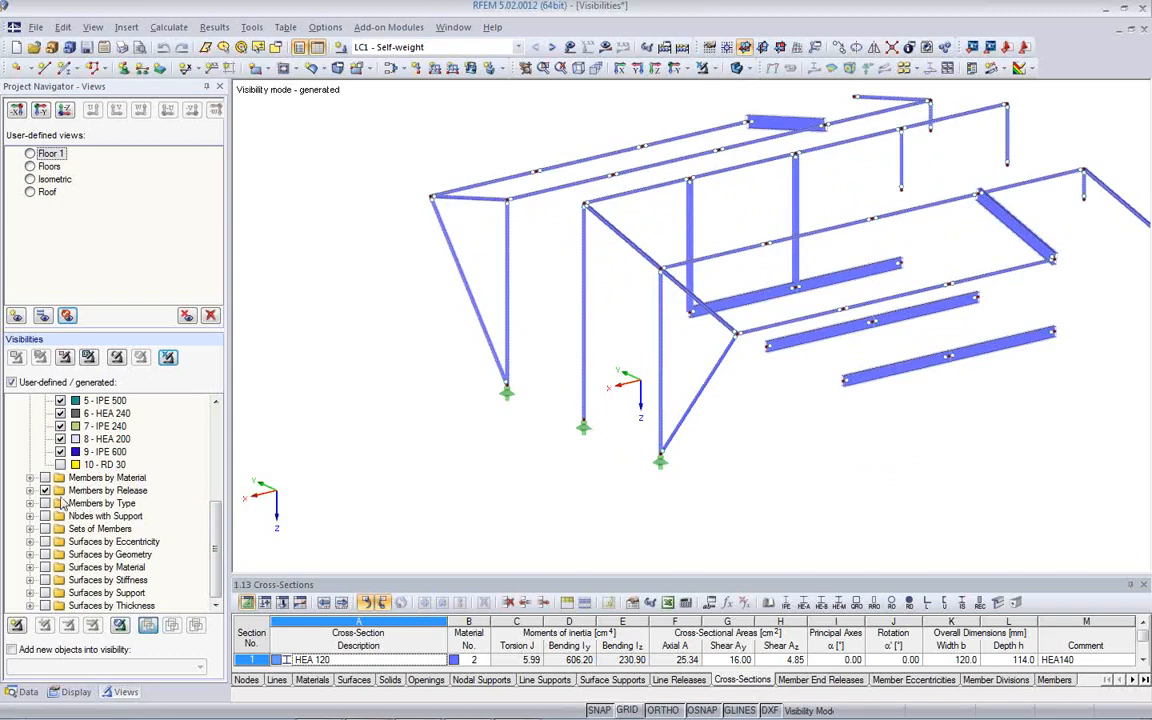
{"action": "left_click", "coordinate": [30, 490]}
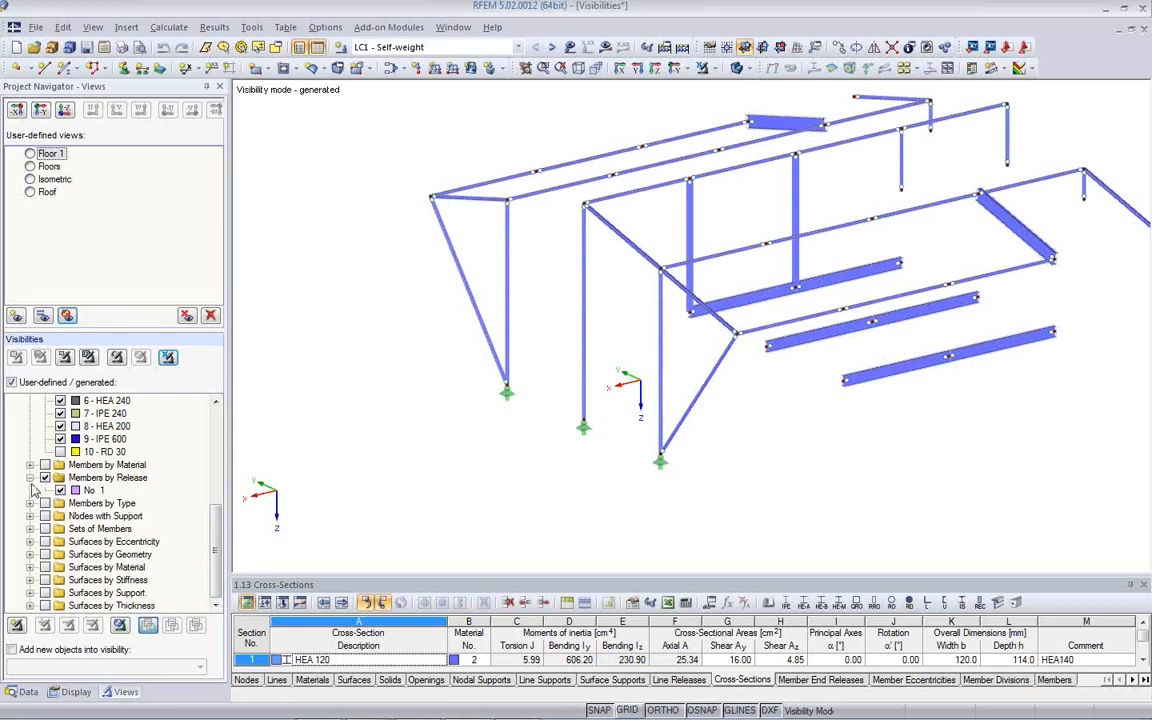
Collapse the Members by Release group and cancel the generated visibility mode to display the whole model
{"action": "left_click", "coordinate": [30, 478]}
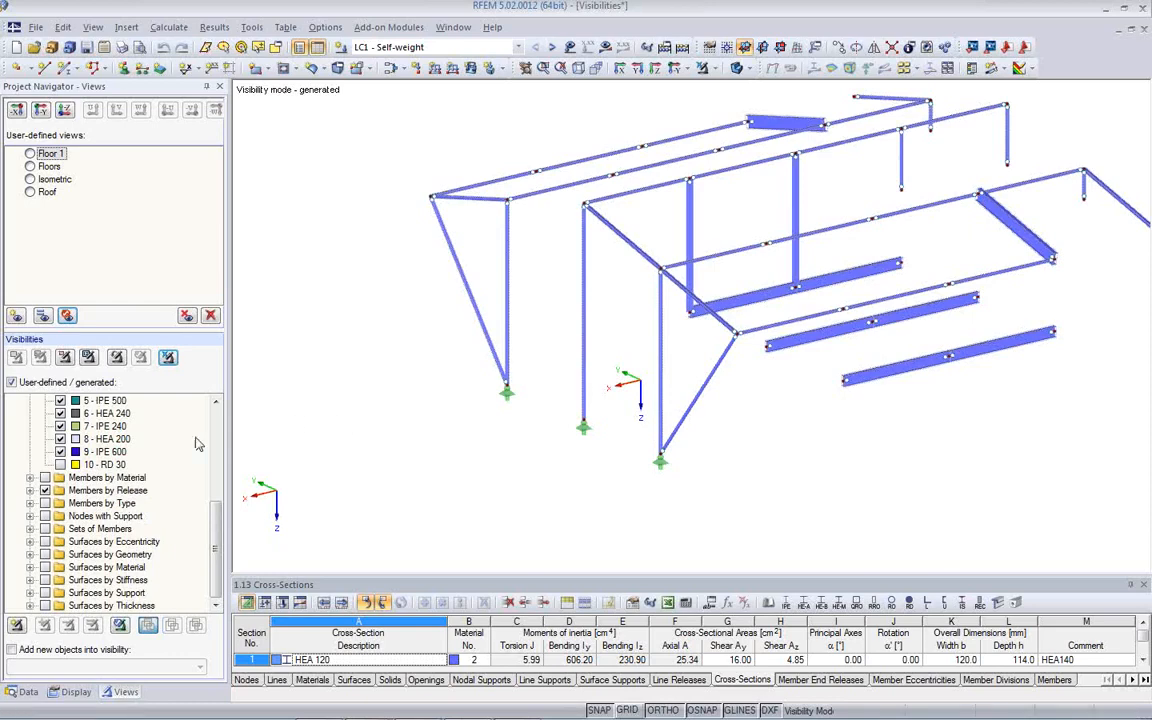
{"action": "left_click_drag", "start_coordinate": [221, 549], "coordinate": [213, 440]}
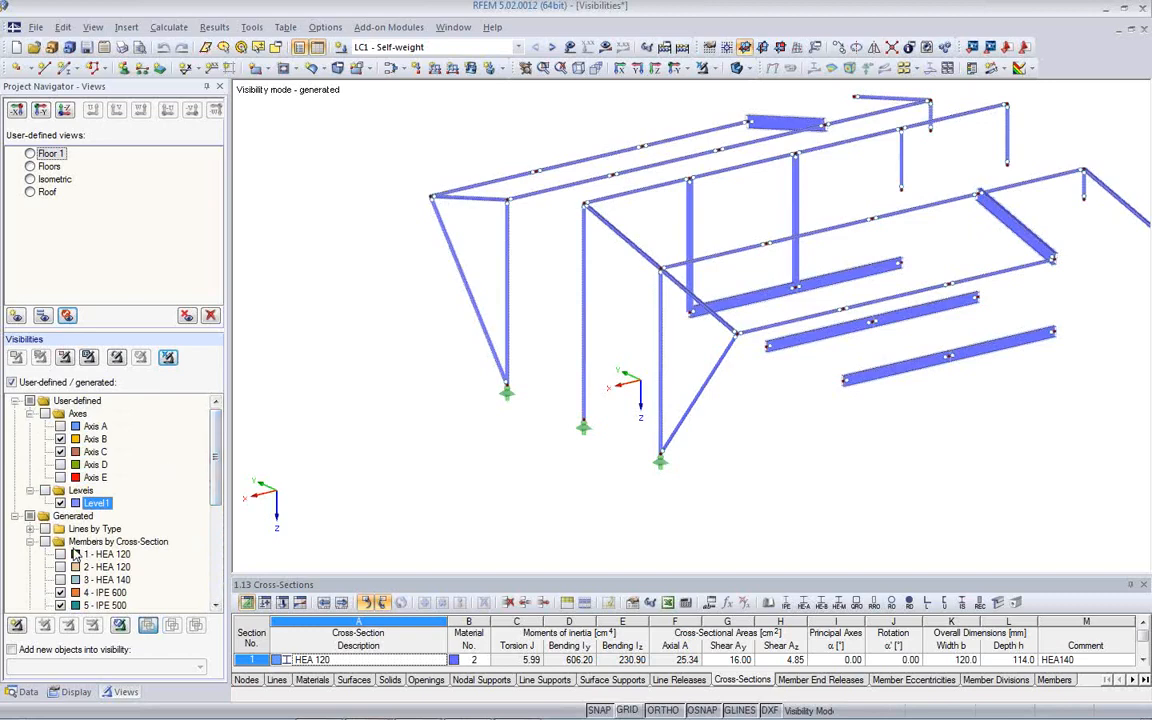
{"action": "left_click", "coordinate": [167, 358]}
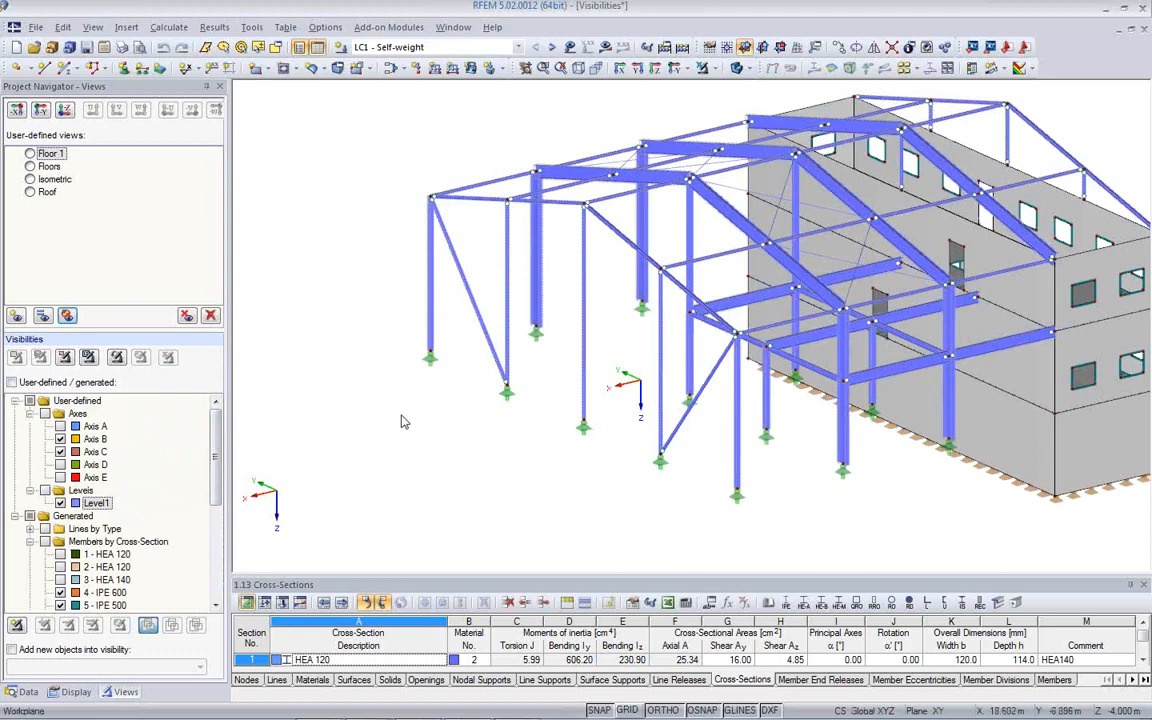
Color the objects in the graphics according to cross-section instead of material
{"action": "right_click", "coordinate": [338, 321]}
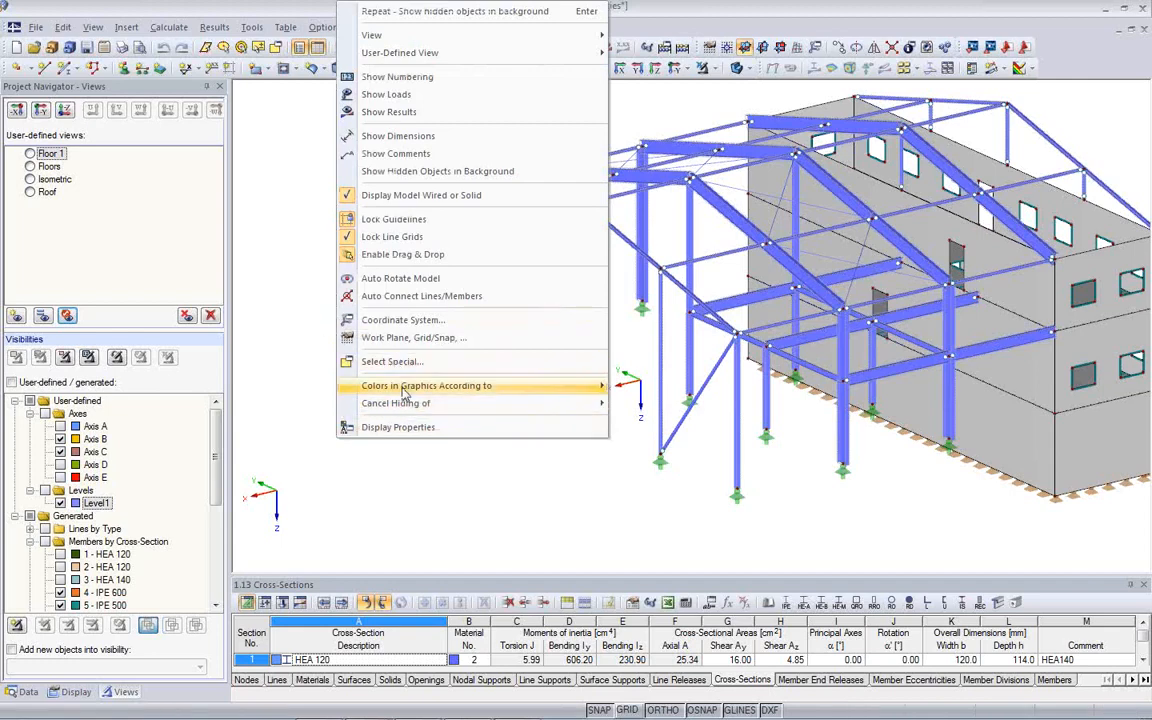
{"action": "mouse_move", "coordinate": [404, 390]}
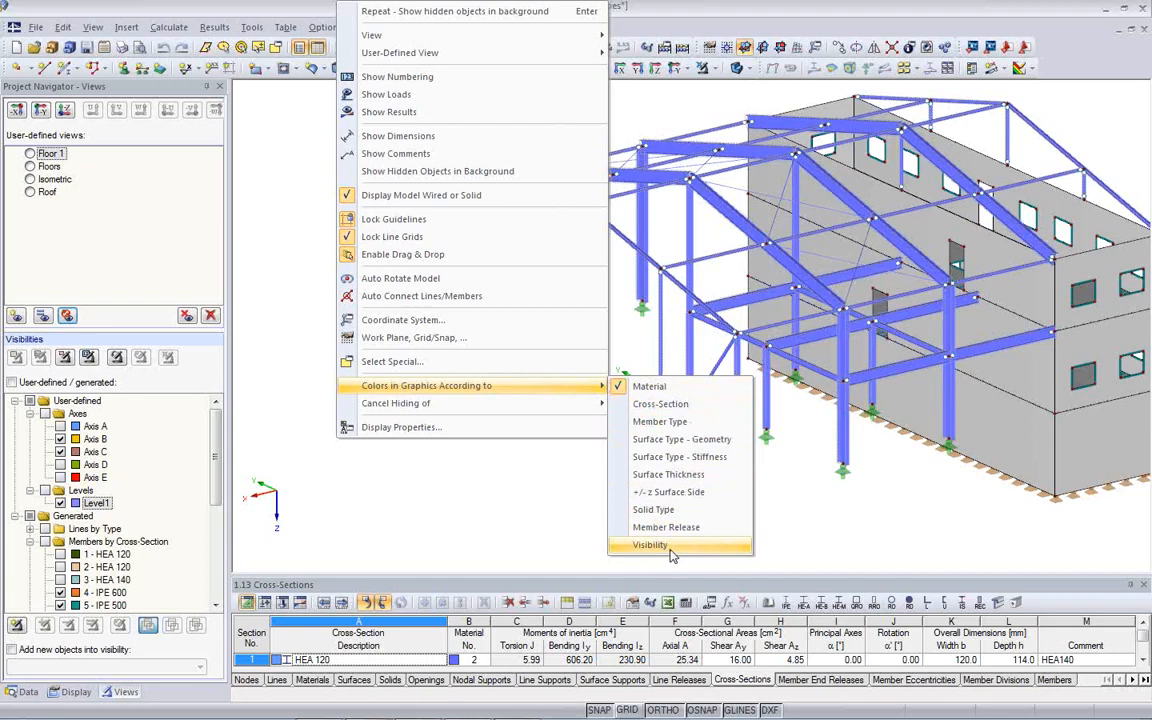
{"action": "left_click", "coordinate": [660, 404]}
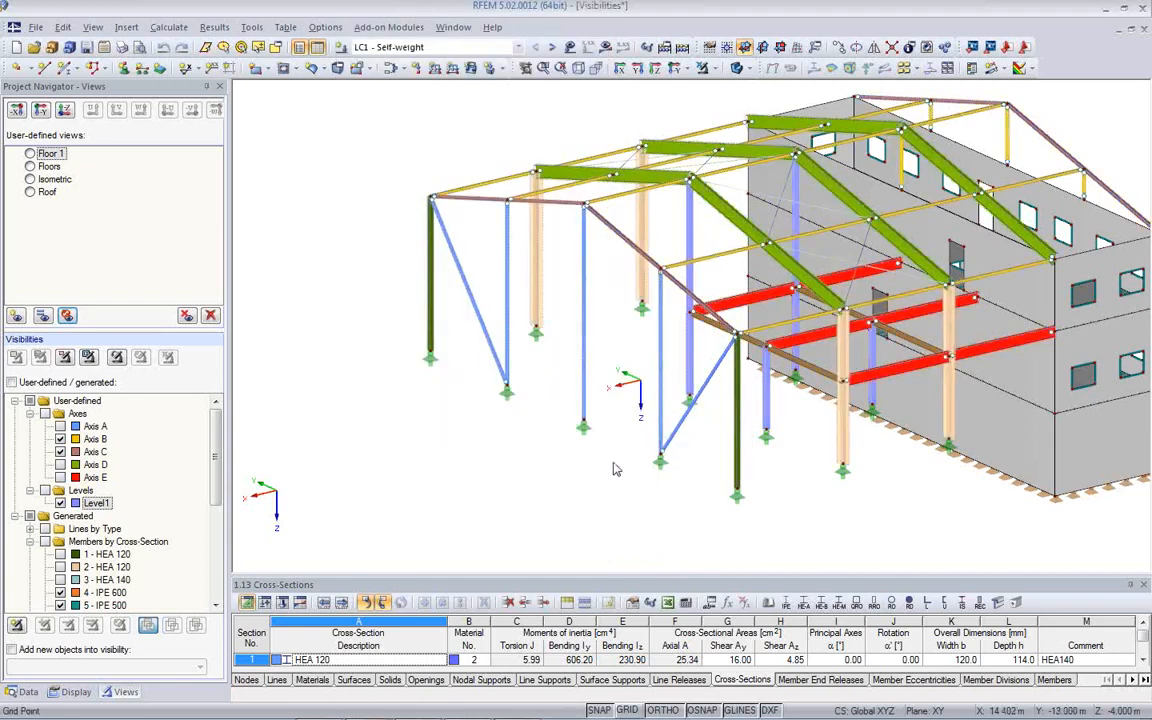
Enlarge the Cross-Sections table to show all its rows and select section 4, IPE 600, to highlight its members in the model
{"action": "middle_click_drag", "start_coordinate": [780, 498], "coordinate": [228, 483]}
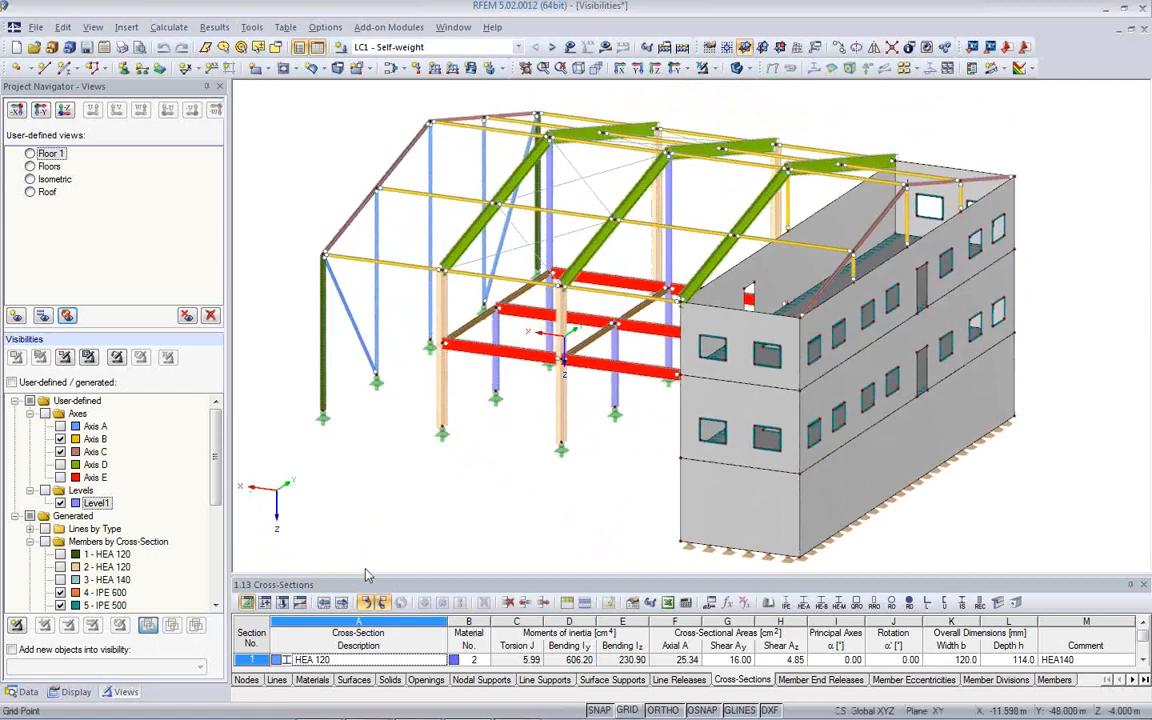
{"action": "left_click_drag", "start_coordinate": [365, 508], "coordinate": [365, 457]}
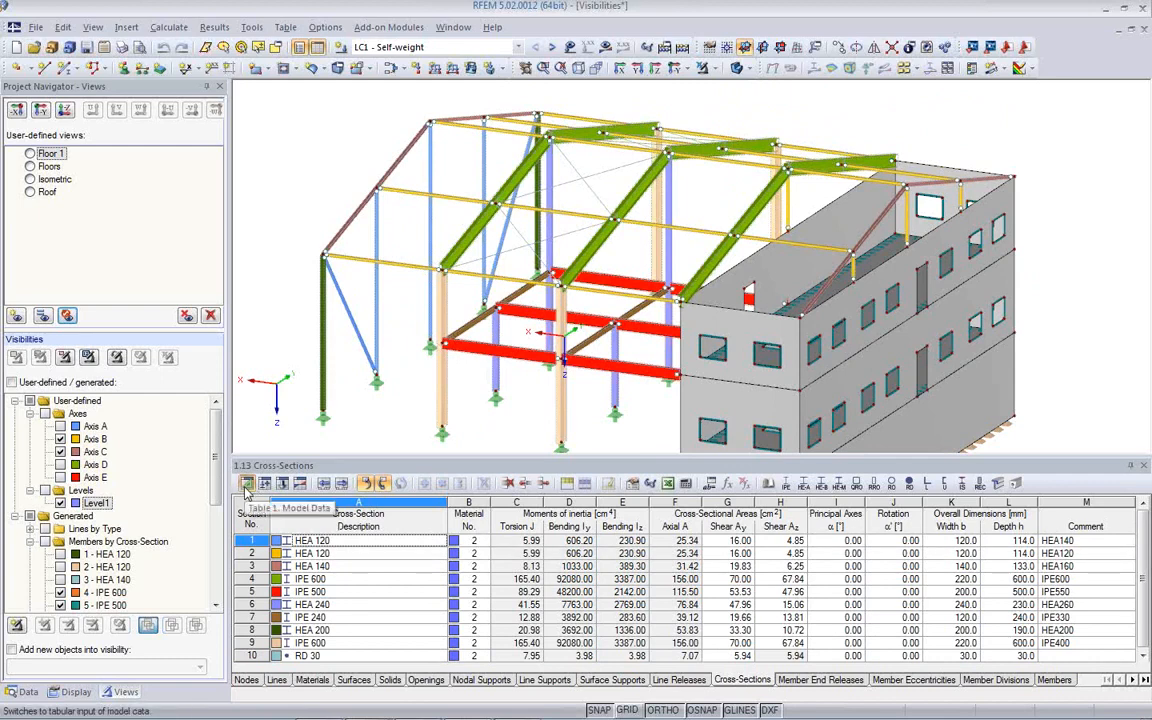
{"action": "left_click", "coordinate": [322, 580]}
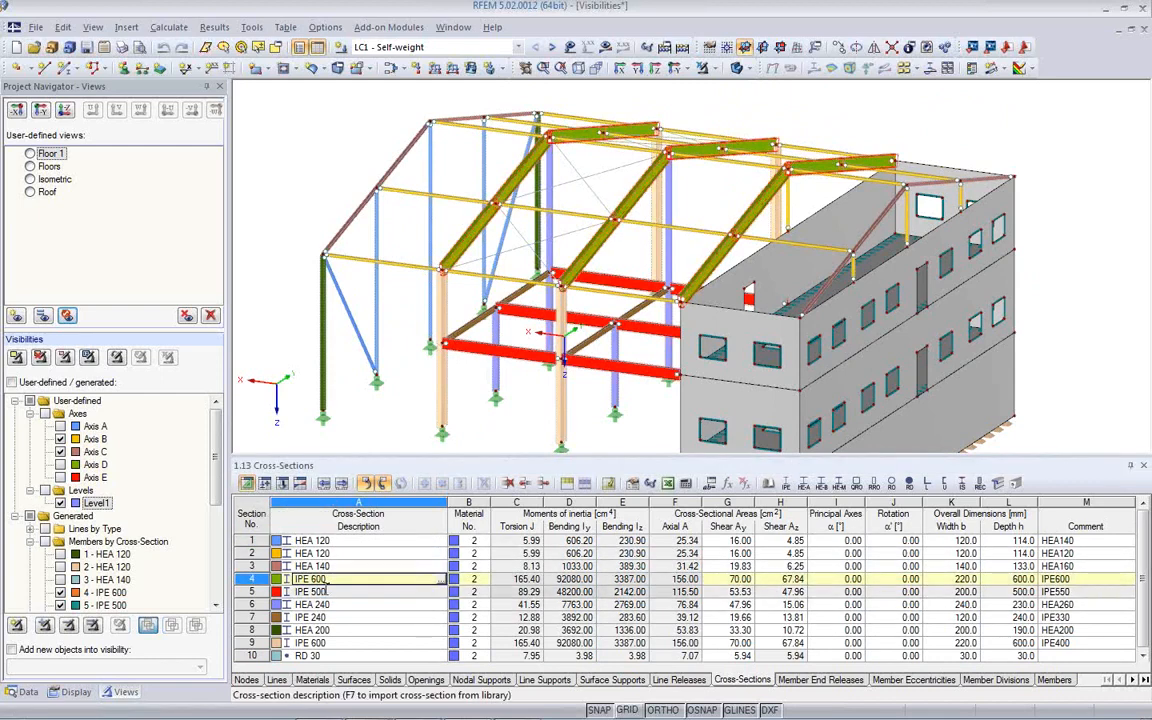
Examine the cross-section colors under Objects by Color in the display properties, including the color choices for IPE 500
{"action": "scroll", "coordinate": [329, 590], "scroll_direction": "down", "scroll_amount": 1}
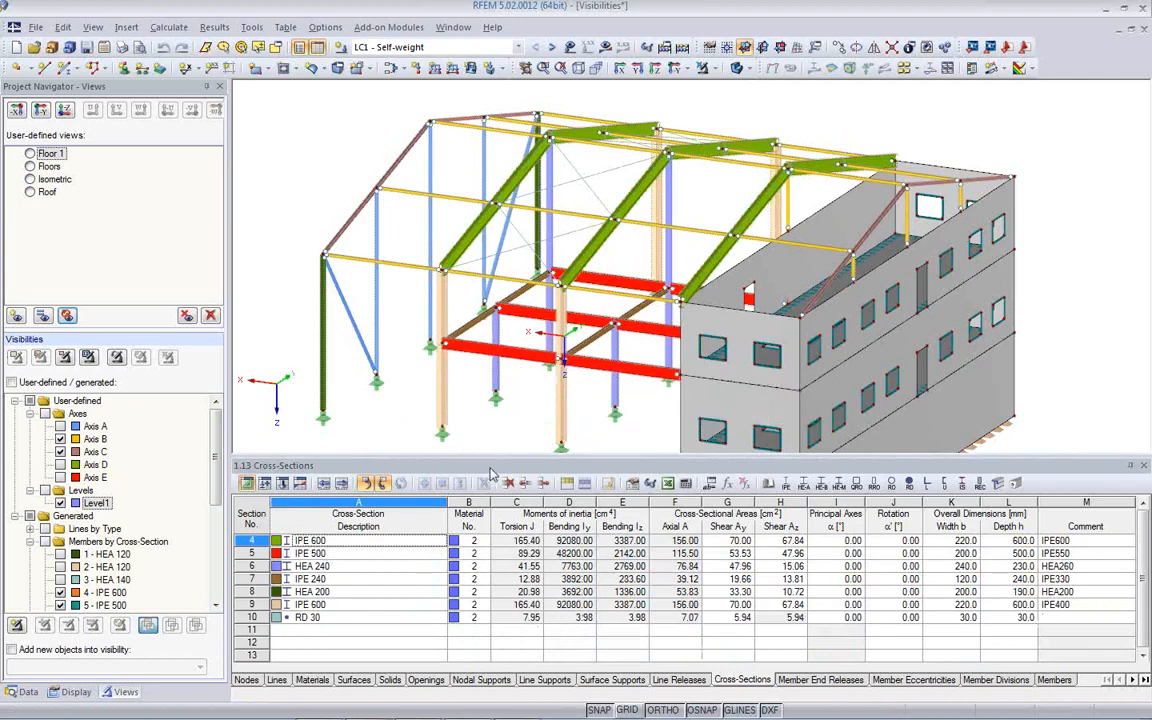
{"action": "middle_click_drag", "start_coordinate": [496, 420], "coordinate": [412, 375]}
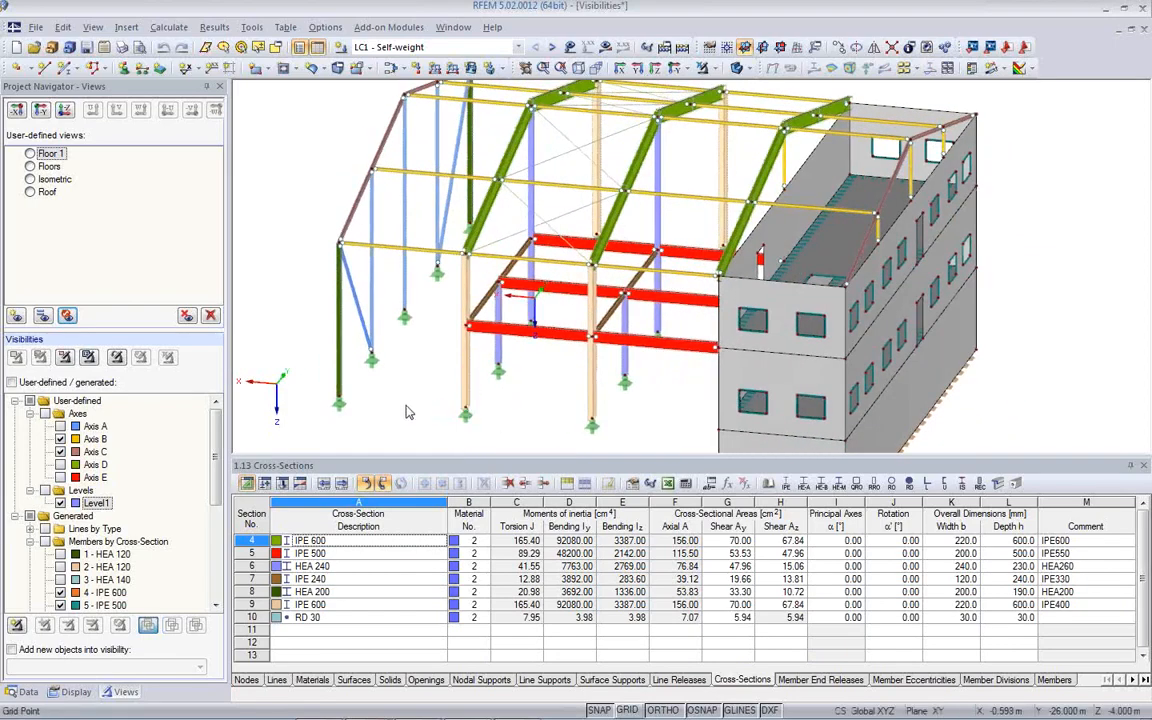
{"action": "right_click", "coordinate": [403, 408]}
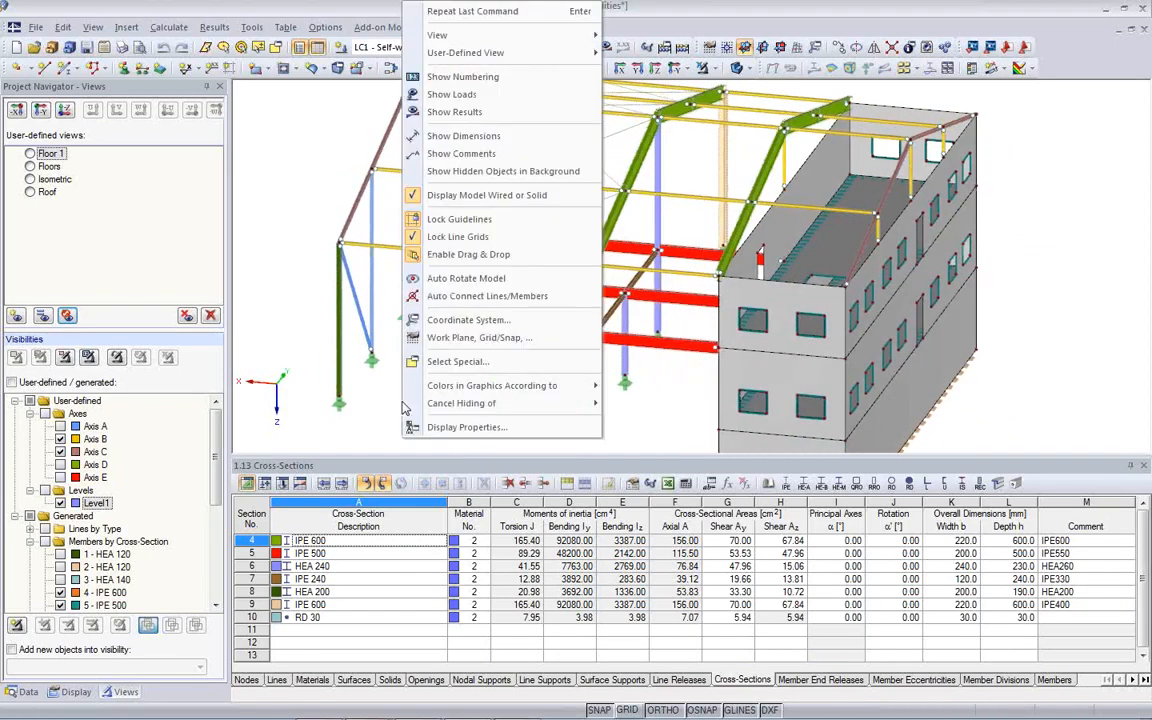
{"action": "left_click", "coordinate": [477, 430]}
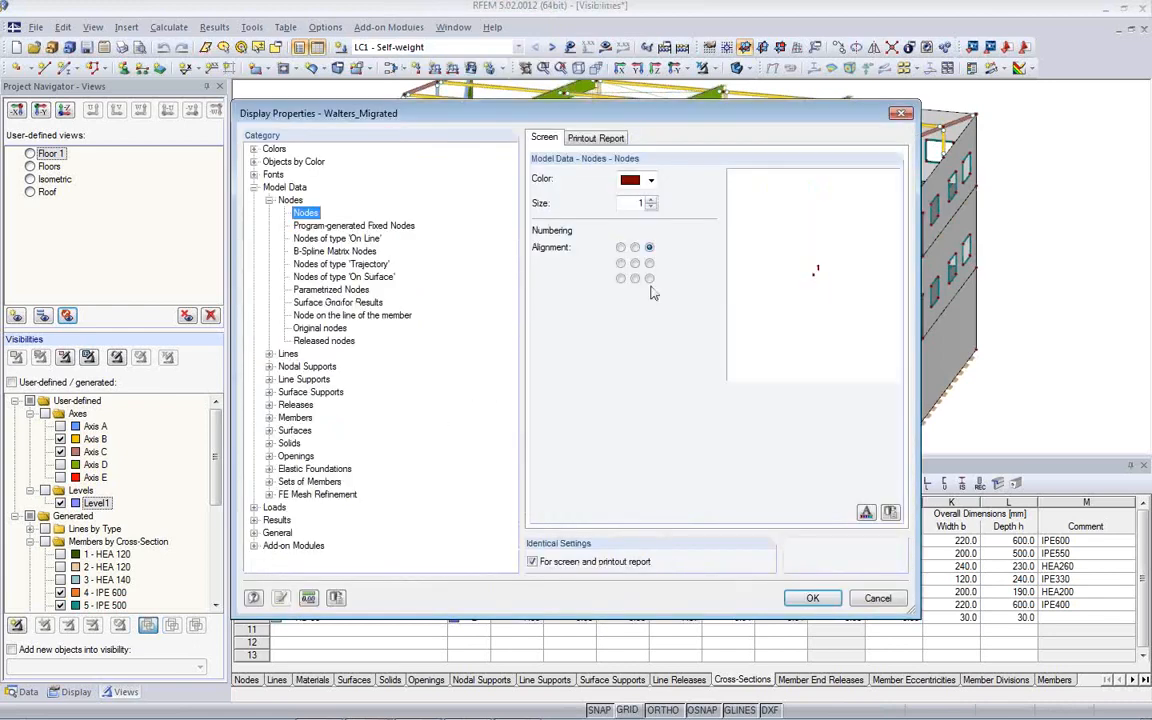
{"action": "left_click", "coordinate": [254, 162]}
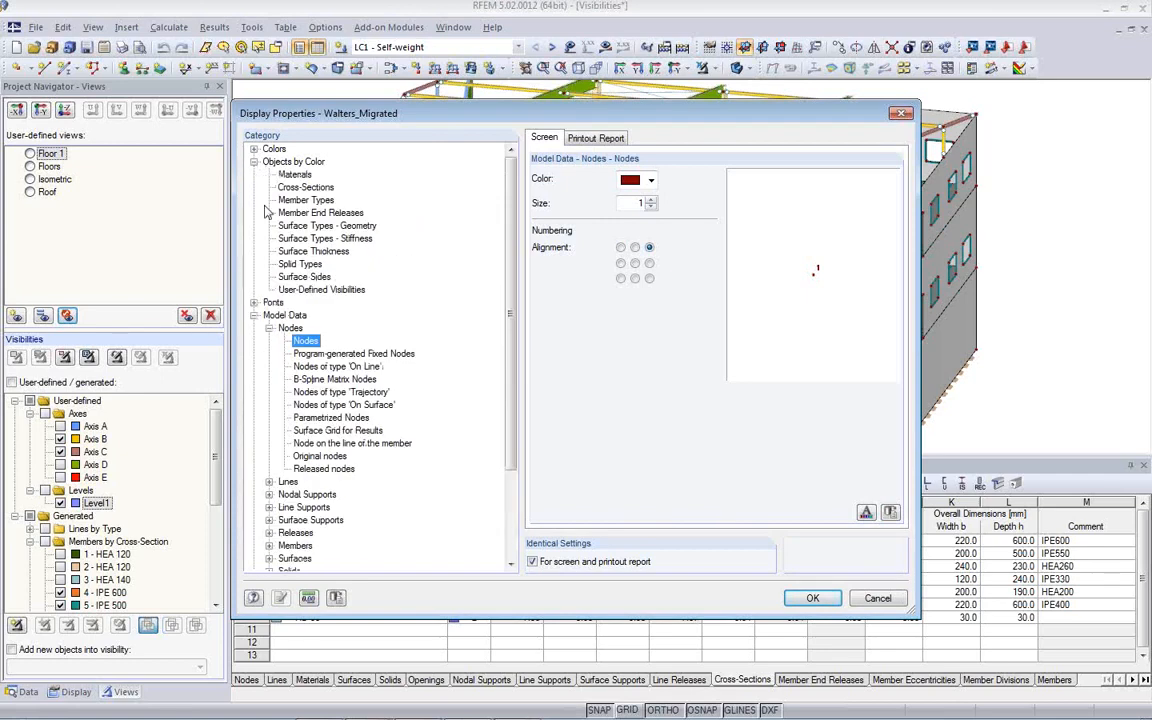
{"action": "left_click", "coordinate": [288, 187]}
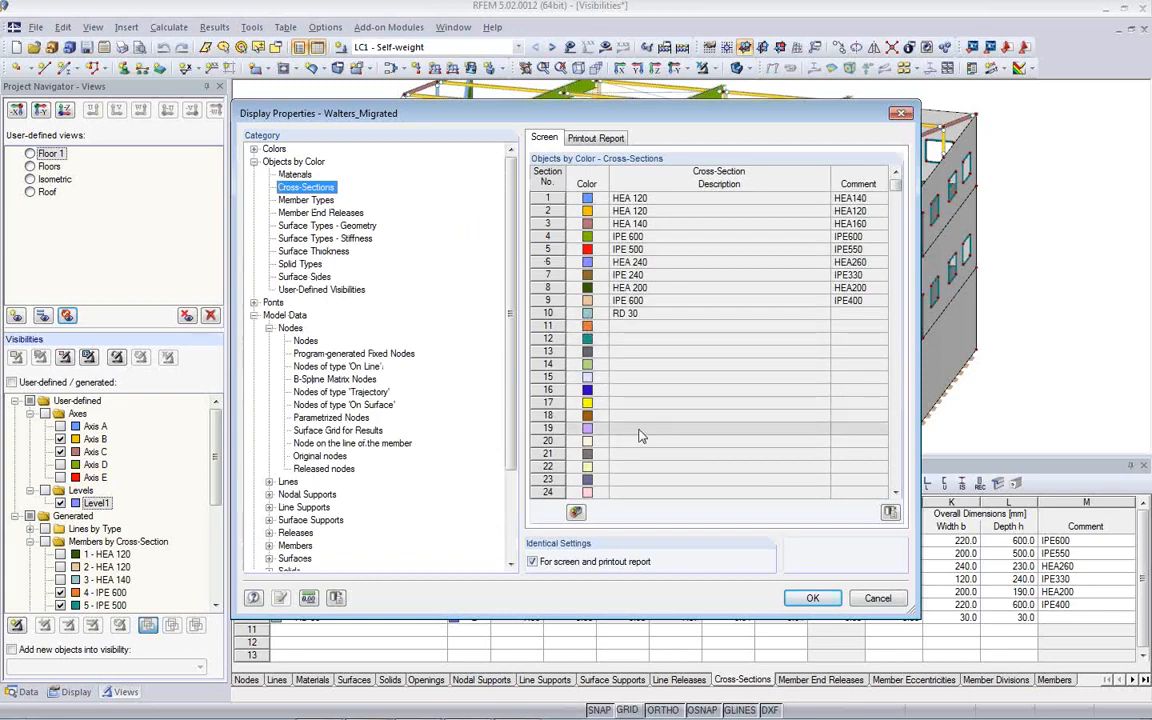
{"action": "double_click", "coordinate": [587, 249]}
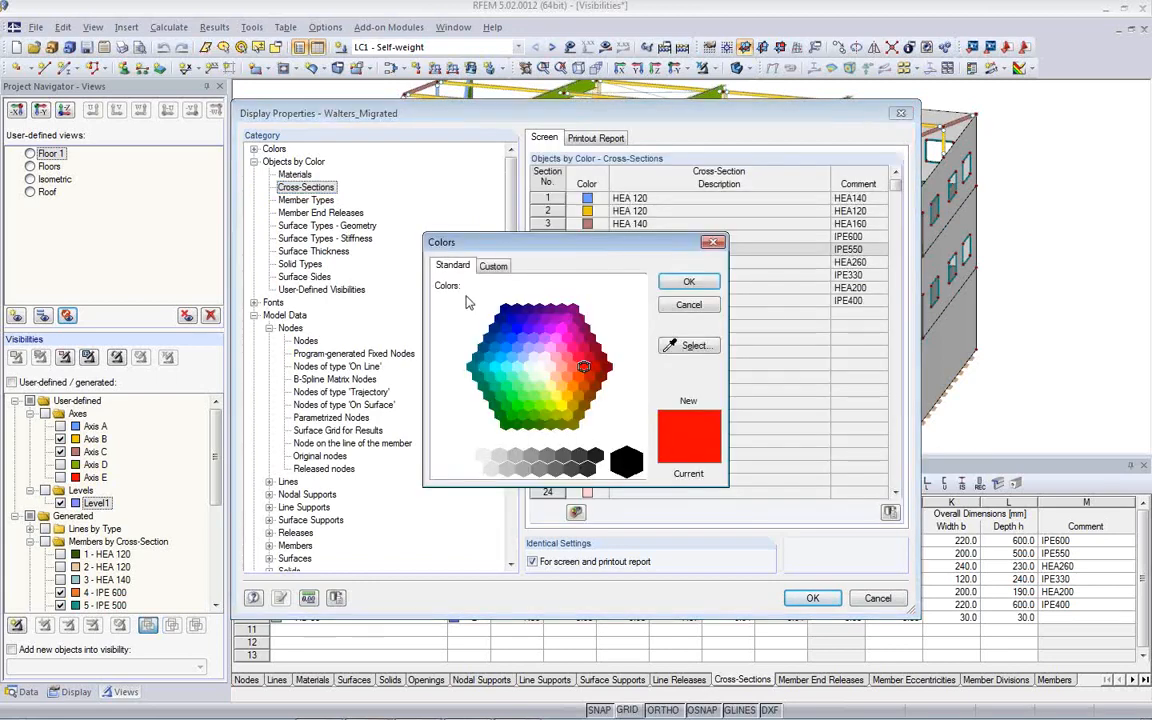
{"action": "left_click", "coordinate": [708, 306]}
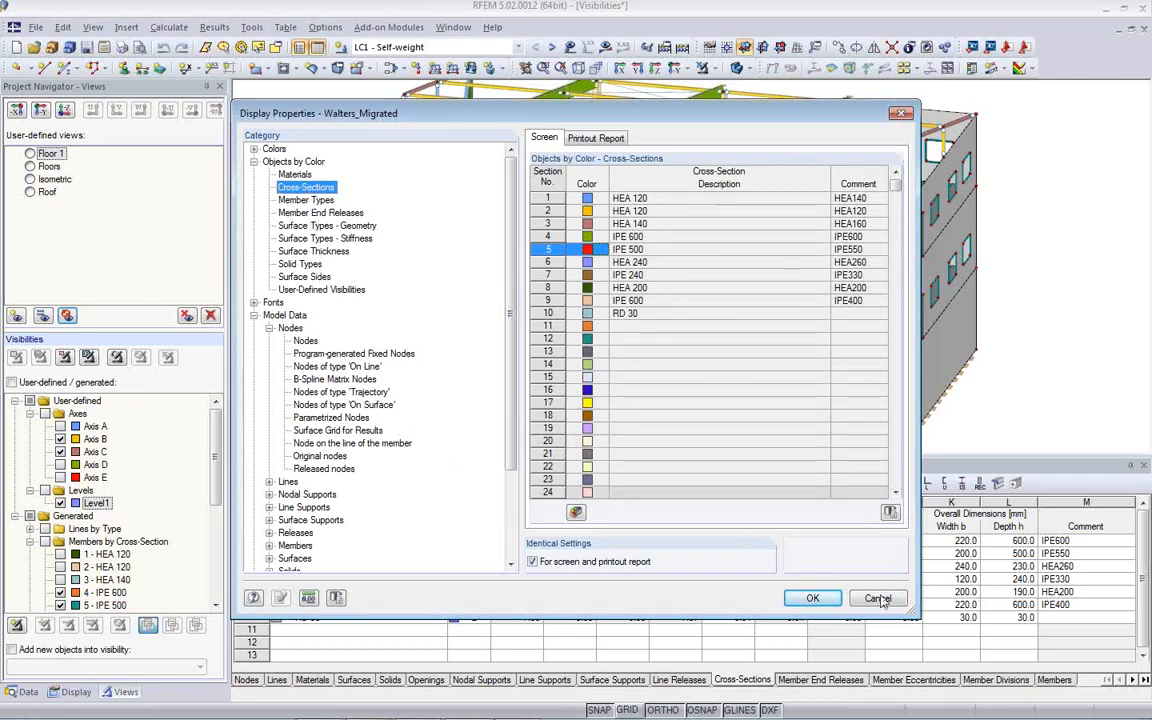
Review the colors and textures assigned to the materials in the display properties and leave them without changes
{"action": "left_click", "coordinate": [290, 174]}
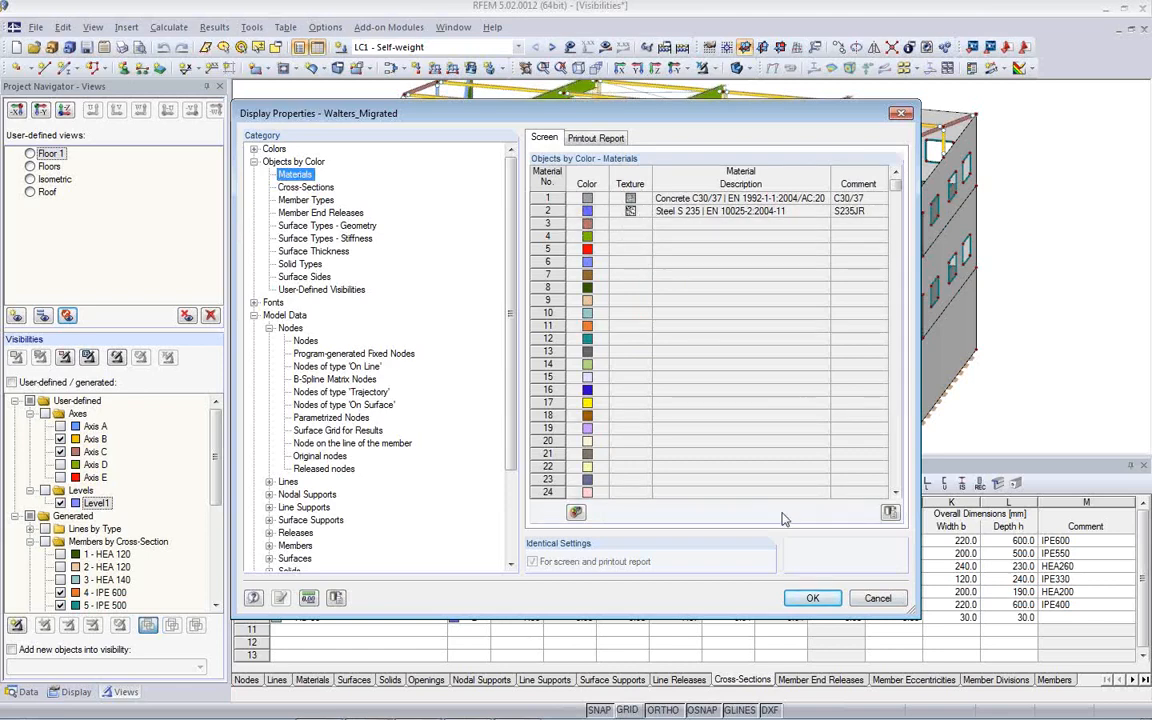
{"action": "left_click", "coordinate": [878, 600]}
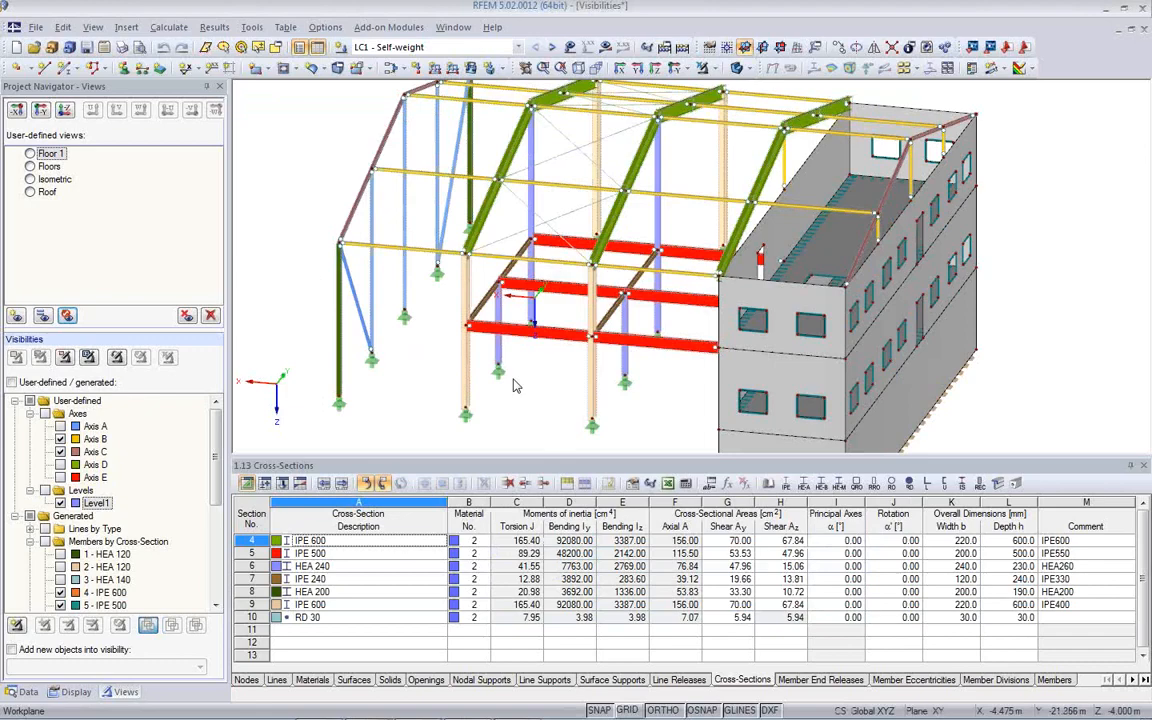
{"action": "middle_click_drag", "start_coordinate": [671, 398], "coordinate": [603, 385], "text": "ctrl"}
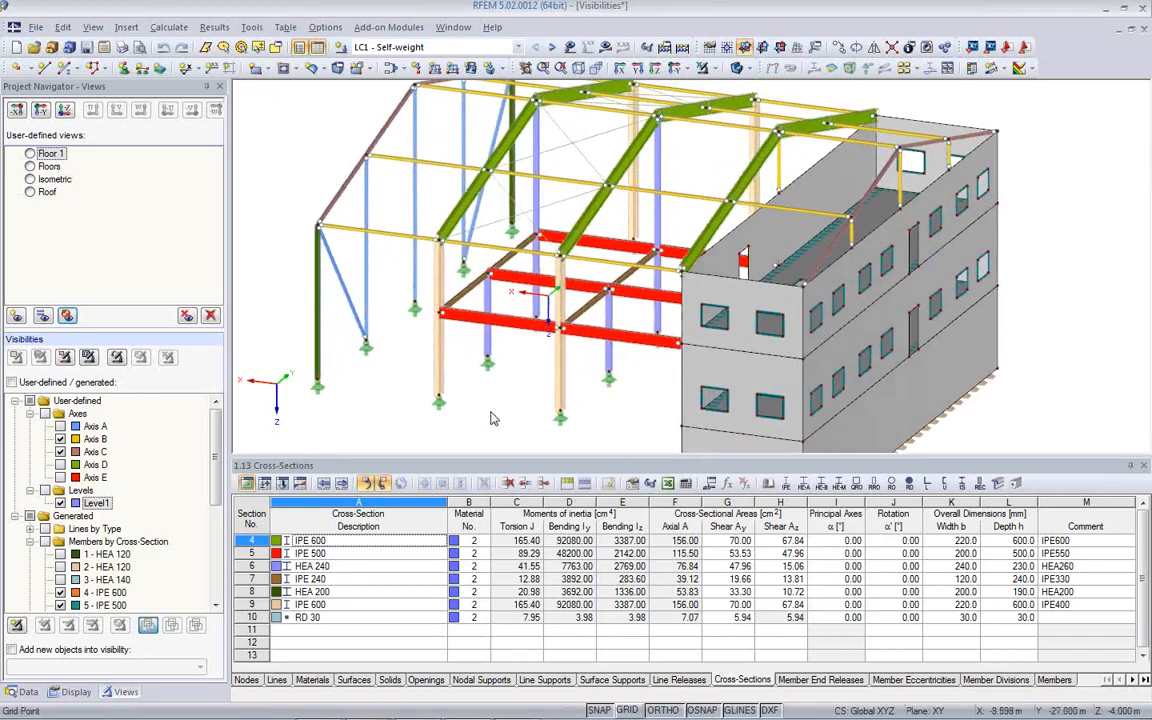
Examine the rendering settings of the Display navigator, including the model display options and the lighting options
{"action": "left_click", "coordinate": [76, 691]}
{"action": "scroll", "coordinate": [140, 550], "scroll_direction": "down", "scroll_amount": 4}
{"action": "scroll", "coordinate": [140, 550], "scroll_direction": "down", "scroll_amount": 8}
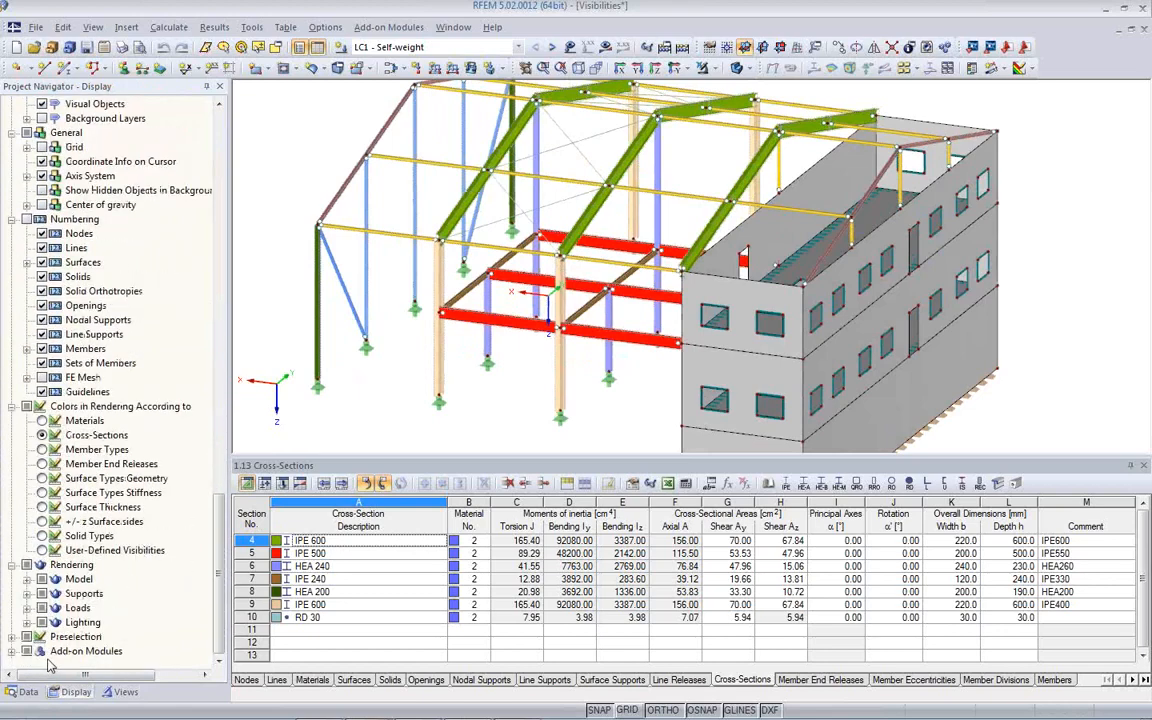
{"action": "left_click", "coordinate": [27, 579]}
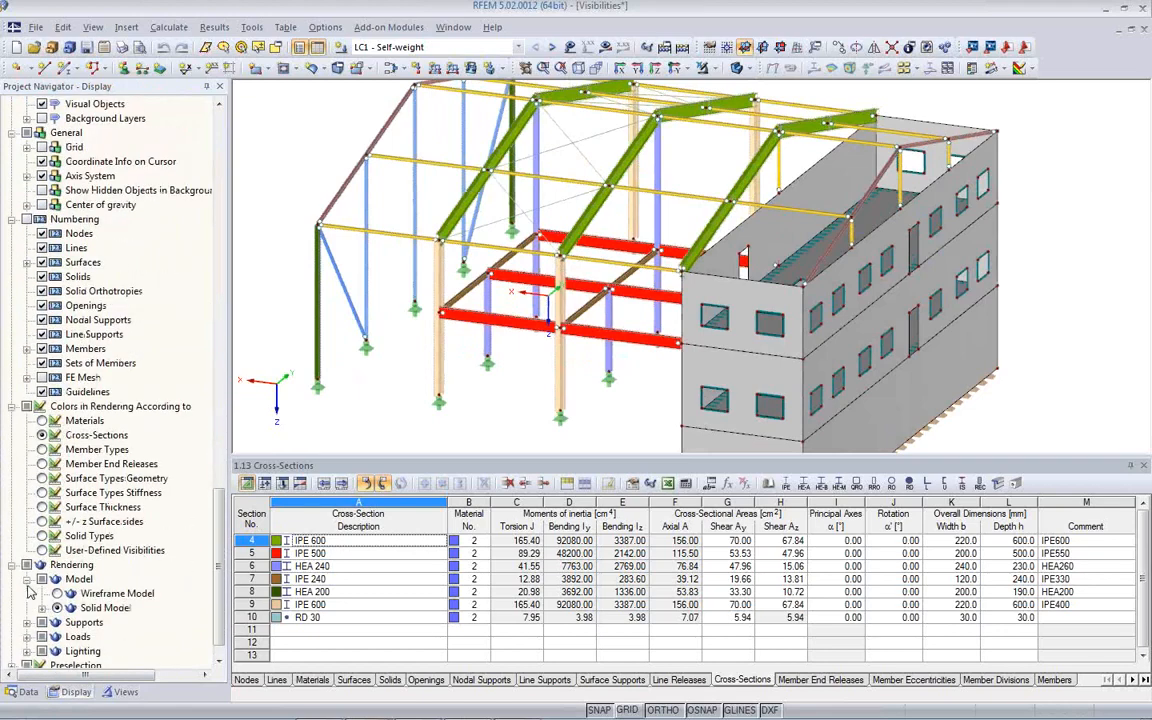
{"action": "scroll", "coordinate": [148, 619], "scroll_direction": "down", "scroll_amount": 1}
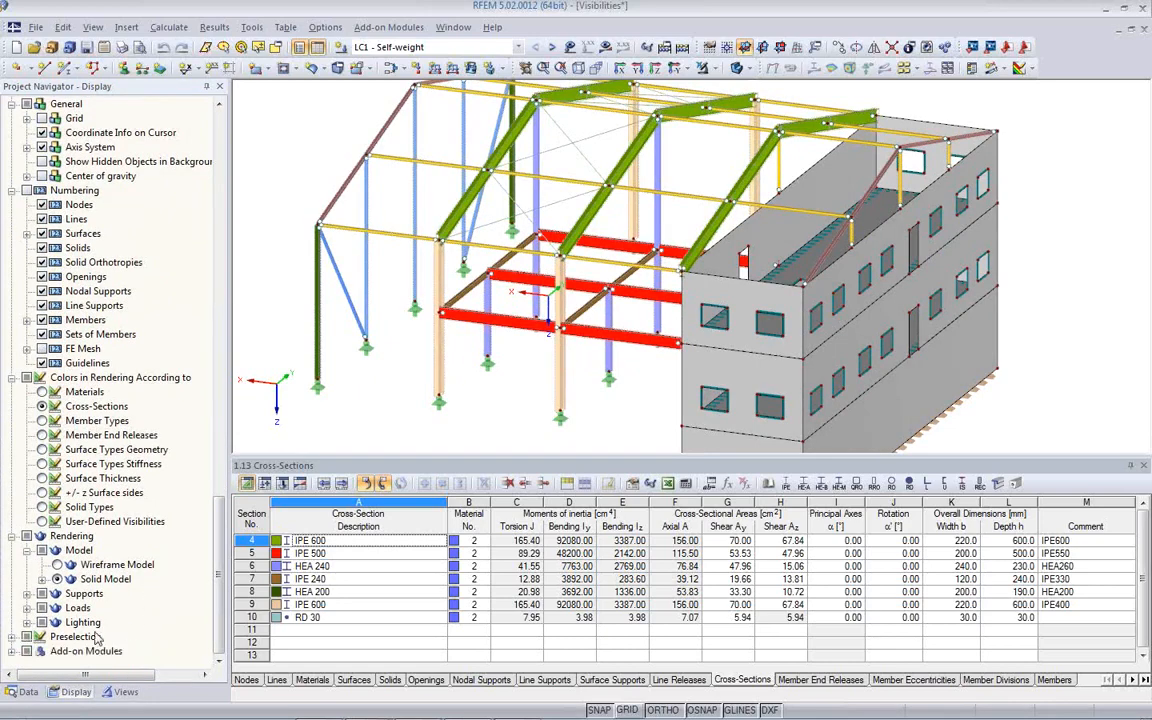
{"action": "left_click", "coordinate": [27, 623]}
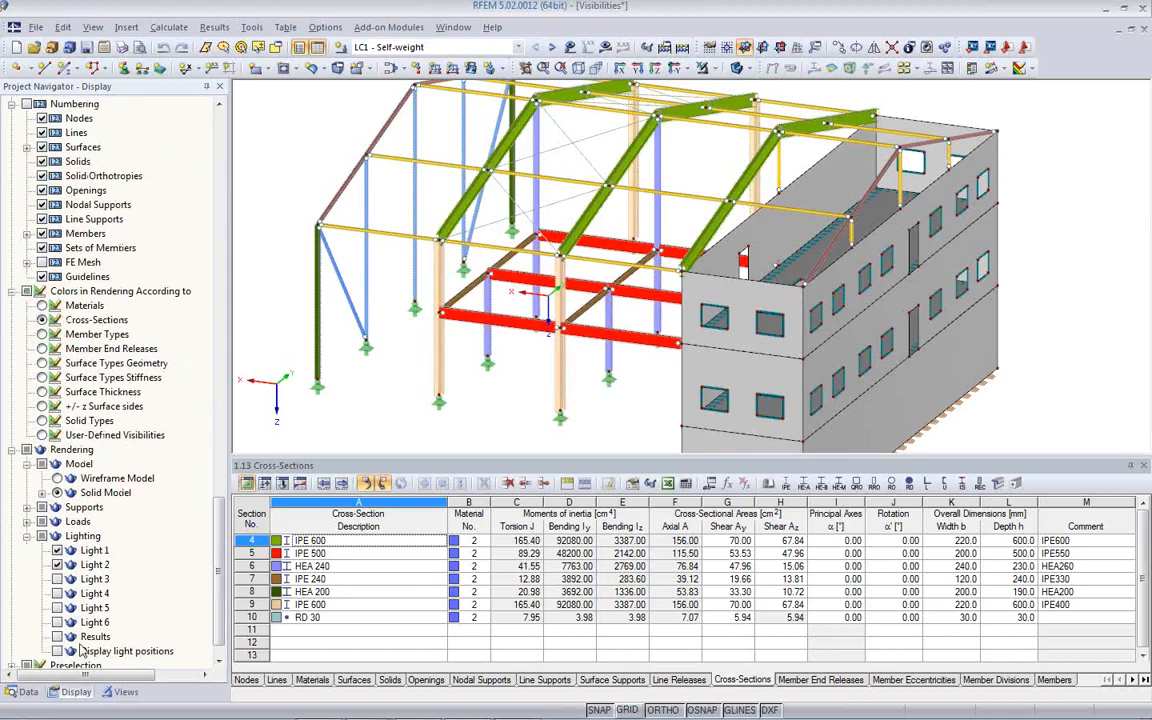
{"action": "scroll", "coordinate": [121, 593], "scroll_direction": "down", "scroll_amount": 1}
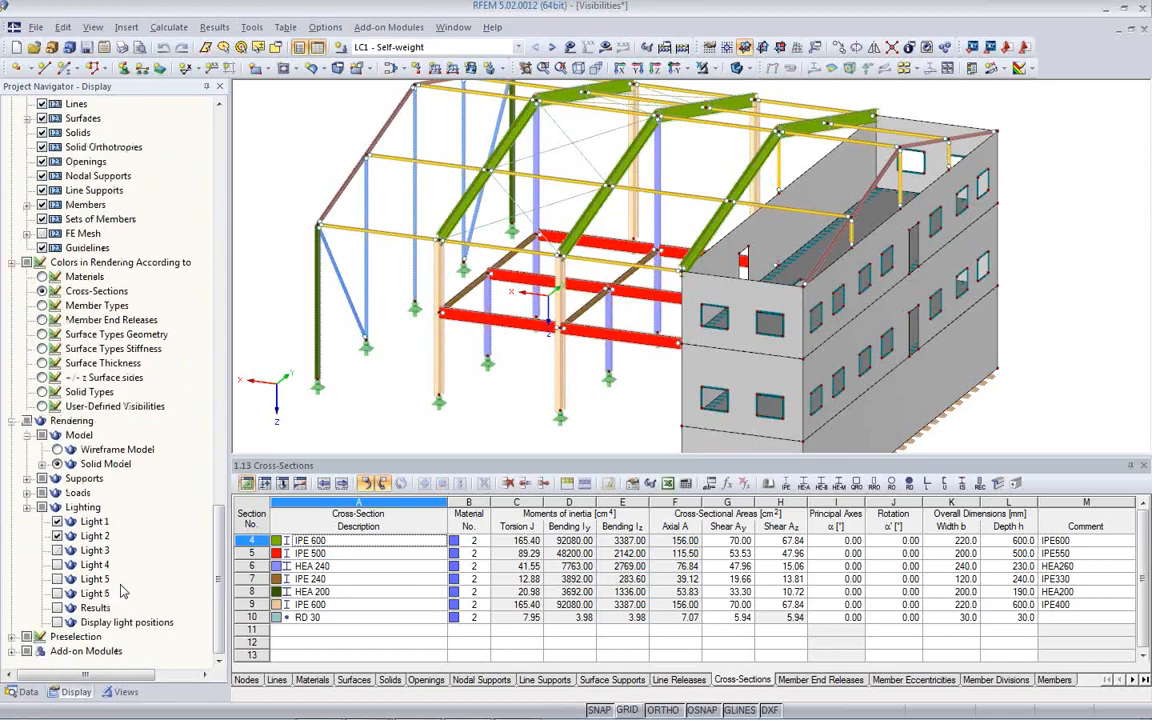
Inspect the general data, options and effective lengths of the front IPE 600 column without changing the member
{"action": "left_click", "coordinate": [440, 375]}
{"action": "double_click", "coordinate": [440, 375]}
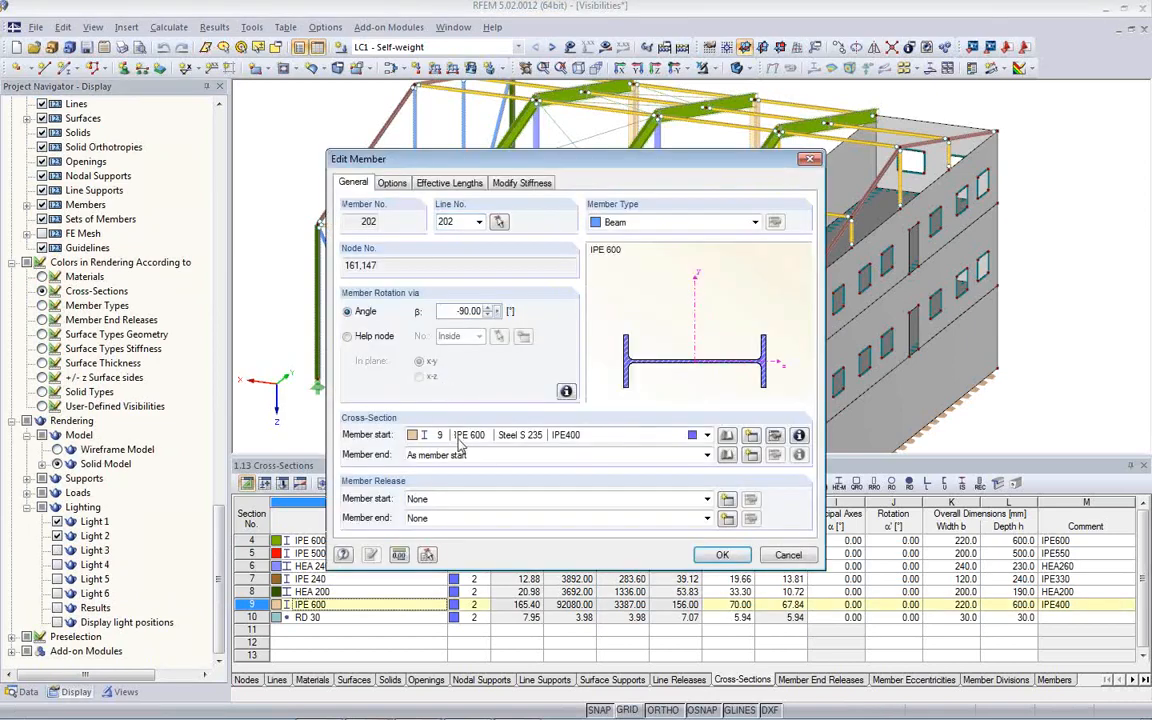
{"action": "left_click", "coordinate": [392, 184]}
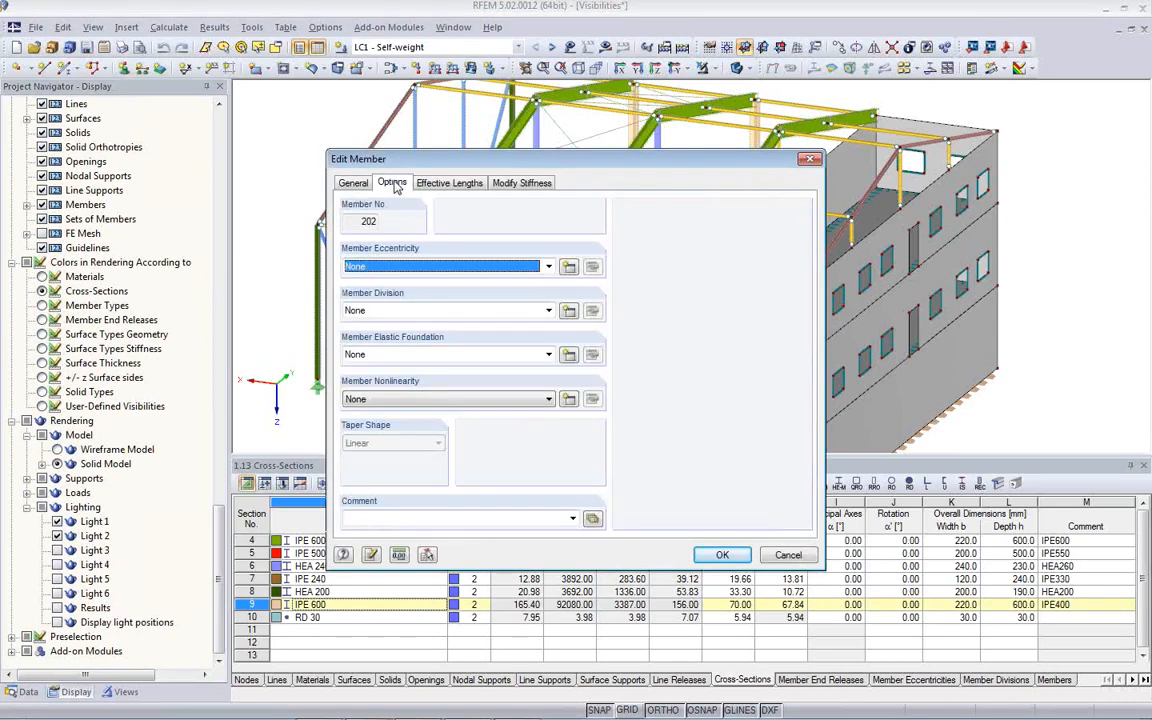
{"action": "left_click", "coordinate": [432, 184]}
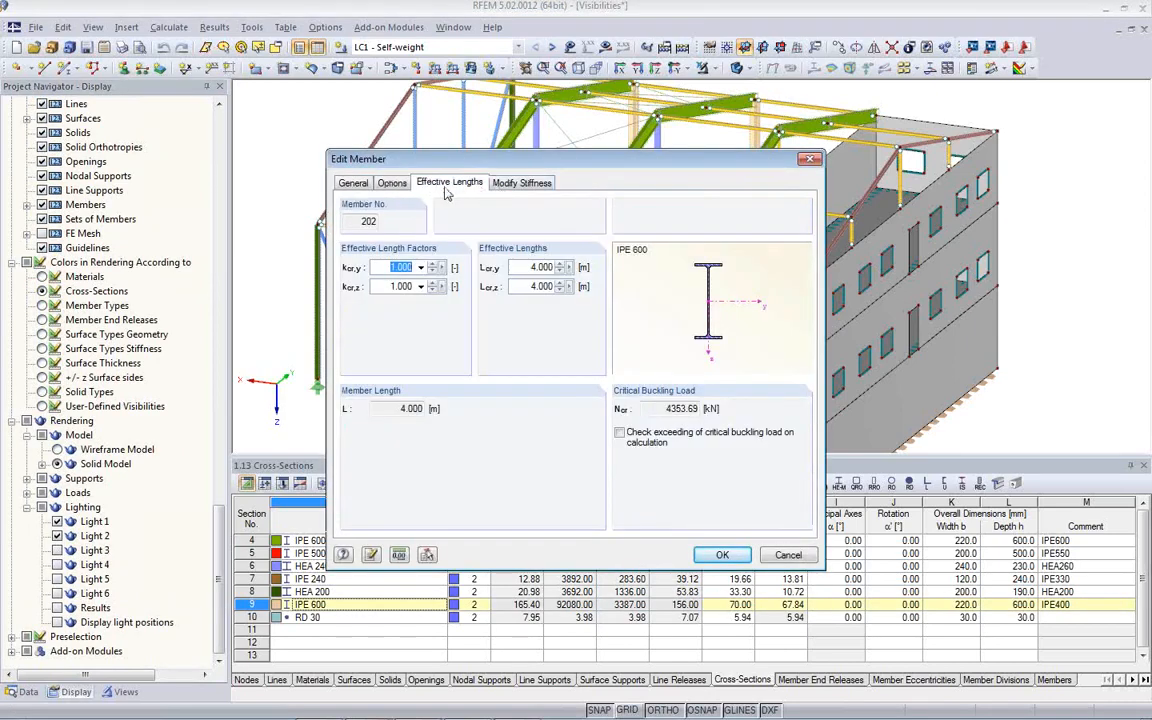
{"action": "left_click", "coordinate": [361, 186]}
{"action": "left_click", "coordinate": [789, 558]}
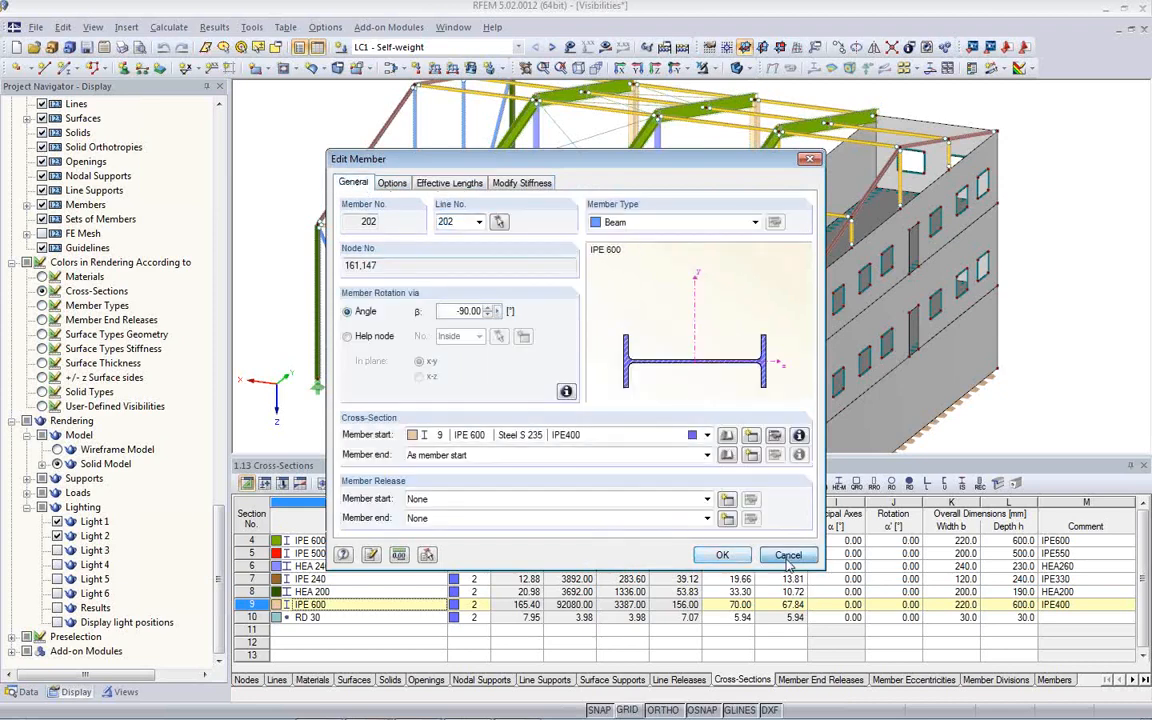
Look up the properties of Concrete C30/37 in the material library from the materials table
{"action": "left_click", "coordinate": [312, 679]}
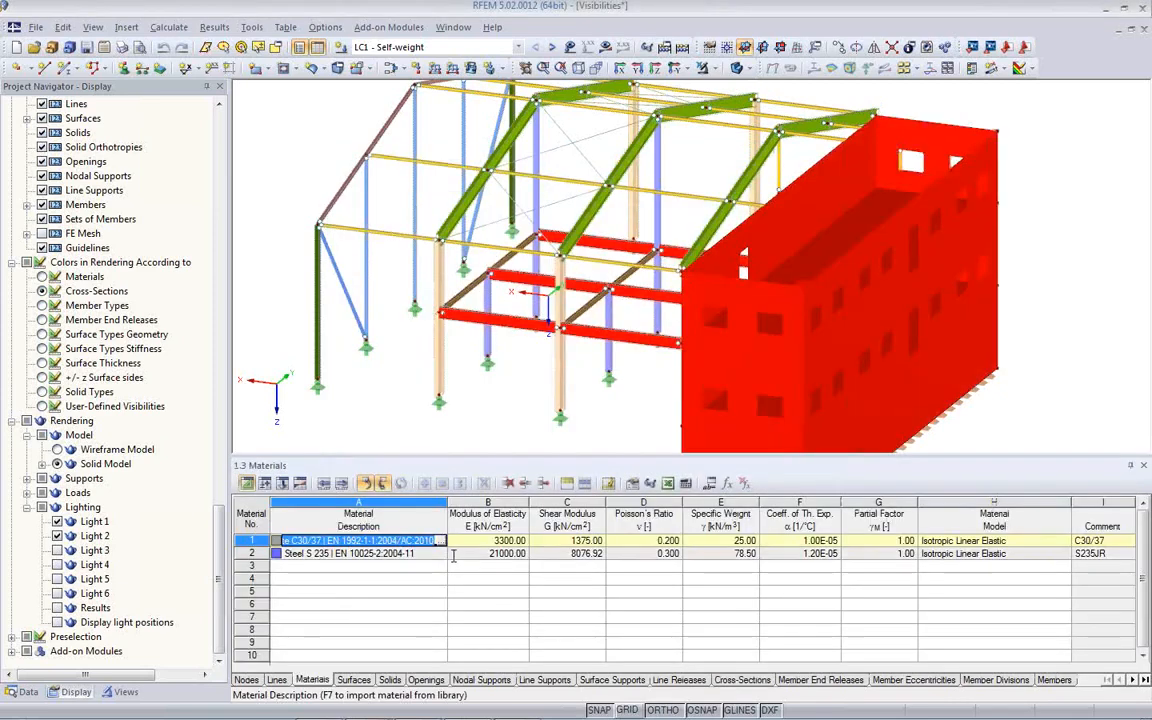
{"action": "left_click", "coordinate": [427, 543]}
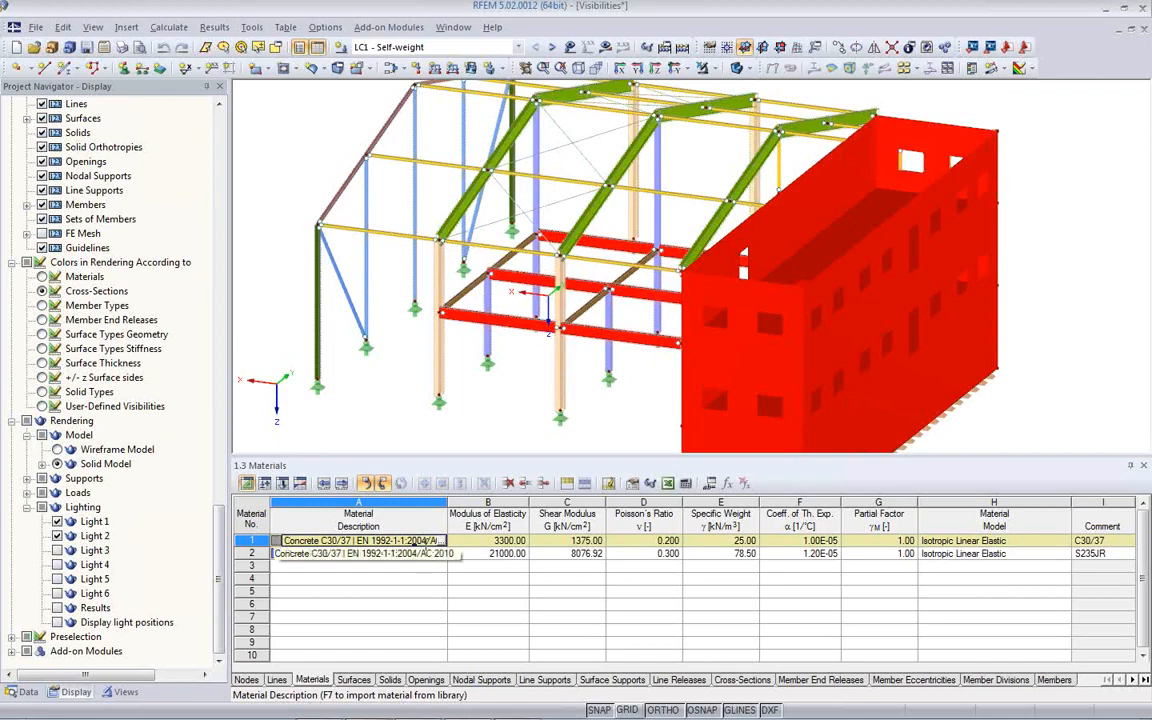
{"action": "left_click", "coordinate": [400, 484]}
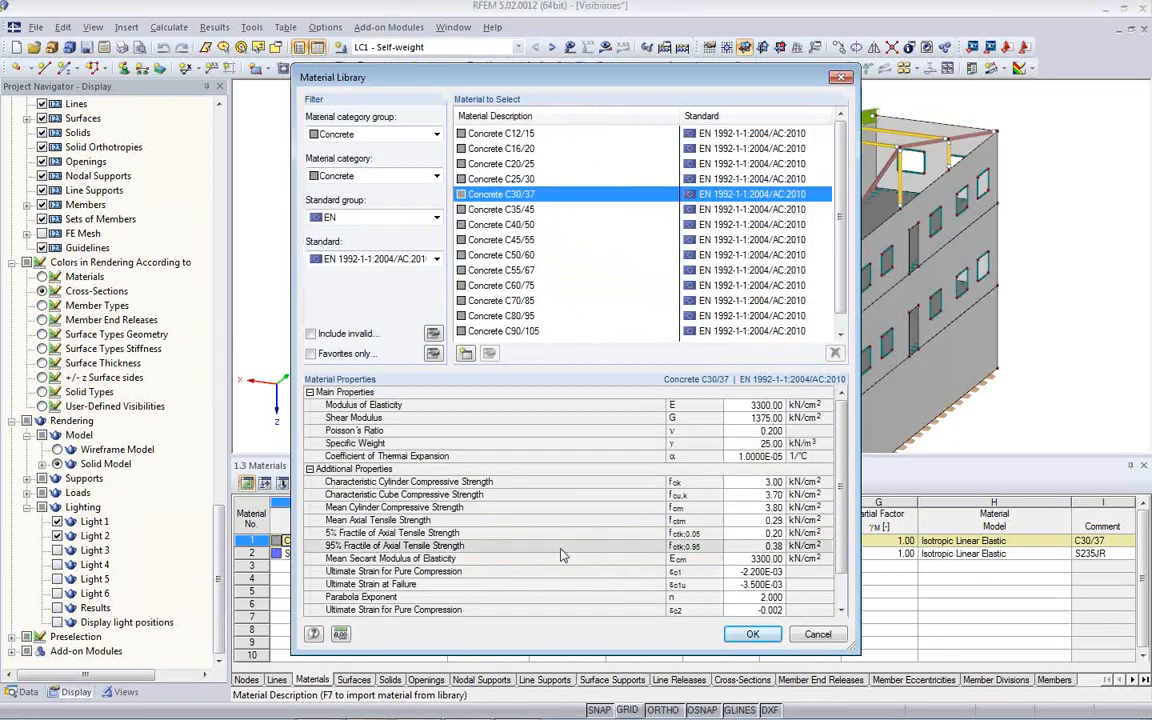
{"action": "left_click", "coordinate": [817, 638]}
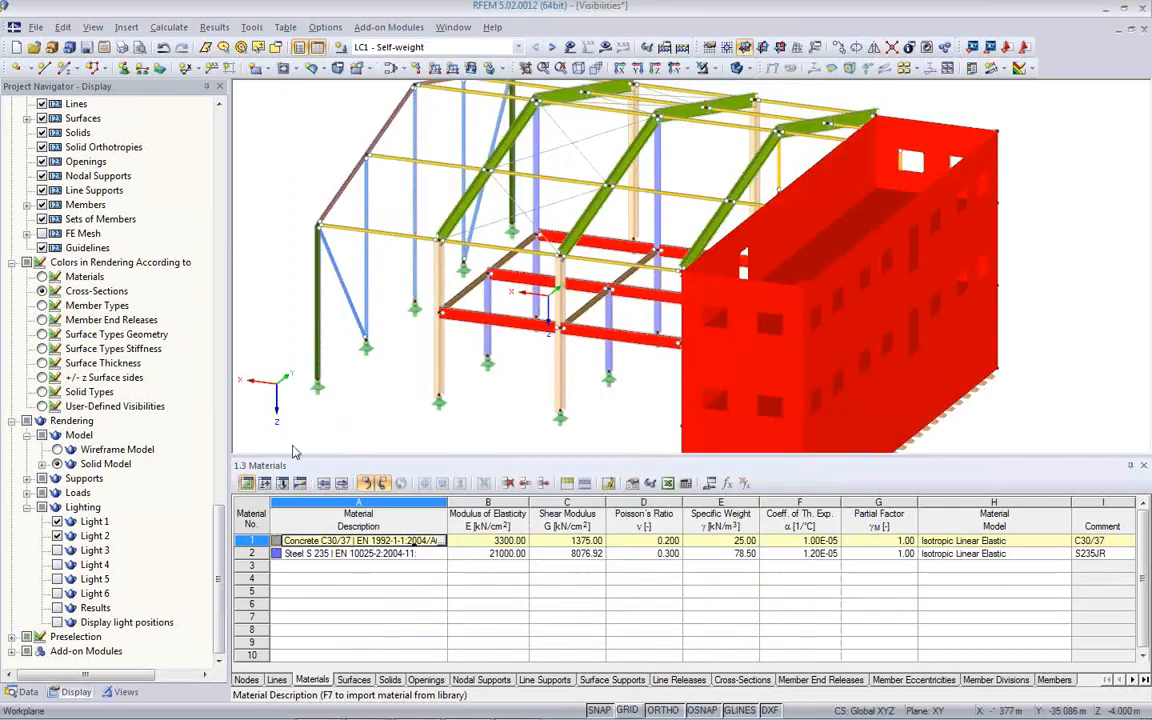
Enable the display of textures in the solid model through the color and texture settings of material Steel S 235
{"action": "left_click", "coordinate": [22, 691]}
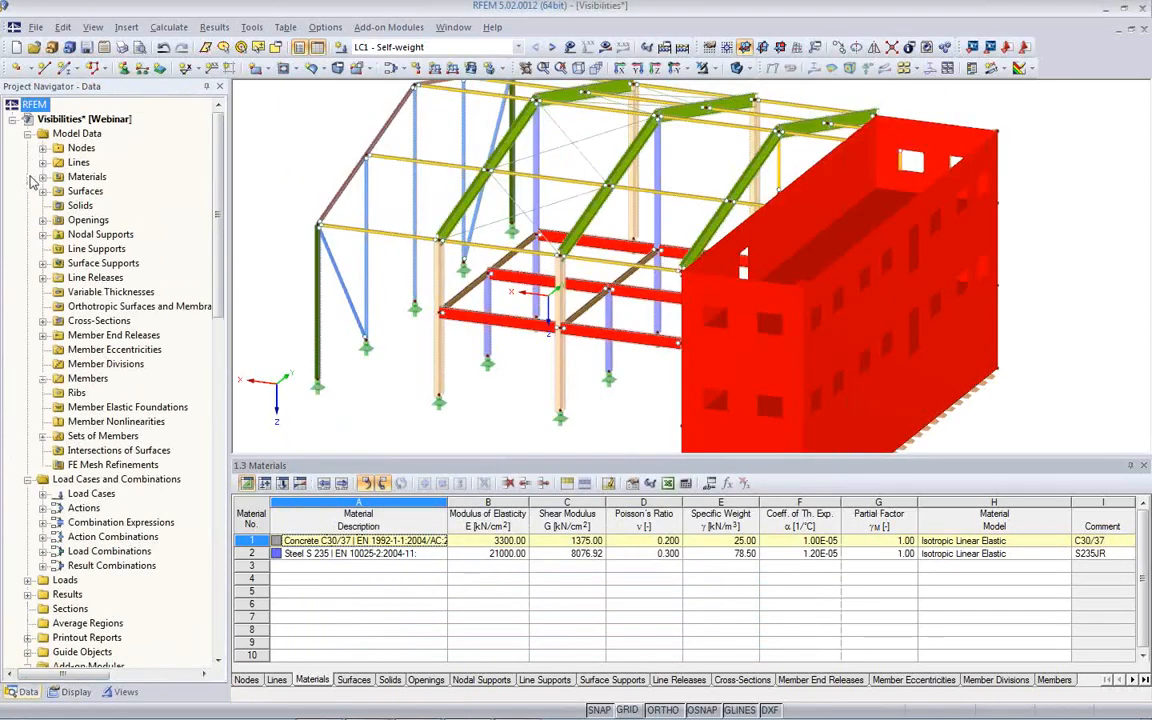
{"action": "left_click", "coordinate": [43, 177]}
{"action": "double_click", "coordinate": [125, 205]}
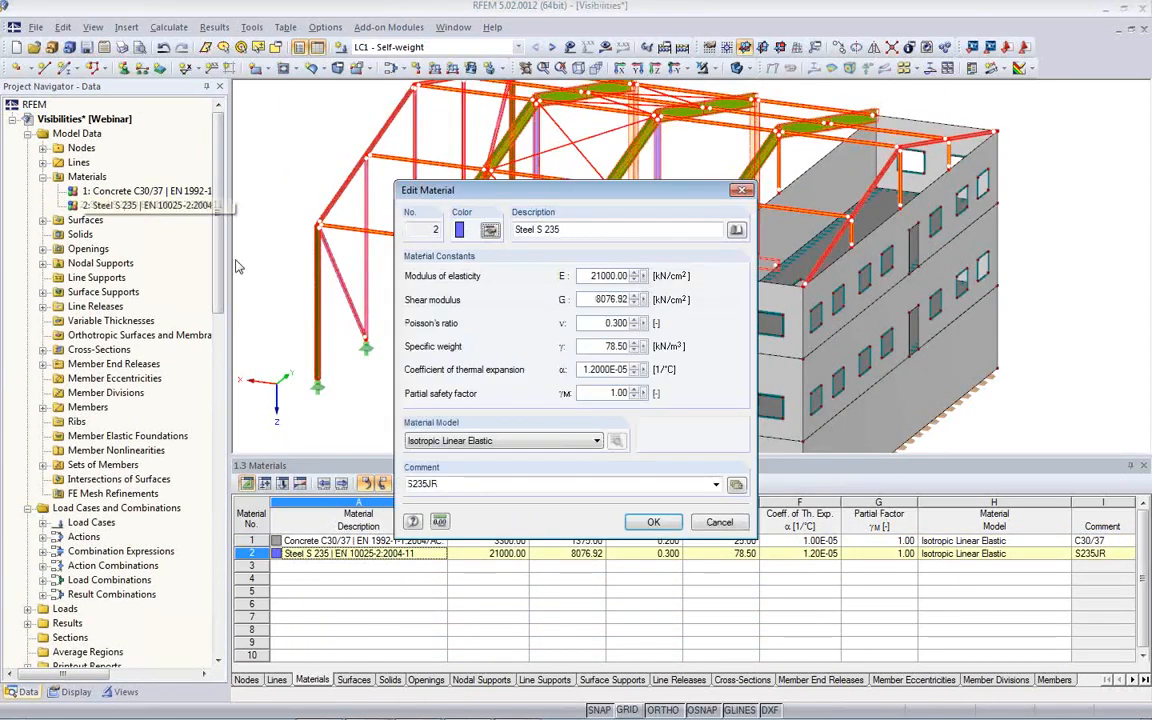
{"action": "left_click", "coordinate": [490, 231]}
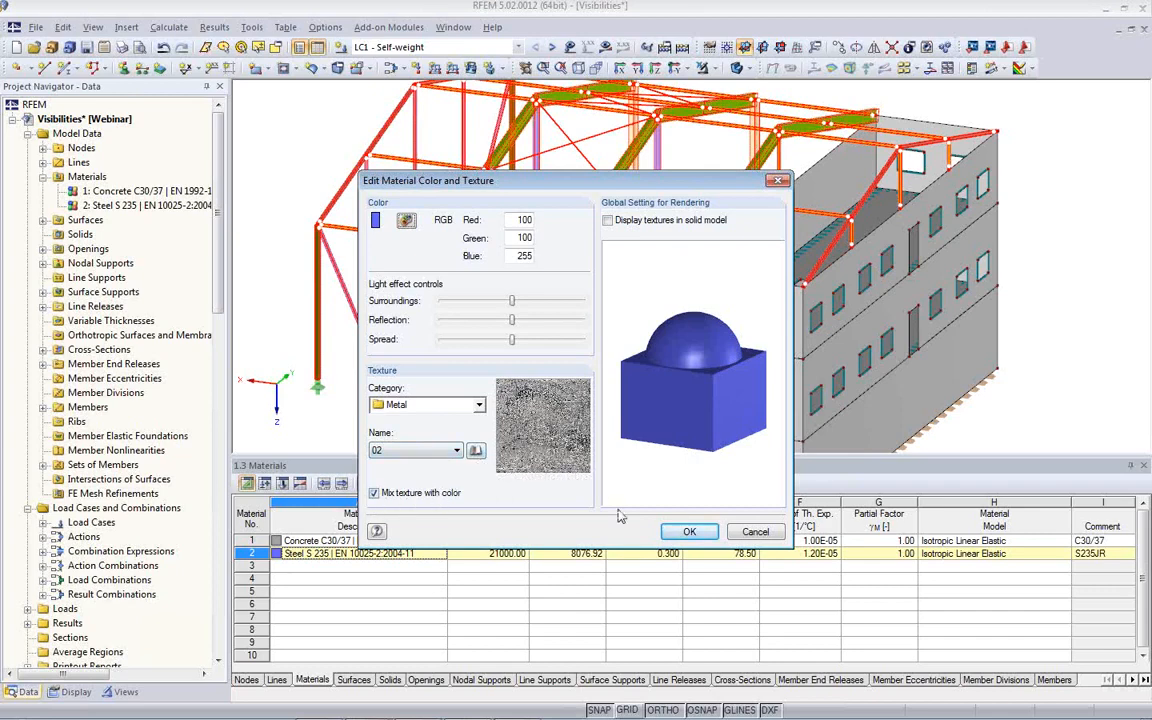
{"action": "left_click", "coordinate": [608, 222]}
{"action": "left_click", "coordinate": [689, 531]}
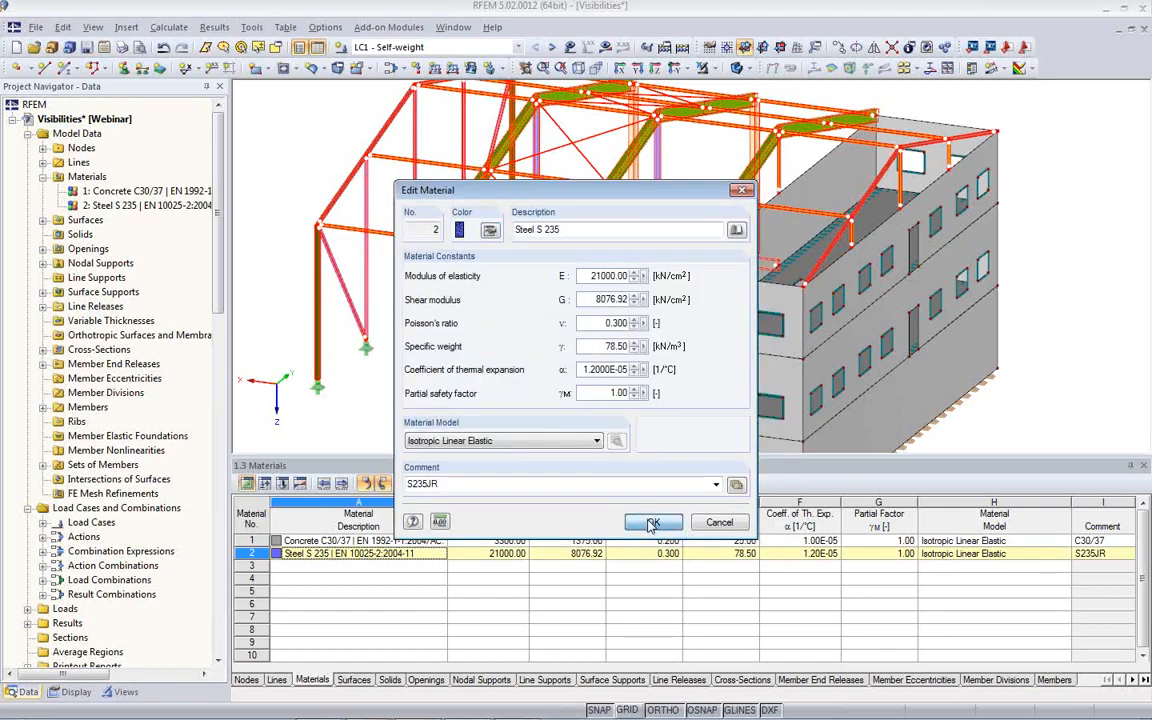
{"action": "left_click", "coordinate": [651, 523]}
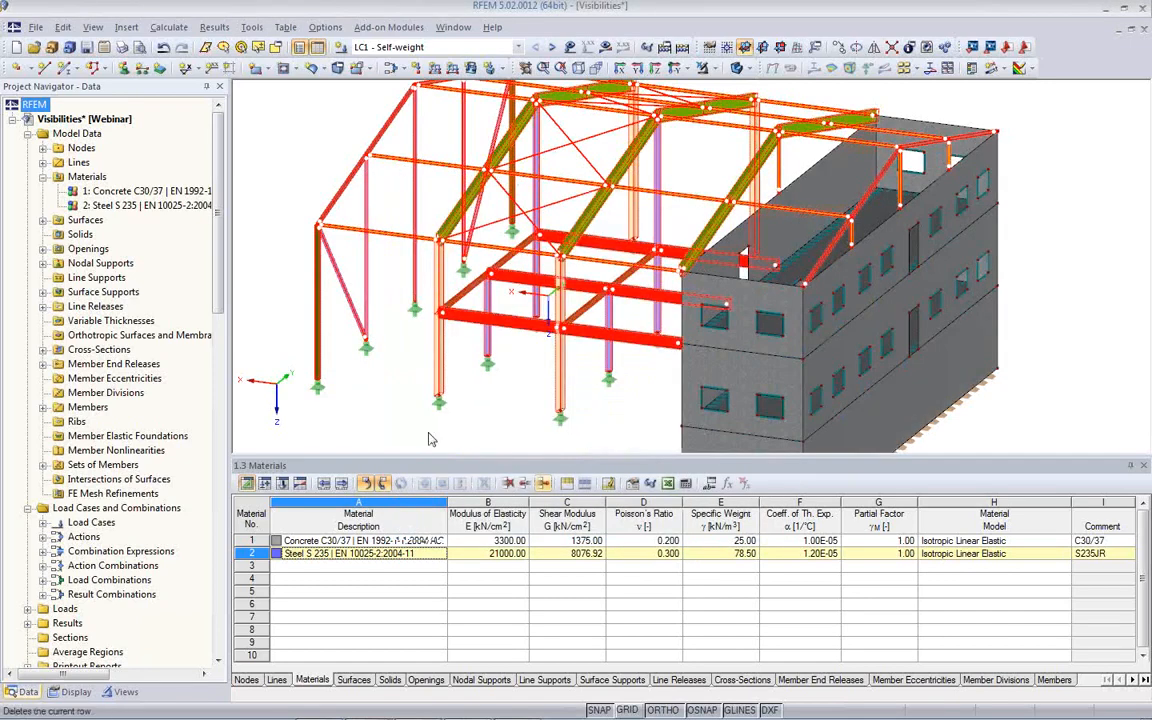
Color the model graphics according to materials and inspect the steel texture on the front column
{"action": "left_click", "coordinate": [738, 70]}
{"action": "left_click", "coordinate": [738, 70]}
{"action": "scroll", "coordinate": [307, 445], "scroll_direction": "up", "scroll_amount": 3}
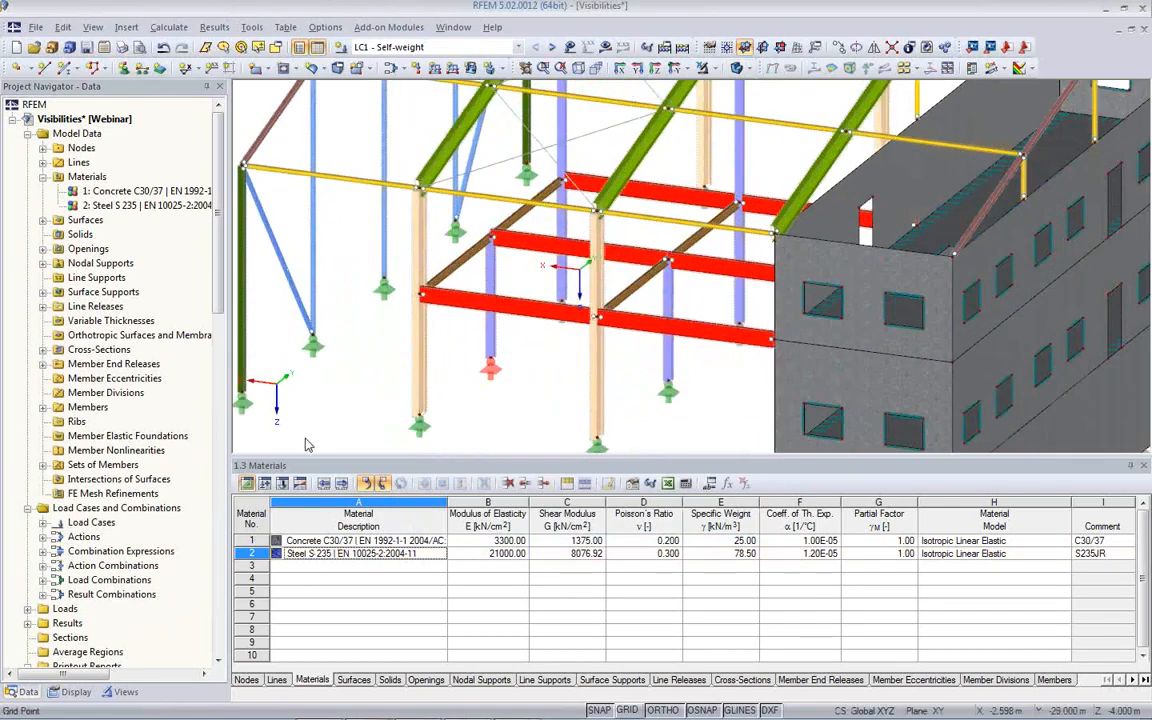
{"action": "scroll", "coordinate": [130, 597], "scroll_direction": "down", "scroll_amount": 6}
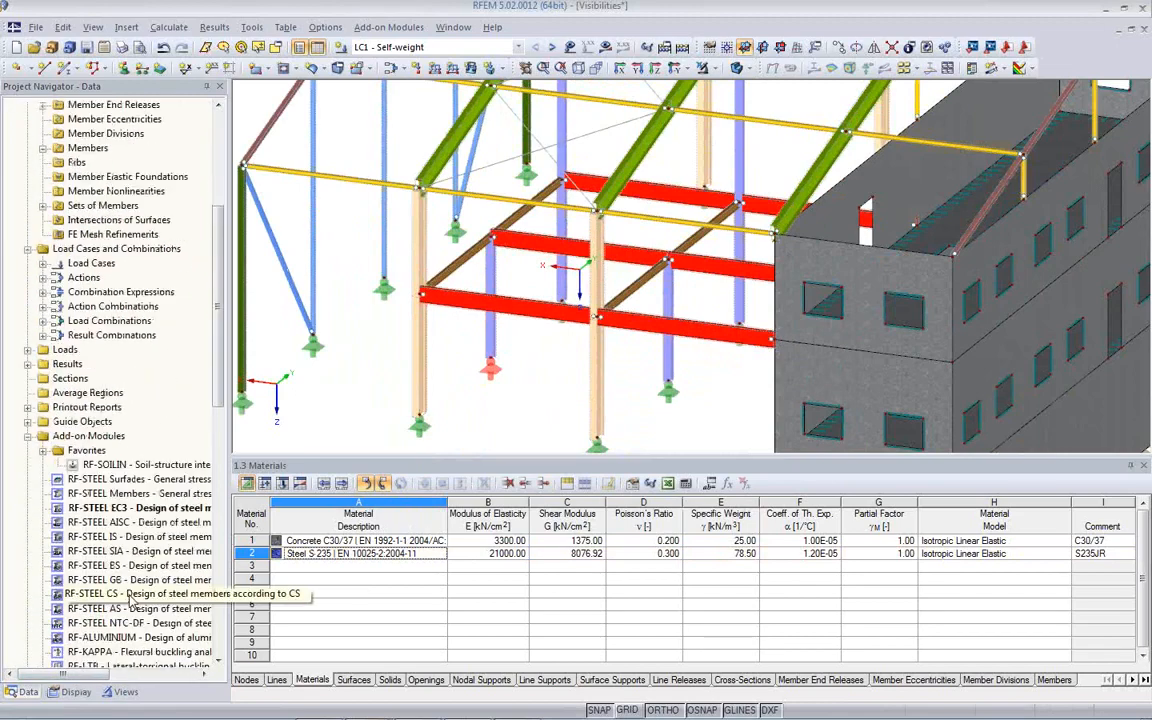
{"action": "left_click", "coordinate": [76, 691]}
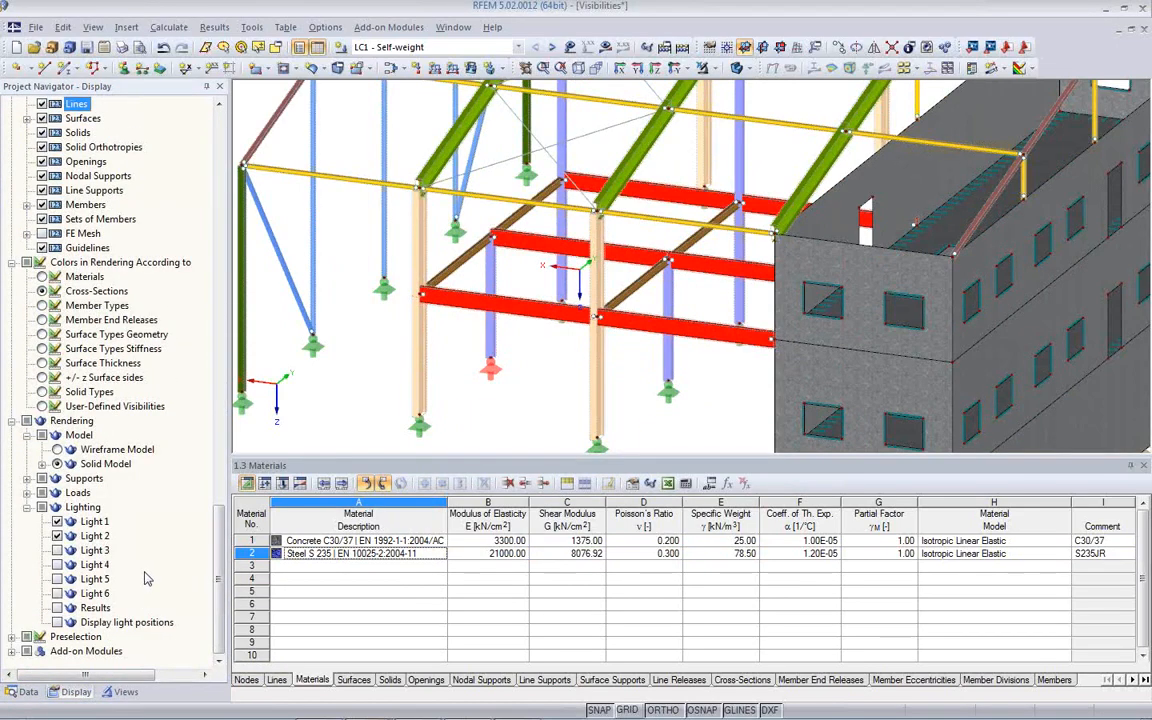
{"action": "right_click", "coordinate": [363, 395]}
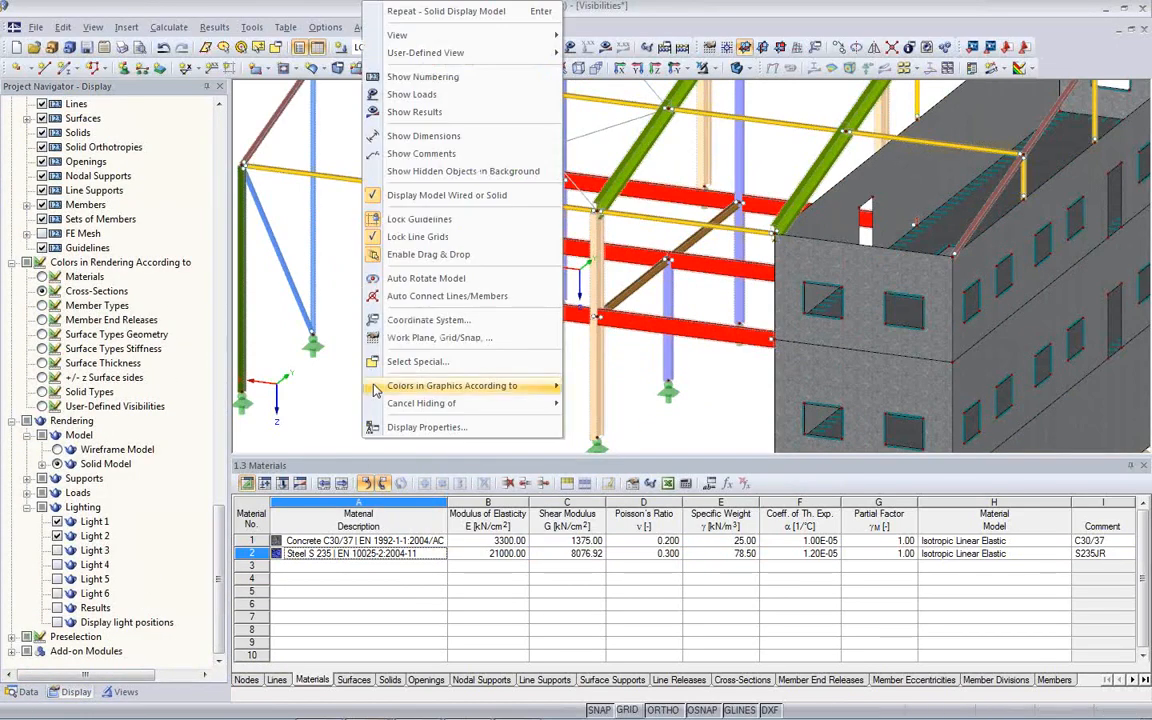
{"action": "mouse_move", "coordinate": [396, 393]}
{"action": "left_click", "coordinate": [603, 386]}
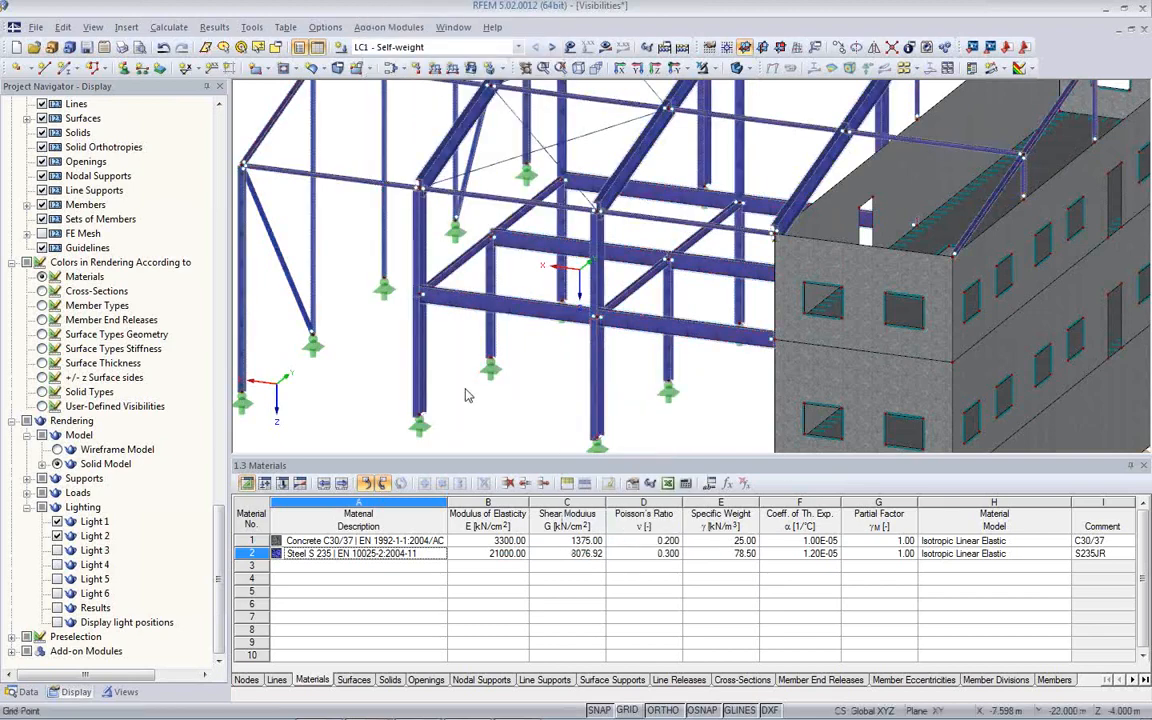
{"action": "scroll", "coordinate": [430, 387], "scroll_direction": "up", "scroll_amount": 4}
{"action": "scroll", "coordinate": [430, 387], "scroll_direction": "up", "scroll_amount": 5}
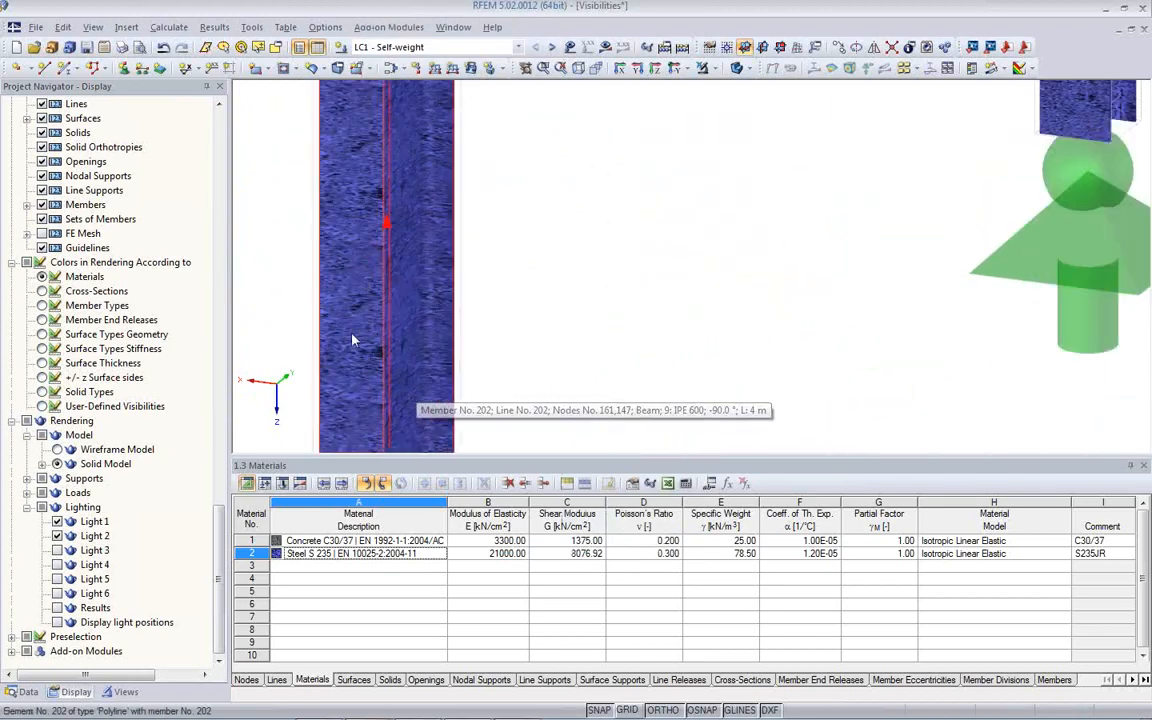
Color the model graphics according to cross-section instead of material
{"action": "scroll", "coordinate": [433, 334], "scroll_direction": "down", "scroll_amount": 8}
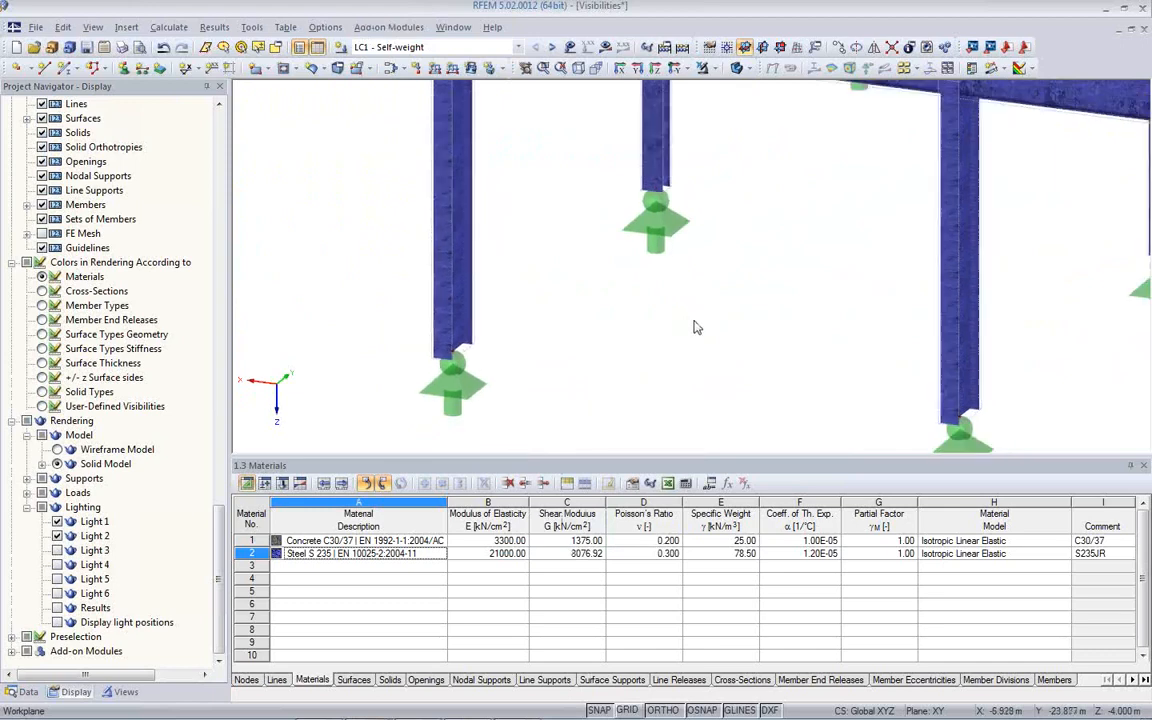
{"action": "middle_click_drag", "start_coordinate": [665, 359], "coordinate": [533, 360]}
{"action": "scroll", "coordinate": [540, 356], "scroll_direction": "down", "scroll_amount": 6}
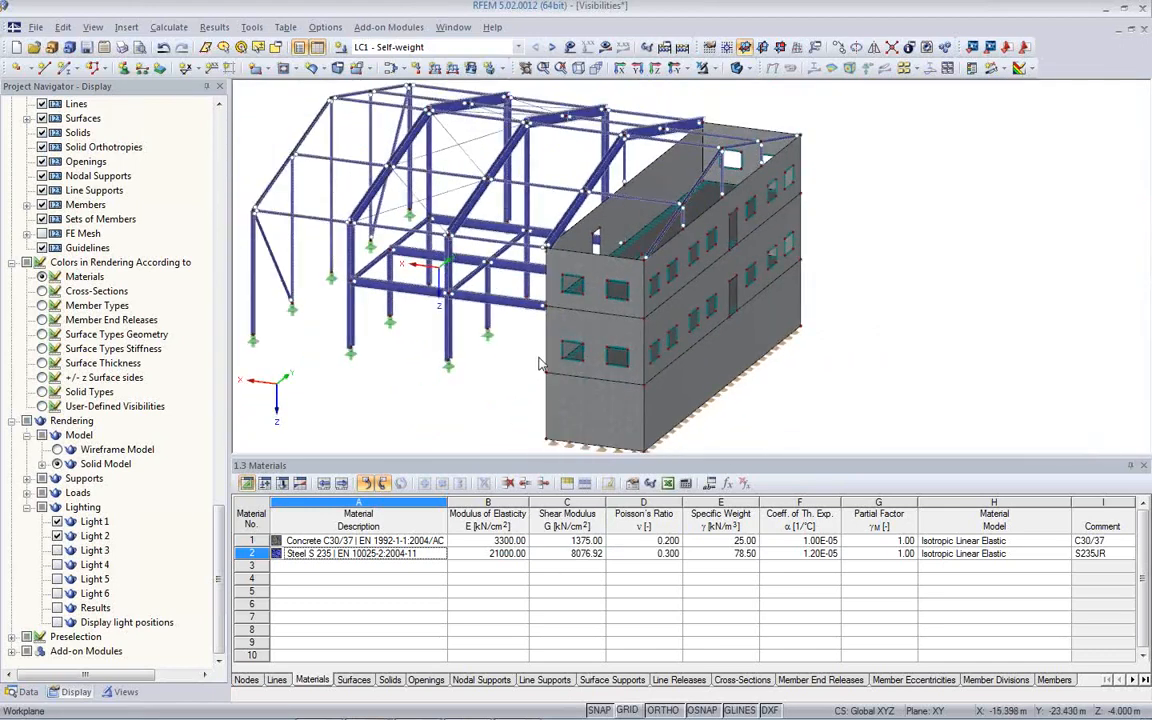
{"action": "right_click", "coordinate": [405, 405]}
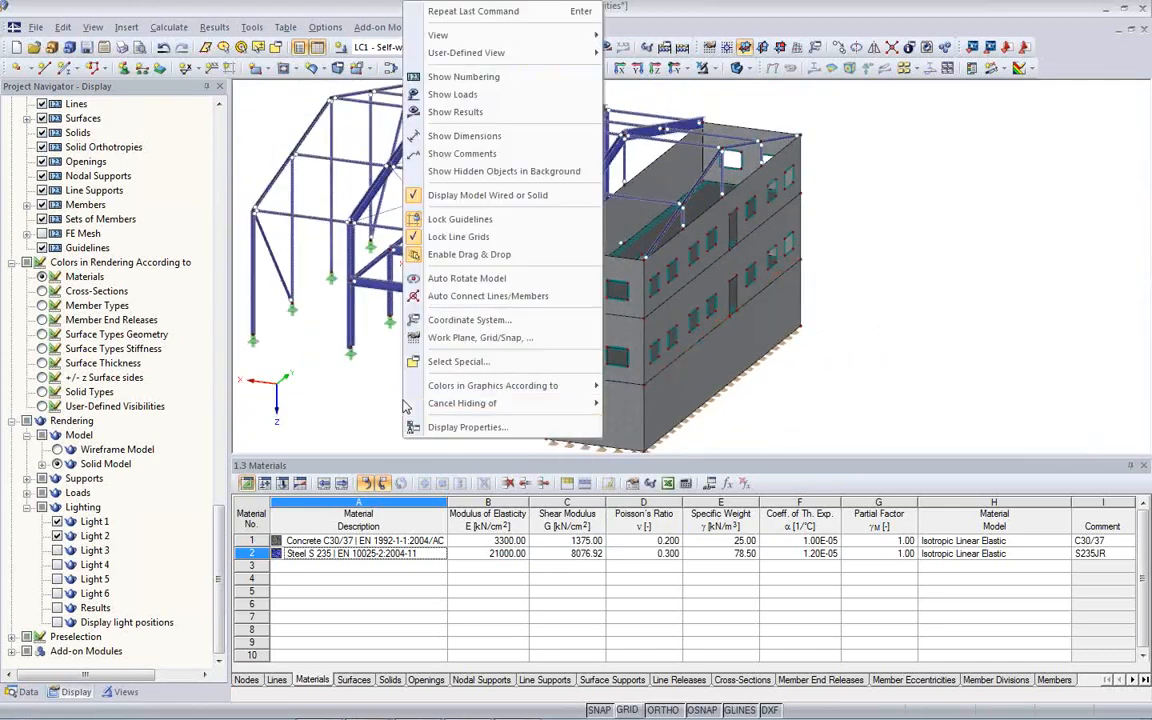
{"action": "mouse_move", "coordinate": [517, 390]}
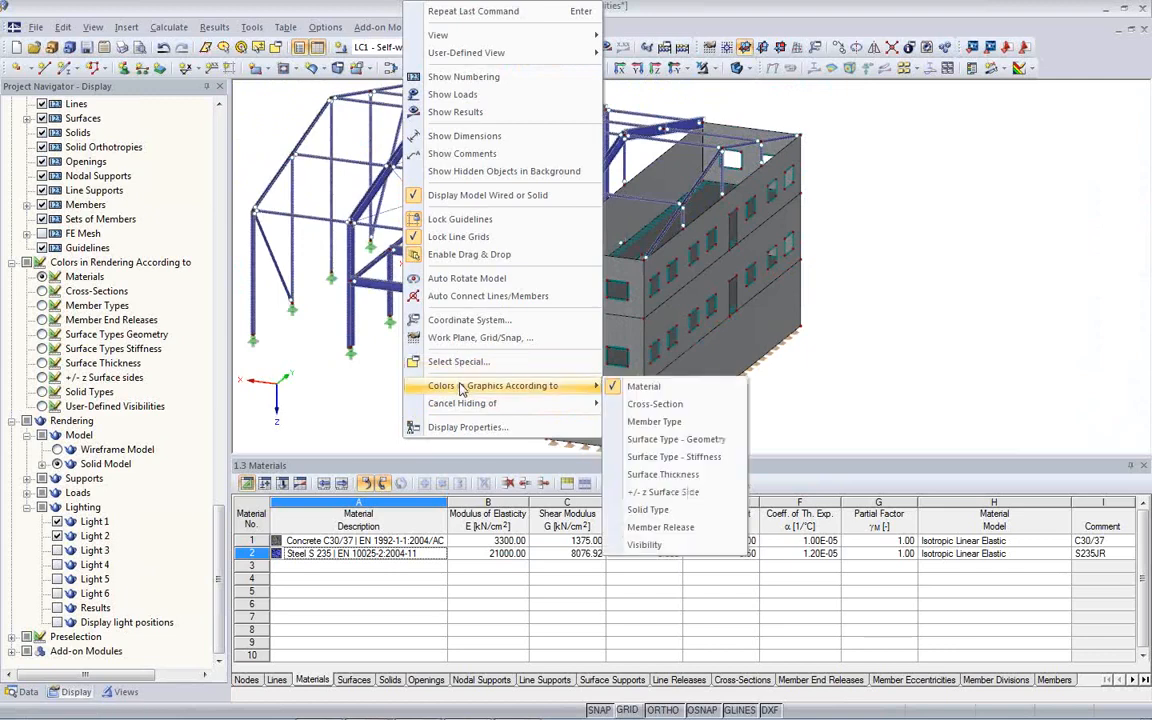
{"action": "left_click", "coordinate": [655, 404]}
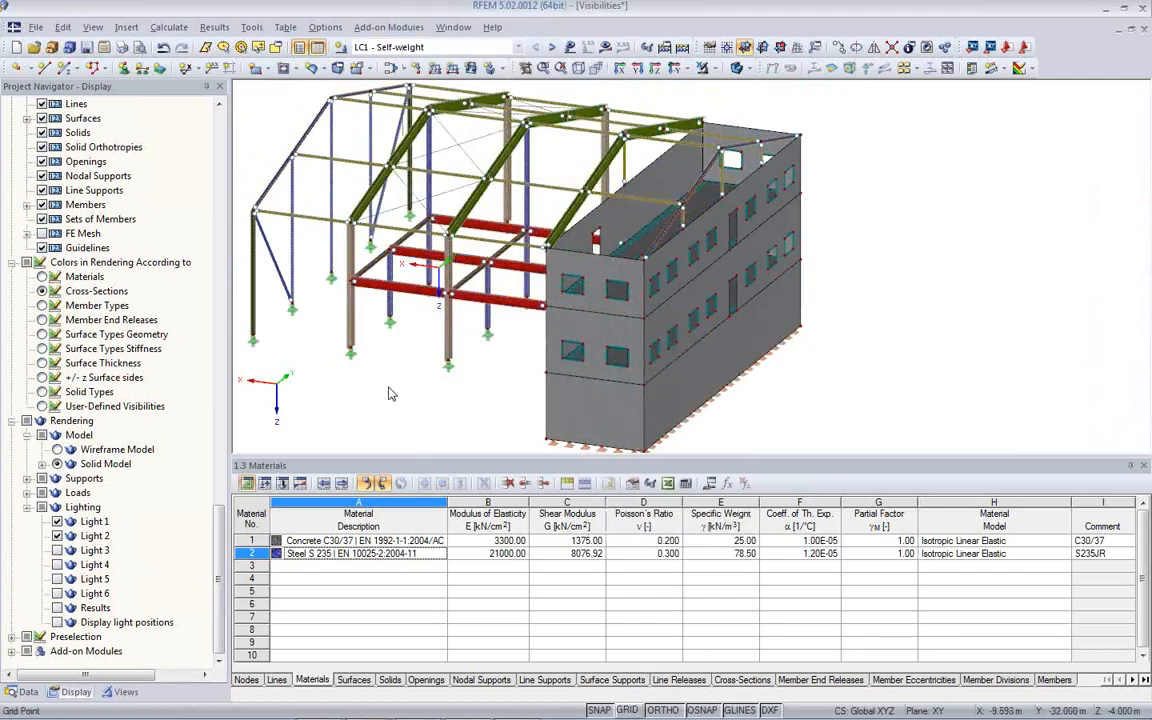
{"action": "left_click", "coordinate": [437, 541]}
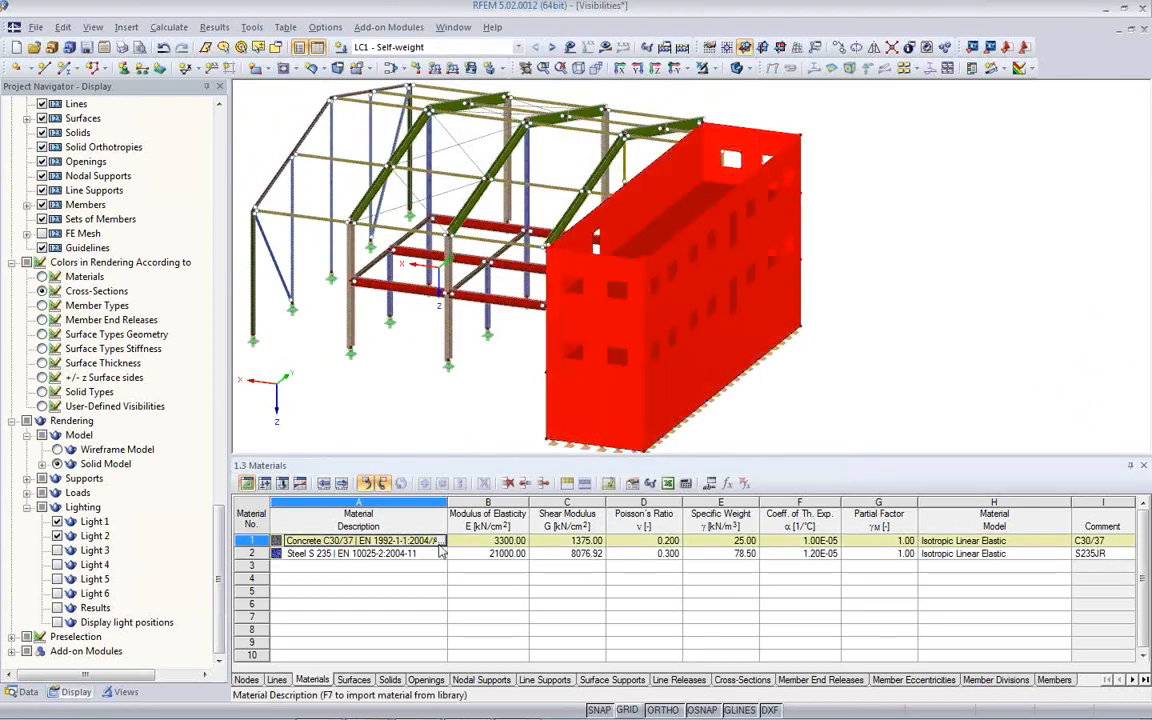
{"action": "left_click", "coordinate": [439, 541]}
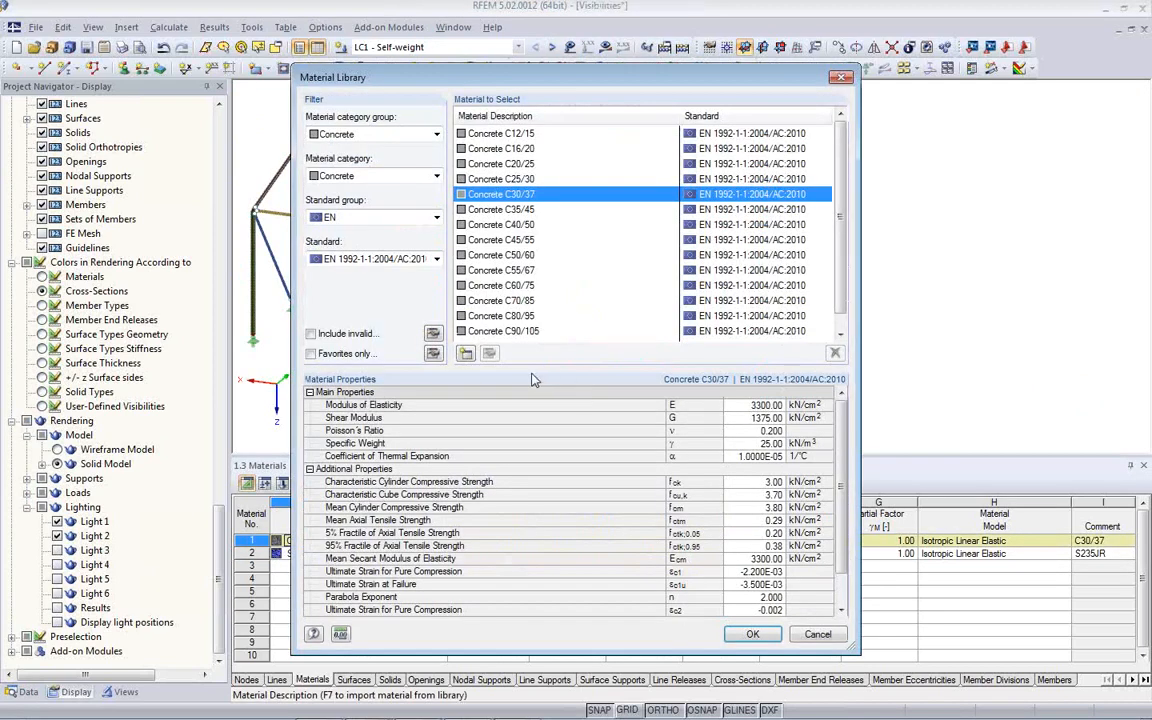
{"action": "left_click", "coordinate": [815, 634]}
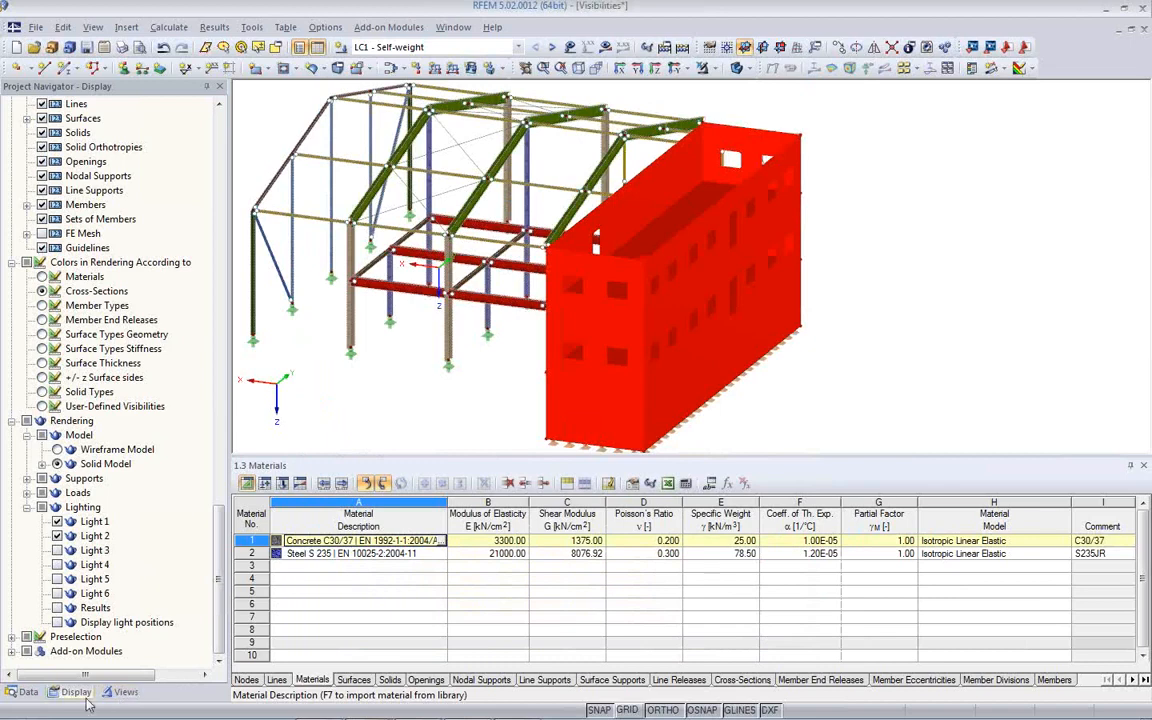
Turn off the display of textures in the solid model through the color and texture settings of material Concrete C30/37
{"action": "left_click", "coordinate": [26, 692]}
{"action": "scroll", "coordinate": [150, 265], "scroll_direction": "up", "scroll_amount": 7}
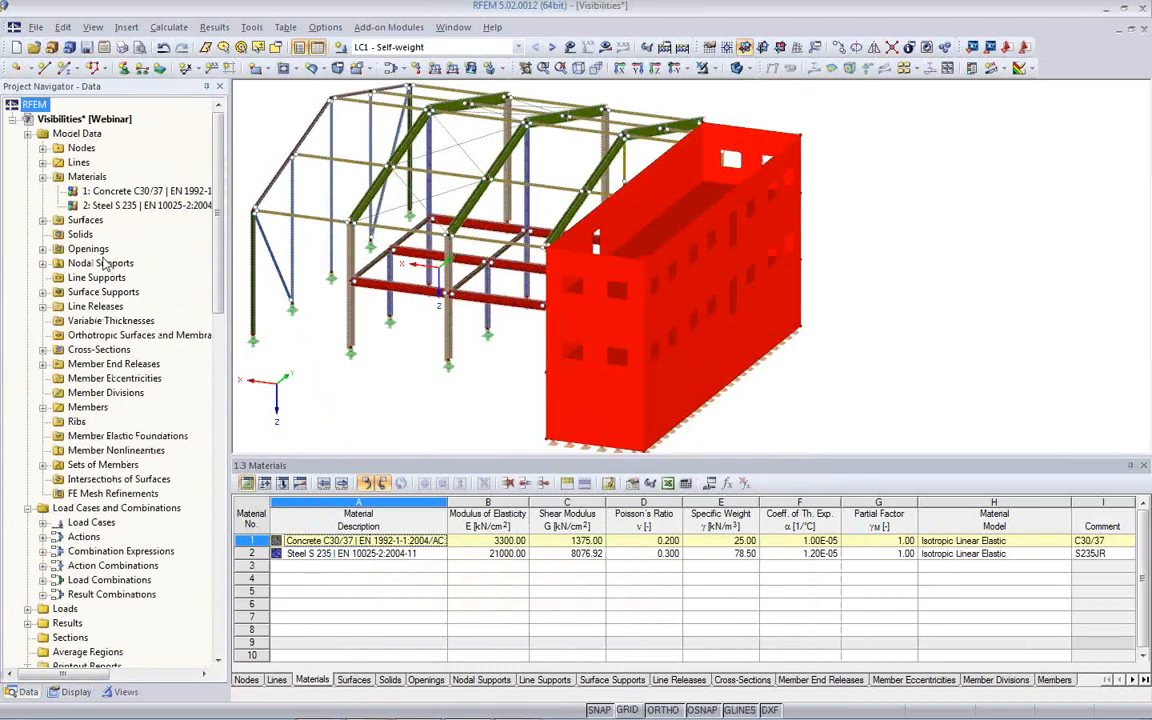
{"action": "double_click", "coordinate": [125, 191]}
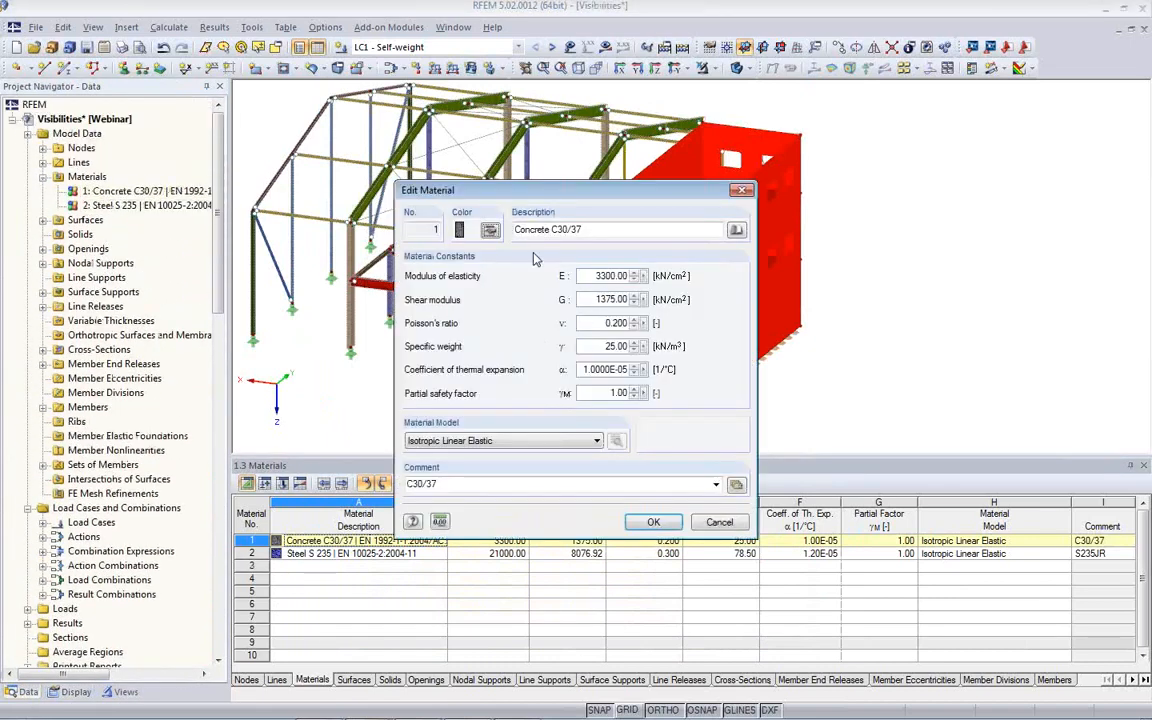
{"action": "left_click", "coordinate": [489, 231]}
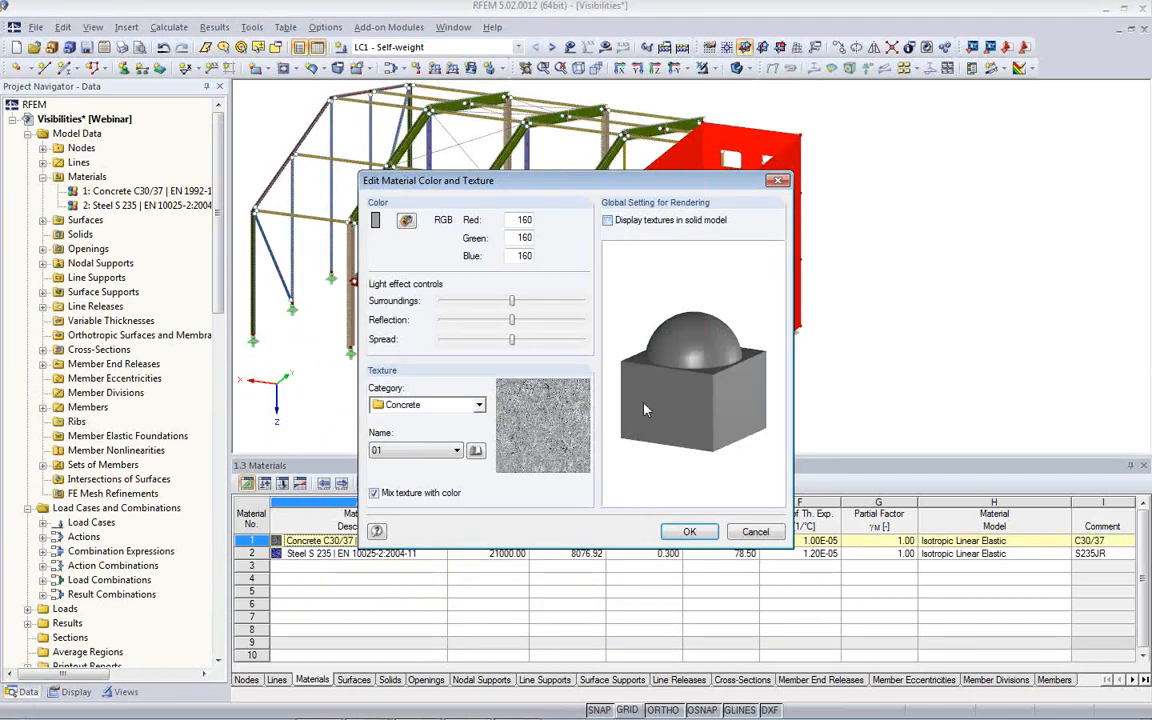
{"action": "left_click", "coordinate": [686, 532]}
{"action": "left_click", "coordinate": [653, 522]}
Switch the model to the transparent solid display and close the materials table
{"action": "middle_click_drag", "start_coordinate": [467, 352], "coordinate": [400, 365], "text": "ctrl"}
{"action": "left_click", "coordinate": [737, 69]}
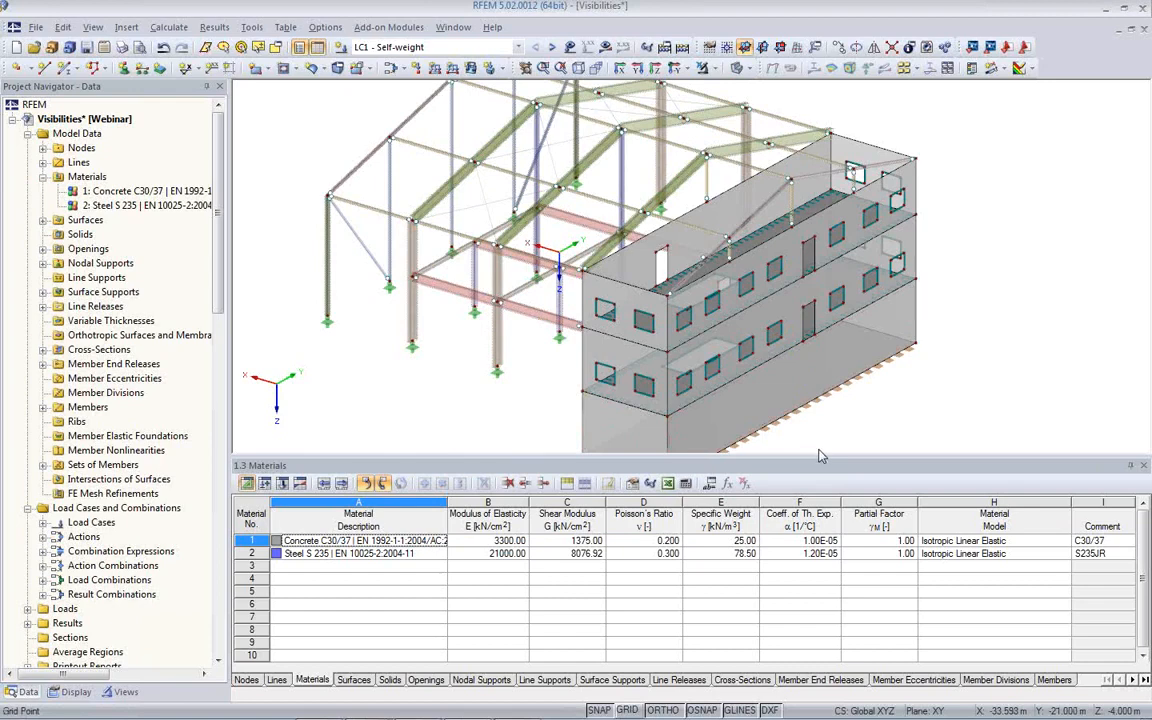
{"action": "left_click", "coordinate": [1144, 466]}
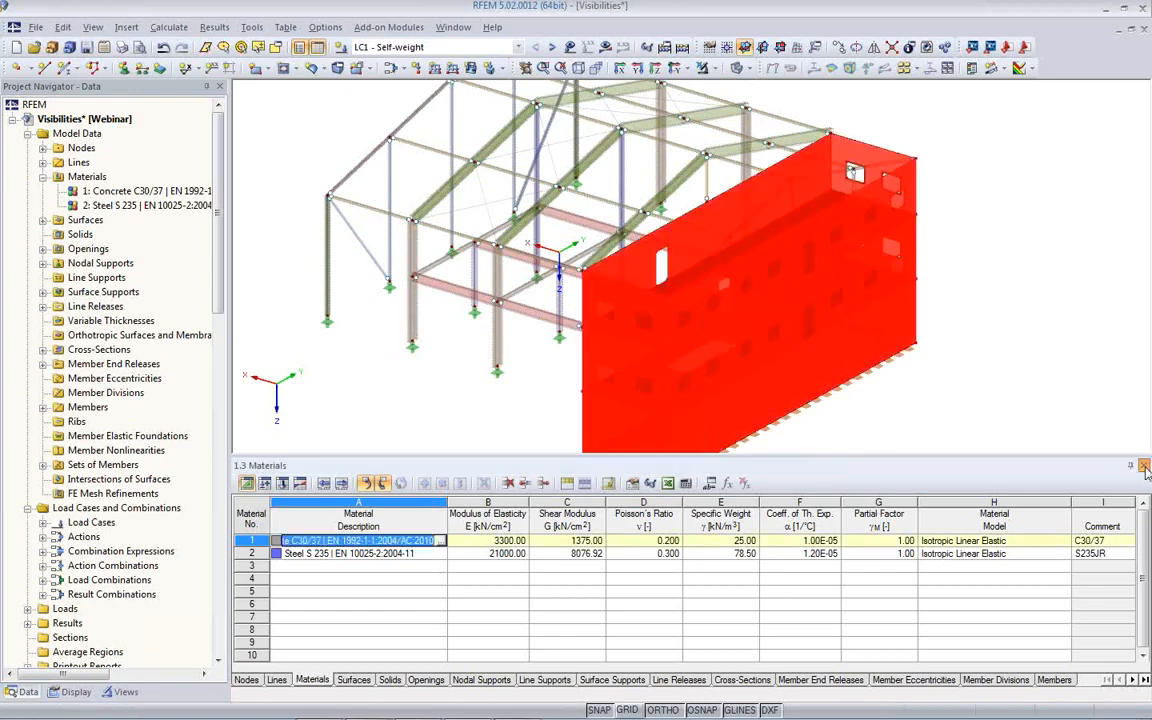
Switch the whole building model to the wireframe display
{"action": "middle_click_drag", "start_coordinate": [400, 460], "coordinate": [705, 311], "text": "ctrl"}
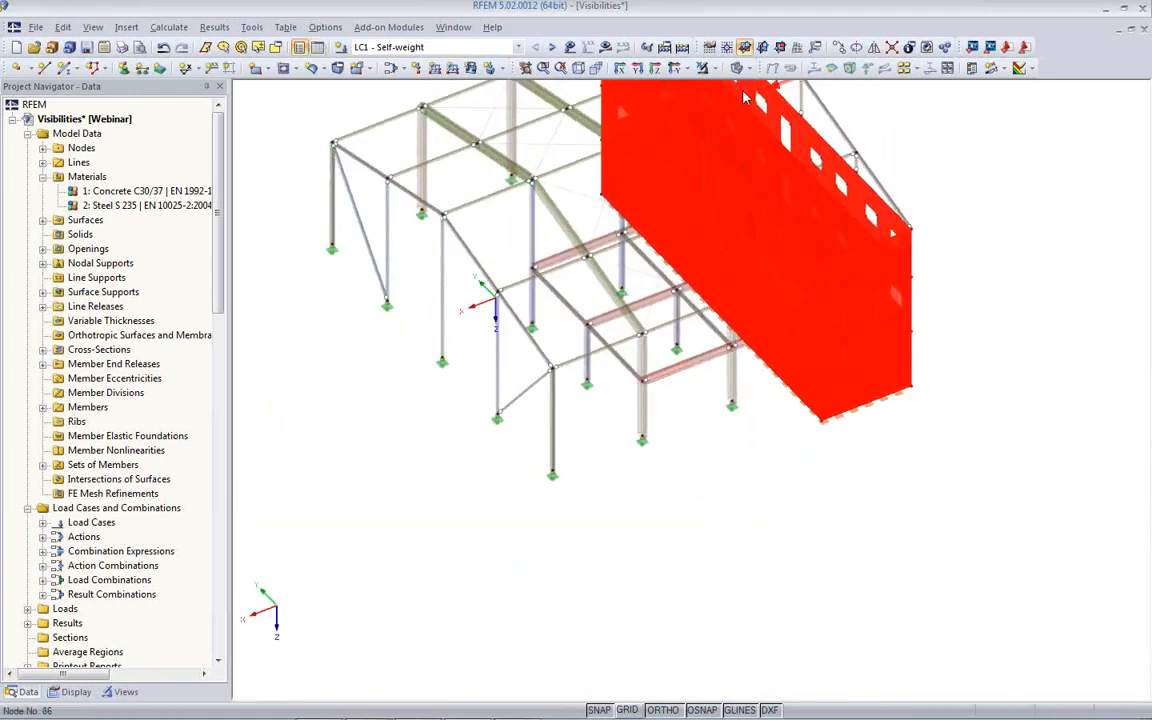
{"action": "left_click", "coordinate": [738, 69]}
{"action": "middle_click_drag", "start_coordinate": [554, 330], "coordinate": [558, 465]}
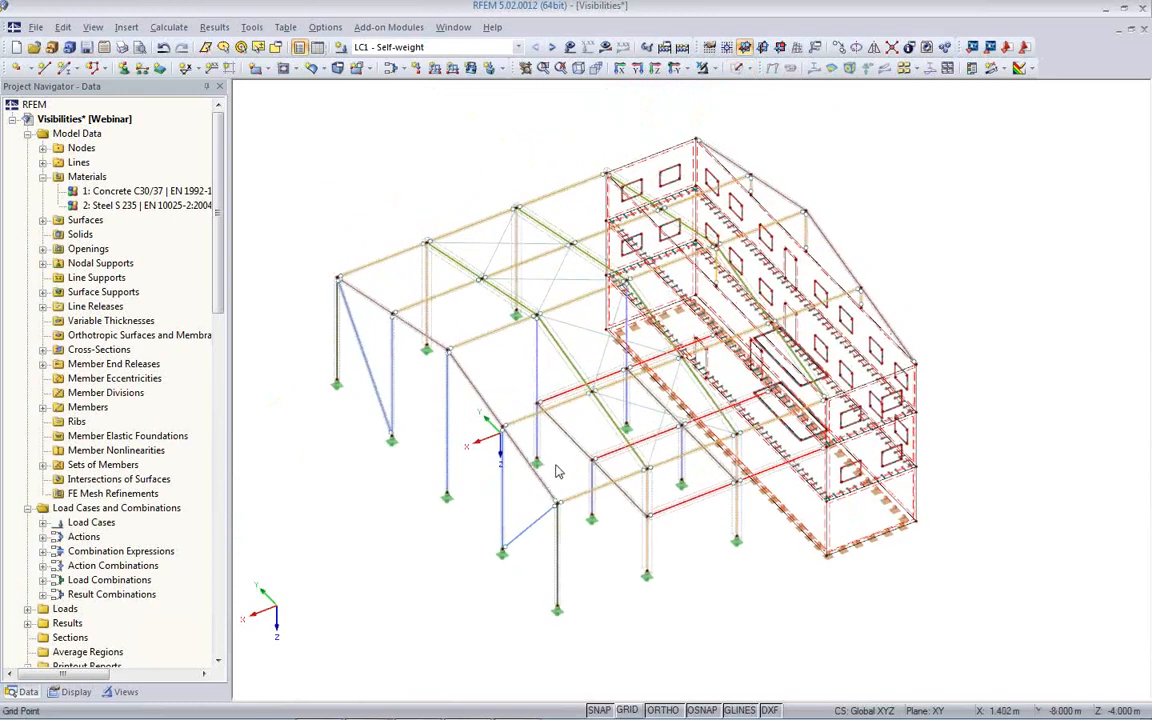
Restrict the visibilities to Axis A by activating it and deactivating Axis B, Axis C, Level1 and Members by Release
{"action": "left_click", "coordinate": [120, 691]}
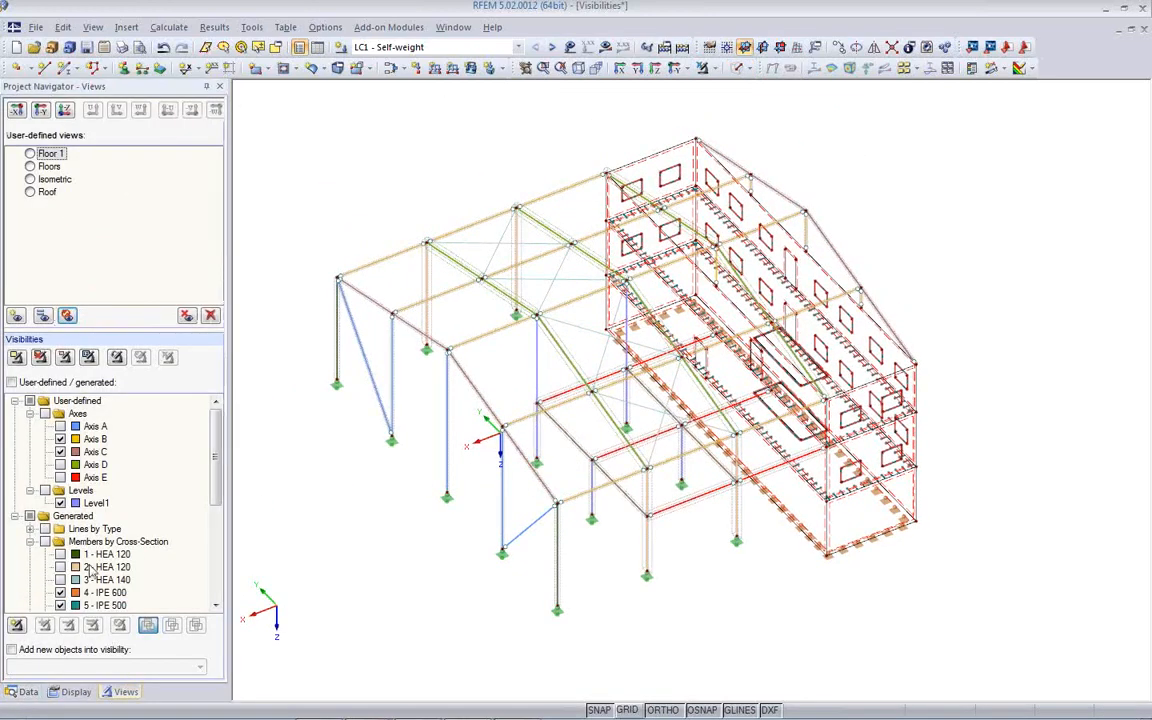
{"action": "left_click", "coordinate": [60, 427]}
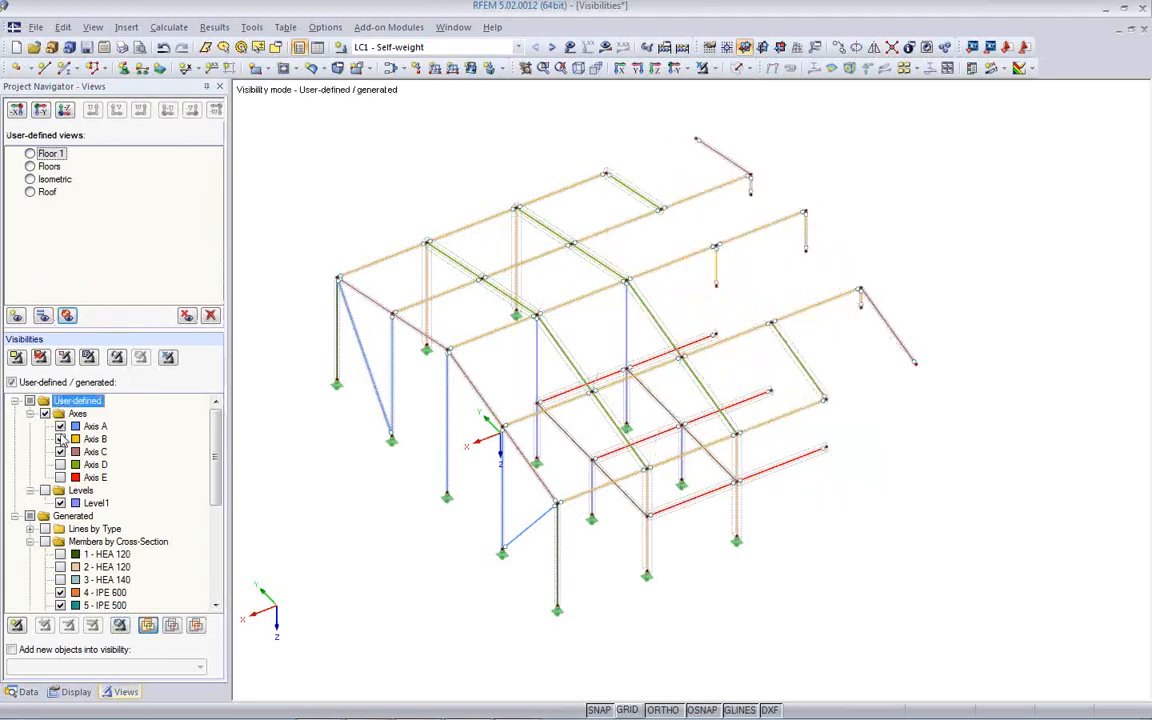
{"action": "left_click", "coordinate": [60, 439]}
{"action": "left_click", "coordinate": [60, 452]}
{"action": "left_click", "coordinate": [60, 503]}
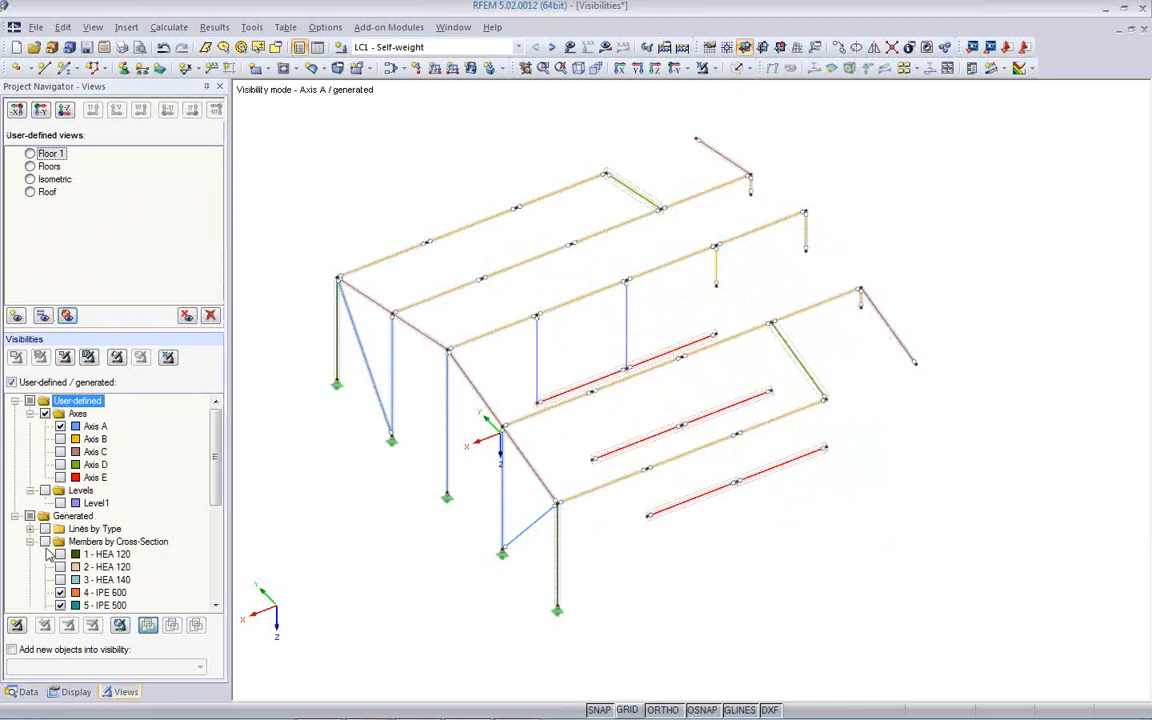
{"action": "mouse_move", "coordinate": [387, 439]}
{"action": "middle_mouse_down"}
{"action": "mouse_move", "coordinate": [408, 409]}
{"action": "mouse_move", "coordinate": [378, 427]}
{"action": "middle_mouse_up"}
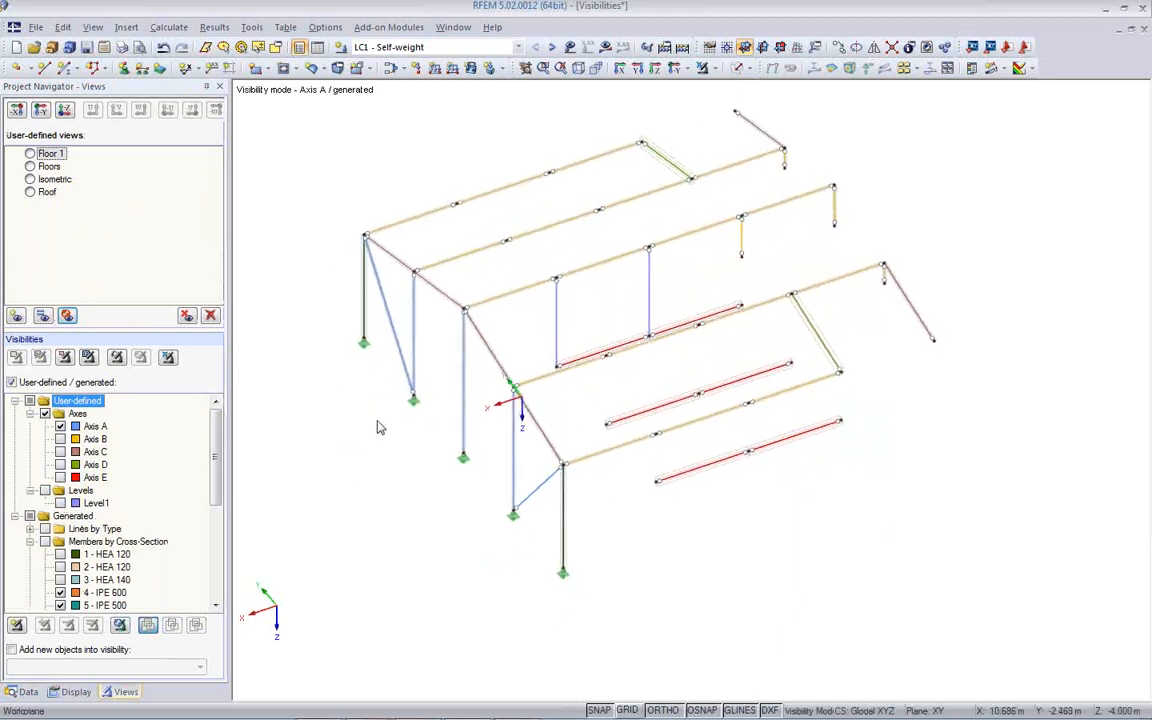
{"action": "scroll", "coordinate": [195, 450], "scroll_direction": "down", "scroll_amount": 3}
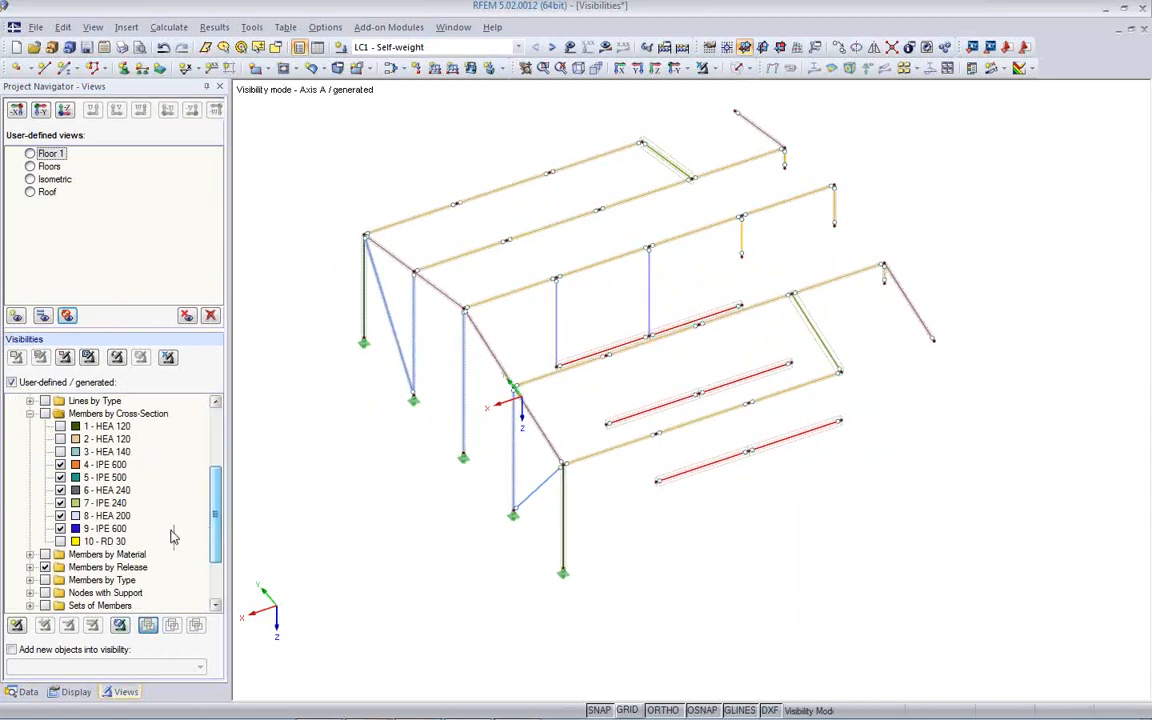
{"action": "left_click", "coordinate": [45, 567]}
{"action": "middle_click_drag", "start_coordinate": [424, 489], "coordinate": [590, 460], "text": "ctrl"}
{"action": "left_click", "coordinate": [86, 688]}
{"action": "scroll", "coordinate": [100, 300], "scroll_direction": "up", "scroll_amount": 15}
{"action": "scroll", "coordinate": [88, 175], "scroll_direction": "up", "scroll_amount": 11}
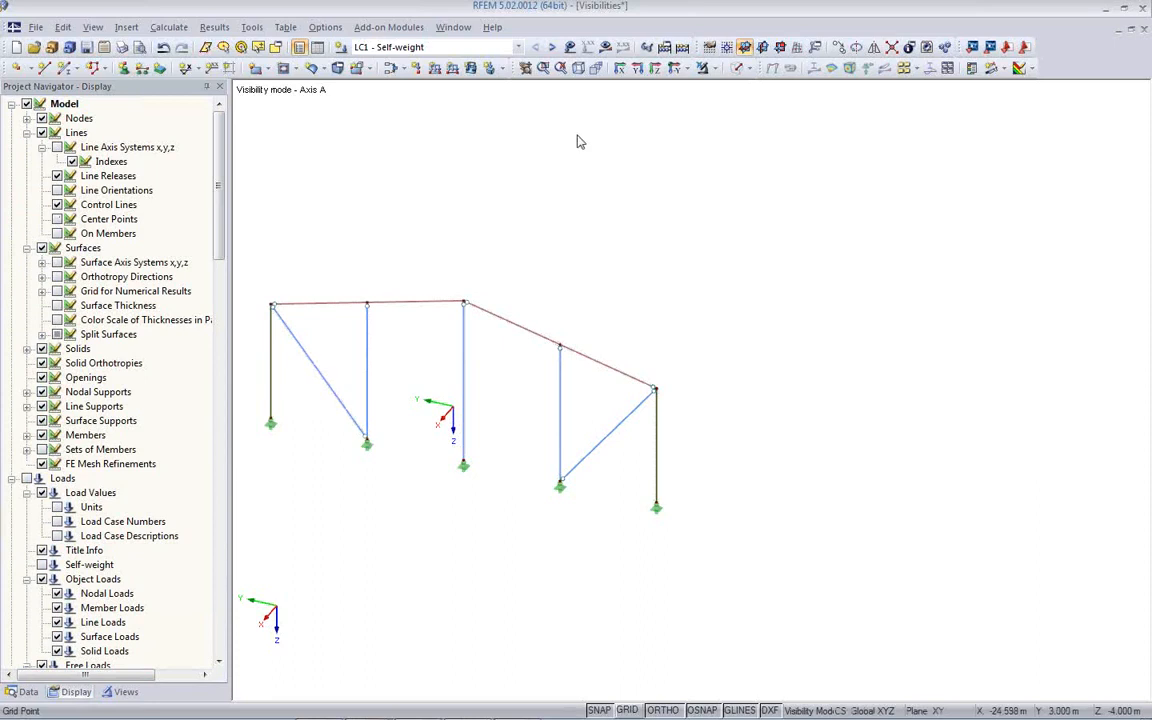
Show the Axis A frame in elevation, viewed in reverse X-direction
{"action": "left_click", "coordinate": [676, 75]}
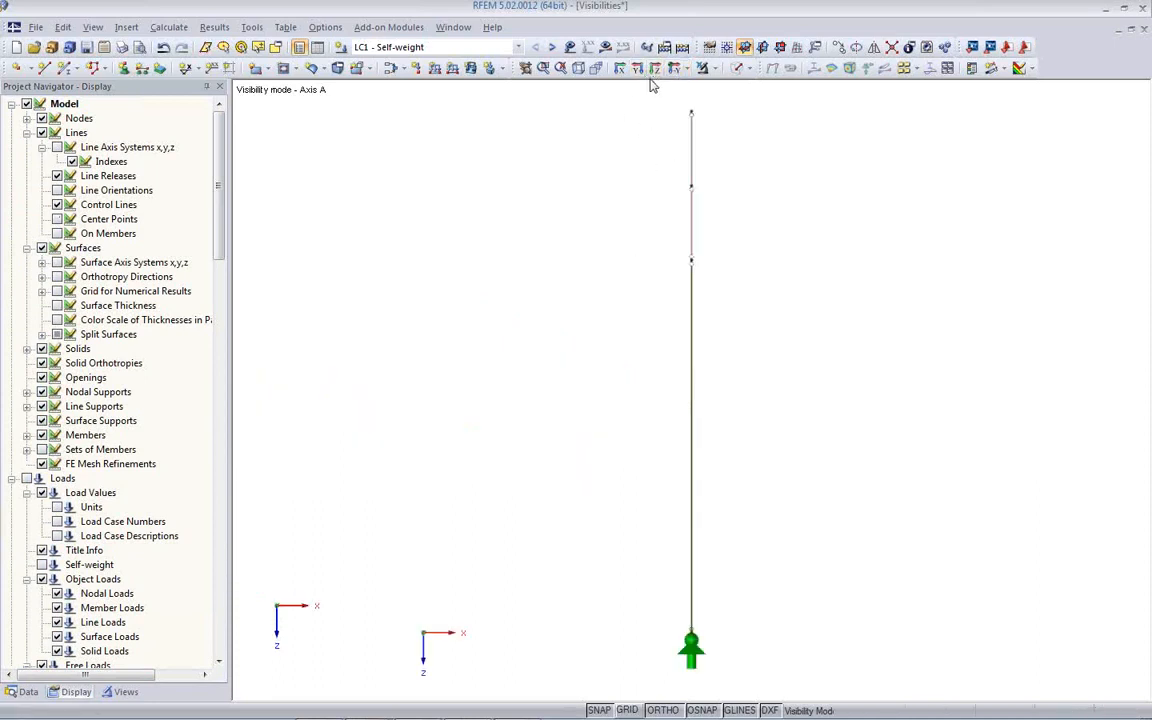
{"action": "left_click", "coordinate": [687, 70]}
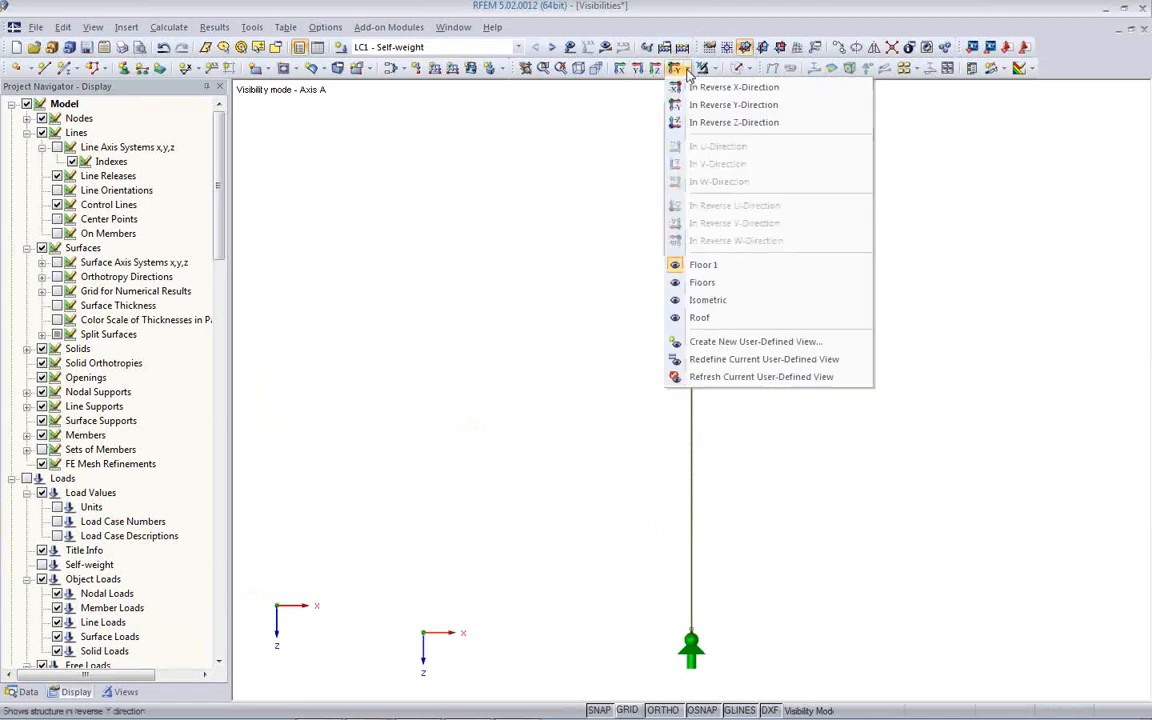
{"action": "left_click", "coordinate": [694, 89]}
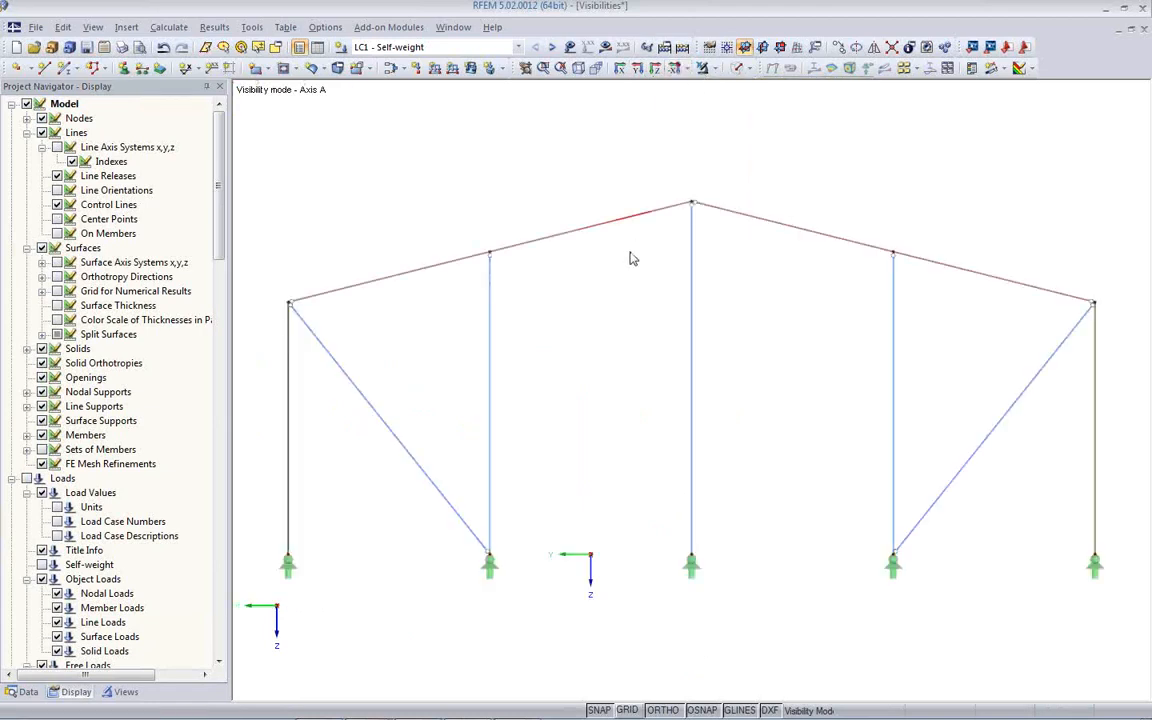
{"action": "scroll", "coordinate": [555, 331], "scroll_direction": "up", "scroll_amount": 1}
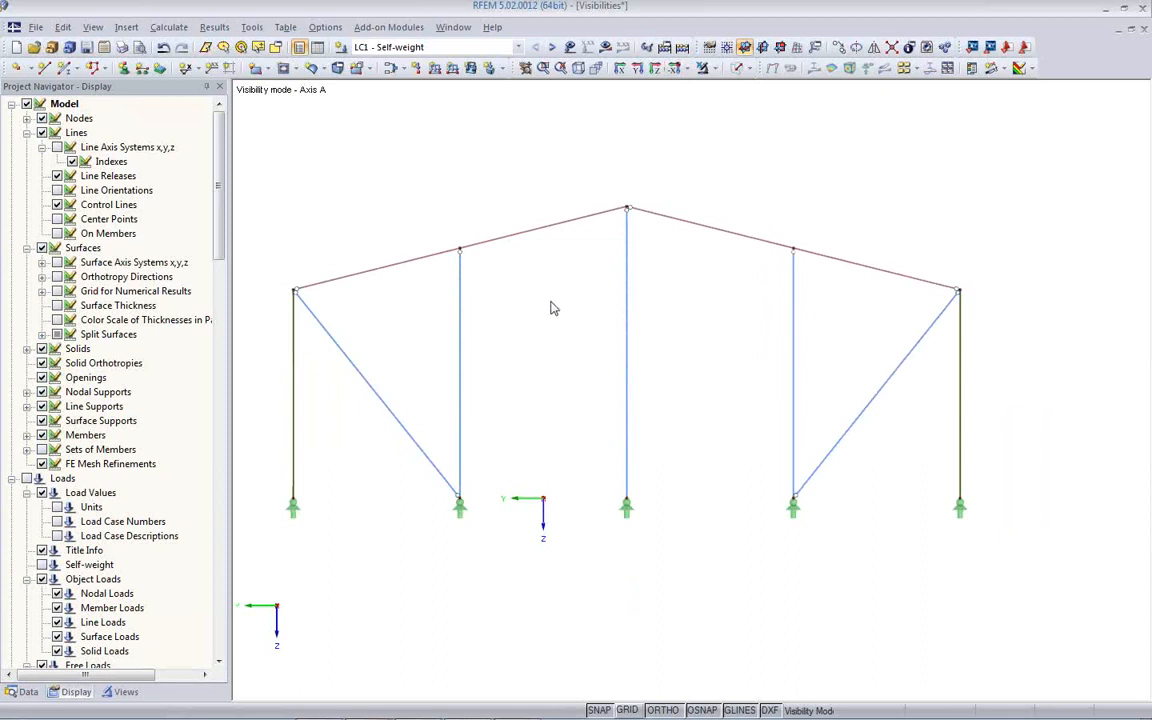
Display the member moments My on the Axis A frame and activate load combination CO1, 1.35*LC1
{"action": "left_click", "coordinate": [552, 47]}
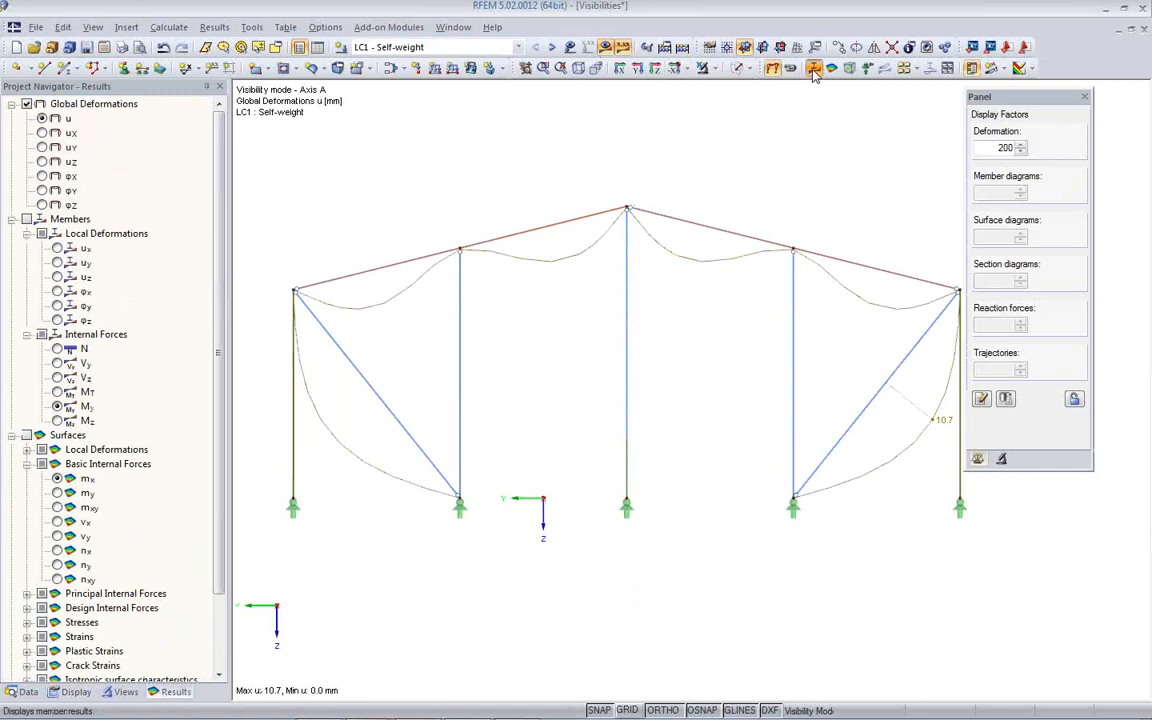
{"action": "left_click", "coordinate": [813, 67]}
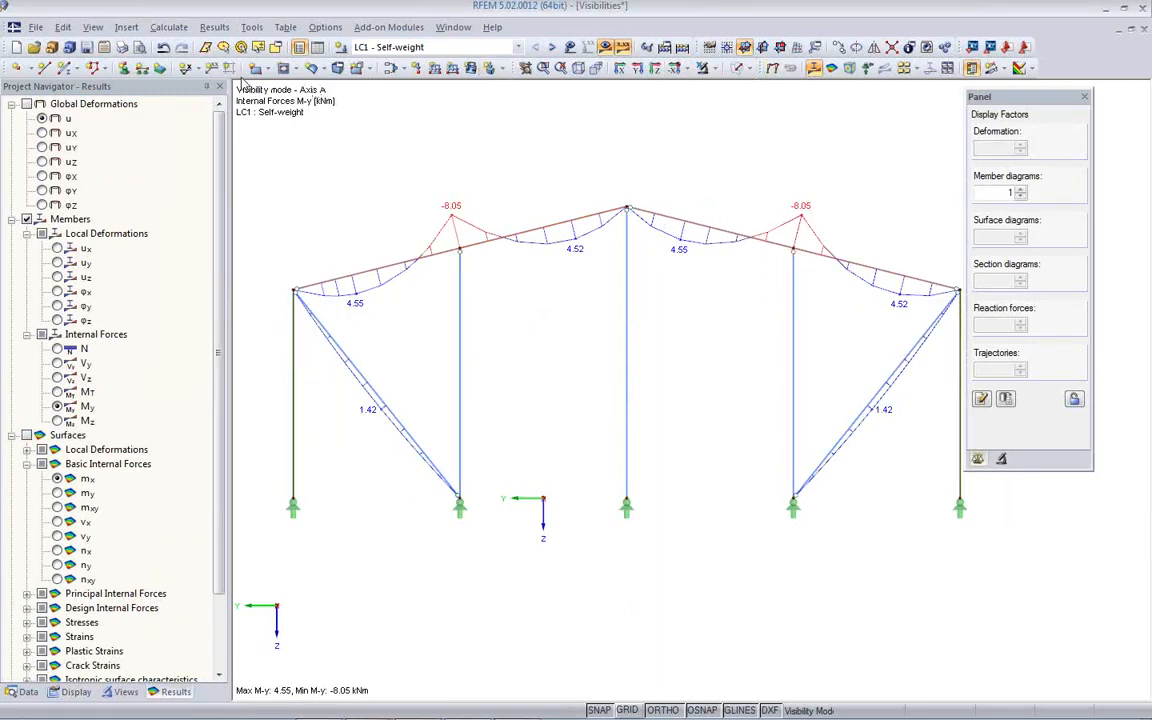
{"action": "left_click", "coordinate": [516, 49]}
{"action": "left_click", "coordinate": [476, 111]}
Change to load combination CO2, 1.35*LC1 + 1.5*LC2, and request its results
{"action": "left_click", "coordinate": [553, 50]}
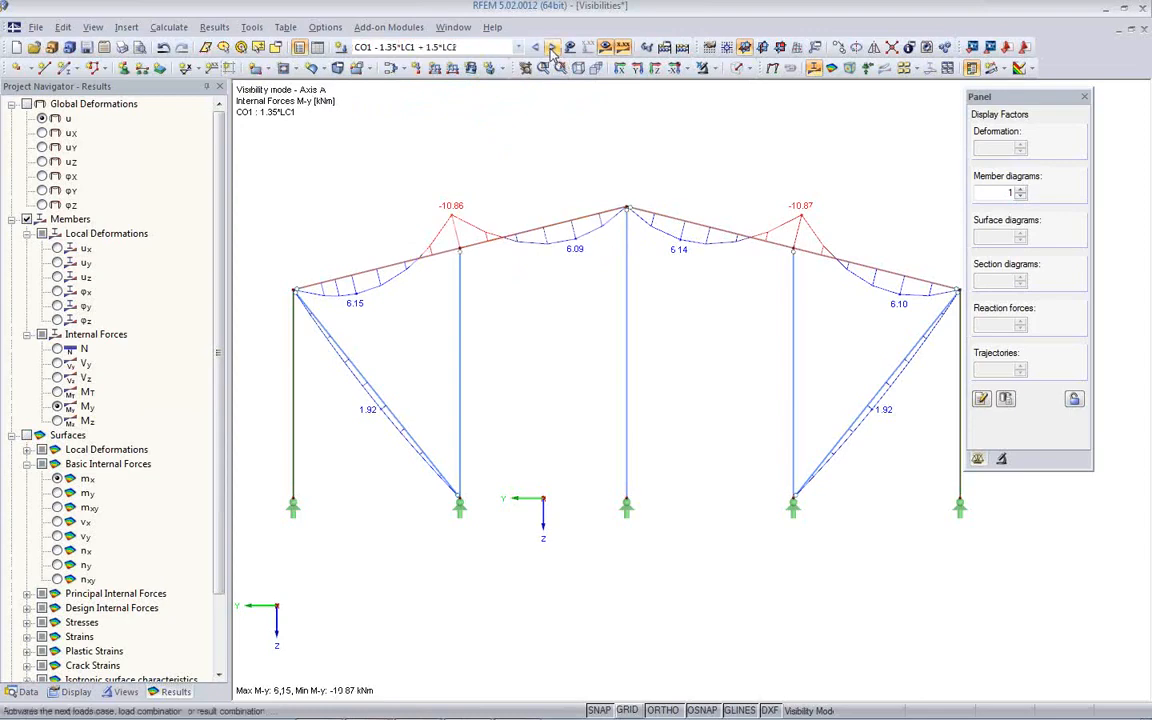
{"action": "left_click", "coordinate": [604, 48]}
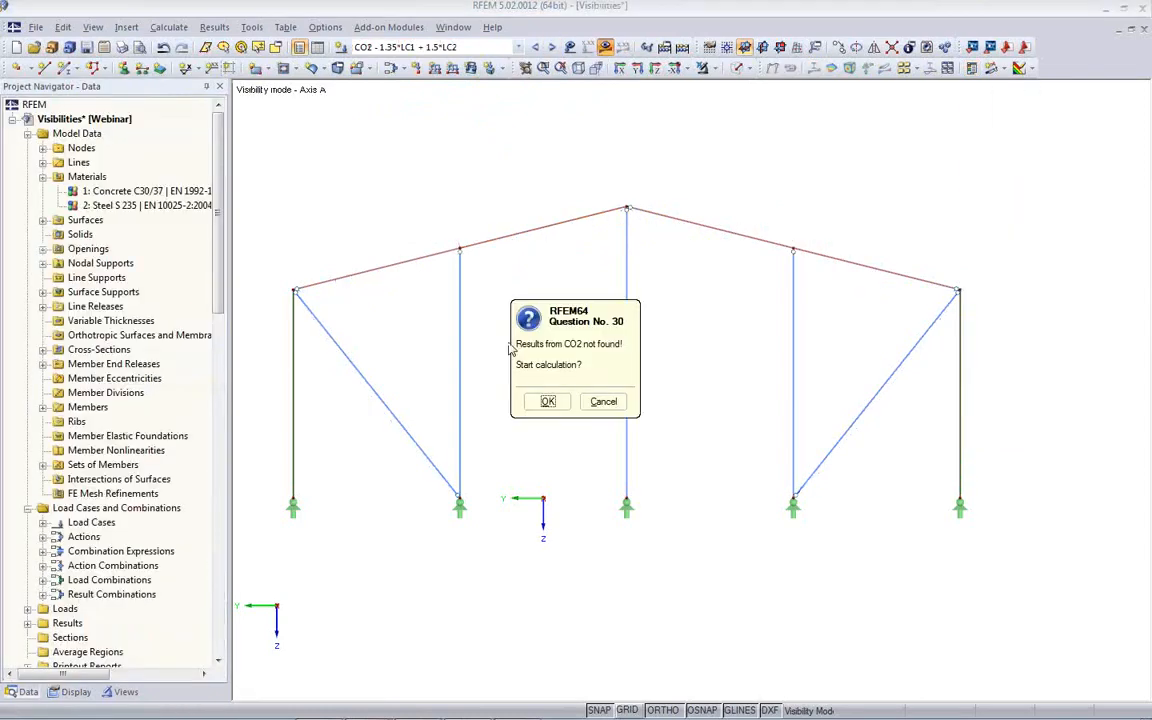
{"action": "left_click", "coordinate": [545, 401]}
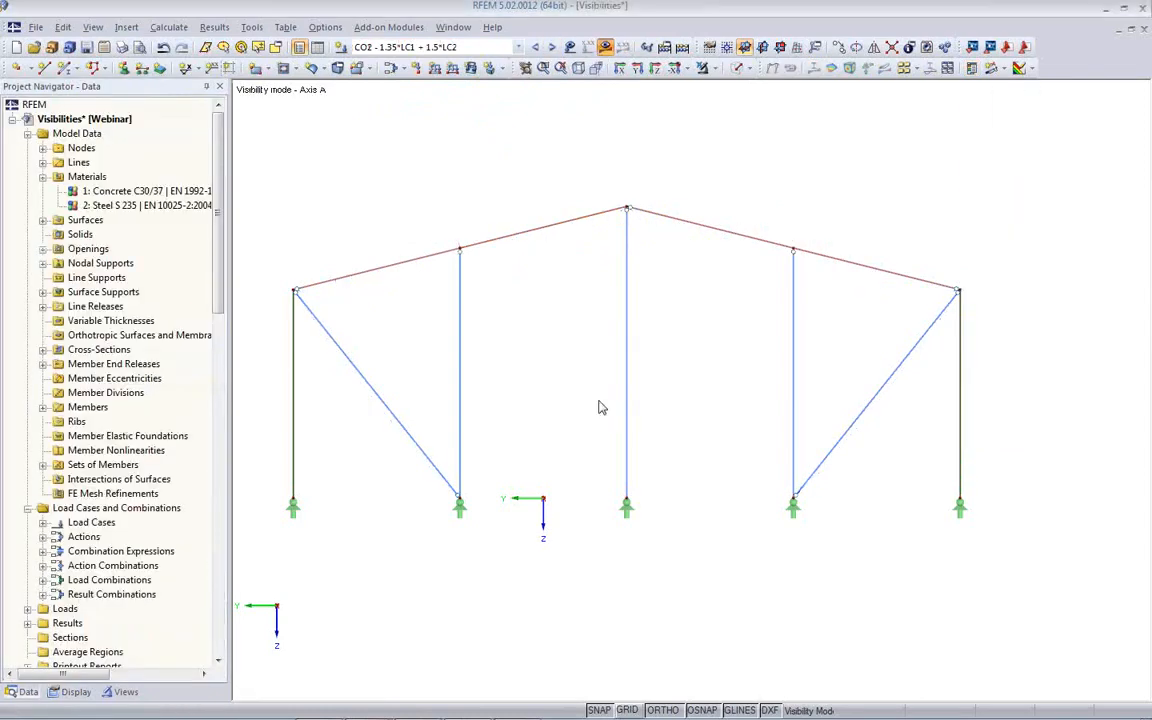
Select load combinations CO2, CO6 and CO10 for calculation and calculate them
{"action": "left_click", "coordinate": [169, 27]}
{"action": "left_click", "coordinate": [210, 64]}
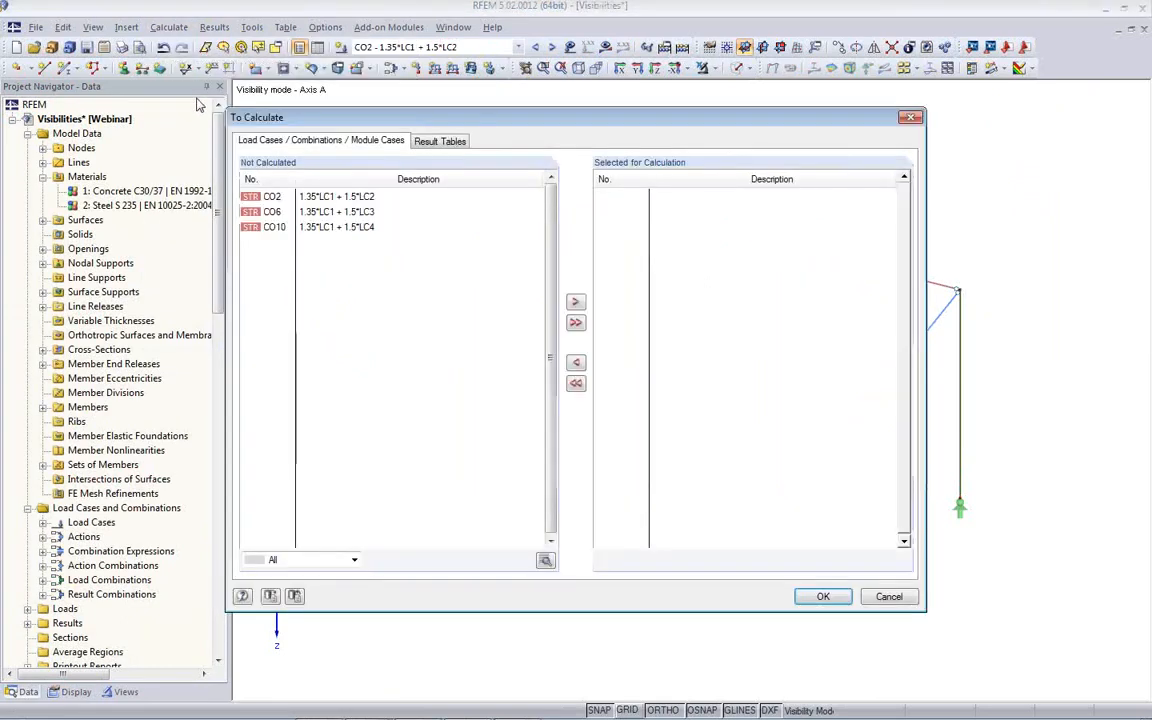
{"action": "double_click", "coordinate": [297, 198]}
{"action": "double_click", "coordinate": [297, 198]}
{"action": "double_click", "coordinate": [297, 198]}
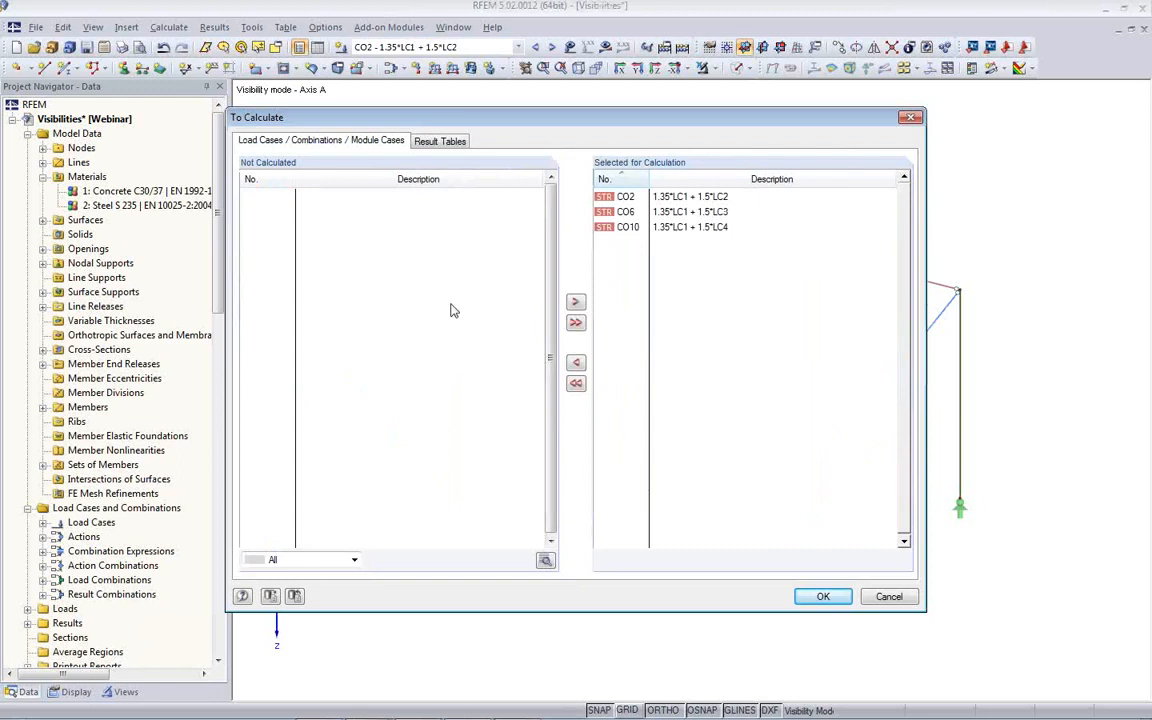
{"action": "left_click", "coordinate": [822, 596]}
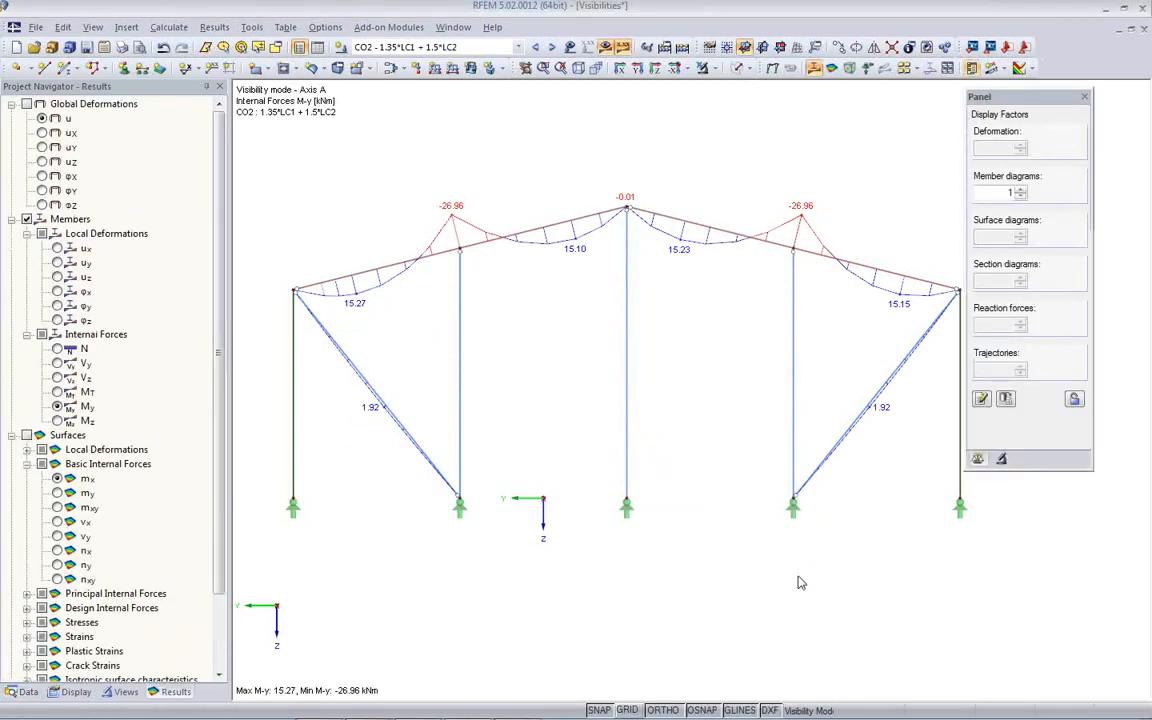
Set up a graphic printout of the Axis A frame to printout report PR1 as a mass print and access its settings
{"action": "scroll", "coordinate": [717, 554], "scroll_direction": "down", "scroll_amount": 2}
{"action": "middle_click_drag", "start_coordinate": [707, 565], "coordinate": [652, 552]}
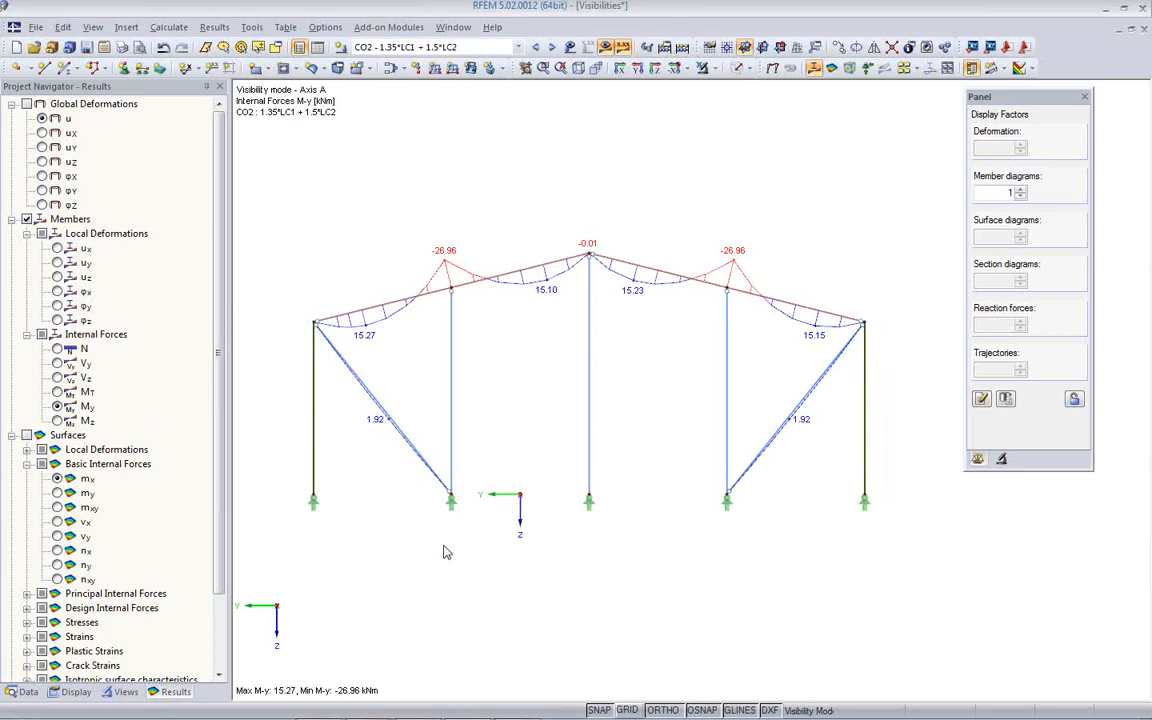
{"action": "left_click", "coordinate": [120, 691]}
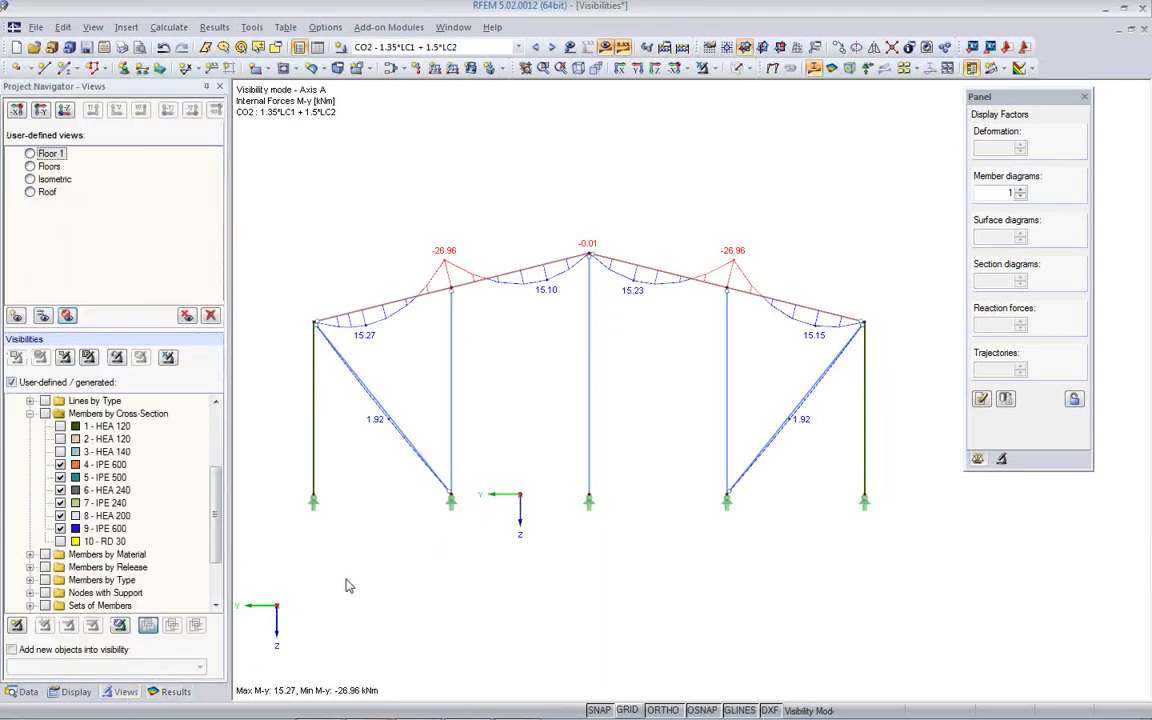
{"action": "scroll", "coordinate": [348, 586], "scroll_direction": "down", "scroll_amount": 1}
{"action": "middle_click_drag", "start_coordinate": [465, 568], "coordinate": [510, 567]}
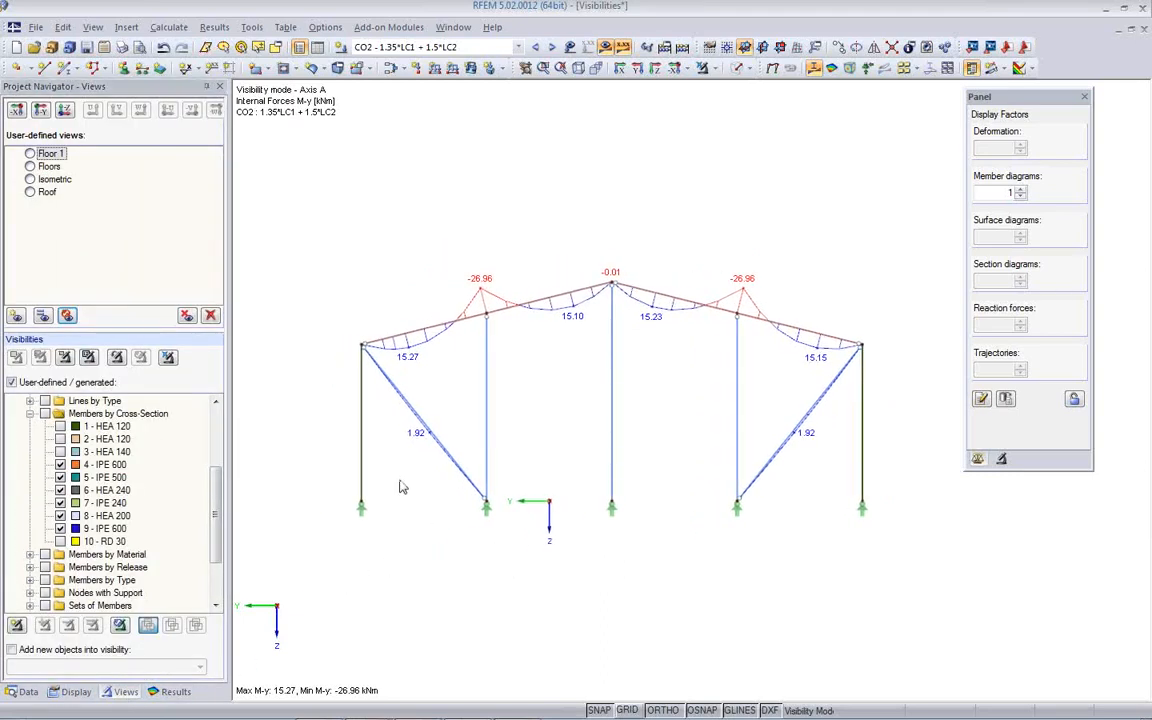
{"action": "left_click", "coordinate": [121, 47]}
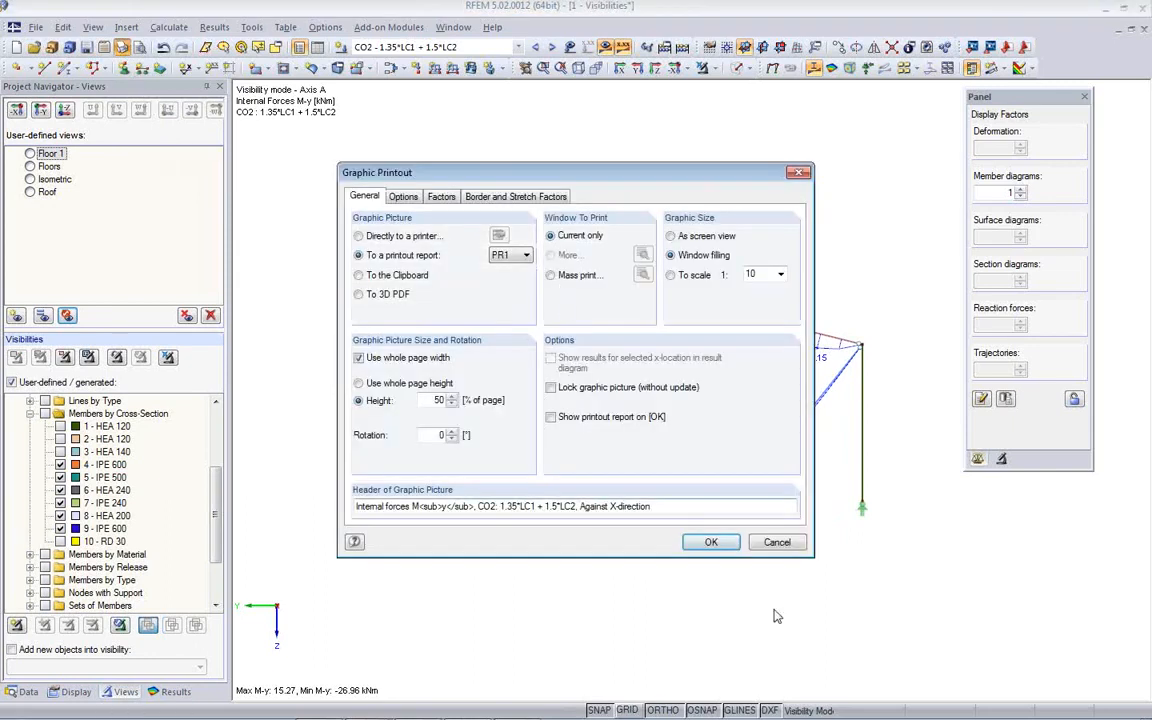
{"action": "left_click", "coordinate": [551, 276]}
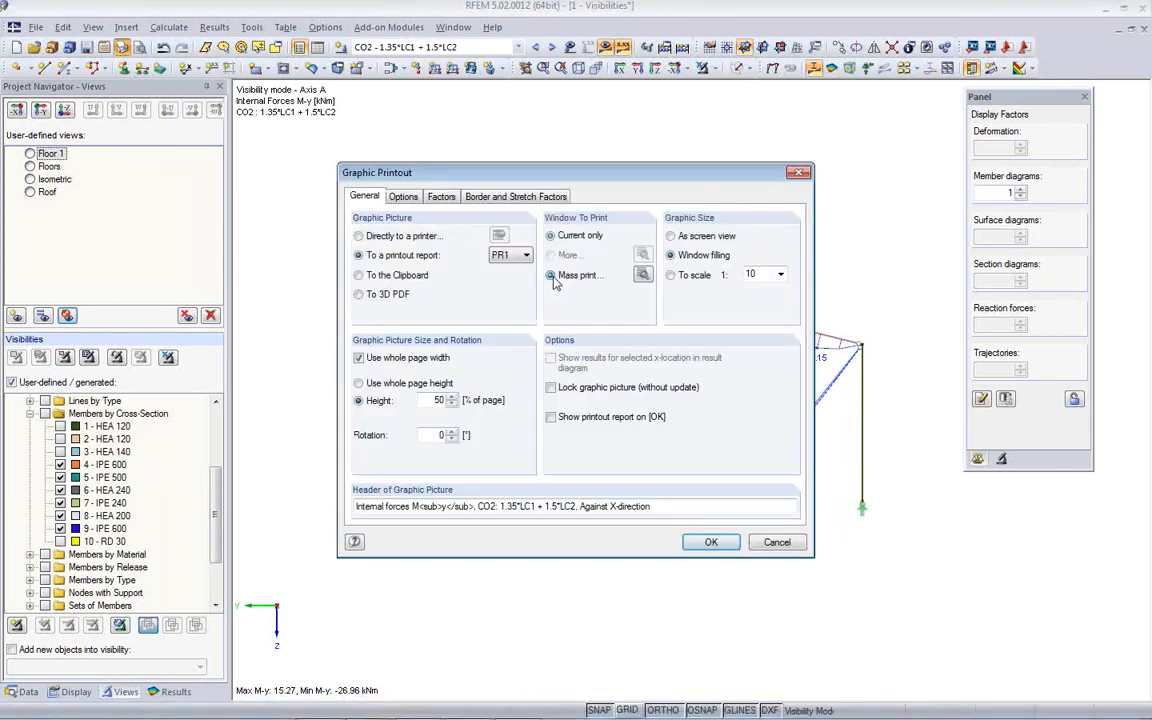
{"action": "left_click", "coordinate": [642, 276]}
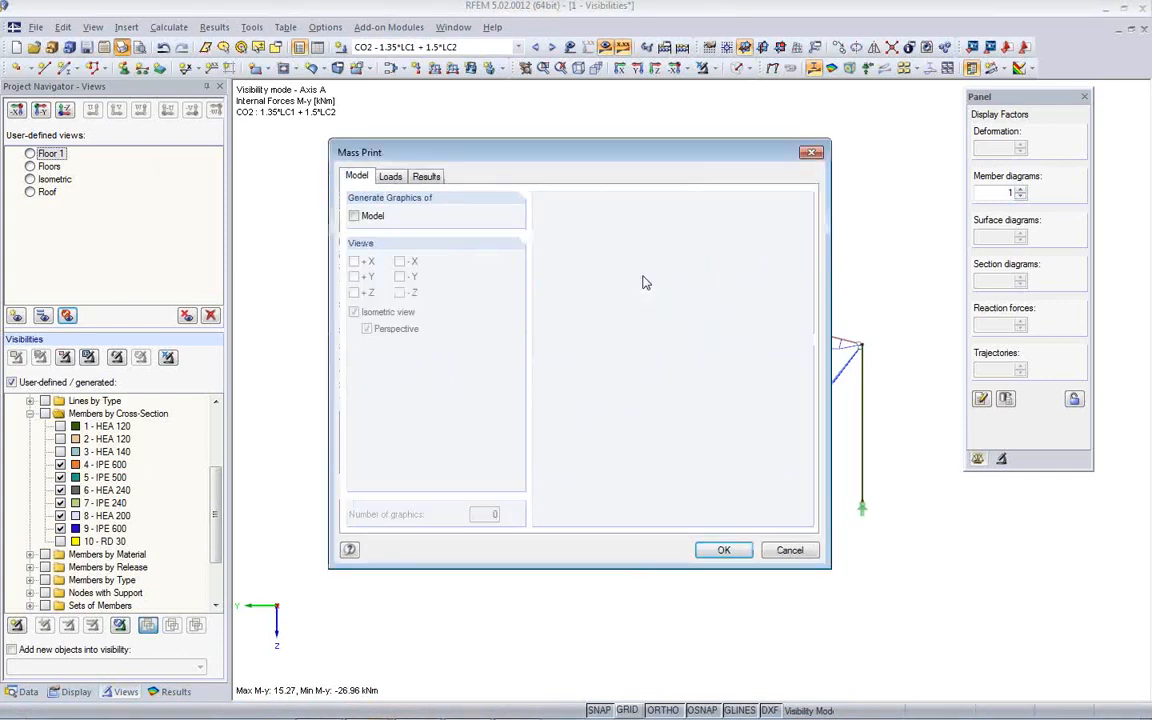
Include the member internal forces N, Vz and My in the results graphics of the mass print
{"action": "left_click", "coordinate": [428, 177]}
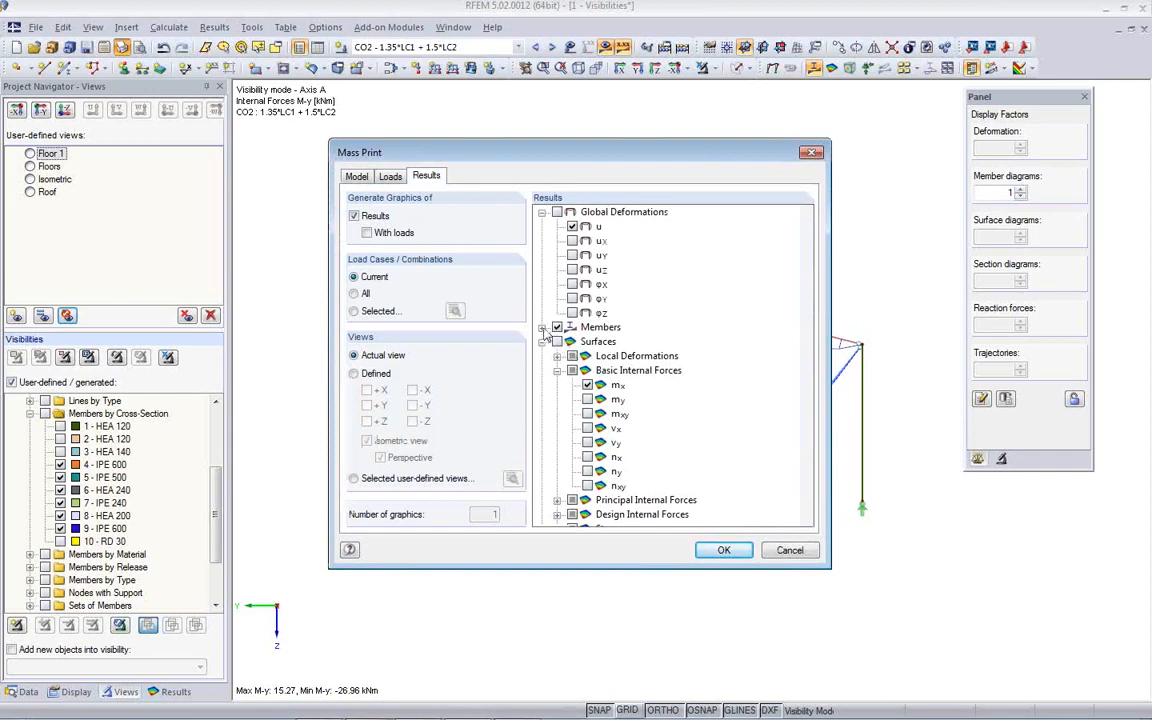
{"action": "left_click", "coordinate": [542, 328]}
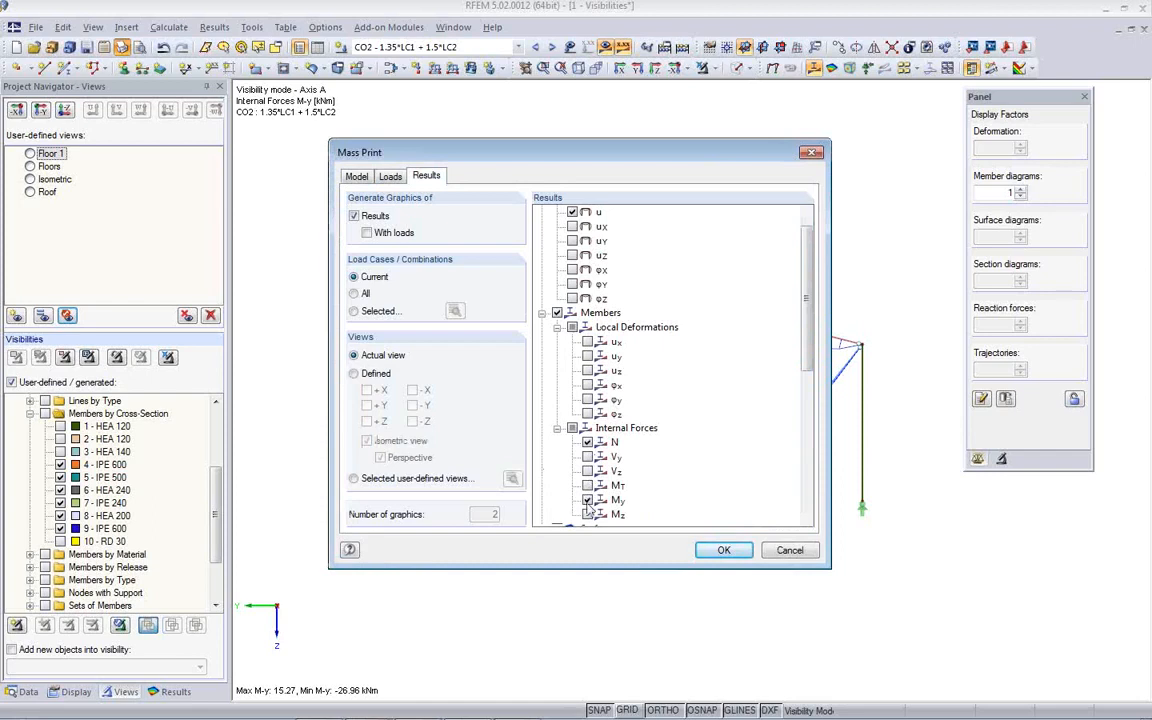
{"action": "left_click", "coordinate": [588, 471]}
Limit the mass print to selected load combinations CO1 through CO13
{"action": "left_click", "coordinate": [377, 314]}
{"action": "left_click", "coordinate": [455, 313]}
{"action": "left_click", "coordinate": [391, 289]}
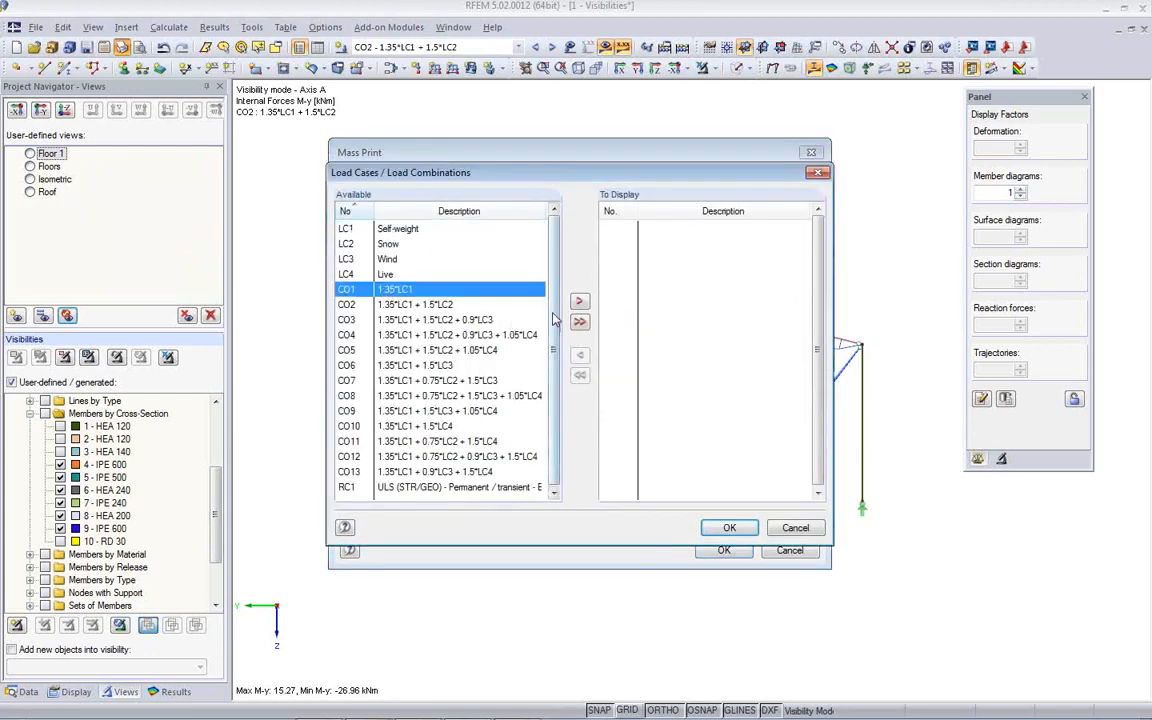
{"action": "left_click", "coordinate": [475, 472], "text": "shift"}
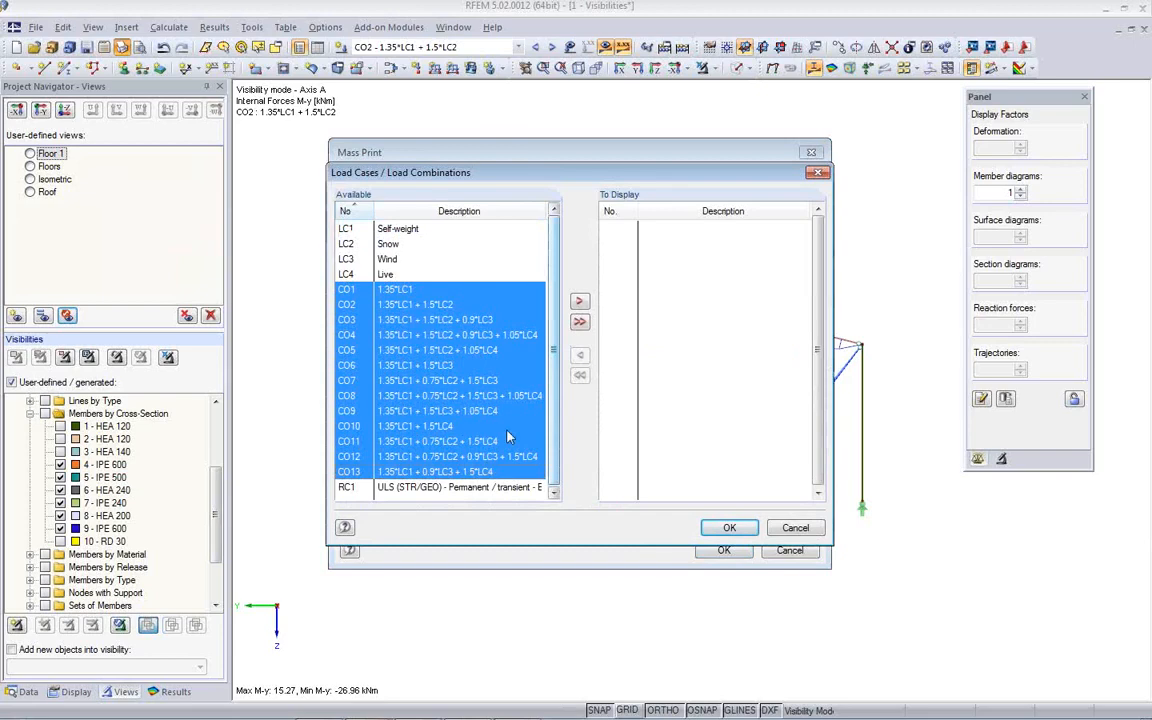
{"action": "left_click", "coordinate": [578, 300]}
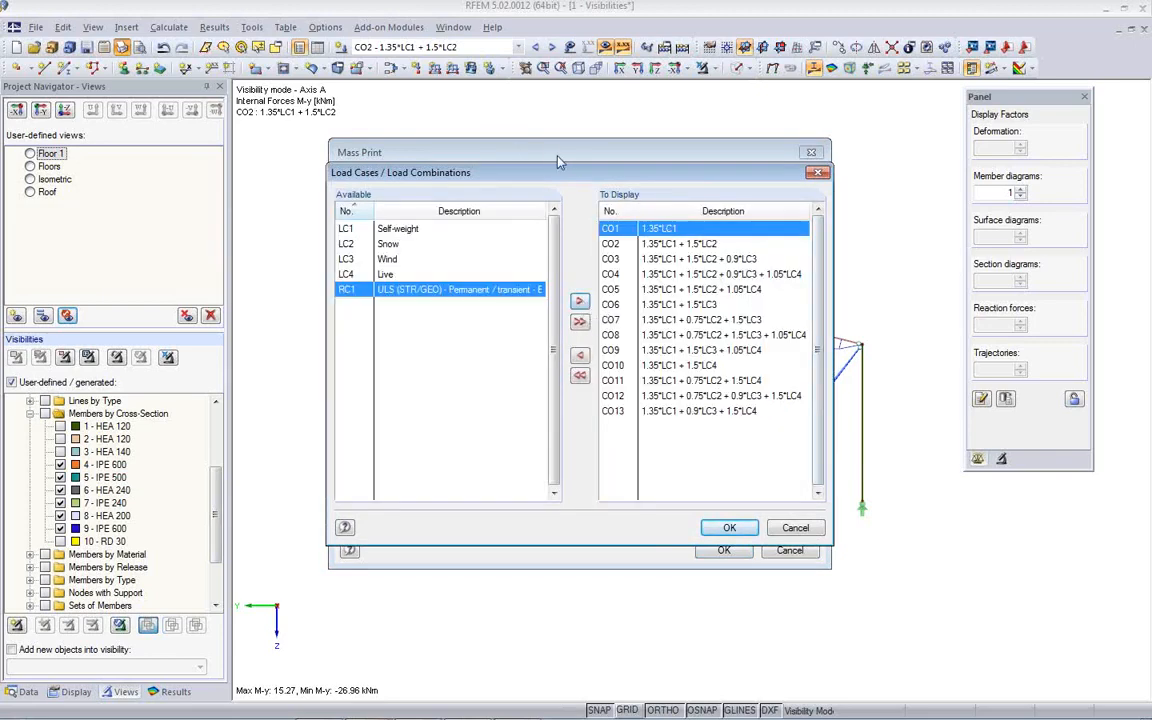
{"action": "left_click", "coordinate": [728, 529]}
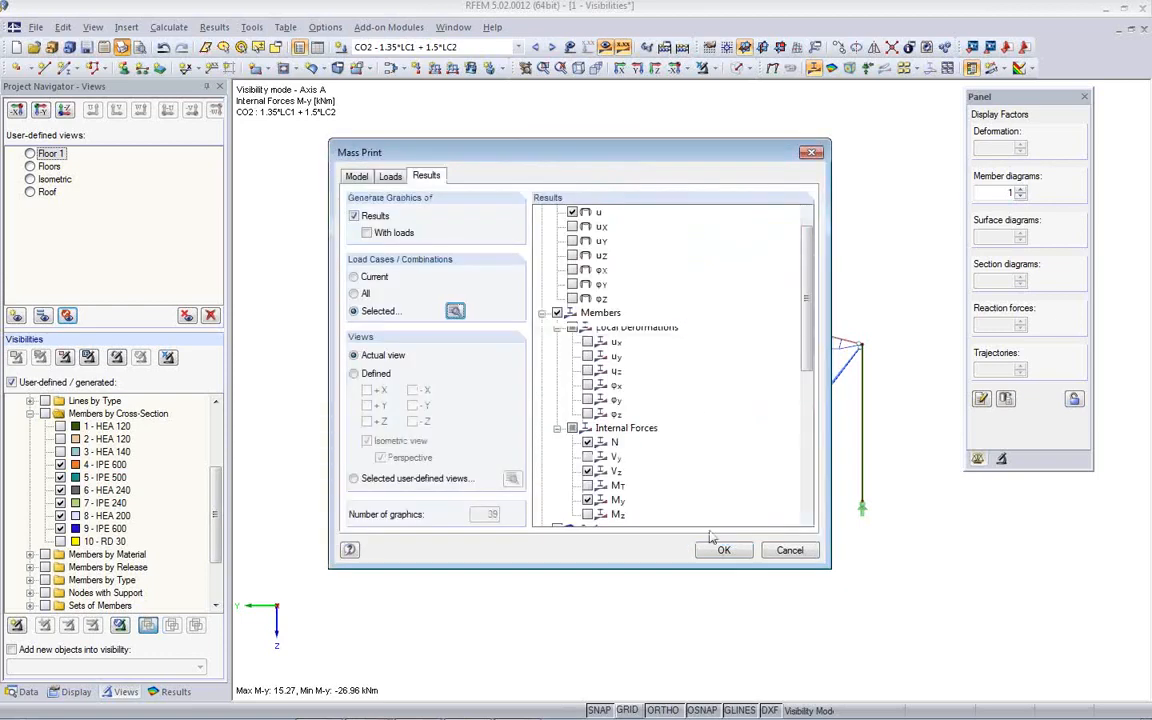
Accept the mass print settings and send the graphics to printout report PR1
{"action": "left_click", "coordinate": [720, 551]}
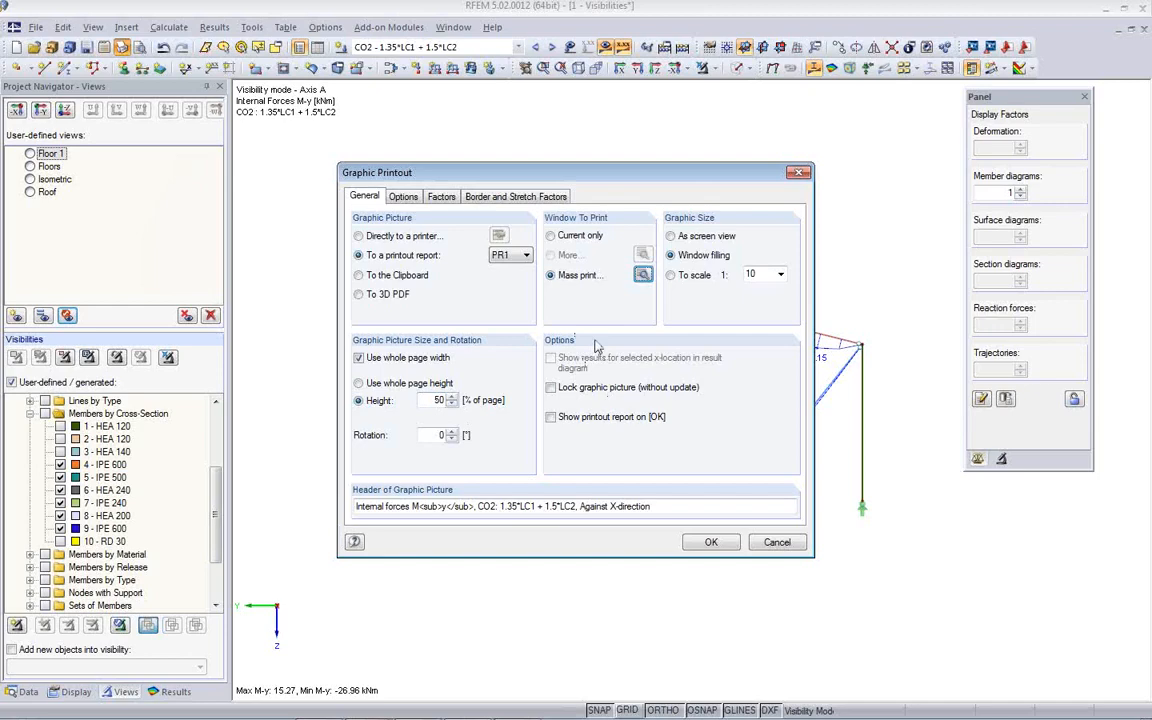
{"action": "left_click_drag", "start_coordinate": [573, 177], "coordinate": [626, 287]}
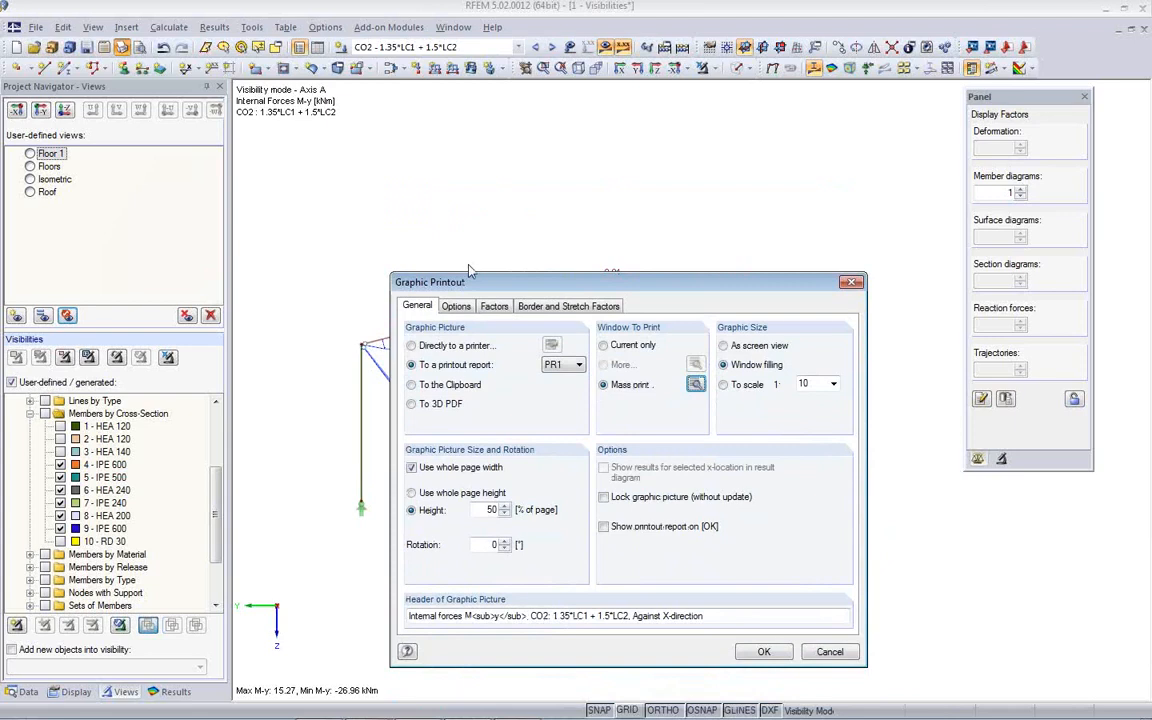
{"action": "left_click", "coordinate": [764, 652]}
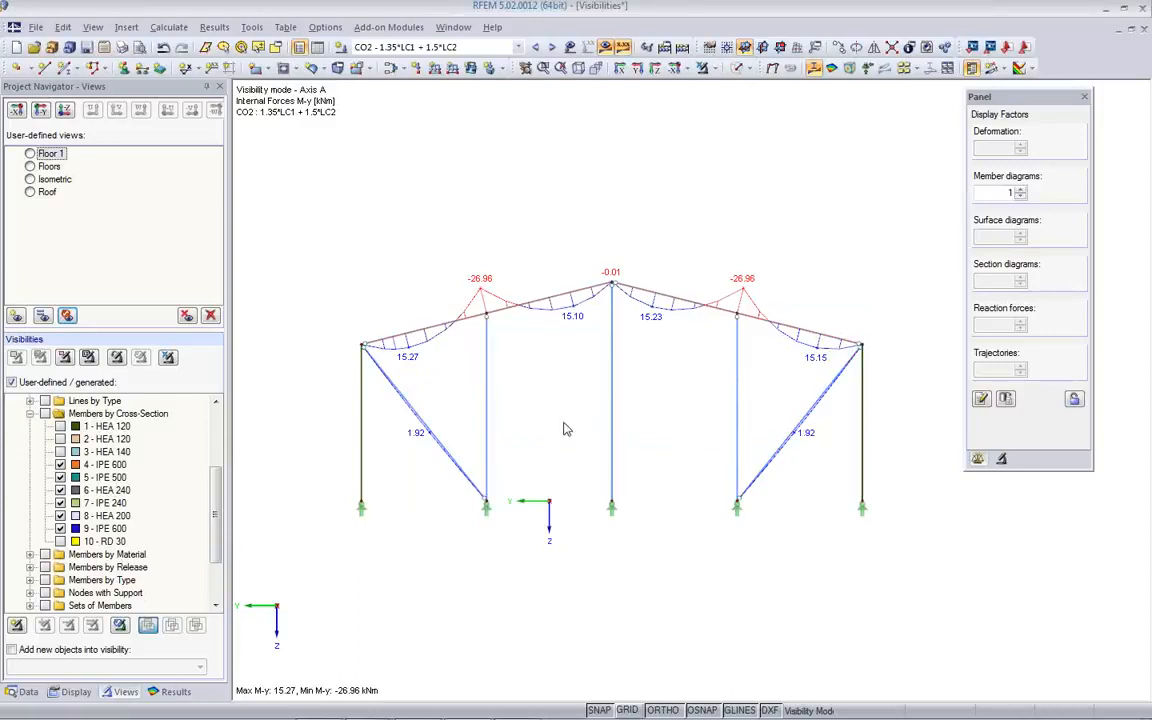
Open the printout report and examine the N, Vz and My diagrams of the Axis A frame across the load combinations
{"action": "middle_click_drag", "start_coordinate": [534, 427], "coordinate": [516, 400]}
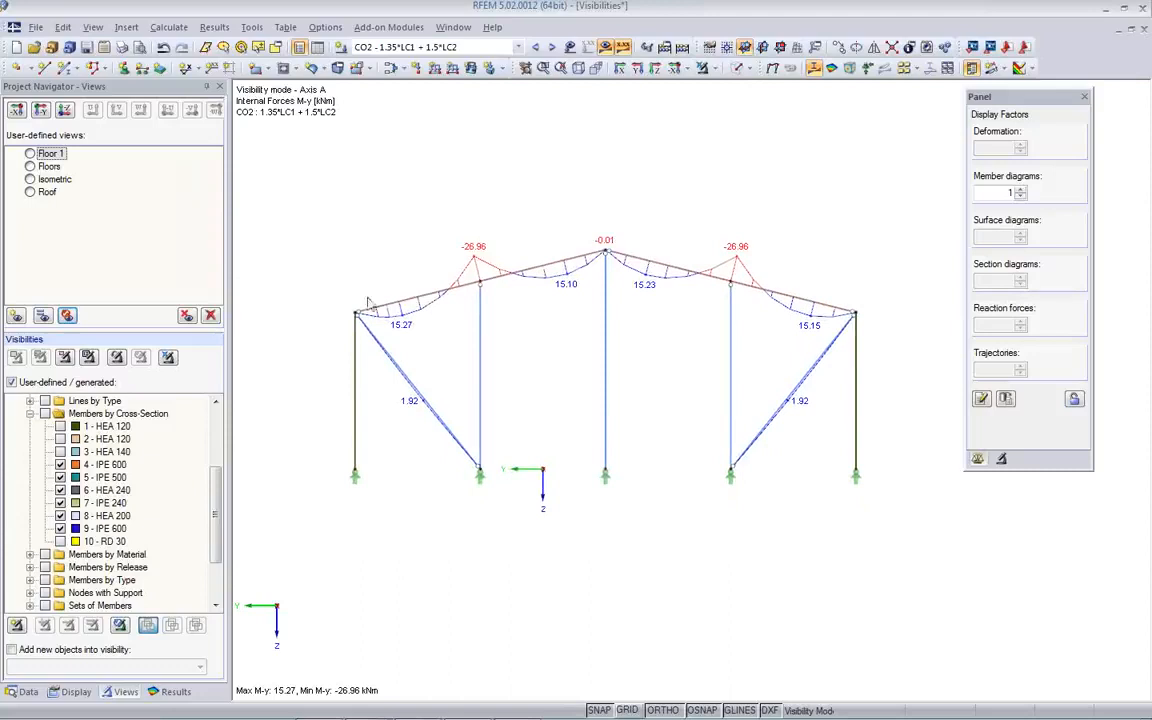
{"action": "left_click", "coordinate": [139, 47]}
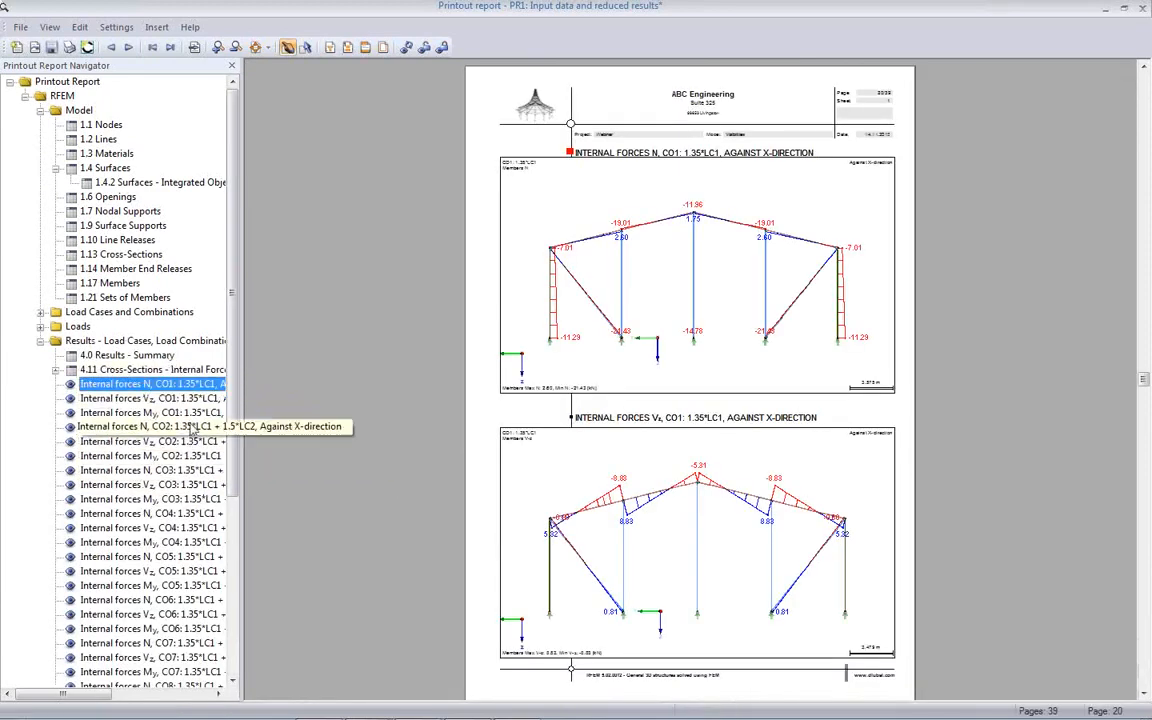
{"action": "left_click", "coordinate": [268, 413]}
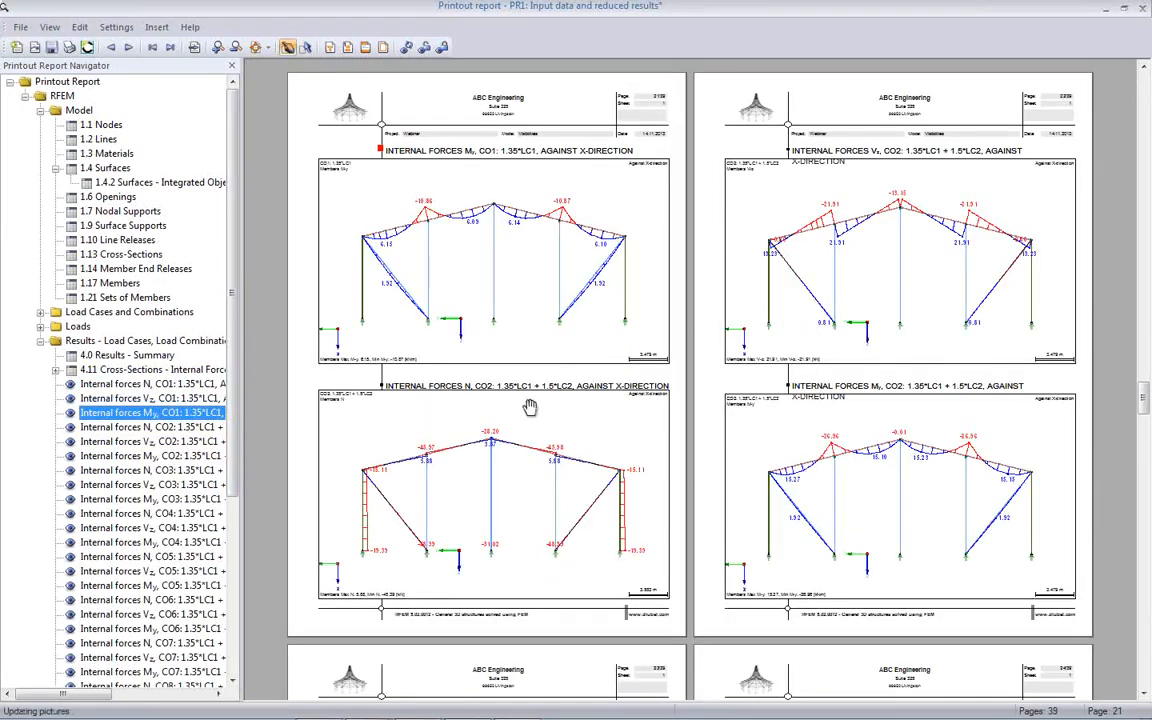
{"action": "scroll", "coordinate": [530, 408], "scroll_direction": "down", "scroll_amount": 3}
{"action": "scroll", "coordinate": [530, 408], "scroll_direction": "down", "scroll_amount": 15}
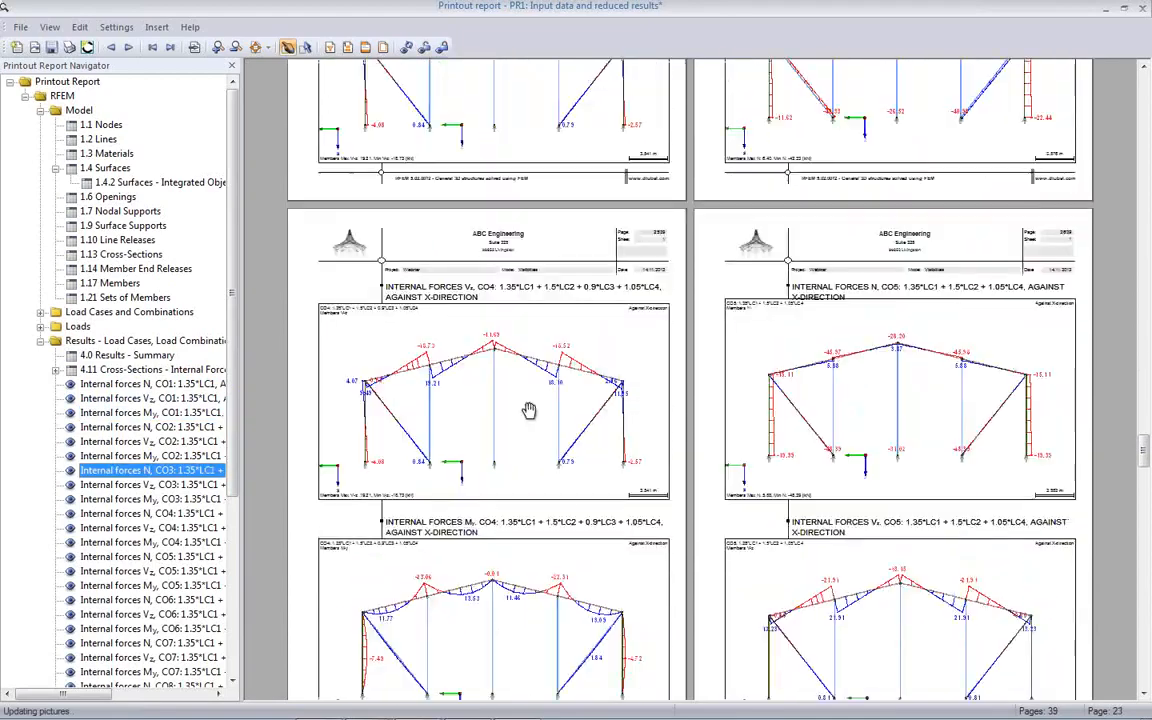
{"action": "scroll", "coordinate": [529, 411], "scroll_direction": "down", "scroll_amount": 3}
{"action": "scroll", "coordinate": [528, 410], "scroll_direction": "down", "scroll_amount": 10}
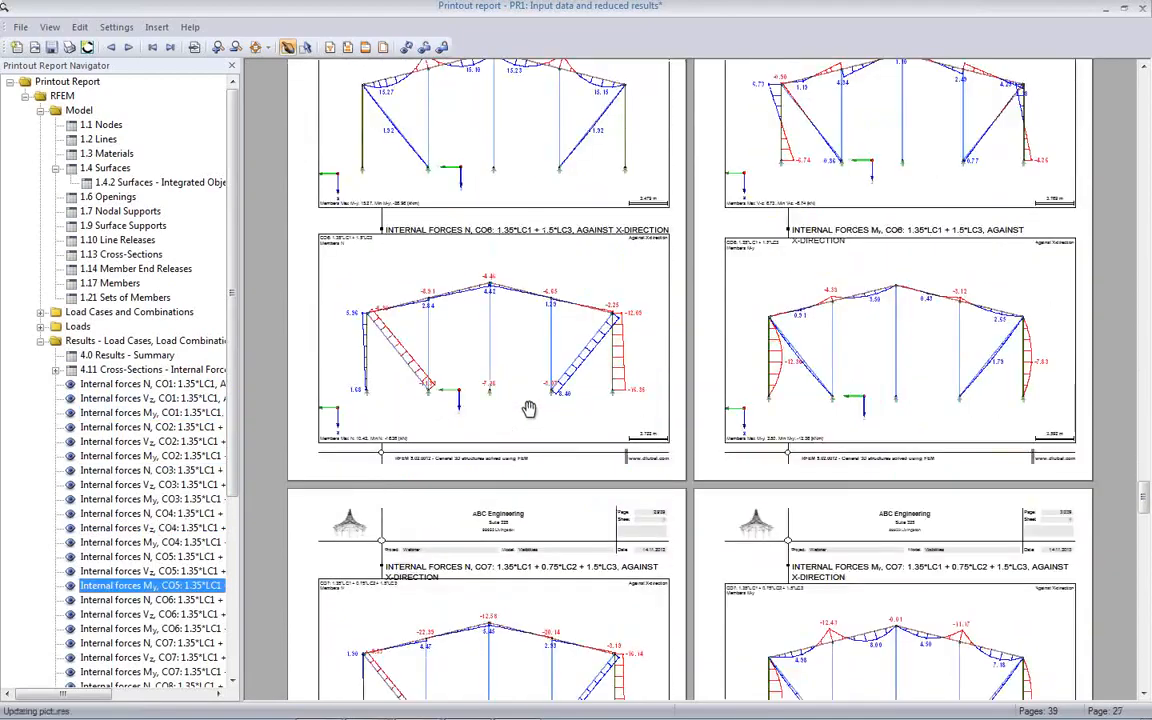
{"action": "scroll", "coordinate": [528, 410], "scroll_direction": "down", "scroll_amount": 15}
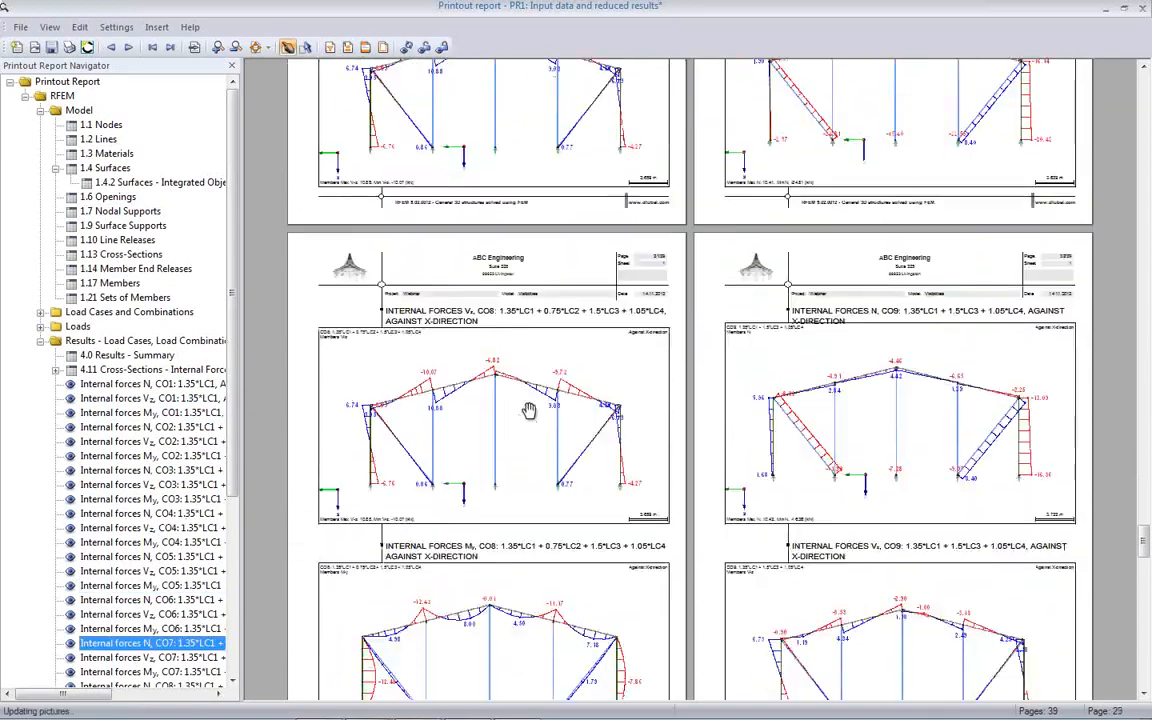
{"action": "scroll", "coordinate": [481, 408], "scroll_direction": "down", "scroll_amount": 3}
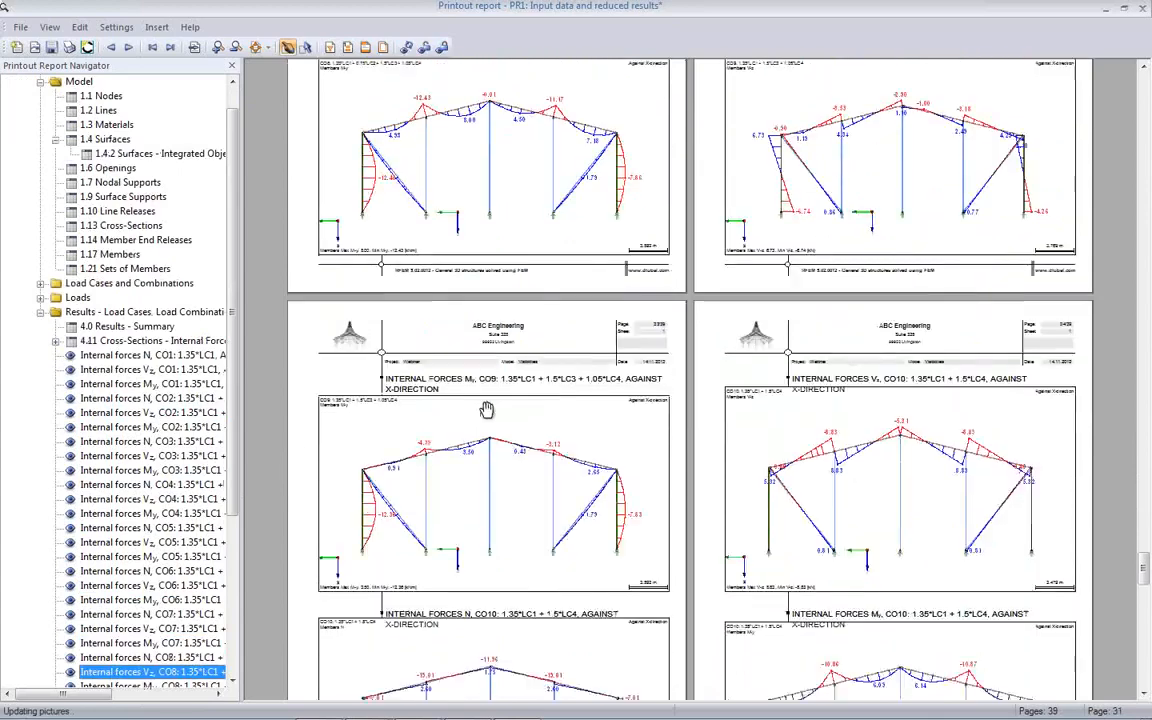
{"action": "scroll", "coordinate": [488, 410], "scroll_direction": "down", "scroll_amount": 2}
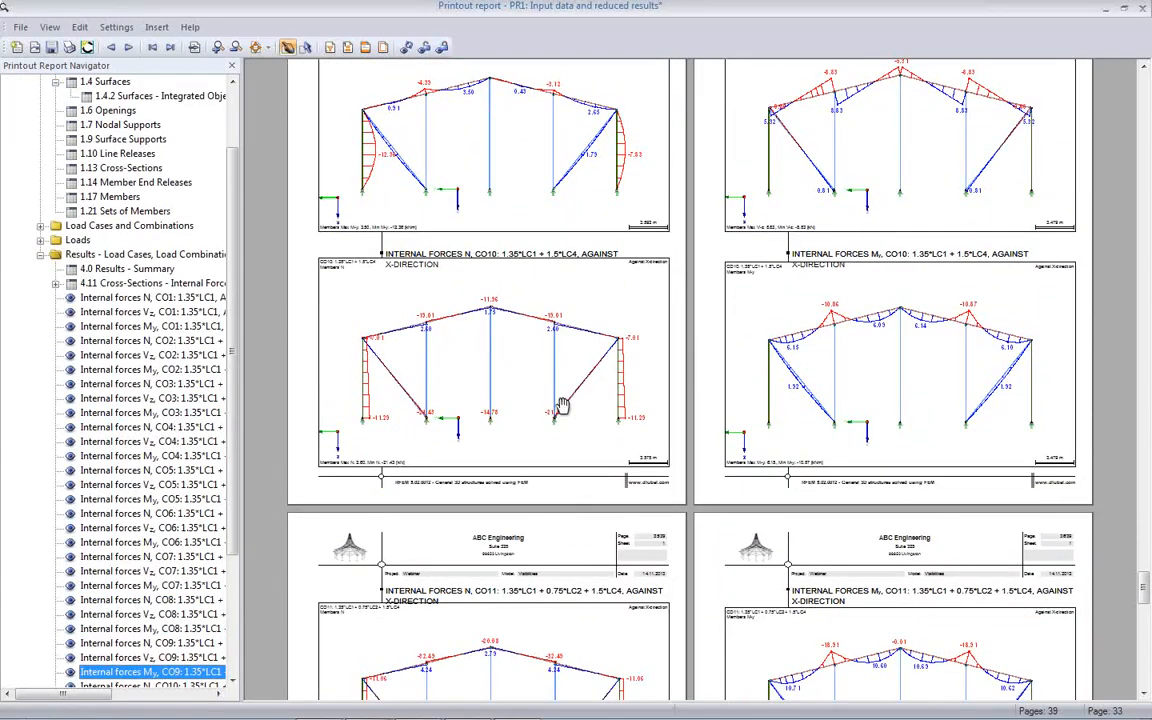
{"action": "scroll", "coordinate": [218, 355], "scroll_direction": "down", "scroll_amount": 4}
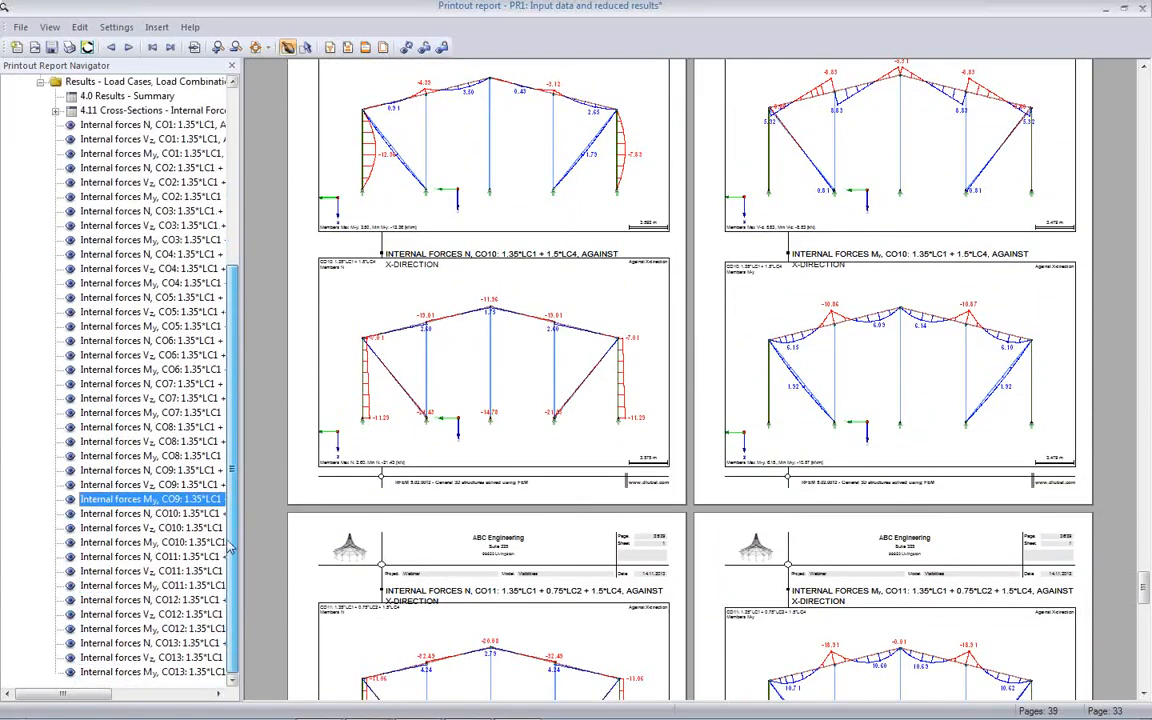
{"action": "left_click", "coordinate": [195, 572]}
{"action": "scroll", "coordinate": [495, 432], "scroll_direction": "down", "scroll_amount": 2}
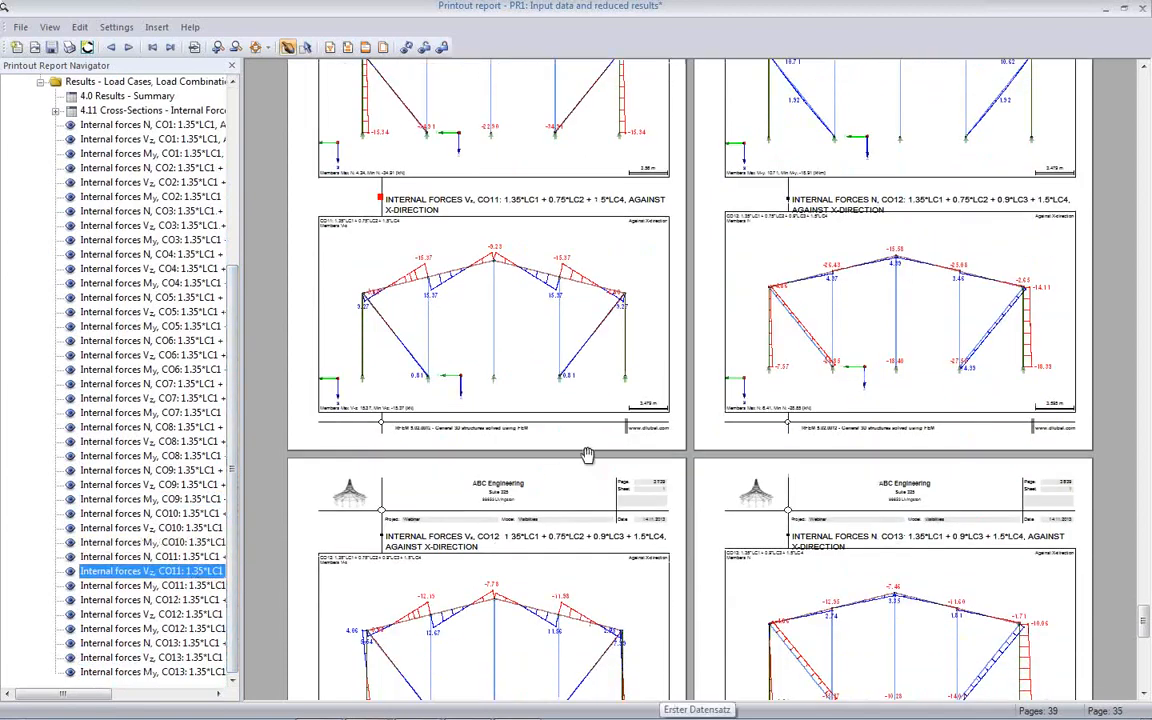
Close the printout report with its changes saved, and turn off the results display in the model
{"action": "left_click", "coordinate": [1143, 9]}
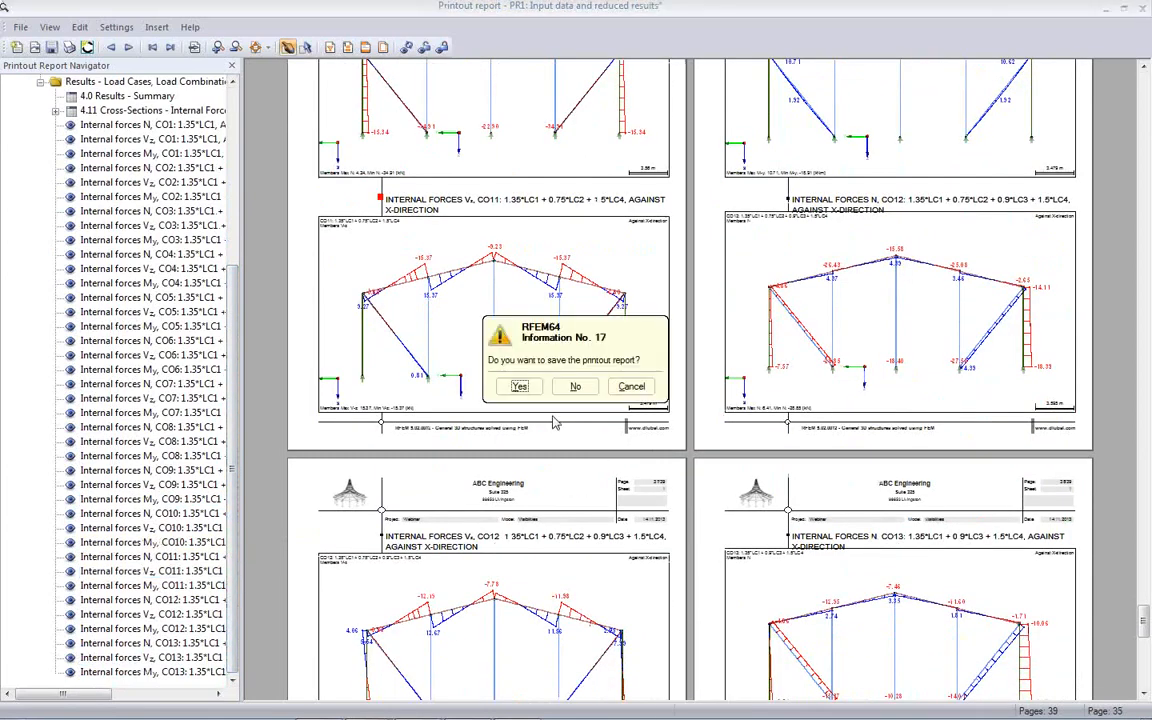
{"action": "left_click", "coordinate": [524, 386]}
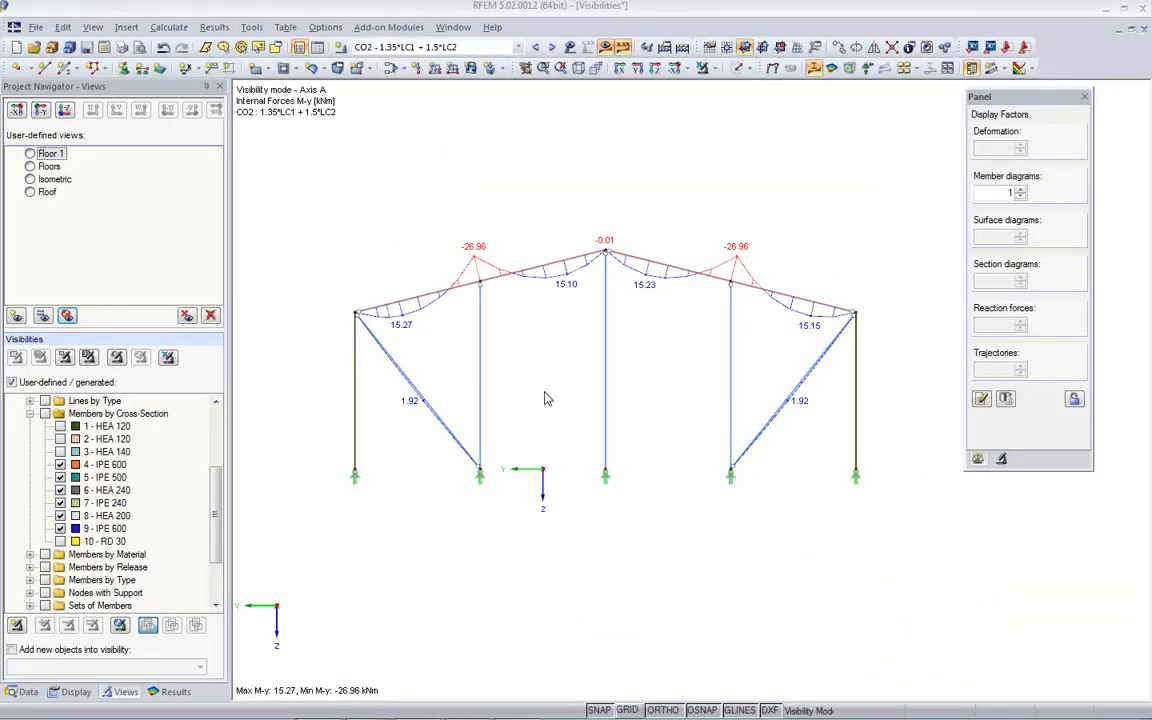
{"action": "left_click", "coordinate": [622, 47]}
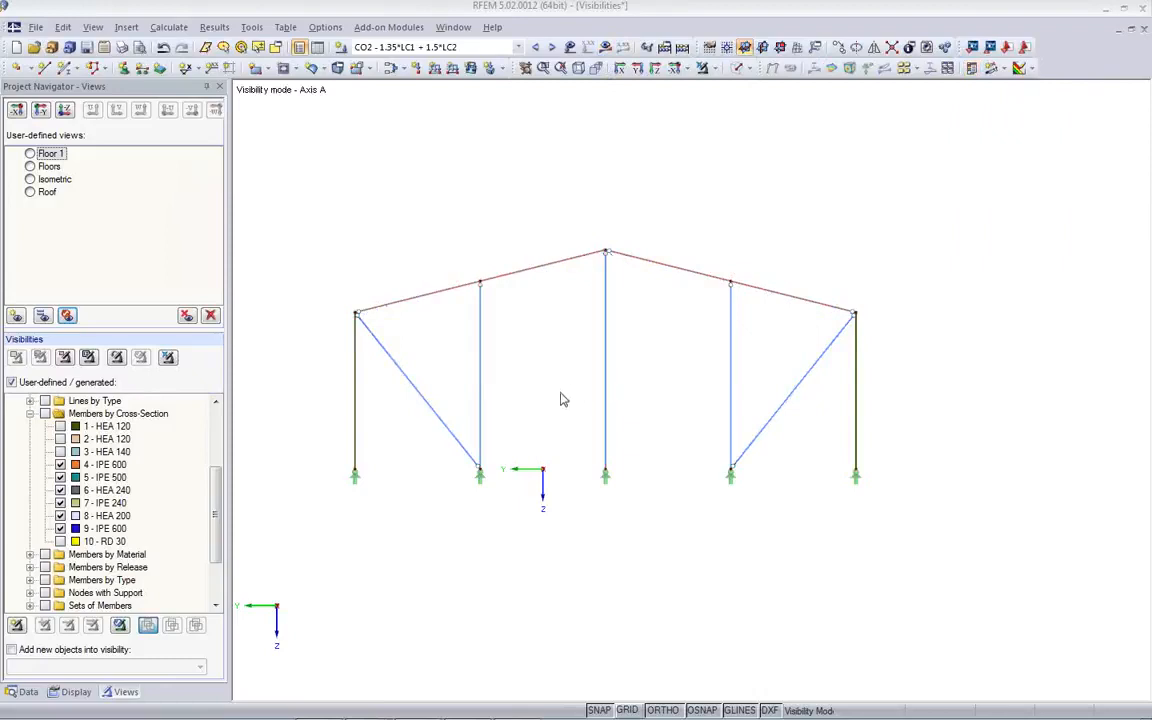
Tilt the Axis A frame into a spatial view and have new objects added automatically to the visibility Axes - Axis A
{"action": "middle_click_drag", "start_coordinate": [566, 419], "coordinate": [476, 481], "text": "ctrl"}
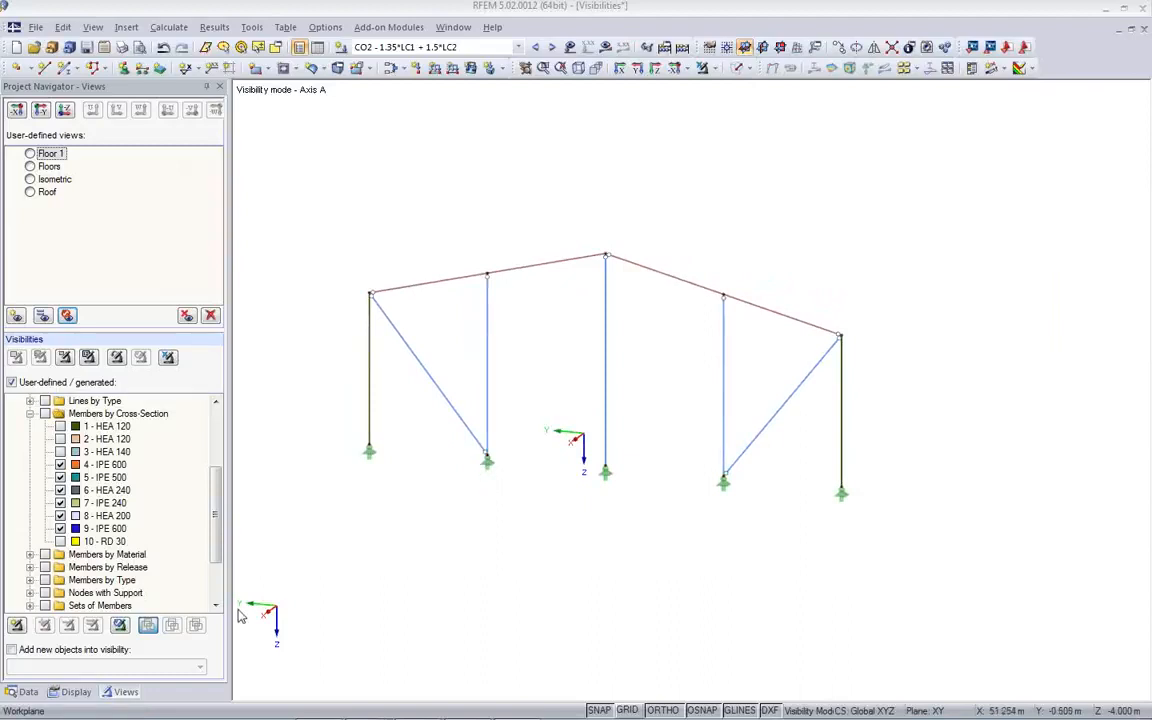
{"action": "left_click_drag", "start_coordinate": [213, 530], "coordinate": [226, 457]}
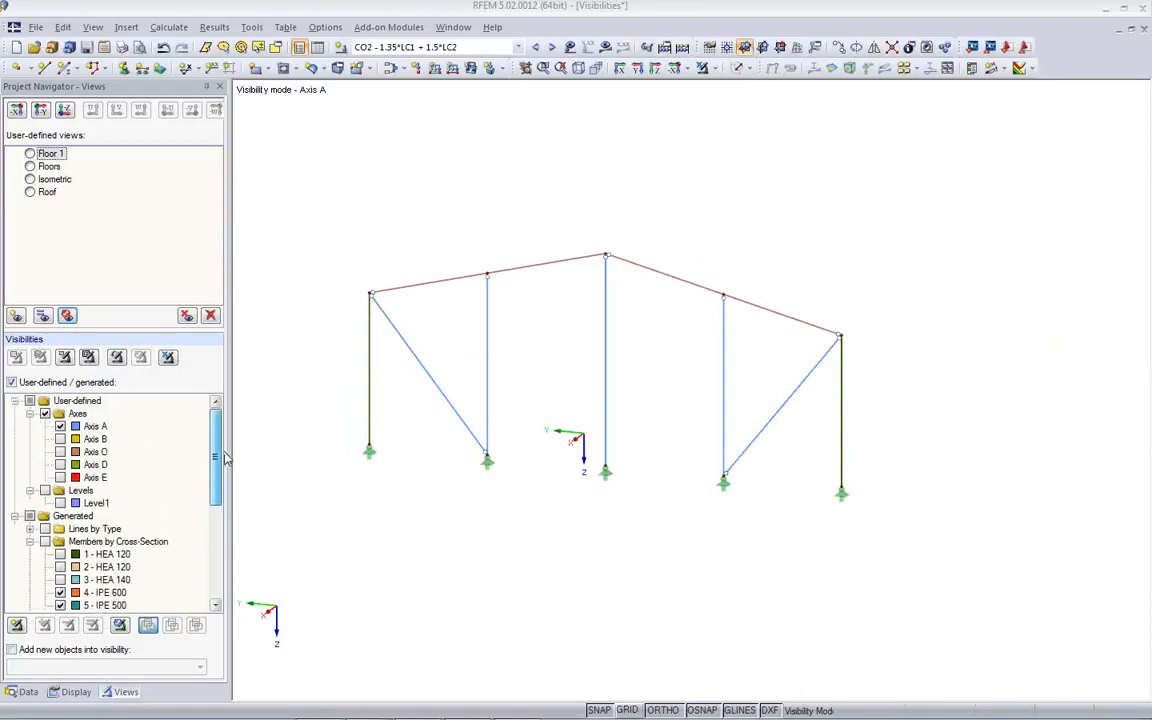
{"action": "left_click", "coordinate": [11, 651]}
{"action": "left_click", "coordinate": [191, 670]}
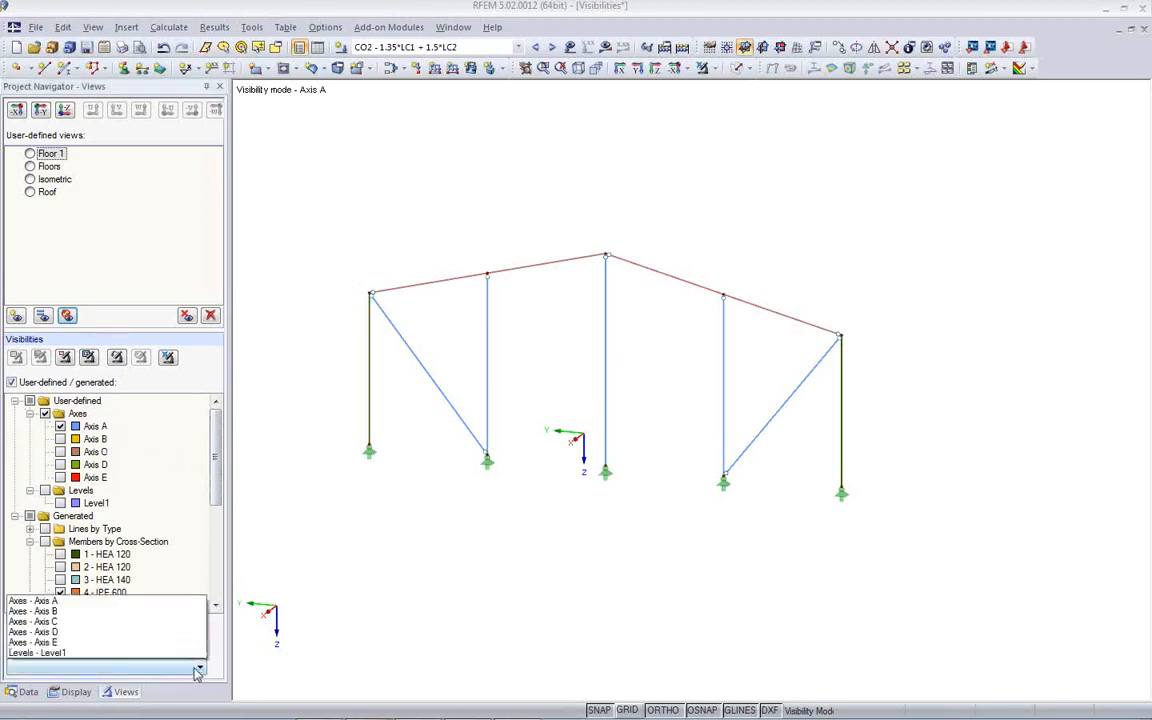
{"action": "left_click", "coordinate": [104, 603]}
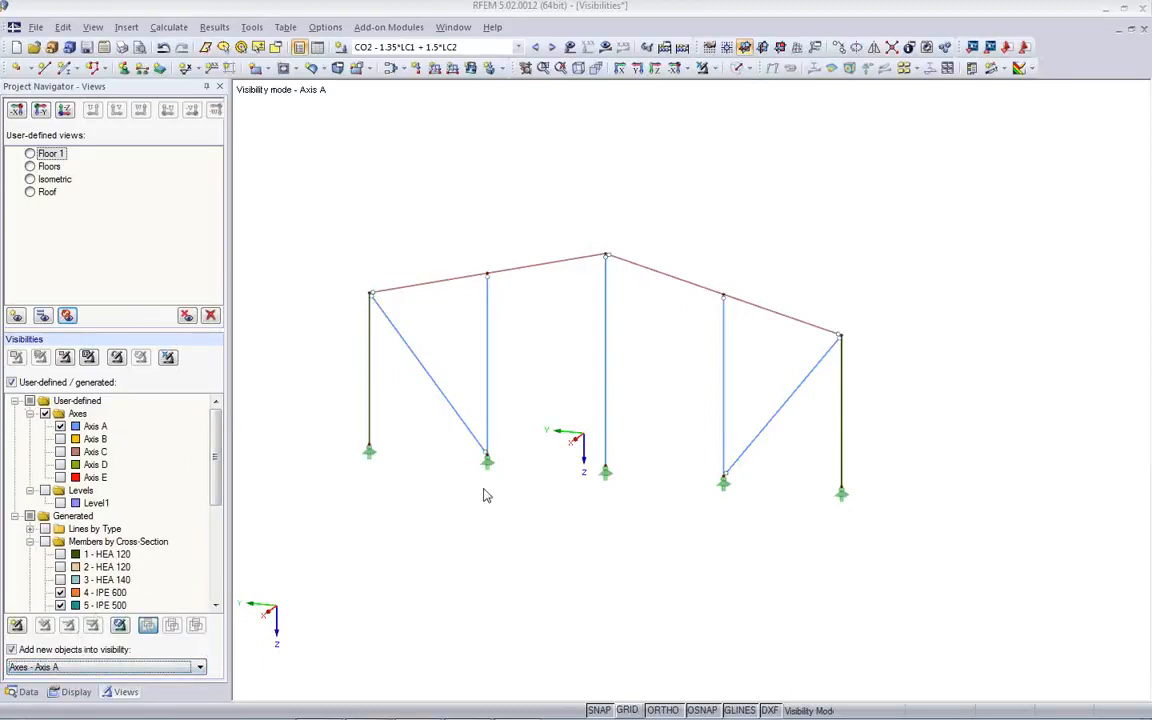
Start a new beam member adopting the Axis A diagonal's HEA 120 cross-section and end releases, and accept deleting the existing results
{"action": "left_click", "coordinate": [66, 70]}
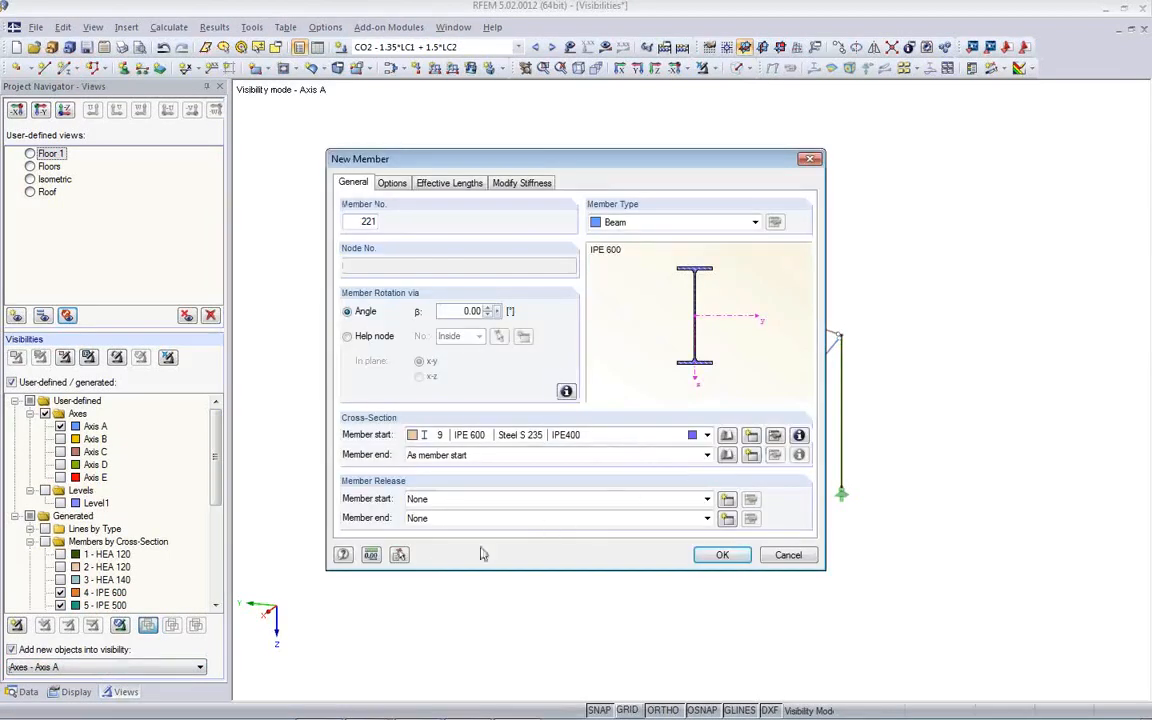
{"action": "left_click", "coordinate": [399, 555]}
{"action": "left_click", "coordinate": [435, 385]}
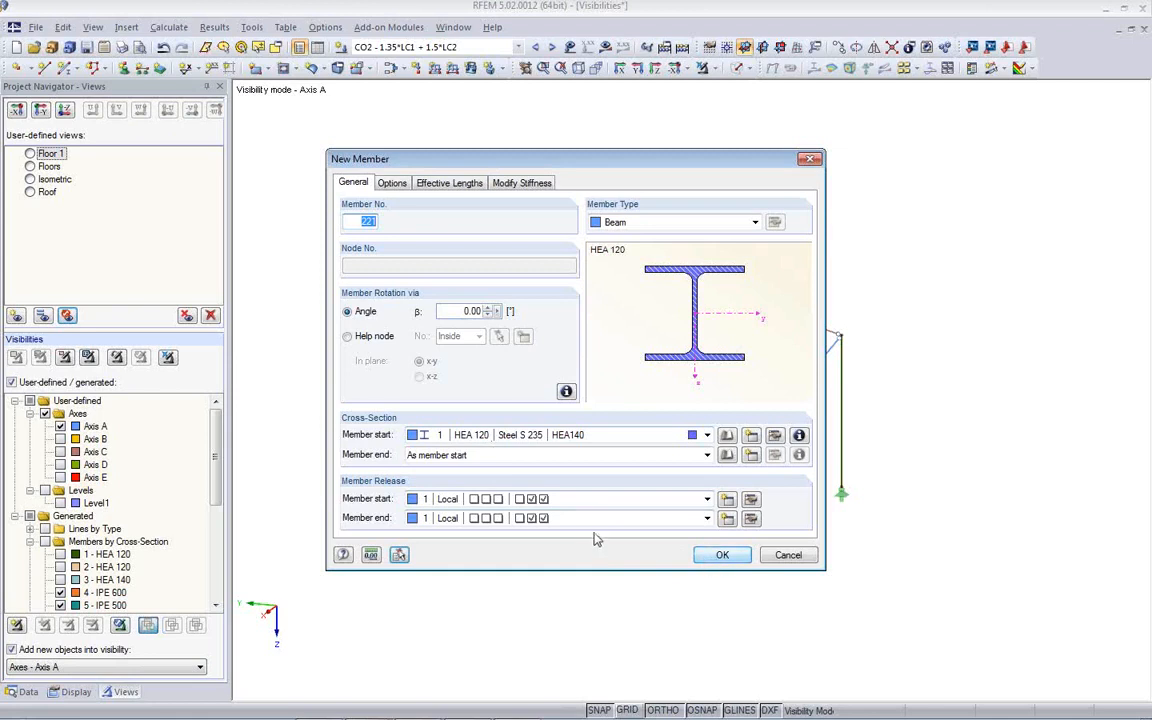
{"action": "left_click", "coordinate": [718, 557]}
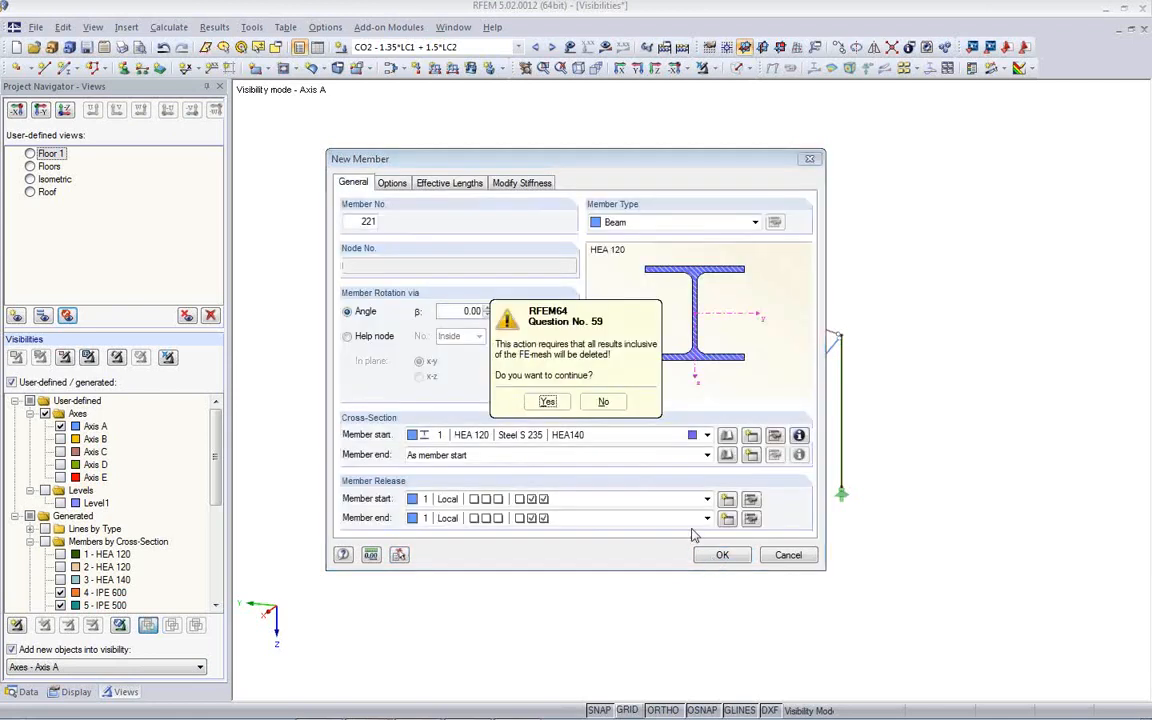
{"action": "left_click", "coordinate": [548, 402]}
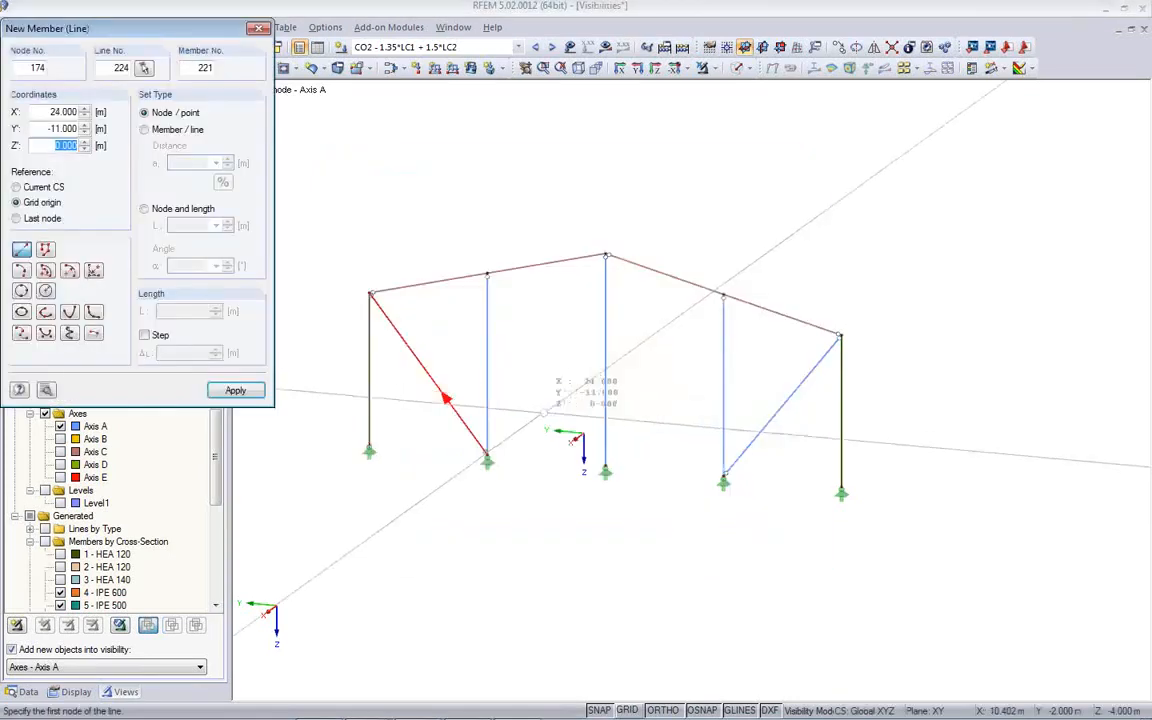
Draw two horizontal members connecting the three inner columns of the Axis A frame at about mid-height of the first column
{"action": "left_click", "coordinate": [486, 364]}
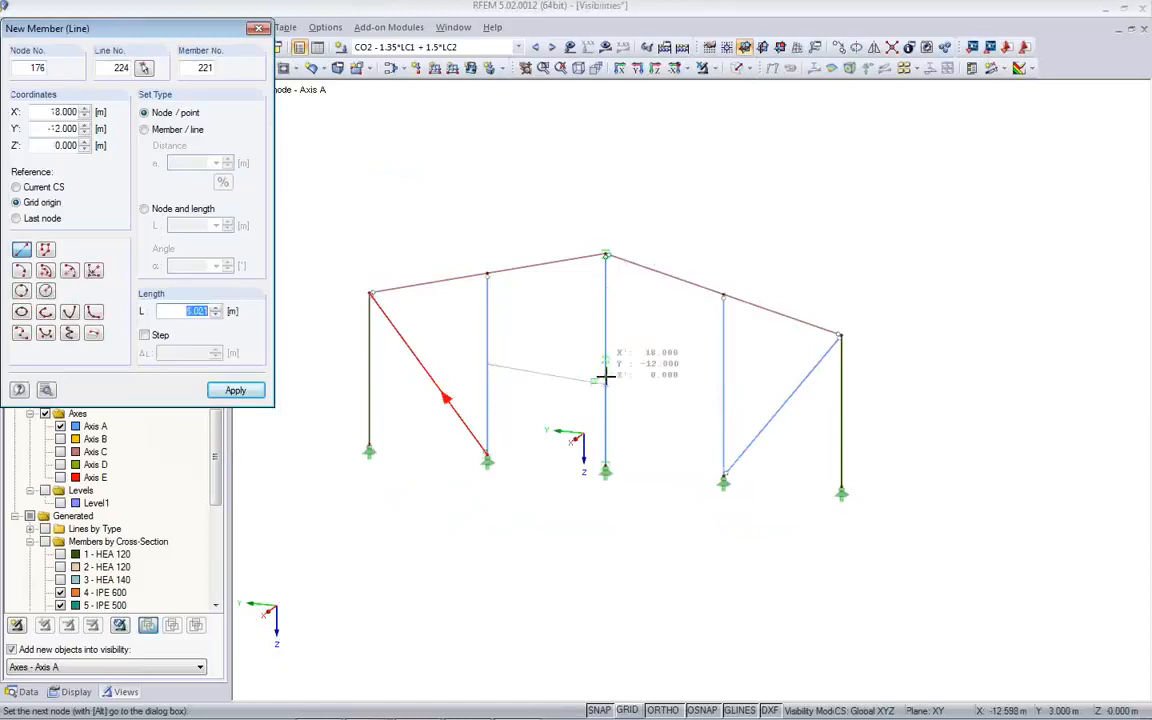
{"action": "scroll", "coordinate": [606, 370], "scroll_direction": "up", "scroll_amount": 5}
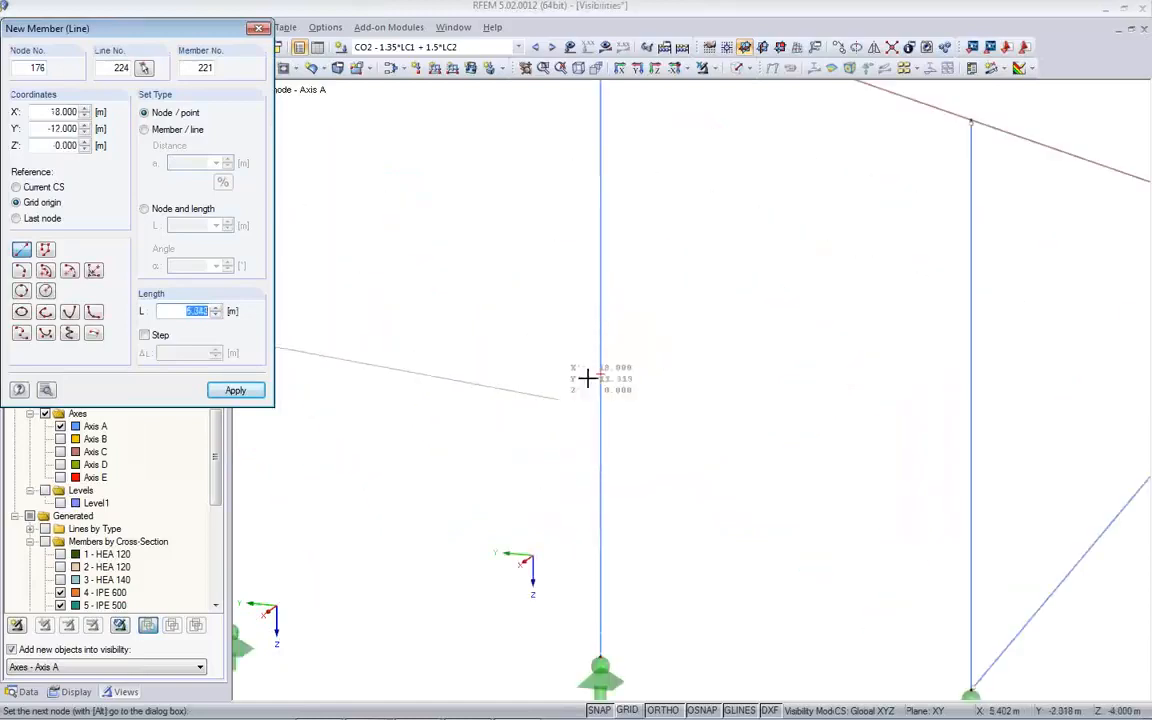
{"action": "left_click", "coordinate": [600, 370]}
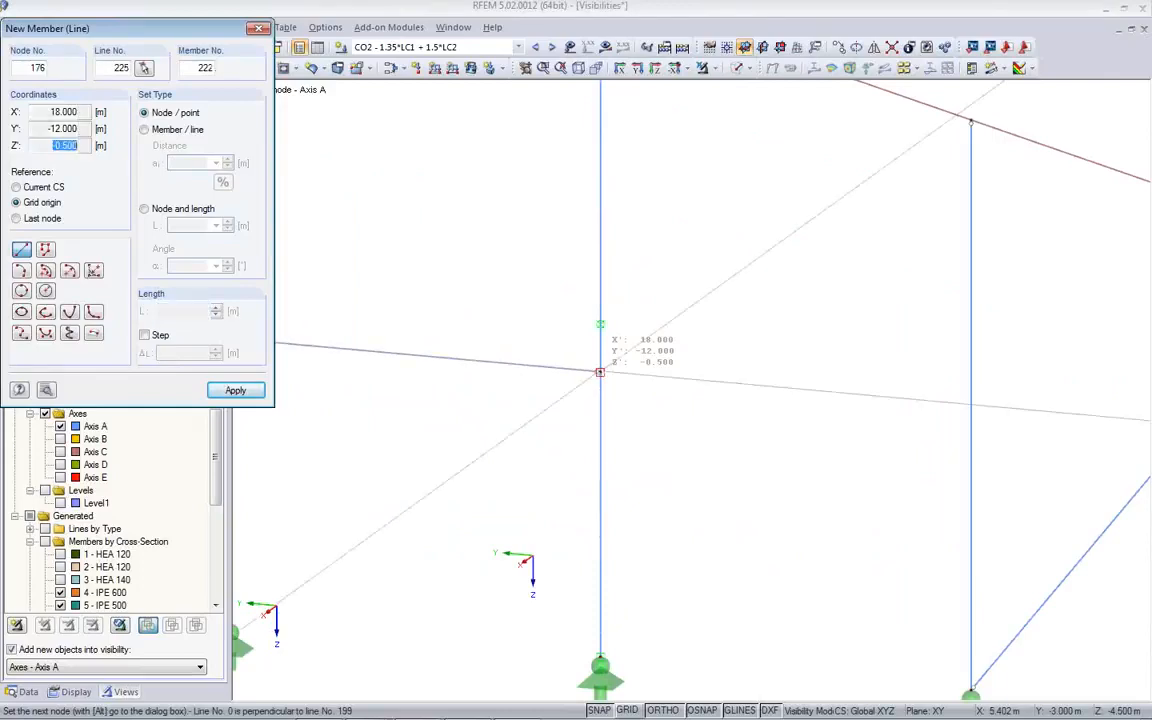
{"action": "scroll", "coordinate": [681, 432], "scroll_direction": "down", "scroll_amount": 2}
{"action": "scroll", "coordinate": [648, 387], "scroll_direction": "down", "scroll_amount": 3}
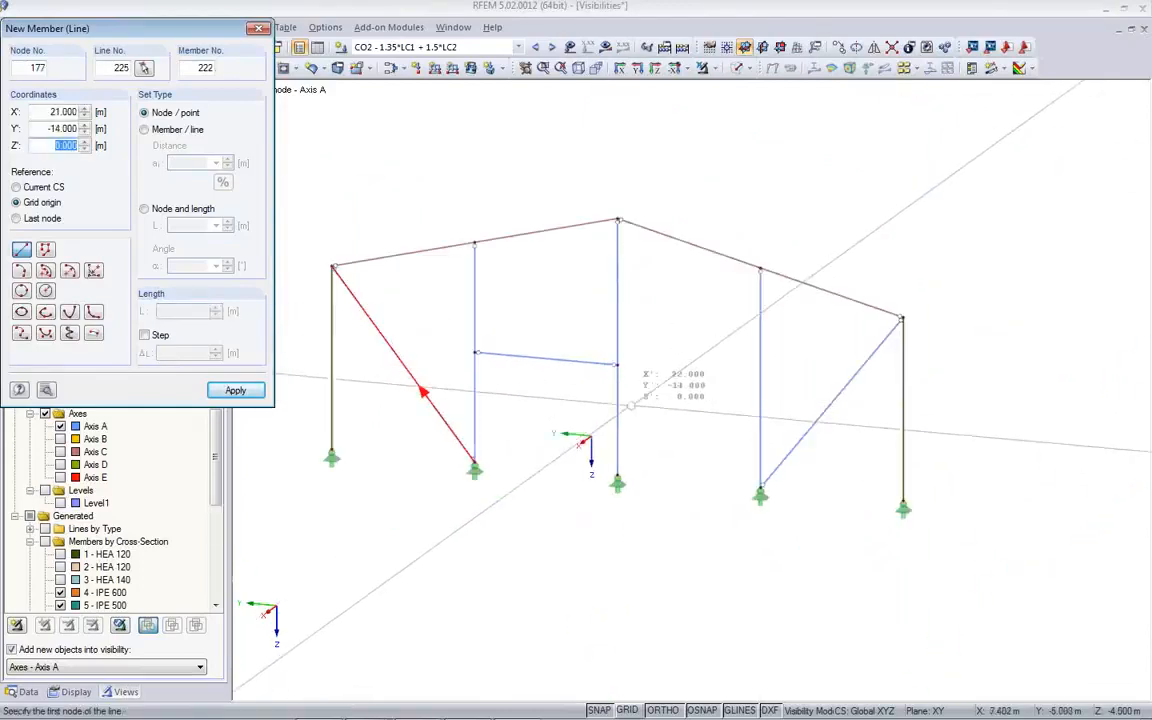
{"action": "left_click", "coordinate": [620, 365]}
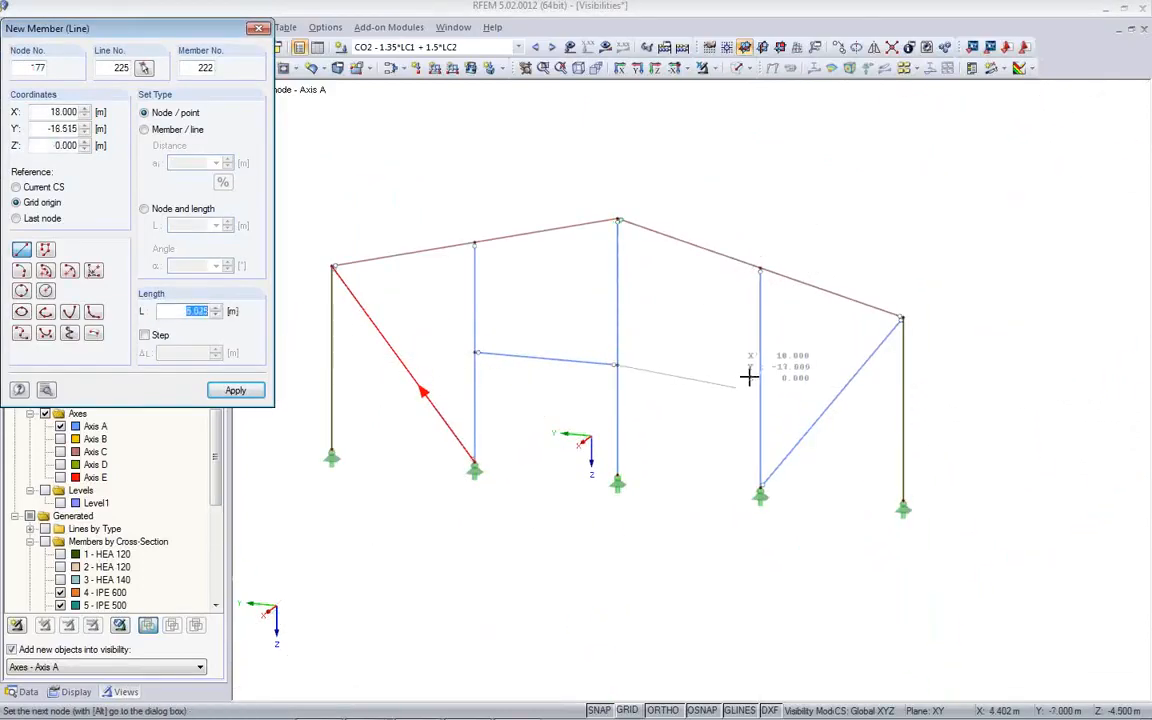
{"action": "left_click", "coordinate": [758, 375]}
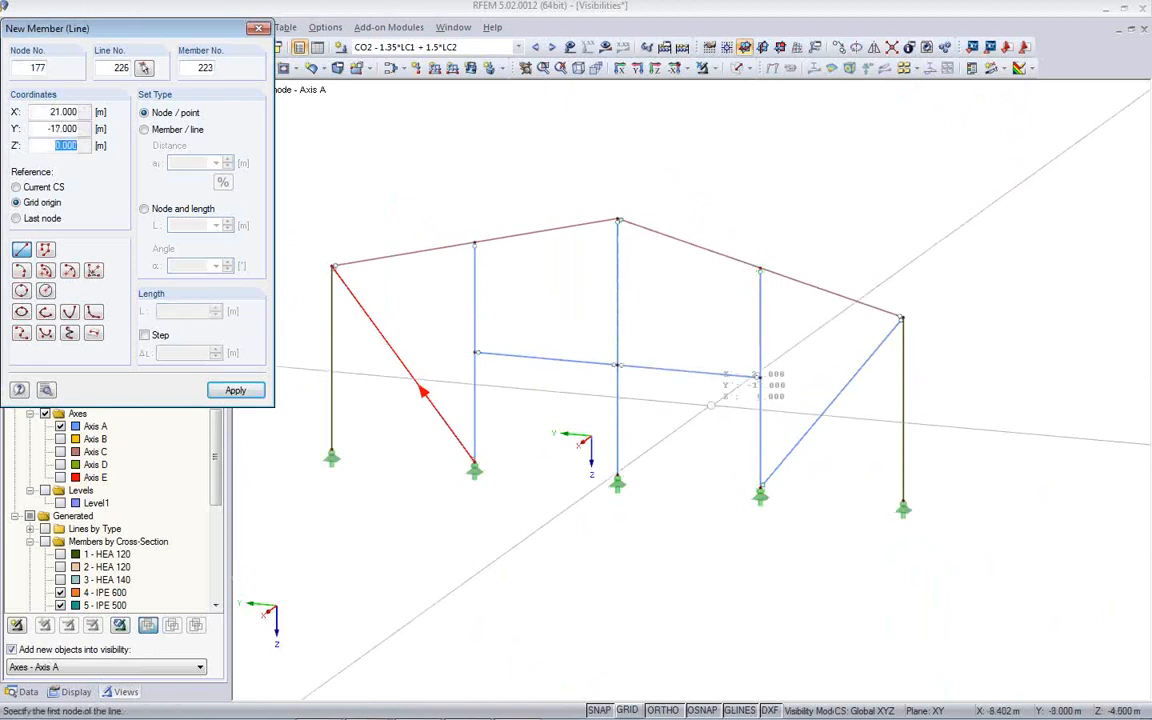
{"action": "key", "text": "Escape"}
{"action": "middle_click_drag", "start_coordinate": [702, 419], "coordinate": [745, 410]}
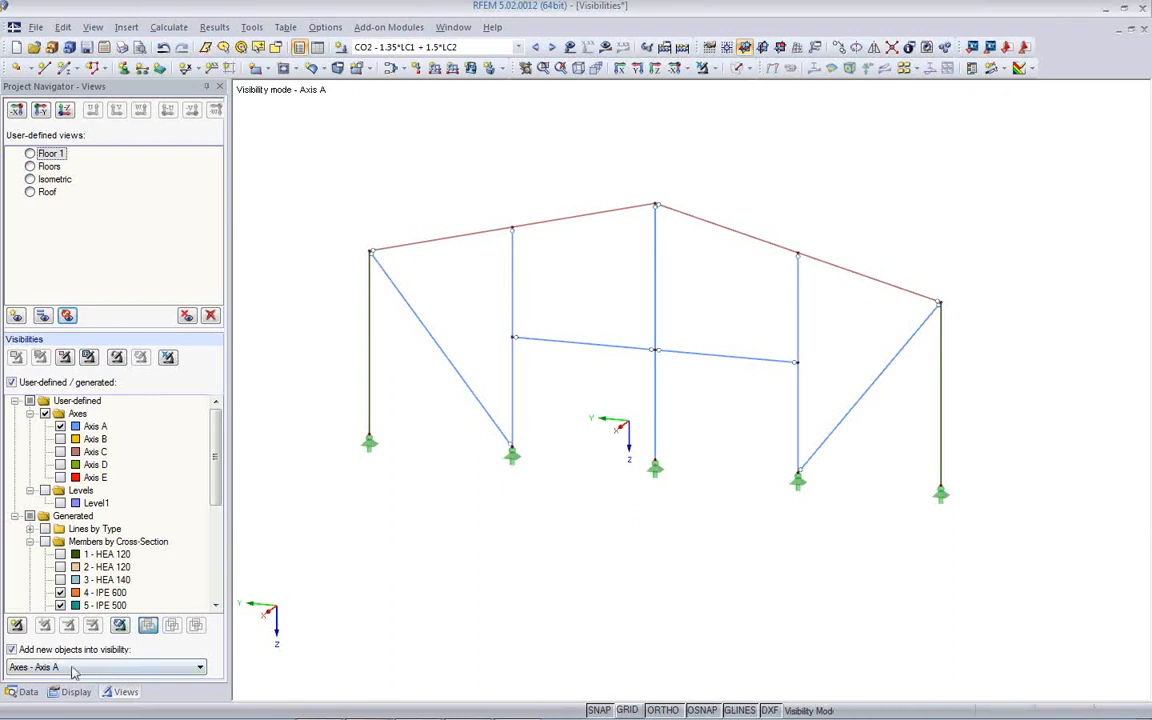
{"action": "scroll", "coordinate": [508, 537], "scroll_direction": "down", "scroll_amount": 1}
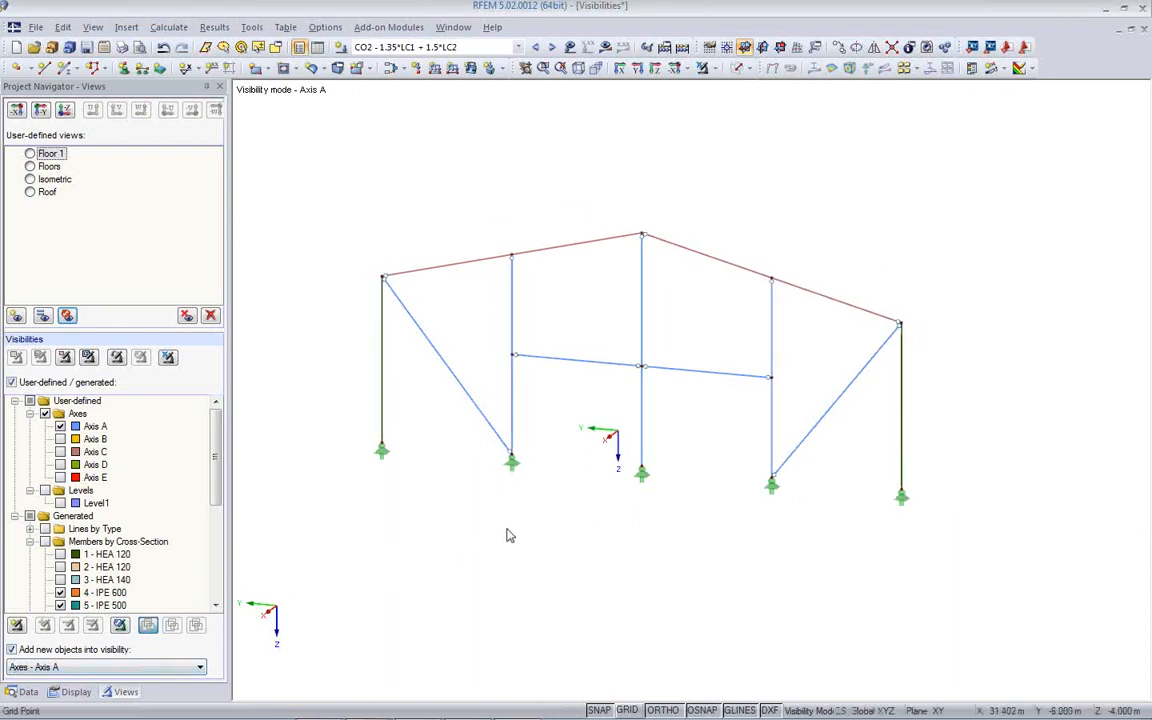
Select load combinations CO1 to CO13 for calculation and run the analysis
{"action": "left_click", "coordinate": [169, 27]}
{"action": "left_click", "coordinate": [200, 96]}
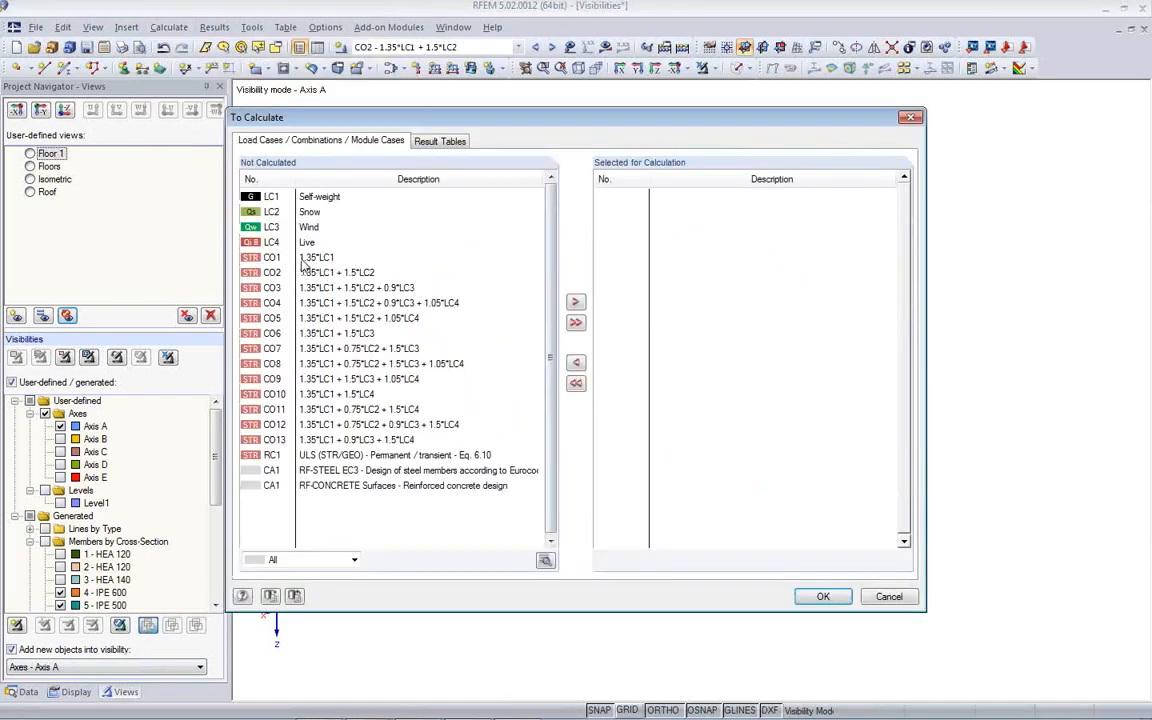
{"action": "left_click", "coordinate": [303, 258]}
{"action": "left_click", "coordinate": [353, 441], "text": "shift"}
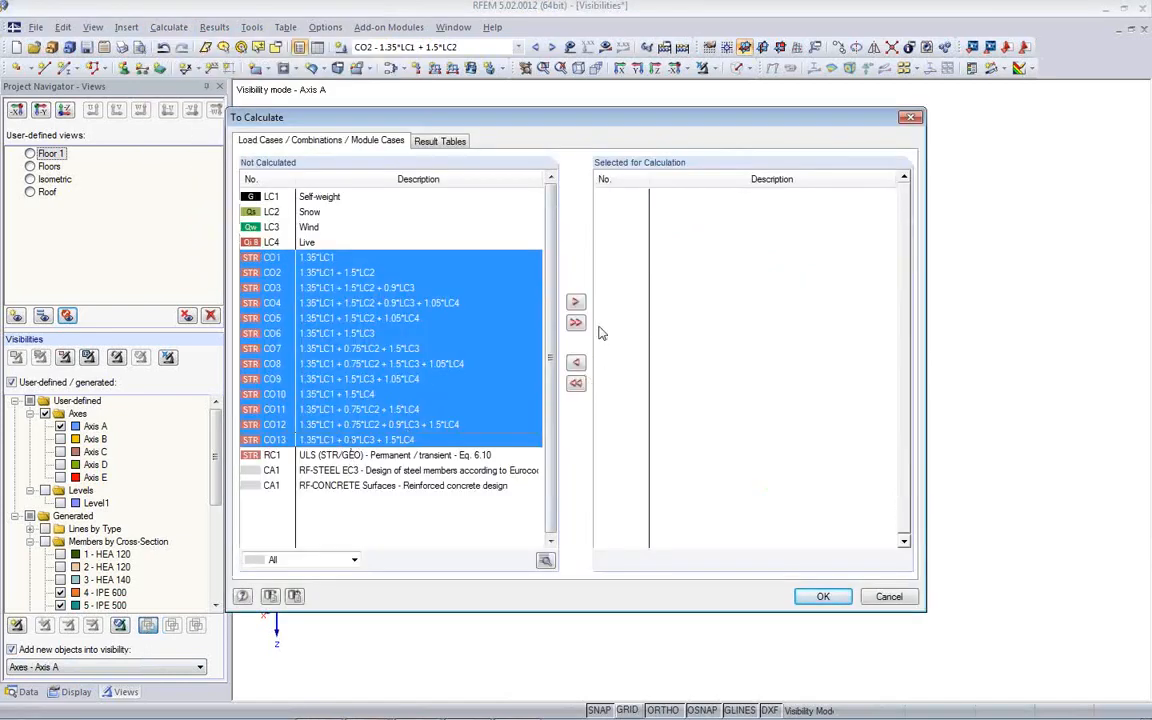
{"action": "left_click", "coordinate": [575, 303]}
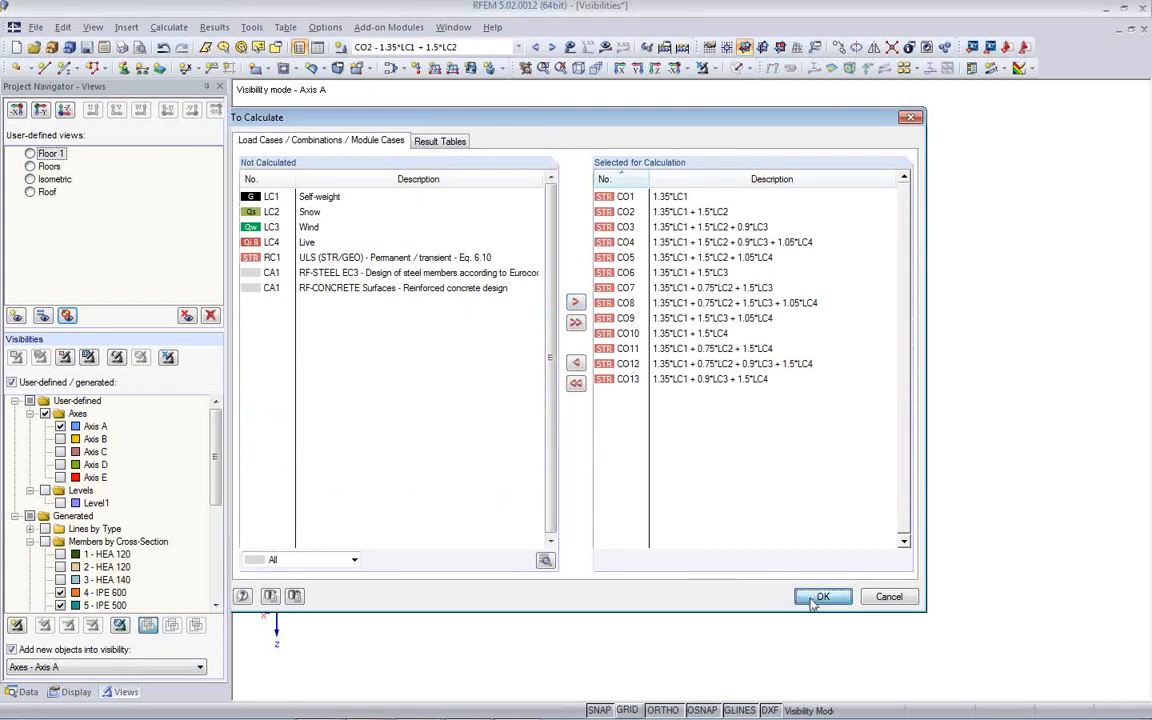
{"action": "key", "text": "Return"}
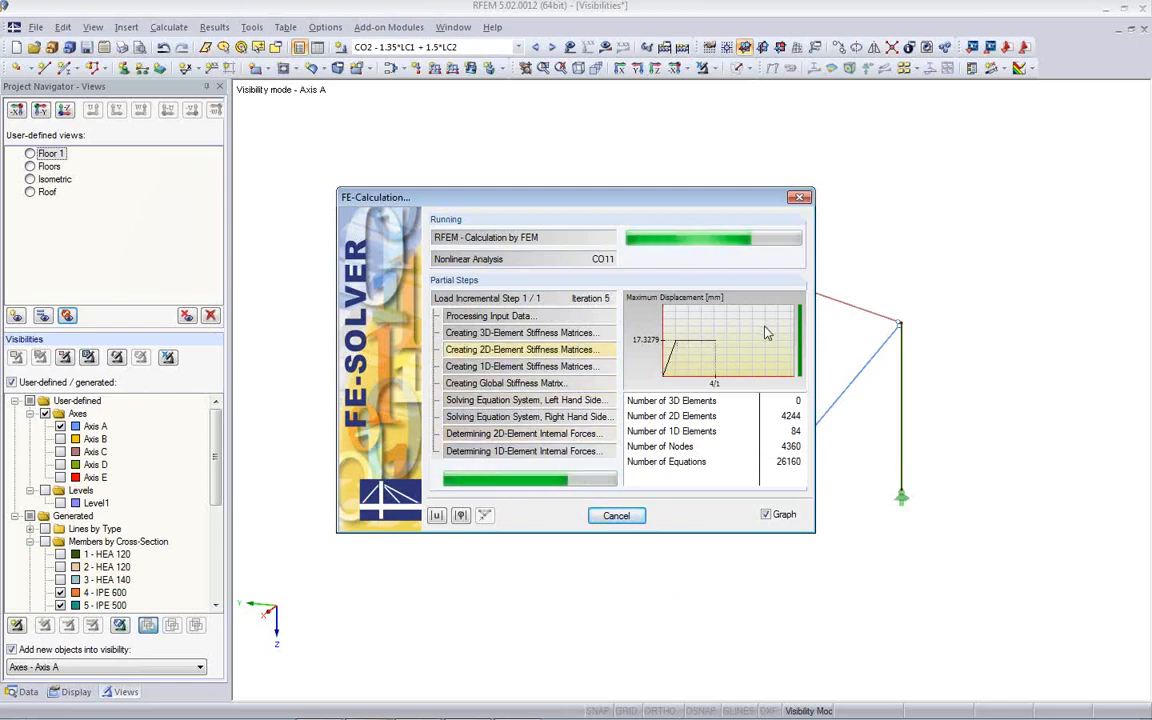
View the iteration calculation diagram during the solver run, and examine the My diagram on the new horizontal members
{"action": "left_click", "coordinate": [438, 516]}
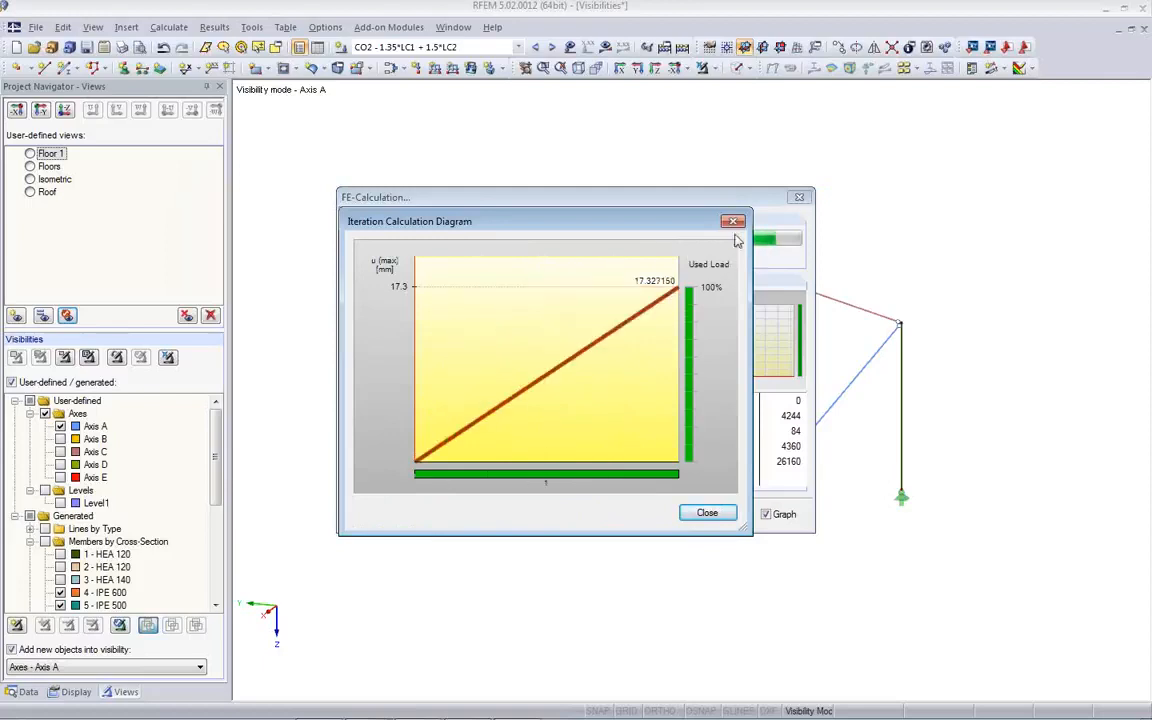
{"action": "left_click", "coordinate": [707, 513]}
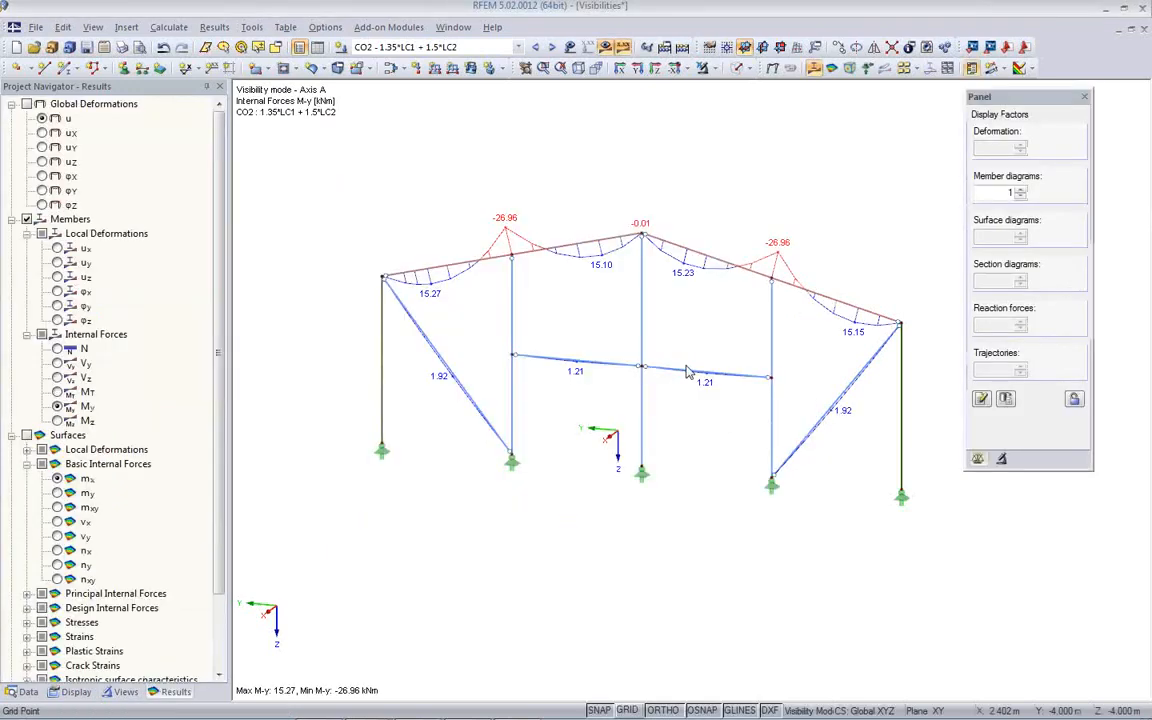
{"action": "scroll", "coordinate": [552, 572], "scroll_direction": "down", "scroll_amount": 2}
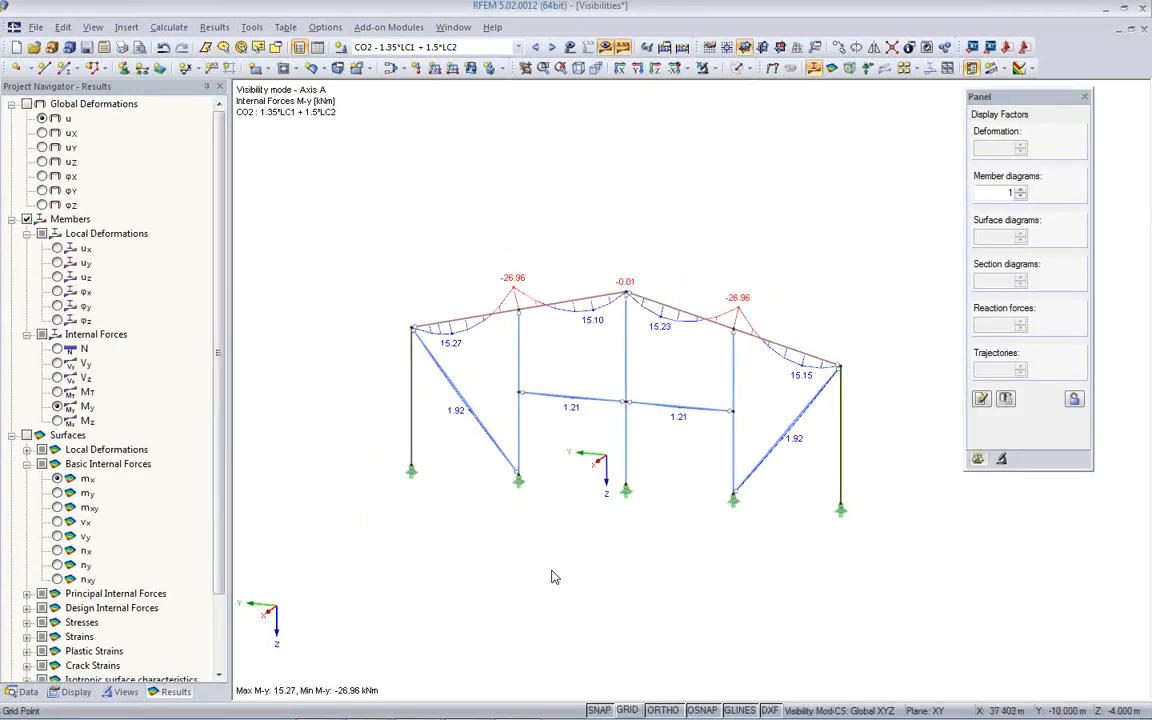
{"action": "scroll", "coordinate": [551, 571], "scroll_direction": "up", "scroll_amount": 1}
{"action": "middle_click_drag", "start_coordinate": [550, 568], "coordinate": [534, 554]}
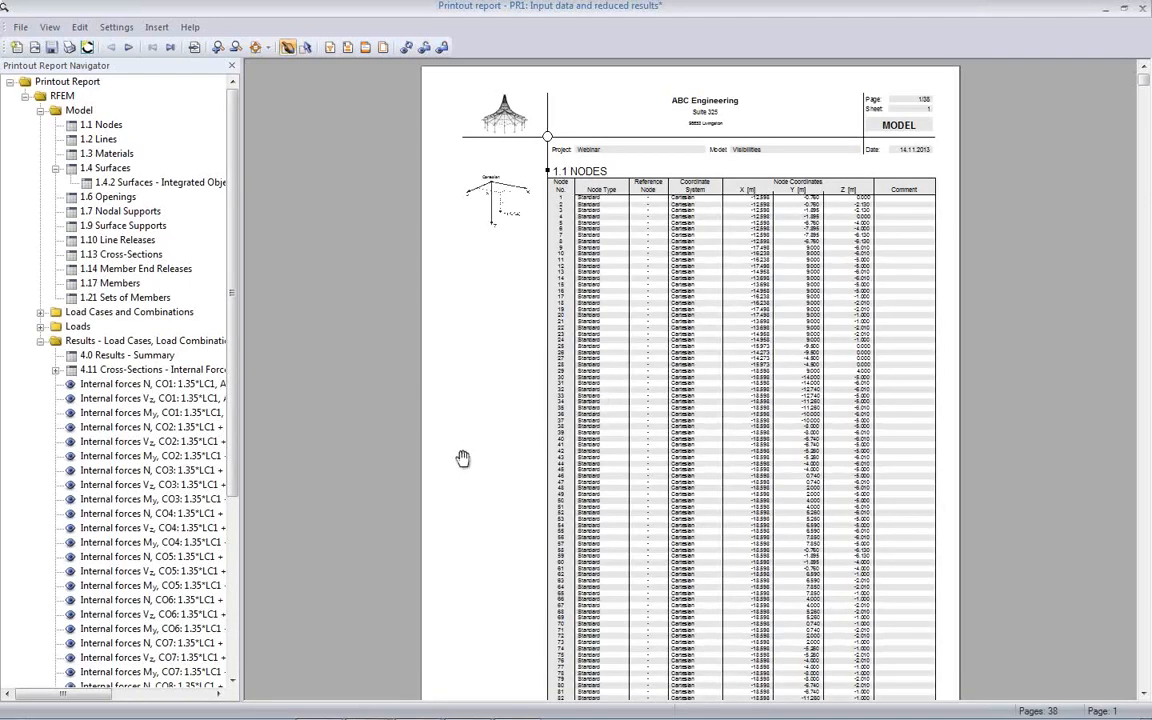
Examine the N, Vz and My diagrams in the printout report to check that they include the new horizontal members
{"action": "left_click", "coordinate": [165, 416]}
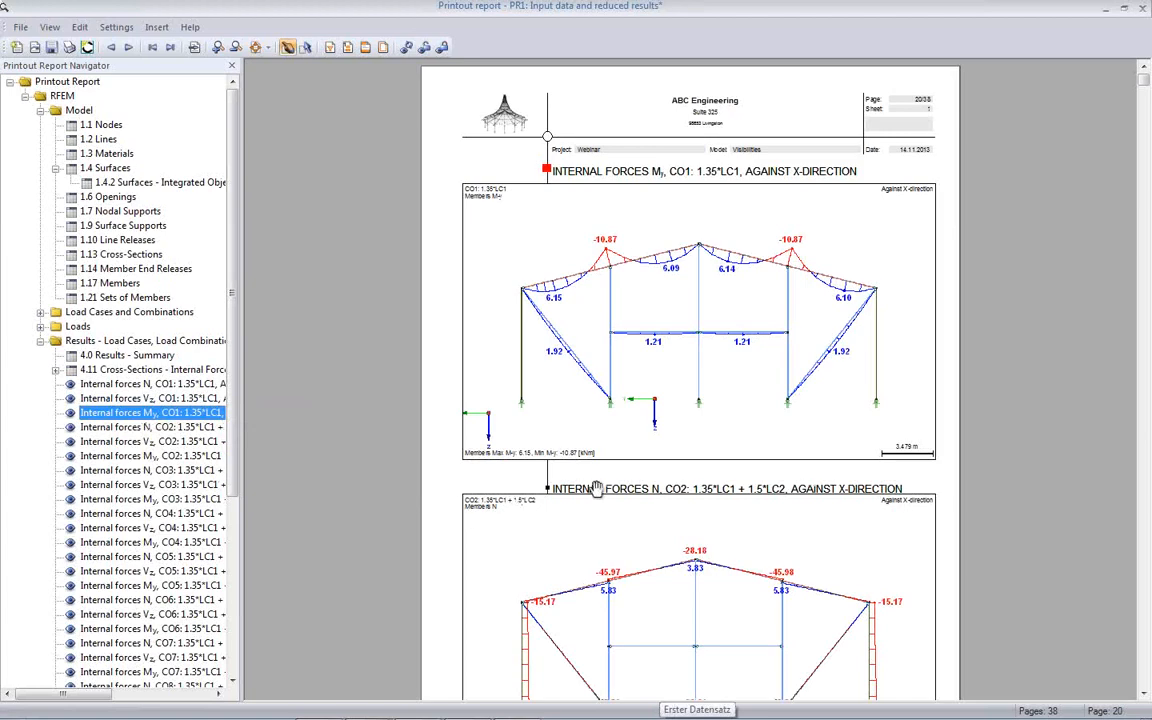
{"action": "scroll", "coordinate": [598, 489], "scroll_direction": "down", "scroll_amount": 3, "text": "ctrl"}
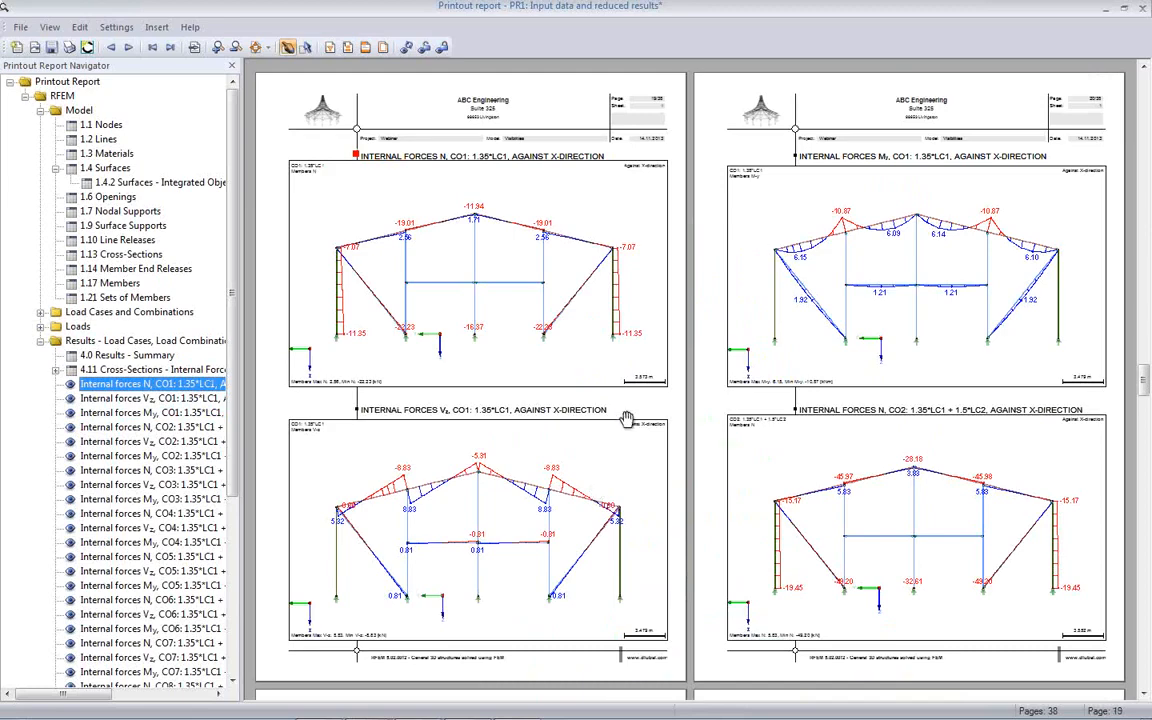
{"action": "scroll", "coordinate": [600, 489], "scroll_direction": "down", "scroll_amount": 5}
{"action": "scroll", "coordinate": [651, 424], "scroll_direction": "down", "scroll_amount": 10}
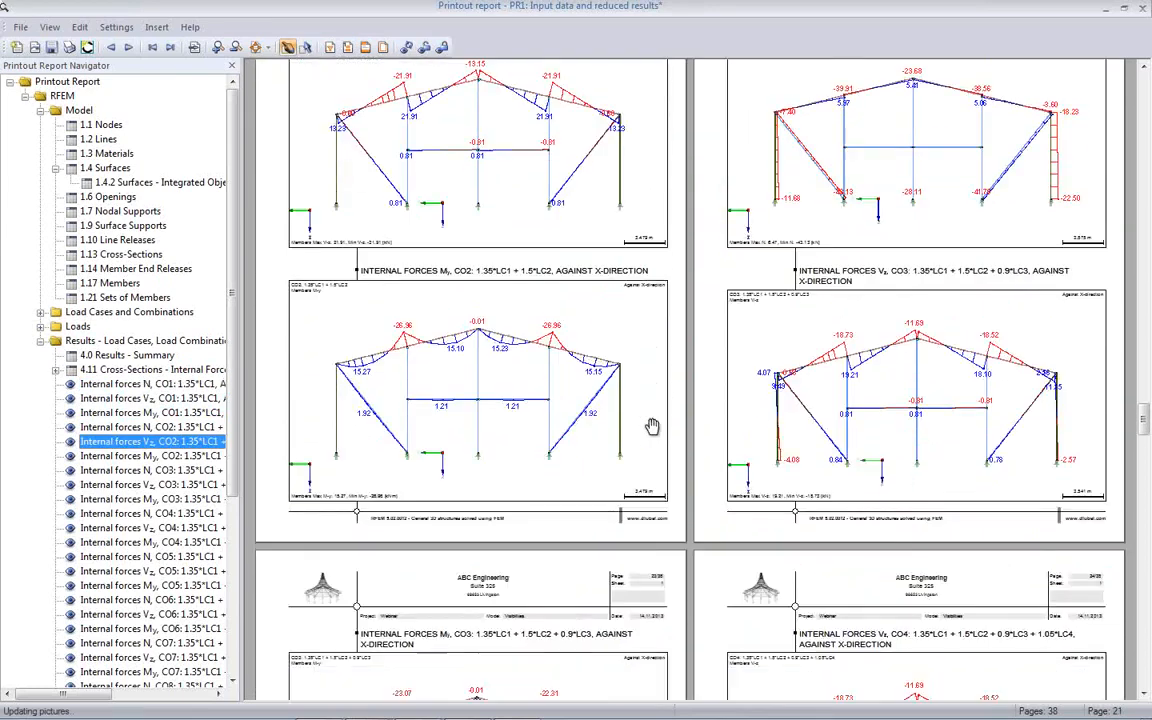
{"action": "scroll", "coordinate": [651, 430], "scroll_direction": "down", "scroll_amount": 6}
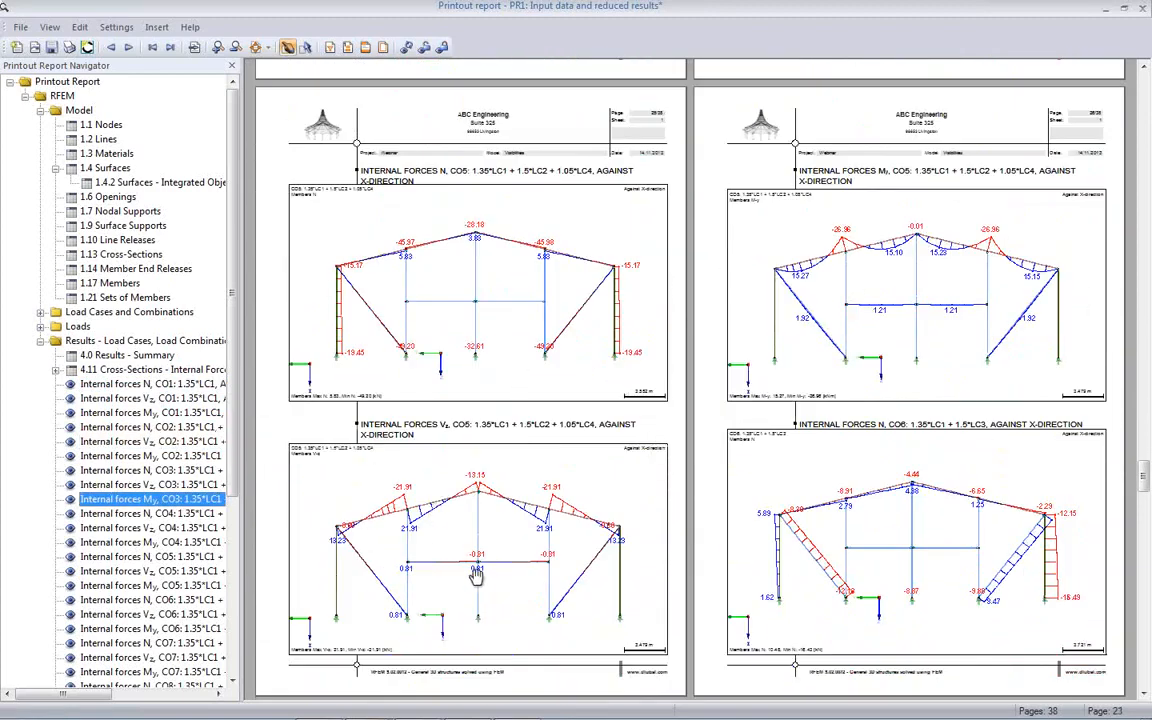
{"action": "scroll", "coordinate": [720, 410], "scroll_direction": "down", "scroll_amount": 3}
{"action": "scroll", "coordinate": [760, 432], "scroll_direction": "down", "scroll_amount": 10}
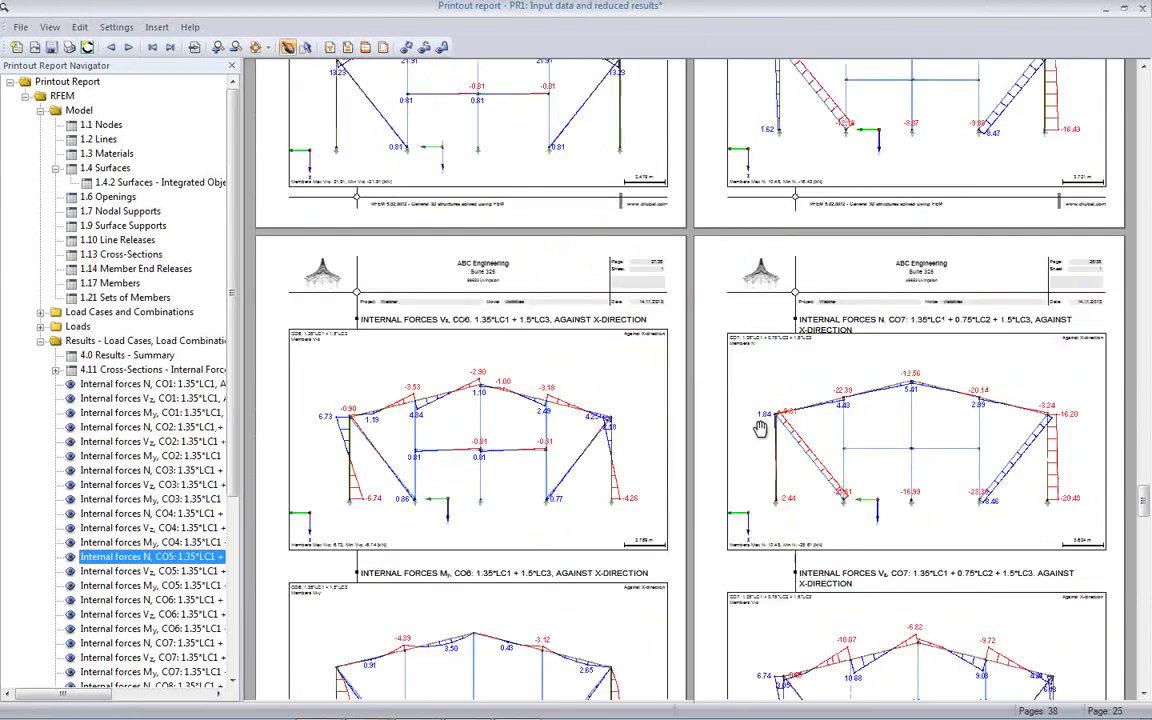
{"action": "scroll", "coordinate": [755, 430], "scroll_direction": "down", "scroll_amount": 12}
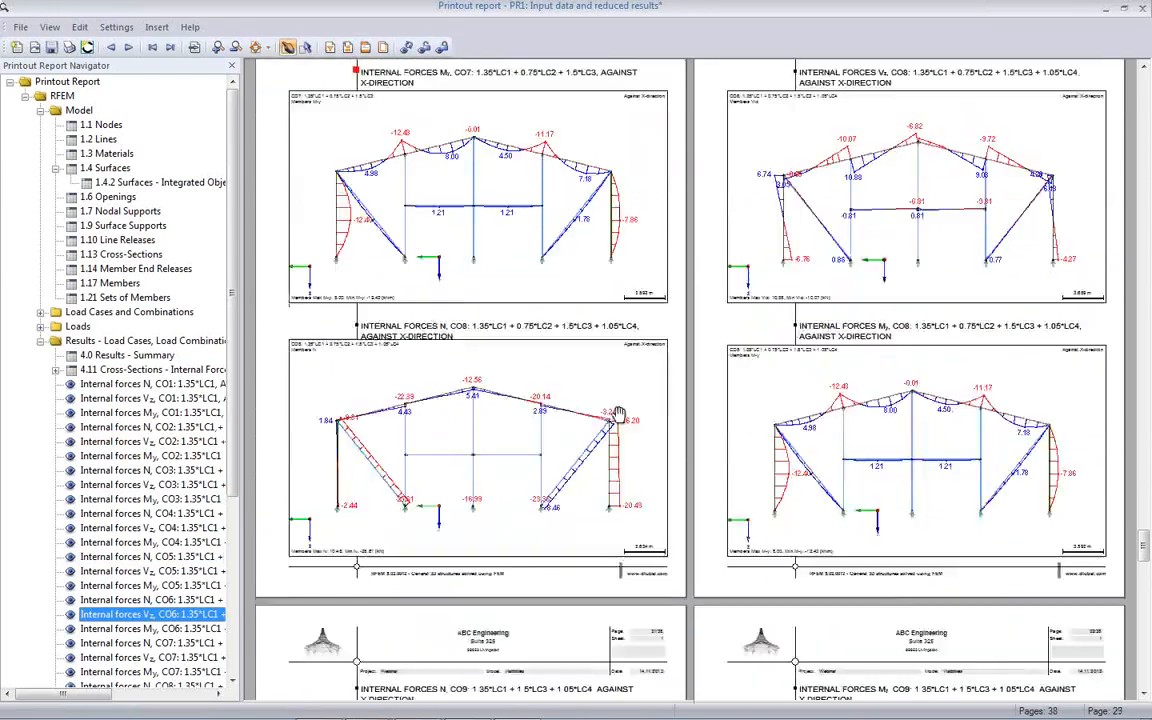
{"action": "scroll", "coordinate": [690, 473], "scroll_direction": "down", "scroll_amount": 2}
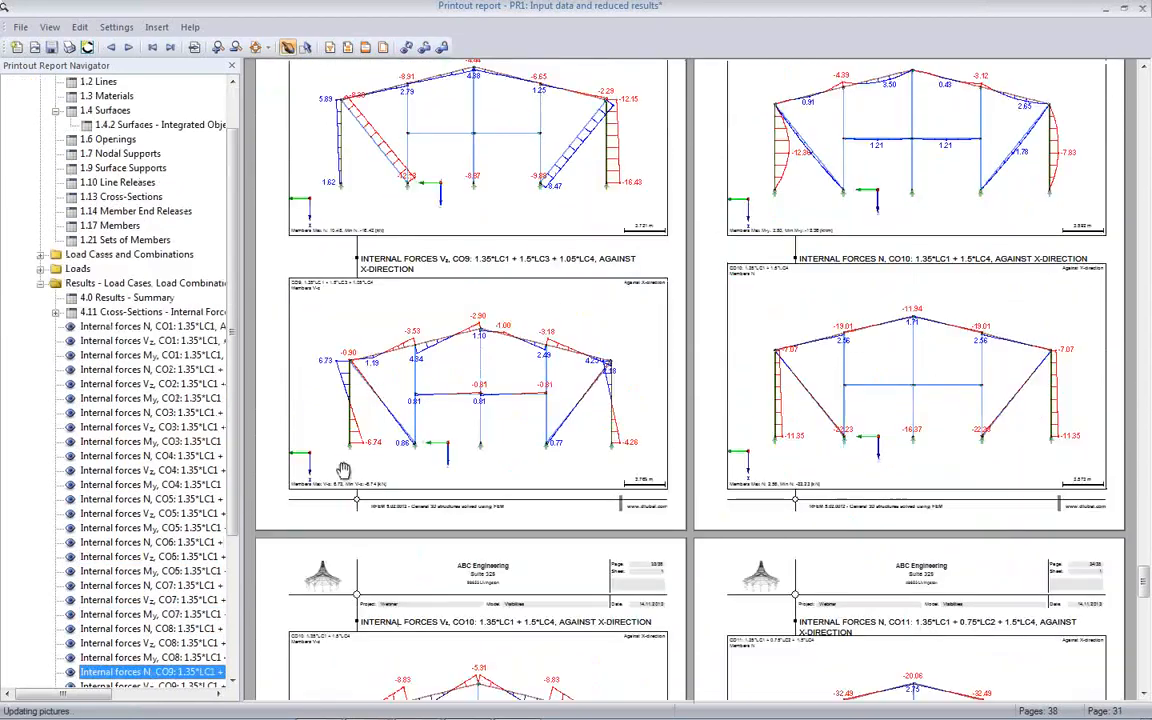
{"action": "scroll", "coordinate": [228, 594], "scroll_direction": "down", "scroll_amount": 5}
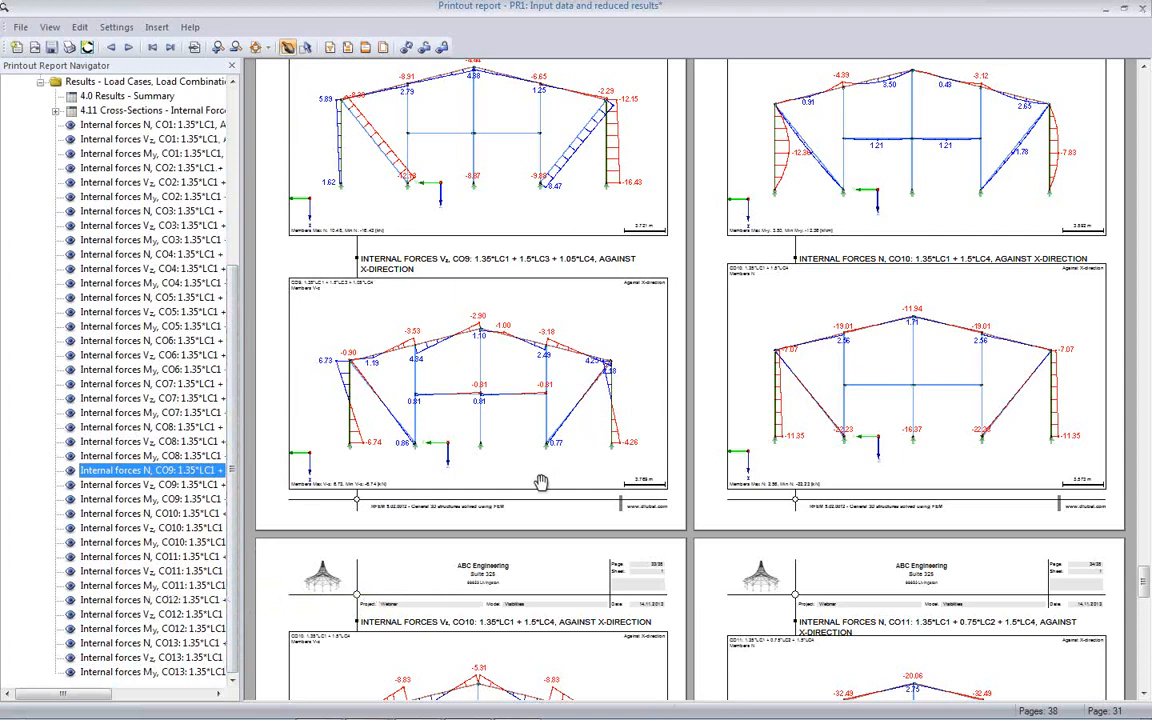
Save and close the printout report, and switch off the results display for the Axis A frame
{"action": "left_click", "coordinate": [1143, 9]}
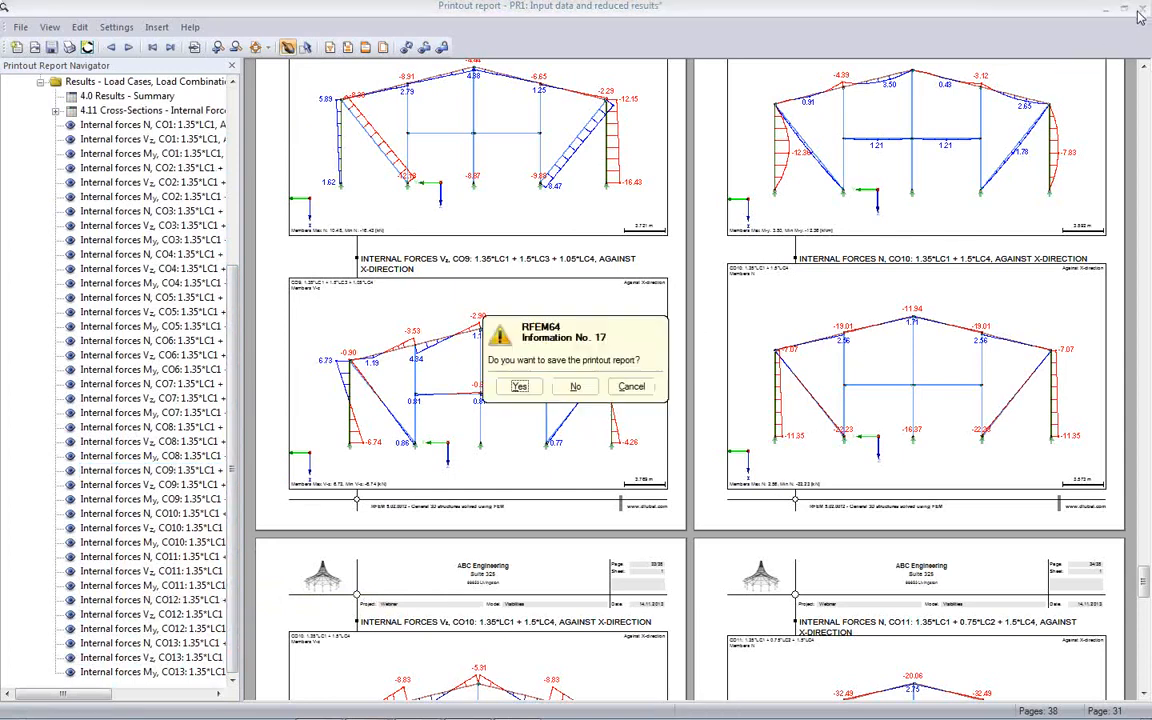
{"action": "left_click", "coordinate": [521, 385]}
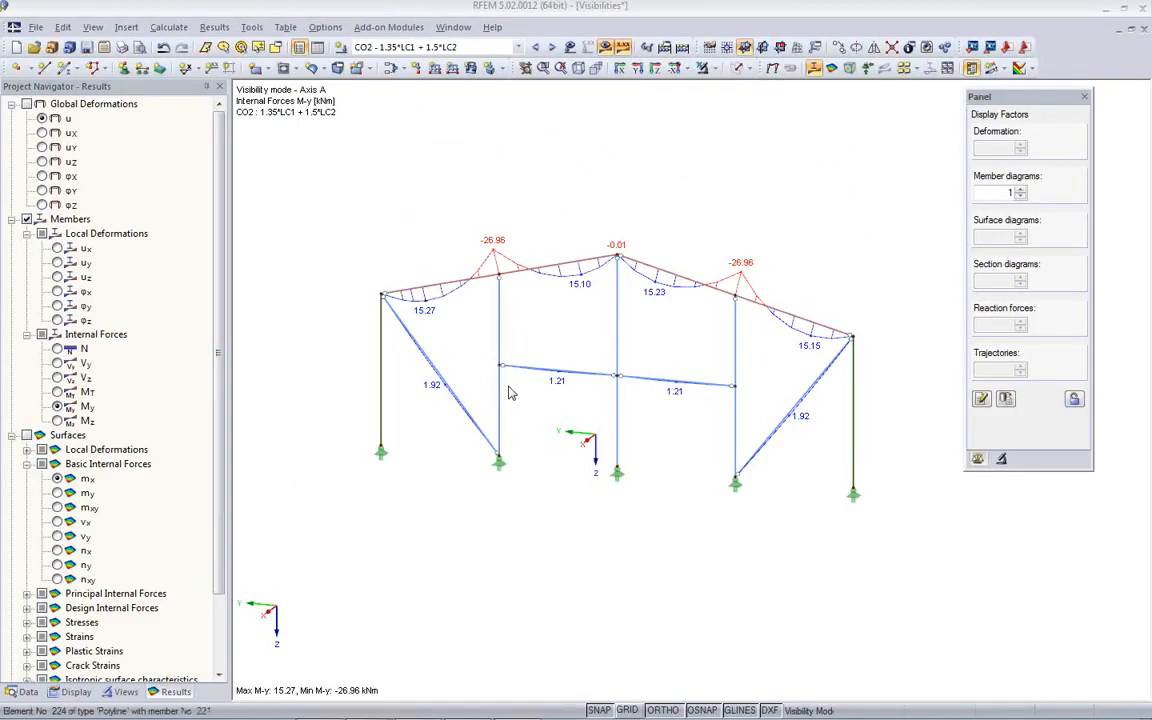
{"action": "scroll", "coordinate": [508, 393], "scroll_direction": "up", "scroll_amount": 5}
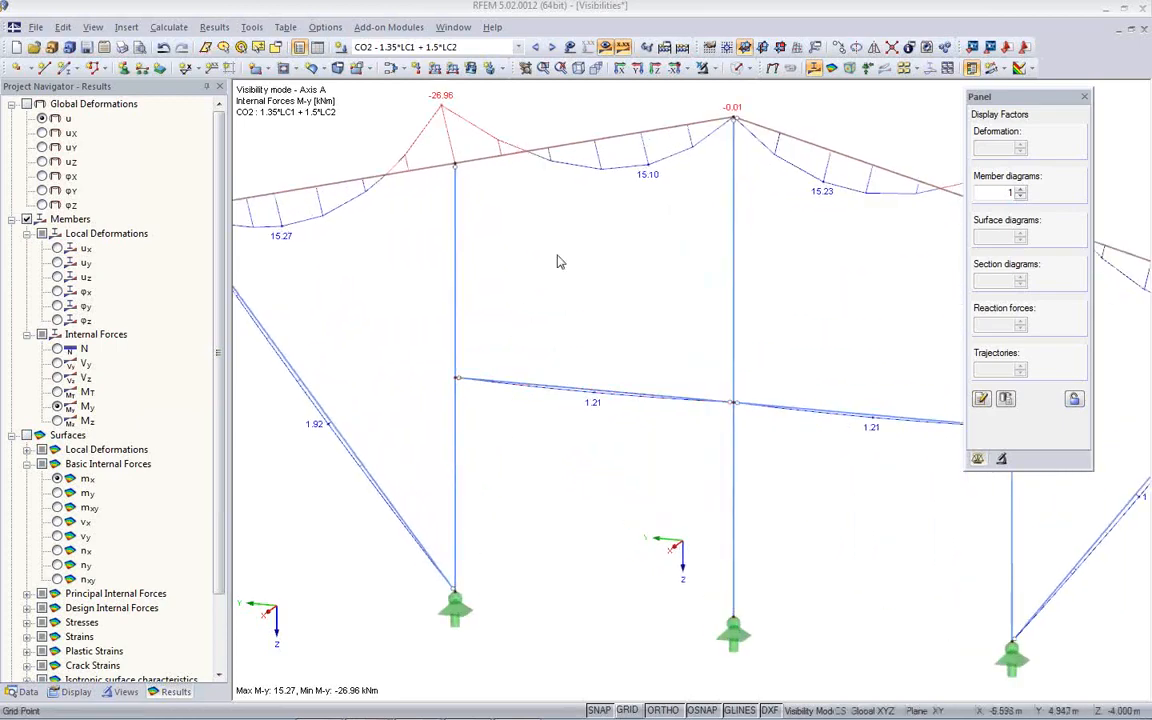
{"action": "left_click", "coordinate": [605, 48]}
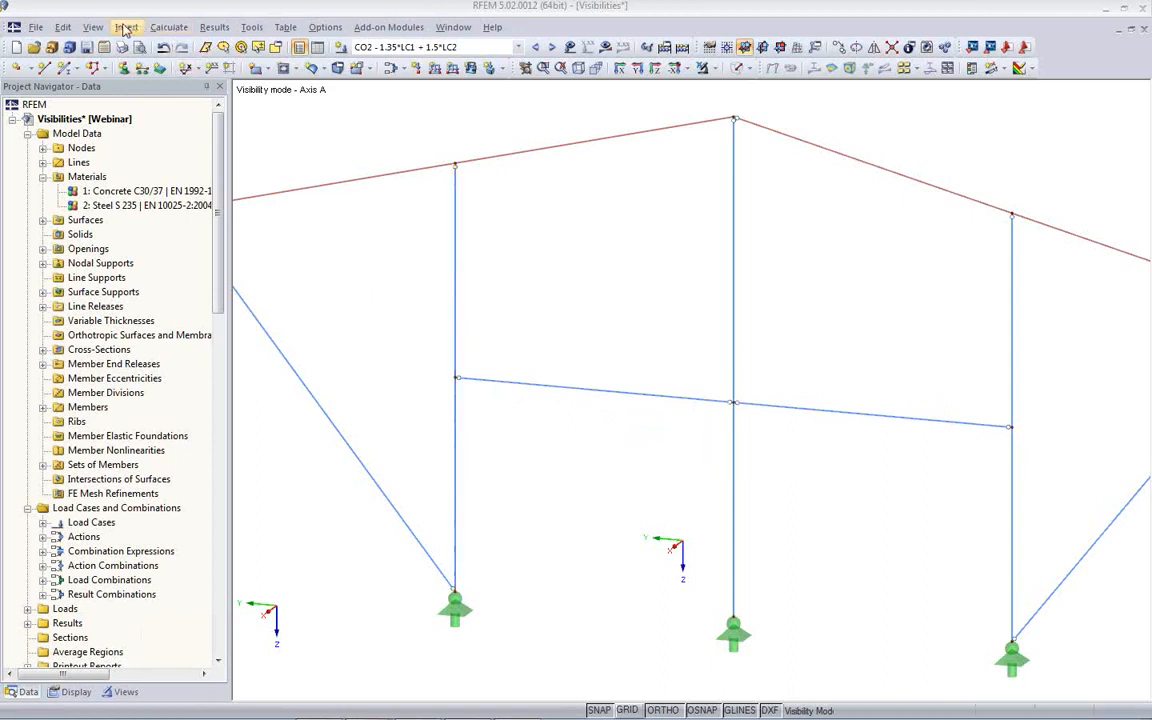
Review the FE mesh settings, including the member division options, and leave them without changes
{"action": "left_click", "coordinate": [168, 28]}
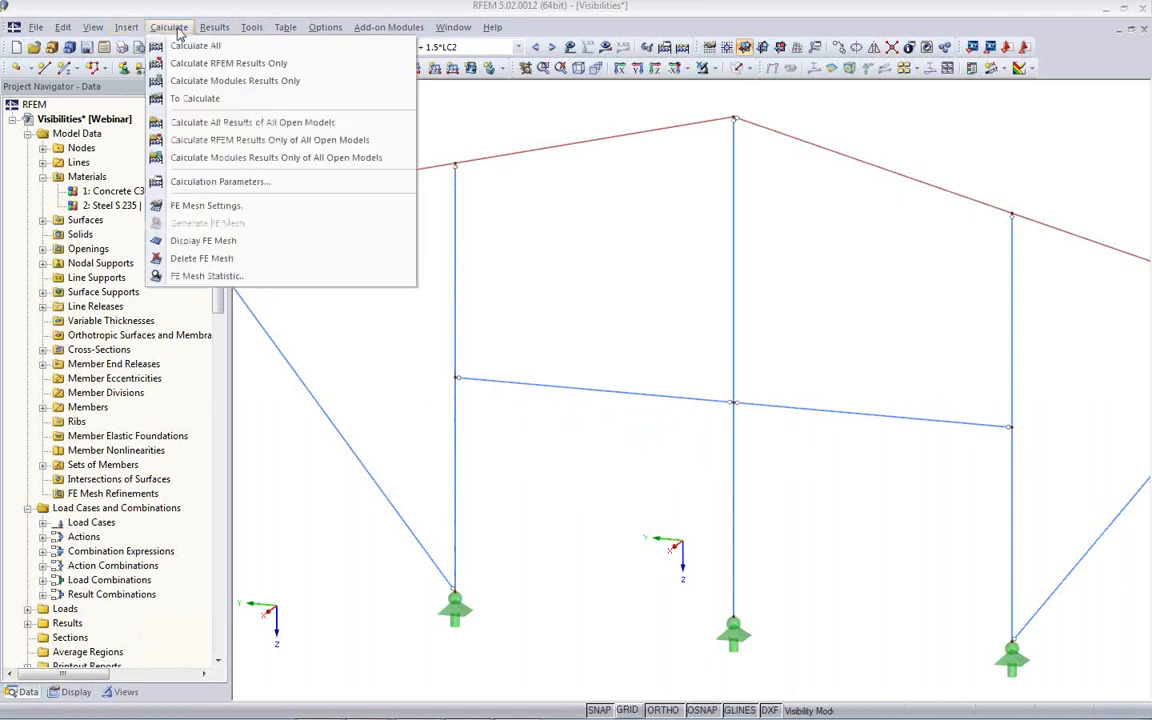
{"action": "left_click", "coordinate": [210, 206]}
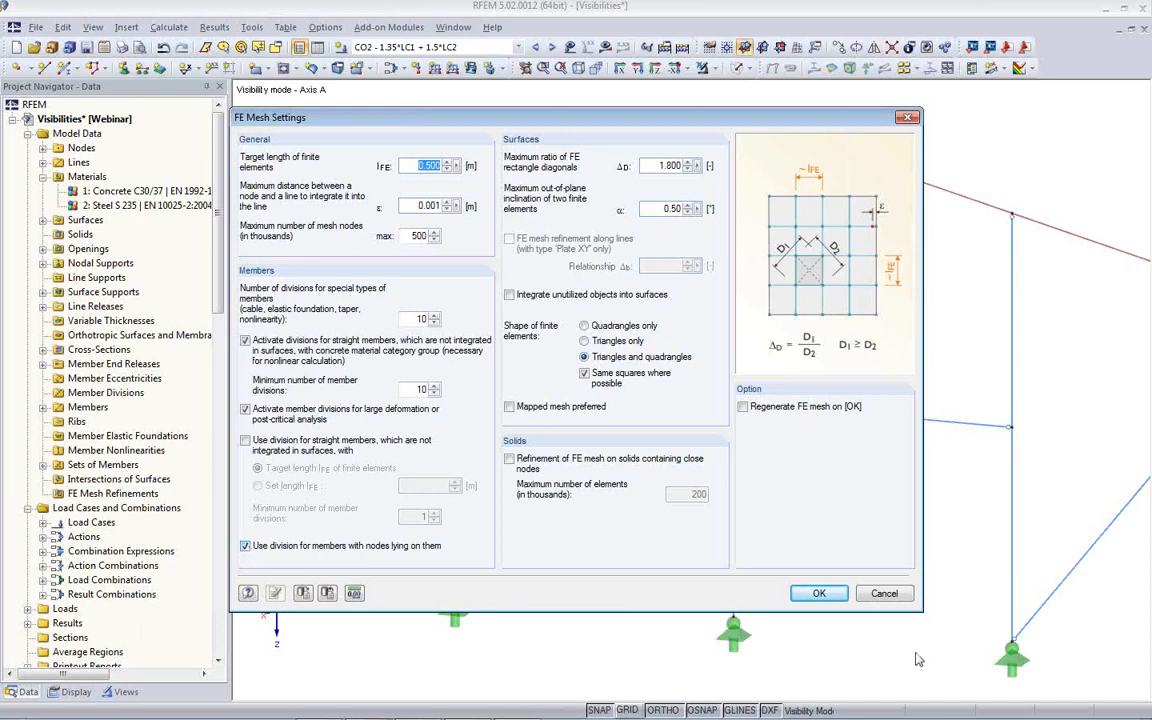
{"action": "left_click", "coordinate": [885, 594]}
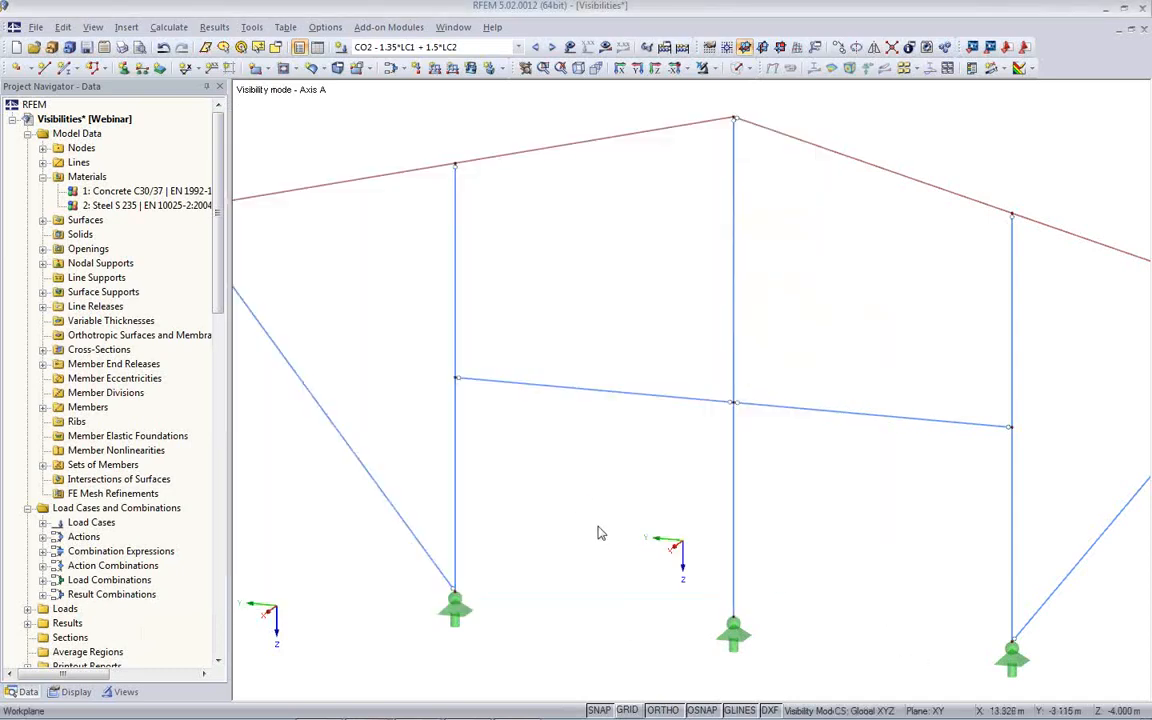
Enable the automatic connection of lines and members for the model
{"action": "right_click", "coordinate": [573, 315]}
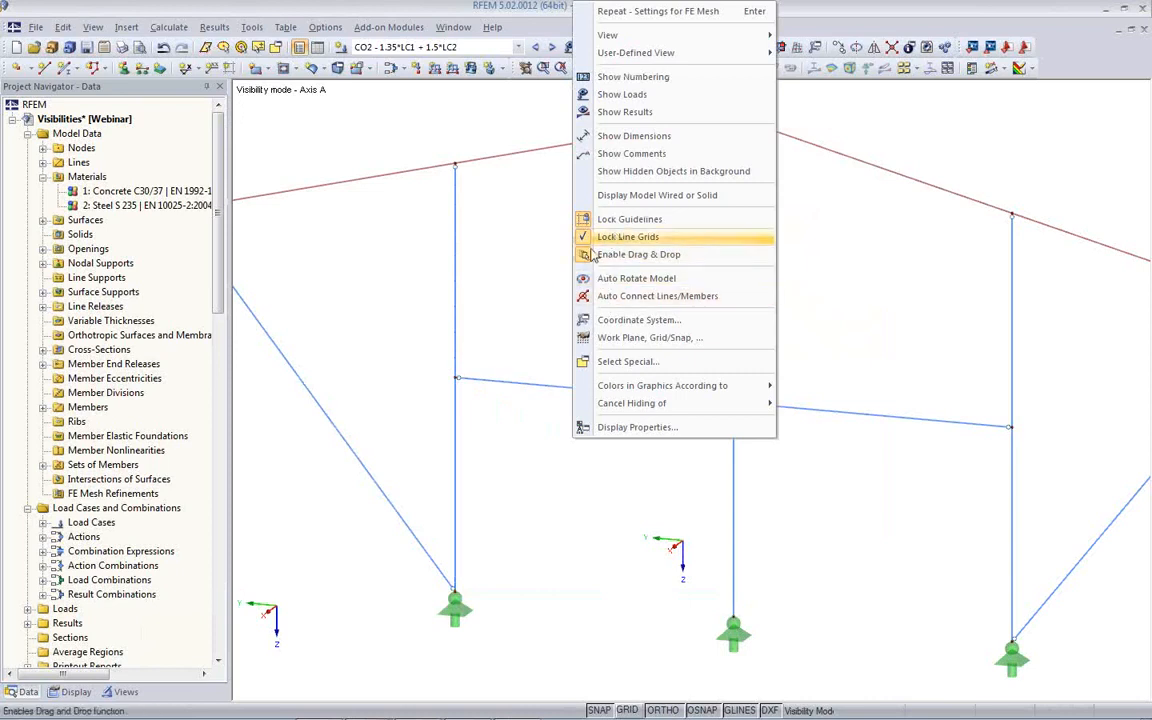
{"action": "left_click", "coordinate": [599, 297]}
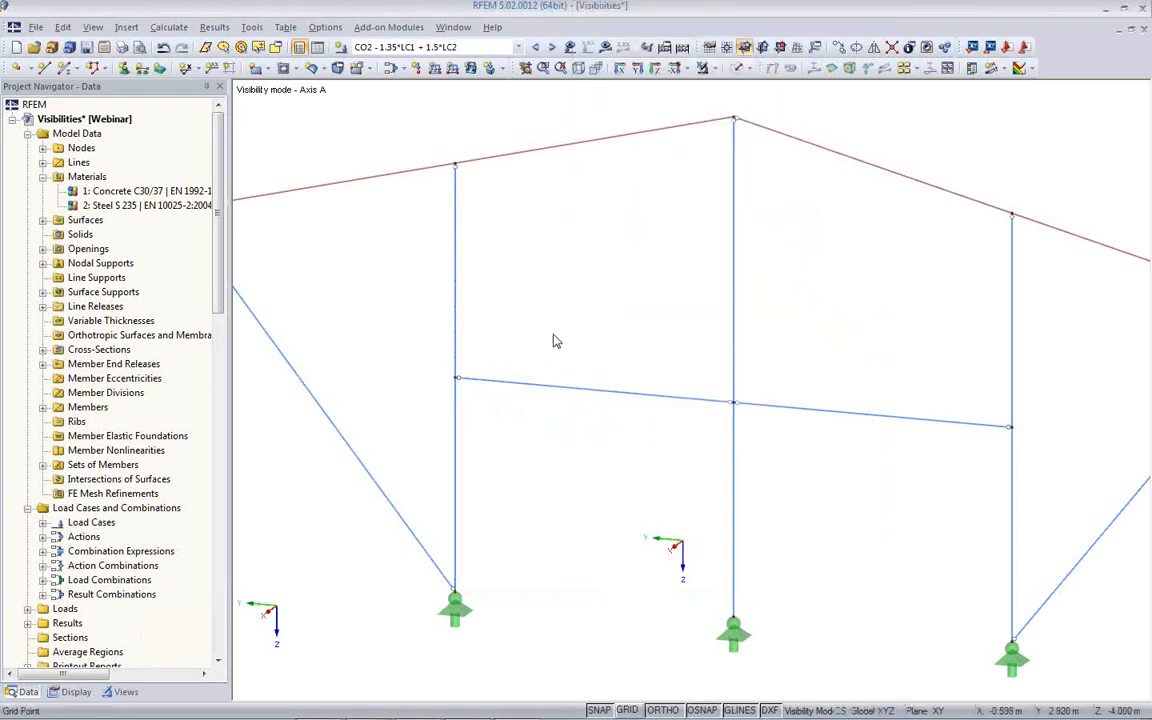
{"action": "right_click", "coordinate": [568, 320]}
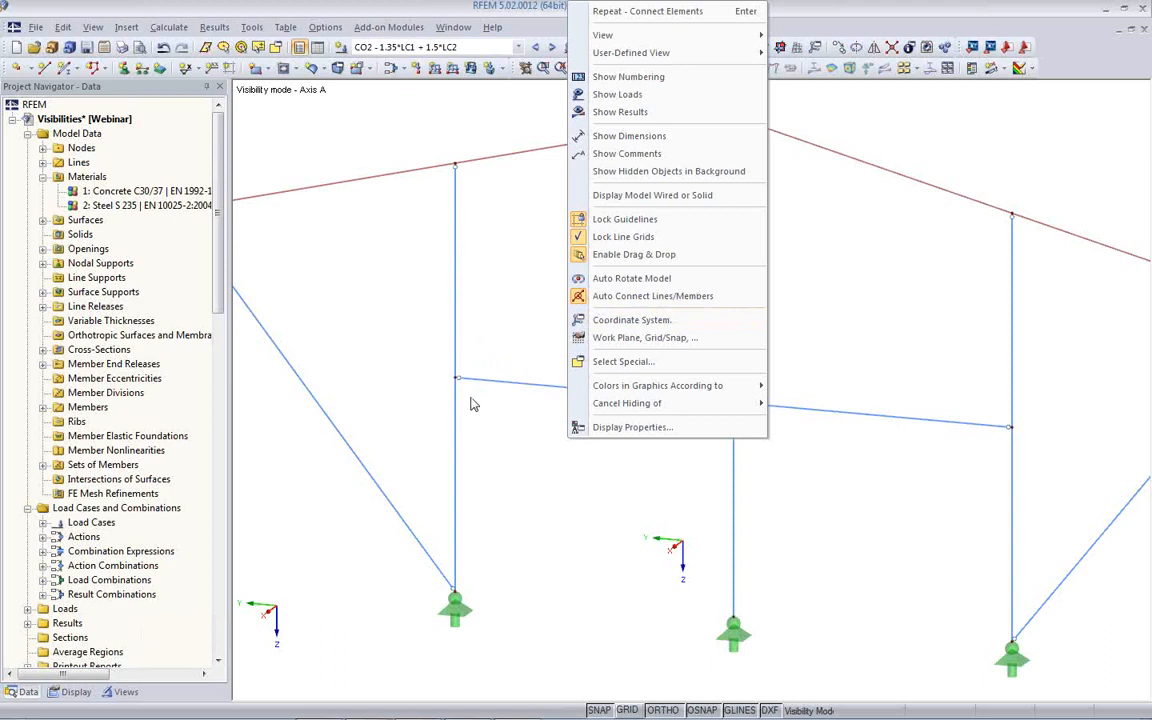
{"action": "left_click", "coordinate": [526, 435]}
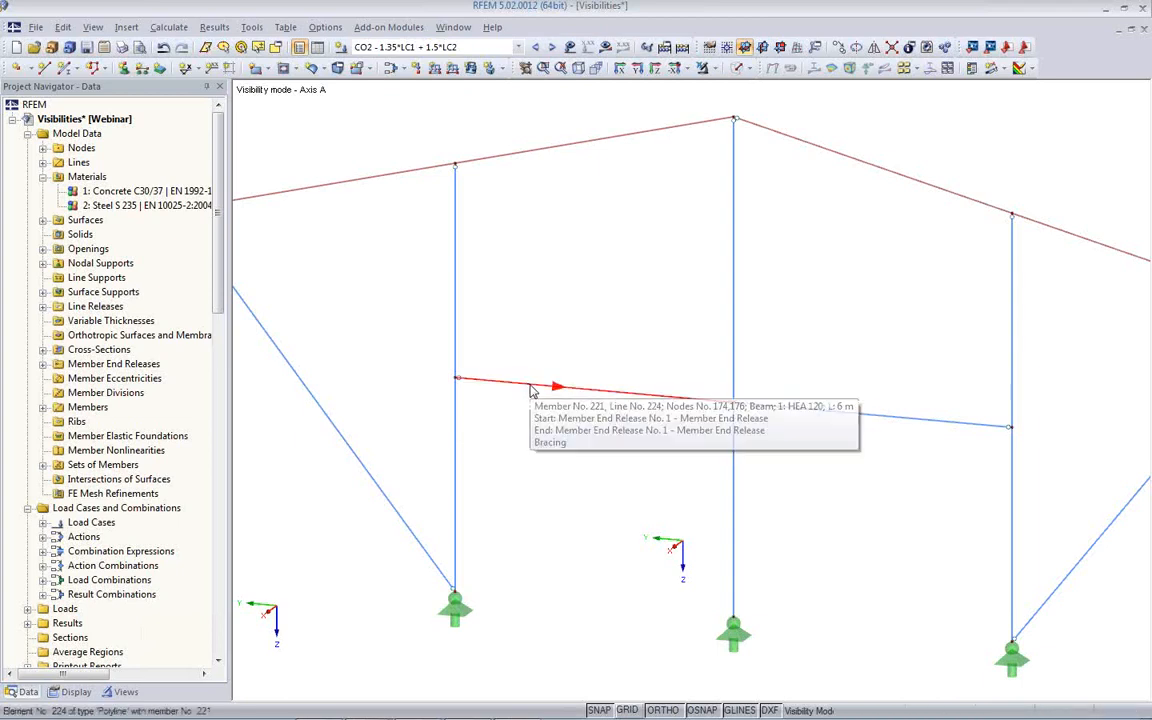
Try to move the horizontal member between two columns graphically, decline deleting the results, and disable Drag & Drop
{"action": "left_click_drag", "start_coordinate": [530, 391], "coordinate": [518, 326]}
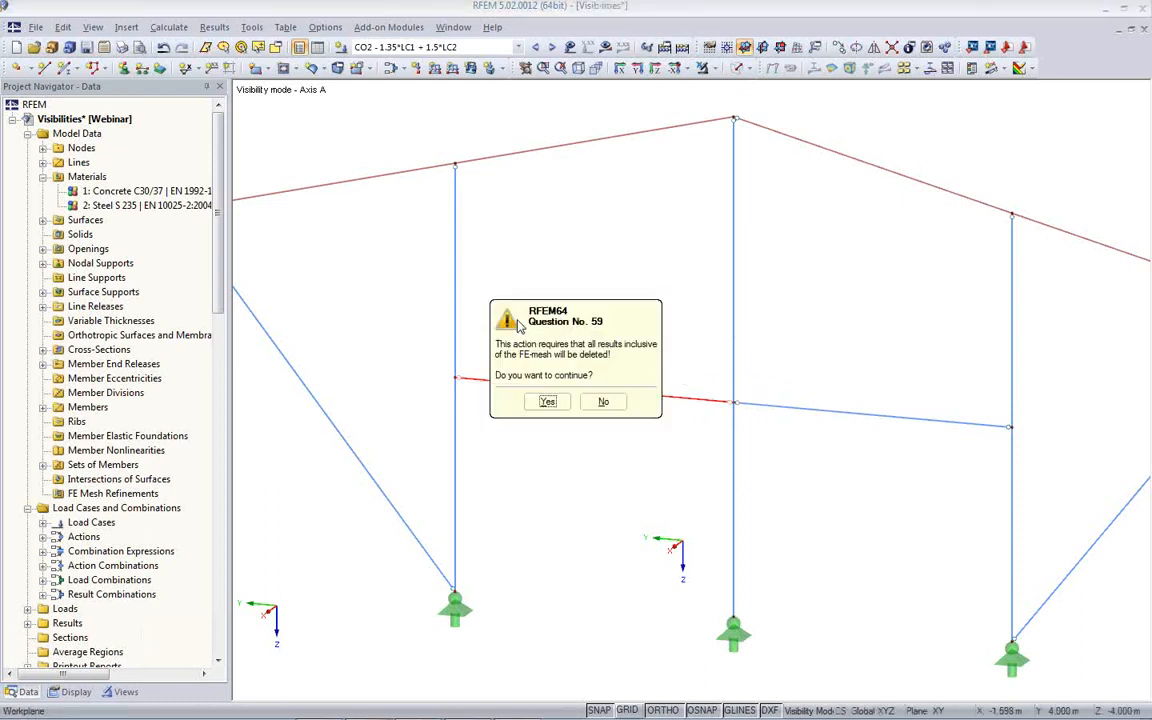
{"action": "left_click", "coordinate": [601, 402]}
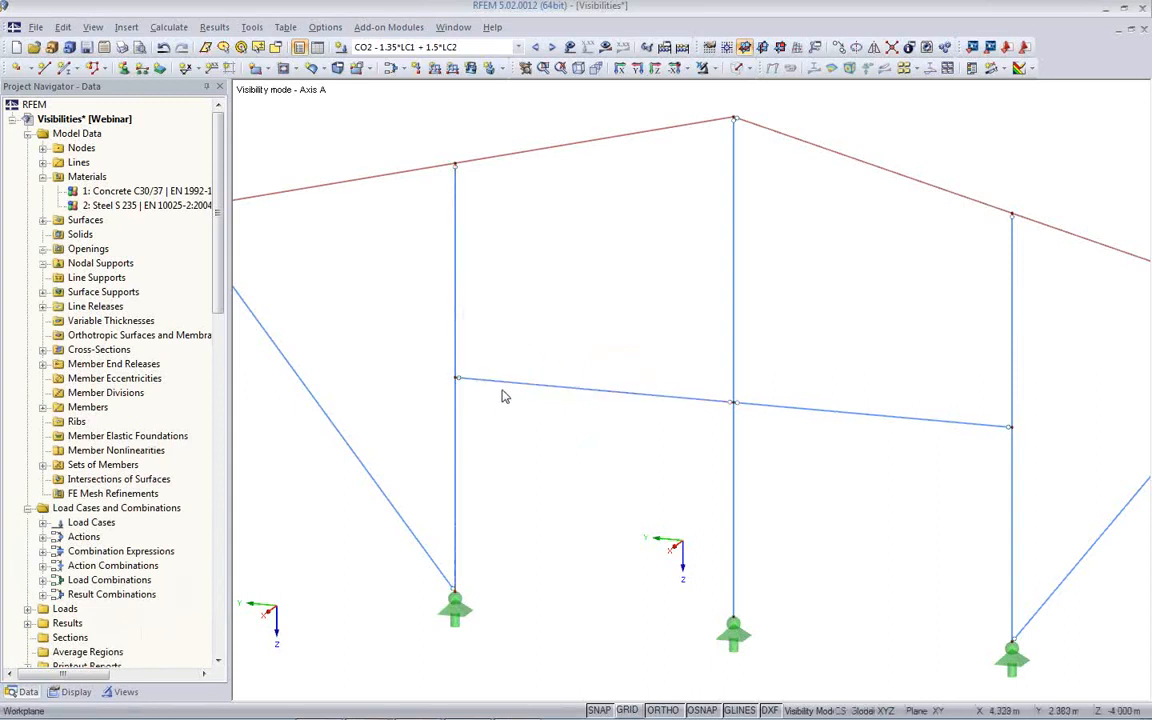
{"action": "right_click", "coordinate": [547, 327]}
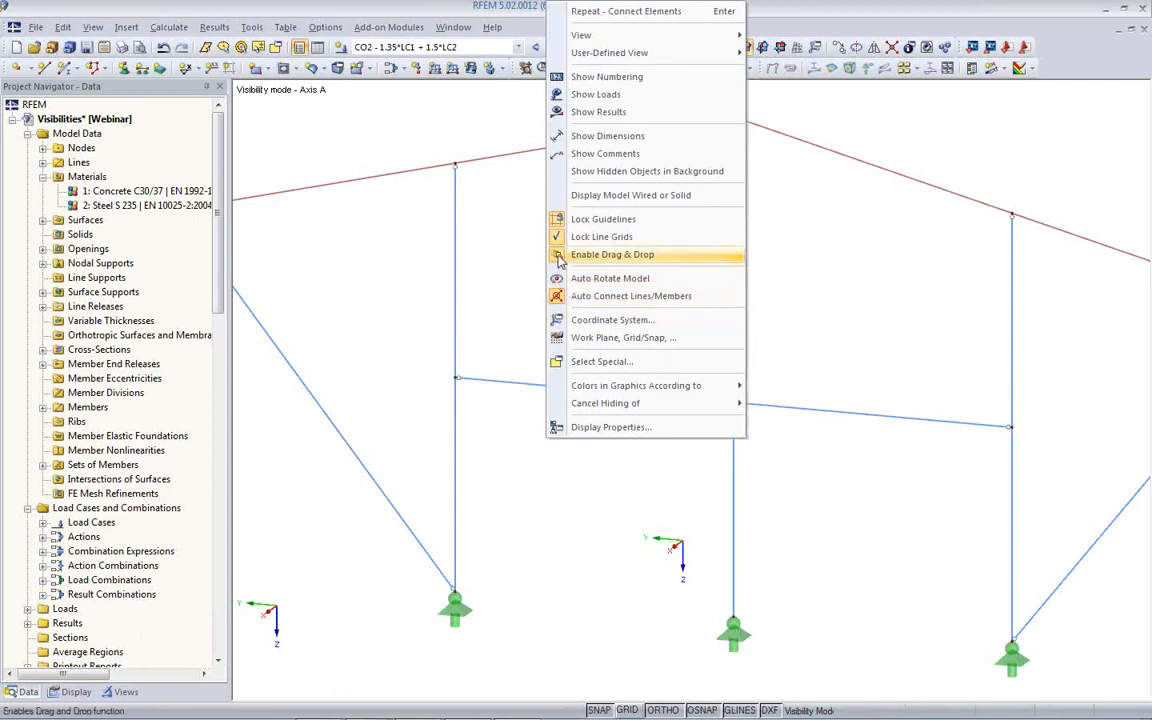
{"action": "left_click", "coordinate": [557, 263]}
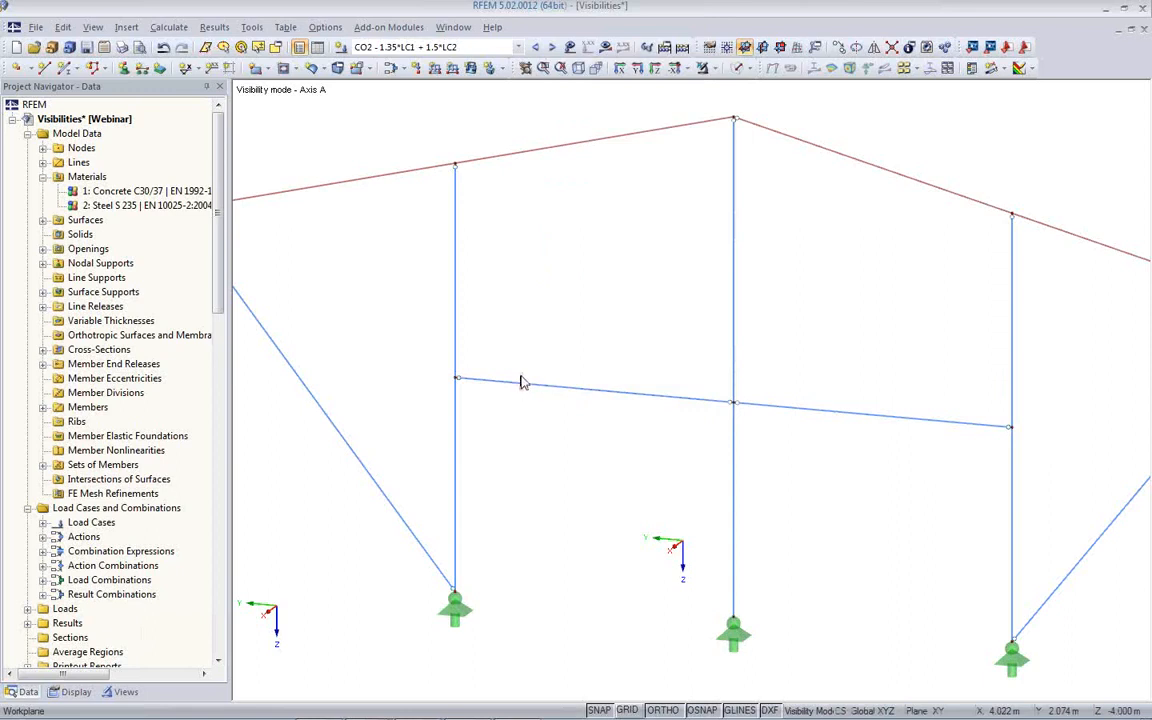
{"action": "left_click", "coordinate": [516, 381]}
Re-enable Drag & Drop for the model objects and check the setting
{"action": "right_click", "coordinate": [550, 337]}
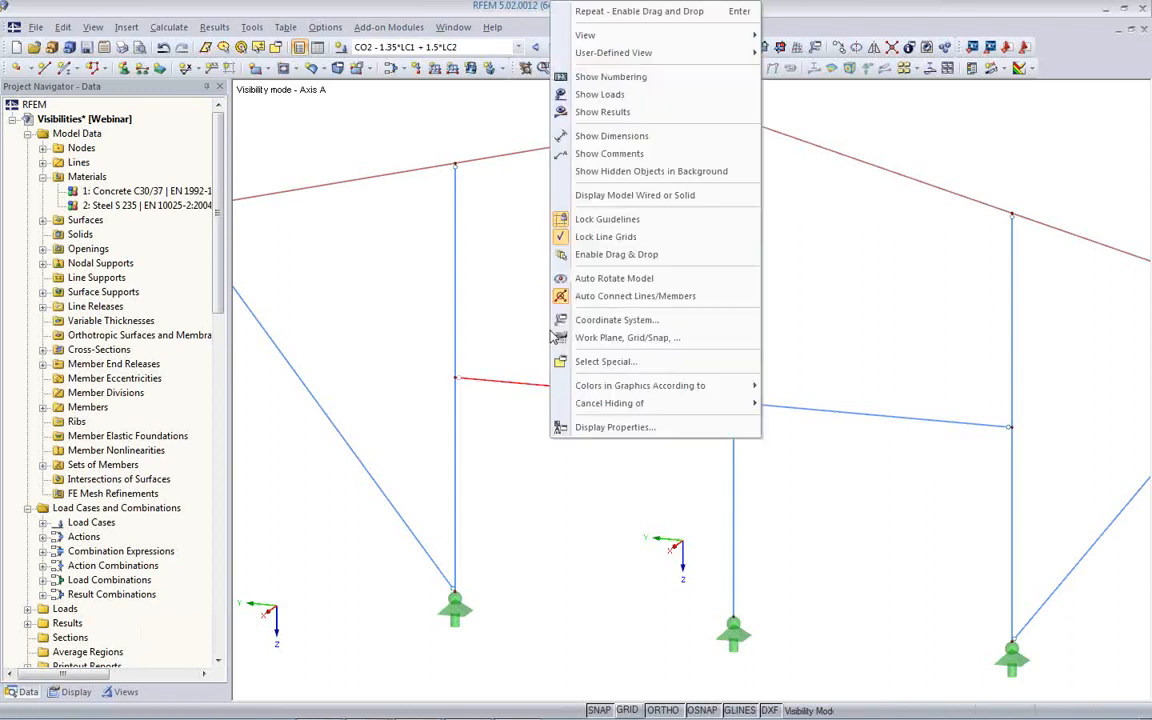
{"action": "left_click", "coordinate": [565, 254]}
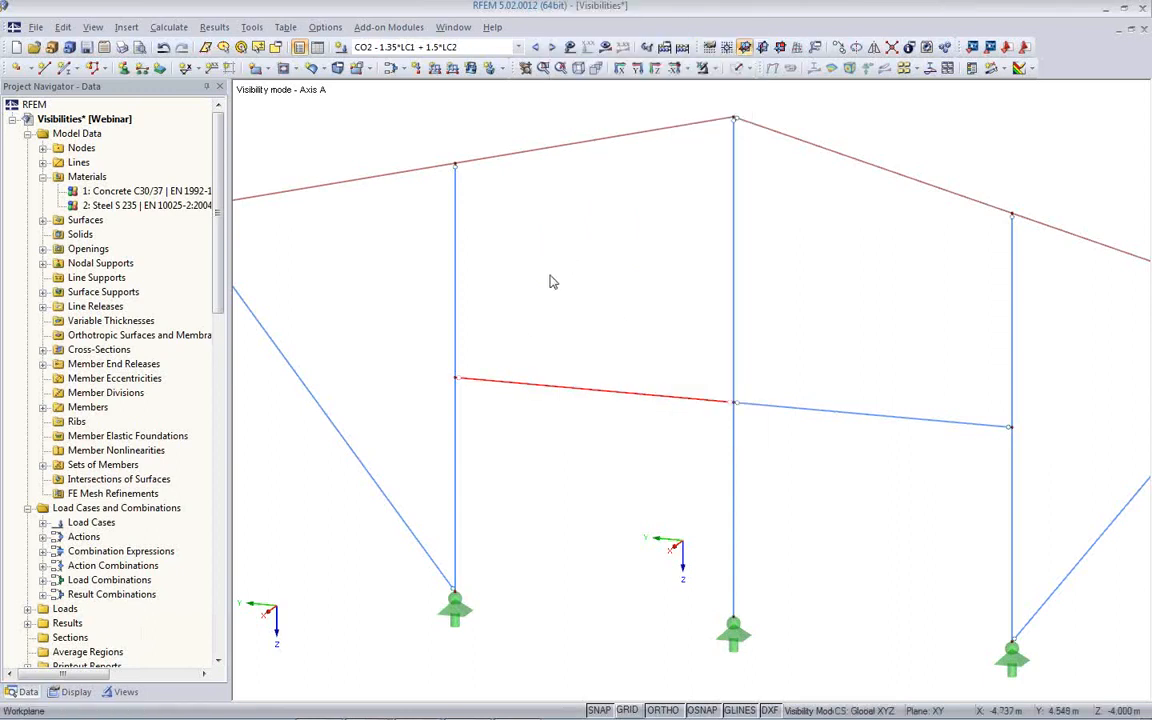
{"action": "right_click", "coordinate": [552, 282]}
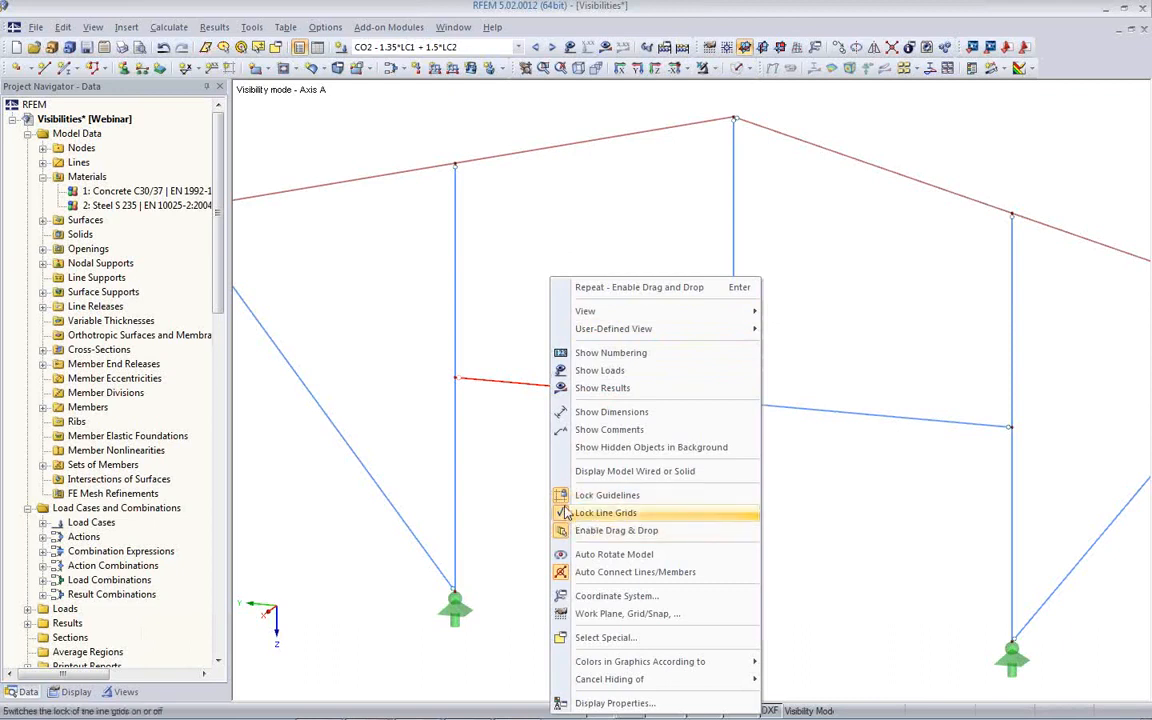
{"action": "left_click", "coordinate": [481, 485]}
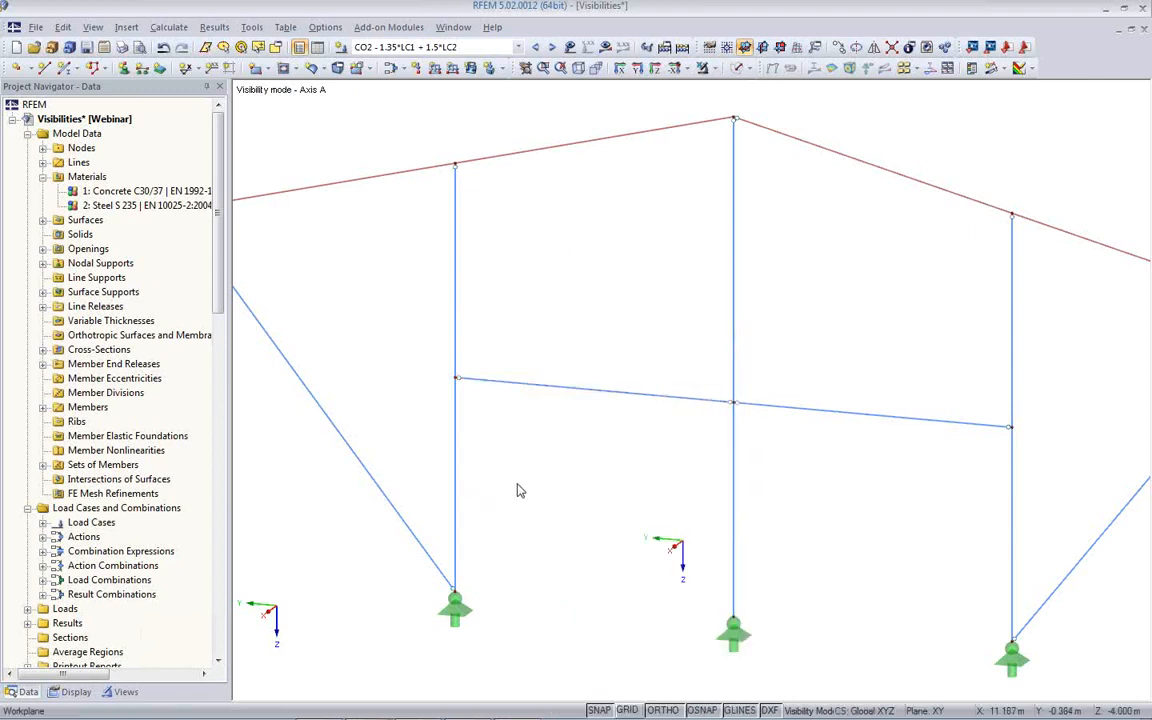
{"action": "scroll", "coordinate": [520, 490], "scroll_direction": "down", "scroll_amount": 2}
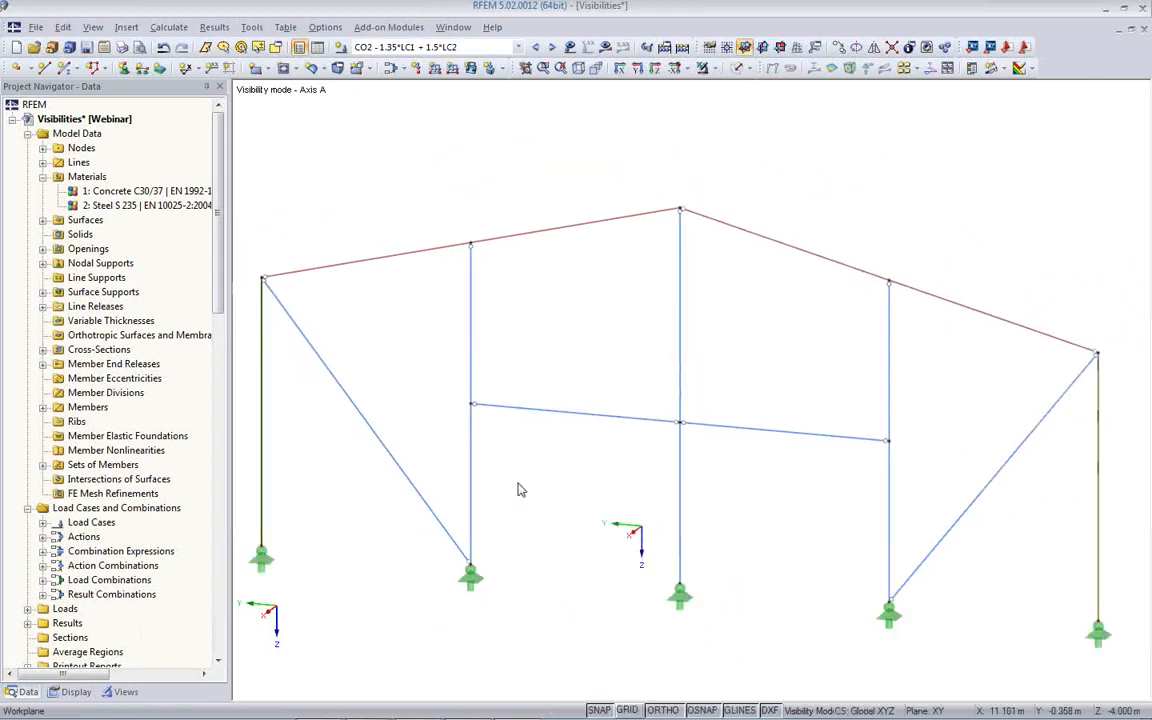
{"action": "right_click", "coordinate": [581, 352]}
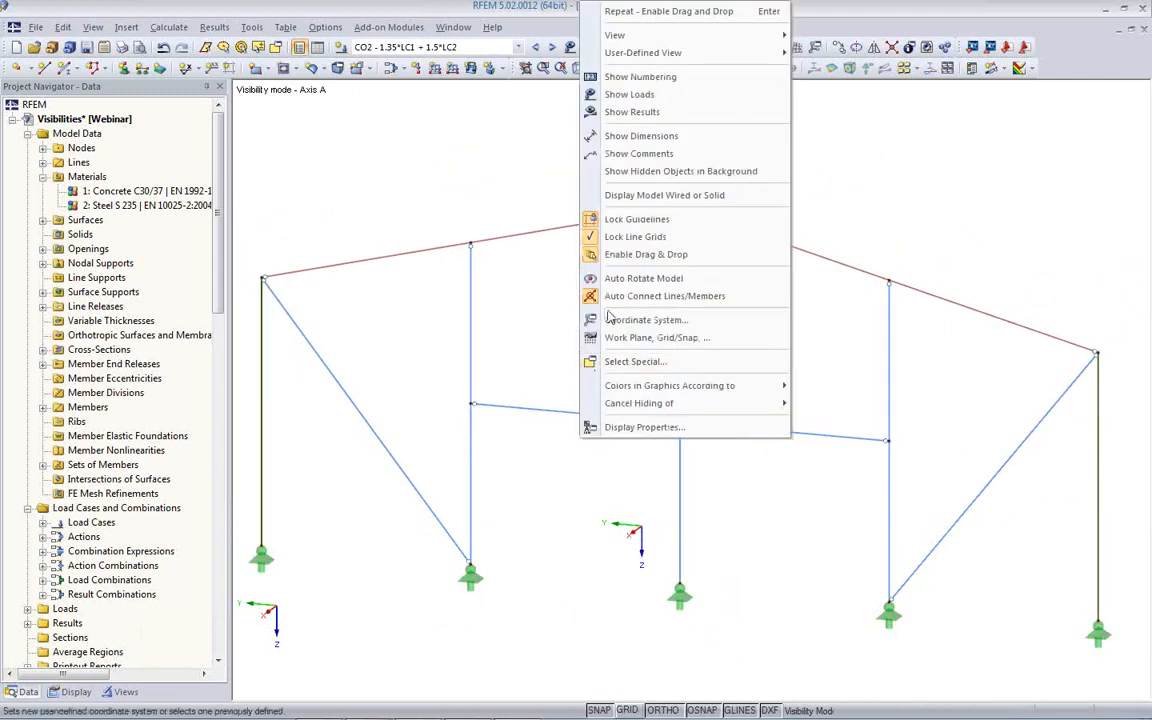
{"action": "left_click", "coordinate": [533, 316]}
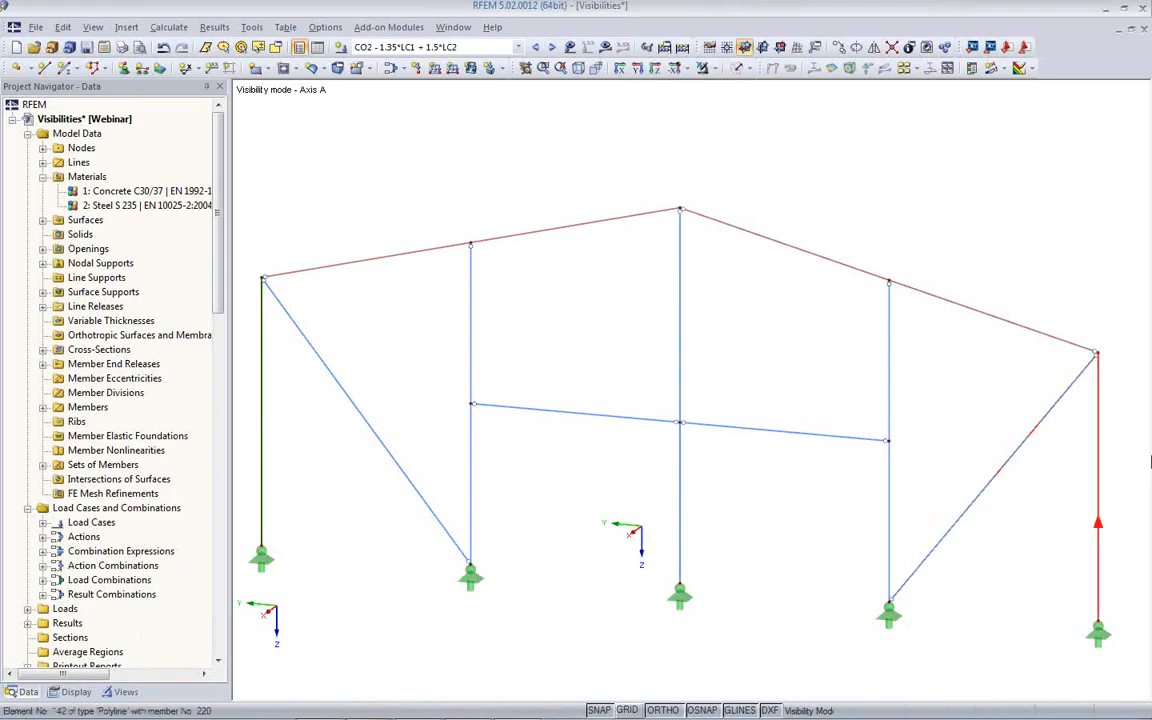
Leave the Axis A visibility mode to show the entire building, and display the model as solid
{"action": "left_click", "coordinate": [701, 70]}
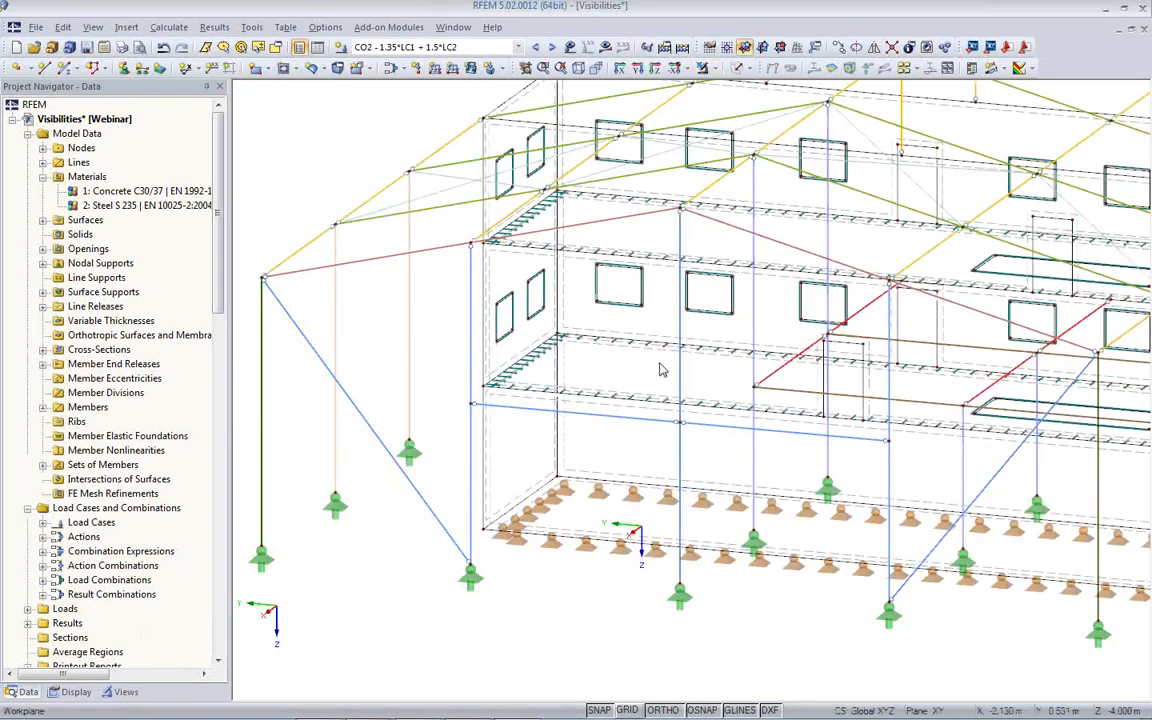
{"action": "middle_click_drag", "start_coordinate": [703, 332], "coordinate": [657, 342], "text": "ctrl"}
{"action": "left_click", "coordinate": [736, 70]}
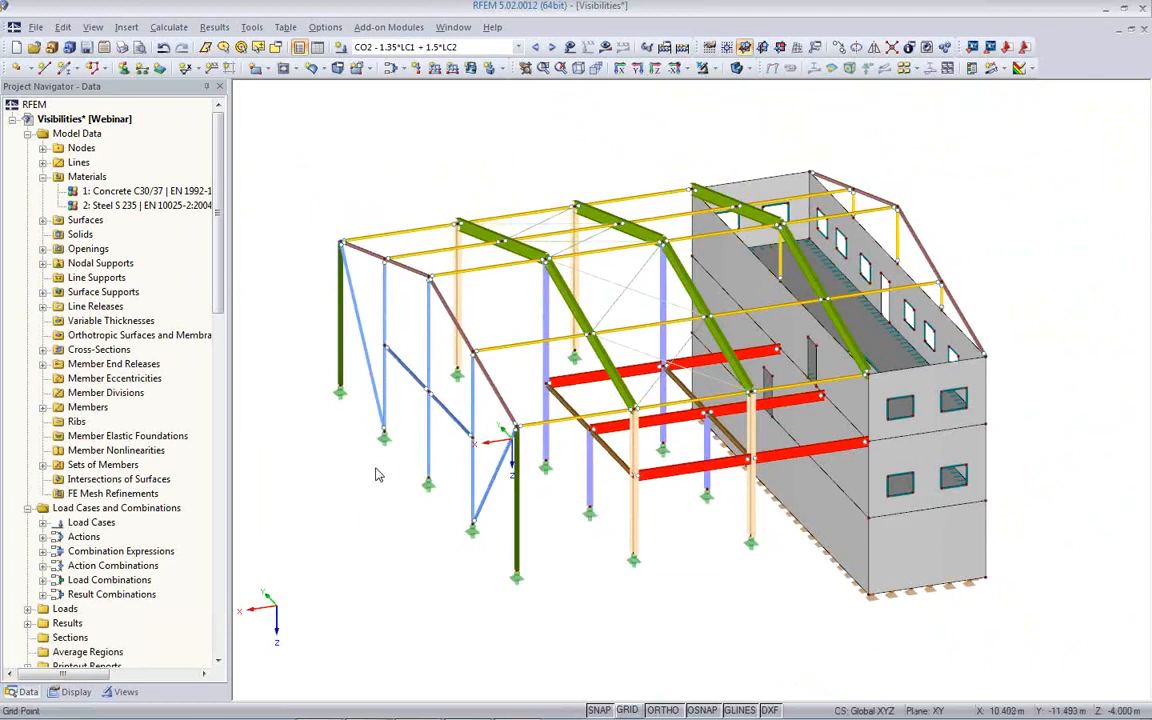
{"action": "left_click", "coordinate": [126, 27]}
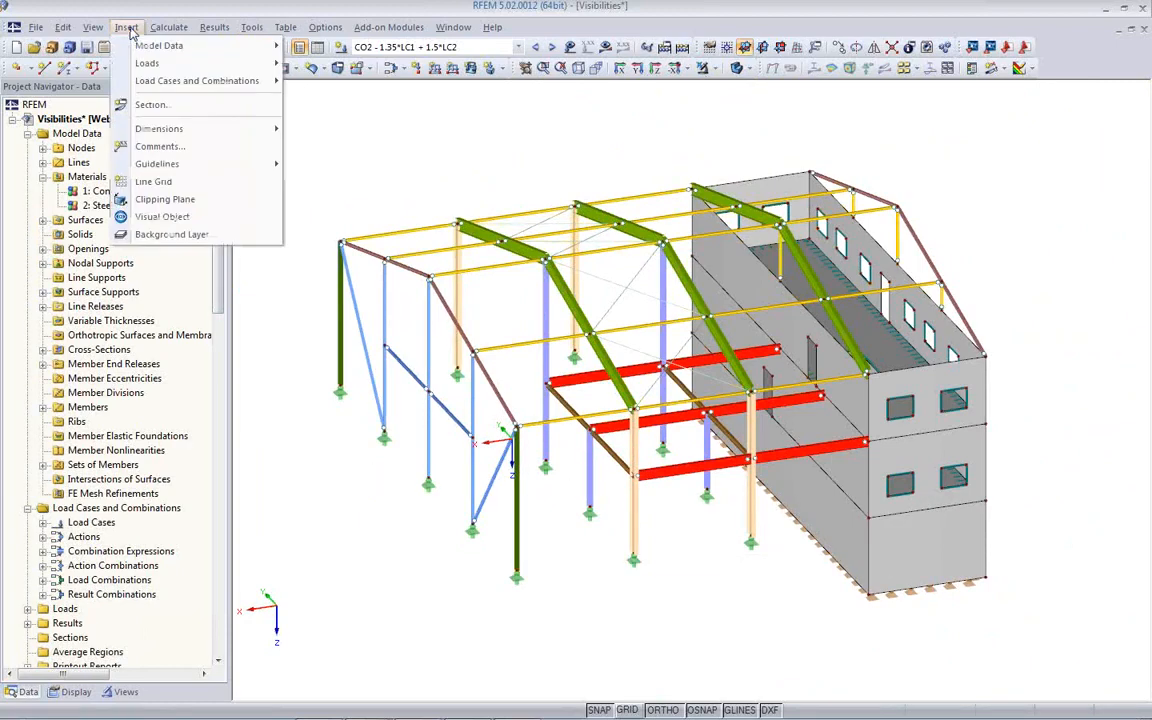
{"action": "left_click", "coordinate": [557, 127]}
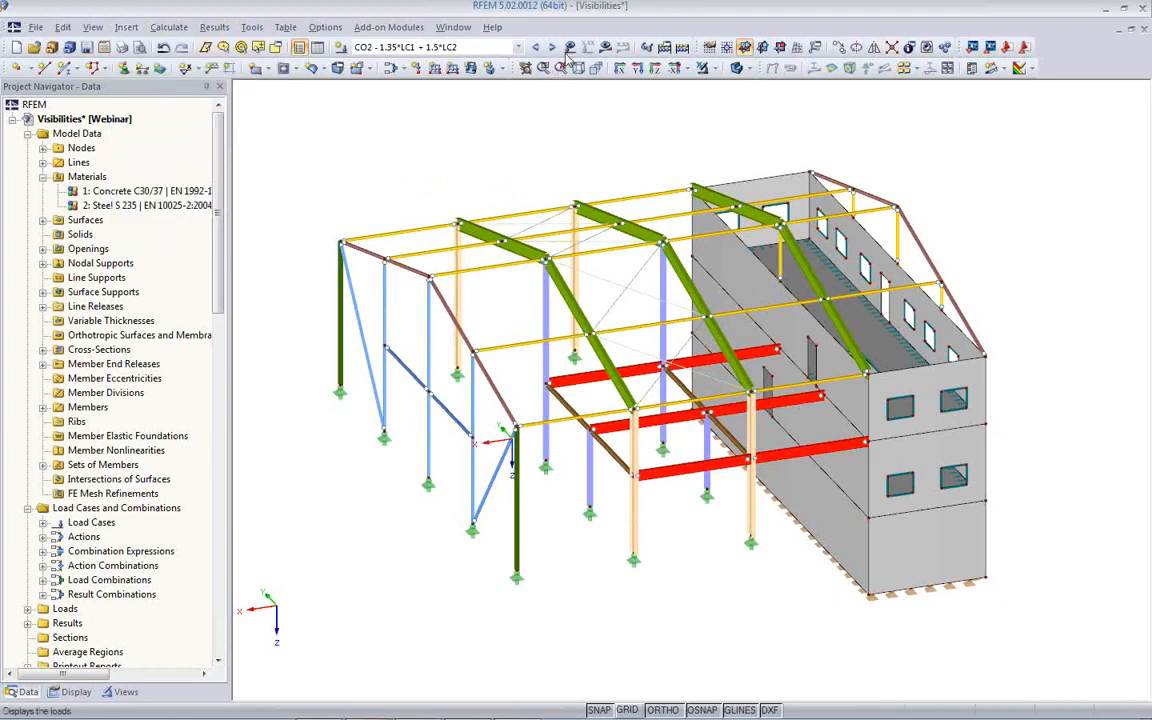
Show the CO2 results with surface results included, and examine the basic internal forces my on the floor slabs
{"action": "left_click", "coordinate": [606, 48]}
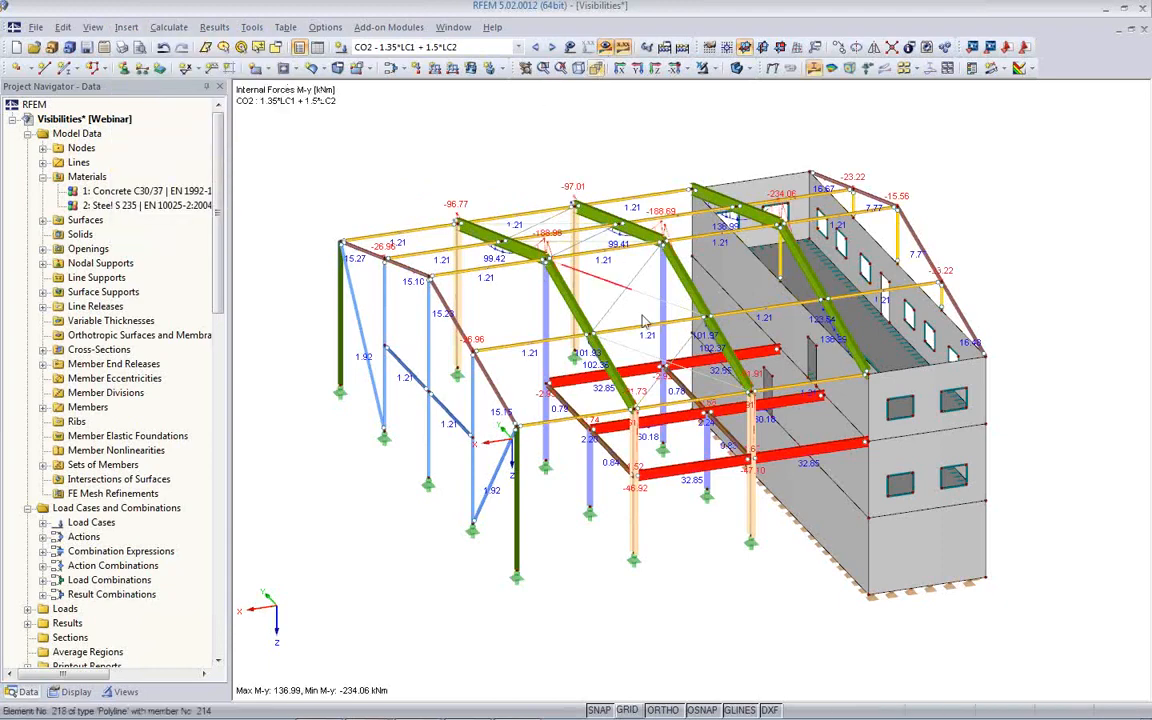
{"action": "left_click", "coordinate": [831, 67]}
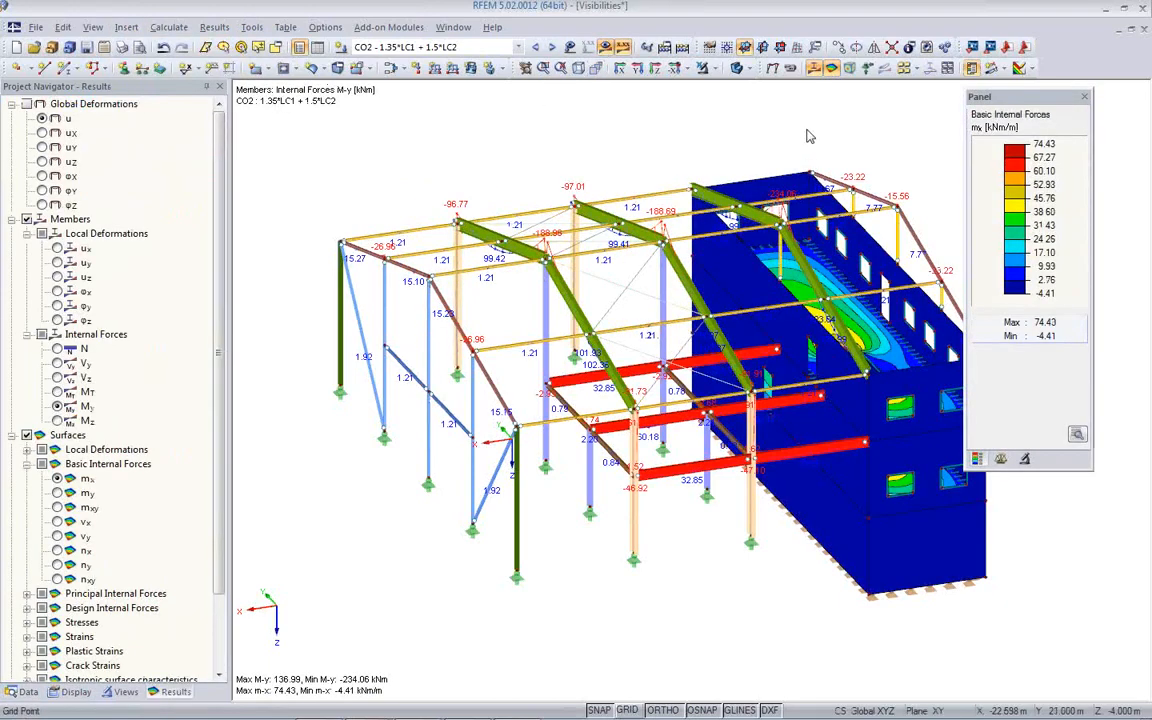
{"action": "left_click", "coordinate": [58, 493]}
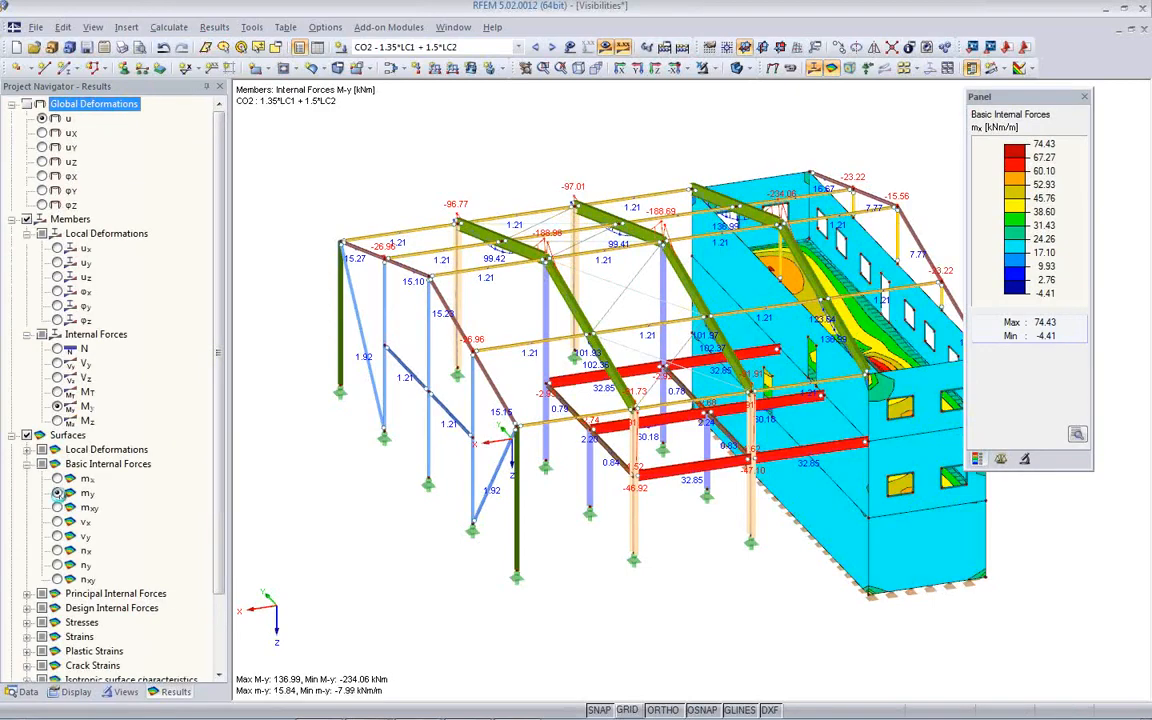
{"action": "middle_click_drag", "start_coordinate": [525, 553], "coordinate": [862, 483], "text": "ctrl"}
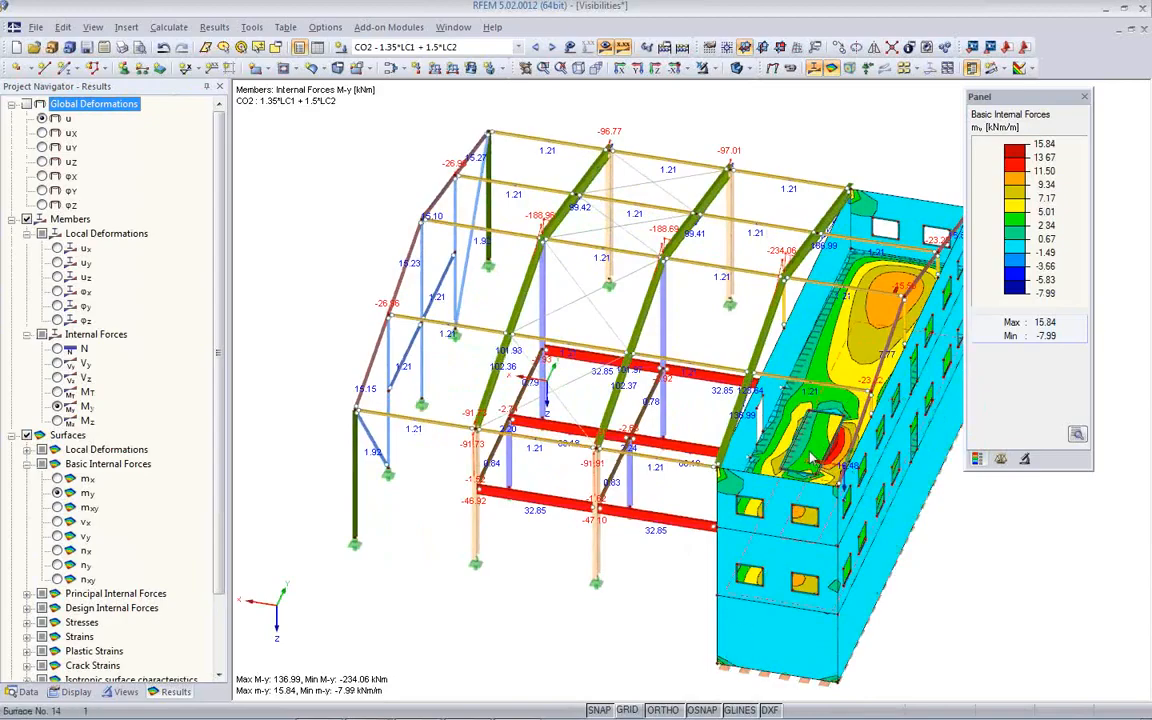
{"action": "middle_click_drag", "start_coordinate": [822, 484], "coordinate": [692, 435], "text": "ctrl"}
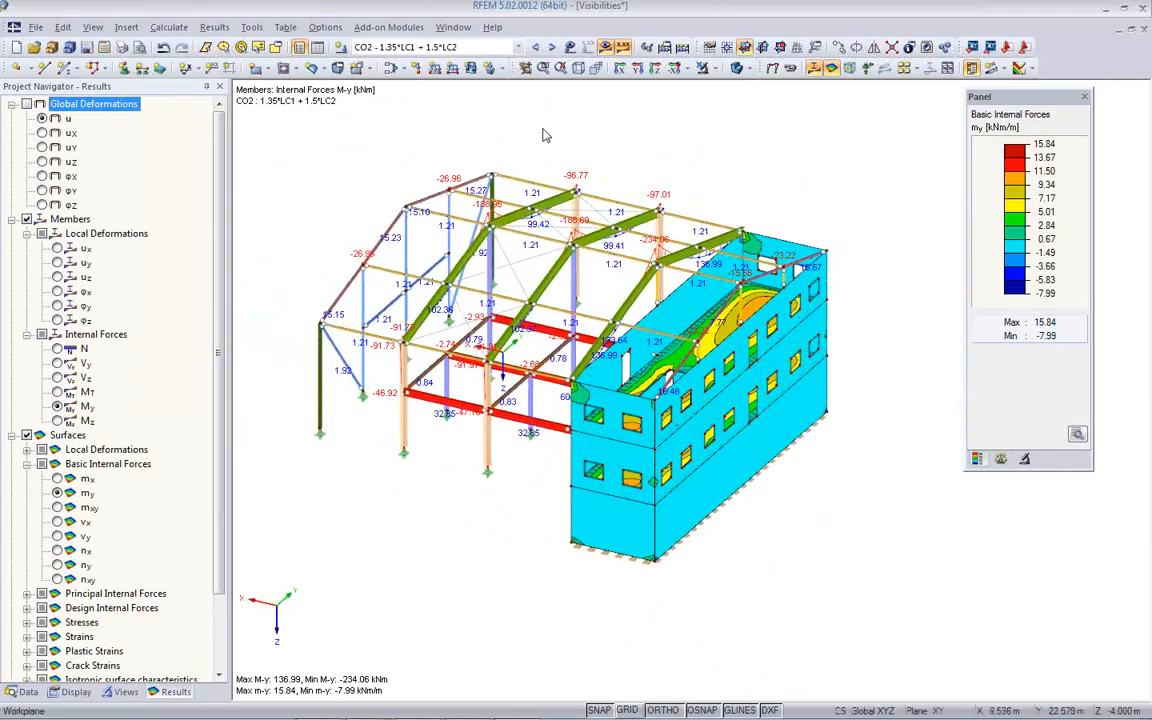
Cut the model with a clipping plane parallel to X-Y at an offset of 1.9 m to view the slab results
{"action": "left_click", "coordinate": [124, 27]}
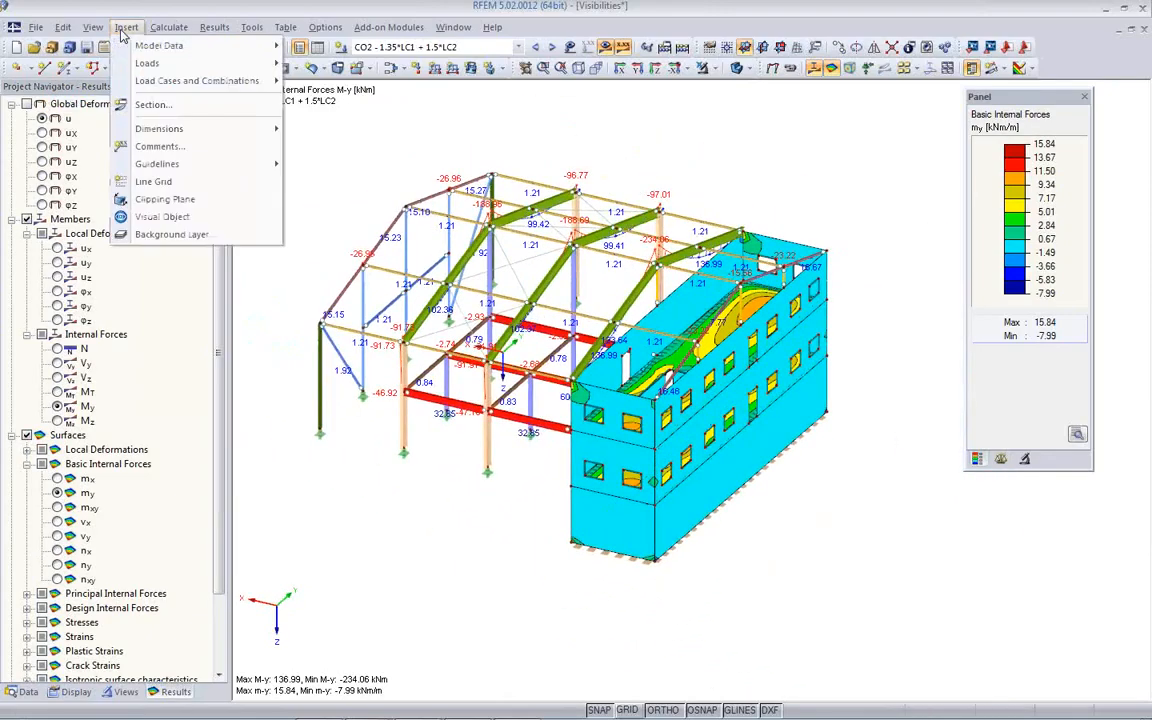
{"action": "left_click", "coordinate": [140, 204]}
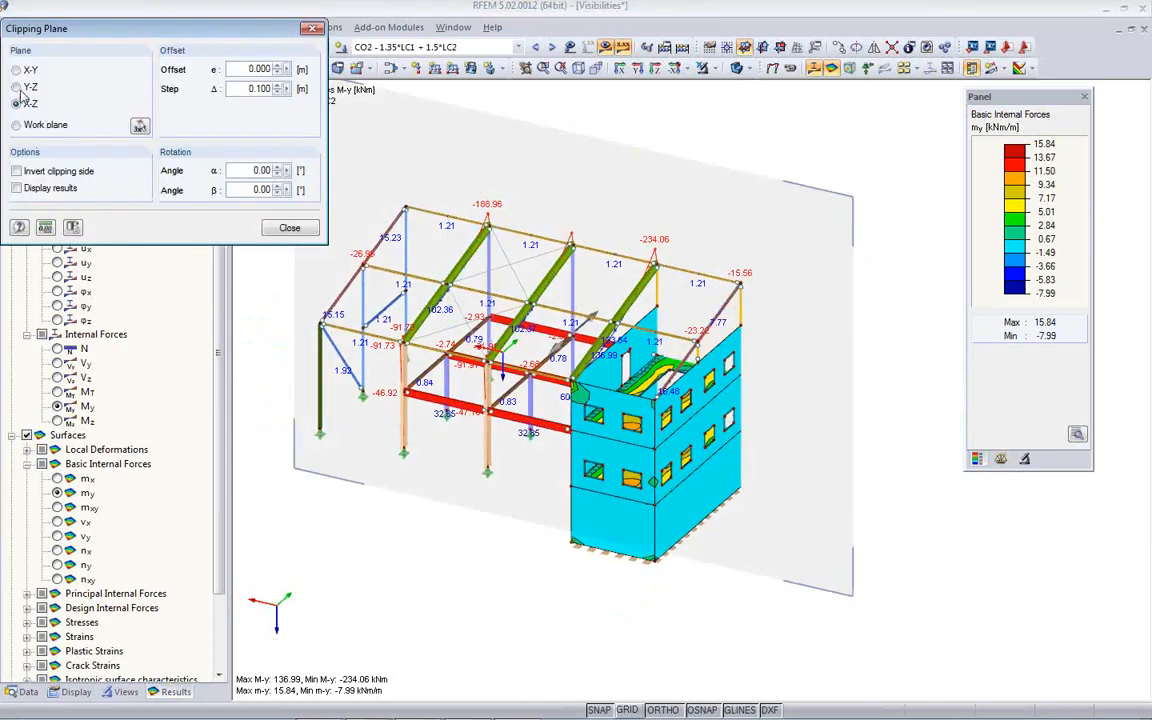
{"action": "left_click", "coordinate": [16, 70]}
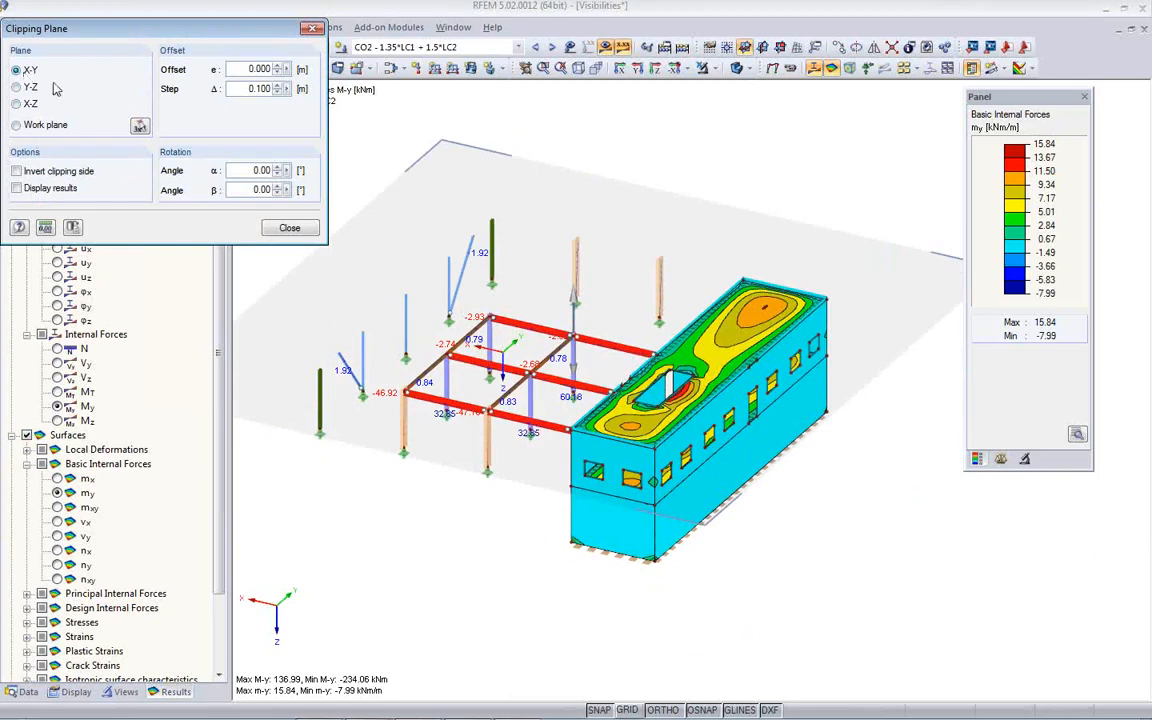
{"action": "left_click_drag", "start_coordinate": [277, 74], "coordinate": [277, 66]}
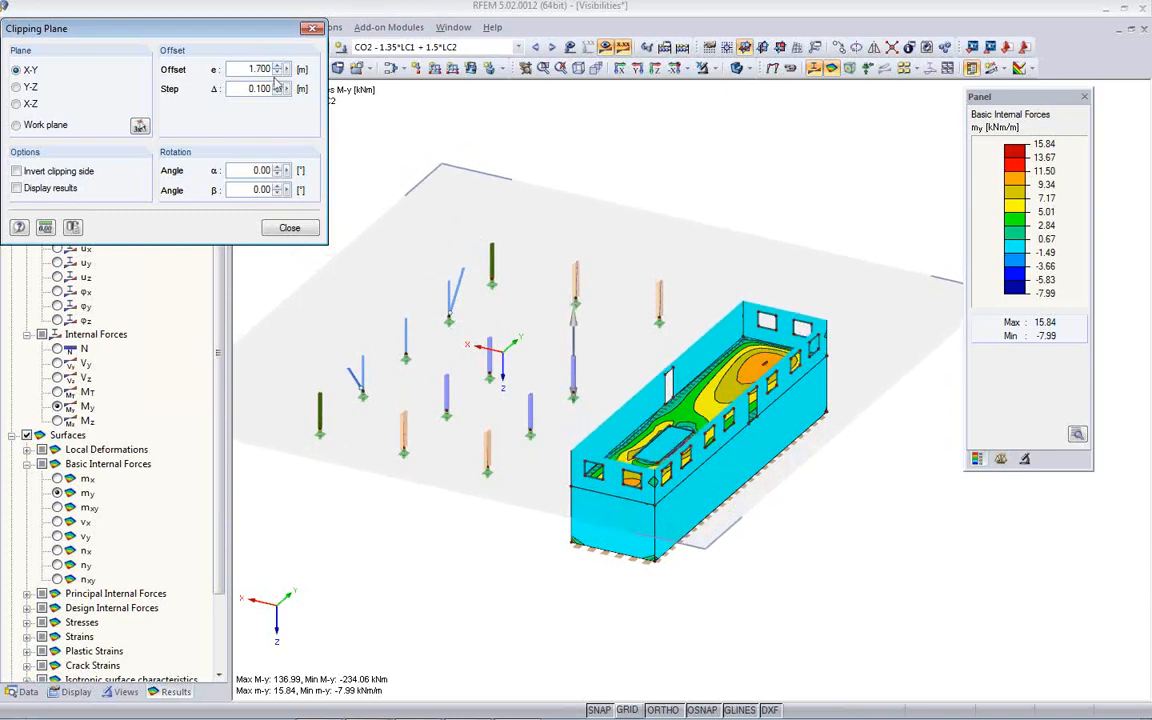
{"action": "middle_click_drag", "start_coordinate": [660, 500], "coordinate": [577, 348]}
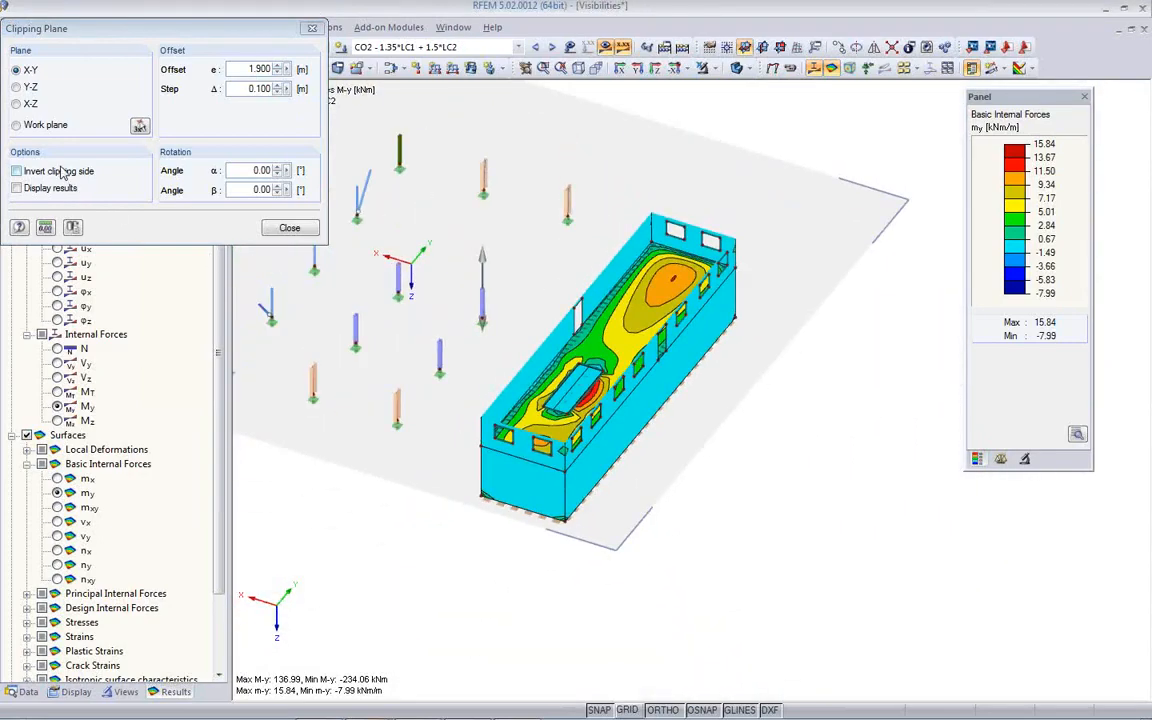
Switch the clipping plane to X-Z and offset it by -2.0 m to view the section through the building
{"action": "left_click", "coordinate": [16, 104]}
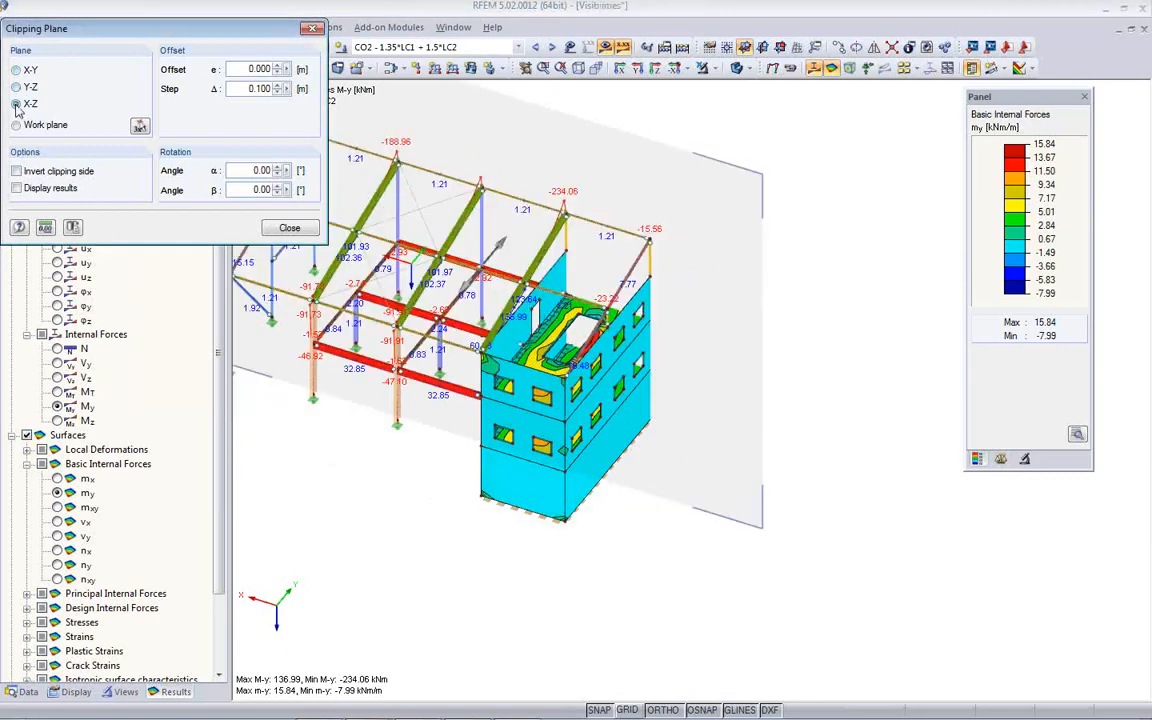
{"action": "middle_click_drag", "start_coordinate": [640, 355], "coordinate": [772, 338]}
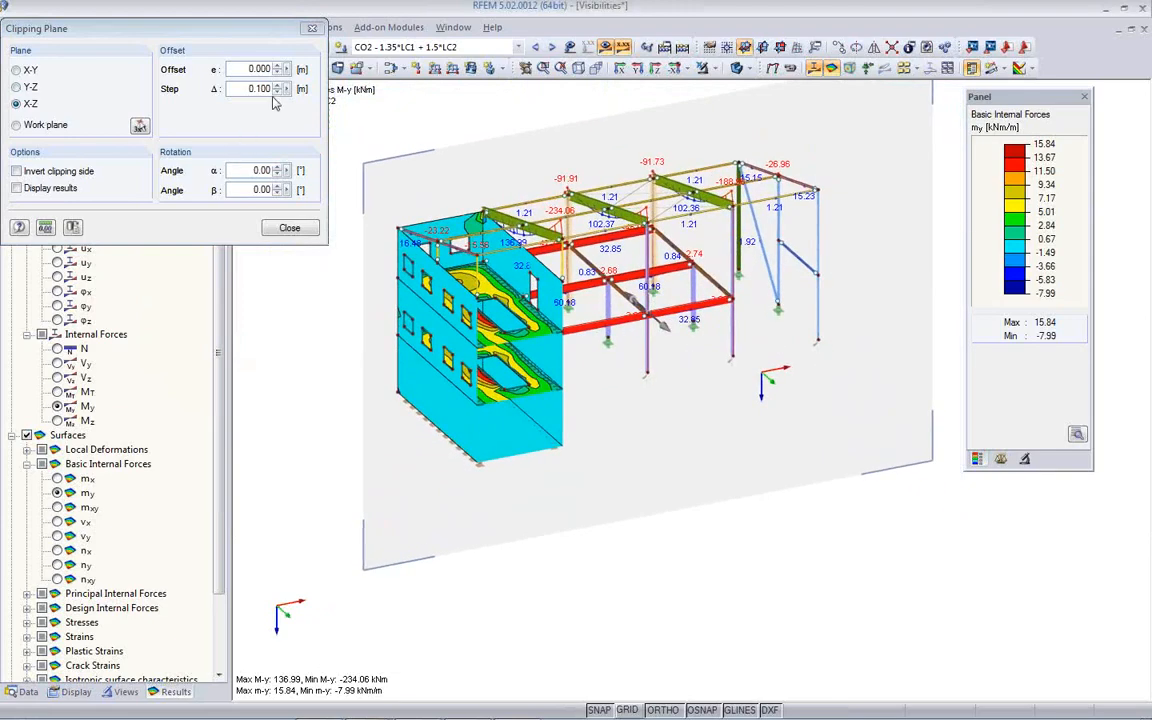
{"action": "left_click", "coordinate": [277, 73]}
{"action": "left_click", "coordinate": [277, 73]}
{"action": "left_click", "coordinate": [277, 73]}
{"action": "left_click", "coordinate": [277, 73]}
{"action": "left_click", "coordinate": [277, 73]}
{"action": "left_click", "coordinate": [277, 73]}
{"action": "left_click", "coordinate": [277, 73]}
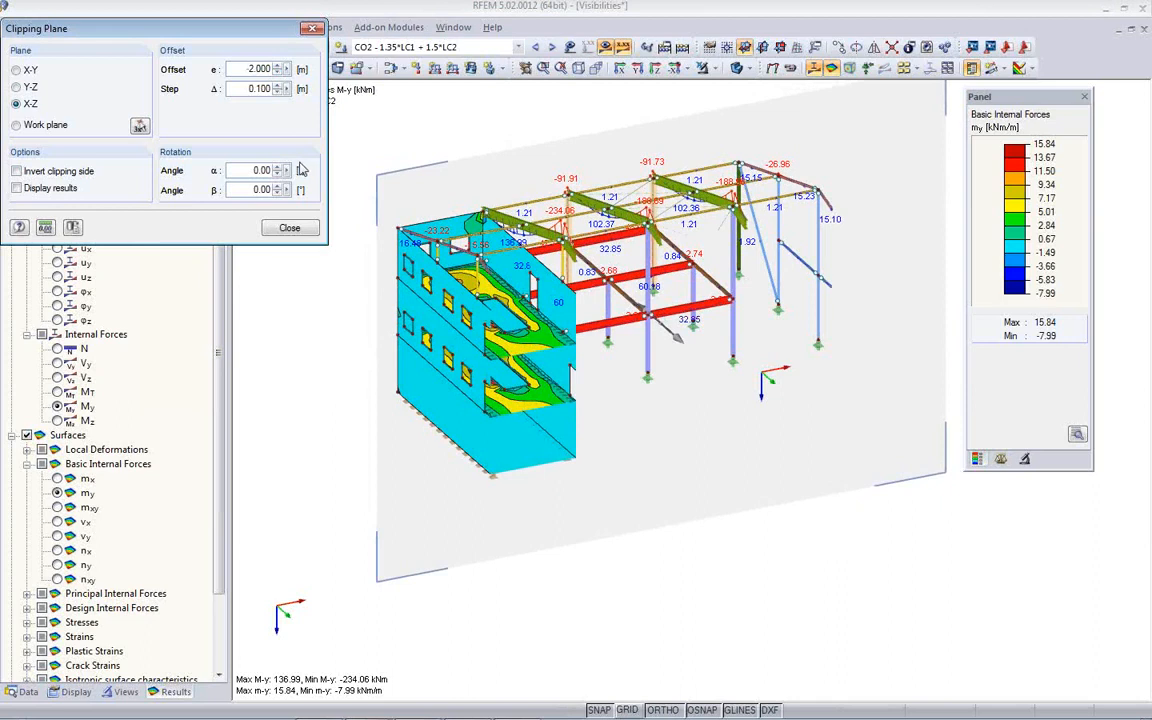
Close the clipping plane, switch off the results display, and view the complete building model
{"action": "left_click", "coordinate": [288, 229]}
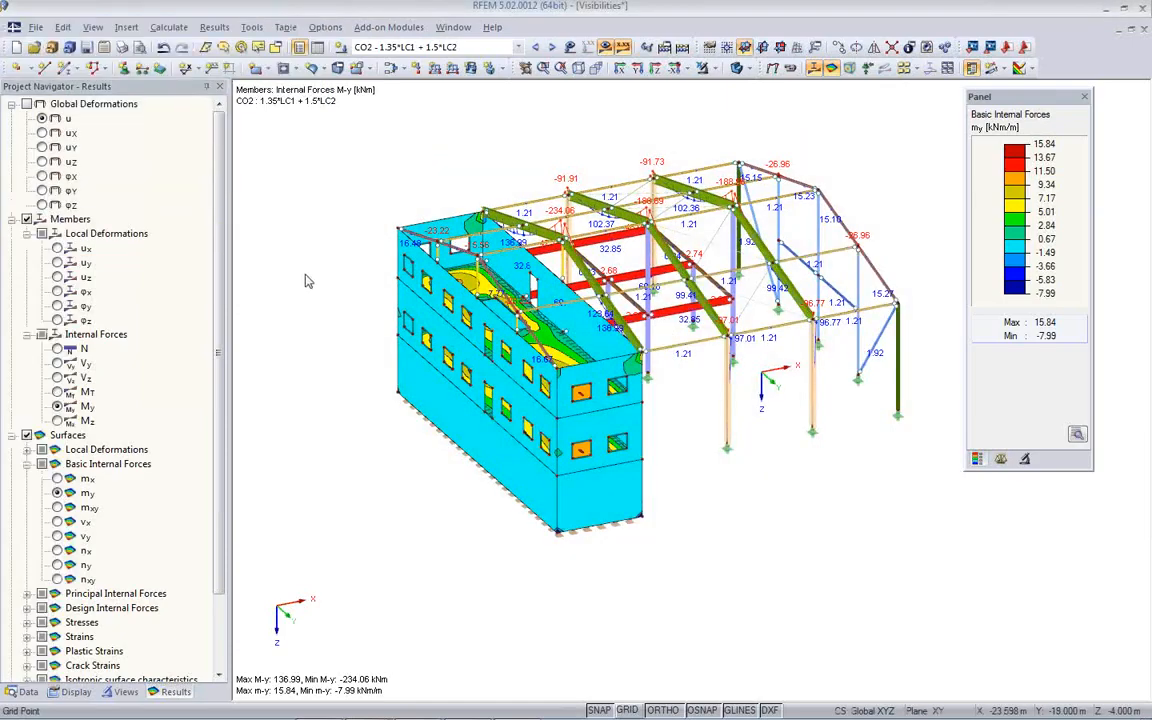
{"action": "left_click", "coordinate": [604, 50]}
{"action": "middle_click_drag", "start_coordinate": [733, 264], "coordinate": [335, 305], "text": "ctrl"}
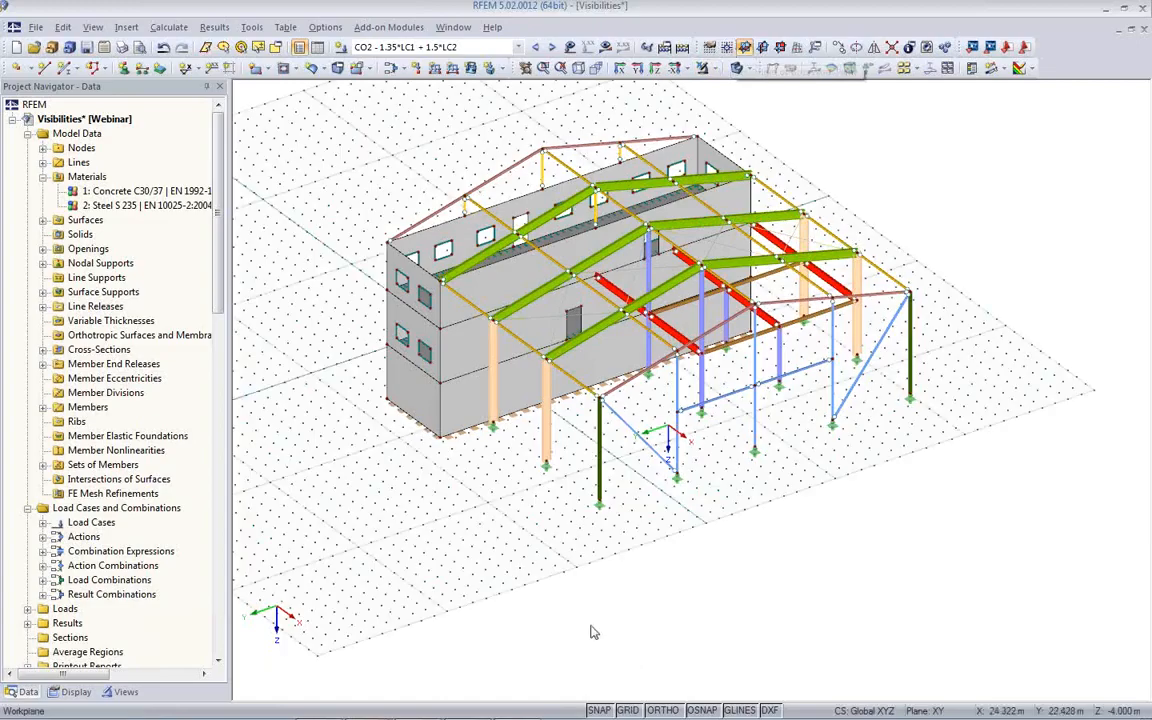
{"action": "middle_click_drag", "start_coordinate": [540, 555], "coordinate": [574, 328], "text": "ctrl"}
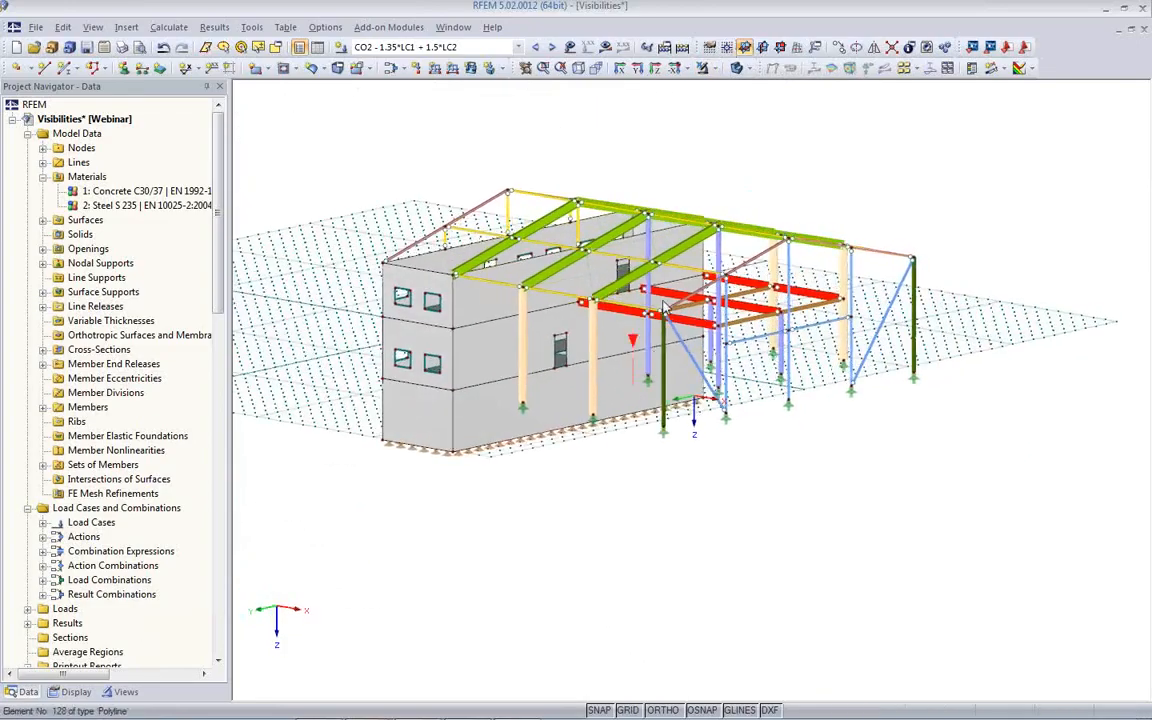
Start a new visual object with description 1 and load 3Men.3DS from the OSG_Models folder
{"action": "left_click", "coordinate": [728, 48]}
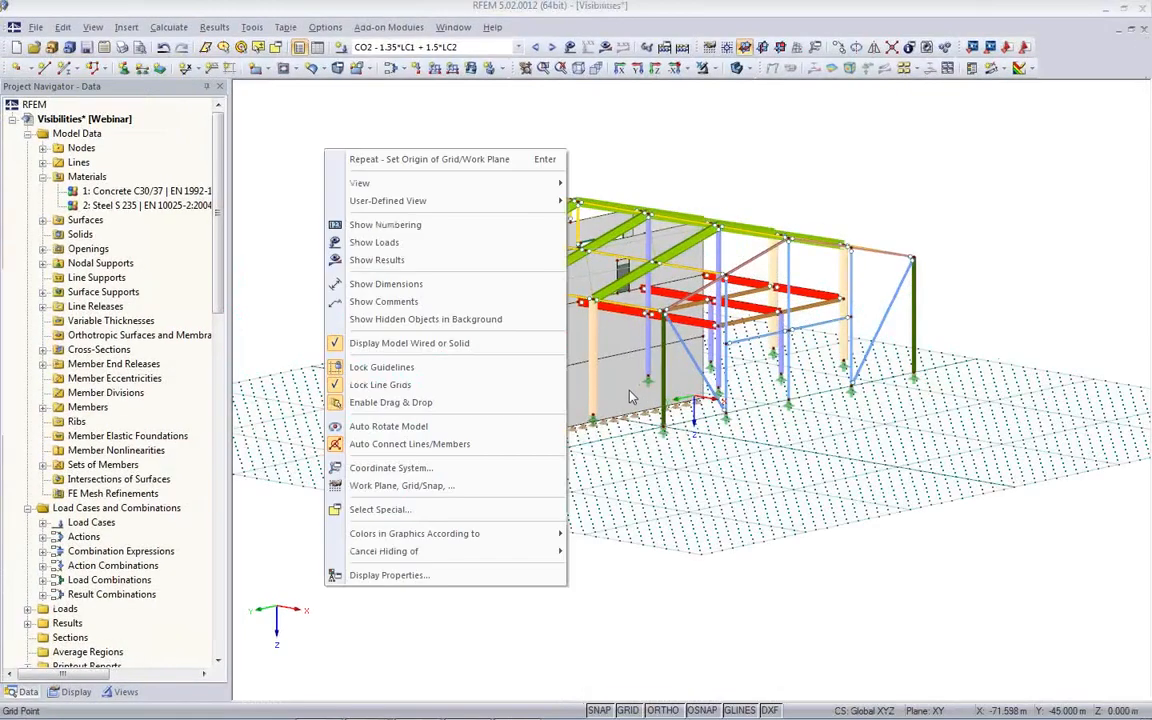
{"action": "left_click", "coordinate": [608, 528]}
{"action": "middle_click_drag", "start_coordinate": [673, 486], "coordinate": [665, 565], "text": "ctrl"}
{"action": "left_click", "coordinate": [136, 29]}
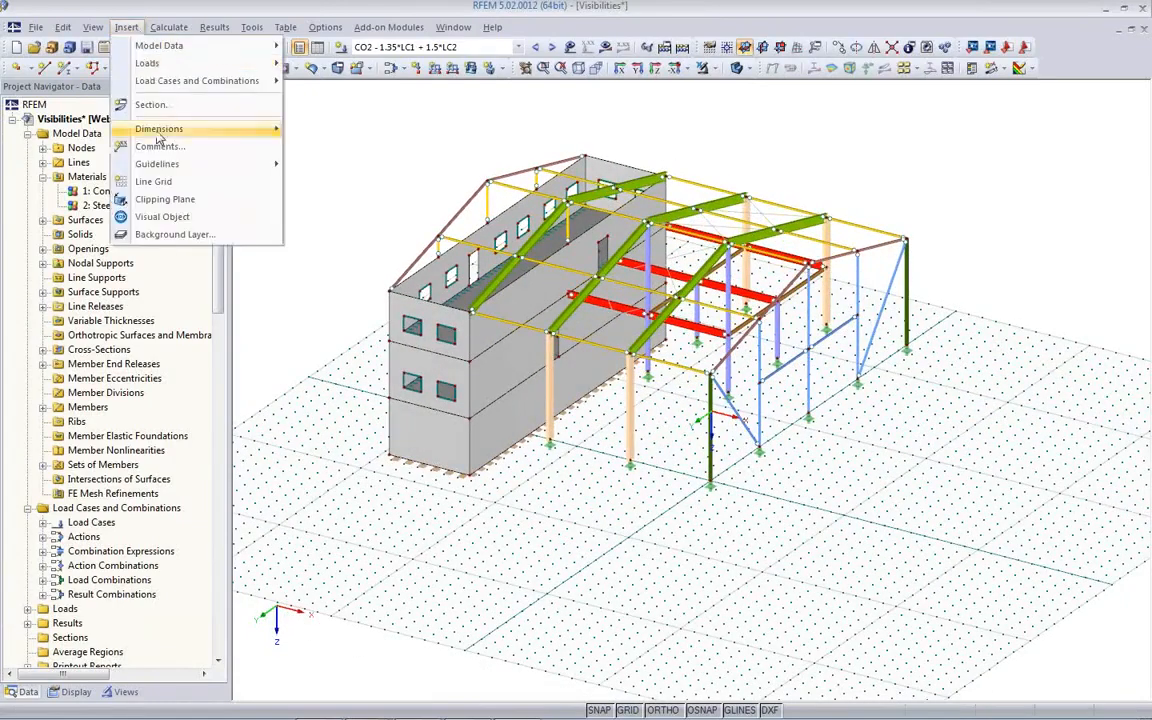
{"action": "left_click", "coordinate": [168, 219]}
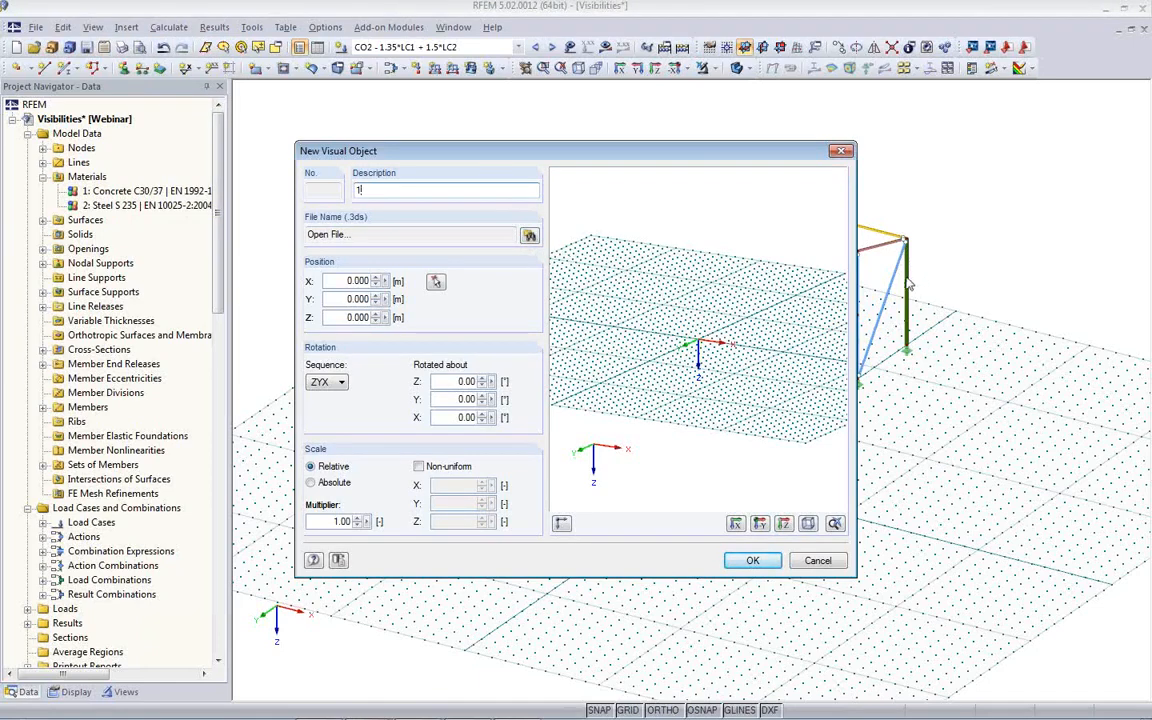
{"action": "left_click", "coordinate": [530, 236]}
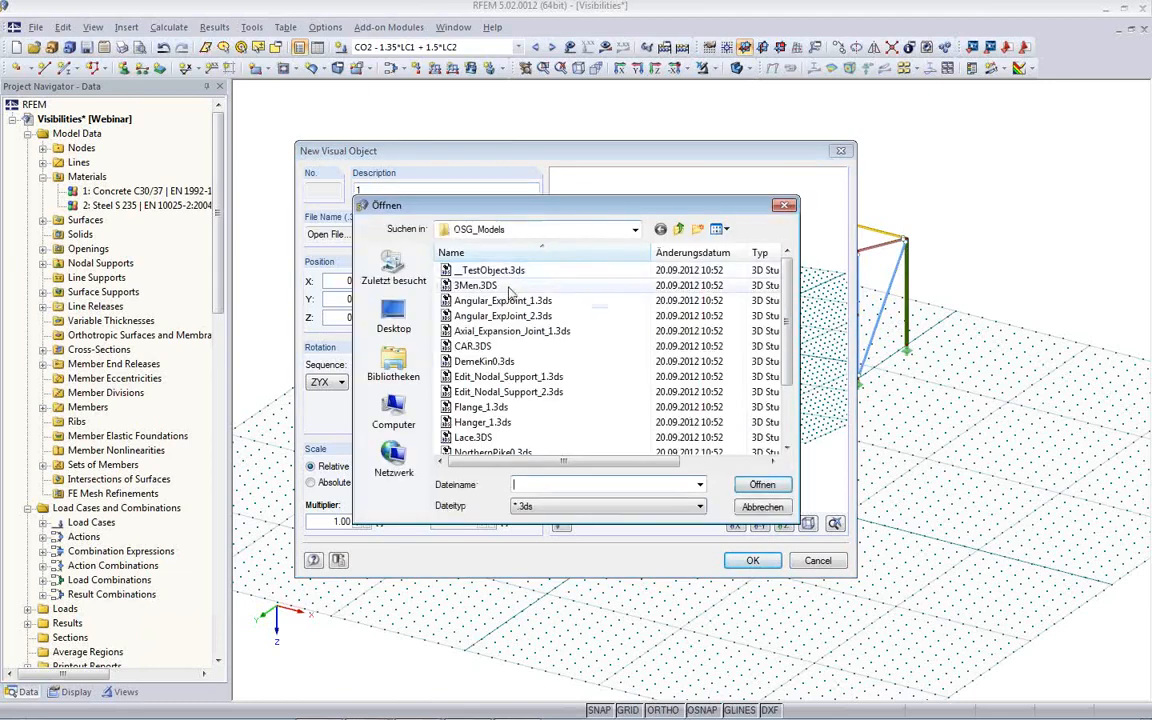
{"action": "left_click", "coordinate": [484, 287]}
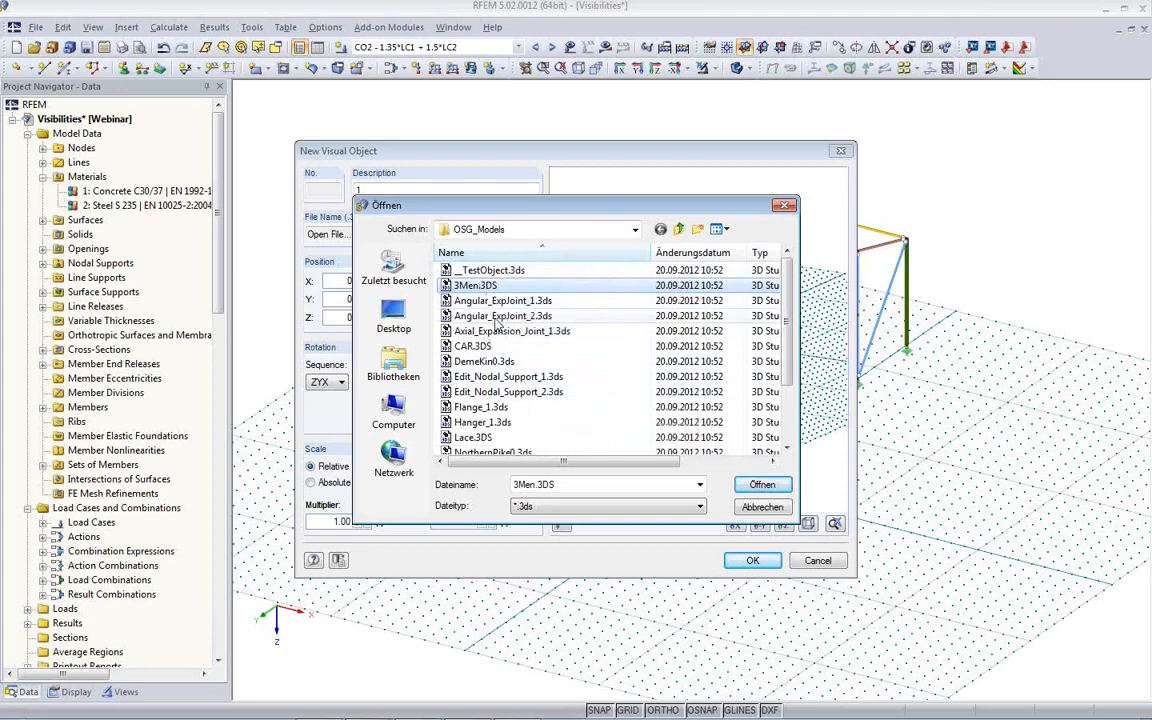
{"action": "left_click", "coordinate": [762, 486]}
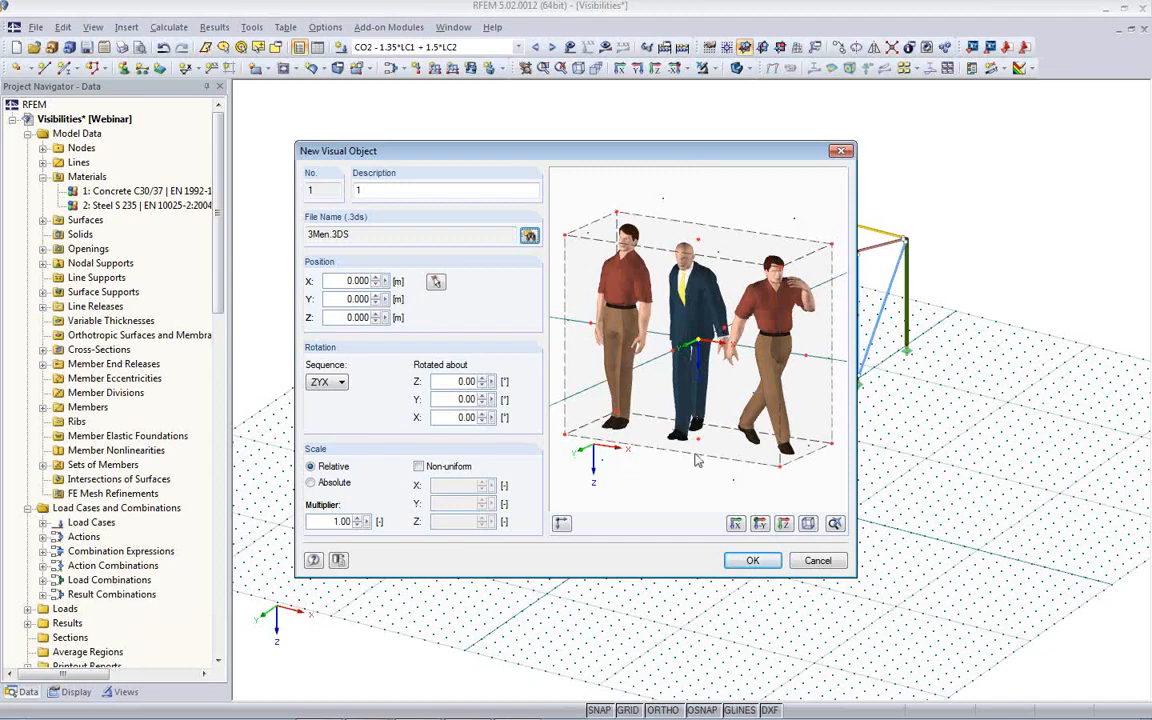
Anchor the three men at a lower corner of their bounding box, scale them by 2.00 and place them at column base node 167
{"action": "left_click", "coordinate": [565, 443]}
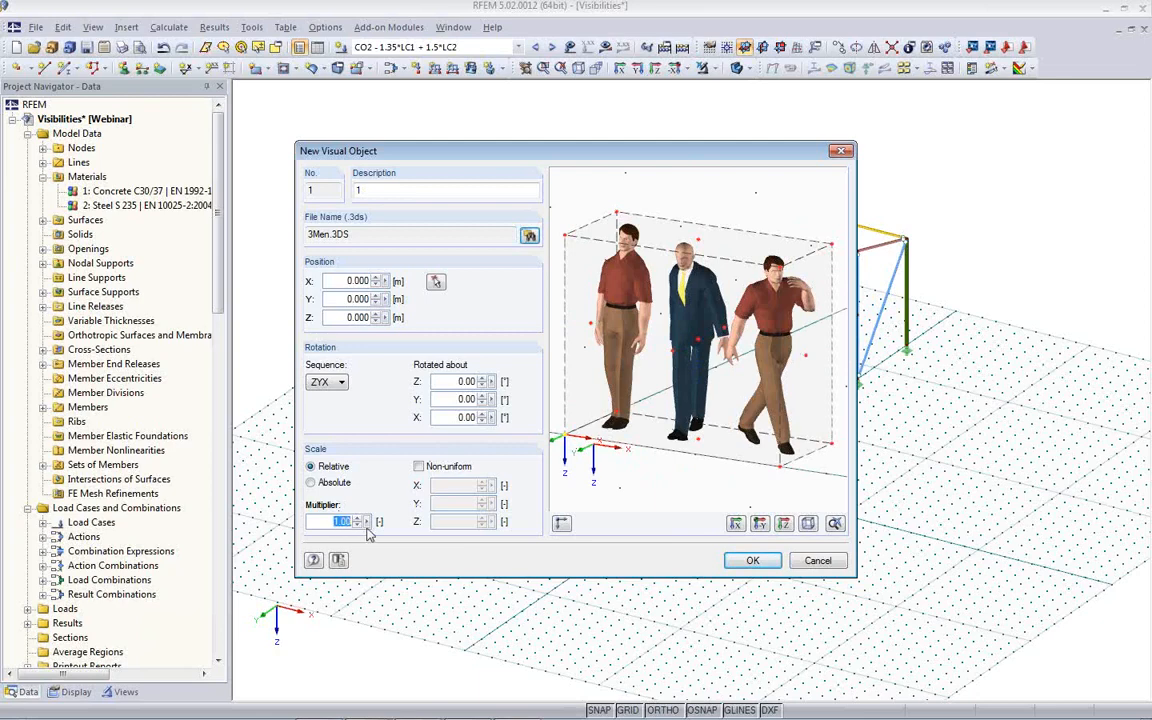
{"action": "left_click", "coordinate": [435, 281]}
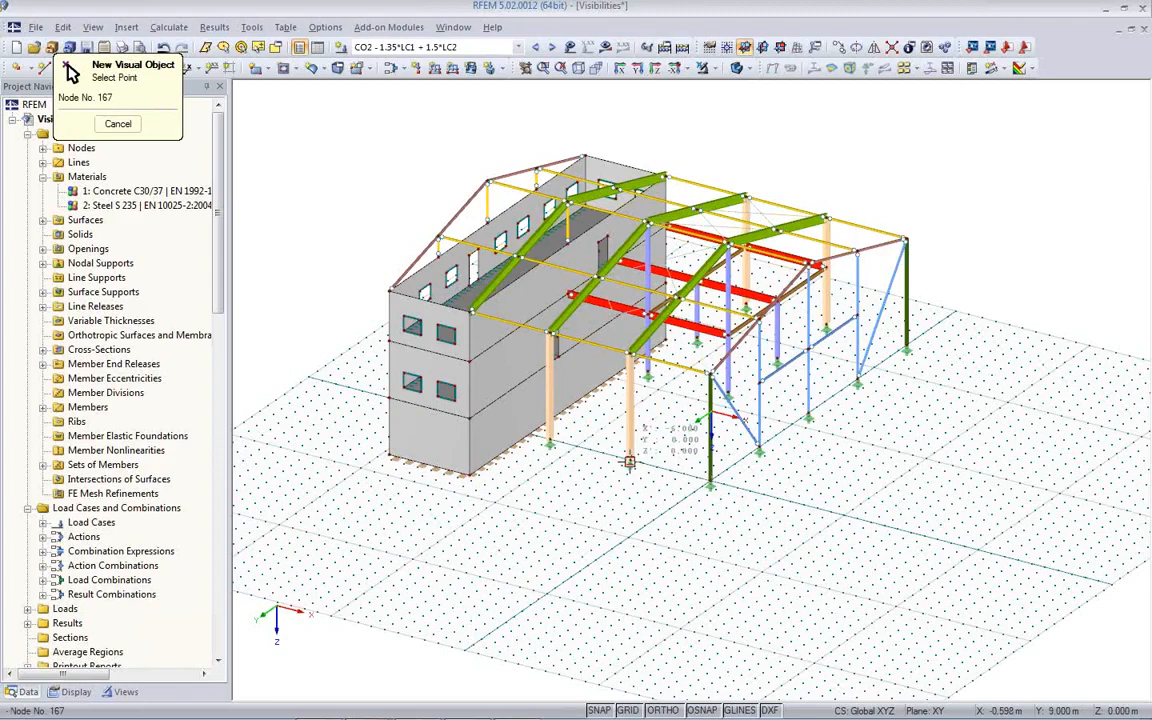
{"action": "left_click", "coordinate": [628, 463]}
{"action": "left_click", "coordinate": [745, 555]}
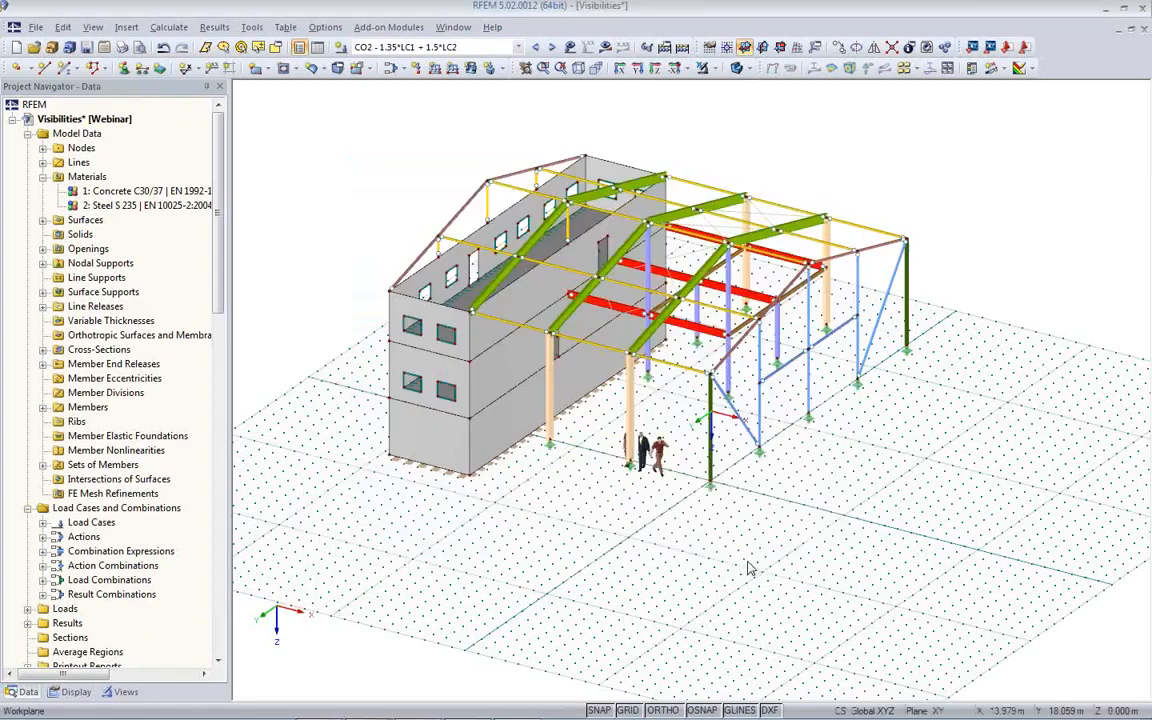
Edit the three men's X and Y position so they stand away from the column base
{"action": "middle_click_drag", "start_coordinate": [660, 500], "coordinate": [527, 442], "text": "ctrl"}
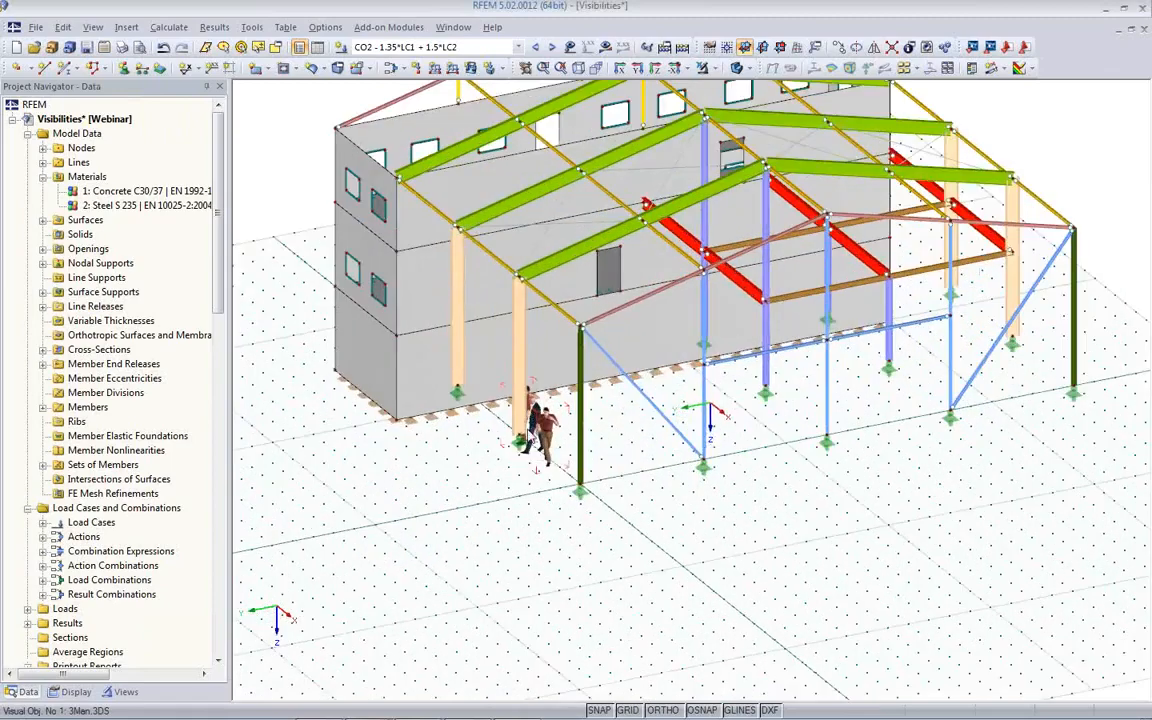
{"action": "scroll", "coordinate": [530, 437], "scroll_direction": "up", "scroll_amount": 3}
{"action": "scroll", "coordinate": [531, 436], "scroll_direction": "up", "scroll_amount": 2}
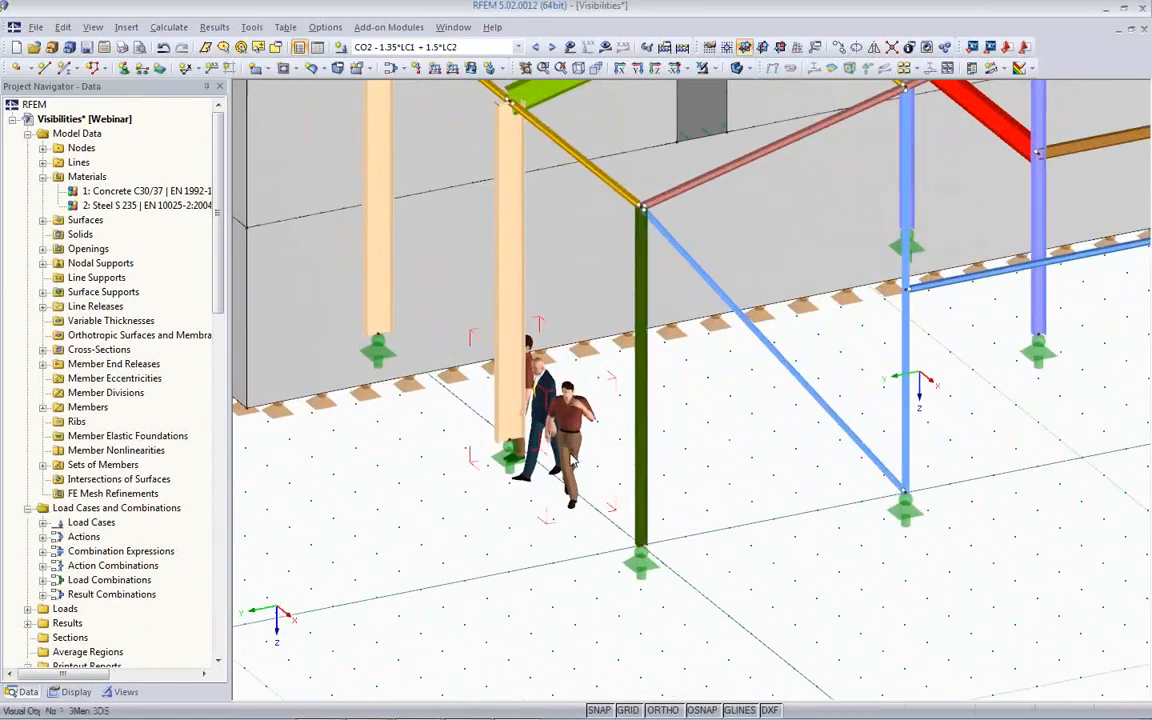
{"action": "double_click", "coordinate": [511, 417]}
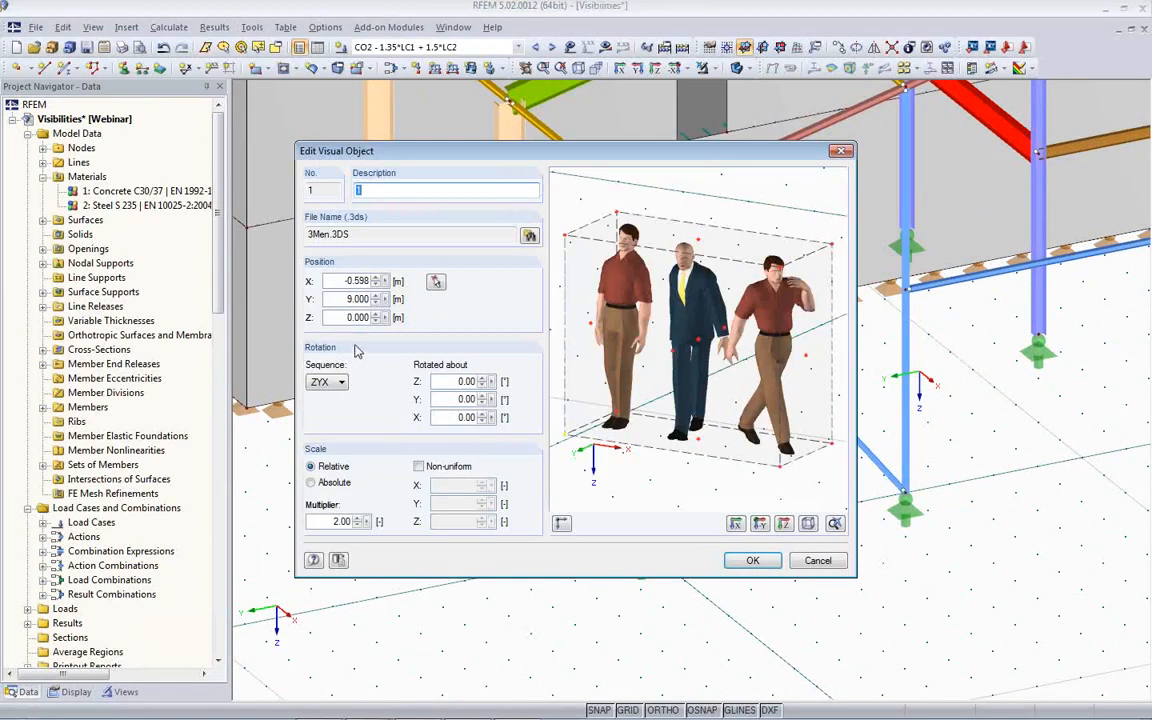
{"action": "double_click", "coordinate": [339, 281]}
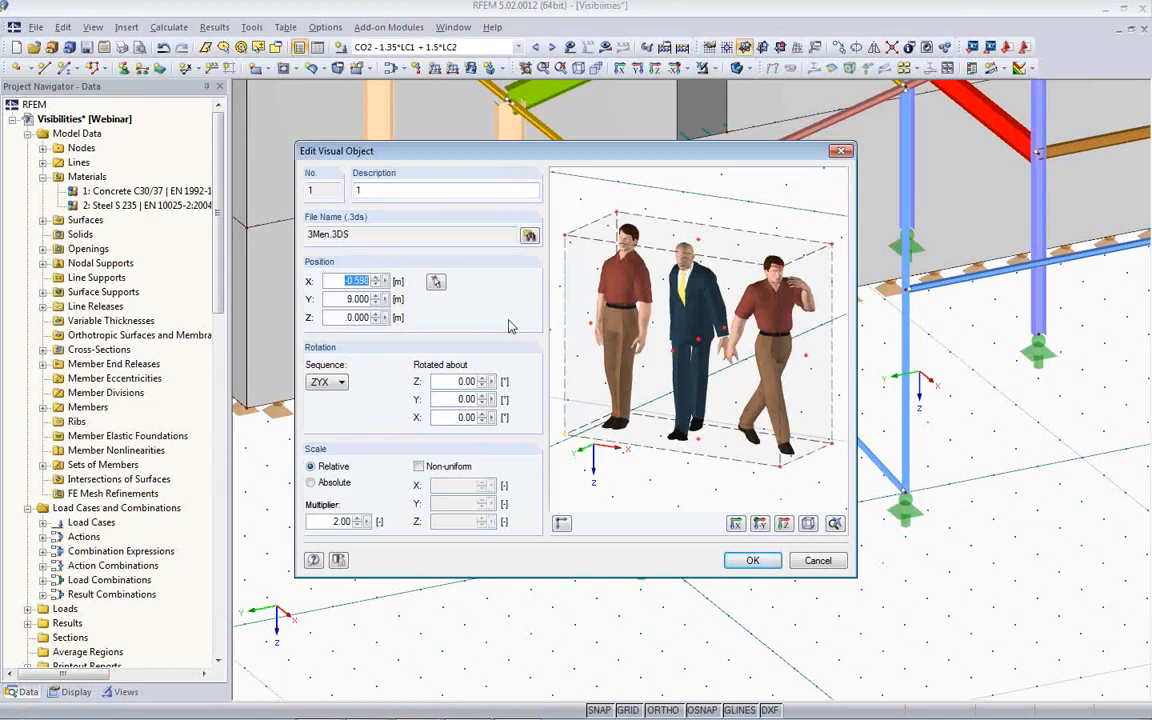
{"action": "left_click", "coordinate": [362, 299]}
{"action": "left_click", "coordinate": [752, 560]}
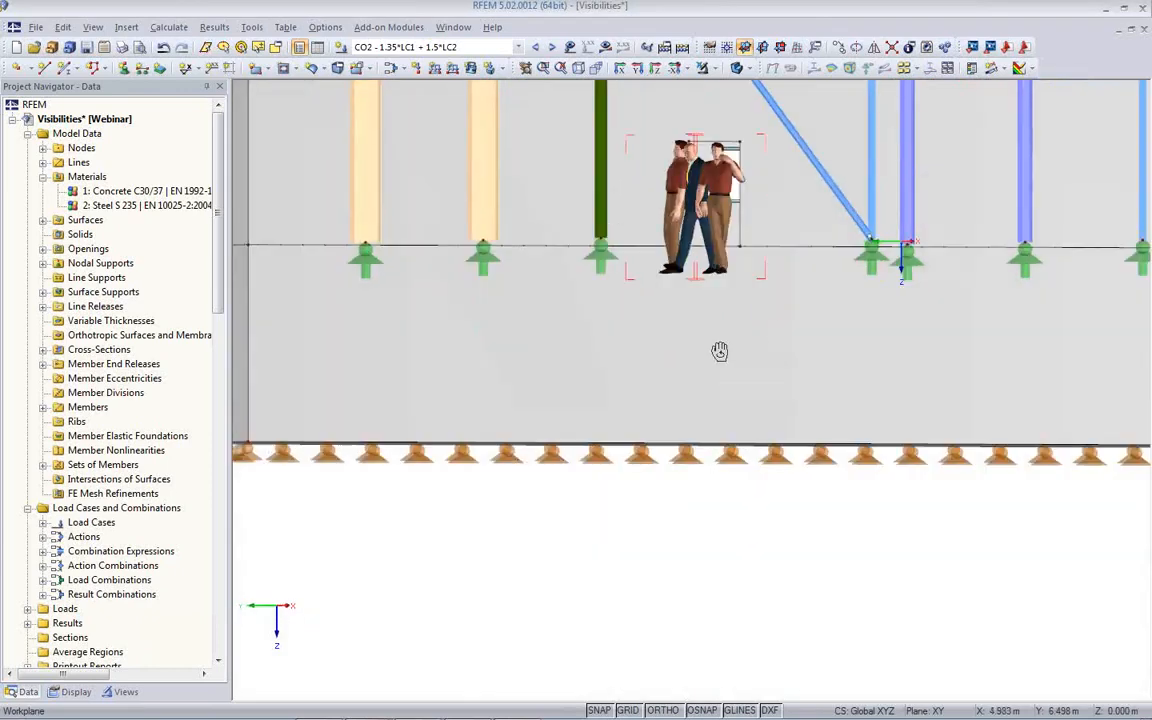
Examine the placed figures beside the columns and the whole building to judge the structure's scale
{"action": "middle_click_drag", "start_coordinate": [720, 351], "coordinate": [718, 466], "text": "ctrl"}
{"action": "scroll", "coordinate": [780, 342], "scroll_direction": "down", "scroll_amount": 2}
{"action": "scroll", "coordinate": [703, 548], "scroll_direction": "up", "scroll_amount": 2}
{"action": "scroll", "coordinate": [703, 548], "scroll_direction": "down", "scroll_amount": 1}
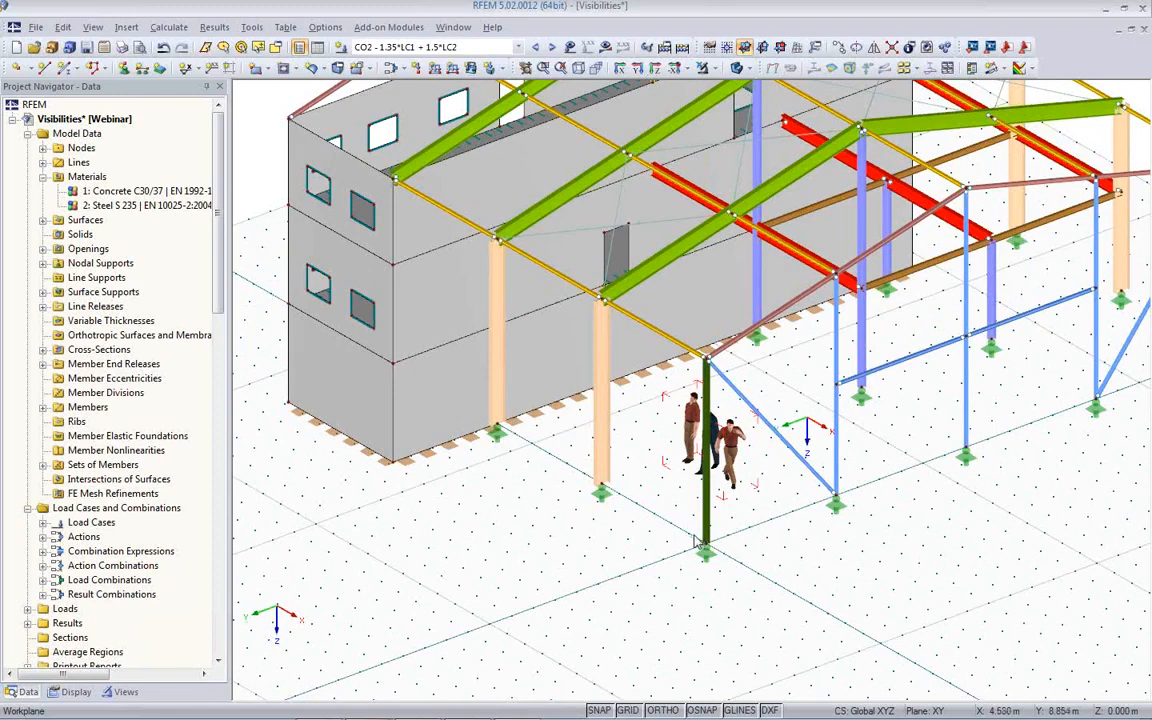
{"action": "left_click", "coordinate": [499, 398]}
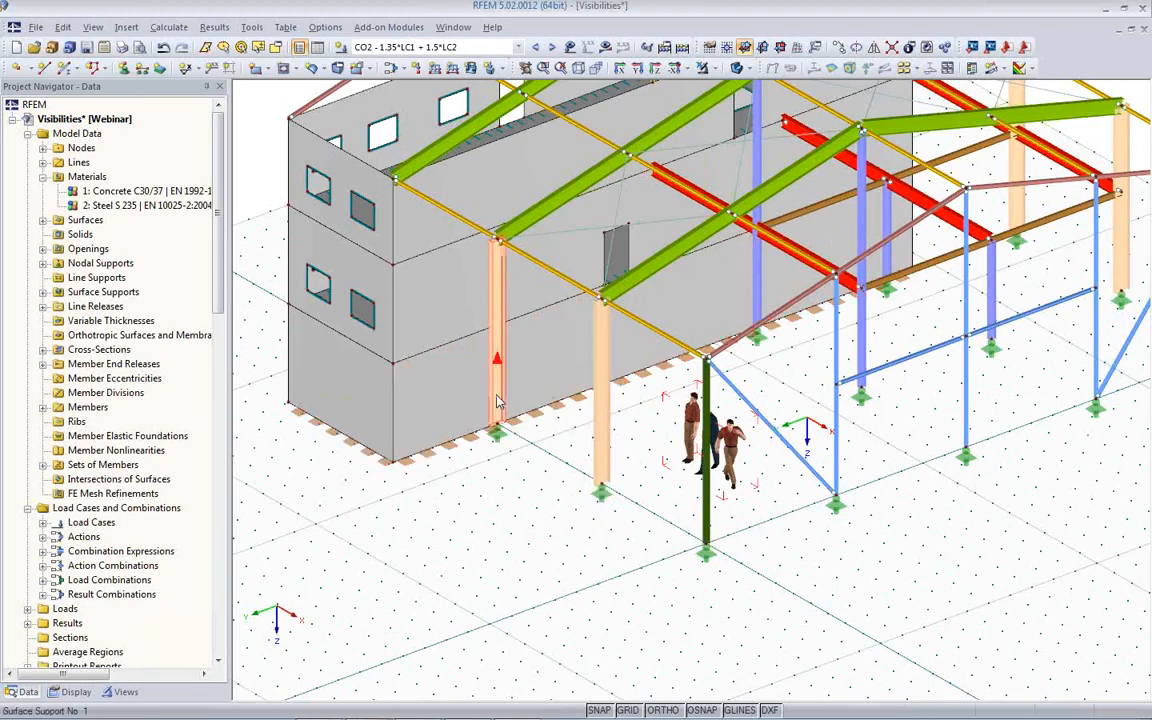
{"action": "left_click", "coordinate": [497, 464]}
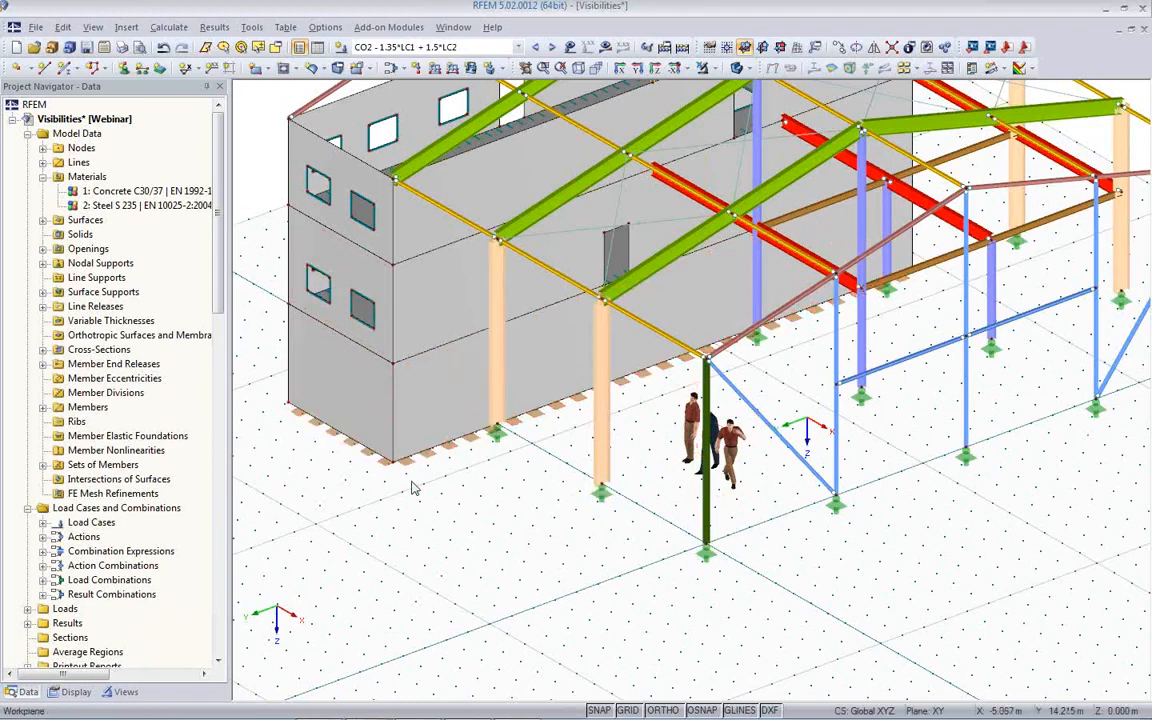
{"action": "scroll", "coordinate": [413, 487], "scroll_direction": "down", "scroll_amount": 3}
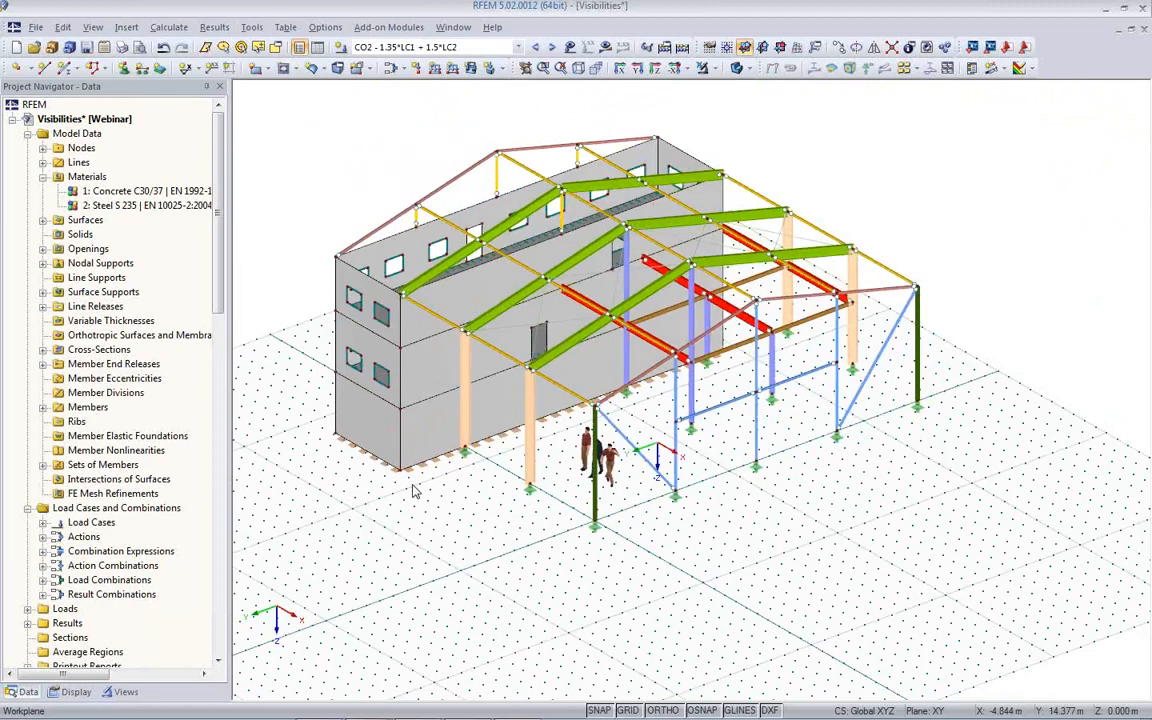
Show the CO2 results on the whole building seen from the opposite side, and open the user-defined view Floors
{"action": "middle_click_drag", "start_coordinate": [770, 490], "coordinate": [229, 500], "text": "ctrl"}
{"action": "middle_click_drag", "start_coordinate": [652, 479], "coordinate": [614, 525]}
{"action": "left_click", "coordinate": [605, 48]}
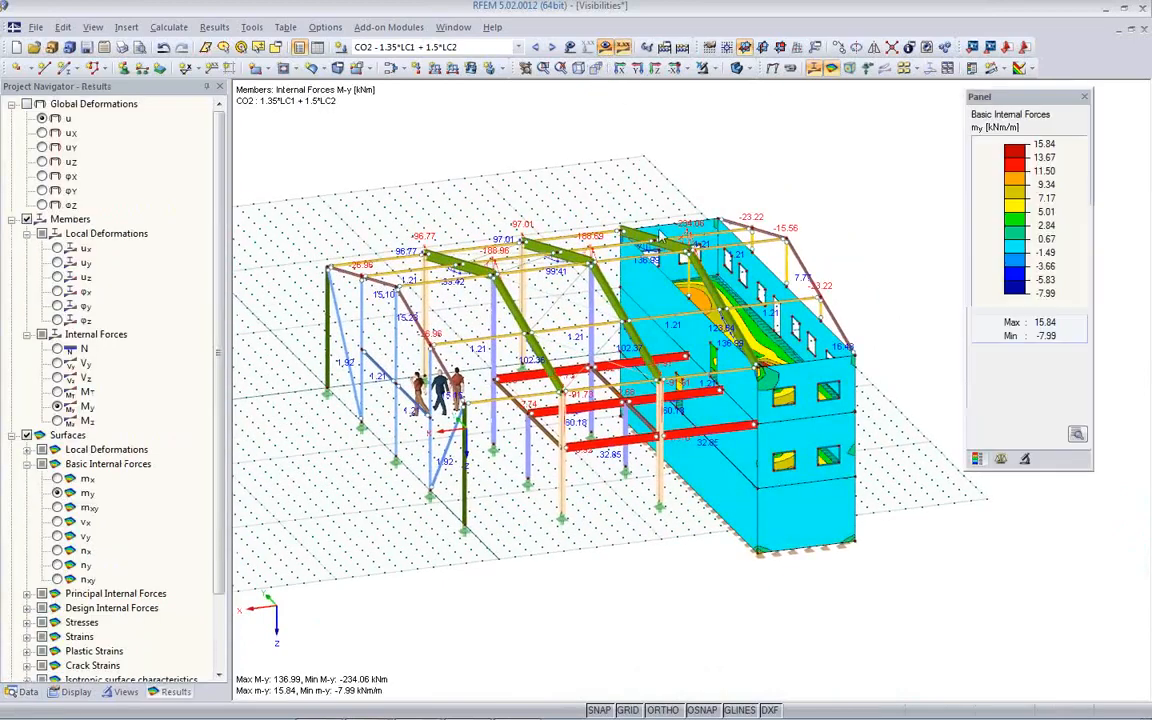
{"action": "left_click", "coordinate": [124, 691]}
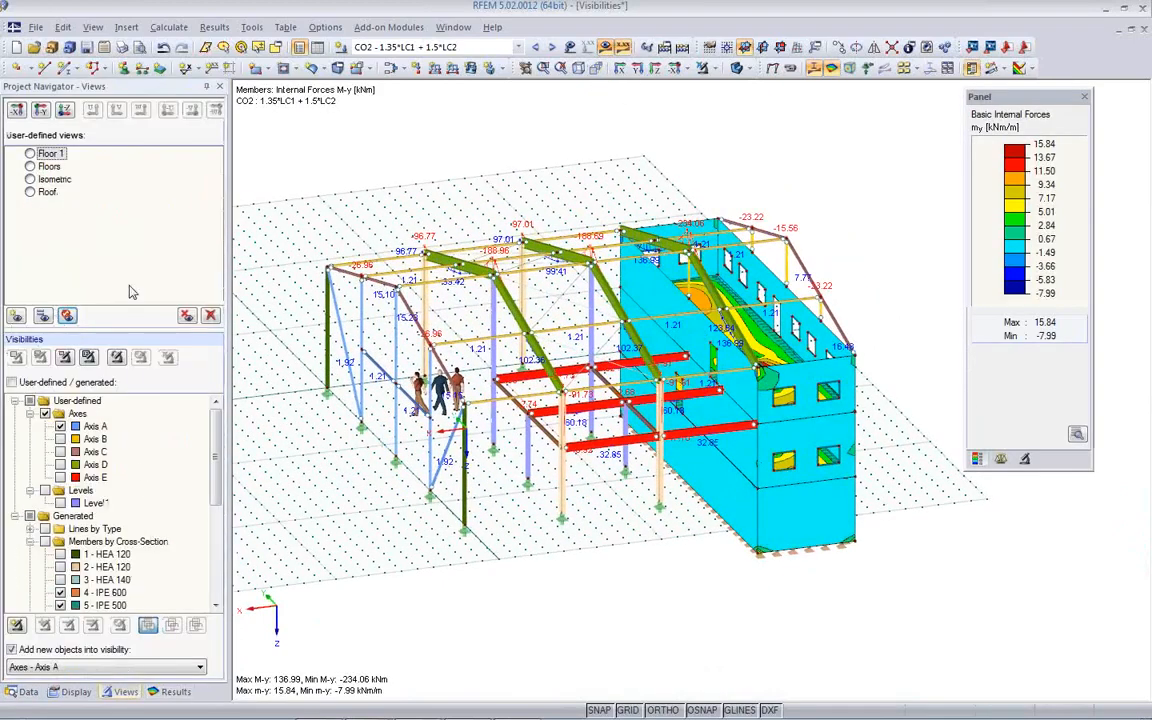
{"action": "left_click", "coordinate": [30, 166]}
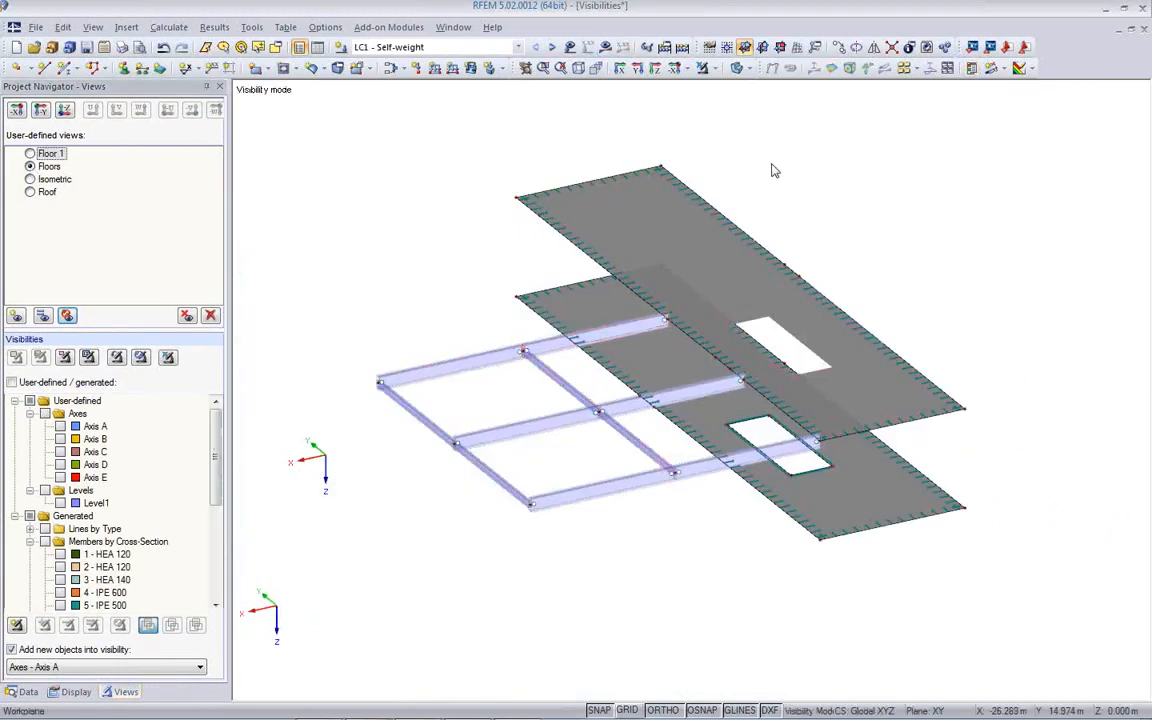
Activate load combination CO2 for the floors and display its global deformations u with the model rendered transparent
{"action": "left_click", "coordinate": [605, 48]}
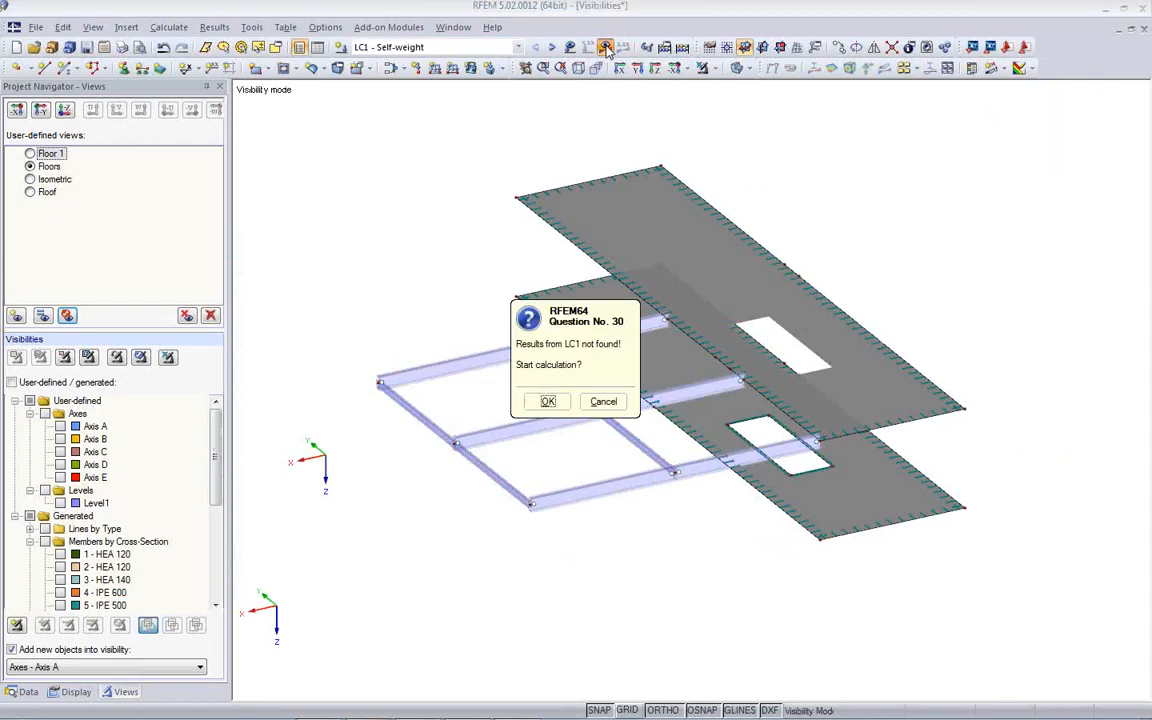
{"action": "left_click", "coordinate": [605, 401]}
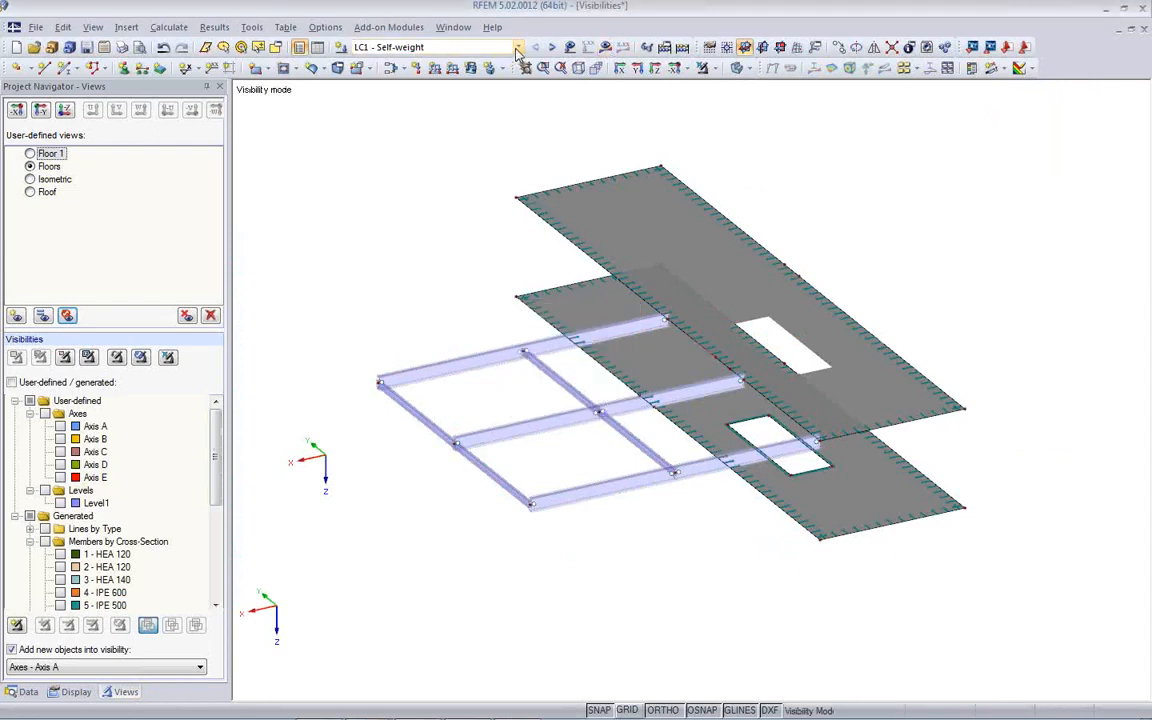
{"action": "left_click", "coordinate": [466, 48]}
{"action": "left_click", "coordinate": [505, 118]}
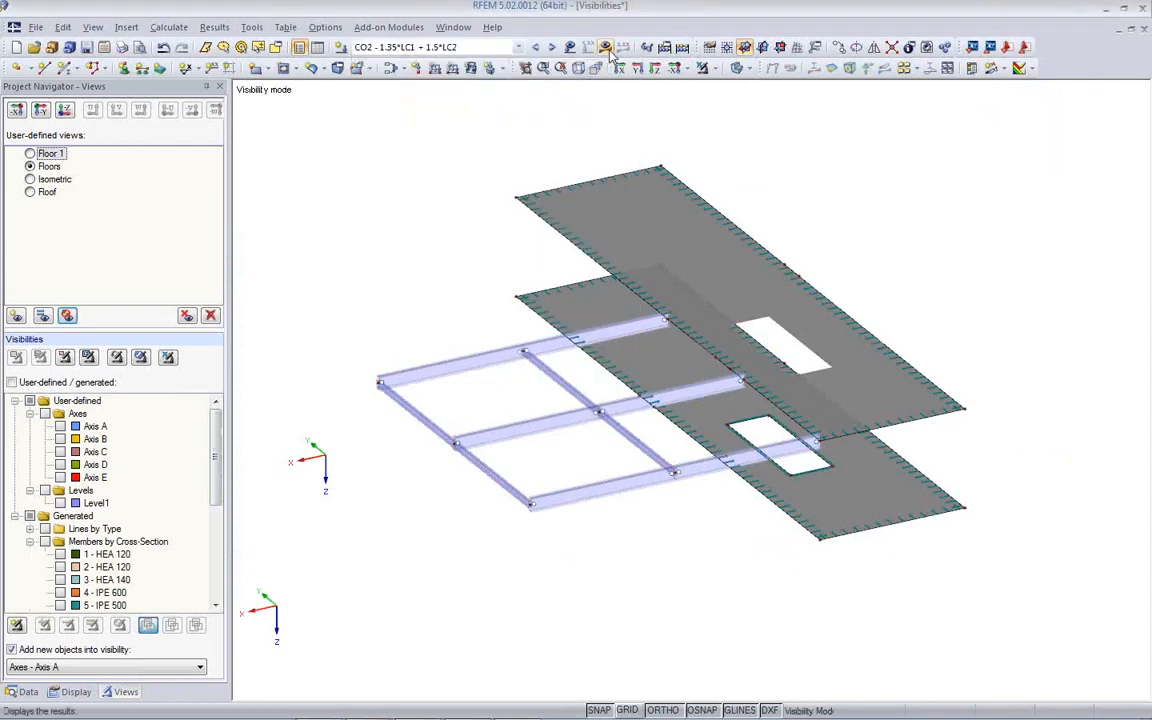
{"action": "left_click", "coordinate": [742, 71]}
{"action": "middle_click_drag", "start_coordinate": [809, 307], "coordinate": [764, 337]}
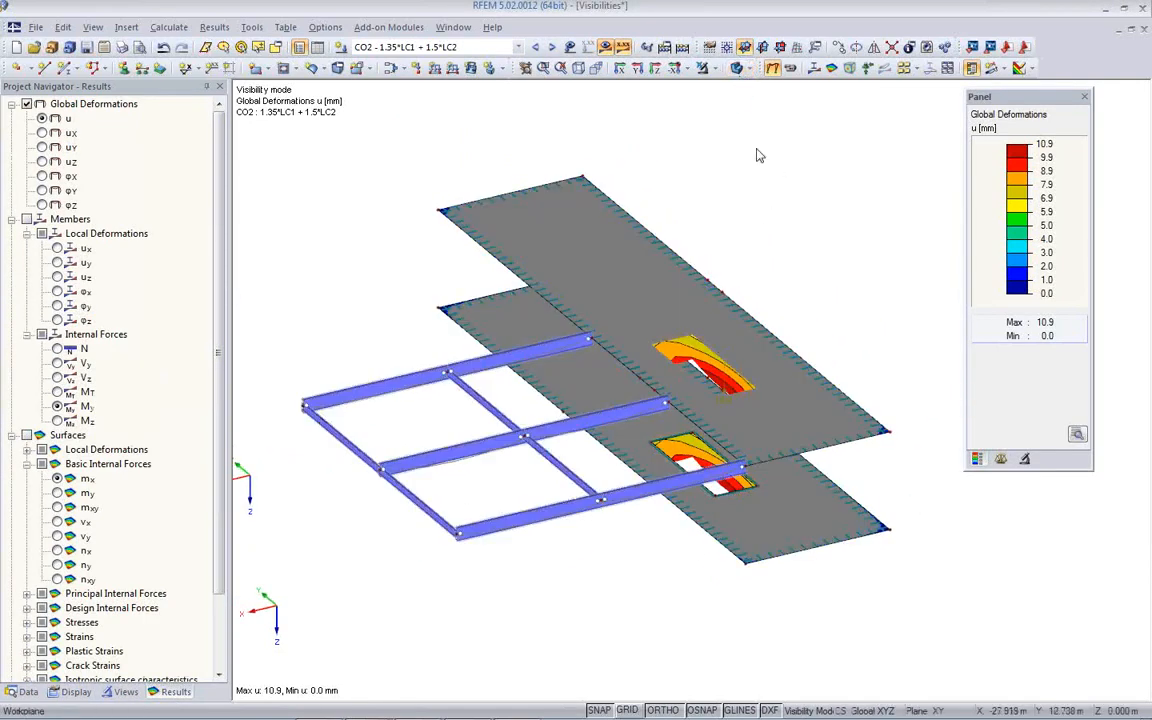
{"action": "left_click", "coordinate": [737, 68]}
{"action": "middle_click_drag", "start_coordinate": [783, 274], "coordinate": [778, 333], "text": "ctrl"}
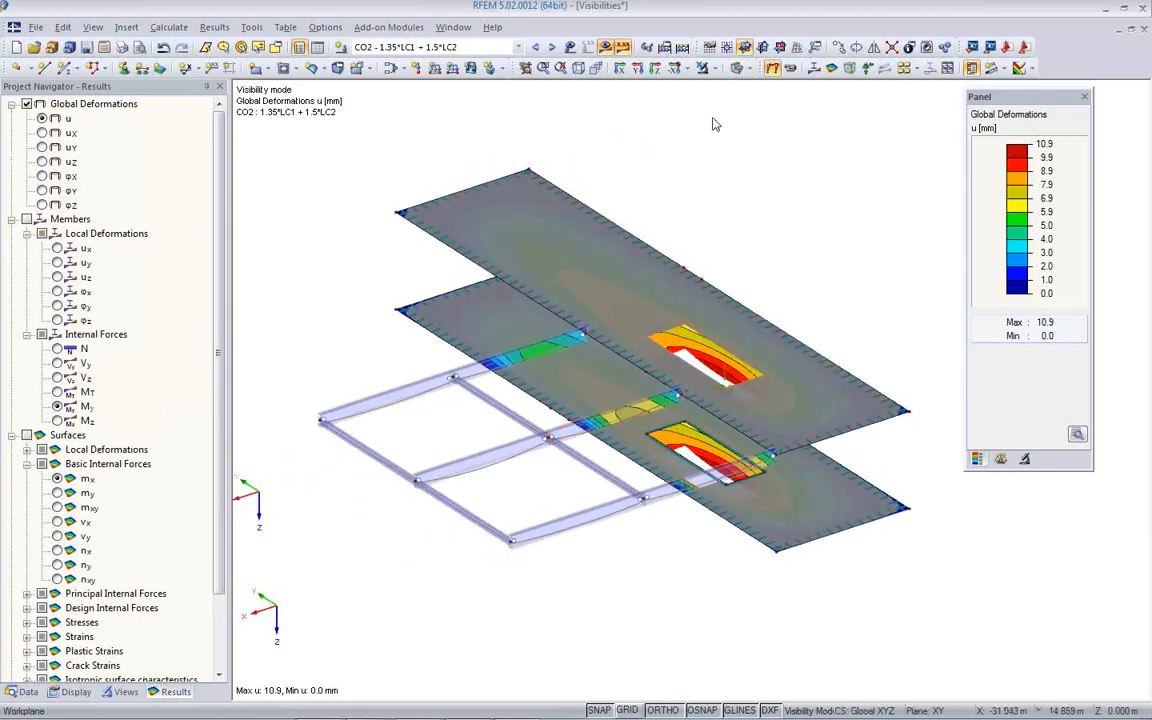
Display the basic internal forces my on the floor slabs with the members' My moments, and briefly check the values on surfaces
{"action": "left_click", "coordinate": [58, 493]}
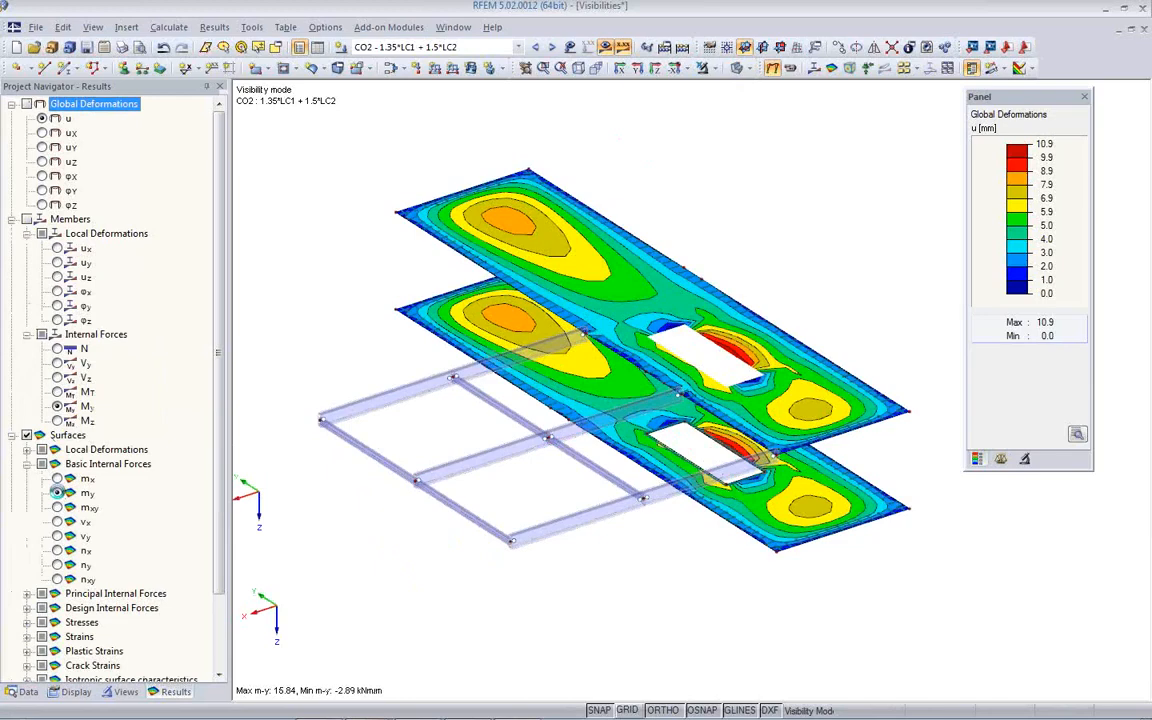
{"action": "middle_click_drag", "start_coordinate": [579, 496], "coordinate": [513, 518], "text": "ctrl"}
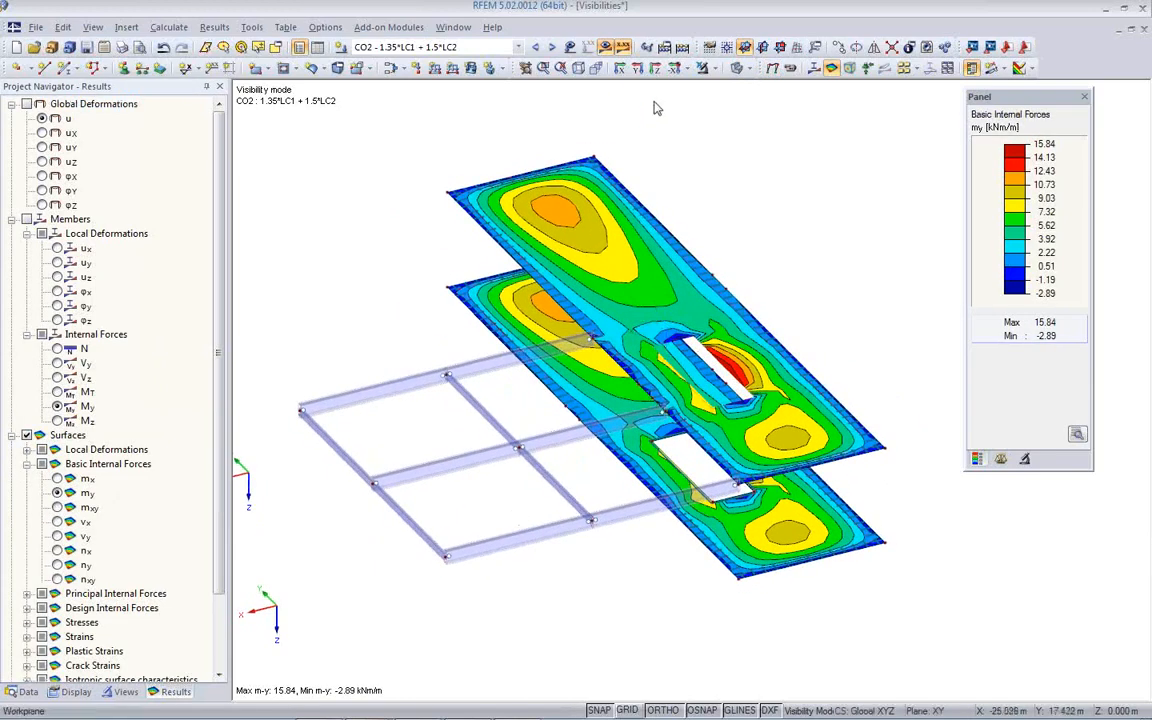
{"action": "left_click", "coordinate": [814, 68]}
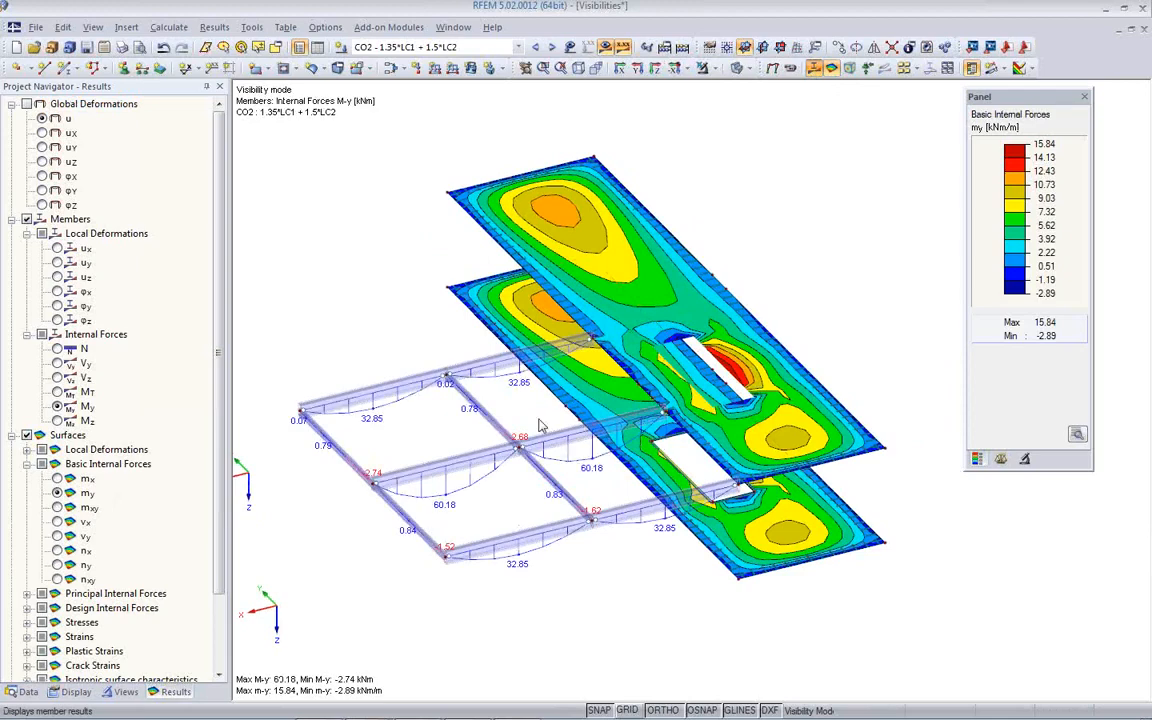
{"action": "middle_click_drag", "start_coordinate": [540, 426], "coordinate": [577, 395]}
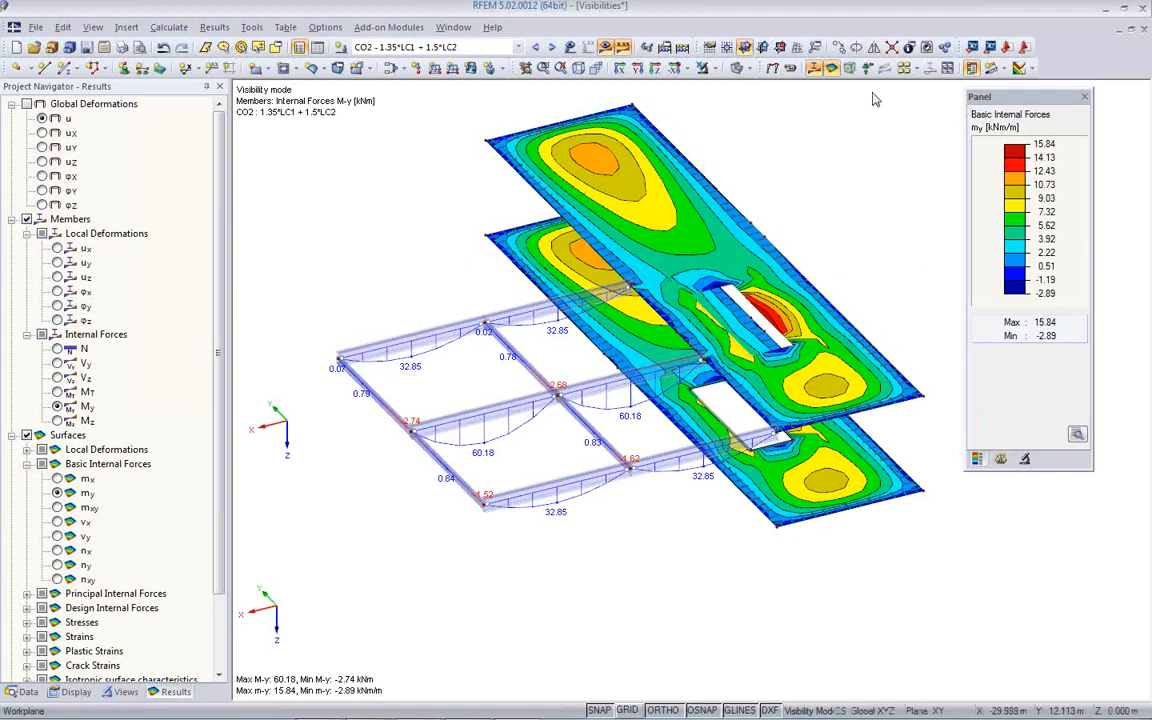
{"action": "left_click", "coordinate": [817, 67]}
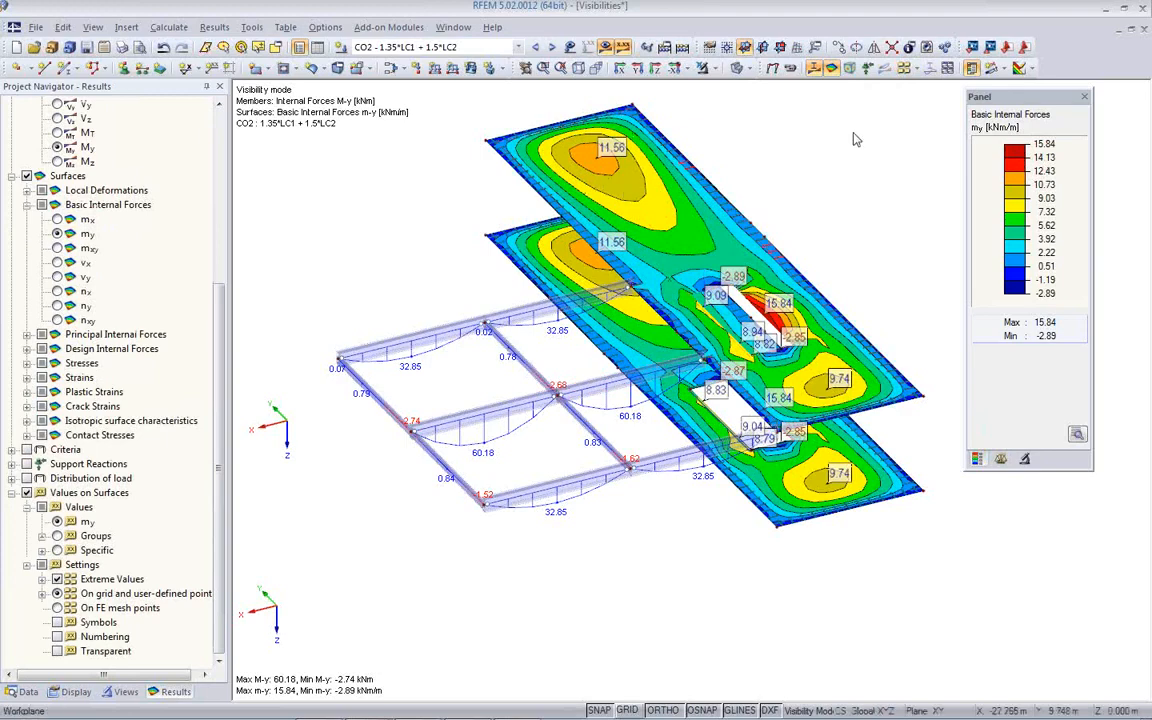
{"action": "left_click", "coordinate": [817, 67]}
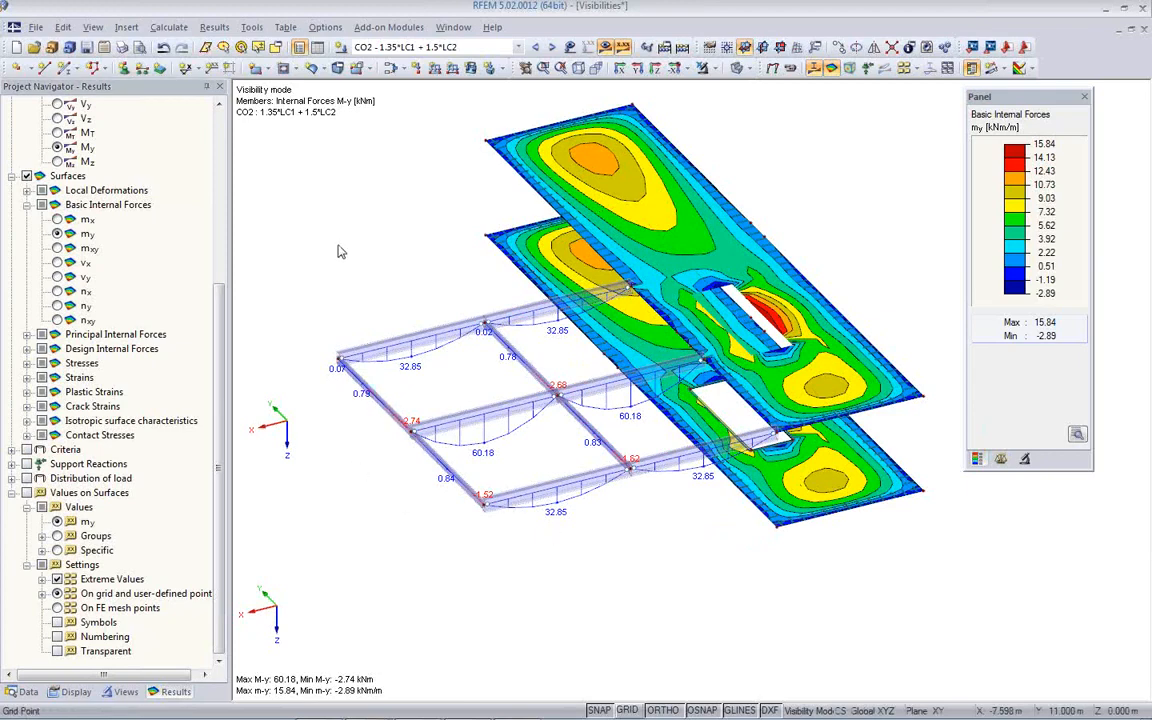
Query the My internal forces along the floor beams with Info About Object
{"action": "left_click", "coordinate": [252, 27]}
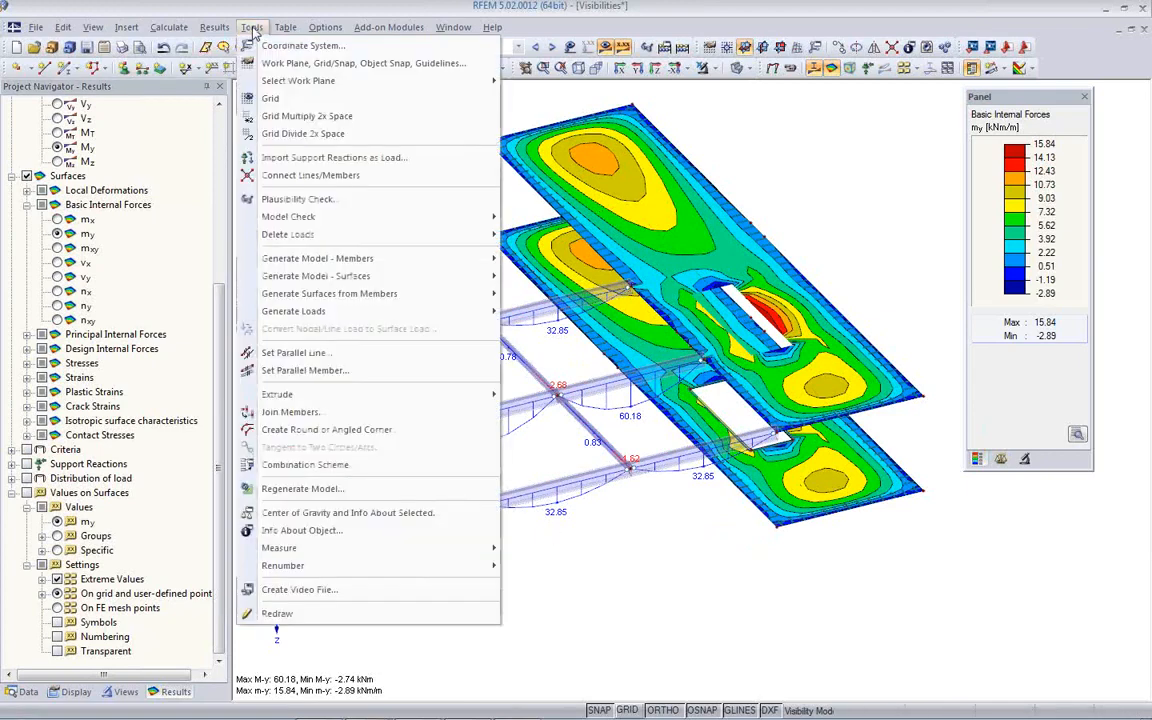
{"action": "left_click", "coordinate": [300, 531]}
{"action": "mouse_move", "coordinate": [383, 343]}
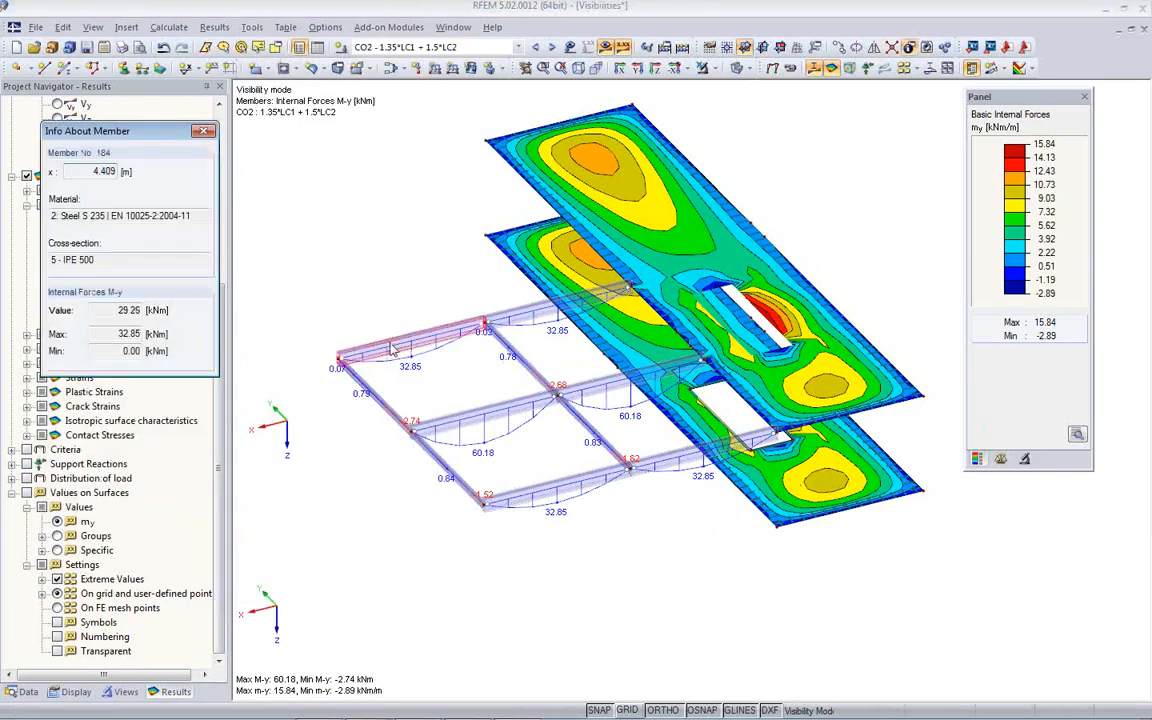
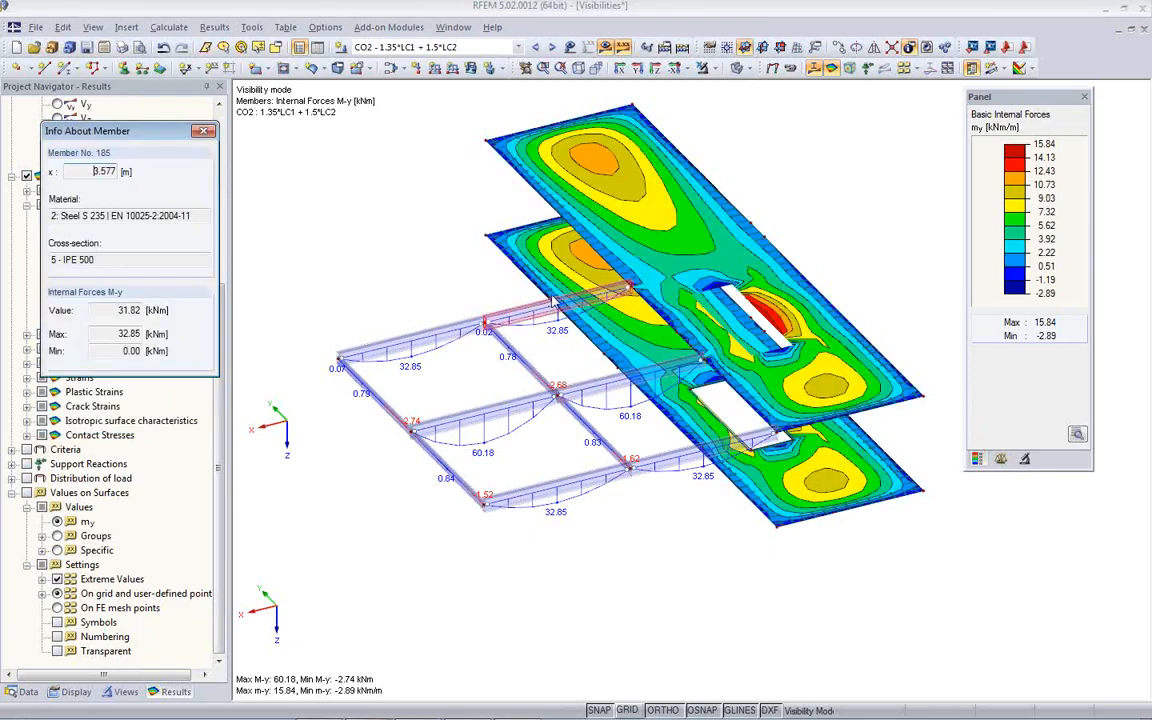
Query the basic internal forces my on the upper floor slab with Info About Object and close the info window
{"action": "left_click", "coordinate": [741, 68]}
{"action": "left_click", "coordinate": [790, 104]}
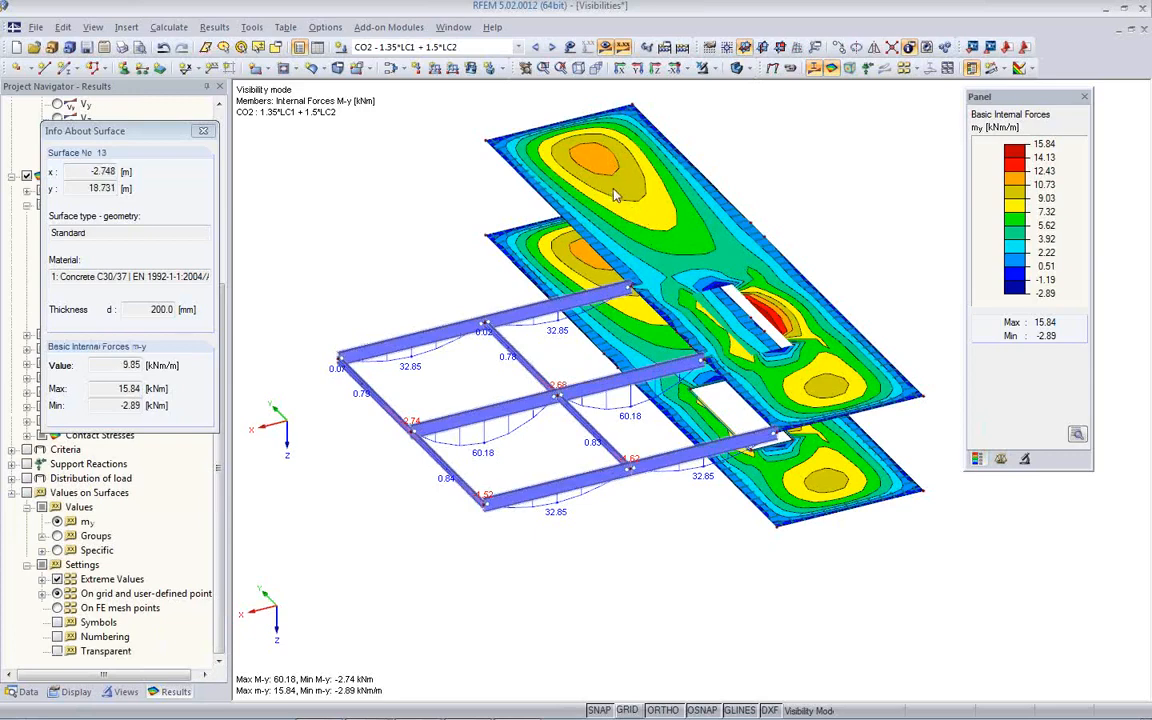
{"action": "left_click", "coordinate": [677, 173]}
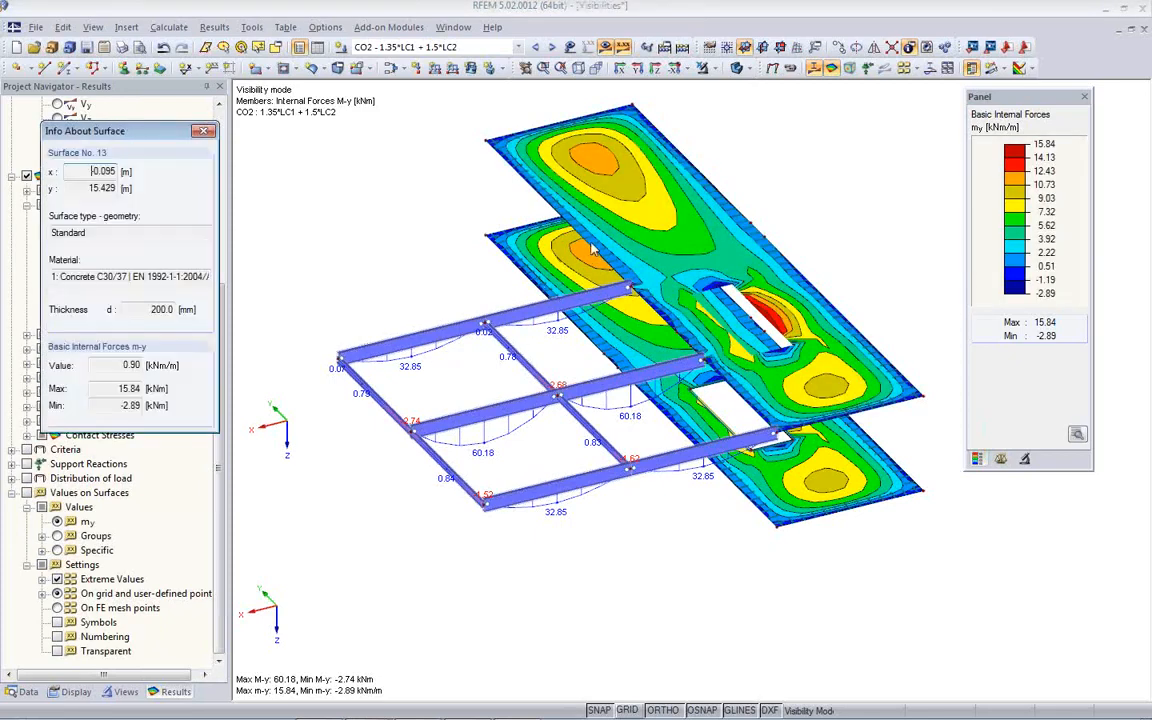
{"action": "middle_click_drag", "start_coordinate": [470, 355], "coordinate": [394, 360], "text": "ctrl"}
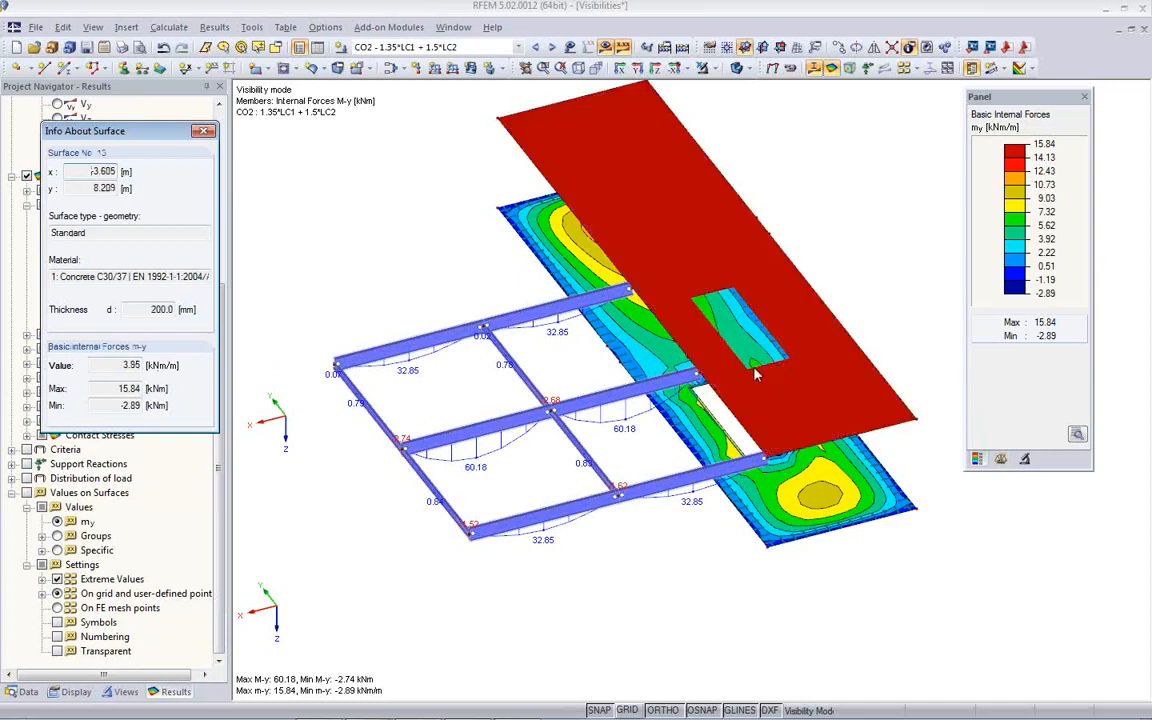
{"action": "scroll", "coordinate": [488, 577], "scroll_direction": "down", "scroll_amount": 2}
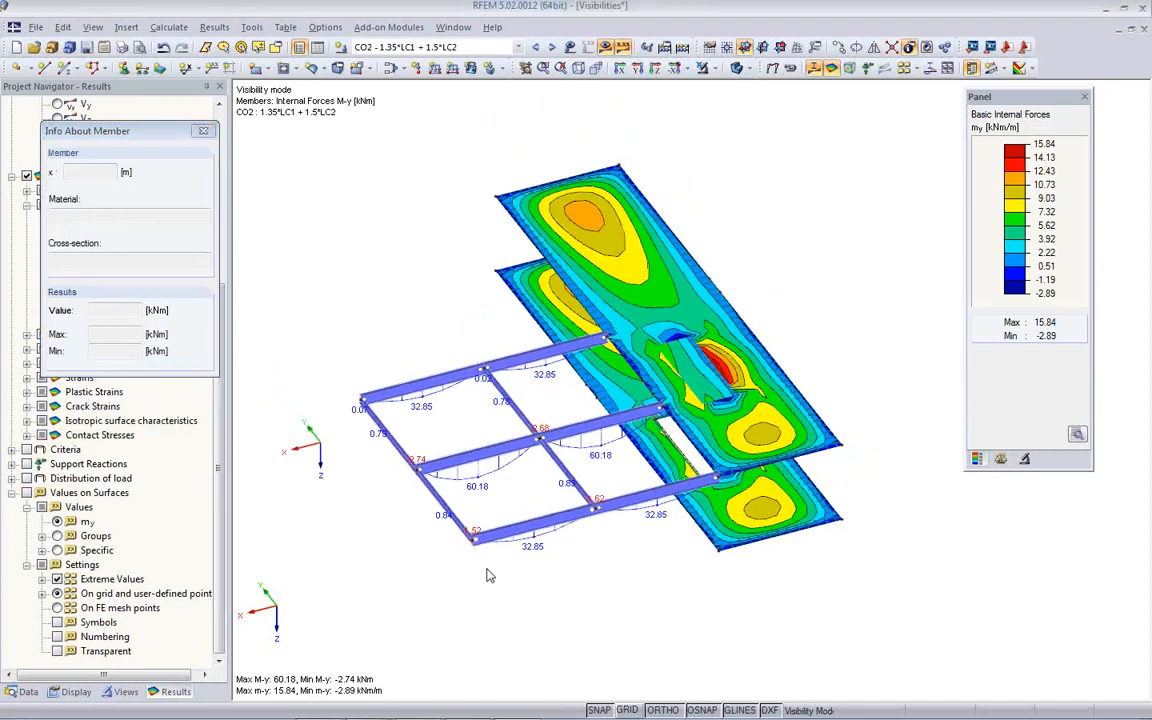
{"action": "left_click", "coordinate": [203, 133]}
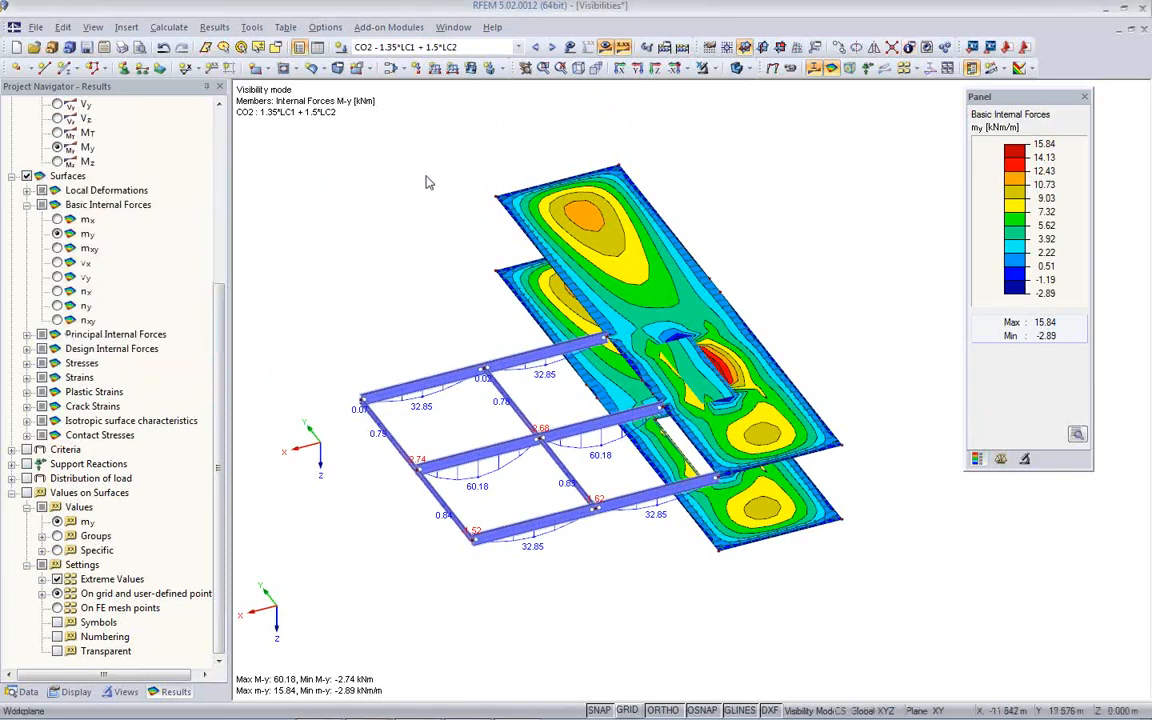
Close the Visibilities model and open MemberLoads_EndForces from the Webinar project
{"action": "left_click", "coordinate": [1144, 30]}
{"action": "left_click", "coordinate": [577, 388]}
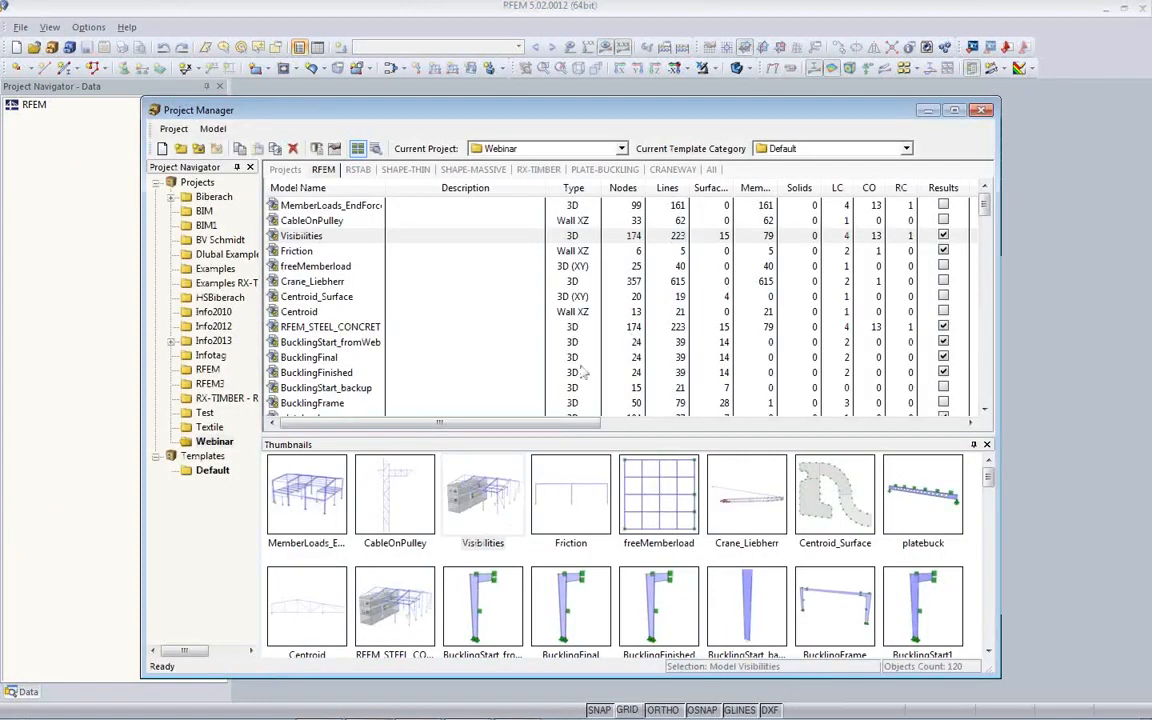
{"action": "left_click", "coordinate": [300, 500]}
{"action": "double_click", "coordinate": [304, 505]}
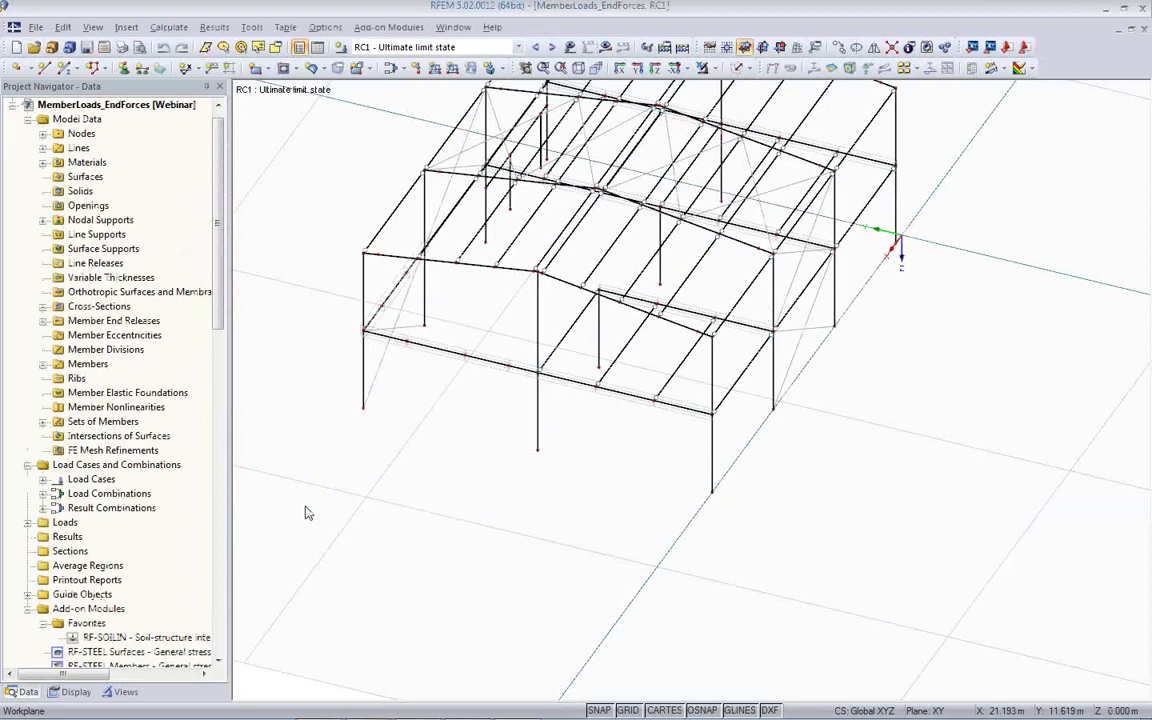
Look at the hall from the side and isolate its intermediate floor level members with Visibility by Window
{"action": "middle_click_drag", "start_coordinate": [753, 487], "coordinate": [478, 355], "text": "ctrl"}
{"action": "middle_click_drag", "start_coordinate": [618, 396], "coordinate": [644, 378], "text": "ctrl"}
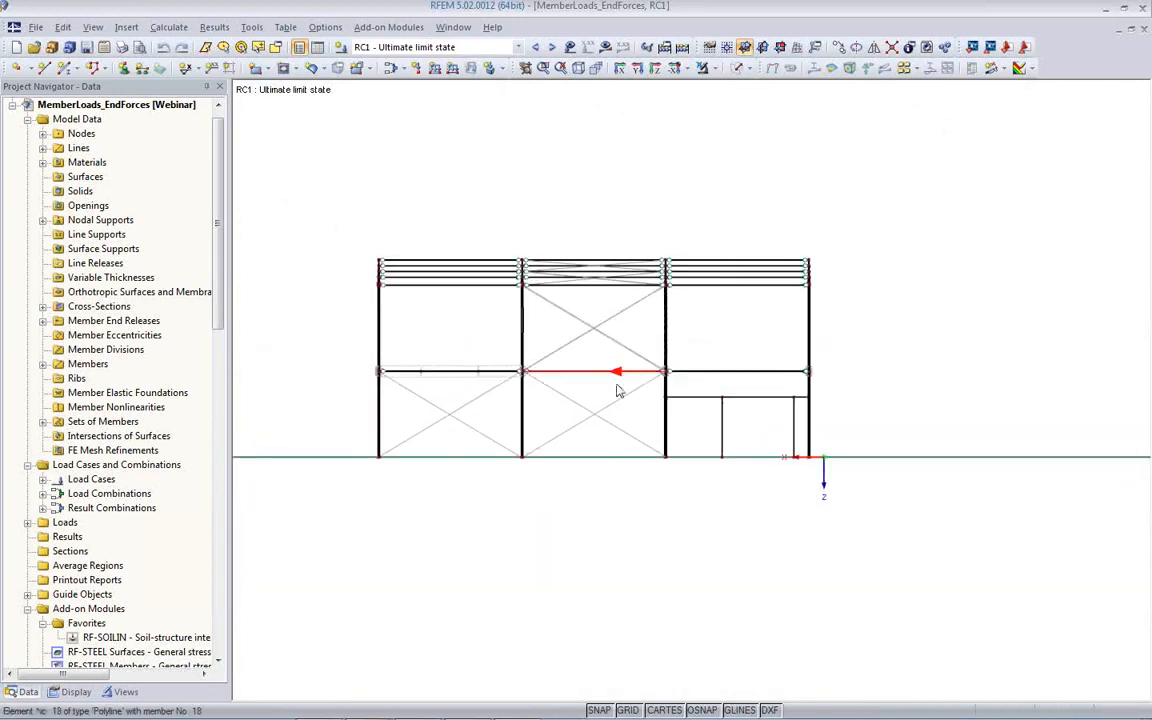
{"action": "left_click", "coordinate": [714, 70]}
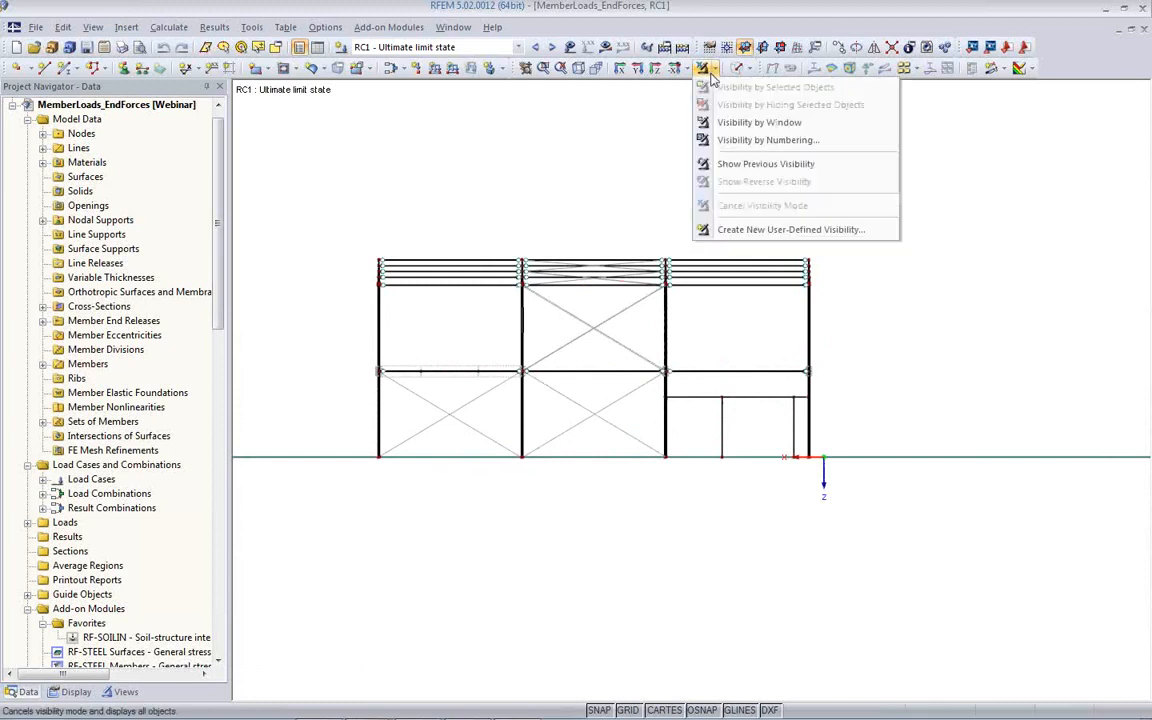
{"action": "left_click", "coordinate": [714, 121]}
{"action": "left_click", "coordinate": [714, 68]}
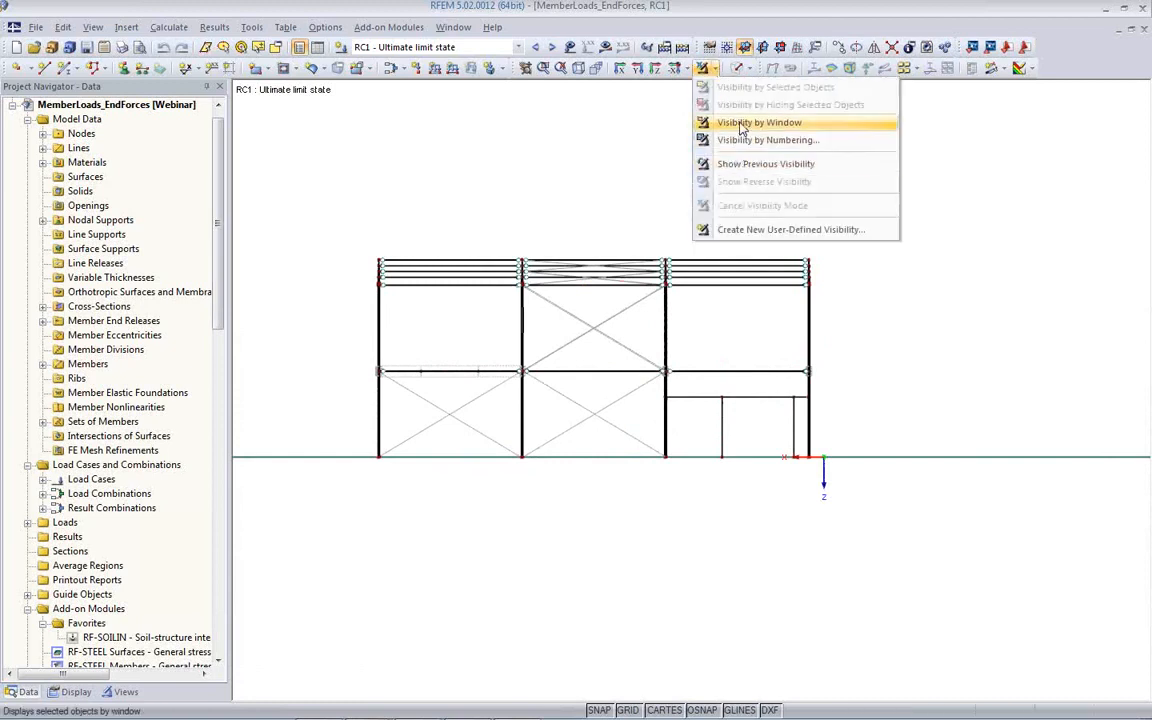
{"action": "left_click", "coordinate": [741, 124]}
{"action": "left_click_drag", "start_coordinate": [362, 356], "coordinate": [838, 384]}
{"action": "middle_click_drag", "start_coordinate": [533, 403], "coordinate": [1100, 514], "text": "ctrl"}
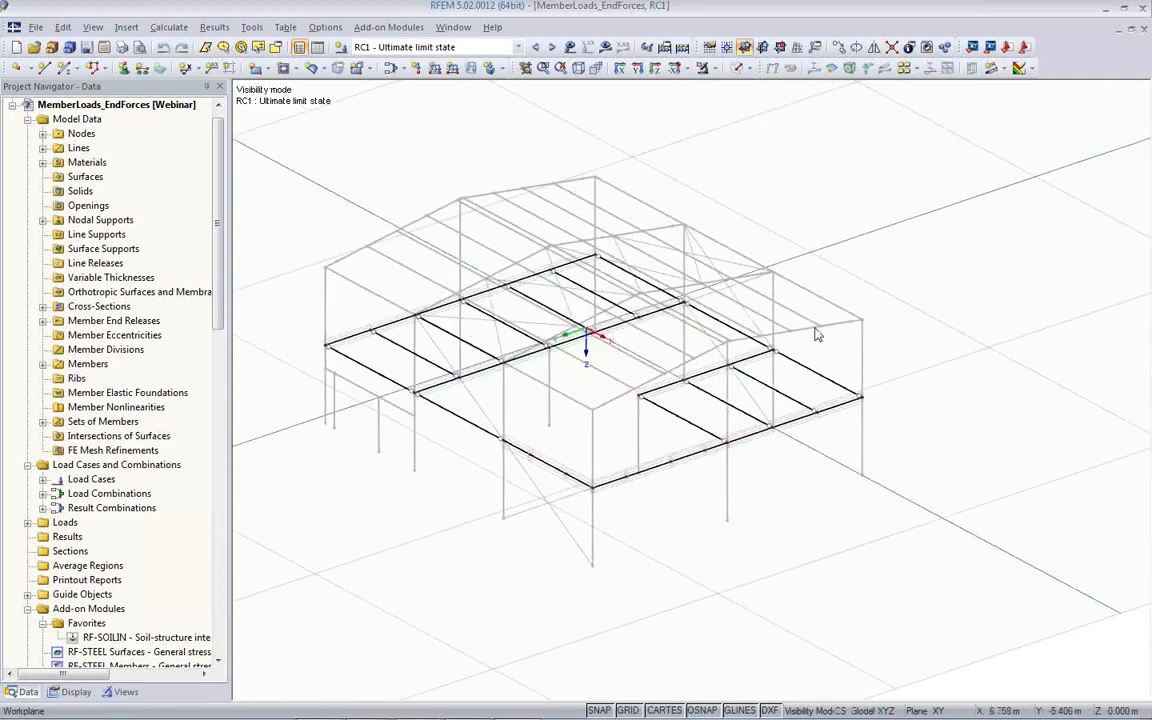
Turn off the background display of hidden objects and hide the work plane grid
{"action": "right_click", "coordinate": [486, 124]}
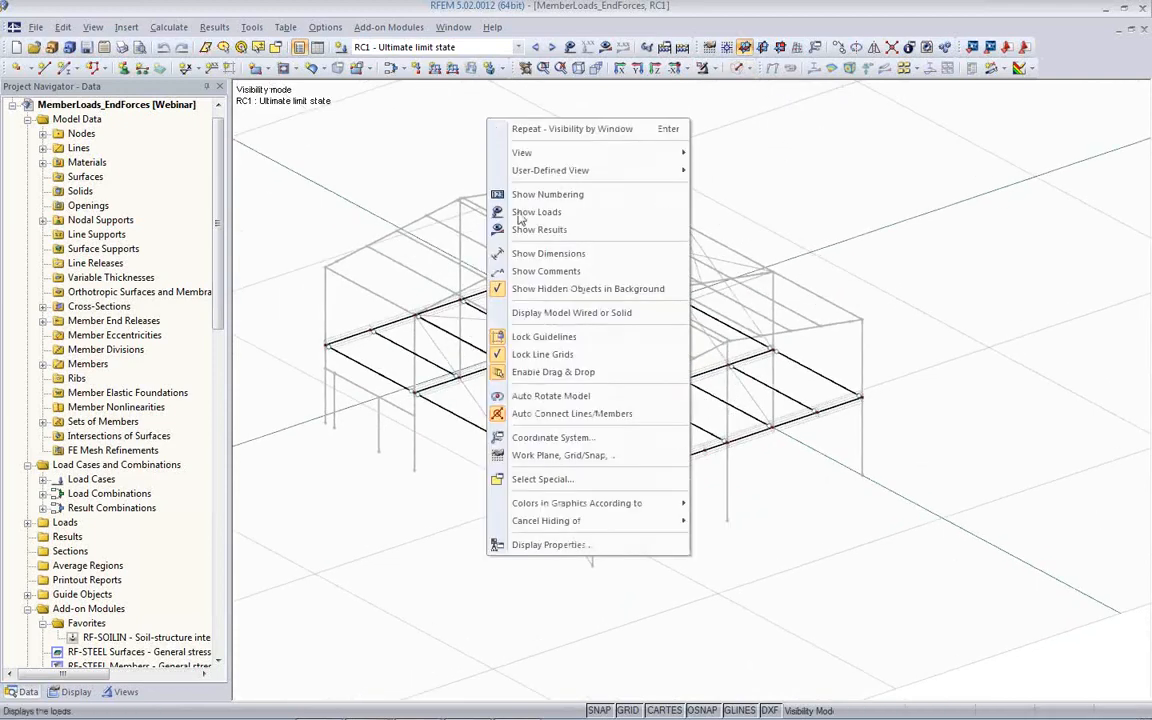
{"action": "left_click", "coordinate": [530, 288]}
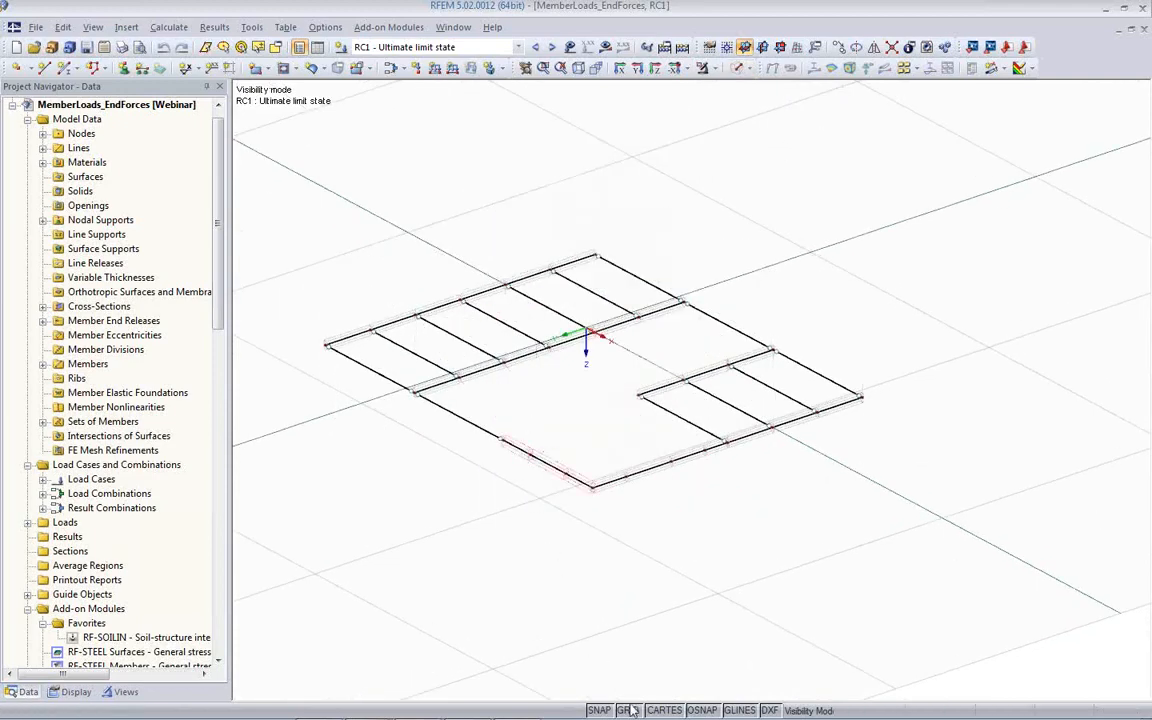
{"action": "middle_click_drag", "start_coordinate": [561, 527], "coordinate": [585, 298], "text": "ctrl"}
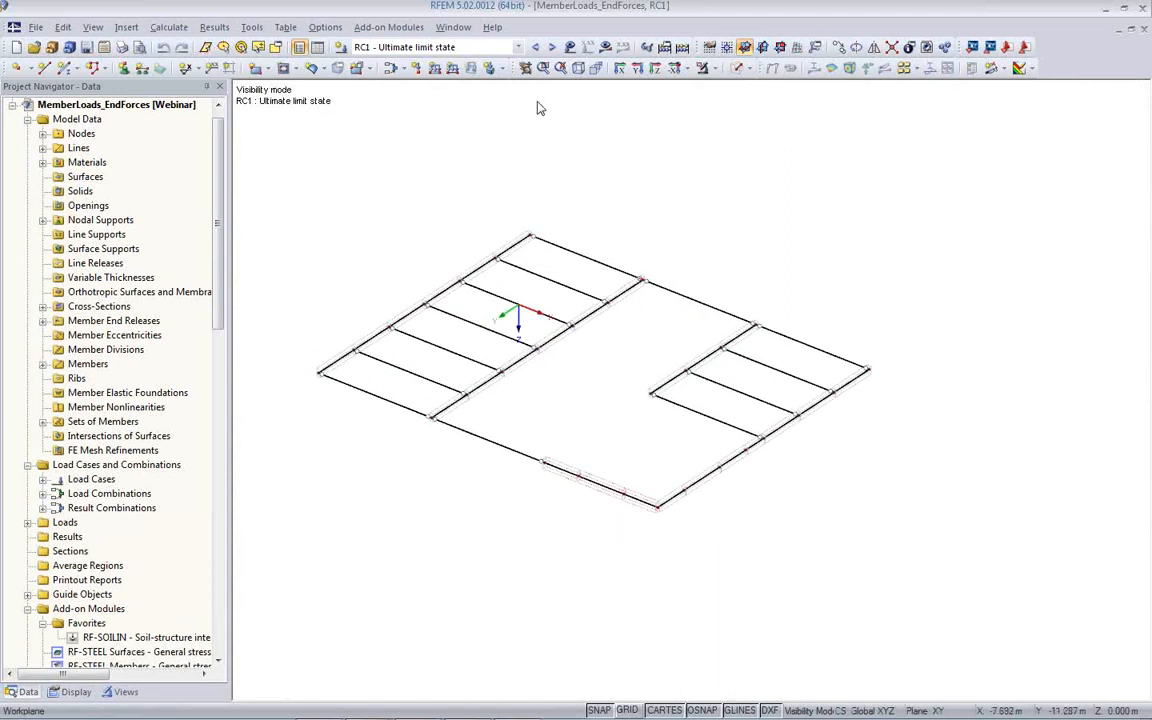
Calculate RC1 - Ultimate limit state and display both the max and min values of the result combination
{"action": "left_click", "coordinate": [606, 48]}
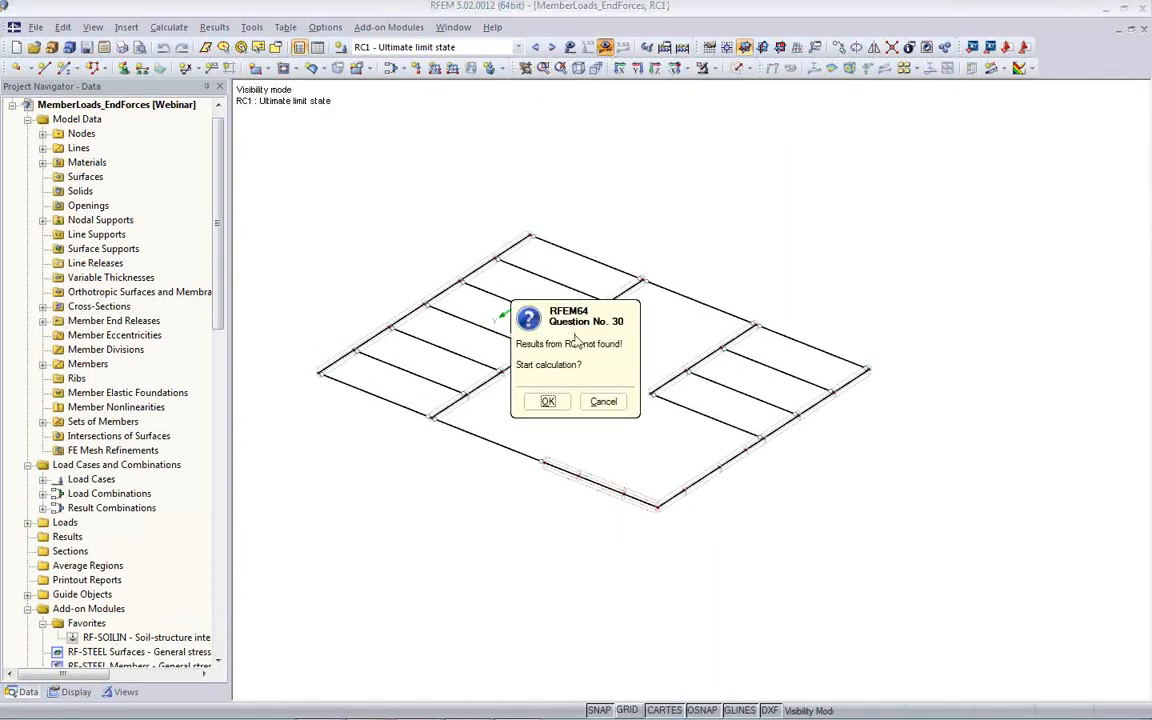
{"action": "left_click", "coordinate": [548, 401]}
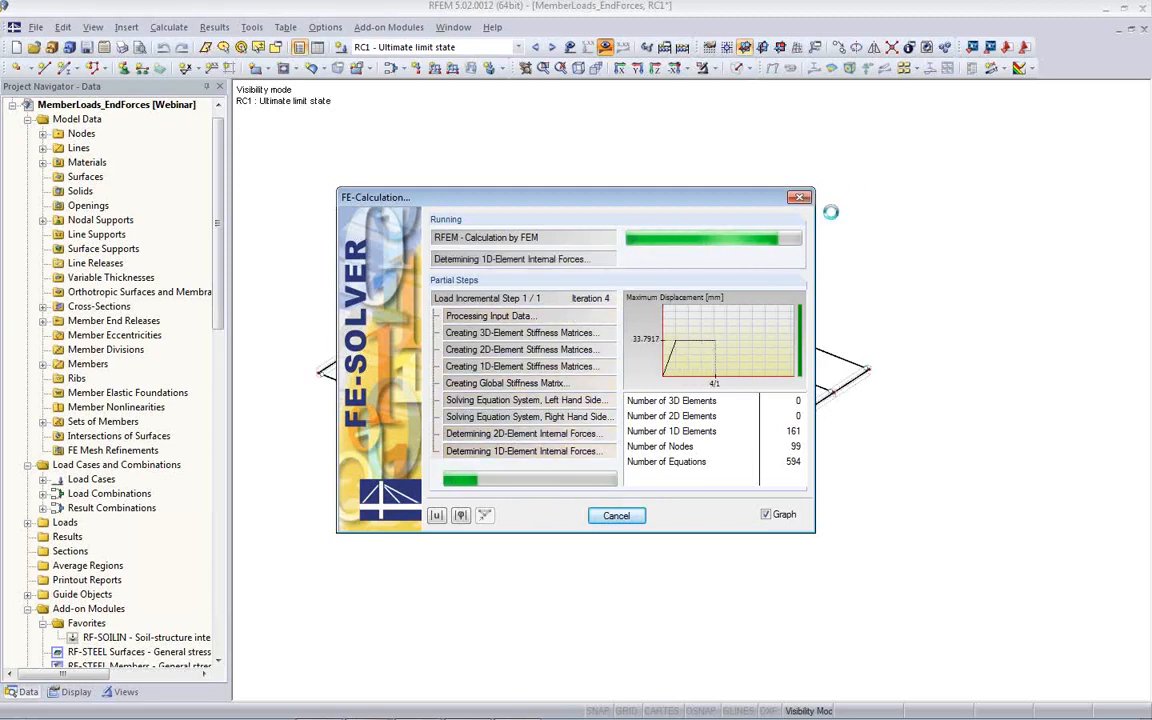
{"action": "middle_click_drag", "start_coordinate": [602, 527], "coordinate": [578, 468]}
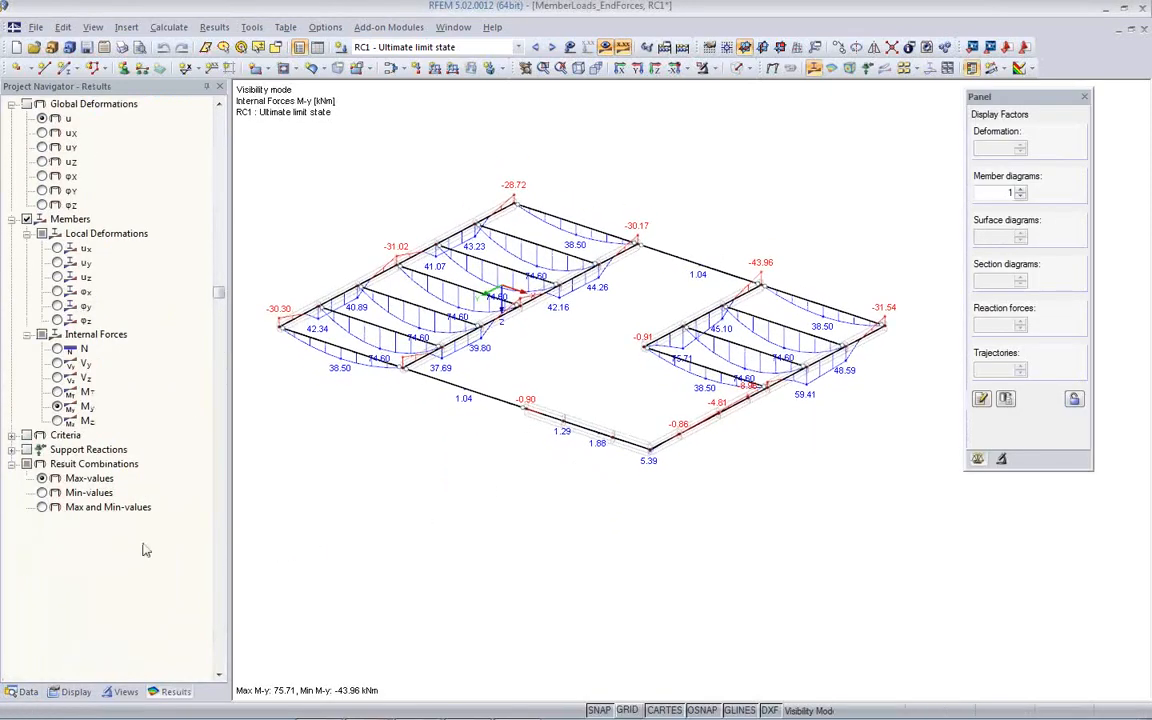
{"action": "left_click", "coordinate": [42, 508]}
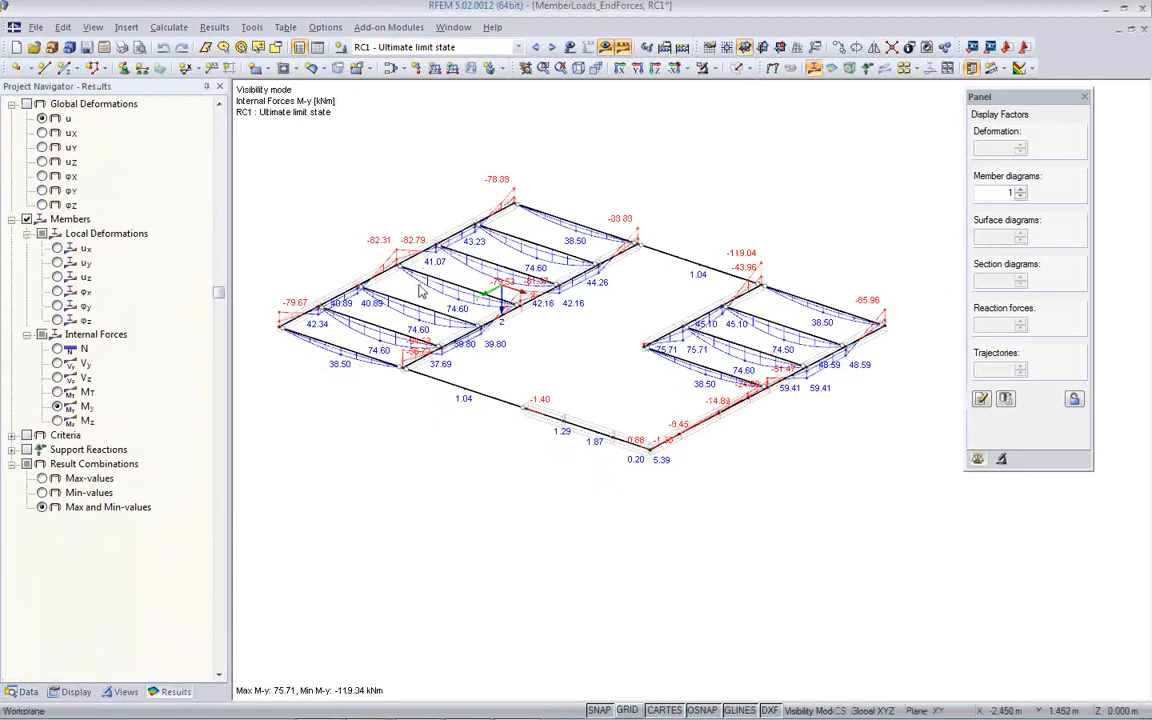
Show the tables and bring up result table 4.10 Set of Members - Internal Forces
{"action": "left_click", "coordinate": [318, 49]}
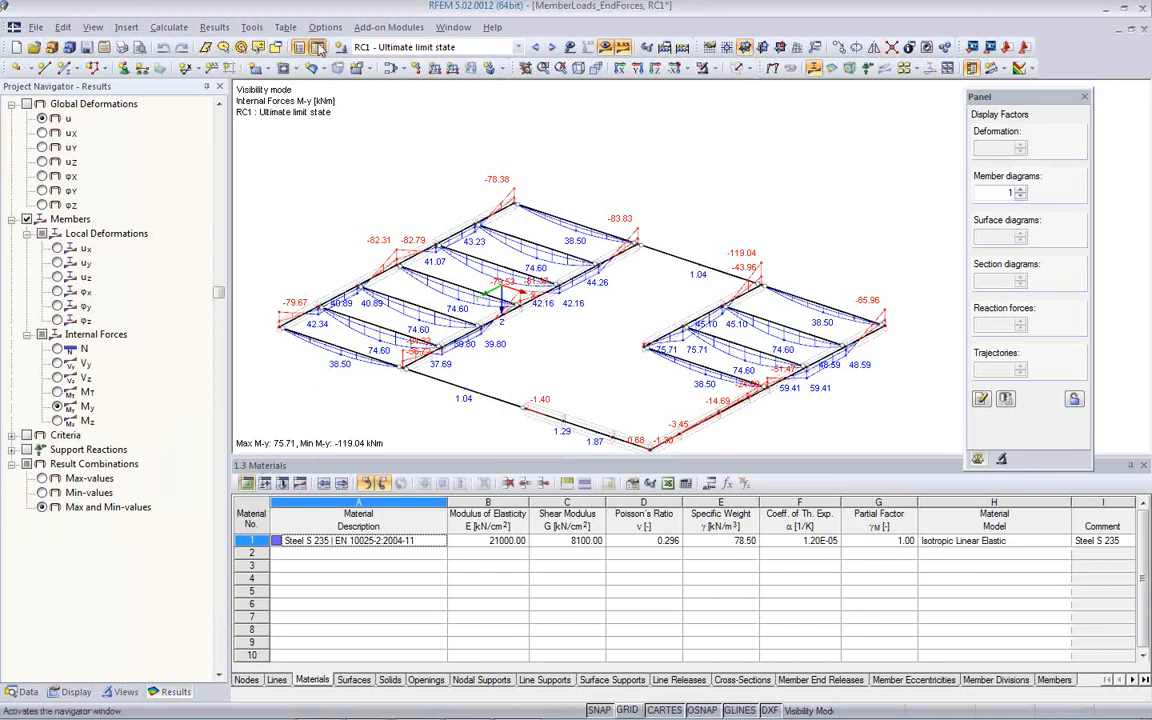
{"action": "left_click", "coordinate": [300, 484]}
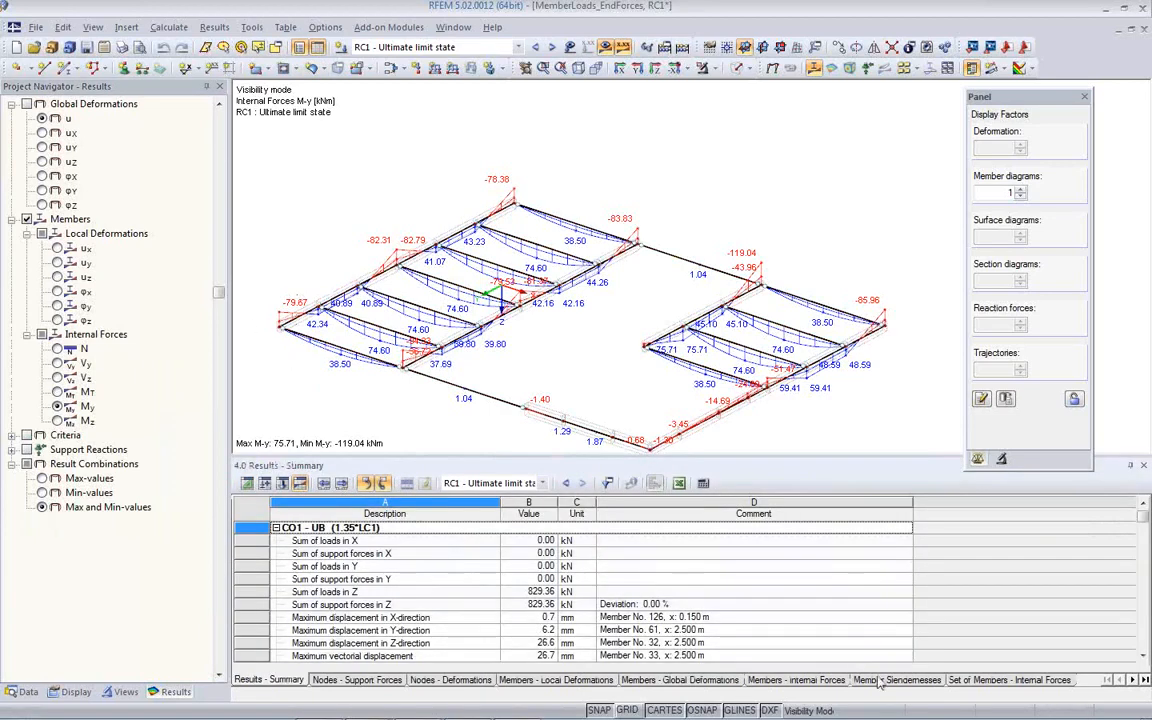
{"action": "left_click", "coordinate": [962, 682]}
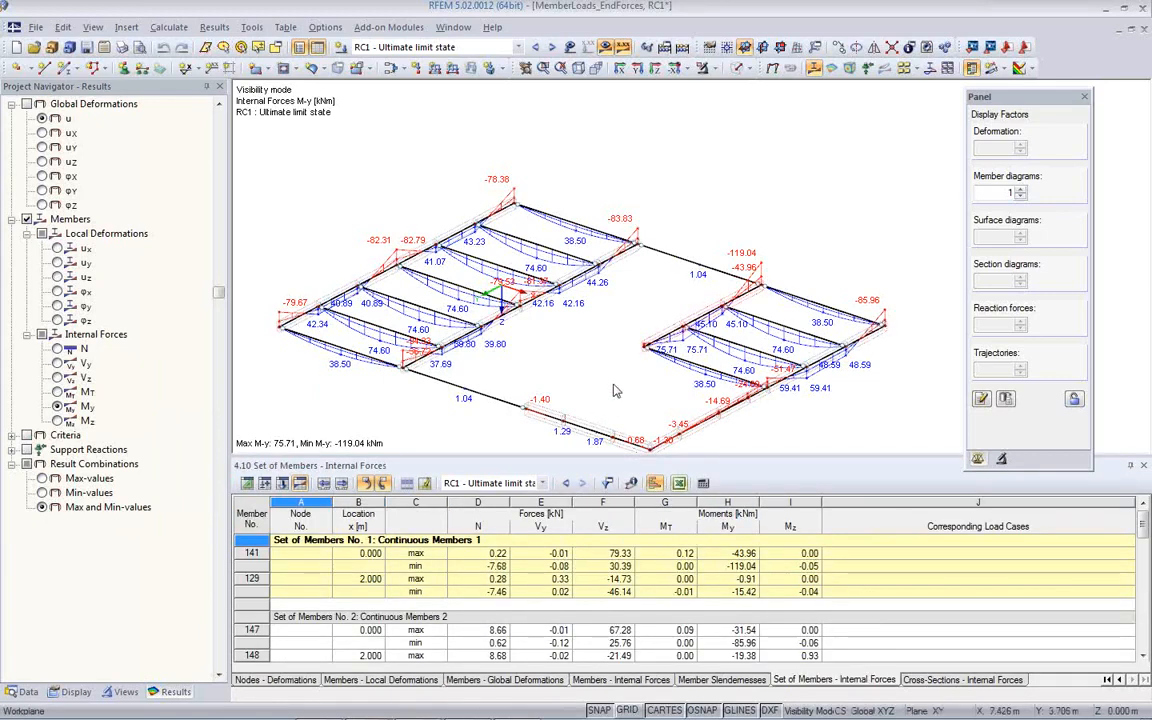
Find the table results of Set of Members No. 8 by selecting that set at the floor's front corner
{"action": "scroll", "coordinate": [600, 368], "scroll_direction": "up", "scroll_amount": 2}
{"action": "scroll", "coordinate": [589, 368], "scroll_direction": "up", "scroll_amount": 2}
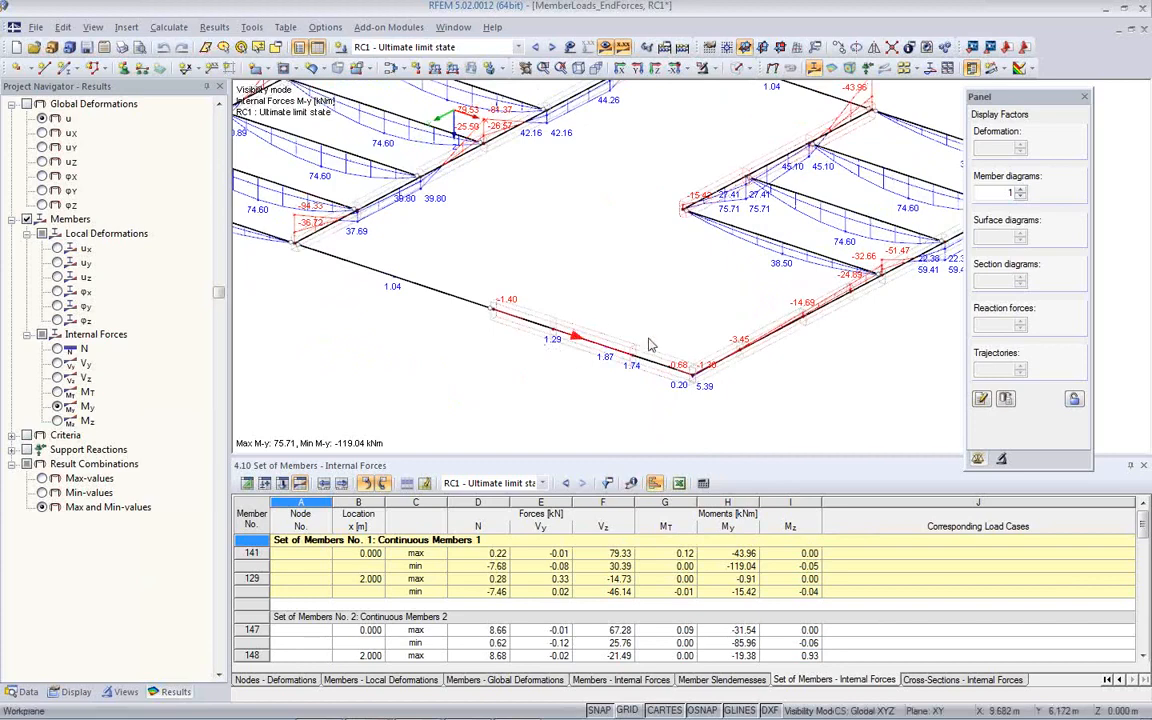
{"action": "middle_click_drag", "start_coordinate": [800, 350], "coordinate": [675, 368]}
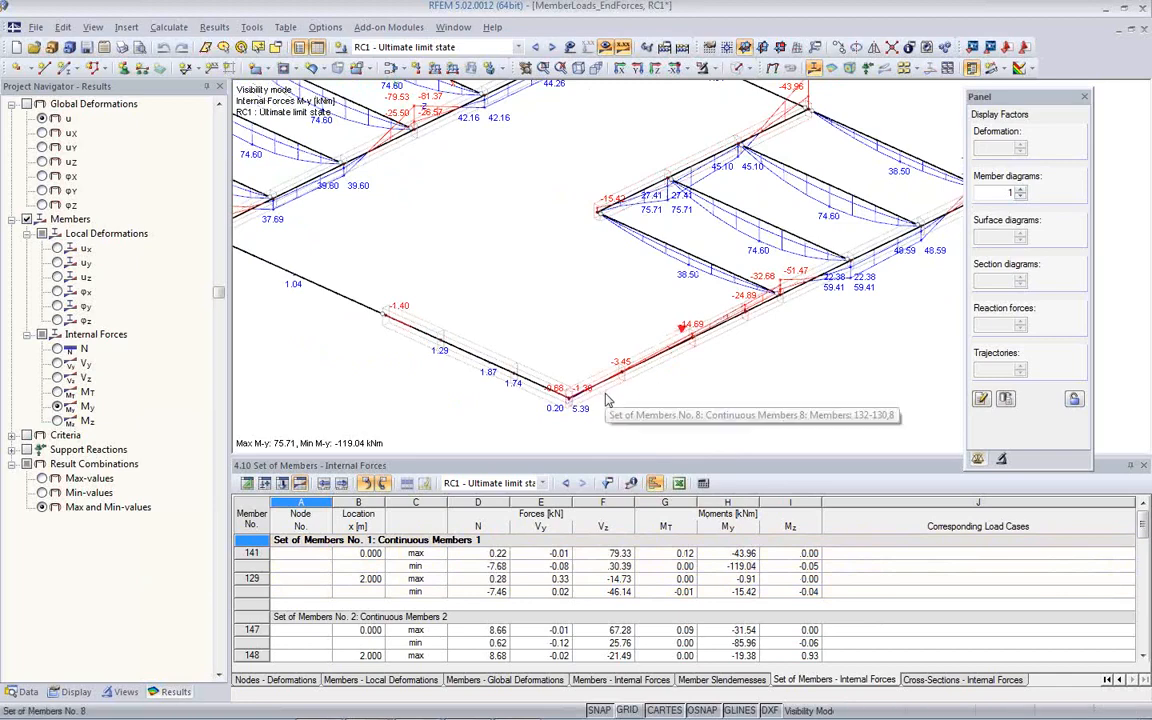
{"action": "left_click", "coordinate": [607, 400]}
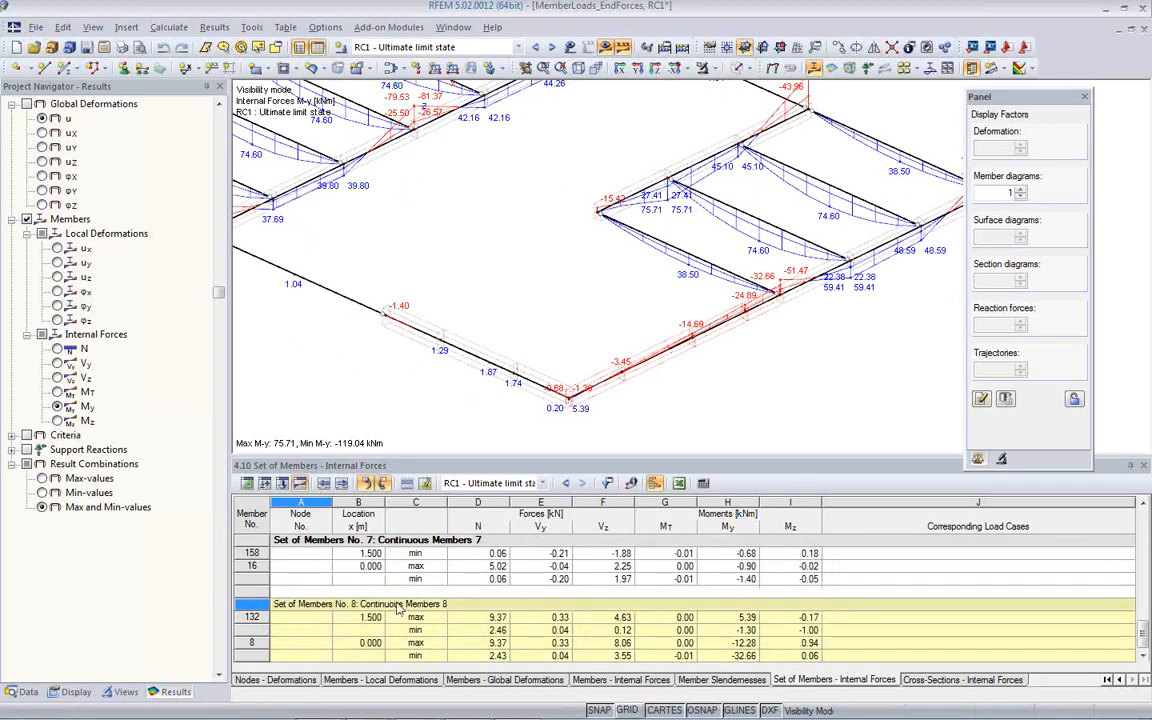
Enlarge the table area and switch to result table 4.6 Members - Internal Forces
{"action": "left_click_drag", "start_coordinate": [632, 456], "coordinate": [632, 419]}
{"action": "middle_click_drag", "start_coordinate": [753, 349], "coordinate": [972, 350]}
{"action": "scroll", "coordinate": [733, 306], "scroll_direction": "down", "scroll_amount": 3}
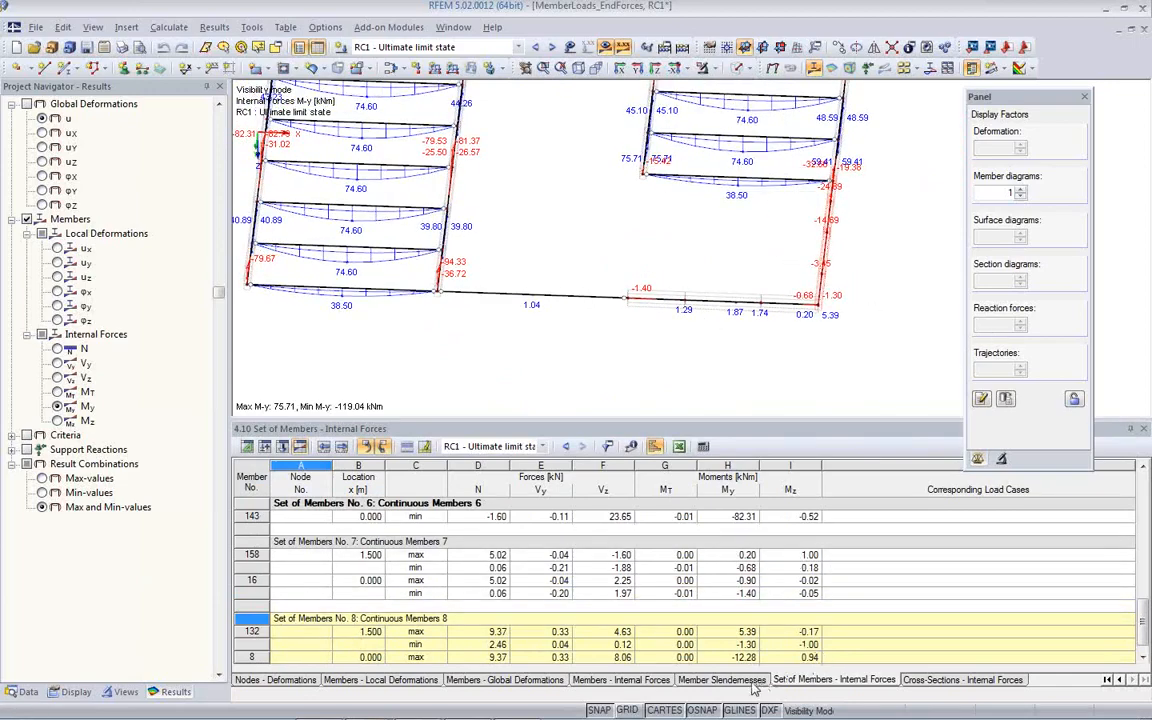
{"action": "left_click", "coordinate": [721, 680]}
{"action": "left_click", "coordinate": [648, 681]}
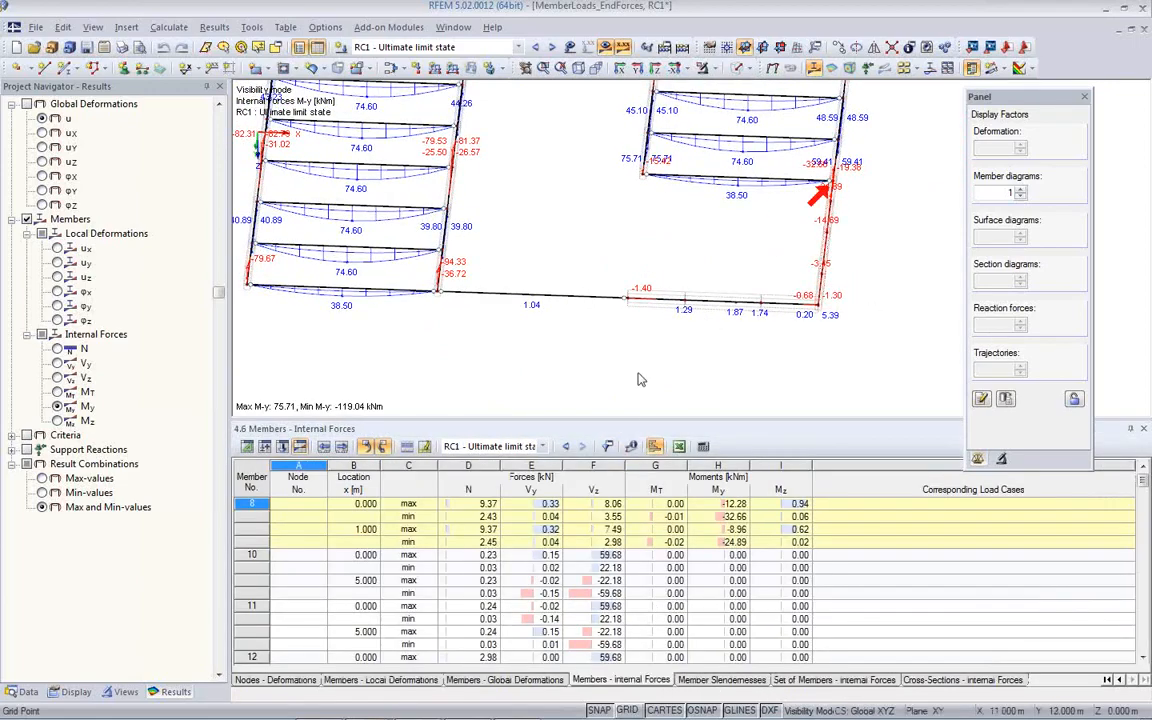
Select the parallel floor beams of the first bay together and limit table 4.6 to the graphically selected objects
{"action": "middle_click_drag", "start_coordinate": [650, 280], "coordinate": [750, 160], "text": "ctrl"}
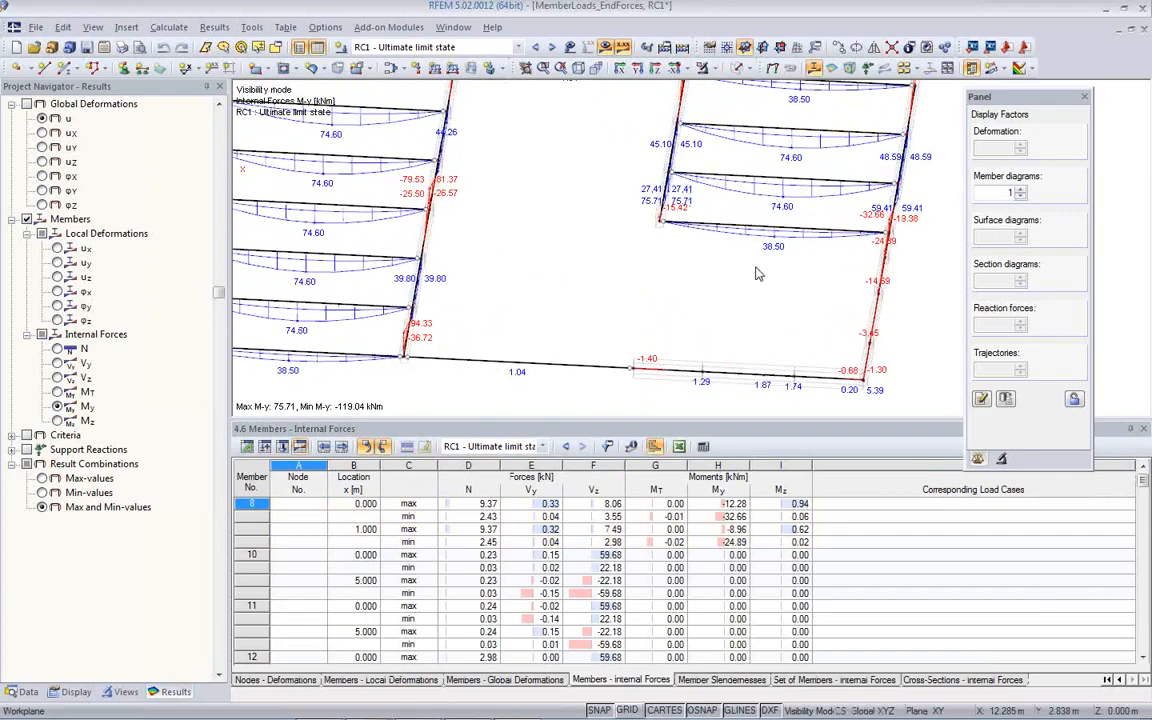
{"action": "middle_click_drag", "start_coordinate": [756, 277], "coordinate": [781, 187], "text": "ctrl"}
{"action": "middle_click_drag", "start_coordinate": [627, 313], "coordinate": [729, 333]}
{"action": "scroll", "coordinate": [682, 337], "scroll_direction": "down", "scroll_amount": 1}
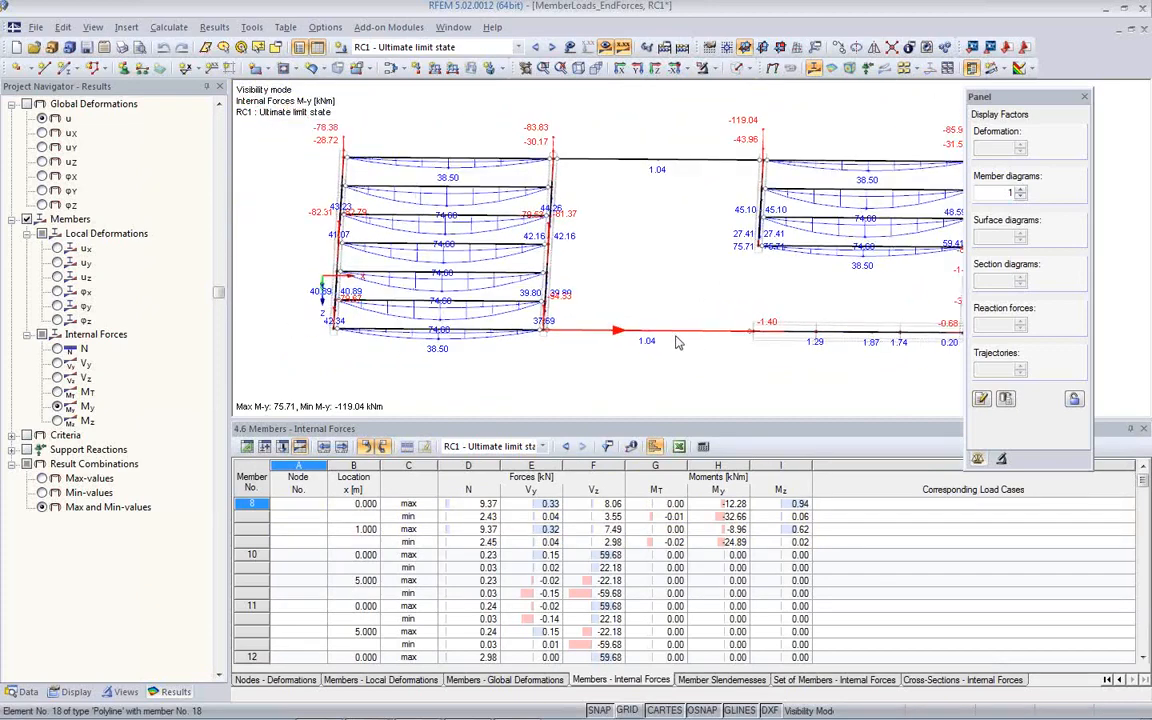
{"action": "left_click_drag", "start_coordinate": [460, 348], "coordinate": [380, 112]}
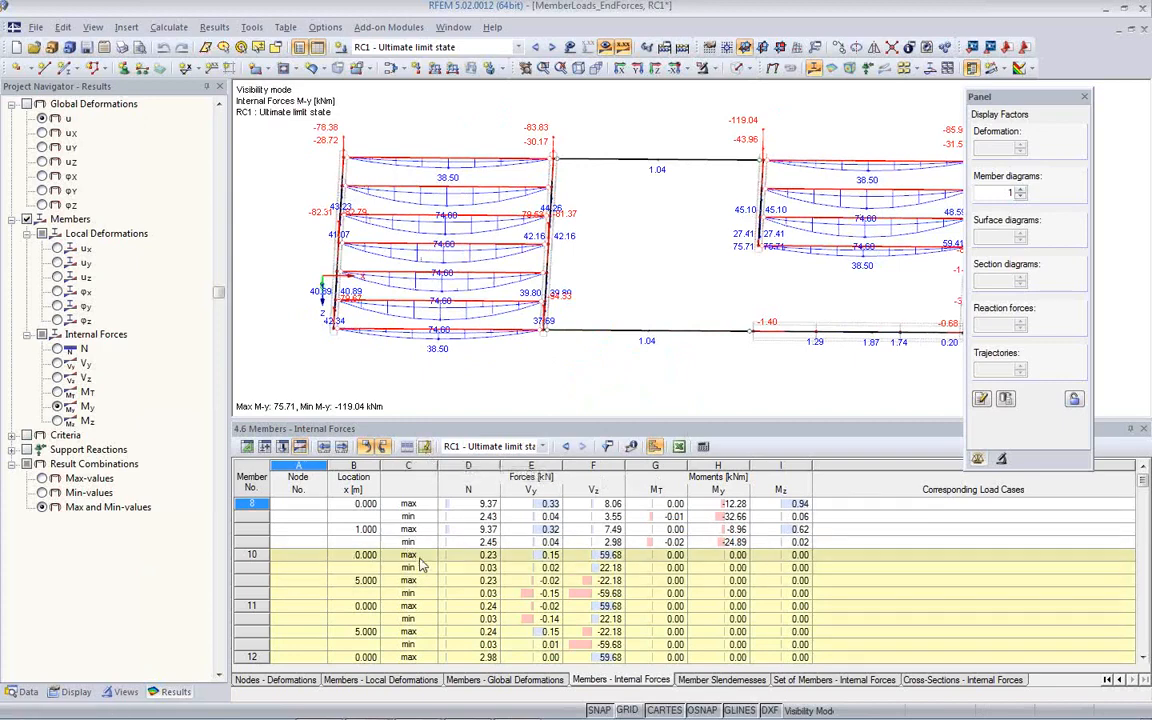
{"action": "left_click", "coordinate": [425, 447]}
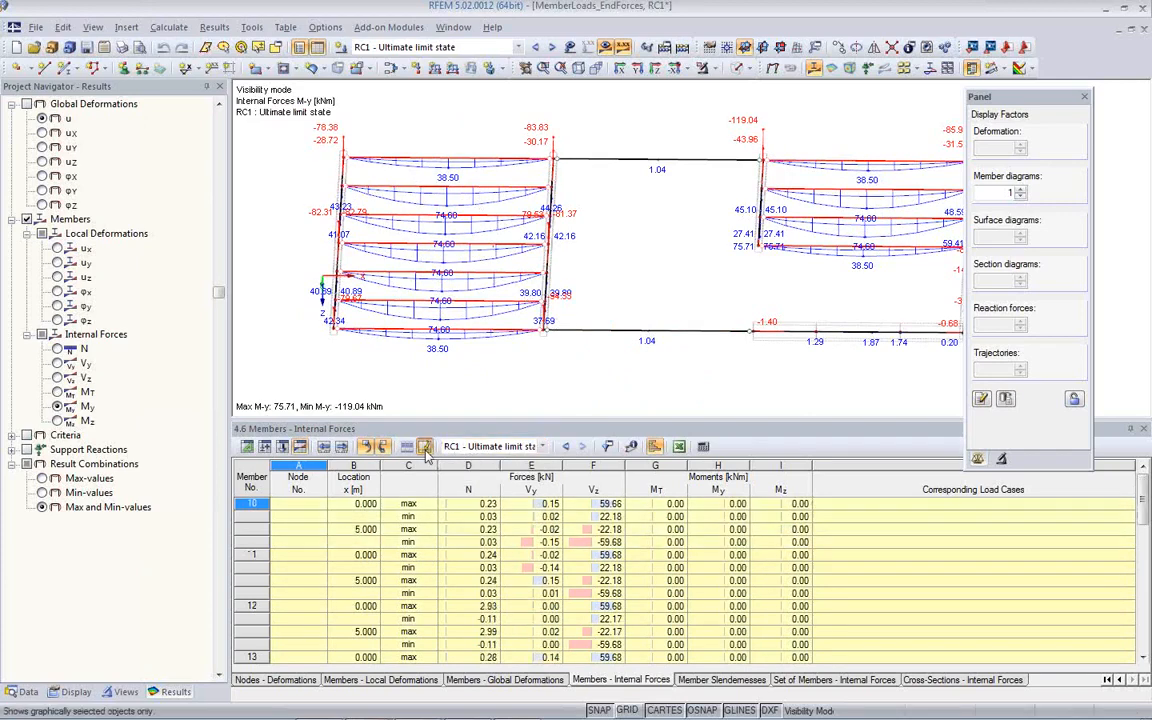
Review the Table Filter settings for result combinations in table 4.6, including the max/min results of MT, and accept them
{"action": "left_click", "coordinate": [607, 449]}
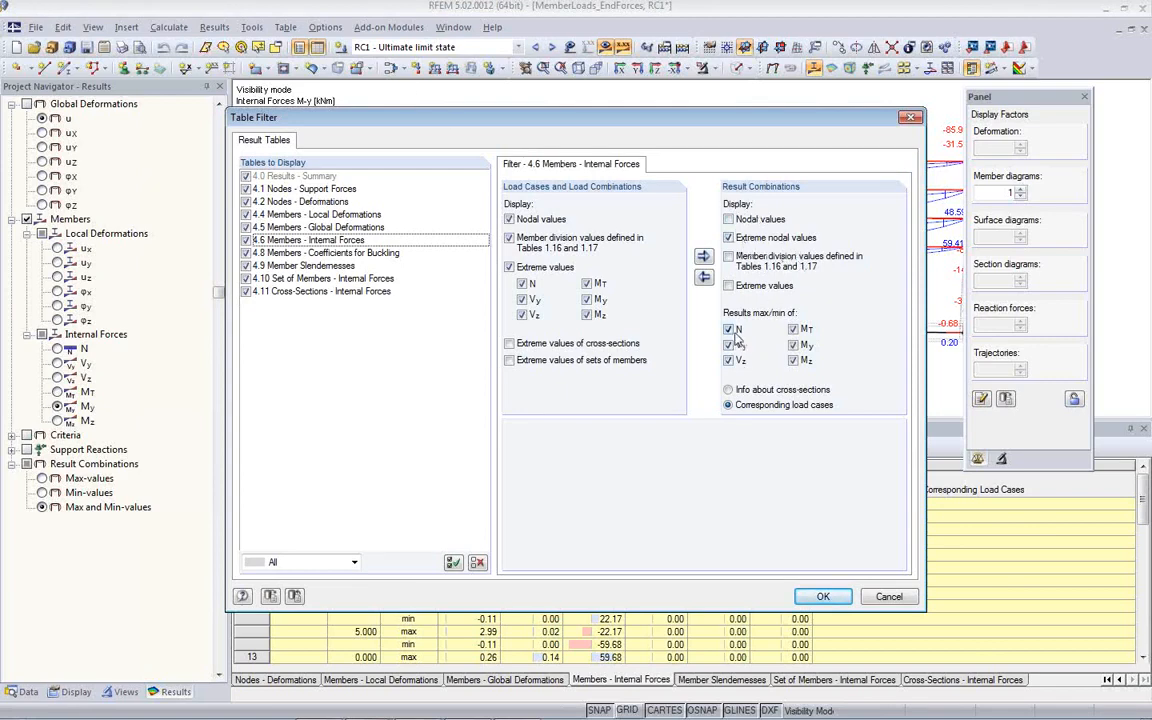
{"action": "left_click", "coordinate": [793, 329]}
{"action": "left_click", "coordinate": [795, 329]}
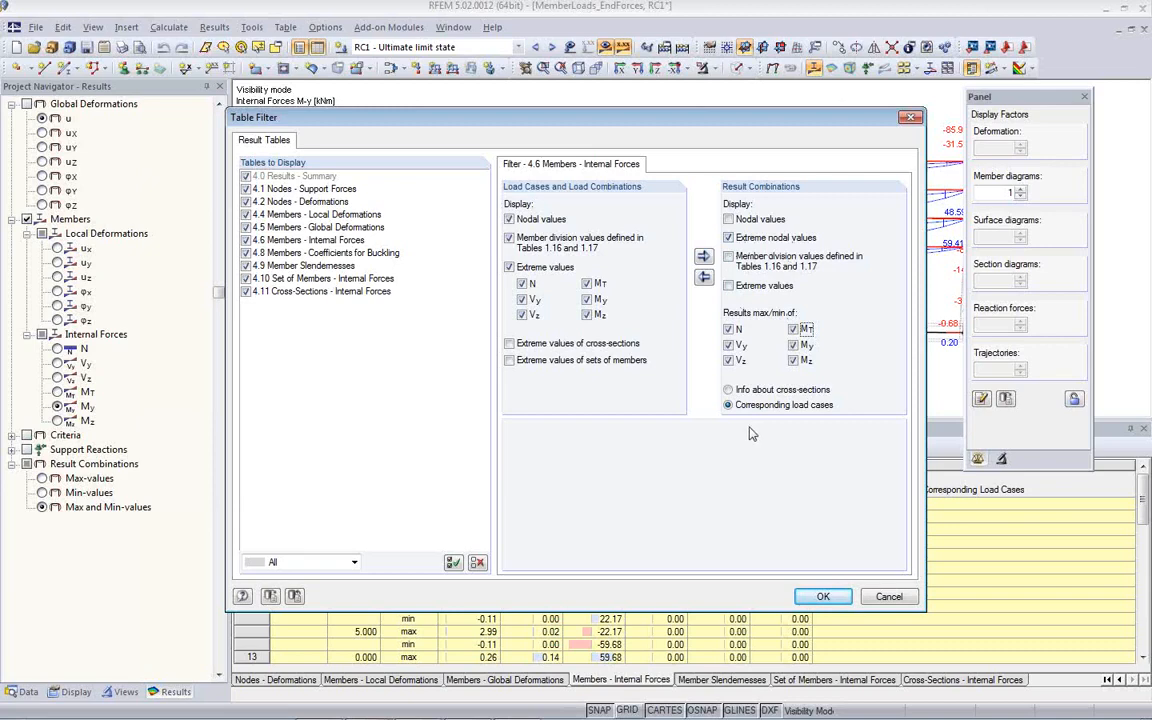
{"action": "left_click", "coordinate": [823, 596]}
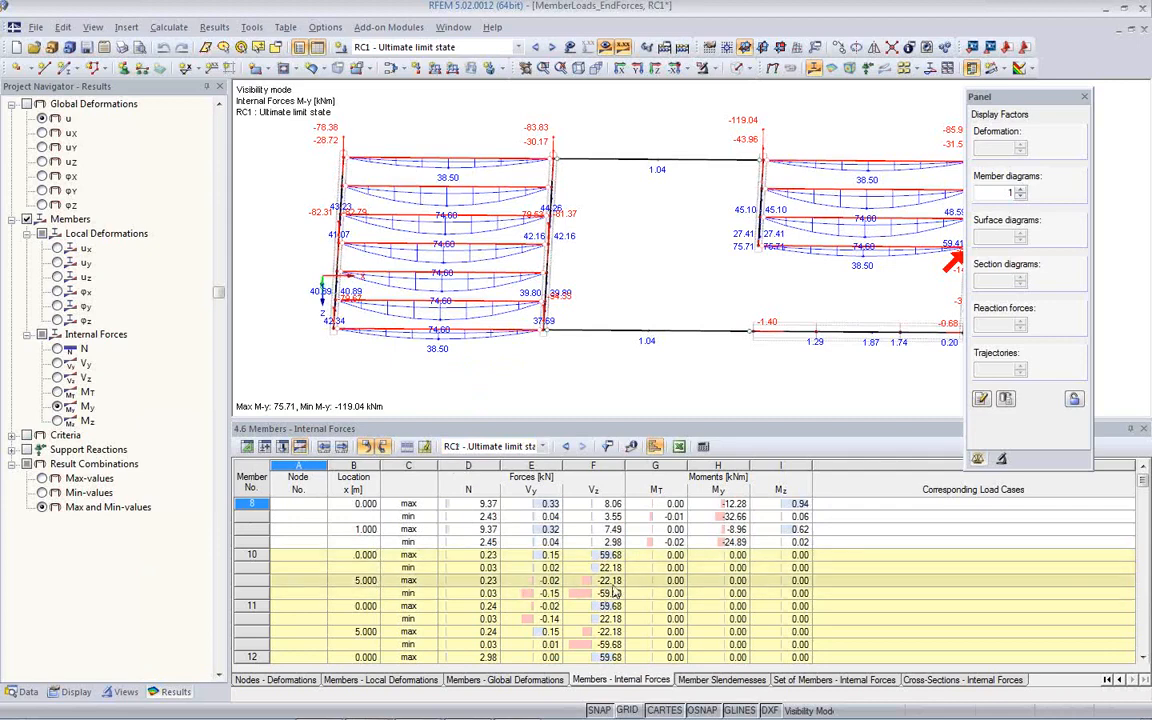
Export table 4.6 Members - Internal Forces with its table header to Microsoft Excel
{"action": "left_click", "coordinate": [678, 446]}
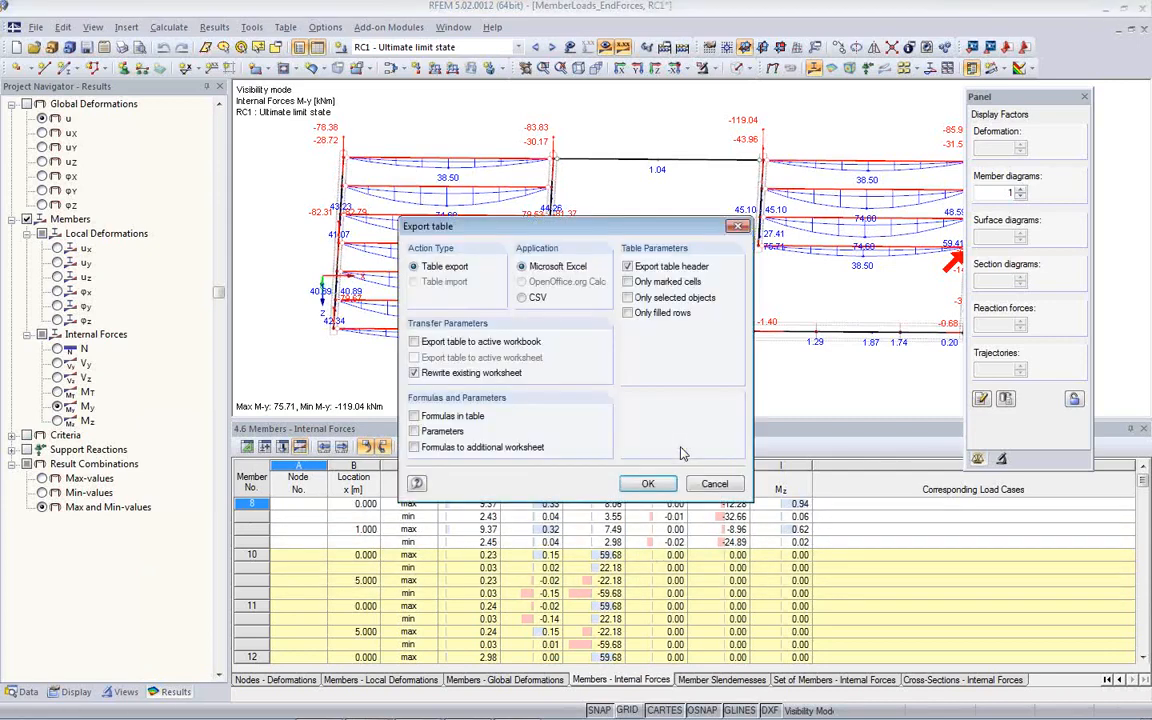
{"action": "left_click", "coordinate": [648, 483]}
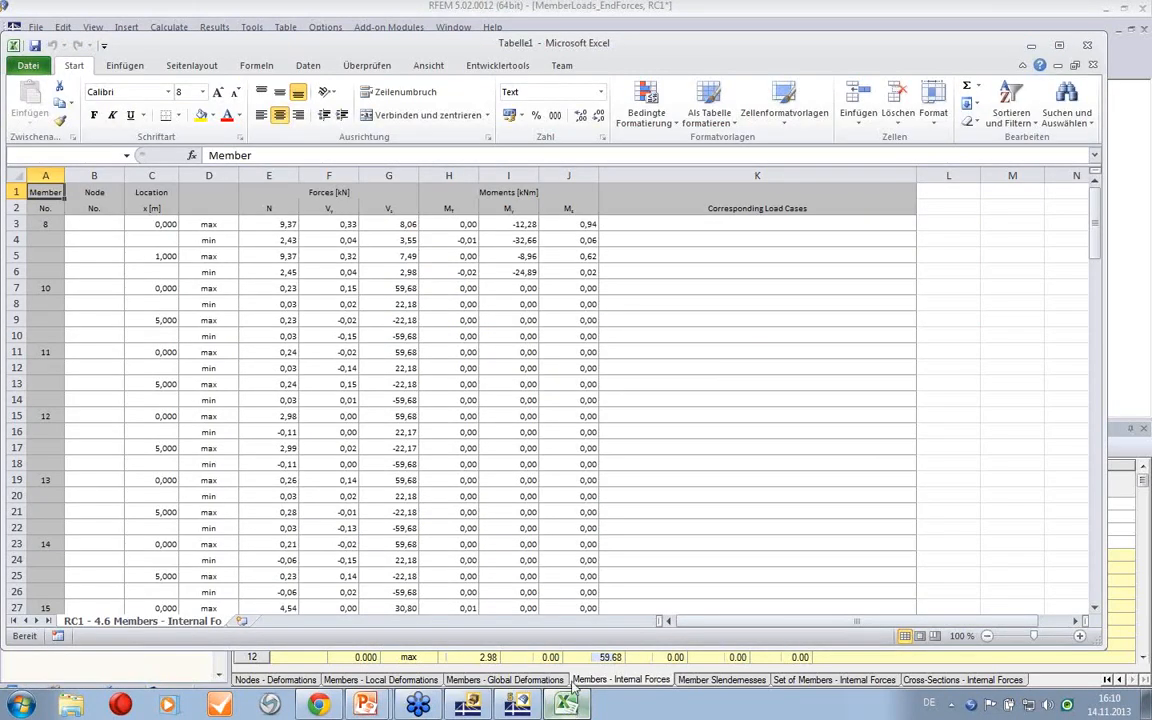
Look through the exported member internal forces in the worksheet, then close Excel and return to RFEM
{"action": "left_click", "coordinate": [730, 346]}
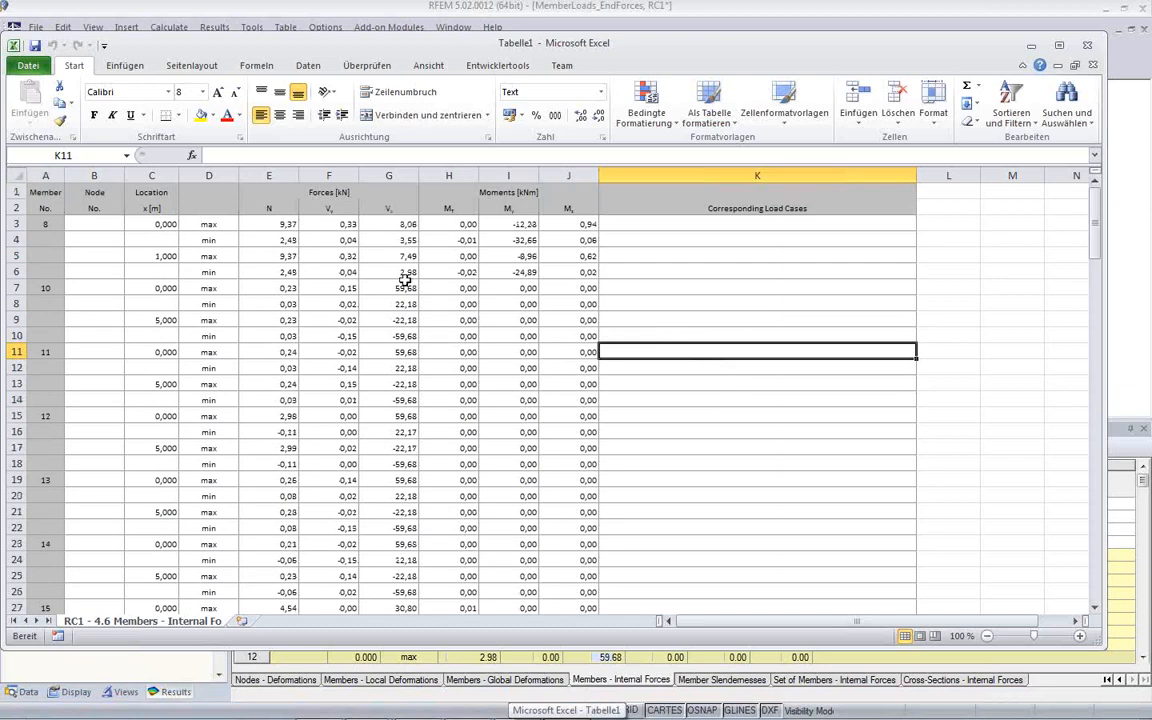
{"action": "scroll", "coordinate": [420, 400], "scroll_direction": "down", "scroll_amount": 2}
{"action": "scroll", "coordinate": [425, 407], "scroll_direction": "up", "scroll_amount": 2}
{"action": "scroll", "coordinate": [805, 342], "scroll_direction": "down", "scroll_amount": 15}
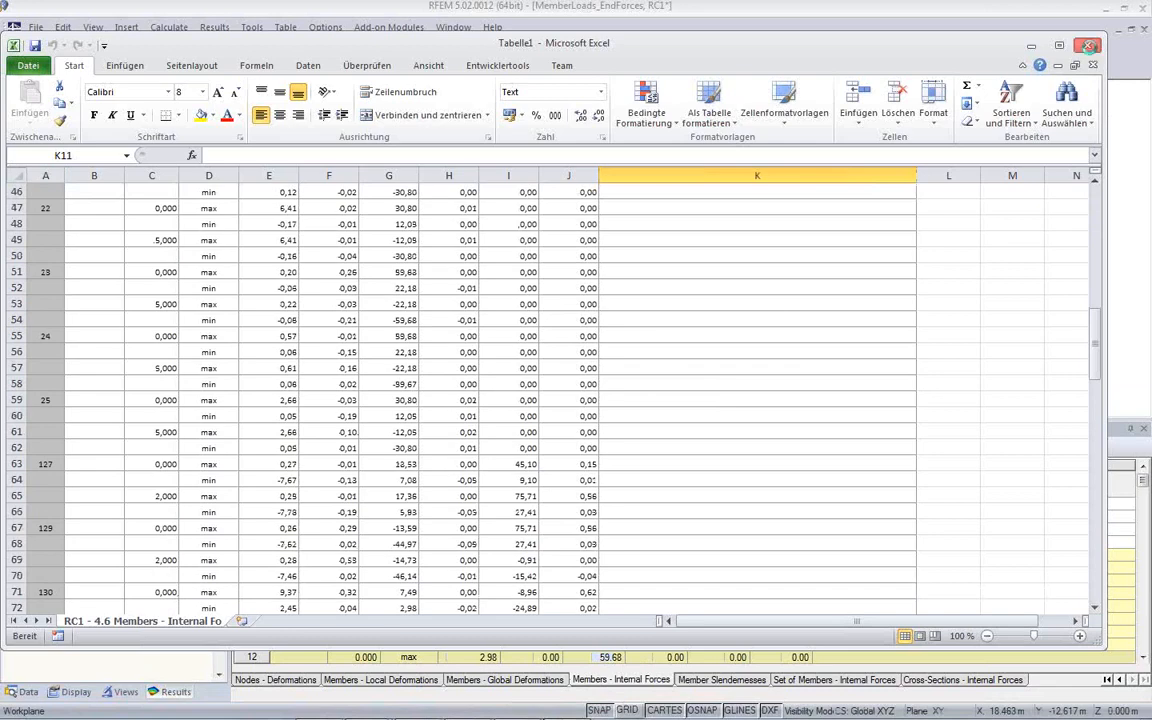
{"action": "left_click", "coordinate": [1089, 46]}
{"action": "left_click", "coordinate": [574, 386]}
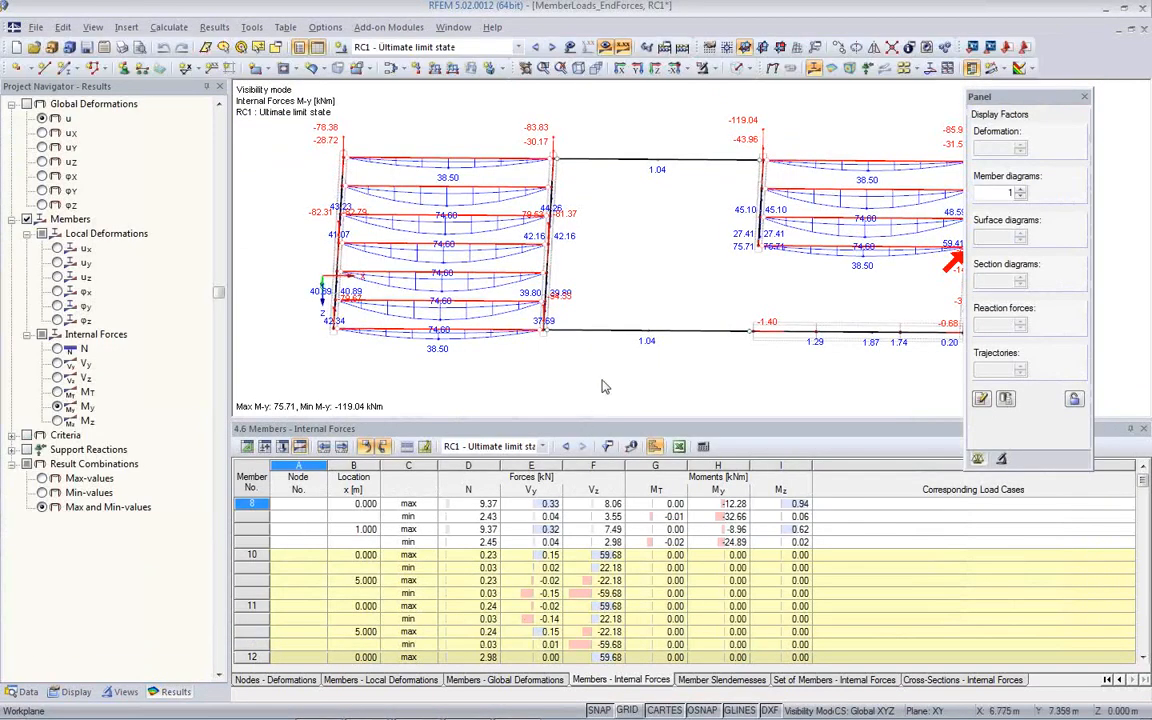
Switch to table 4.10 Set of Members - Internal Forces and filter its result combinations to include nodal values and extreme values
{"action": "left_click", "coordinate": [872, 686]}
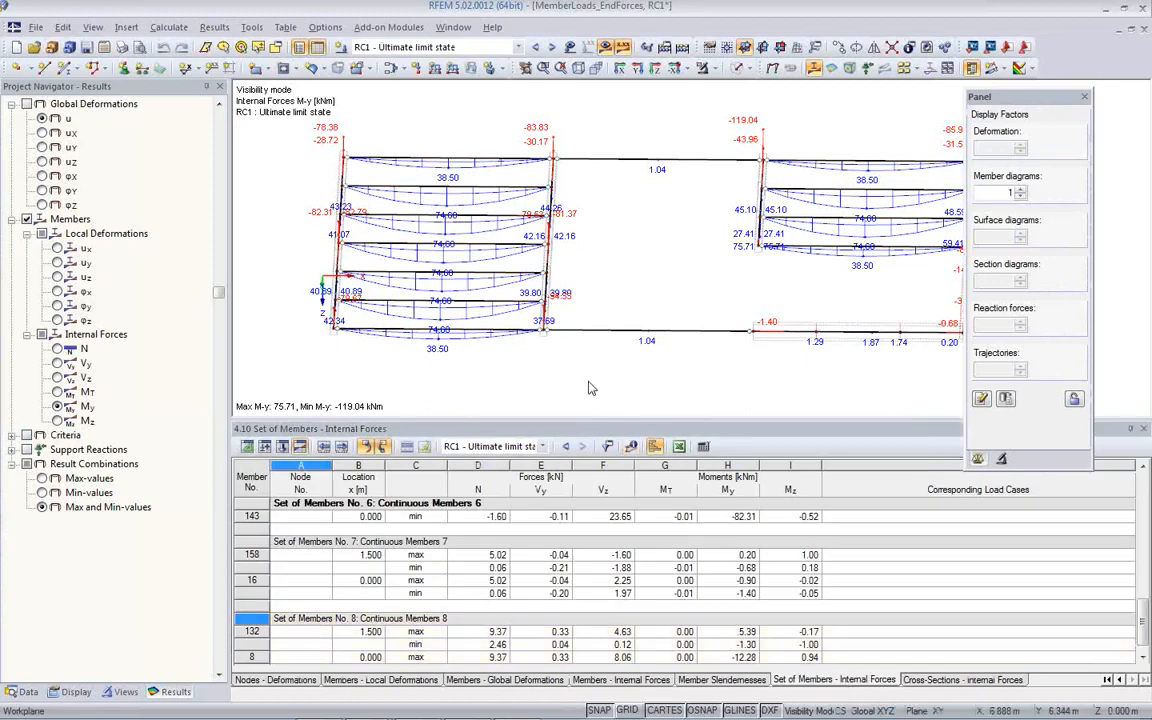
{"action": "left_click", "coordinate": [608, 448]}
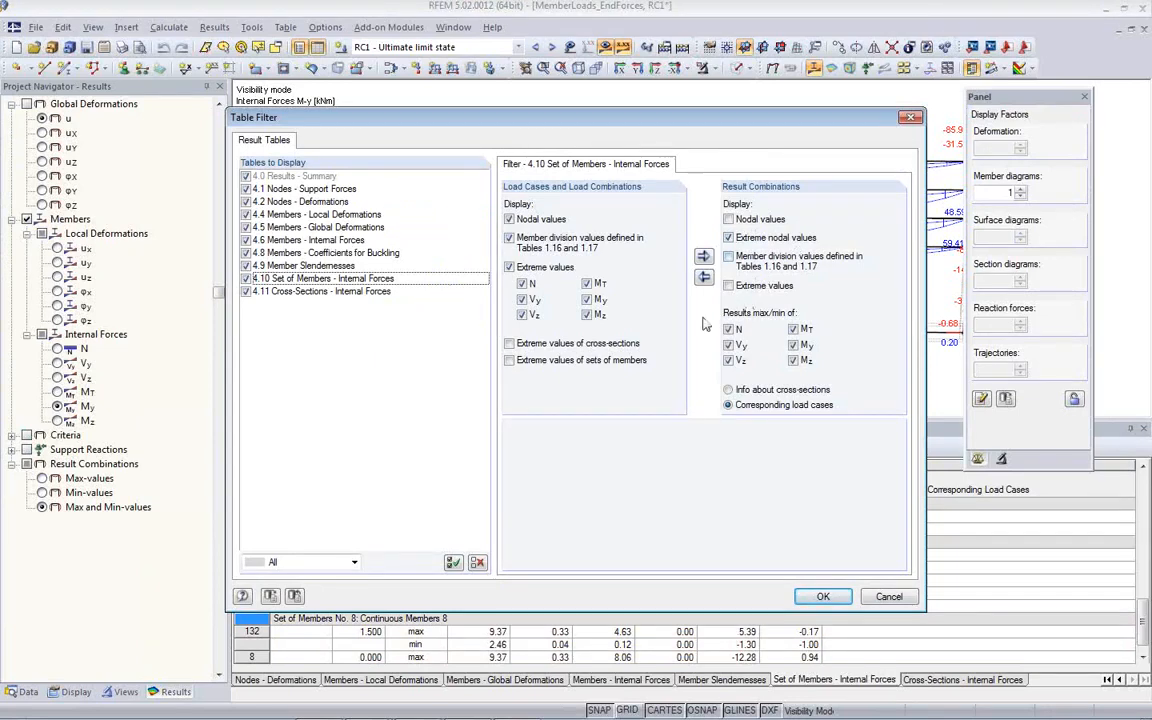
{"action": "left_click", "coordinate": [884, 598]}
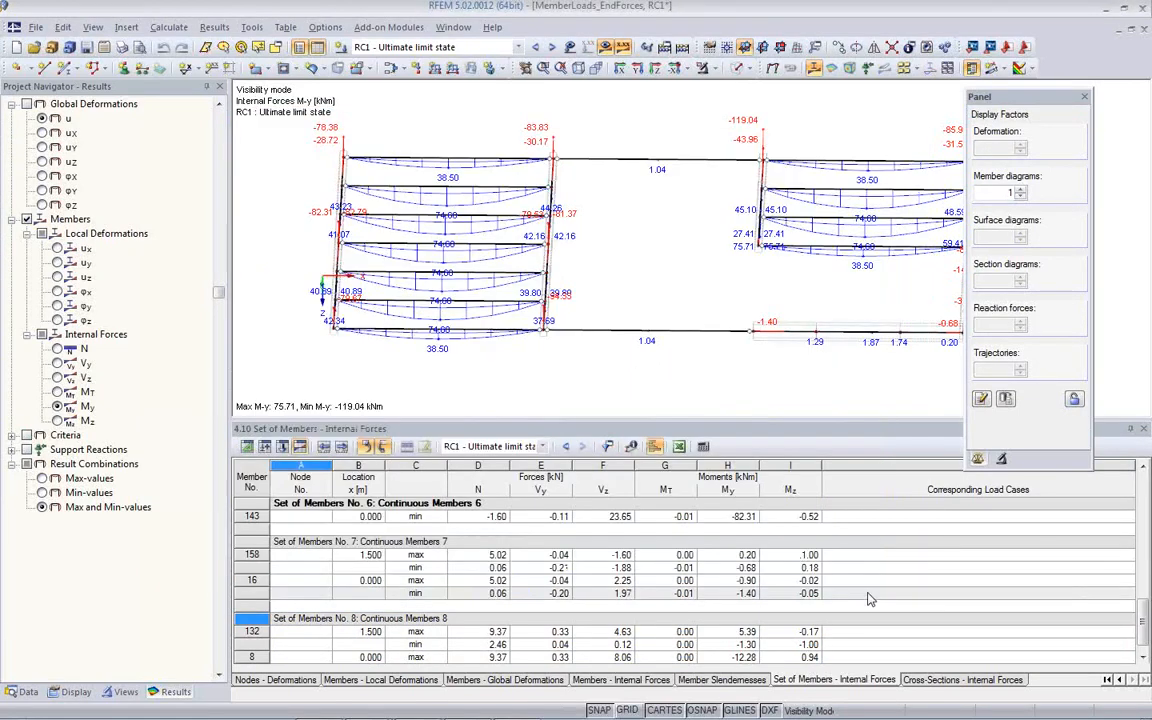
{"action": "left_click", "coordinate": [608, 447]}
{"action": "left_click", "coordinate": [733, 259]}
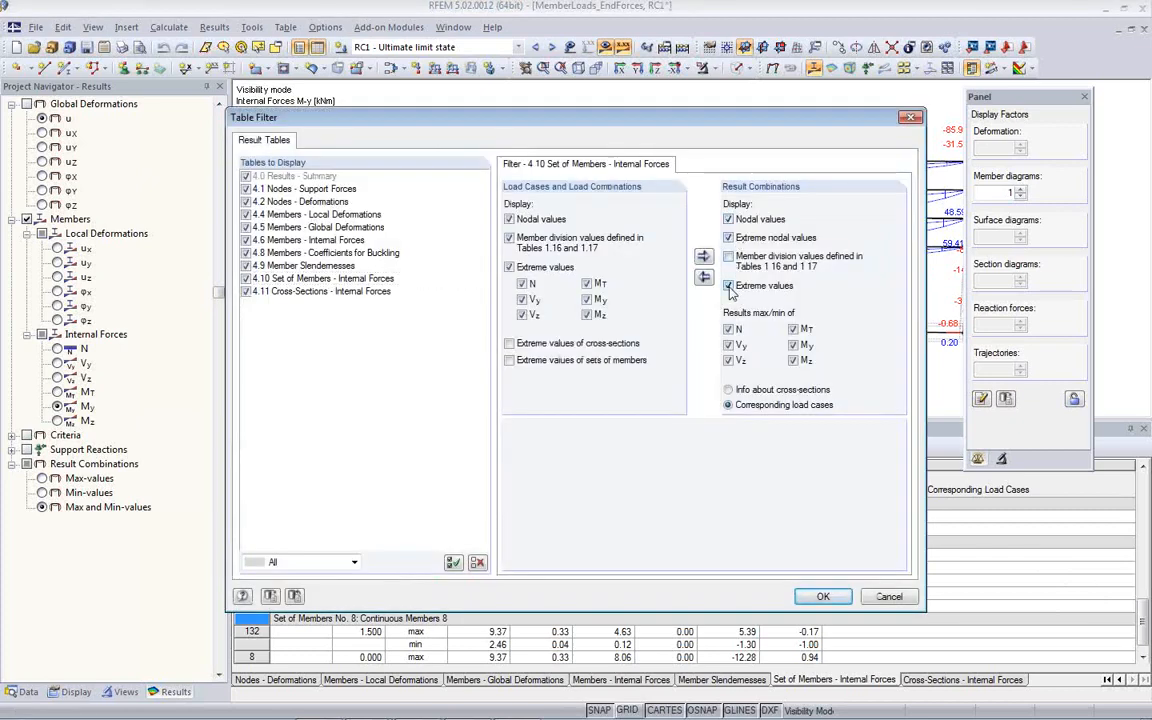
{"action": "left_click", "coordinate": [822, 596]}
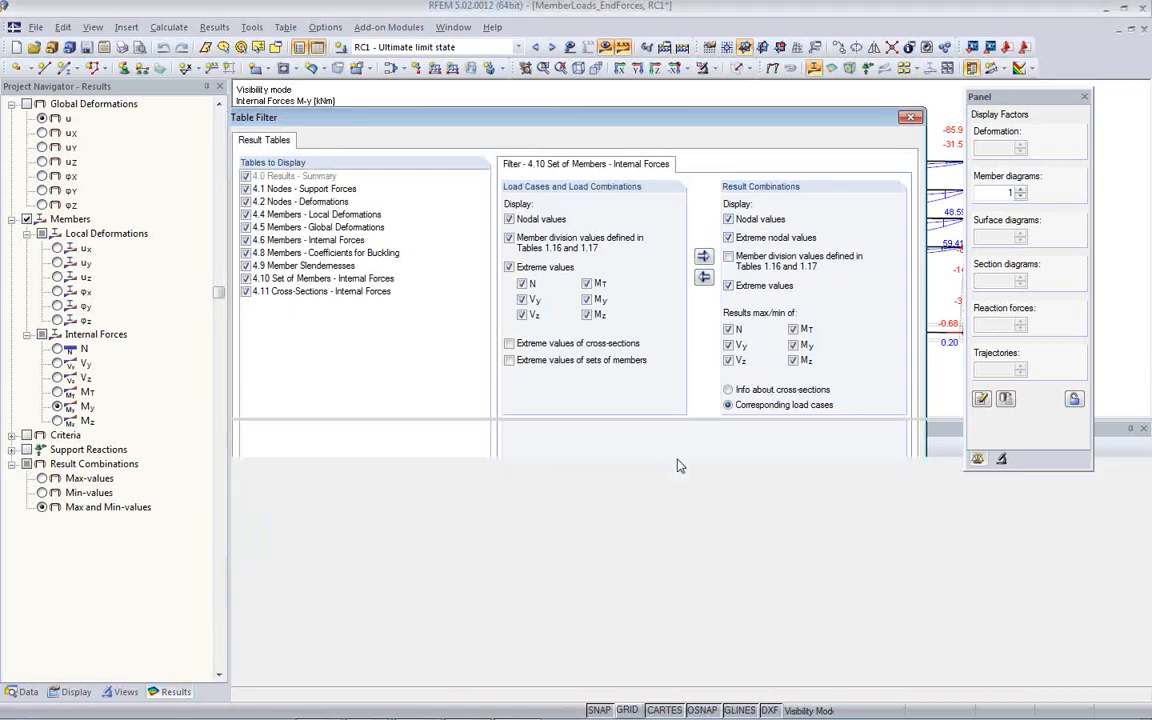
Review the extreme internal forces of the continuous member sets in table 4.10 and recheck its Table Filter settings without changing them
{"action": "scroll", "coordinate": [522, 532], "scroll_direction": "down", "scroll_amount": 3}
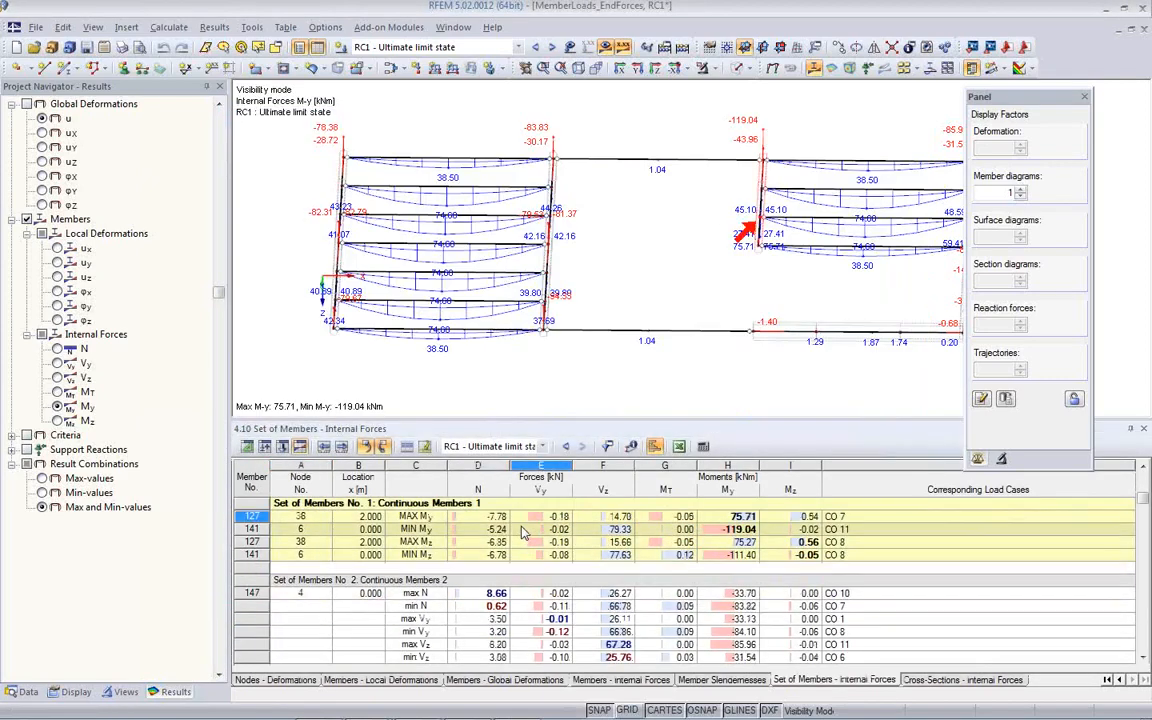
{"action": "scroll", "coordinate": [522, 532], "scroll_direction": "down", "scroll_amount": 8}
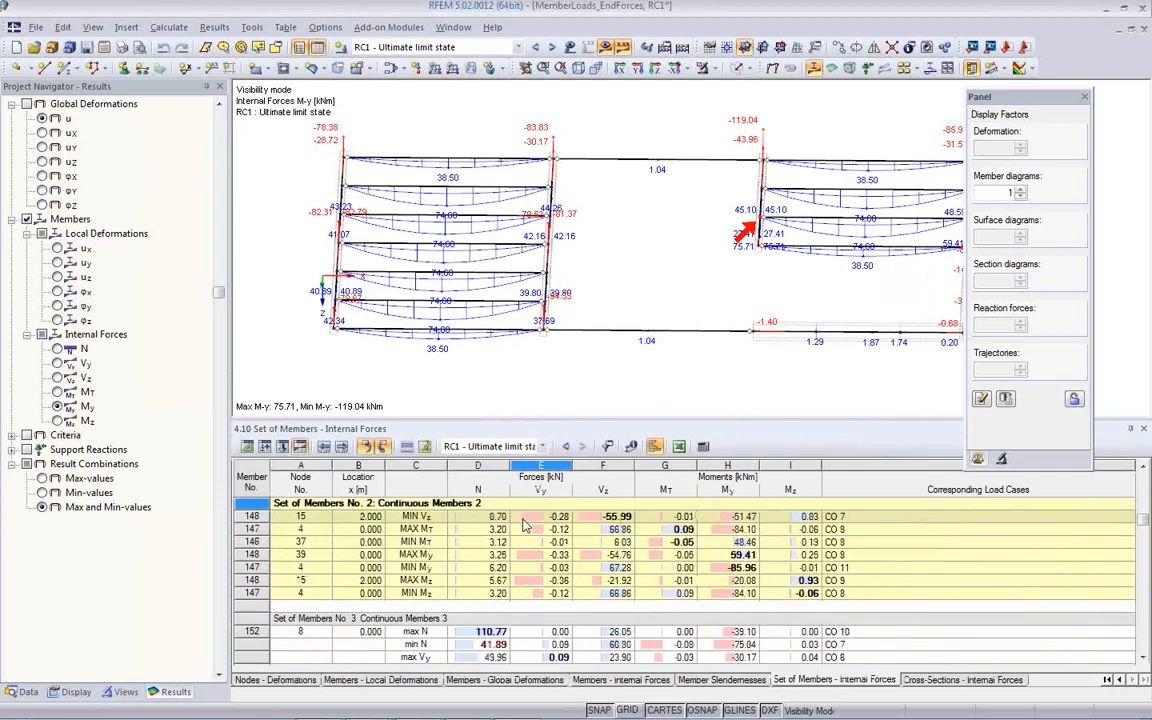
{"action": "scroll", "coordinate": [522, 525], "scroll_direction": "up", "scroll_amount": 10}
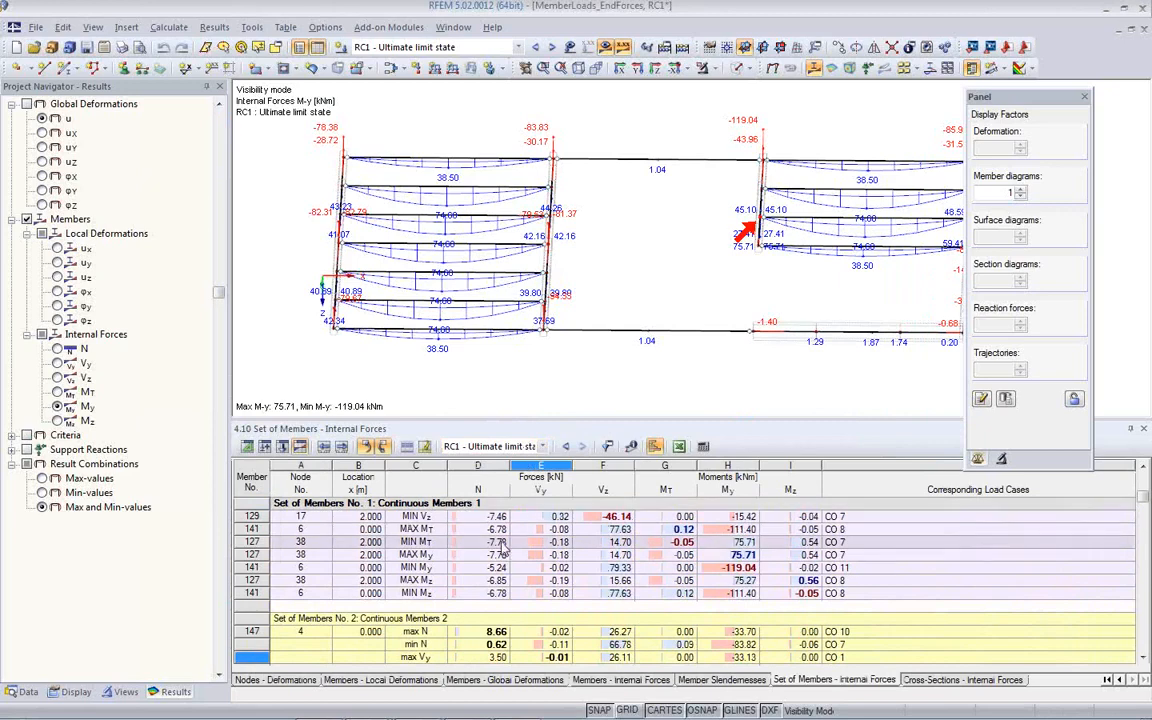
{"action": "left_click", "coordinate": [608, 450]}
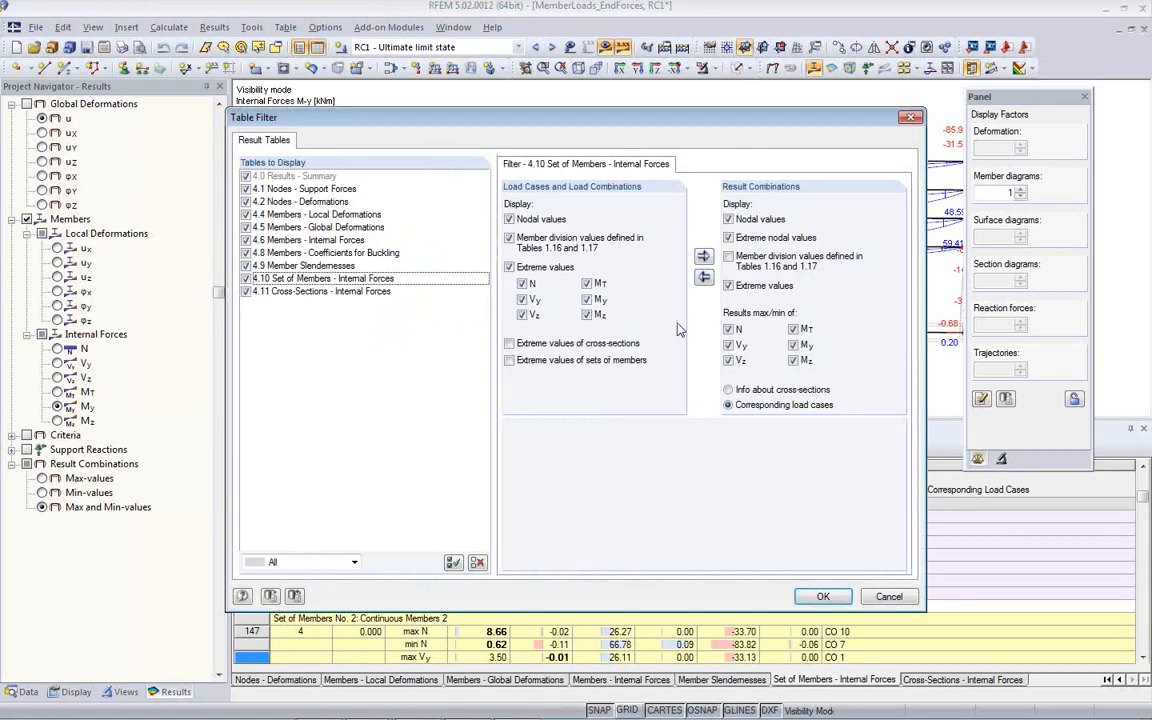
{"action": "left_click", "coordinate": [728, 238]}
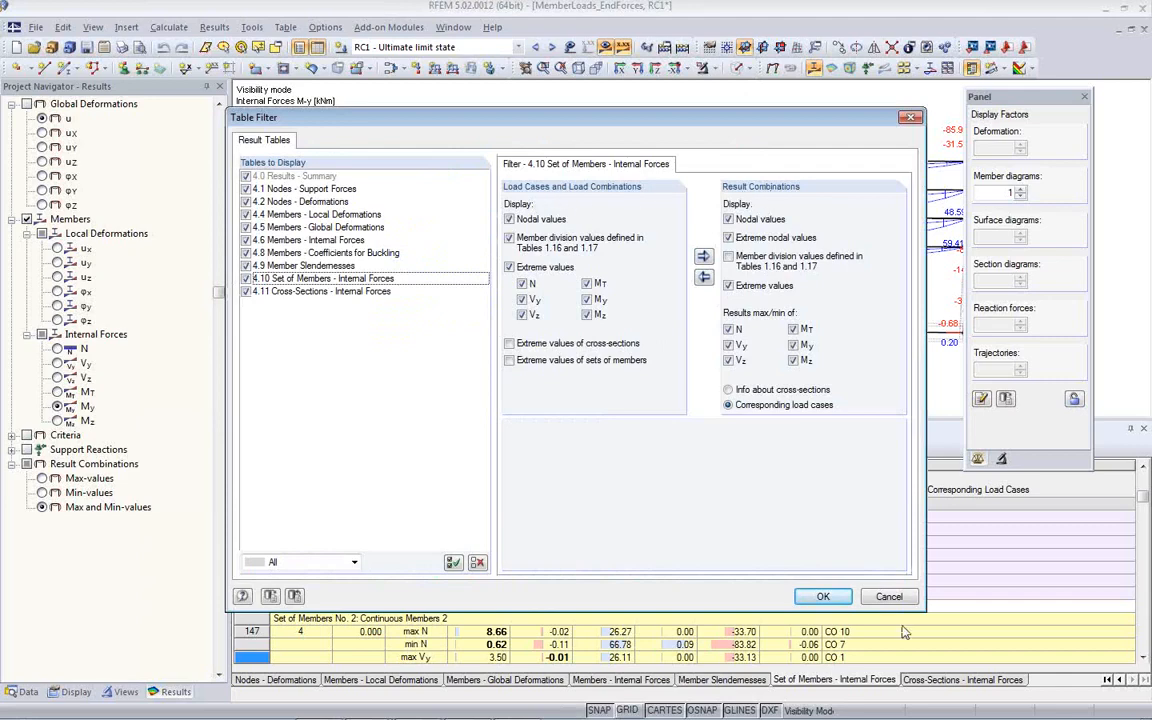
{"action": "left_click", "coordinate": [882, 597]}
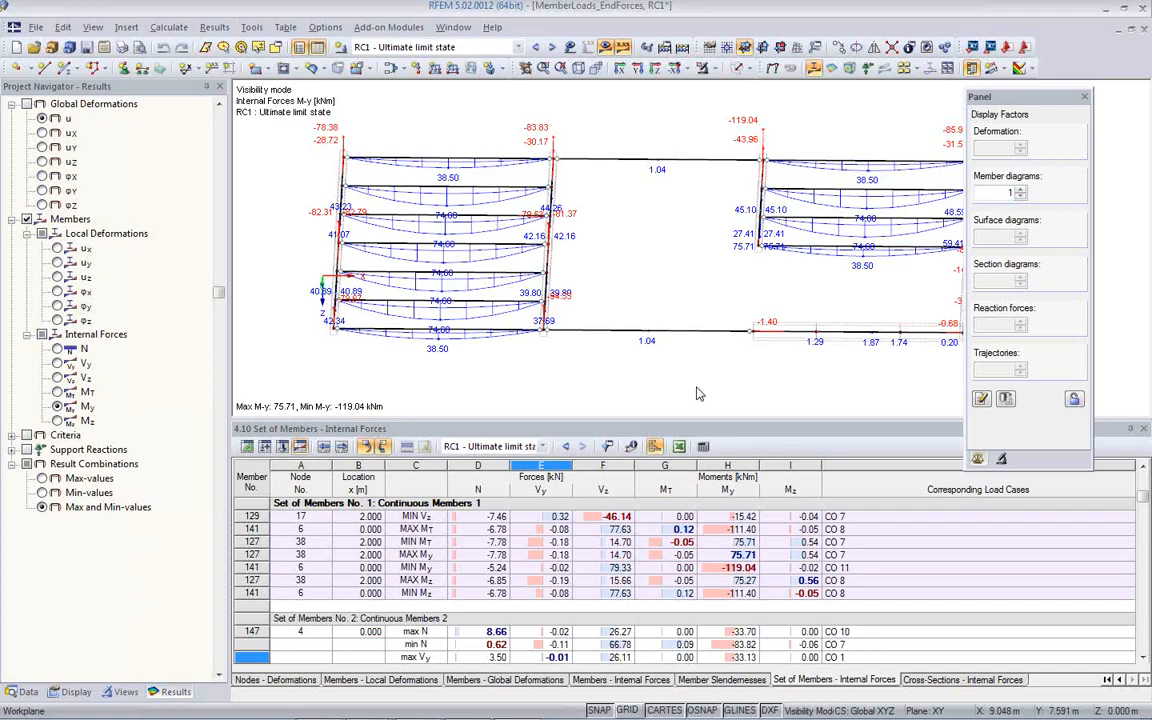
Hide the results, cancel the visibility mode to display the whole building isometrically, and shrink the table area
{"action": "middle_click_drag", "start_coordinate": [632, 318], "coordinate": [508, 207], "text": "ctrl"}
{"action": "scroll", "coordinate": [508, 207], "scroll_direction": "down", "scroll_amount": 3}
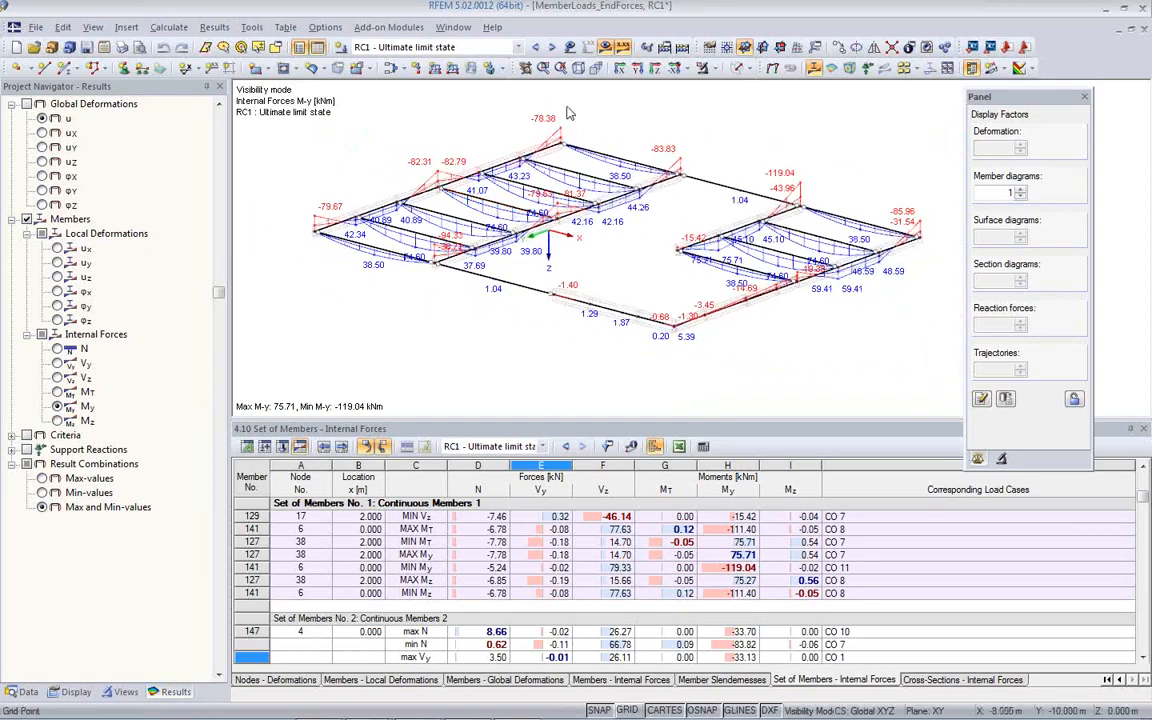
{"action": "left_click", "coordinate": [605, 48]}
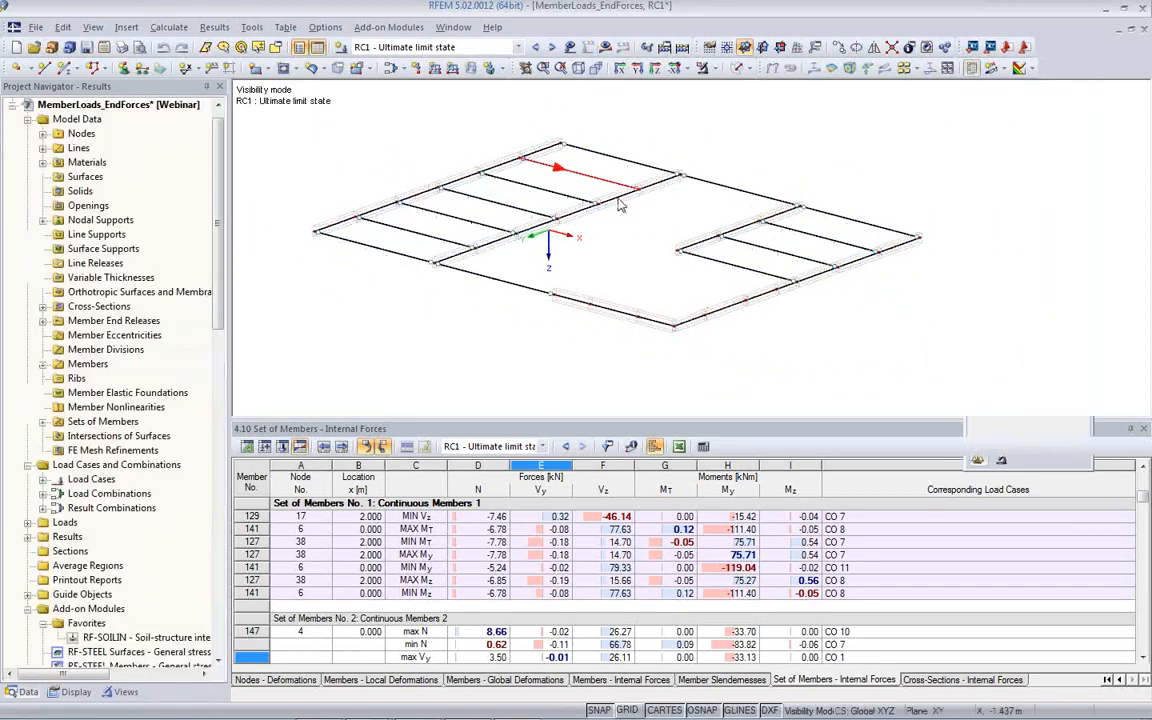
{"action": "left_click", "coordinate": [711, 69]}
{"action": "left_click", "coordinate": [728, 210]}
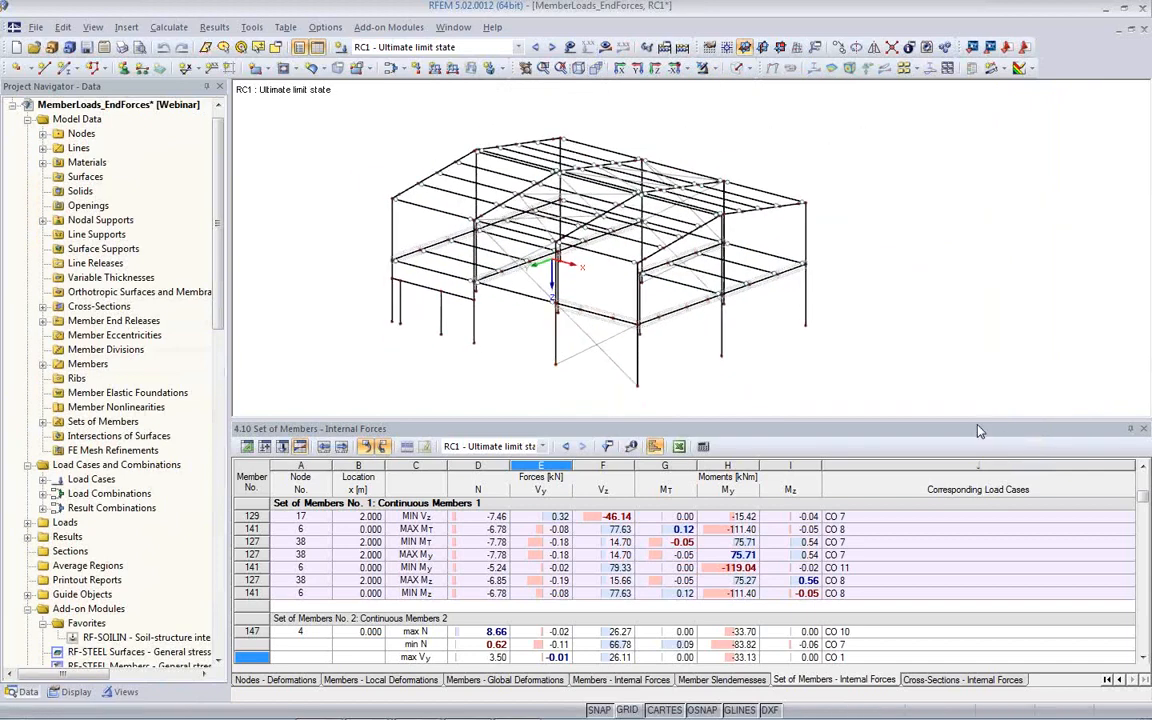
{"action": "left_click_drag", "start_coordinate": [977, 418], "coordinate": [970, 500]}
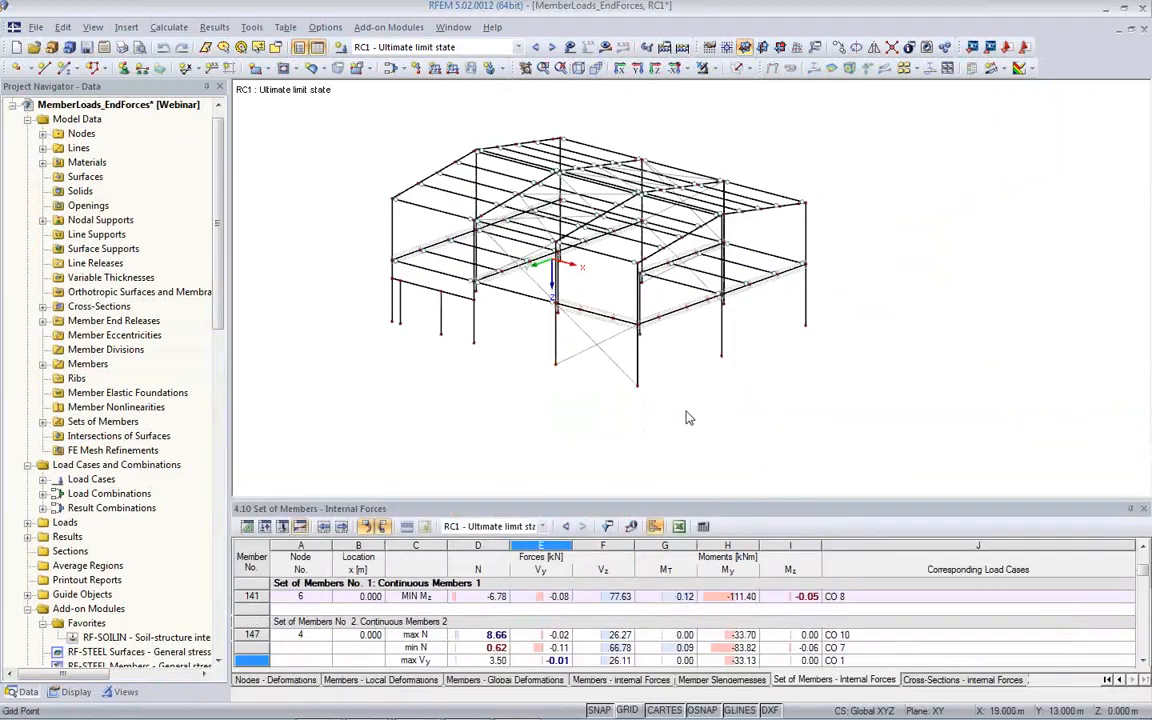
{"action": "middle_click_drag", "start_coordinate": [675, 415], "coordinate": [586, 414]}
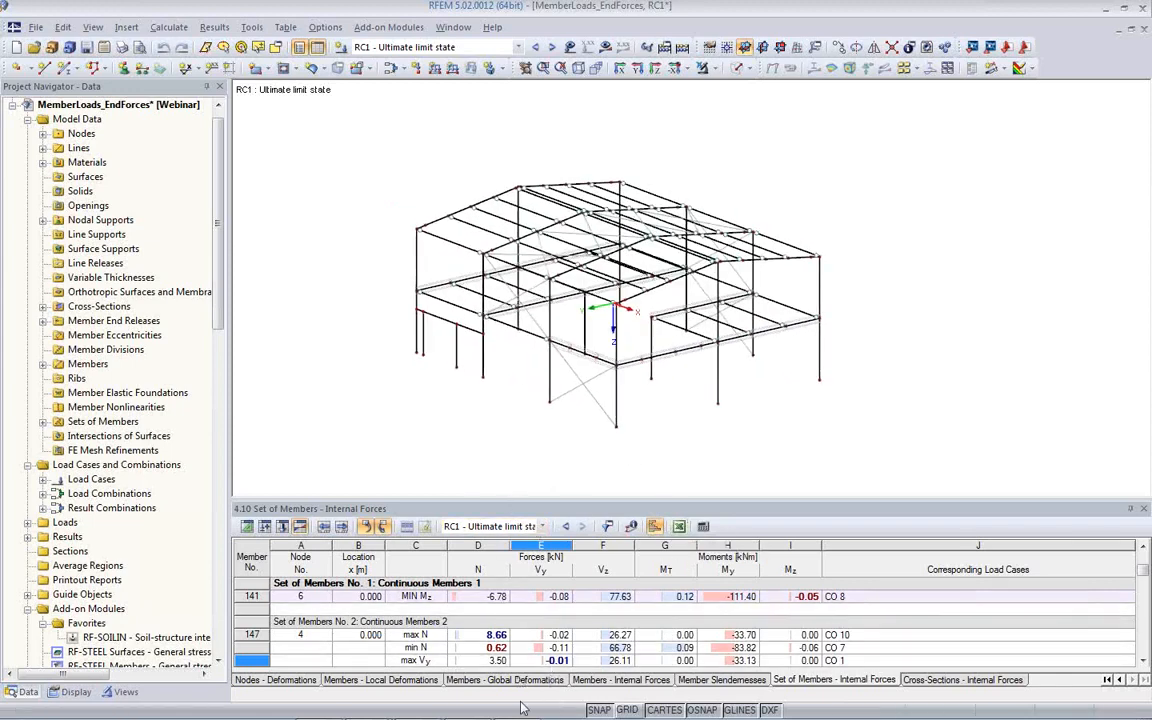
Switch to the running PowerPoint slide show TipsTricksUsingRFEM.pptx and advance to the More Information slide
{"action": "mouse_move", "coordinate": [368, 706]}
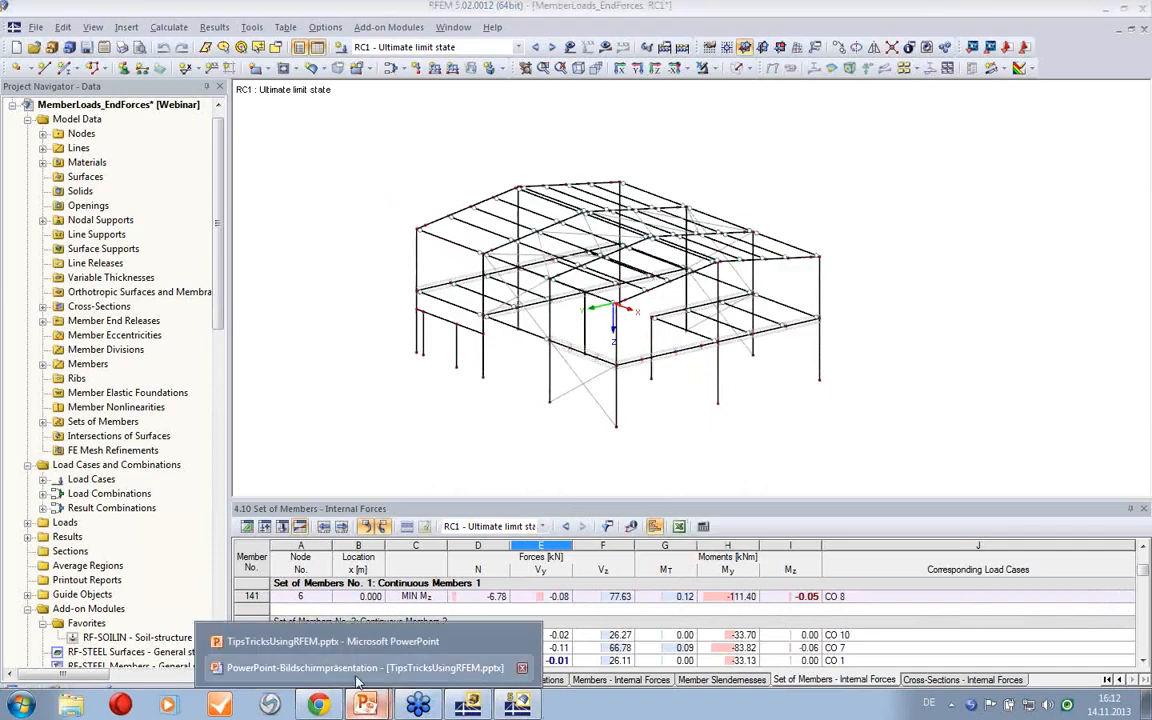
{"action": "left_click", "coordinate": [352, 667]}
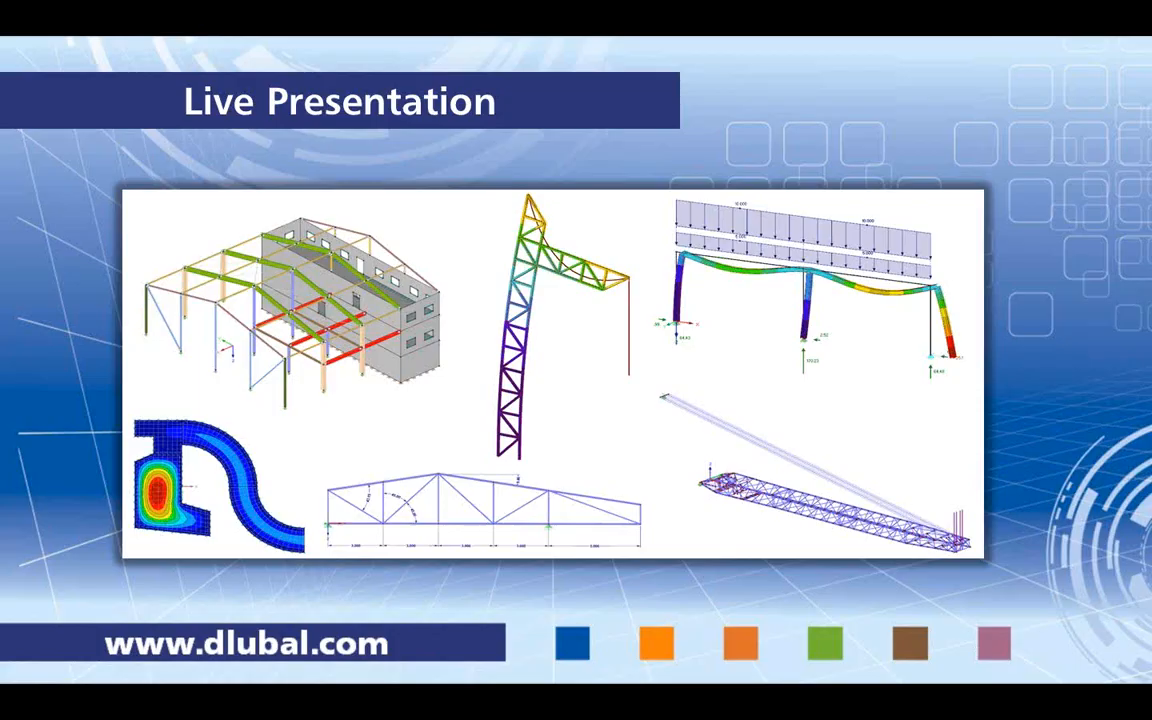
{"action": "key", "text": "Right"}
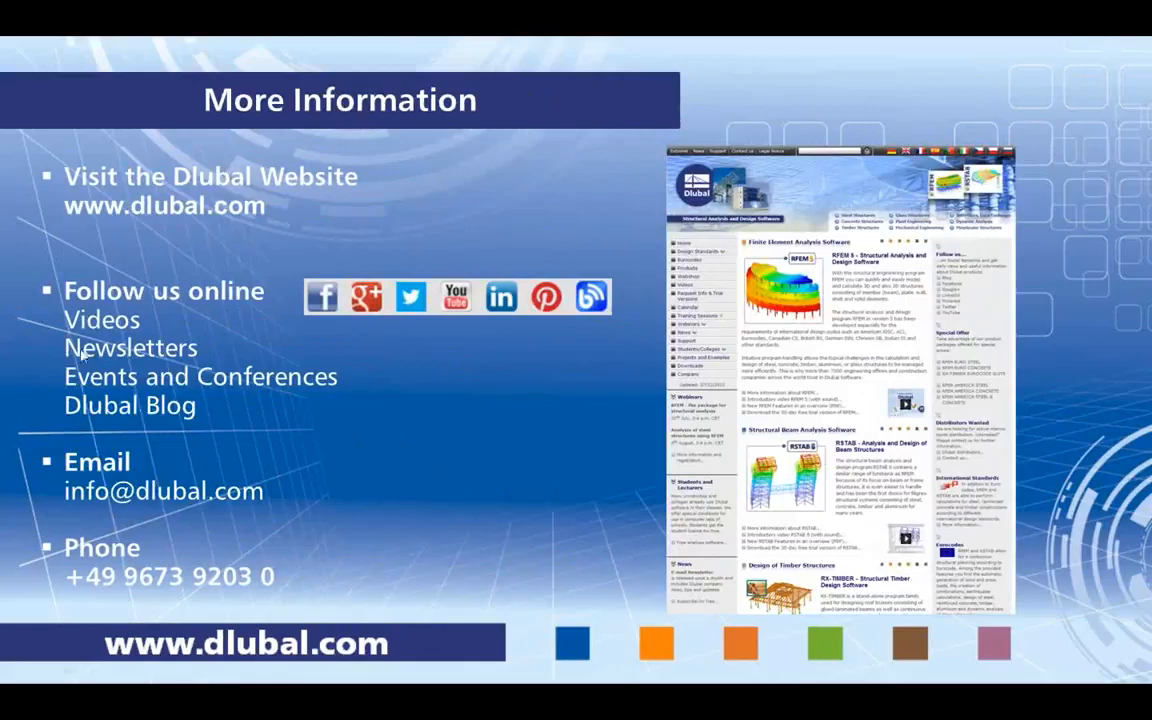
Open the Dlubal website from the slide and look through its Download Trial Versions page
{"action": "left_click", "coordinate": [788, 386]}
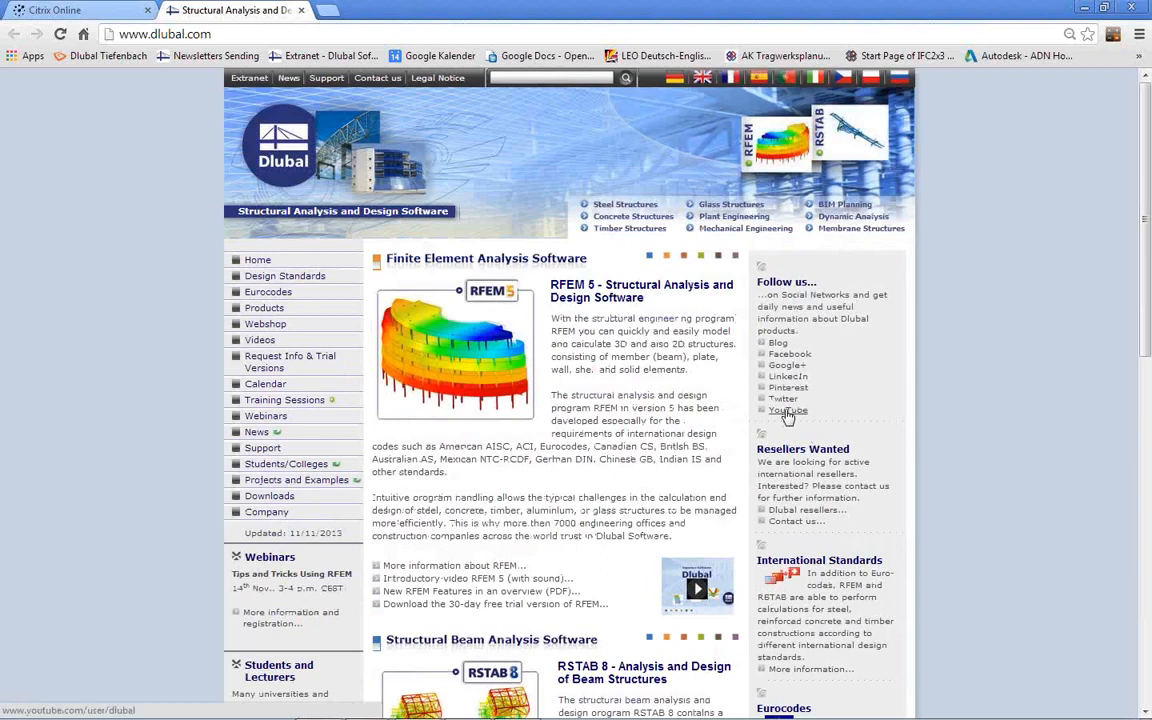
{"action": "left_click", "coordinate": [463, 606]}
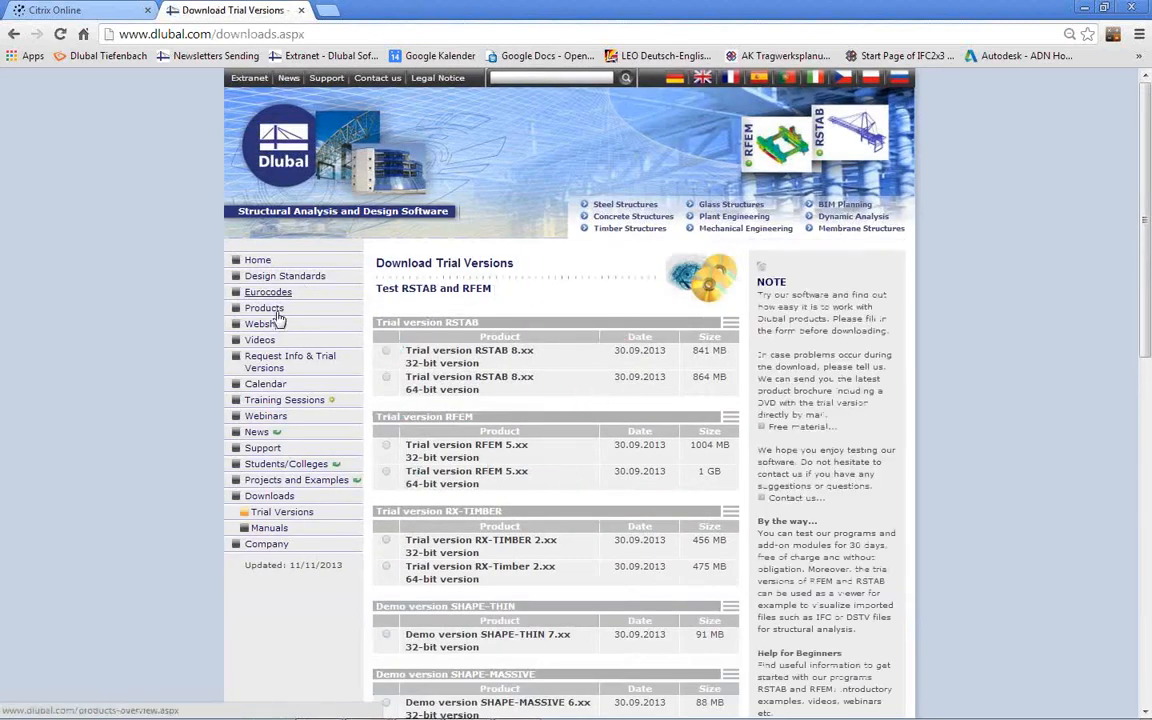
{"action": "scroll", "coordinate": [760, 548], "scroll_direction": "down", "scroll_amount": 3}
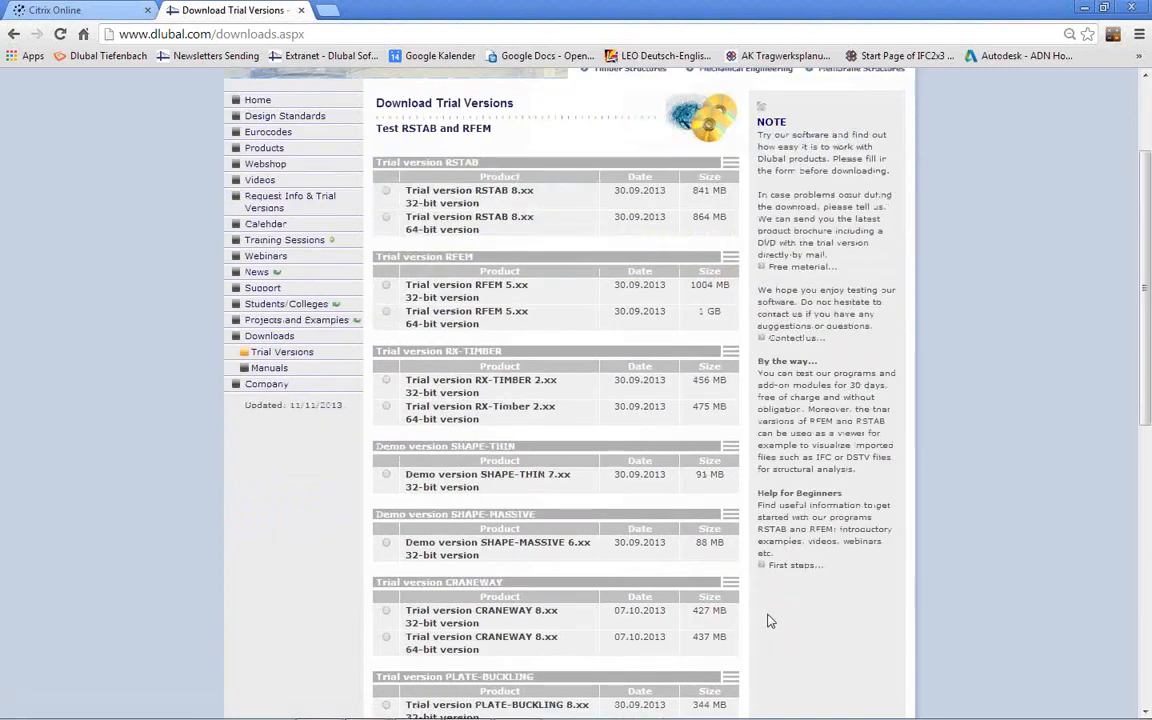
Open the First Steps page for beginners, follow it to the Webinars page, and look through the upcoming and previous webinars
{"action": "left_click", "coordinate": [790, 566]}
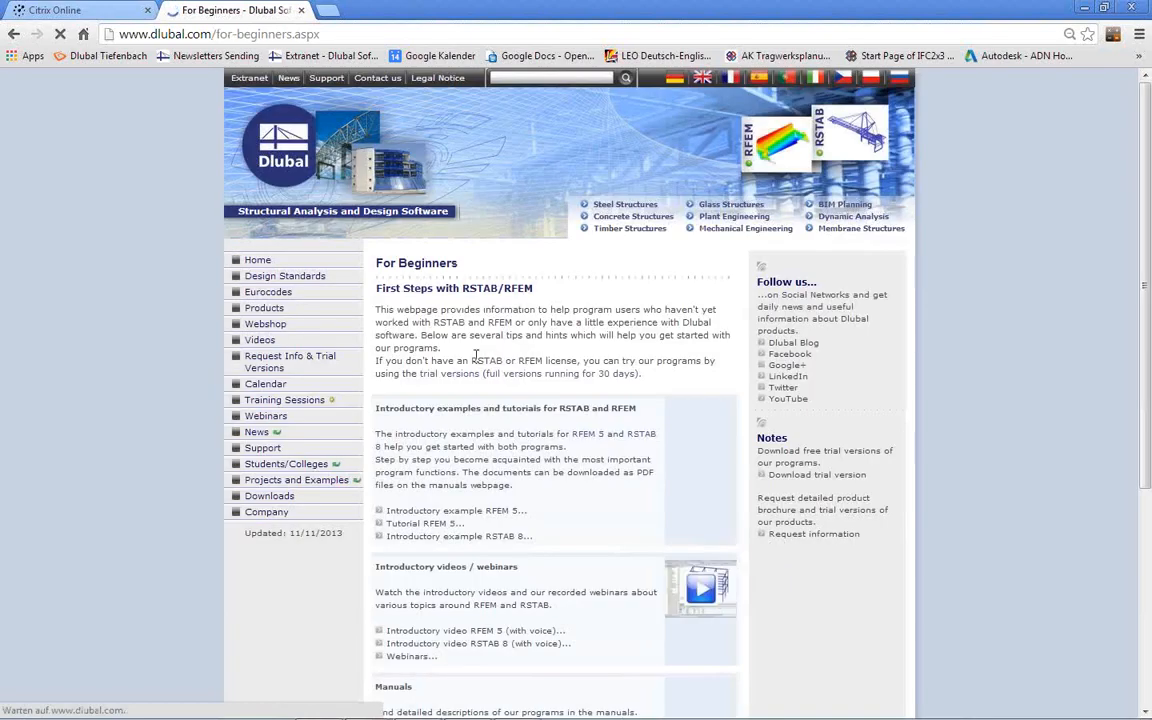
{"action": "scroll", "coordinate": [530, 448], "scroll_direction": "down", "scroll_amount": 2}
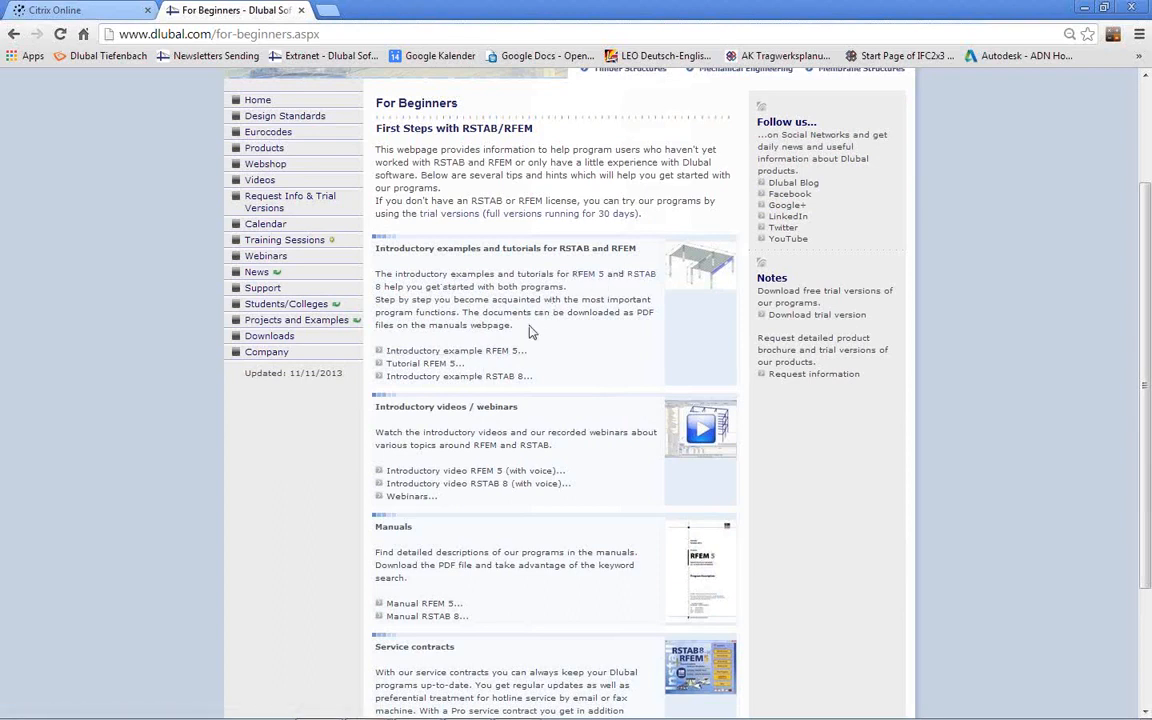
{"action": "left_click", "coordinate": [412, 497]}
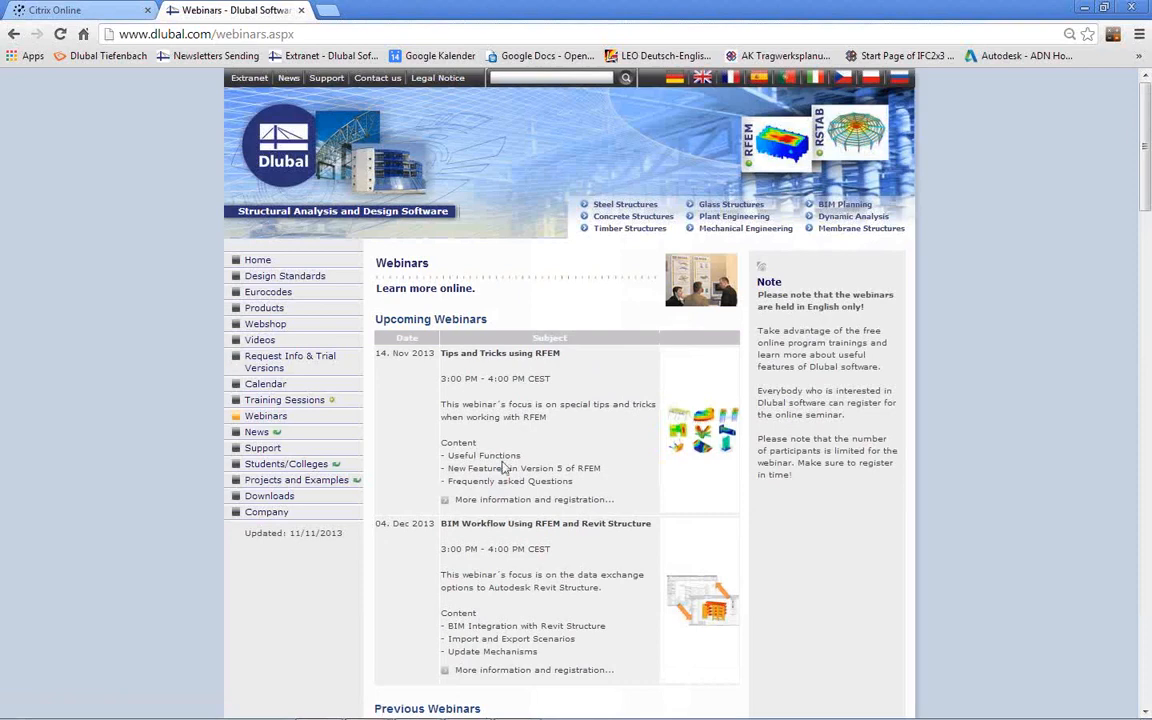
{"action": "scroll", "coordinate": [480, 410], "scroll_direction": "down", "scroll_amount": 3}
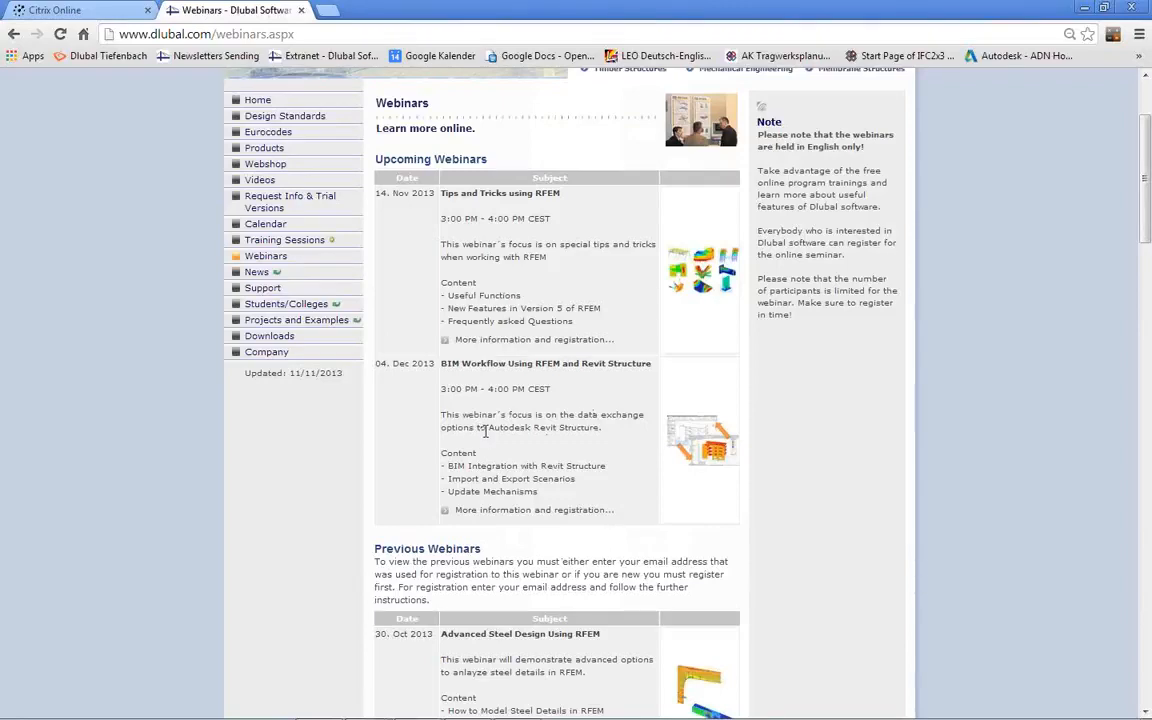
Return to the PowerPoint slide show and advance to the slide on upcoming webinars
{"action": "key", "text": "alt+Tab"}
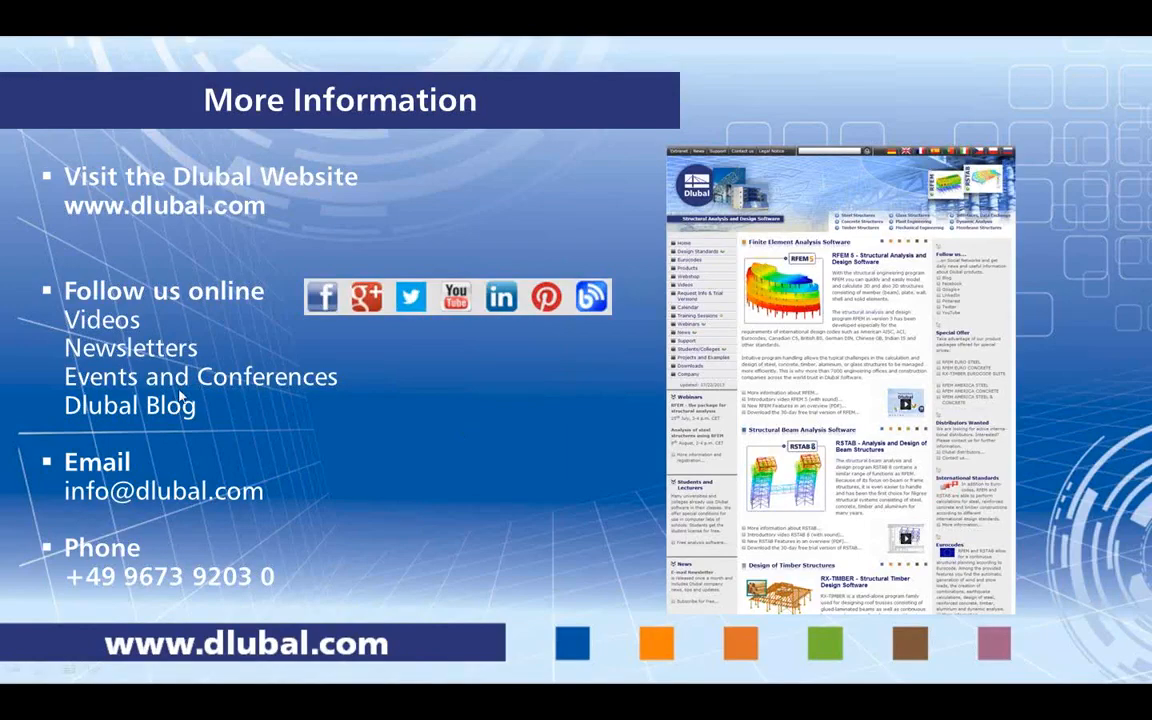
{"action": "left_click", "coordinate": [348, 436]}
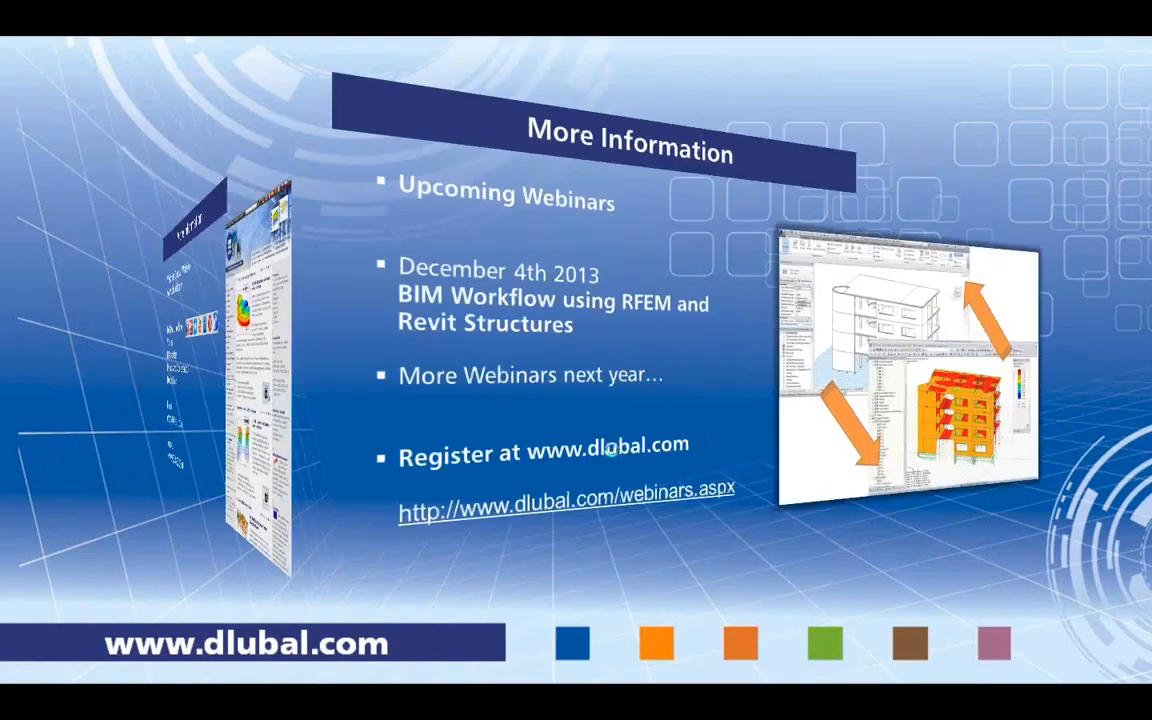